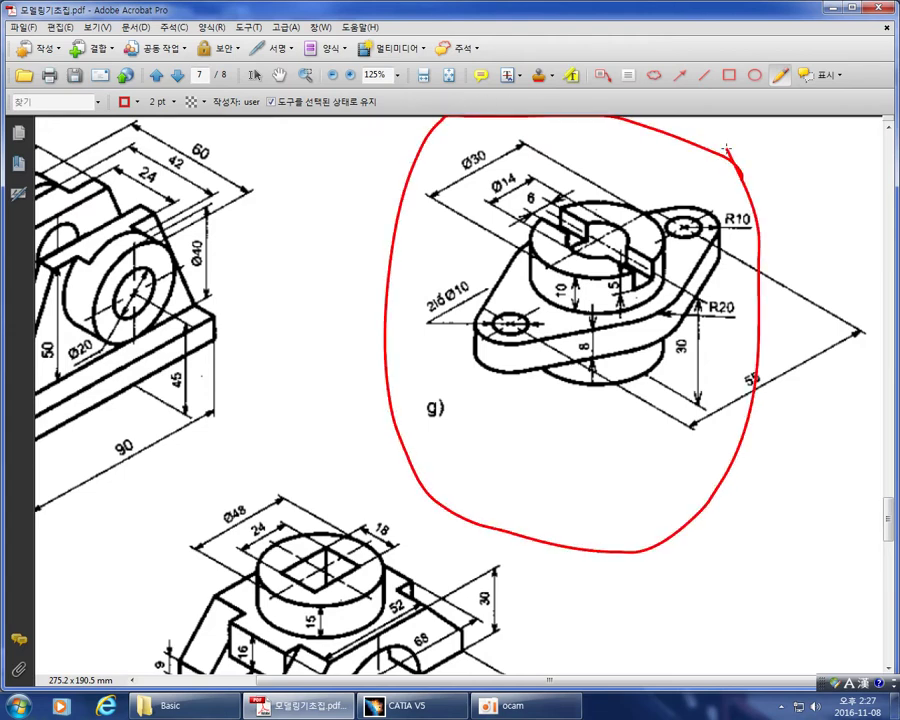
Undo the red freehand outline drawn around part g on the PDF drawing
{"action": "key", "text": "ctrl+z"}
{"action": "left_click", "coordinate": [405, 706]}
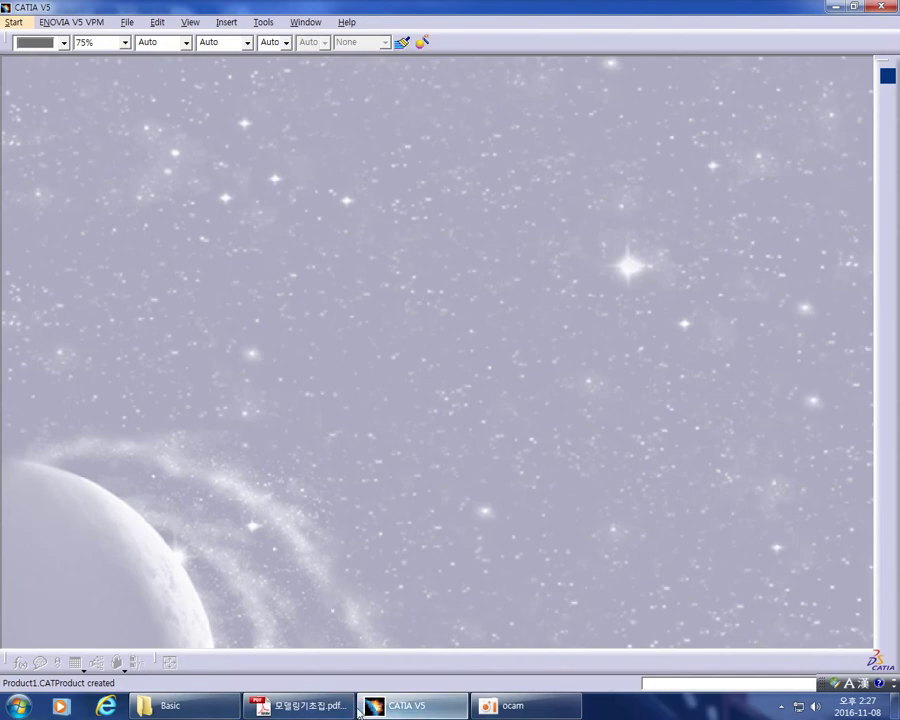
{"action": "left_click", "coordinate": [511, 710]}
{"action": "left_click", "coordinate": [296, 706]}
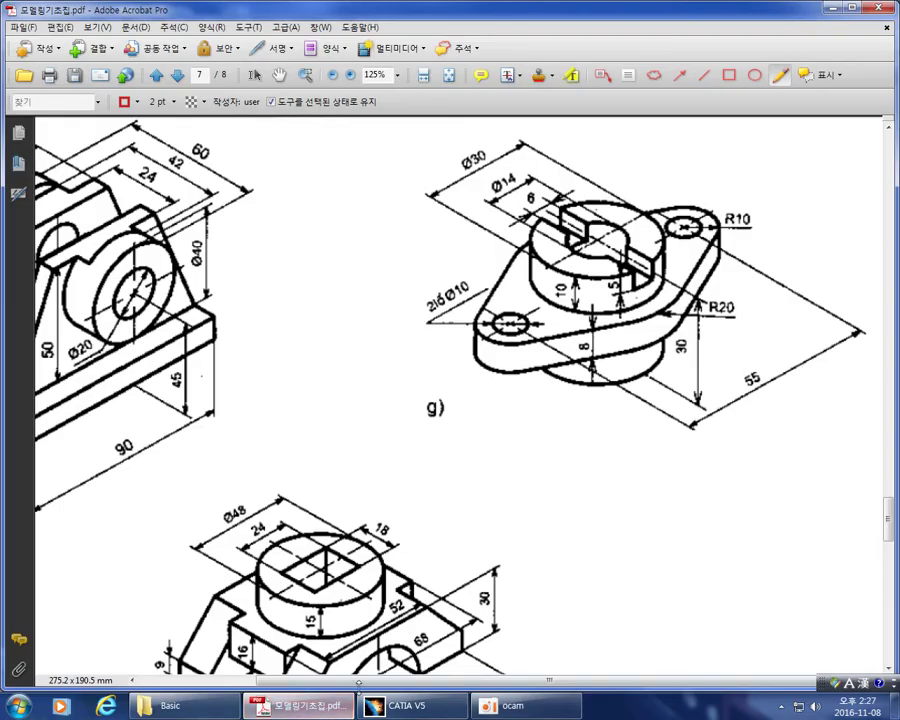
Switch to CATIA V5 and create a new part document named Simple03
{"action": "left_click", "coordinate": [405, 710]}
{"action": "left_click", "coordinate": [127, 22]}
{"action": "left_click", "coordinate": [140, 40]}
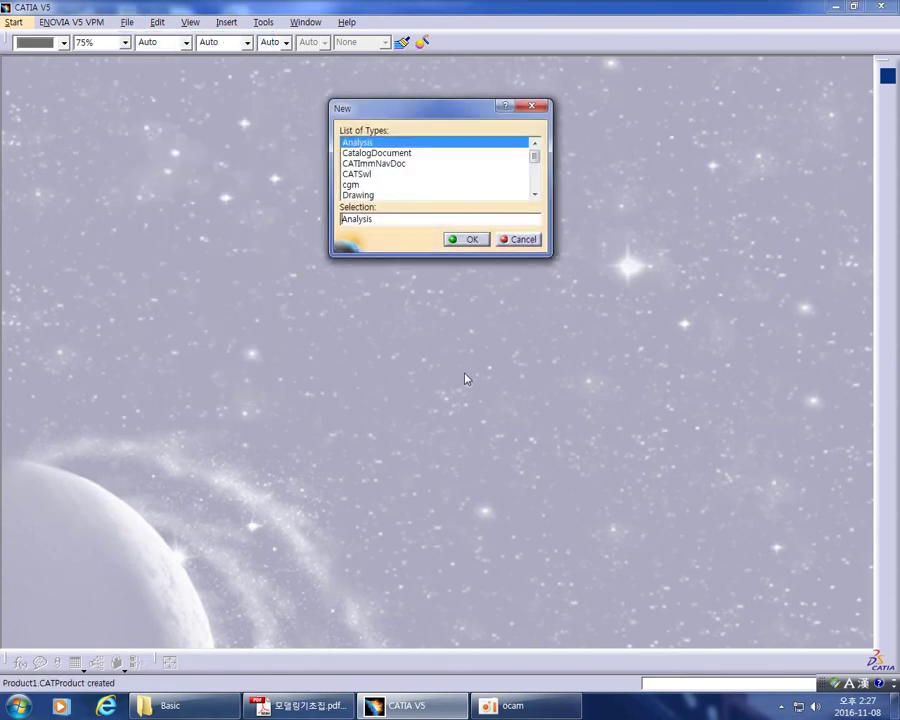
{"action": "type", "text": "p"}
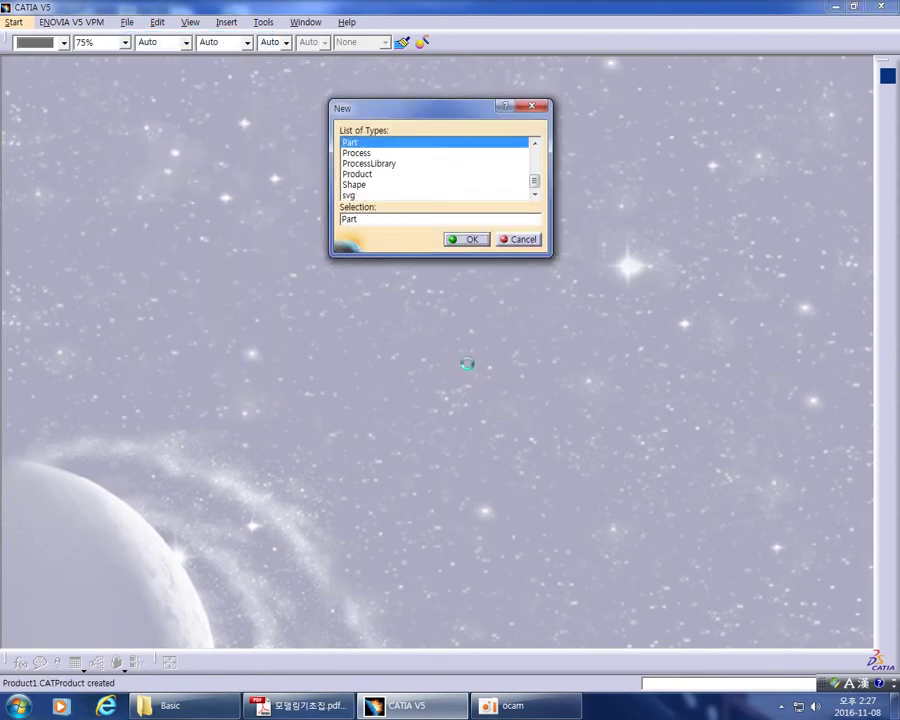
{"action": "key", "text": "Return"}
{"action": "left_click_drag", "start_coordinate": [496, 224], "coordinate": [509, 235]}
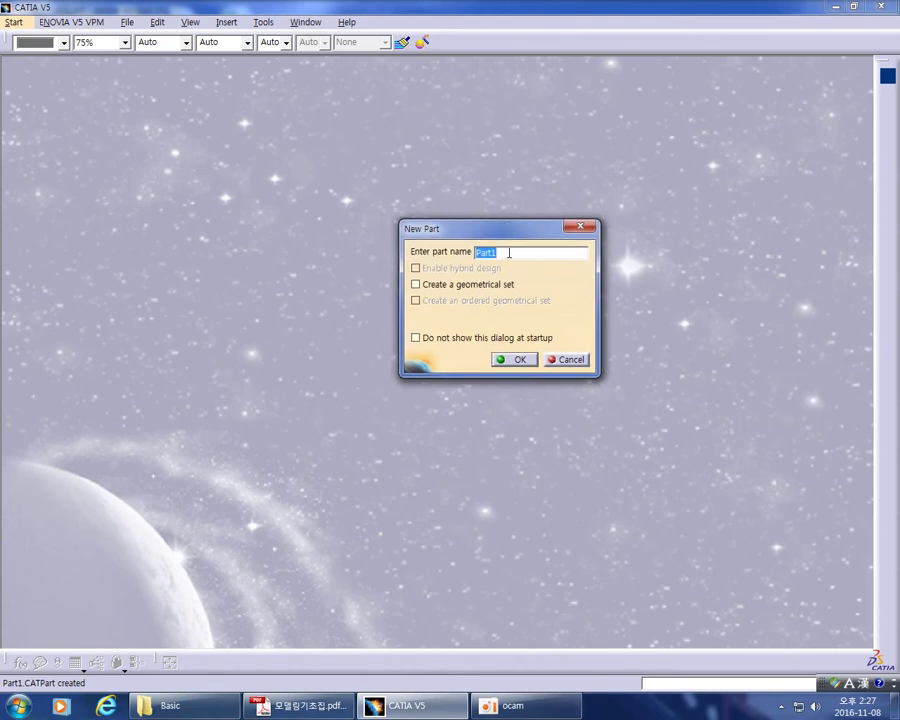
{"action": "type", "text": "Simple03"}
{"action": "left_click", "coordinate": [512, 359]}
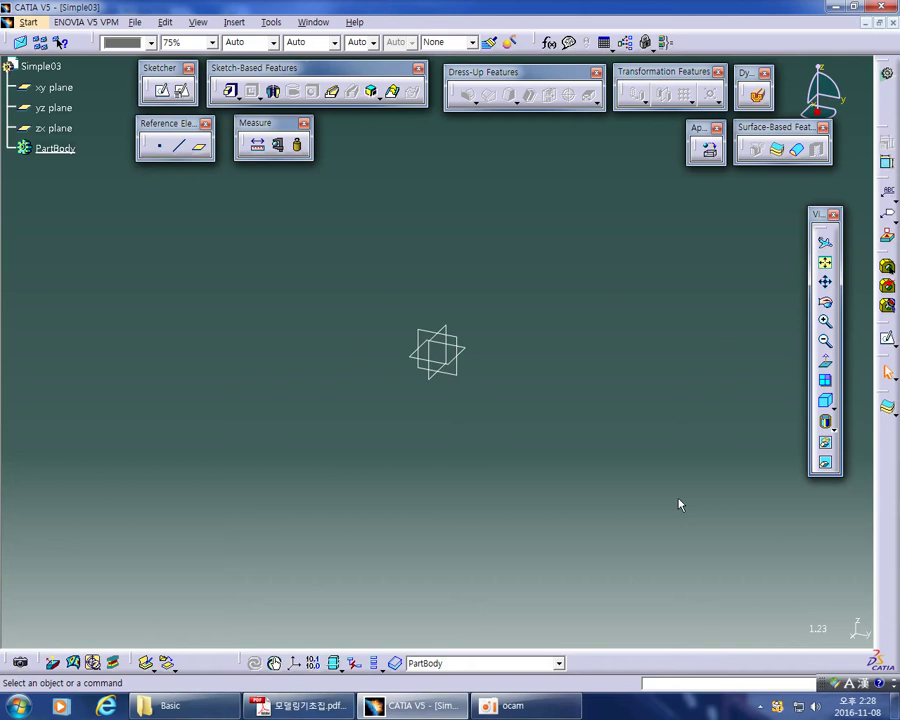
Switch to the PDF drawing in Adobe Acrobat Pro and enlarge part g to 150%
{"action": "left_click", "coordinate": [335, 703]}
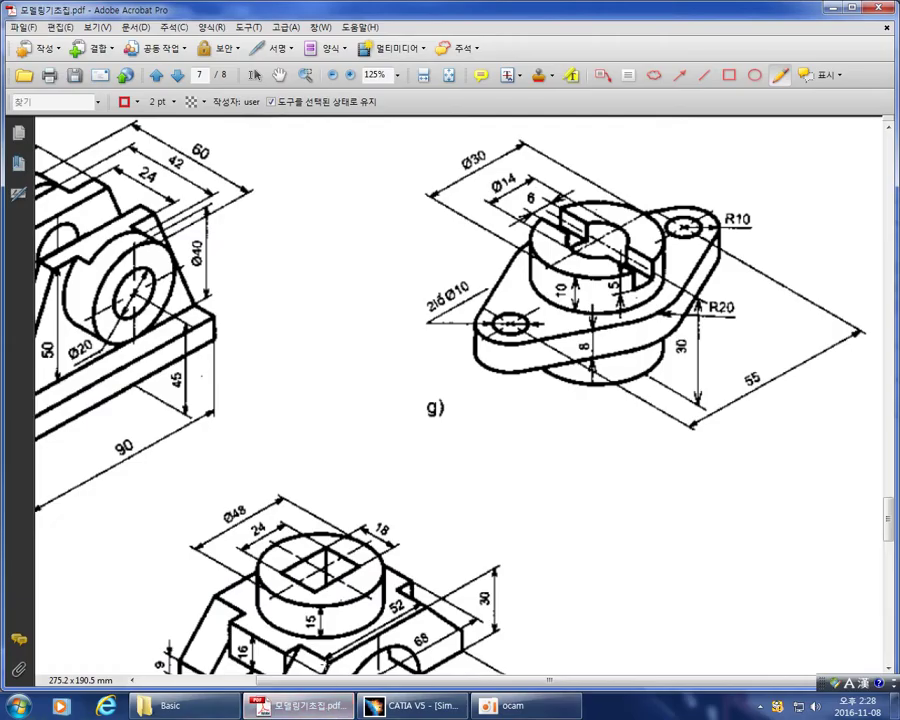
{"action": "mouse_move", "coordinate": [720, 164]}
{"action": "left_mouse_down"}
{"action": "mouse_move", "coordinate": [482, 134]}
{"action": "mouse_move", "coordinate": [490, 481]}
{"action": "mouse_move", "coordinate": [745, 133]}
{"action": "left_mouse_up"}
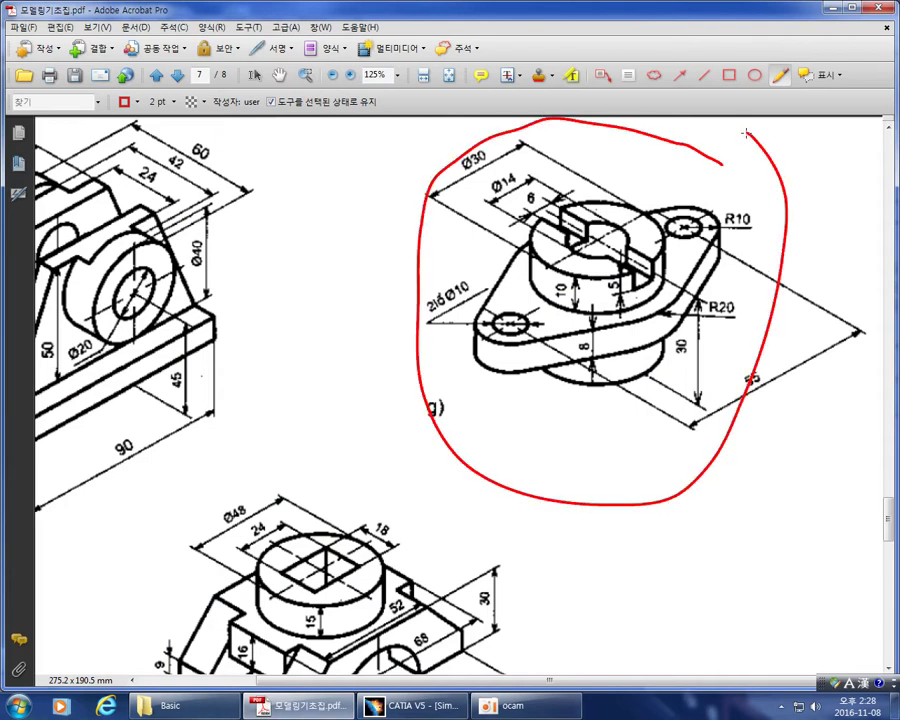
{"action": "key", "text": "ctrl+z"}
{"action": "scroll", "coordinate": [792, 188], "scroll_direction": "up", "scroll_amount": 1, "text": "ctrl"}
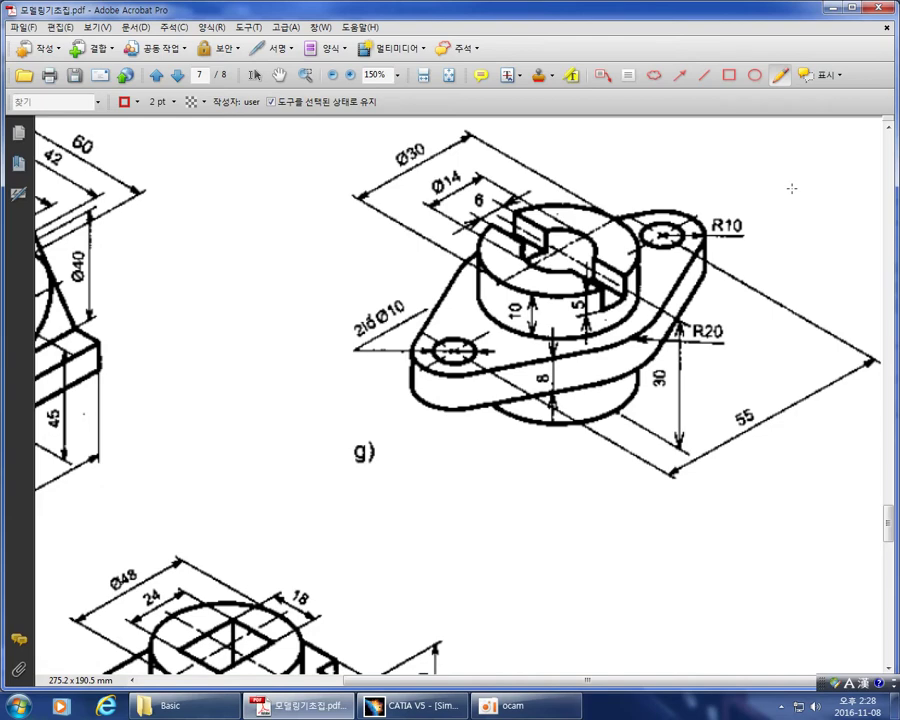
{"action": "mouse_move", "coordinate": [245, 195]}
{"action": "left_mouse_down"}
{"action": "mouse_move", "coordinate": [250, 234]}
{"action": "mouse_move", "coordinate": [279, 243]}
{"action": "left_mouse_up"}
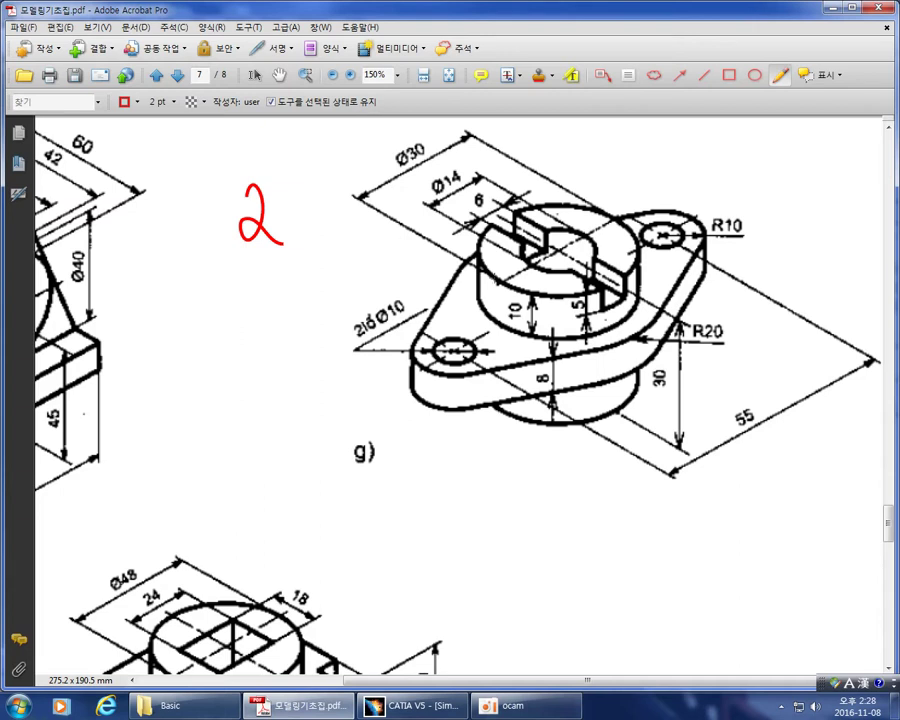
{"action": "key", "text": "ctrl+z"}
{"action": "mouse_move", "coordinate": [627, 218]}
{"action": "left_mouse_down"}
{"action": "mouse_move", "coordinate": [600, 204]}
{"action": "mouse_move", "coordinate": [513, 211]}
{"action": "mouse_move", "coordinate": [481, 257]}
{"action": "mouse_move", "coordinate": [595, 297]}
{"action": "mouse_move", "coordinate": [632, 233]}
{"action": "mouse_move", "coordinate": [636, 383]}
{"action": "mouse_move", "coordinate": [520, 423]}
{"action": "mouse_move", "coordinate": [490, 360]}
{"action": "mouse_move", "coordinate": [491, 257]}
{"action": "left_mouse_up"}
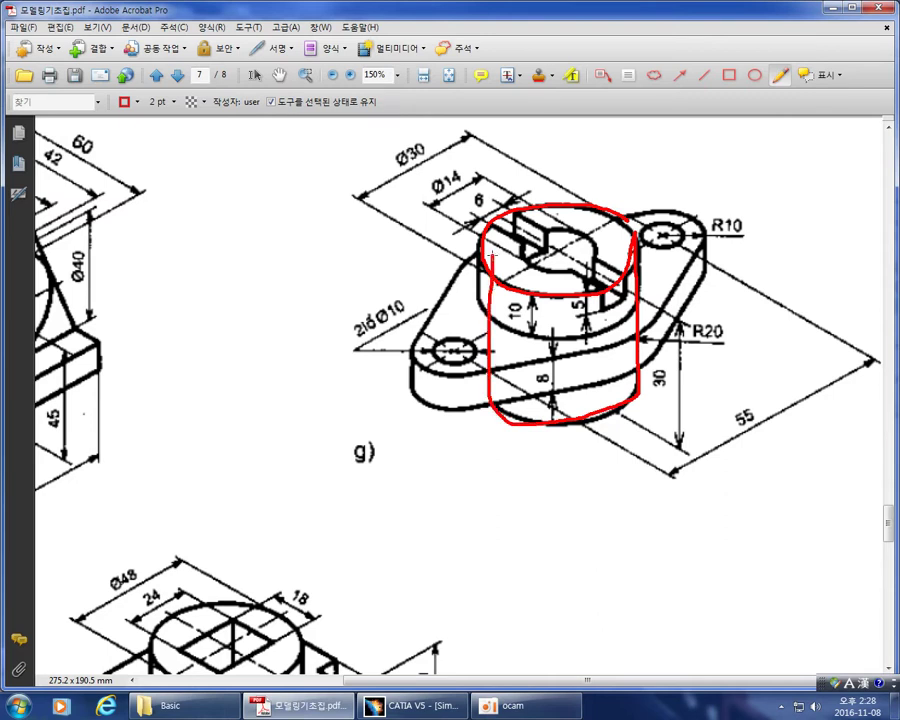
{"action": "mouse_move", "coordinate": [489, 203]}
{"action": "left_mouse_down"}
{"action": "mouse_move", "coordinate": [581, 289]}
{"action": "mouse_move", "coordinate": [611, 260]}
{"action": "mouse_move", "coordinate": [559, 218]}
{"action": "left_mouse_up"}
{"action": "key", "text": "ctrl+z"}
{"action": "mouse_move", "coordinate": [487, 252]}
{"action": "left_mouse_down"}
{"action": "mouse_move", "coordinate": [428, 349]}
{"action": "mouse_move", "coordinate": [577, 360]}
{"action": "mouse_move", "coordinate": [687, 268]}
{"action": "mouse_move", "coordinate": [652, 211]}
{"action": "left_mouse_up"}
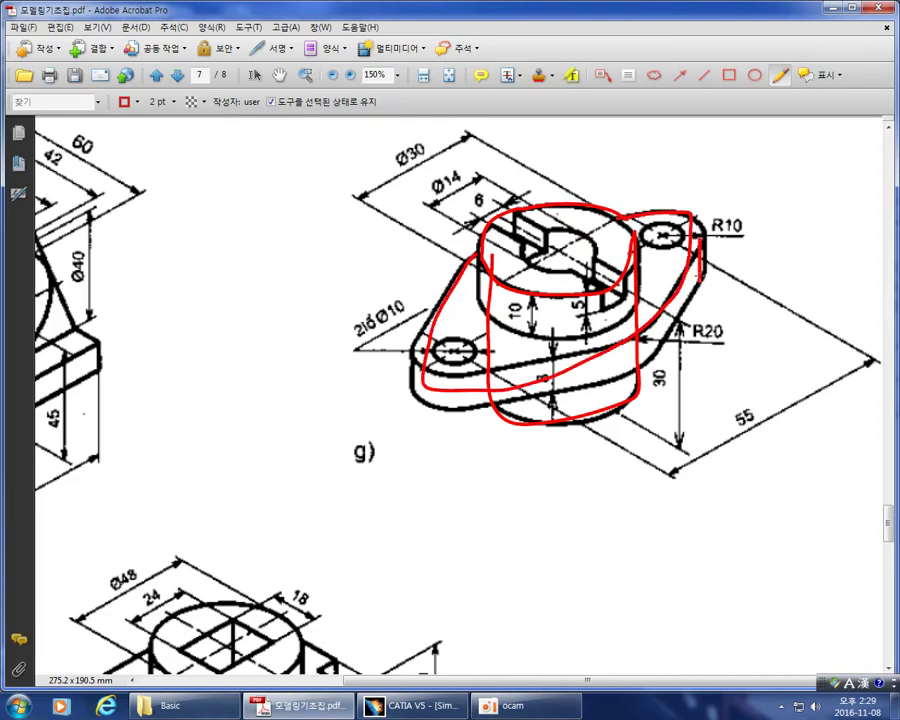
{"action": "key", "text": "ctrl+z"}
{"action": "key", "text": "ctrl+z"}
{"action": "key", "text": "ctrl+z"}
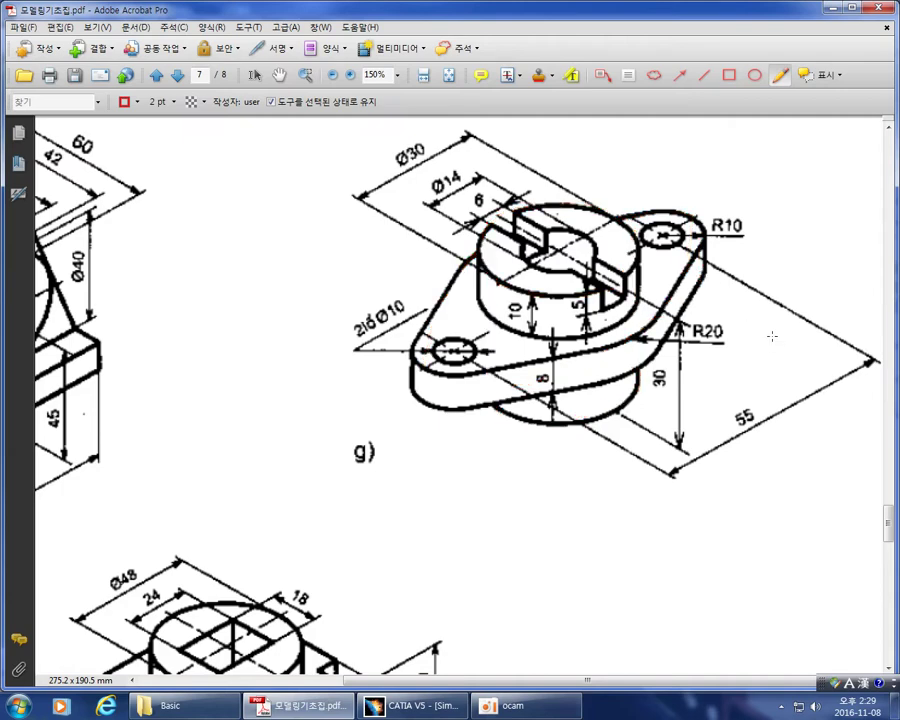
{"action": "mouse_move", "coordinate": [639, 233]}
{"action": "left_mouse_down"}
{"action": "mouse_move", "coordinate": [517, 208]}
{"action": "mouse_move", "coordinate": [491, 225]}
{"action": "left_mouse_up"}
{"action": "key", "text": "ctrl+z"}
Mark the bore centre of part g in red, trace its central cylinder and add a downward viewing arrow above it
{"action": "left_click_drag", "start_coordinate": [555, 248], "coordinate": [561, 249]}
{"action": "mouse_move", "coordinate": [595, 204]}
{"action": "left_mouse_down"}
{"action": "mouse_move", "coordinate": [508, 212]}
{"action": "mouse_move", "coordinate": [522, 302]}
{"action": "mouse_move", "coordinate": [637, 230]}
{"action": "mouse_move", "coordinate": [641, 372]}
{"action": "mouse_move", "coordinate": [585, 428]}
{"action": "mouse_move", "coordinate": [490, 395]}
{"action": "mouse_move", "coordinate": [488, 306]}
{"action": "left_mouse_up"}
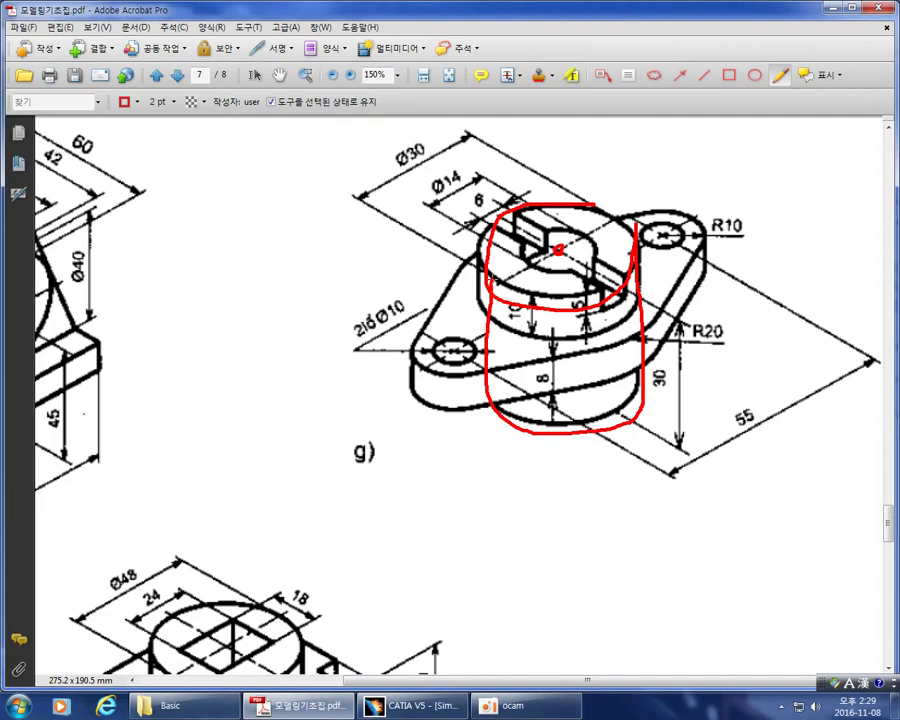
{"action": "mouse_move", "coordinate": [551, 131]}
{"action": "left_mouse_down"}
{"action": "mouse_move", "coordinate": [552, 180]}
{"action": "mouse_move", "coordinate": [541, 170]}
{"action": "mouse_move", "coordinate": [562, 176]}
{"action": "left_mouse_up"}
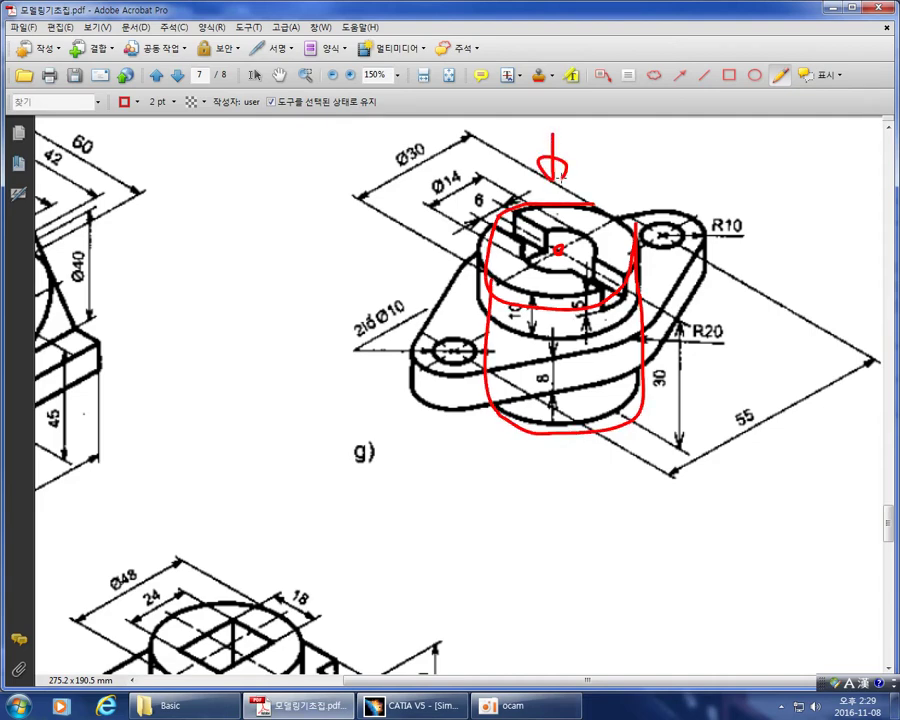
Switch to CATIA V5 and, viewing from above, open a positioned sketch on the xy plane with implicit origin and orientation
{"action": "left_click", "coordinate": [410, 706]}
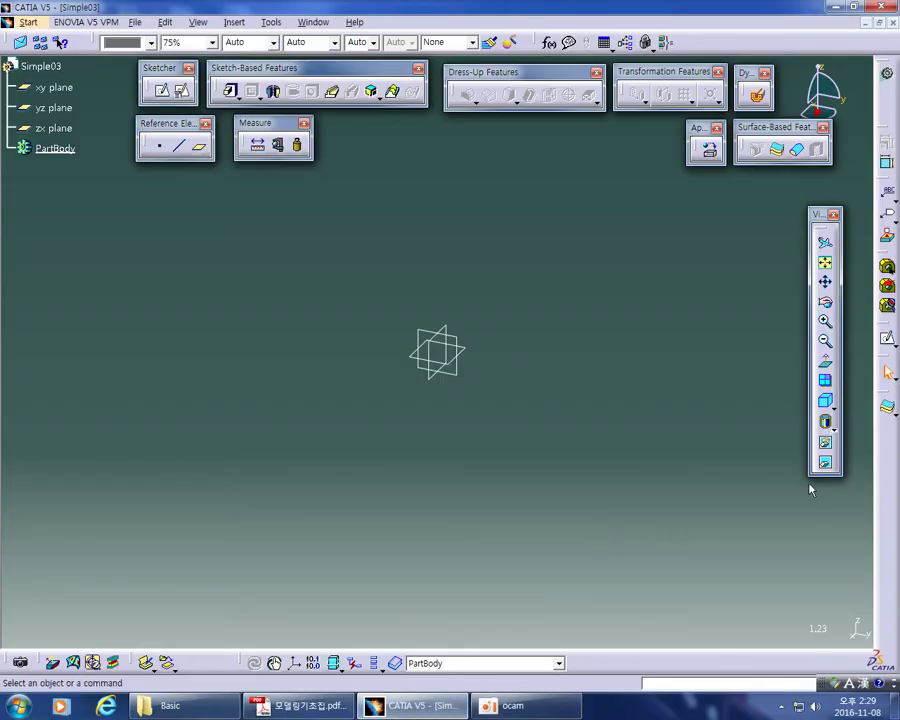
{"action": "left_click", "coordinate": [825, 380]}
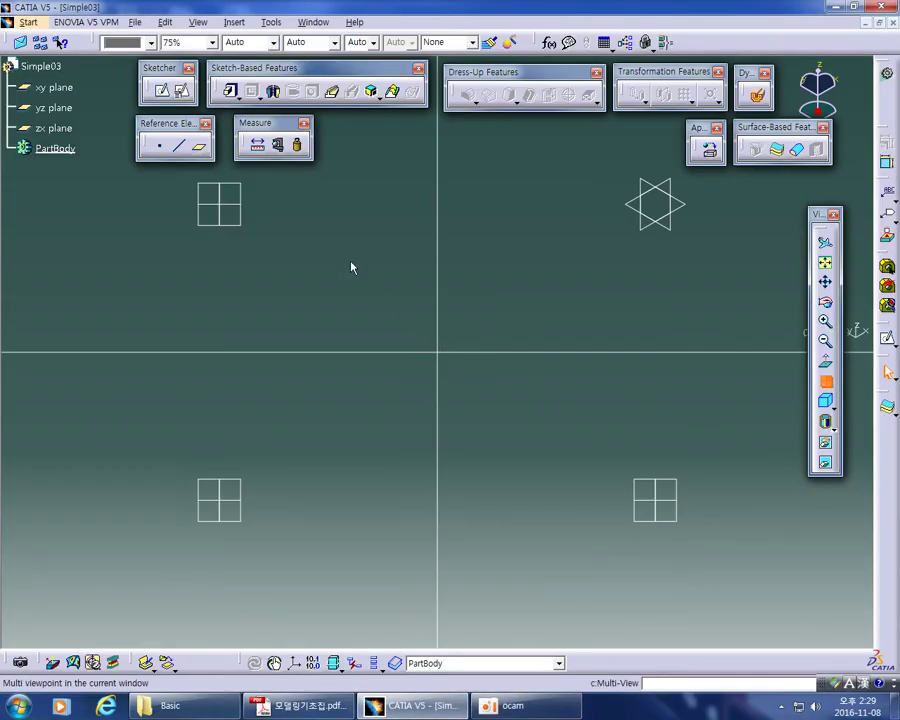
{"action": "left_click", "coordinate": [401, 300]}
{"action": "left_click", "coordinate": [825, 380]}
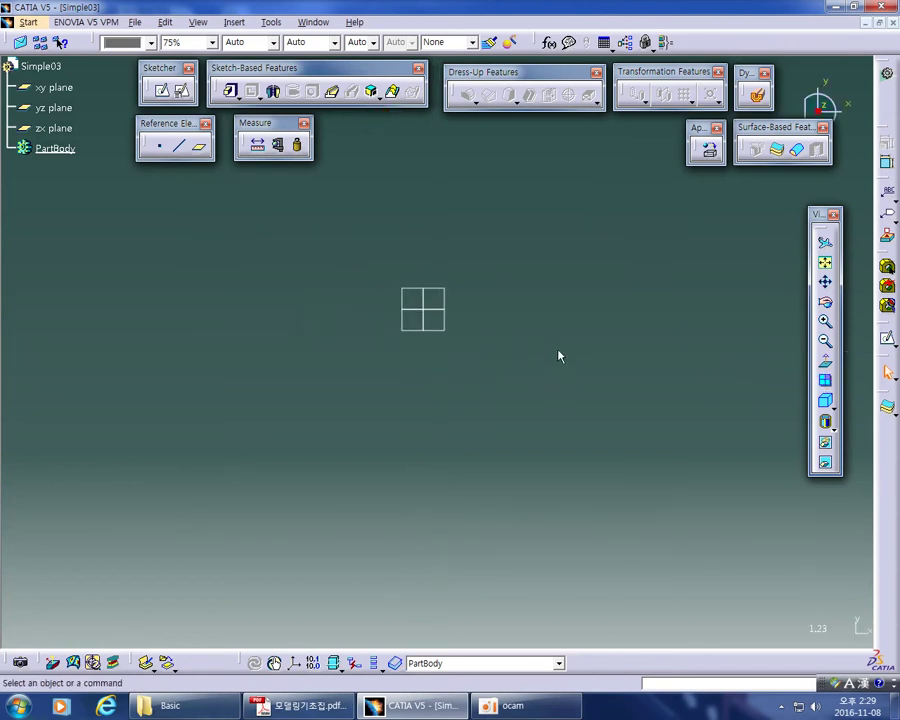
{"action": "left_click", "coordinate": [445, 325]}
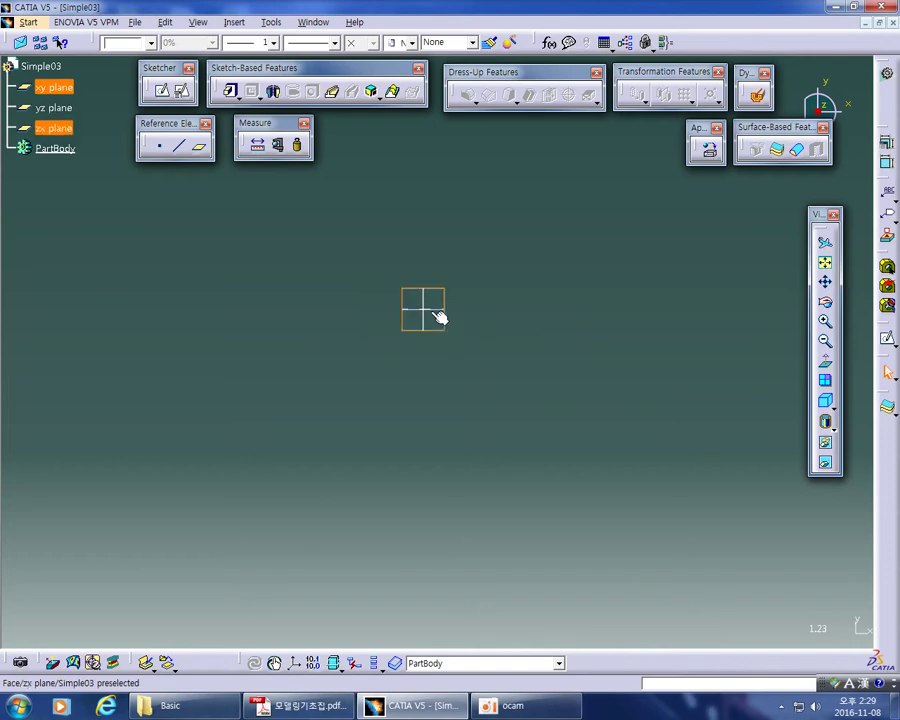
{"action": "left_click", "coordinate": [181, 90]}
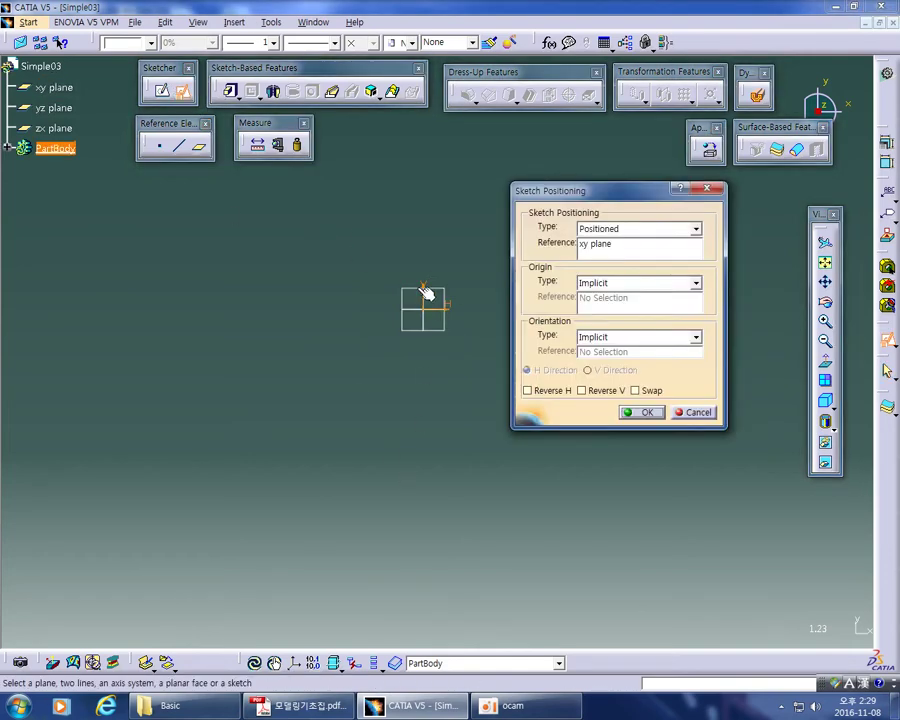
{"action": "left_click", "coordinate": [630, 412]}
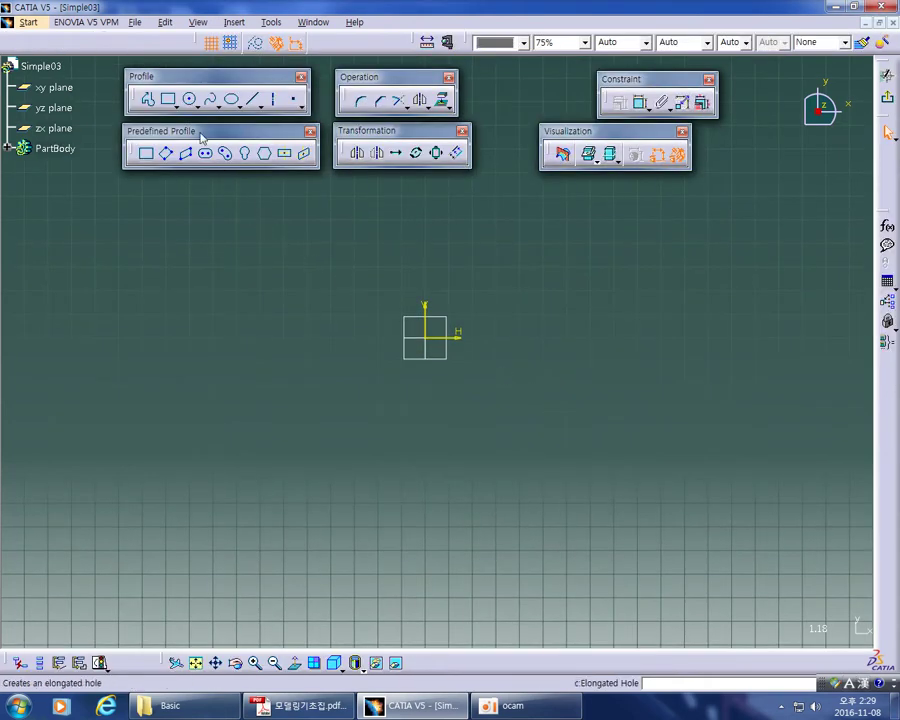
Sketch a circle centred on the sketch origin with a radius of about 33.4 mm
{"action": "left_click", "coordinate": [189, 100]}
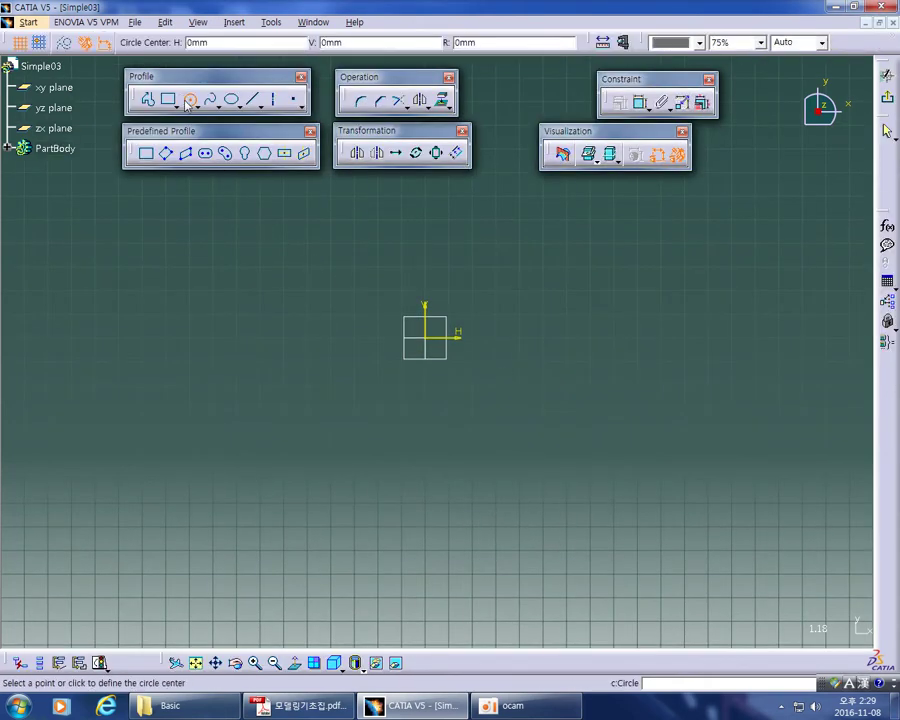
{"action": "left_click", "coordinate": [429, 340]}
{"action": "left_click", "coordinate": [460, 411]}
{"action": "middle_click_drag", "start_coordinate": [538, 422], "coordinate": [566, 418]}
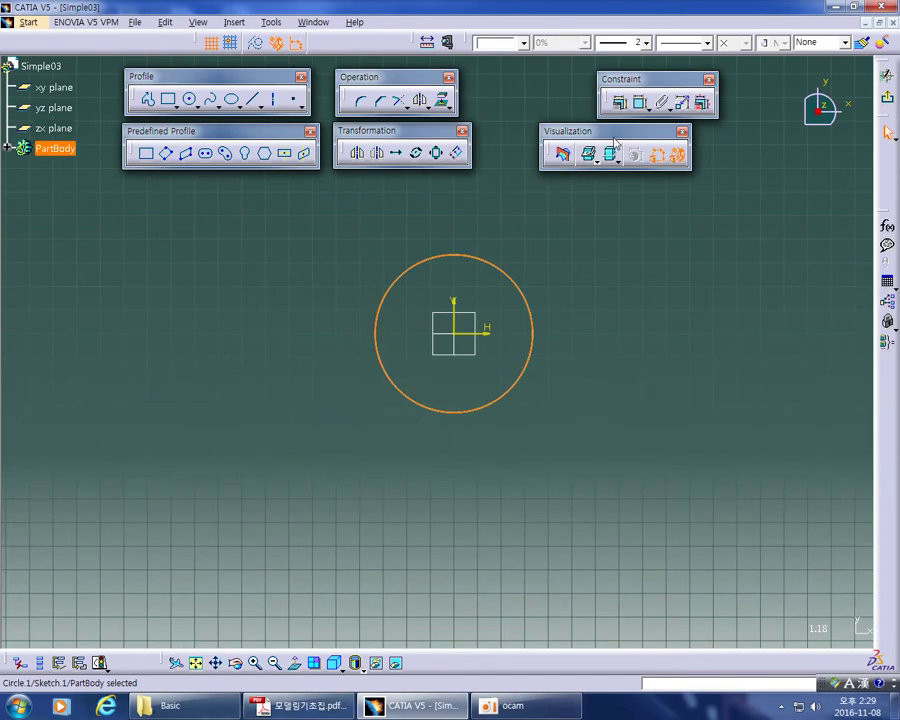
Constrain the circle by diameter, set it to 30 mm, and place the dimension label close to the circle
{"action": "left_click", "coordinate": [639, 102]}
{"action": "left_click", "coordinate": [547, 247]}
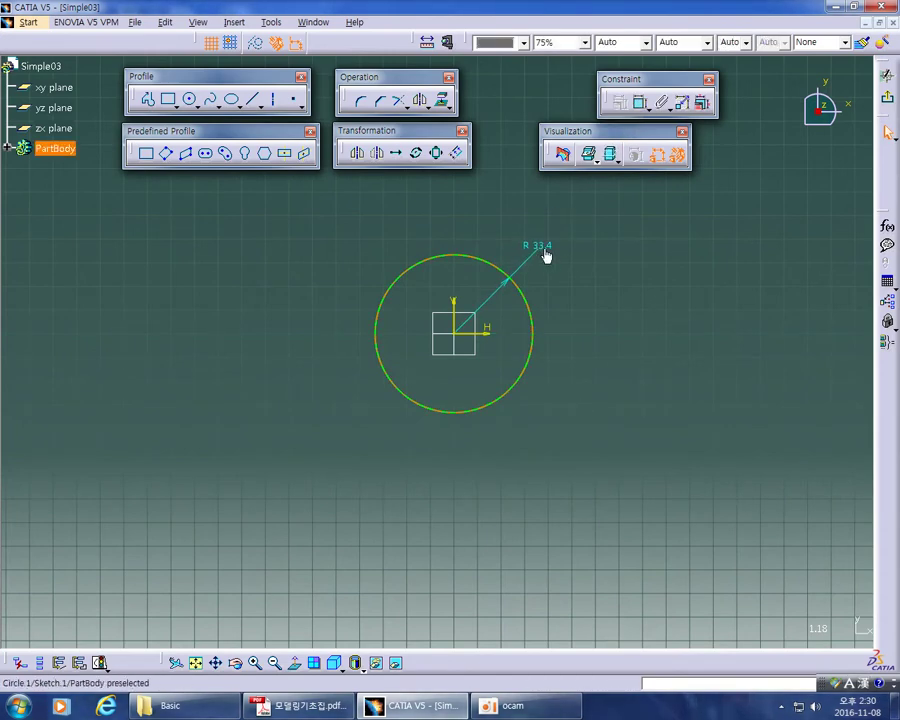
{"action": "double_click", "coordinate": [543, 244]}
{"action": "left_click", "coordinate": [629, 325]}
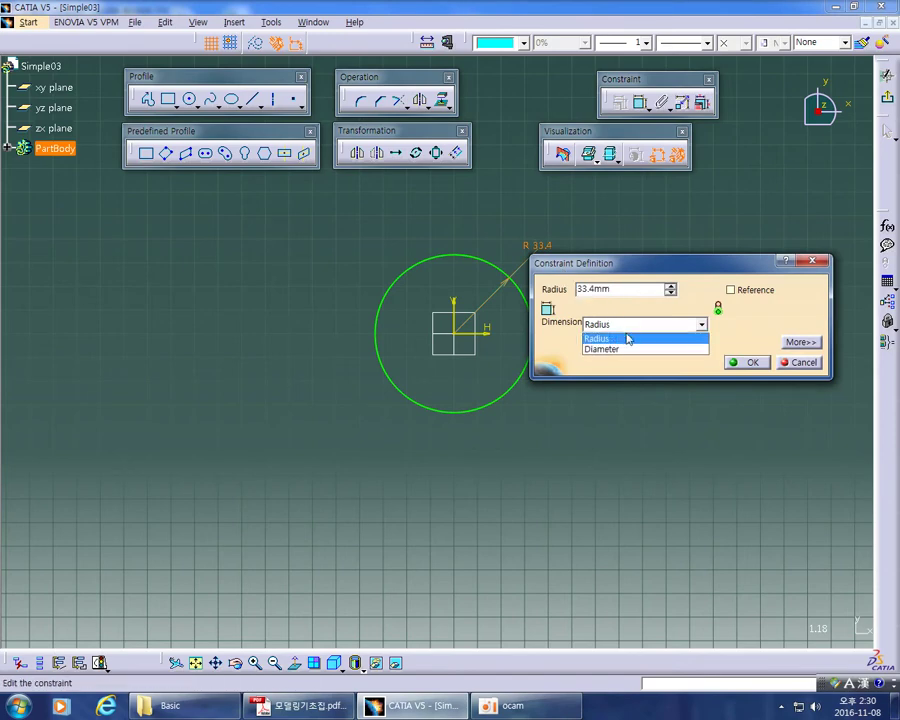
{"action": "left_click", "coordinate": [620, 351]}
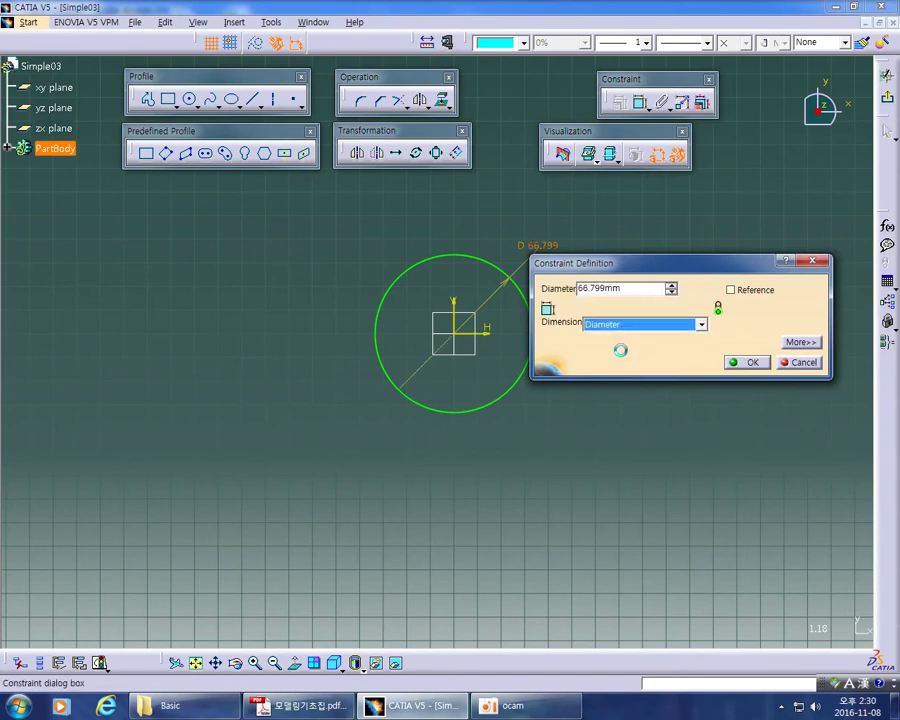
{"action": "double_click", "coordinate": [635, 288]}
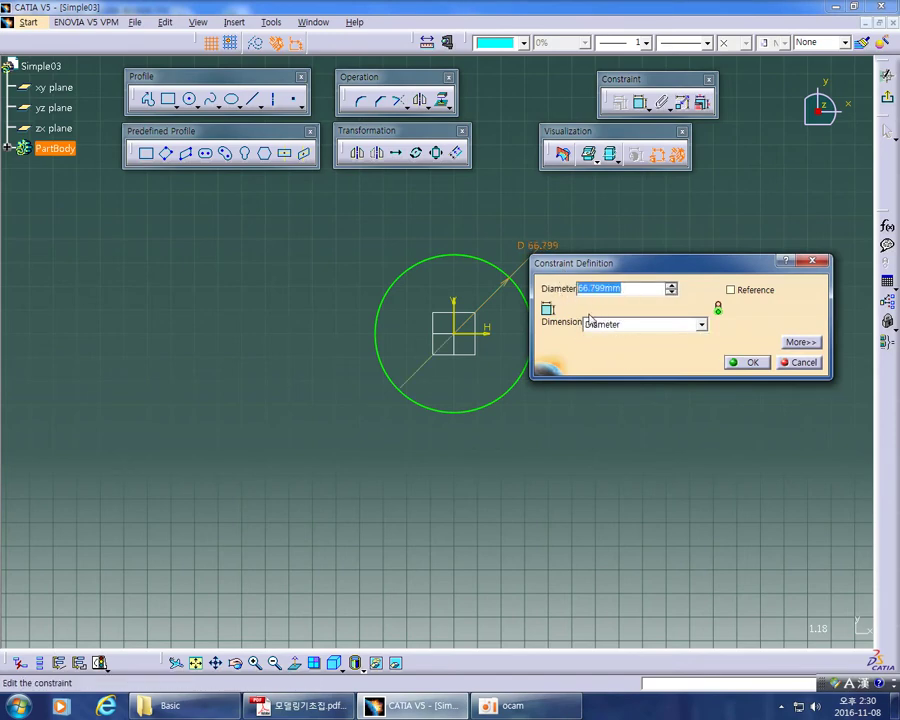
{"action": "type", "text": "30"}
{"action": "key", "text": "Return"}
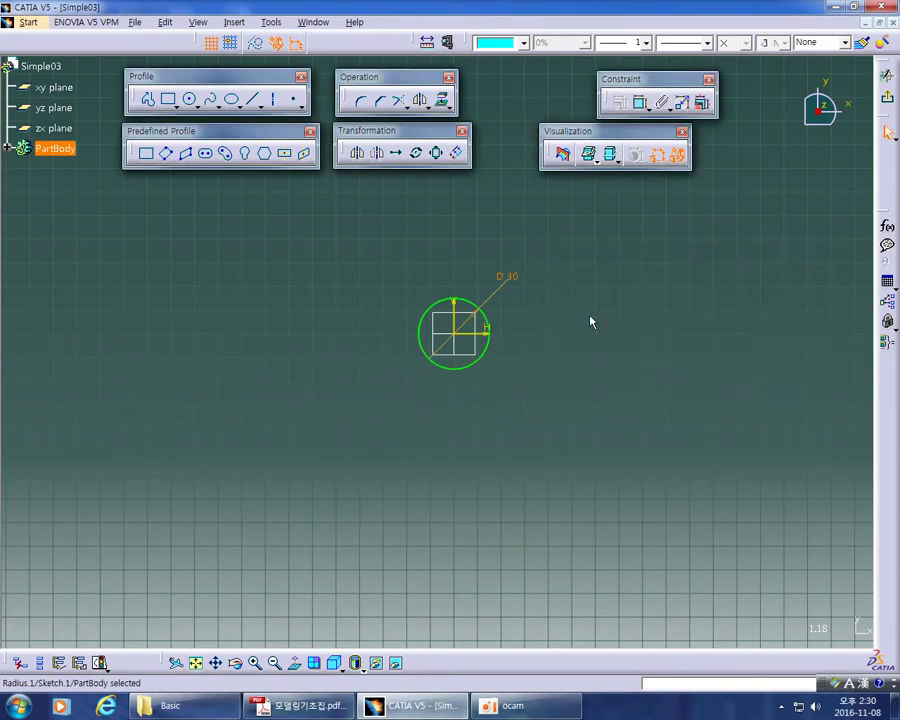
{"action": "left_click", "coordinate": [588, 325]}
{"action": "middle_click_drag", "start_coordinate": [579, 340], "coordinate": [569, 278]}
{"action": "left_click_drag", "start_coordinate": [563, 232], "coordinate": [524, 252]}
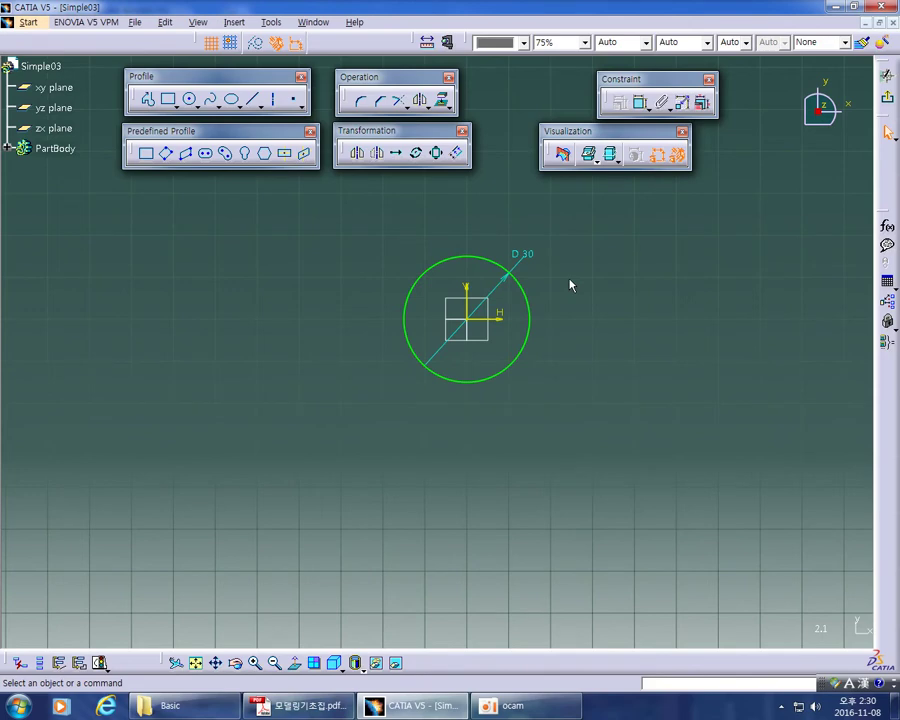
Exit the sketch and start a Pad definition on the circle profile
{"action": "left_click", "coordinate": [888, 104]}
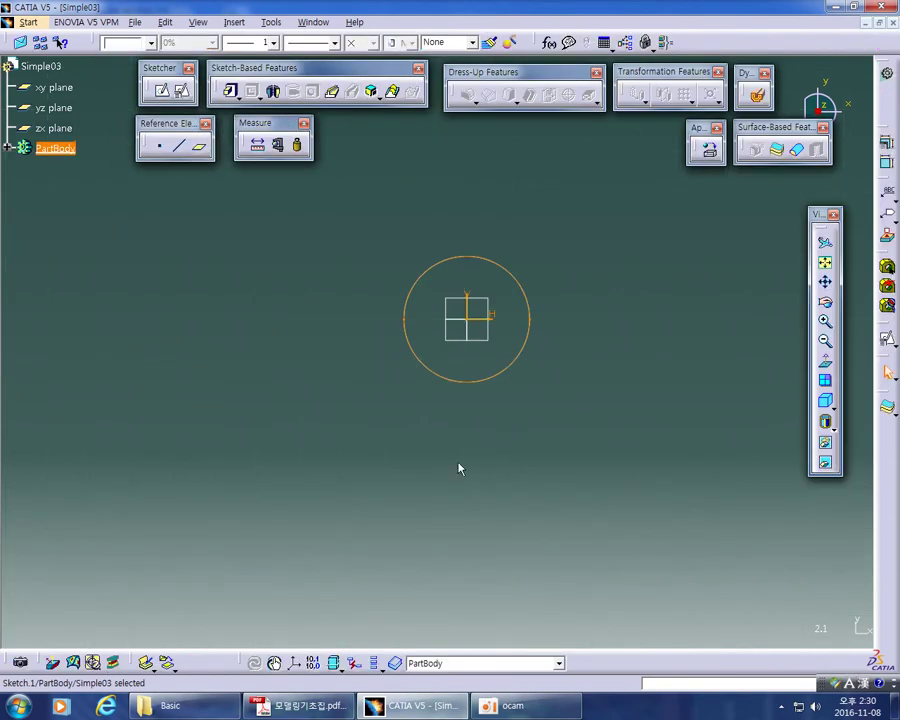
{"action": "mouse_move", "coordinate": [460, 466]}
{"action": "middle_mouse_down"}
{"action": "mouse_move", "coordinate": [500, 215]}
{"action": "mouse_move", "coordinate": [496, 174]}
{"action": "mouse_move", "coordinate": [520, 273]}
{"action": "mouse_move", "coordinate": [522, 240]}
{"action": "middle_mouse_up"}
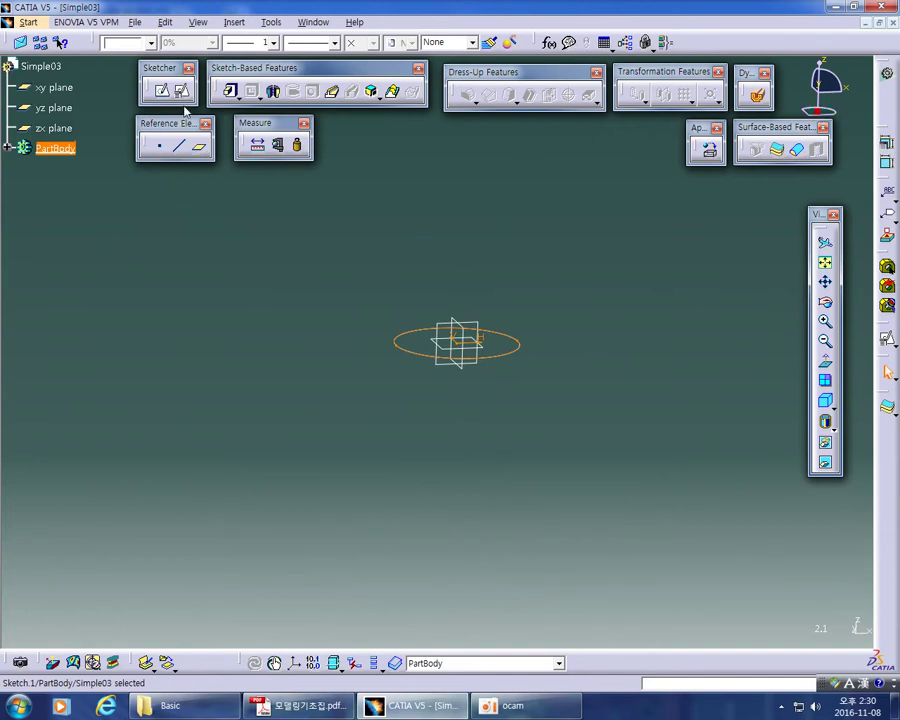
{"action": "left_click", "coordinate": [228, 95]}
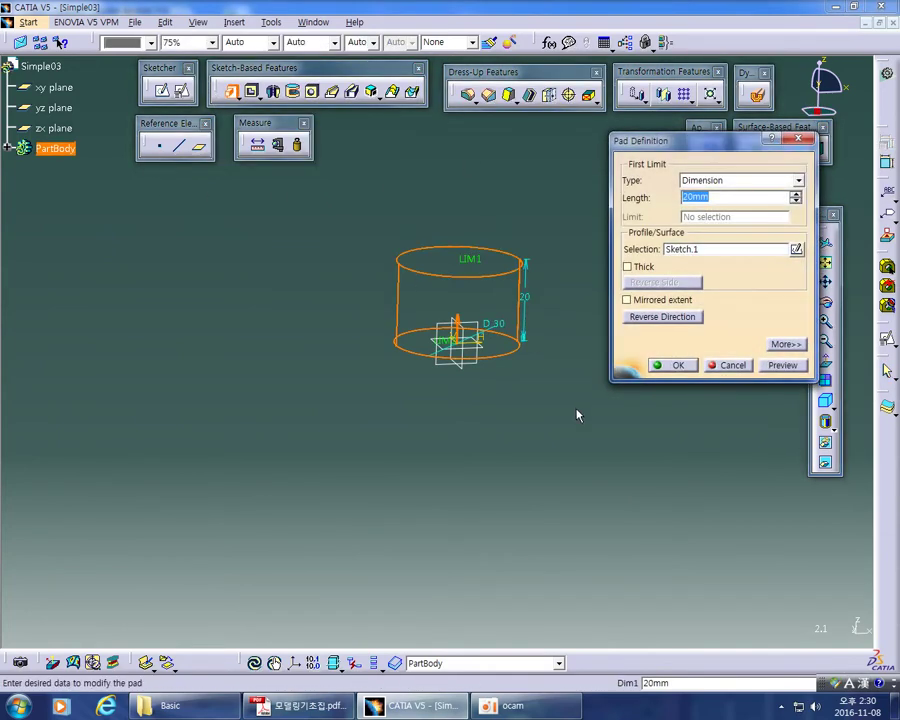
{"action": "middle_click_drag", "start_coordinate": [568, 413], "coordinate": [565, 381]}
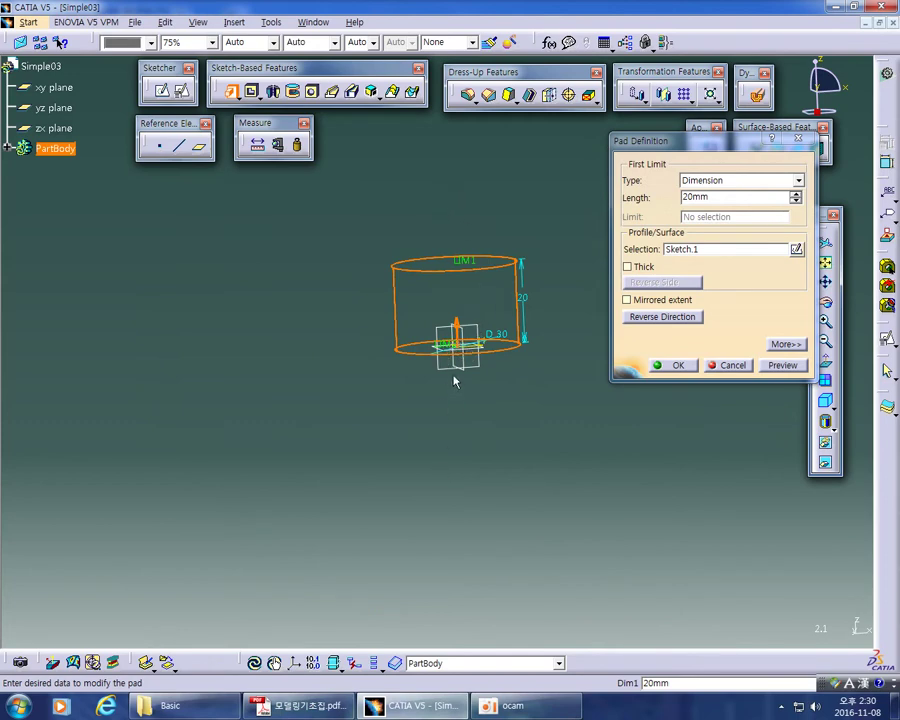
Switch to the PDF drawing and undo the red arrow and cylinder outline on part g
{"action": "key", "text": "alt+Tab"}
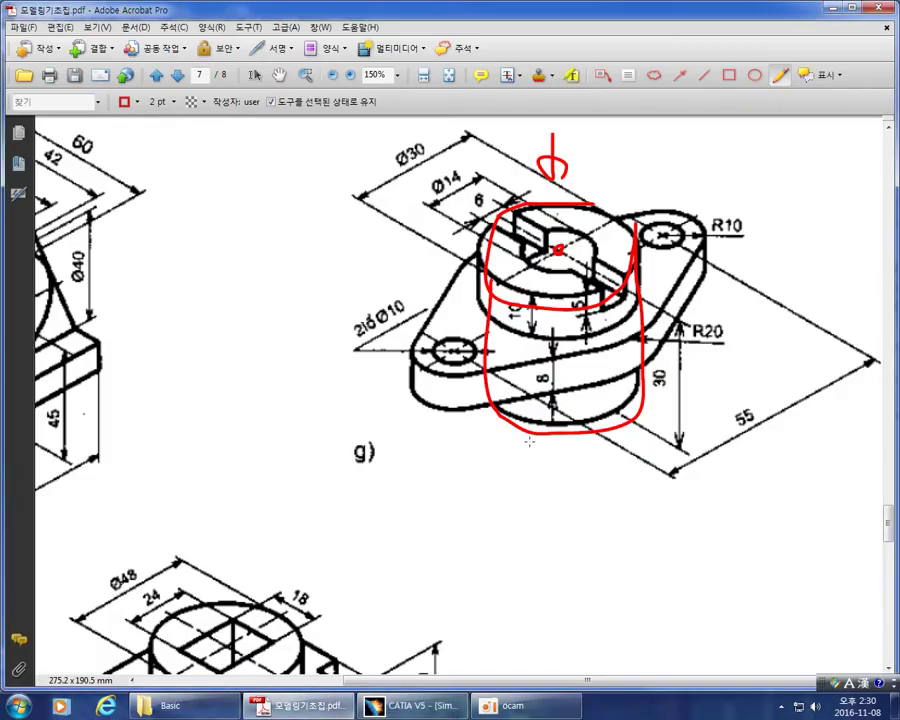
{"action": "key", "text": "ctrl+z"}
{"action": "key", "text": "ctrl+z"}
{"action": "key", "text": "ctrl+z"}
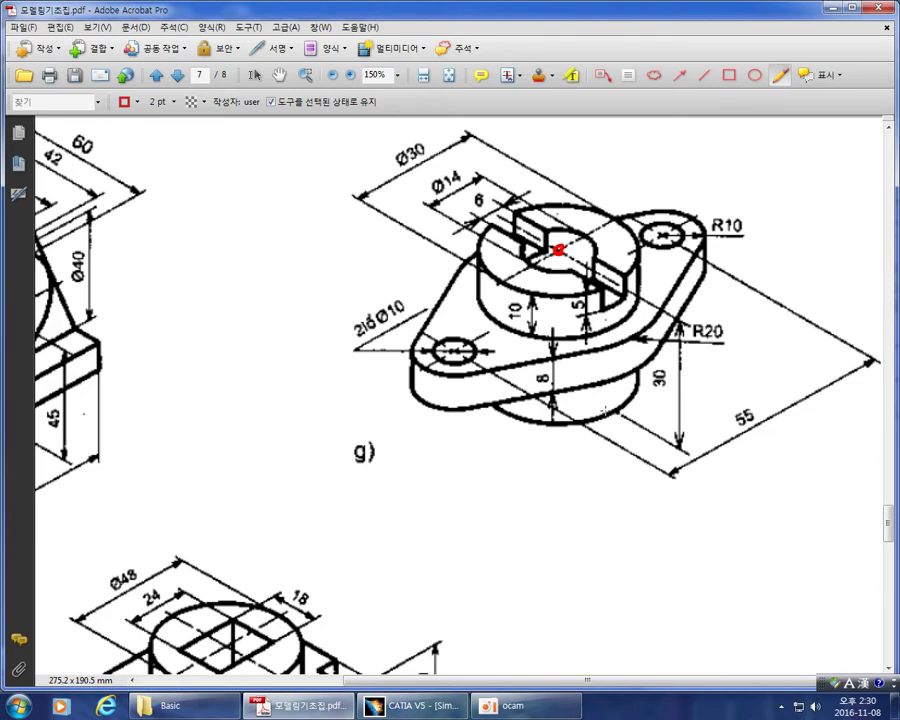
Circle the 30 height dimension on part g in the PDF, switch to CATIA, and set the pad length to 15 mm
{"action": "mouse_move", "coordinate": [659, 397]}
{"action": "left_mouse_down"}
{"action": "mouse_move", "coordinate": [662, 362]}
{"action": "mouse_move", "coordinate": [657, 398]}
{"action": "left_mouse_up"}
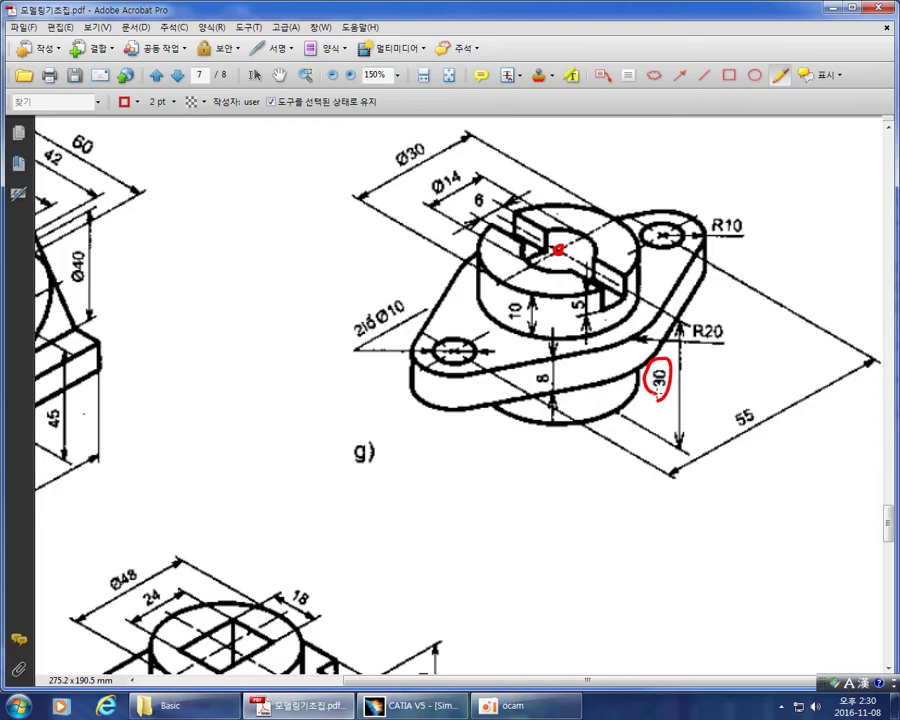
{"action": "key", "text": "alt+Tab"}
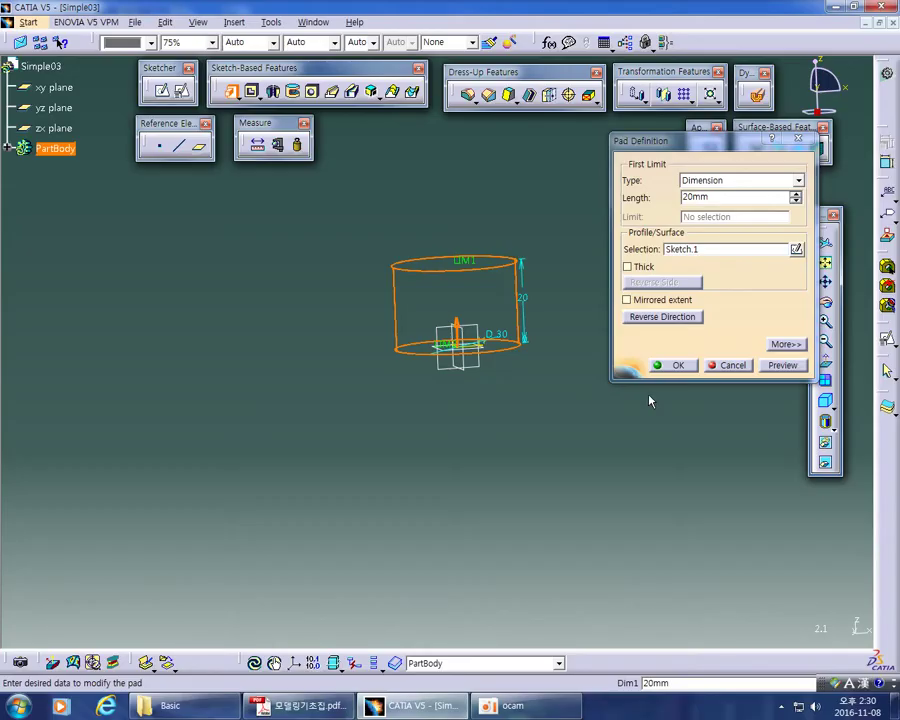
{"action": "double_click", "coordinate": [725, 197]}
{"action": "type", "text": "15"}
{"action": "mouse_move", "coordinate": [539, 205]}
{"action": "middle_mouse_down"}
{"action": "mouse_move", "coordinate": [531, 199]}
{"action": "mouse_move", "coordinate": [537, 209]}
{"action": "middle_mouse_up"}
{"action": "middle_click_drag", "start_coordinate": [546, 166], "coordinate": [548, 197]}
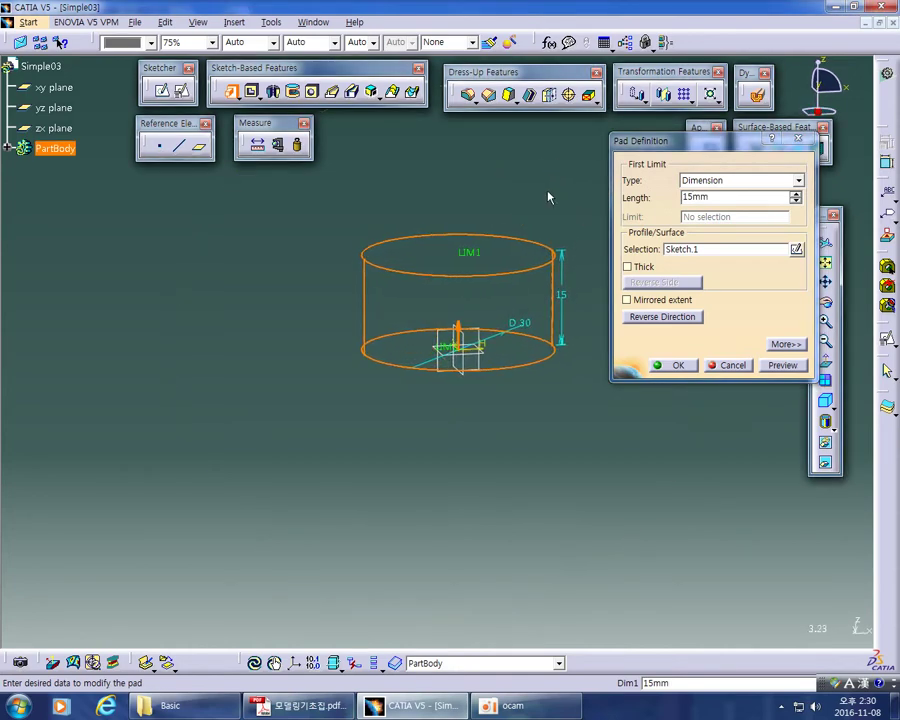
Mirror the pad's extent about the sketch plane, move its length dimension farther from the cylinder, and complete the pad
{"action": "left_click", "coordinate": [627, 300]}
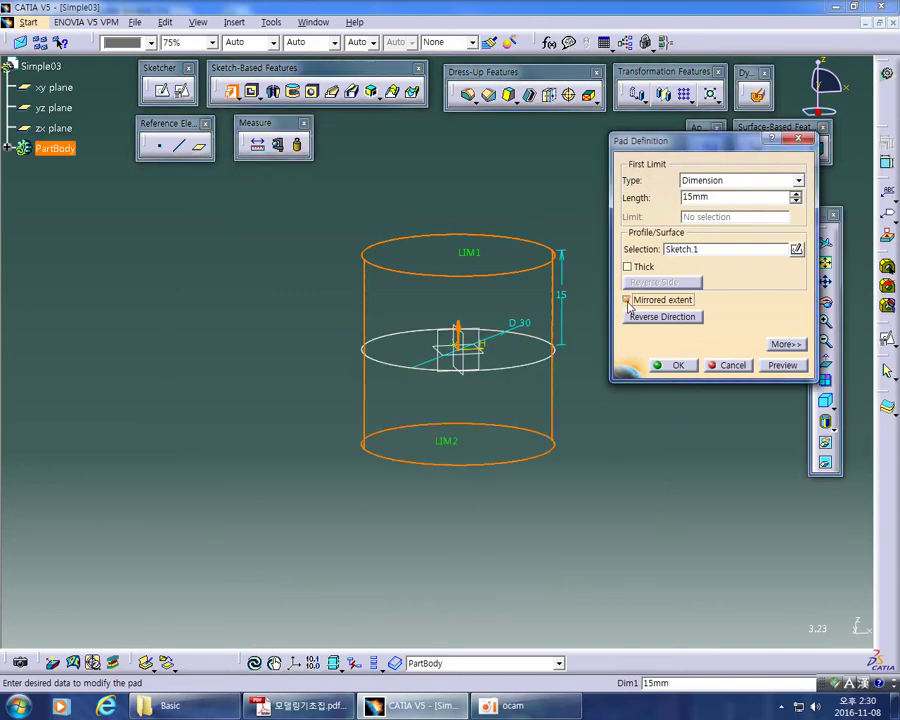
{"action": "middle_click_drag", "start_coordinate": [606, 469], "coordinate": [600, 441]}
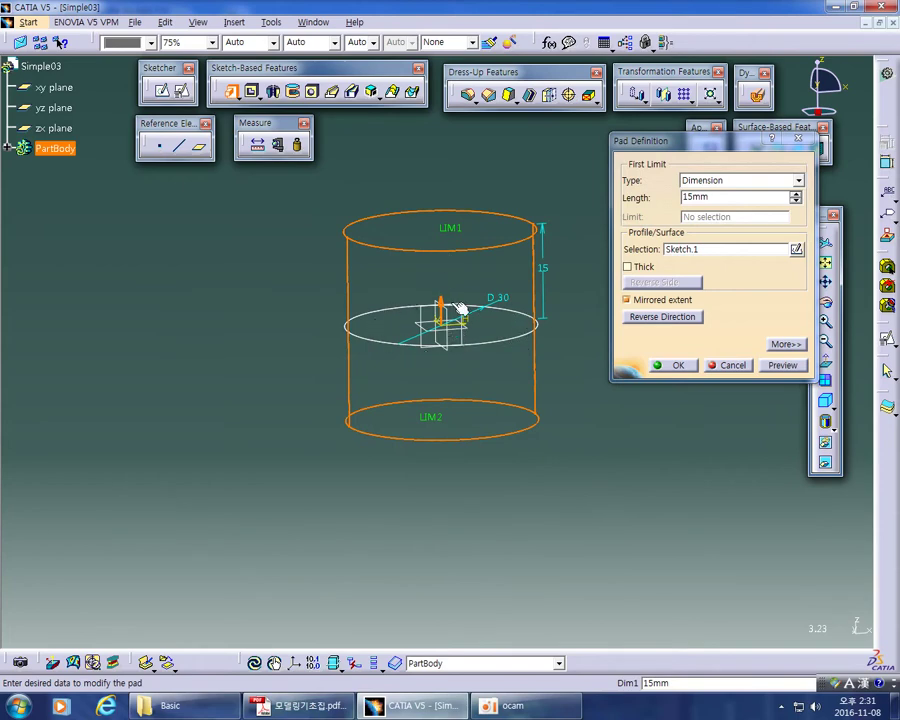
{"action": "left_click_drag", "start_coordinate": [542, 296], "coordinate": [567, 297]}
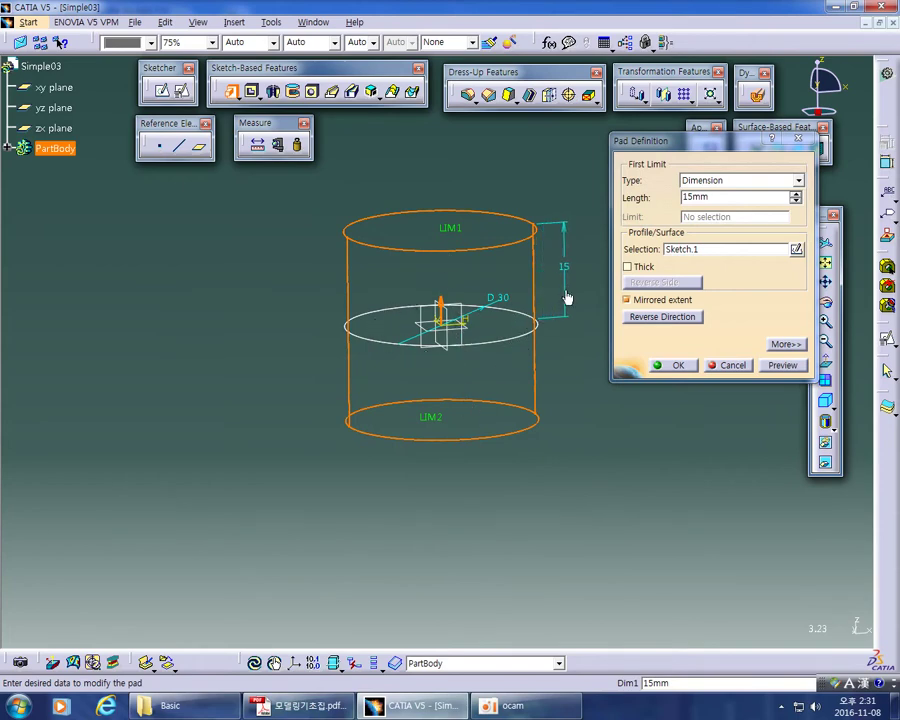
{"action": "left_click", "coordinate": [680, 366]}
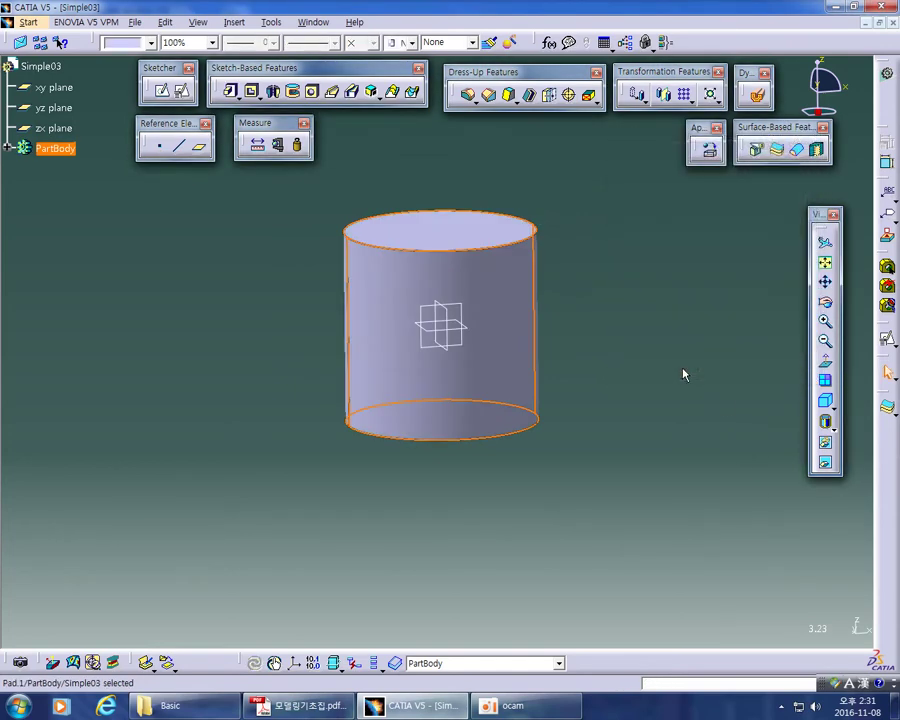
{"action": "middle_click_drag", "start_coordinate": [528, 489], "coordinate": [494, 518]}
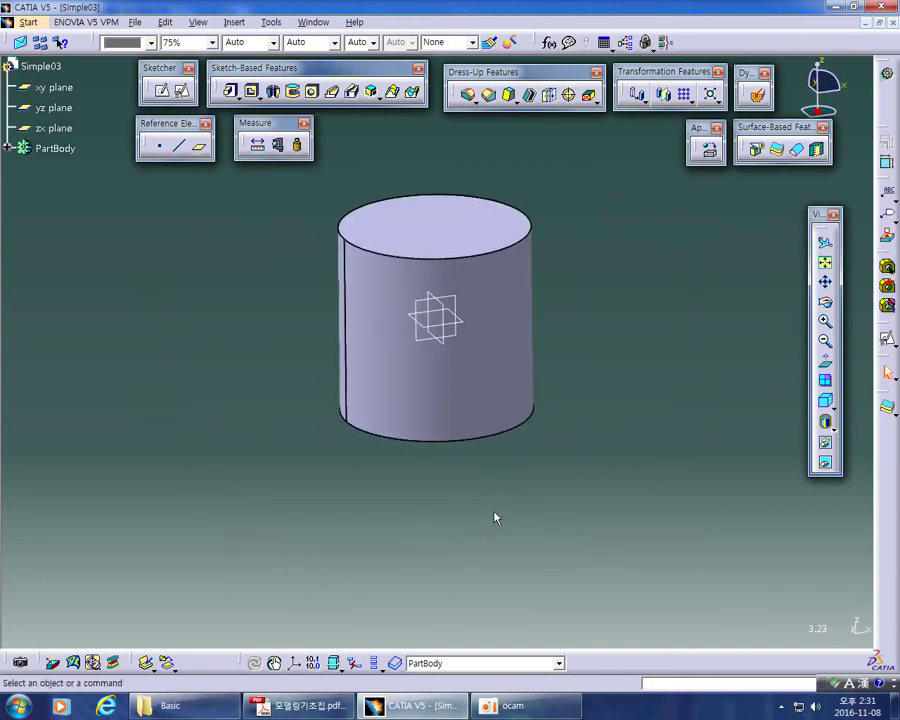
Switch to the PDF drawing and undo the red marks on the 30 dimension and the centre of part g
{"action": "key", "text": "alt+Tab"}
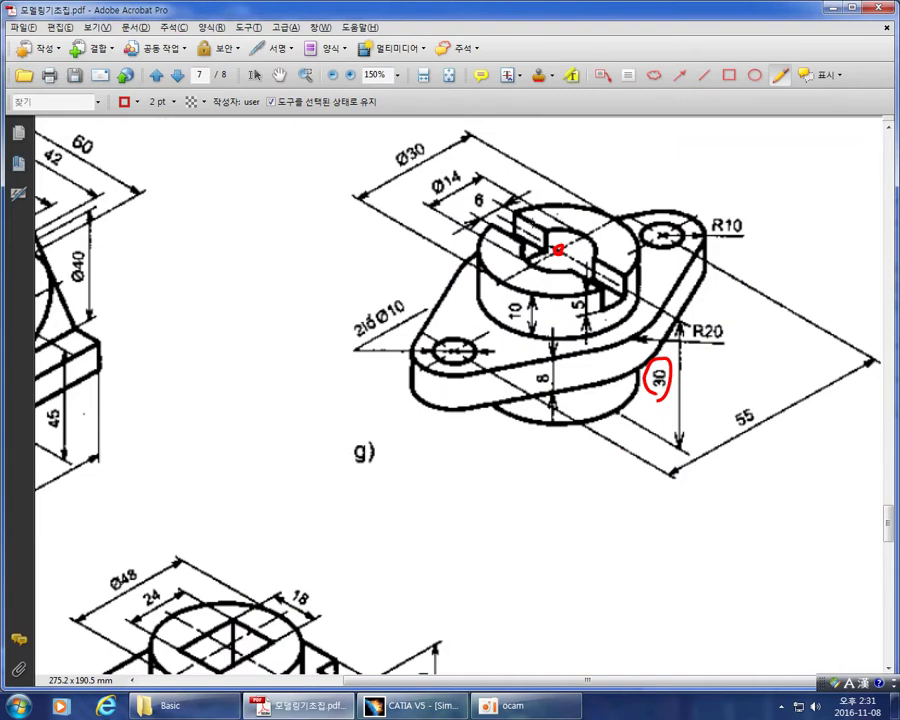
{"action": "key", "text": "ctrl+z"}
{"action": "key", "text": "ctrl+z"}
Trace part g's slot and bore edges and a vertical line down the cylinder in red, and undo these strokes
{"action": "mouse_move", "coordinate": [516, 208]}
{"action": "left_mouse_down"}
{"action": "mouse_move", "coordinate": [592, 236]}
{"action": "mouse_move", "coordinate": [597, 258]}
{"action": "mouse_move", "coordinate": [626, 276]}
{"action": "left_mouse_up"}
{"action": "left_click_drag", "start_coordinate": [500, 226], "coordinate": [597, 284]}
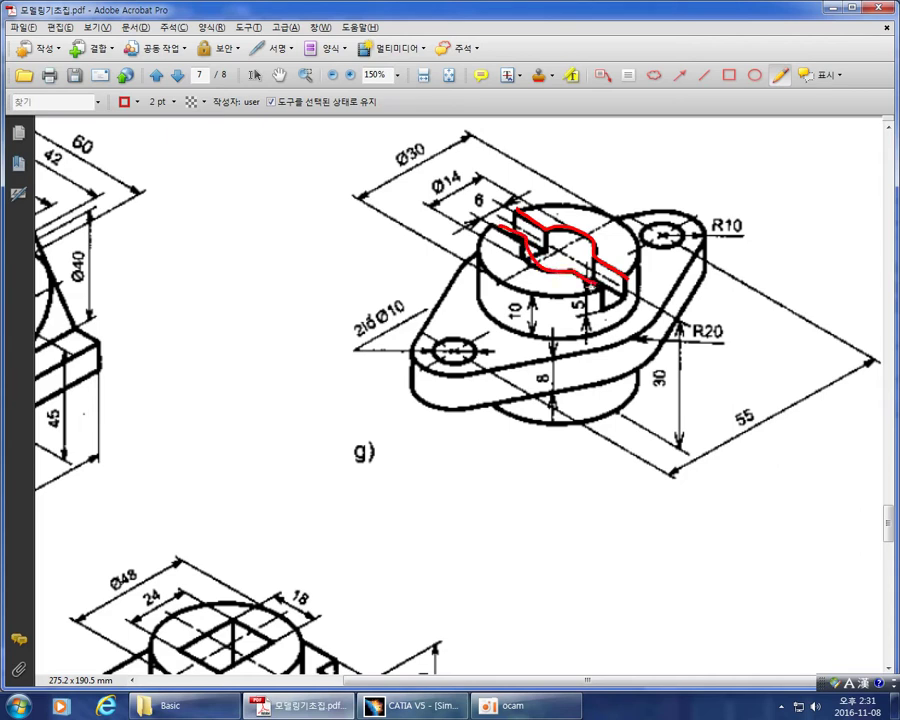
{"action": "left_click_drag", "start_coordinate": [505, 239], "coordinate": [506, 410]}
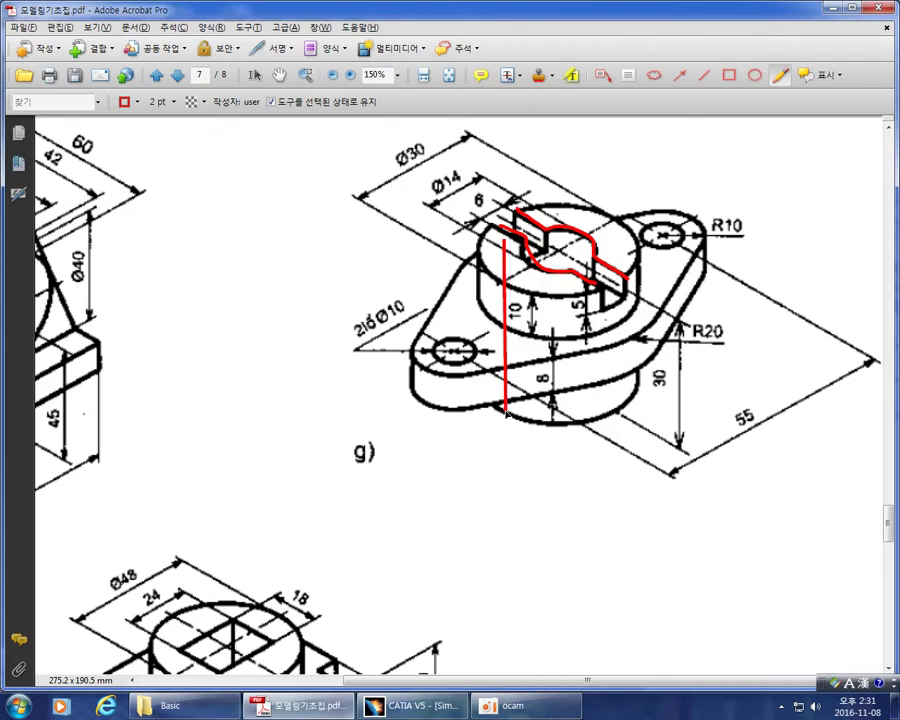
{"action": "key", "text": "ctrl+z"}
{"action": "key", "text": "ctrl+z"}
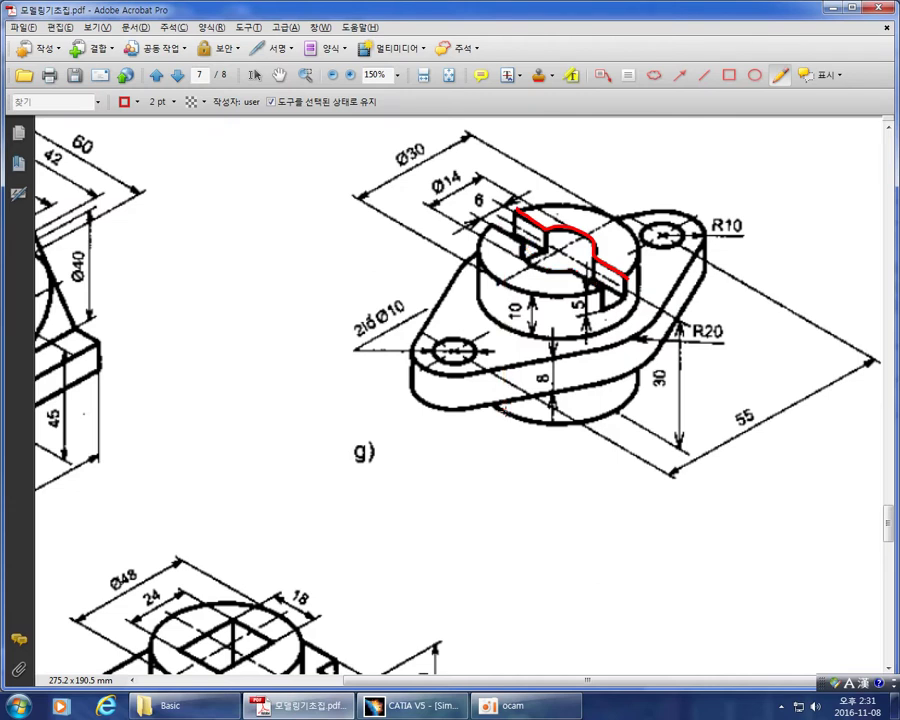
{"action": "key", "text": "ctrl+z"}
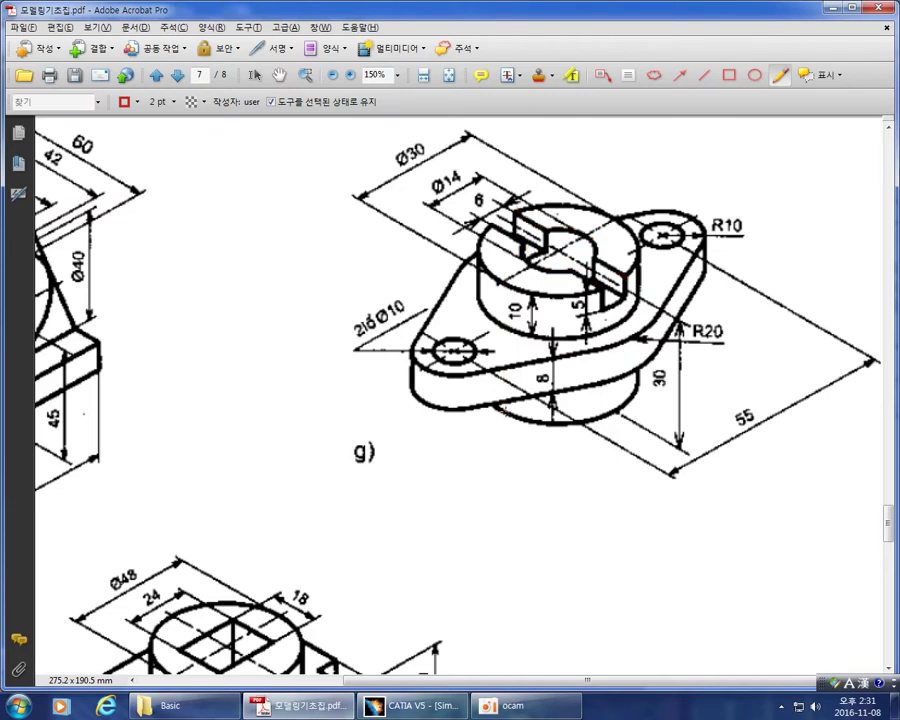
Trace the flange outline around its front hole and circle the flange's front edge in red, undoing each stroke
{"action": "mouse_move", "coordinate": [462, 240]}
{"action": "left_mouse_down"}
{"action": "mouse_move", "coordinate": [424, 378]}
{"action": "mouse_move", "coordinate": [680, 302]}
{"action": "mouse_move", "coordinate": [612, 222]}
{"action": "mouse_move", "coordinate": [520, 242]}
{"action": "mouse_move", "coordinate": [532, 268]}
{"action": "left_mouse_up"}
{"action": "key", "text": "ctrl+z"}
{"action": "key", "text": "ctrl+z"}
{"action": "mouse_move", "coordinate": [476, 253]}
{"action": "left_mouse_down"}
{"action": "mouse_move", "coordinate": [420, 352]}
{"action": "mouse_move", "coordinate": [582, 326]}
{"action": "left_mouse_up"}
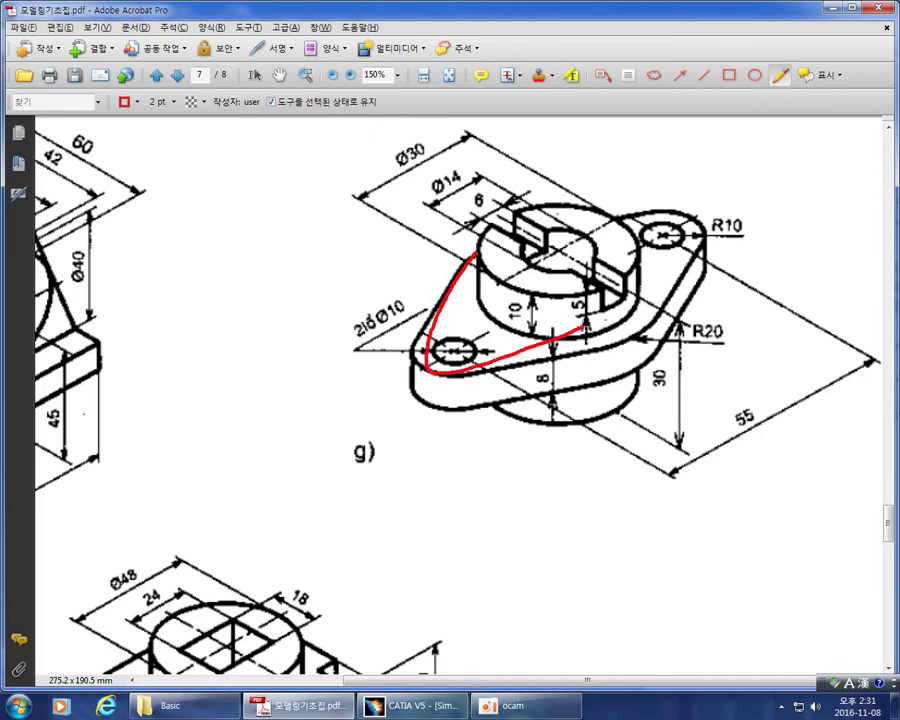
{"action": "key", "text": "ctrl+z"}
{"action": "mouse_move", "coordinate": [470, 243]}
{"action": "left_mouse_down"}
{"action": "mouse_move", "coordinate": [484, 384]}
{"action": "mouse_move", "coordinate": [543, 378]}
{"action": "left_mouse_up"}
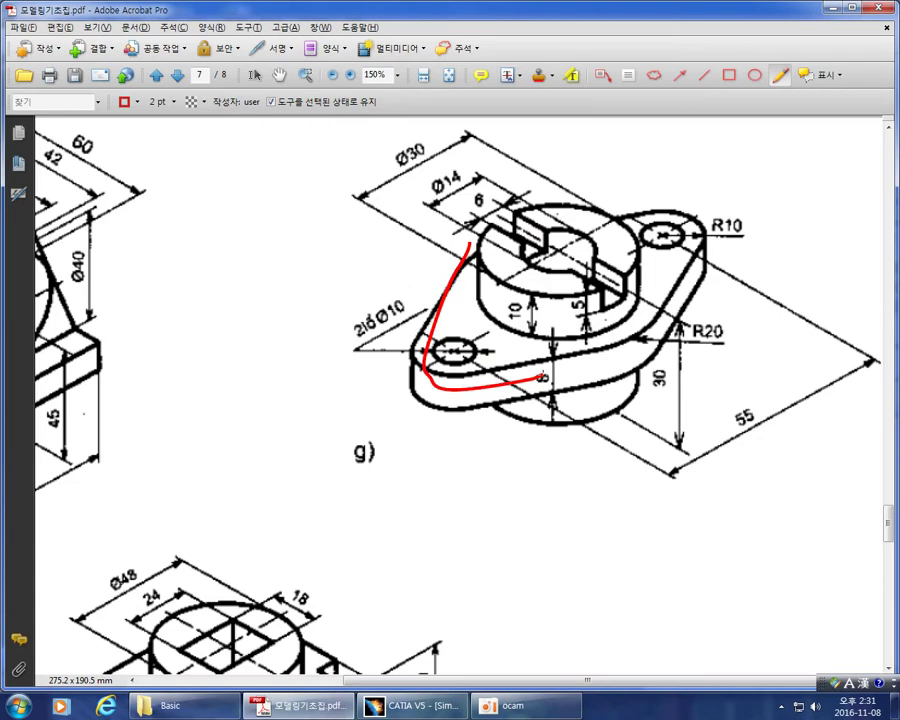
{"action": "key", "text": "ctrl+z"}
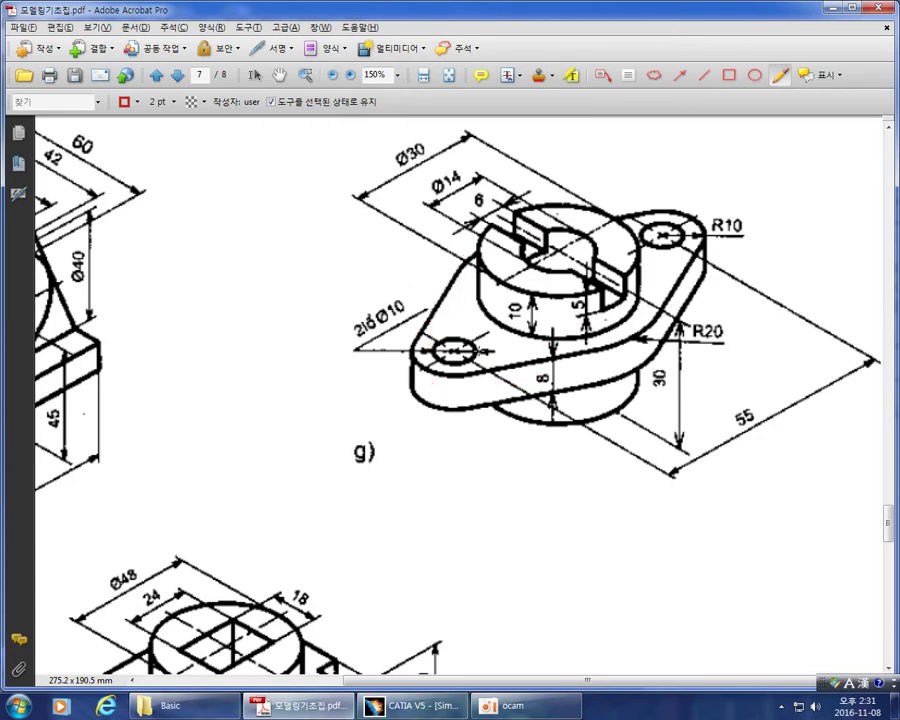
{"action": "mouse_move", "coordinate": [466, 356]}
{"action": "left_mouse_down"}
{"action": "mouse_move", "coordinate": [458, 376]}
{"action": "mouse_move", "coordinate": [484, 364]}
{"action": "mouse_move", "coordinate": [478, 354]}
{"action": "left_mouse_up"}
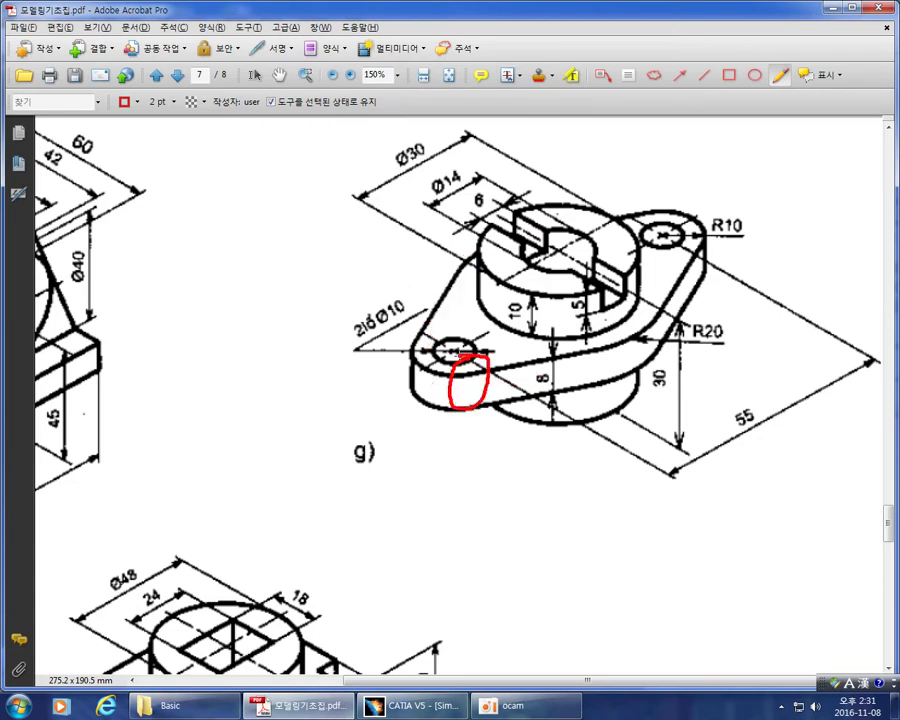
{"action": "key", "text": "ctrl+z"}
Sketch red viewing-direction arrows toward part g from the front, side and above, and undo them
{"action": "mouse_move", "coordinate": [344, 490]}
{"action": "left_mouse_down"}
{"action": "mouse_move", "coordinate": [400, 408]}
{"action": "mouse_move", "coordinate": [413, 442]}
{"action": "left_mouse_up"}
{"action": "left_click_drag", "start_coordinate": [692, 408], "coordinate": [798, 503]}
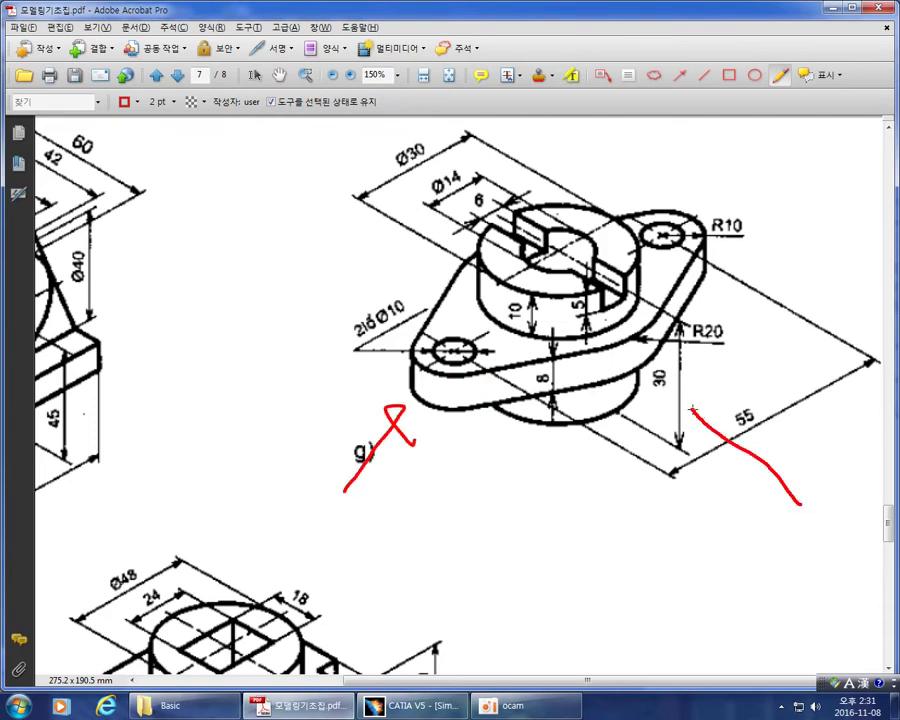
{"action": "mouse_move", "coordinate": [560, 122]}
{"action": "left_mouse_down"}
{"action": "mouse_move", "coordinate": [560, 190]}
{"action": "mouse_move", "coordinate": [578, 180]}
{"action": "left_mouse_up"}
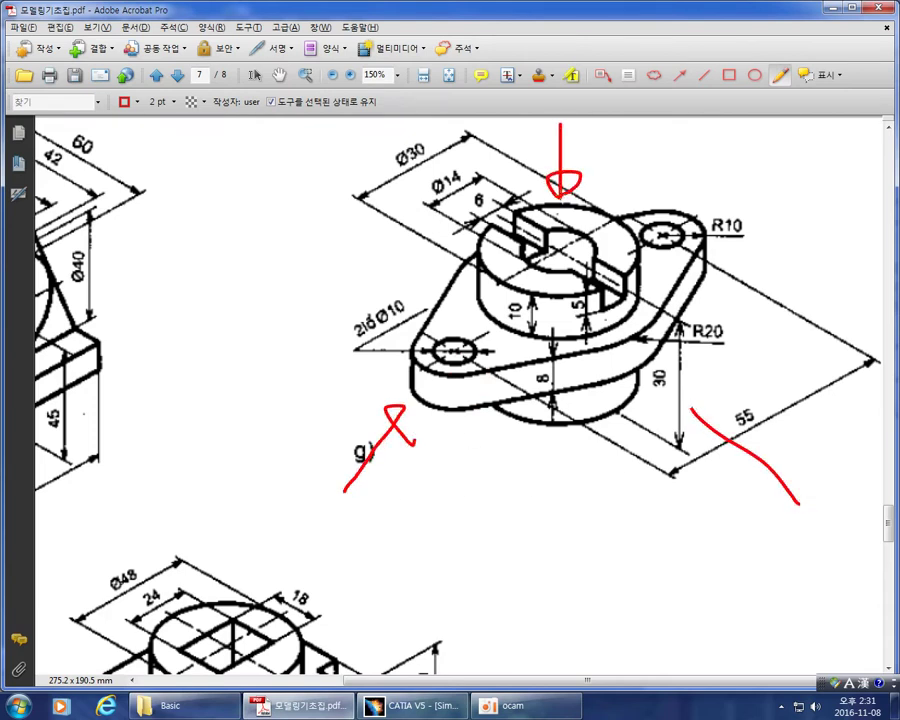
{"action": "key", "text": "ctrl+z"}
{"action": "key", "text": "ctrl+z"}
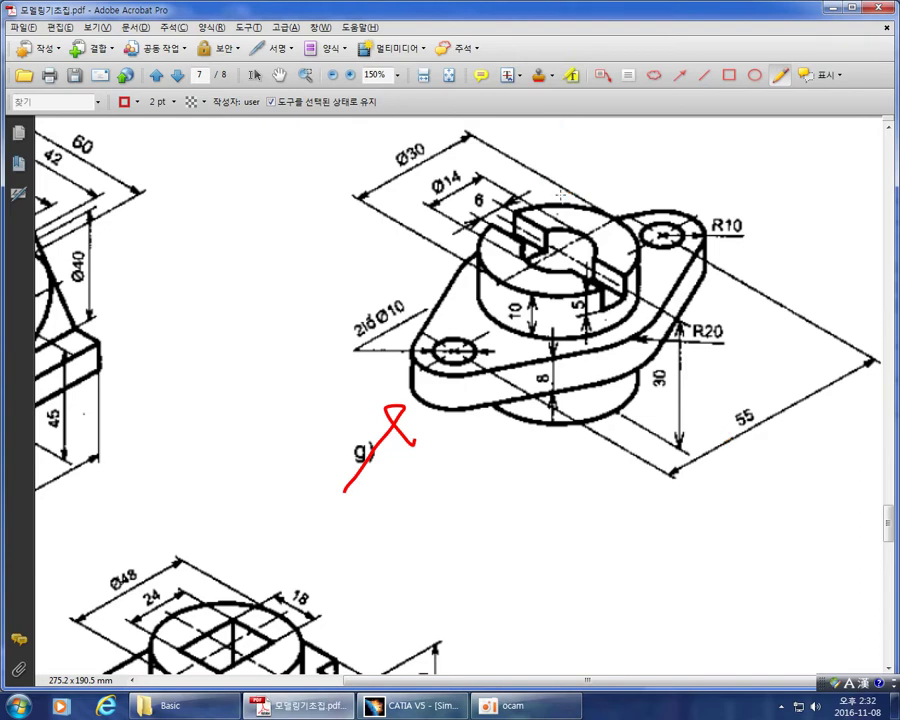
{"action": "key", "text": "ctrl+z"}
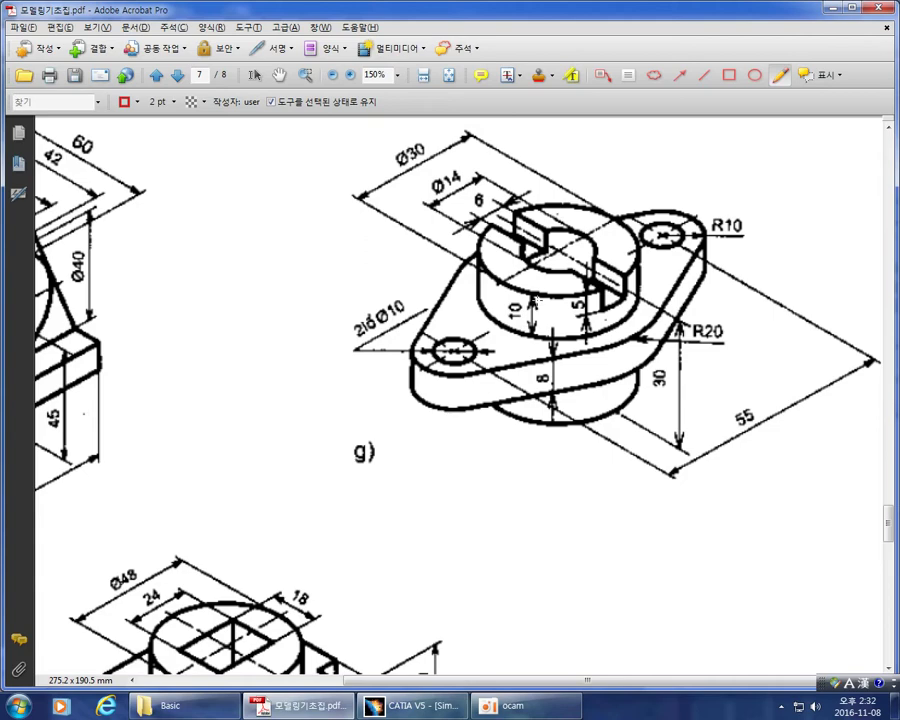
Mark the 10 and 8 heights in red, circle the 30 dimension, and write 12 beside the lower cylinder section
{"action": "left_click_drag", "start_coordinate": [532, 295], "coordinate": [532, 336]}
{"action": "mouse_move", "coordinate": [554, 357]}
{"action": "left_mouse_down"}
{"action": "mouse_move", "coordinate": [554, 400]}
{"action": "mouse_move", "coordinate": [580, 421]}
{"action": "left_mouse_up"}
{"action": "mouse_move", "coordinate": [668, 374]}
{"action": "left_mouse_down"}
{"action": "mouse_move", "coordinate": [652, 402]}
{"action": "mouse_move", "coordinate": [664, 366]}
{"action": "mouse_move", "coordinate": [652, 374]}
{"action": "left_mouse_up"}
{"action": "mouse_move", "coordinate": [593, 393]}
{"action": "left_mouse_down"}
{"action": "mouse_move", "coordinate": [593, 412]}
{"action": "mouse_move", "coordinate": [603, 406]}
{"action": "left_mouse_up"}
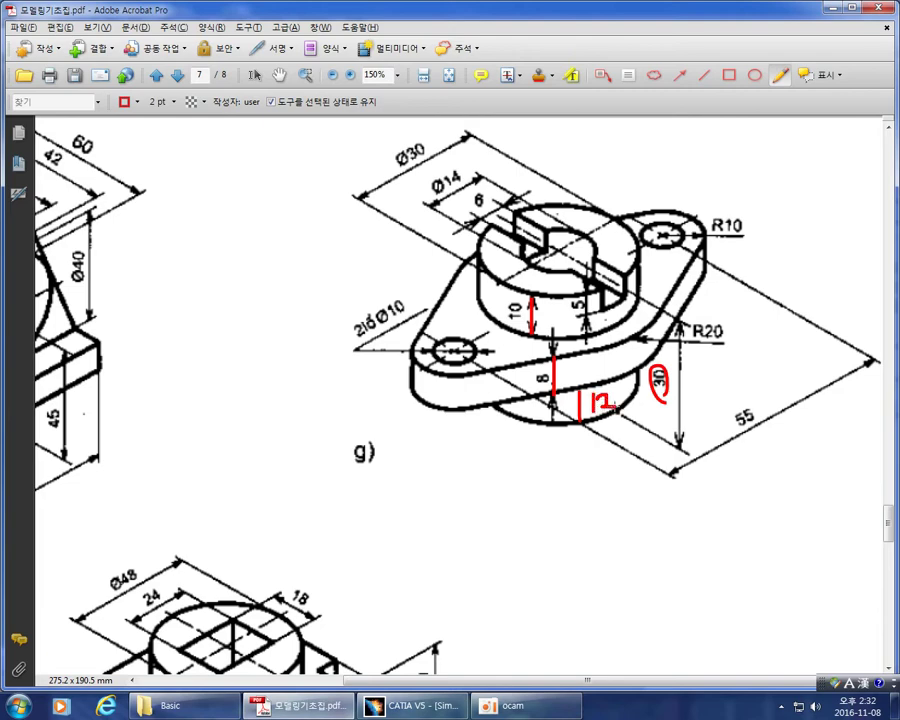
{"action": "key", "text": "ctrl+z"}
Trace the flange's upper edge with a downward arrow and its lower edge with an upward arrow, and undo these marks
{"action": "mouse_move", "coordinate": [510, 370]}
{"action": "left_mouse_down"}
{"action": "mouse_move", "coordinate": [600, 345]}
{"action": "mouse_move", "coordinate": [680, 283]}
{"action": "mouse_move", "coordinate": [683, 215]}
{"action": "mouse_move", "coordinate": [672, 214]}
{"action": "left_mouse_up"}
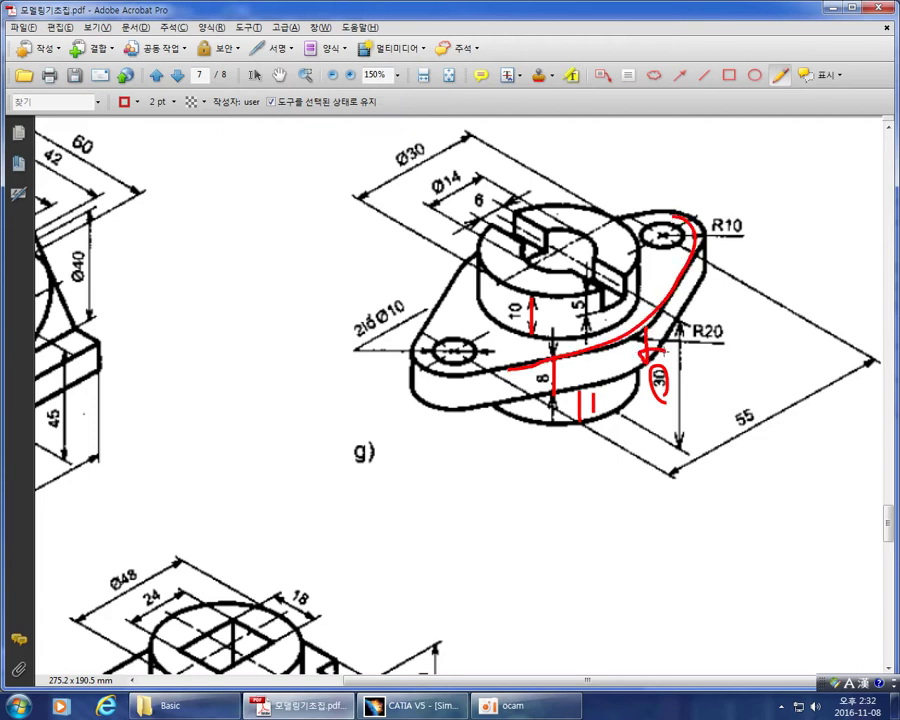
{"action": "key", "text": "ctrl+z"}
{"action": "mouse_move", "coordinate": [490, 403]}
{"action": "left_mouse_down"}
{"action": "mouse_move", "coordinate": [580, 388]}
{"action": "mouse_move", "coordinate": [693, 318]}
{"action": "left_mouse_up"}
{"action": "mouse_move", "coordinate": [600, 381]}
{"action": "left_mouse_down"}
{"action": "mouse_move", "coordinate": [600, 349]}
{"action": "mouse_move", "coordinate": [587, 358]}
{"action": "mouse_move", "coordinate": [598, 349]}
{"action": "left_mouse_up"}
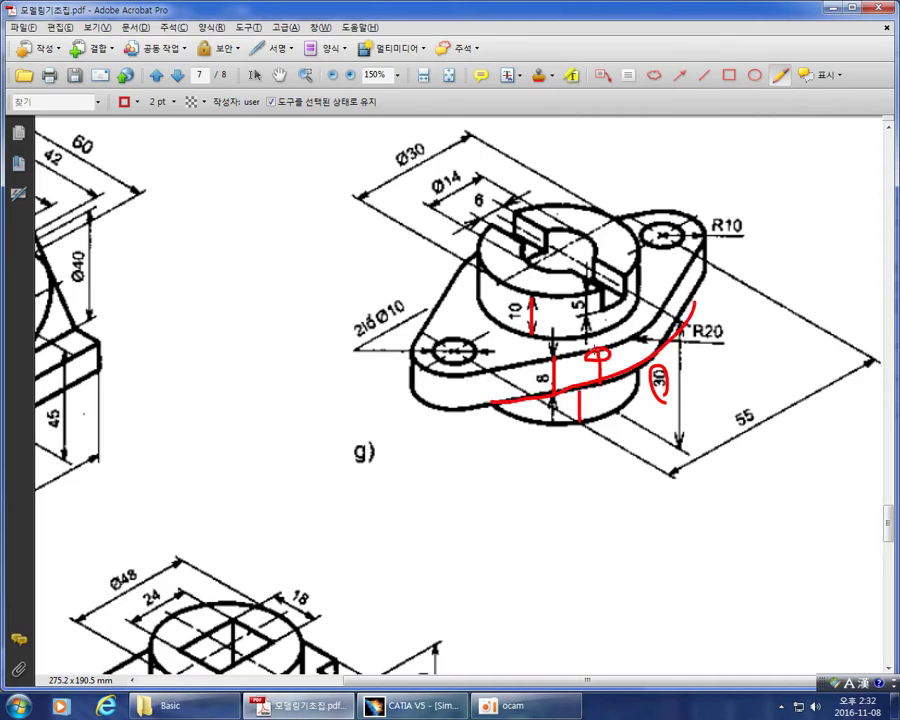
{"action": "key", "text": "ctrl+z"}
{"action": "key", "text": "ctrl+z"}
{"action": "key", "text": "ctrl+z"}
{"action": "key", "text": "ctrl+z"}
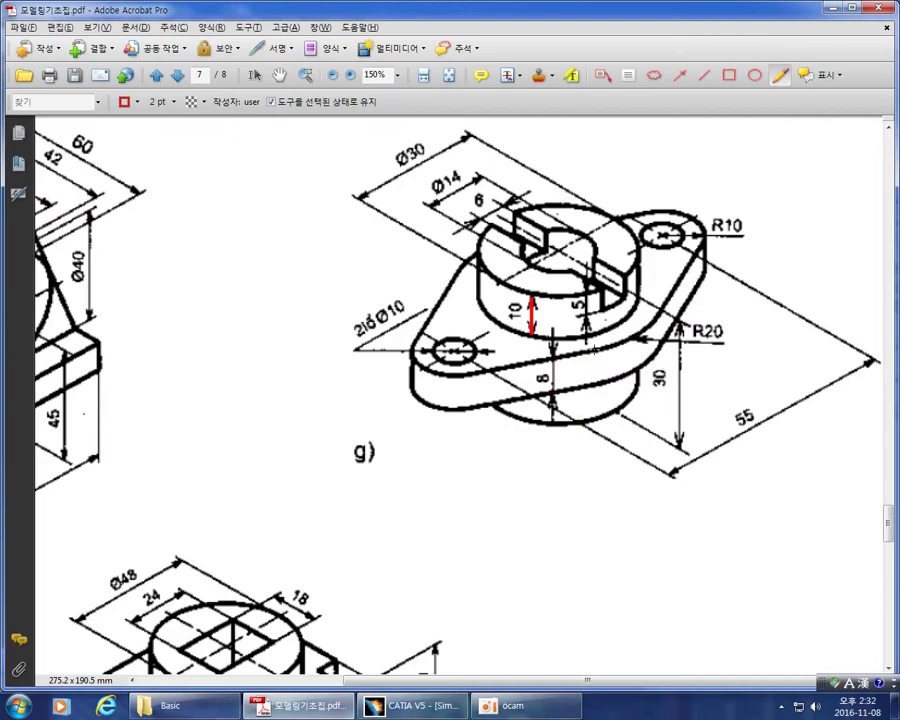
Switch to CATIA and select the xy plane
{"action": "key", "text": "alt+Tab"}
{"action": "middle_click_drag", "start_coordinate": [595, 350], "coordinate": [532, 361]}
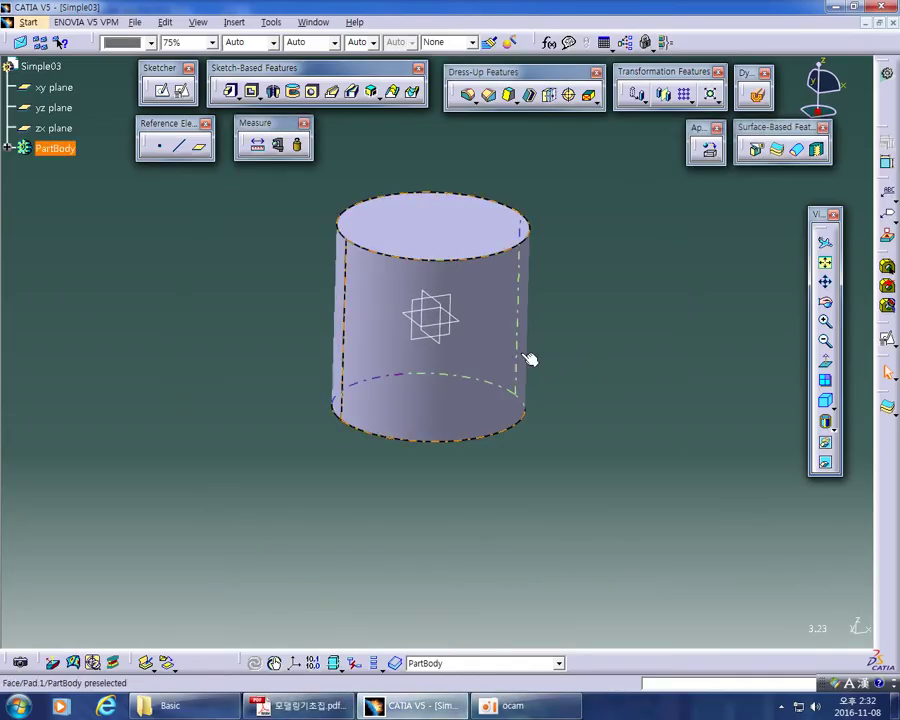
{"action": "left_click", "coordinate": [459, 318]}
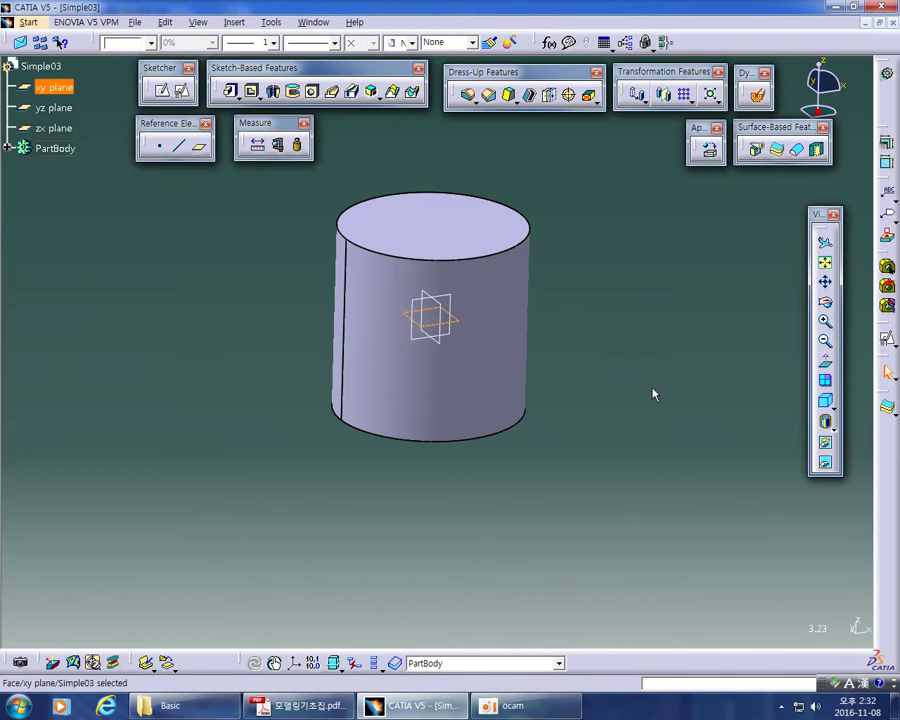
{"action": "double_click", "coordinate": [504, 228]}
Switch to the PDF drawing, undo the mark on the 10 dimension, and draw a red upward arrow from the flange's mid-thickness
{"action": "key", "text": "alt+Tab"}
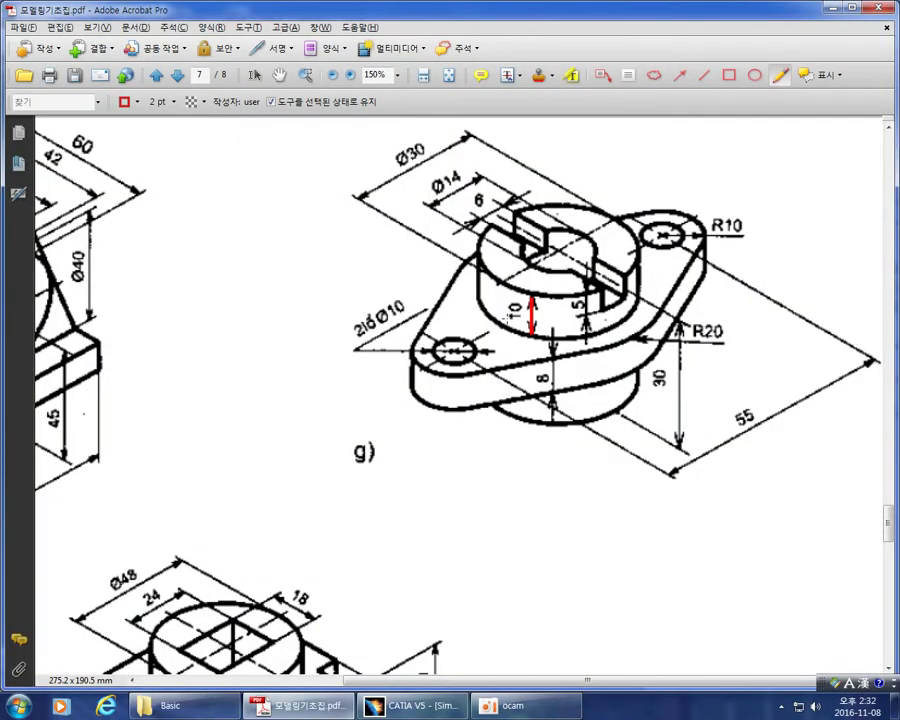
{"action": "key", "text": "ctrl+z"}
{"action": "left_click_drag", "start_coordinate": [549, 377], "coordinate": [568, 376]}
{"action": "left_click_drag", "start_coordinate": [555, 373], "coordinate": [549, 362]}
{"action": "left_click", "coordinate": [566, 375]}
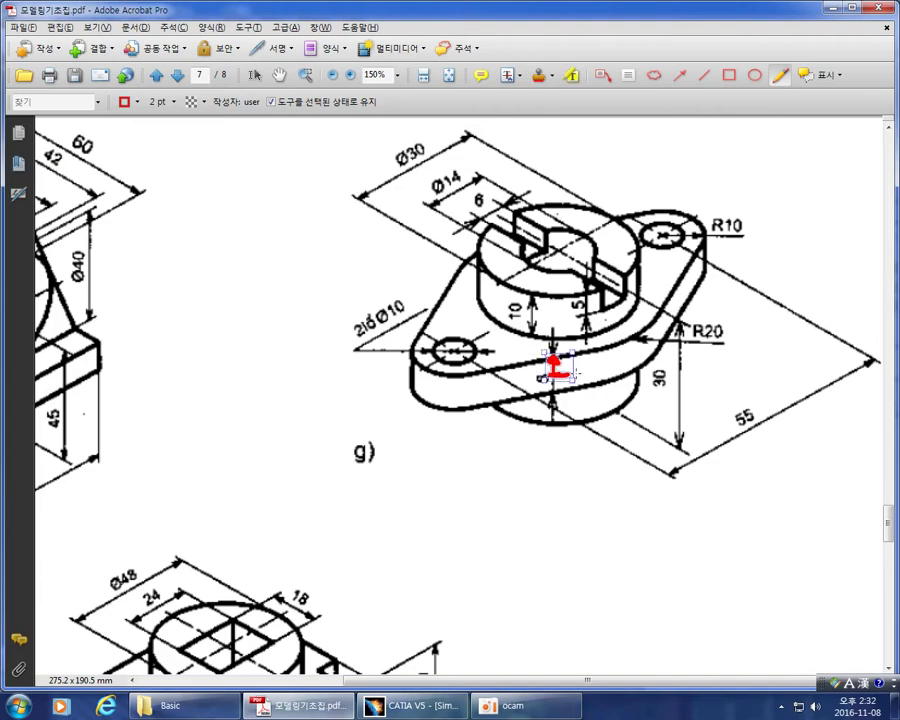
{"action": "left_click_drag", "start_coordinate": [583, 372], "coordinate": [580, 380]}
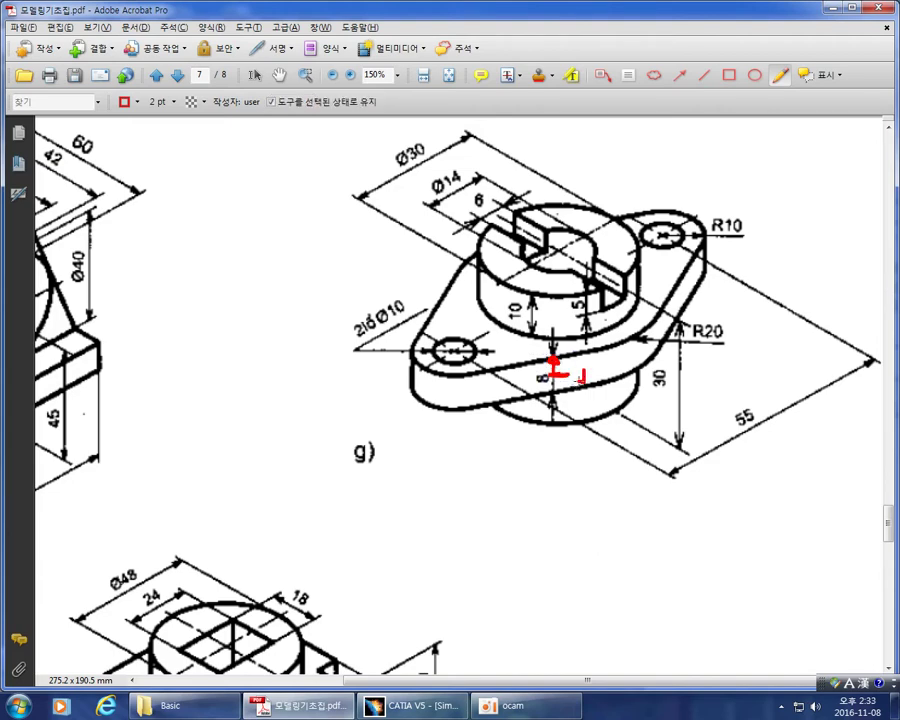
Switch to CATIA, view the part from above, and start a positioned sketch on the xy plane with implicit origin and orientation
{"action": "key", "text": "alt+Tab"}
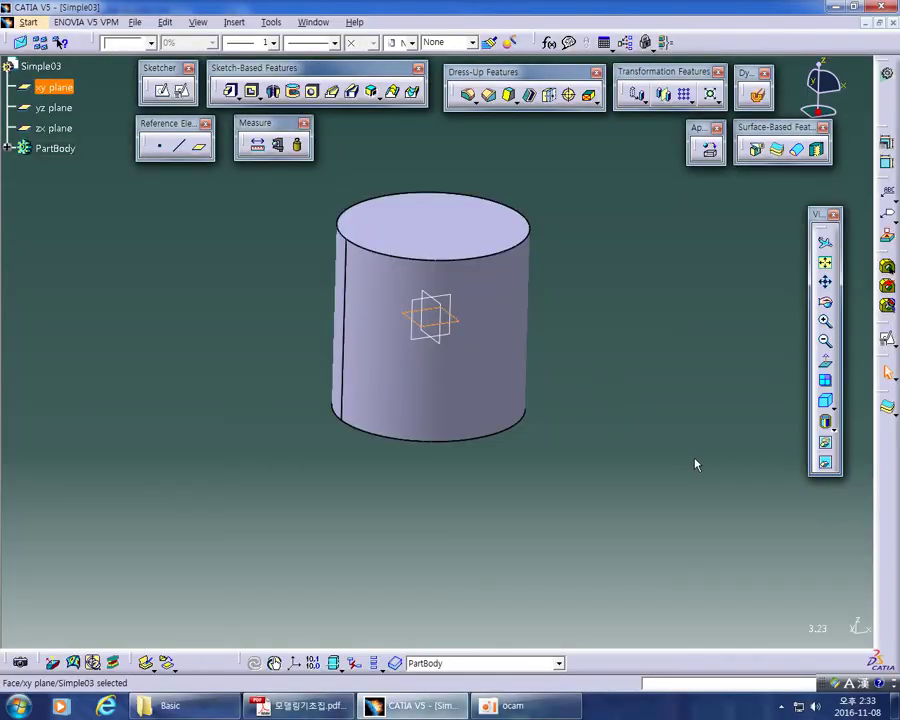
{"action": "left_click", "coordinate": [825, 383]}
{"action": "left_click", "coordinate": [330, 261]}
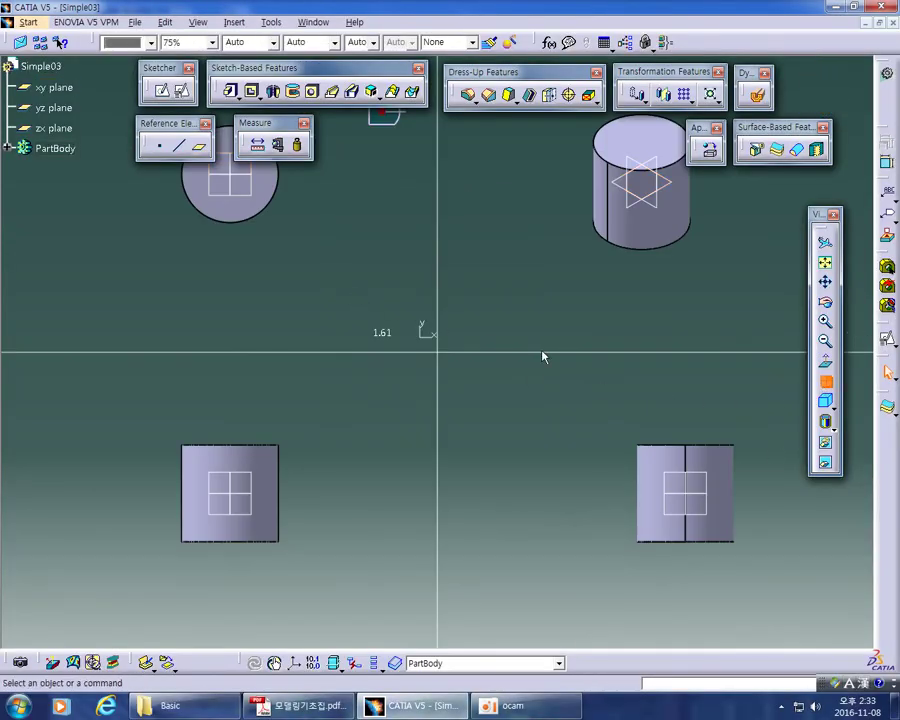
{"action": "left_click", "coordinate": [825, 381]}
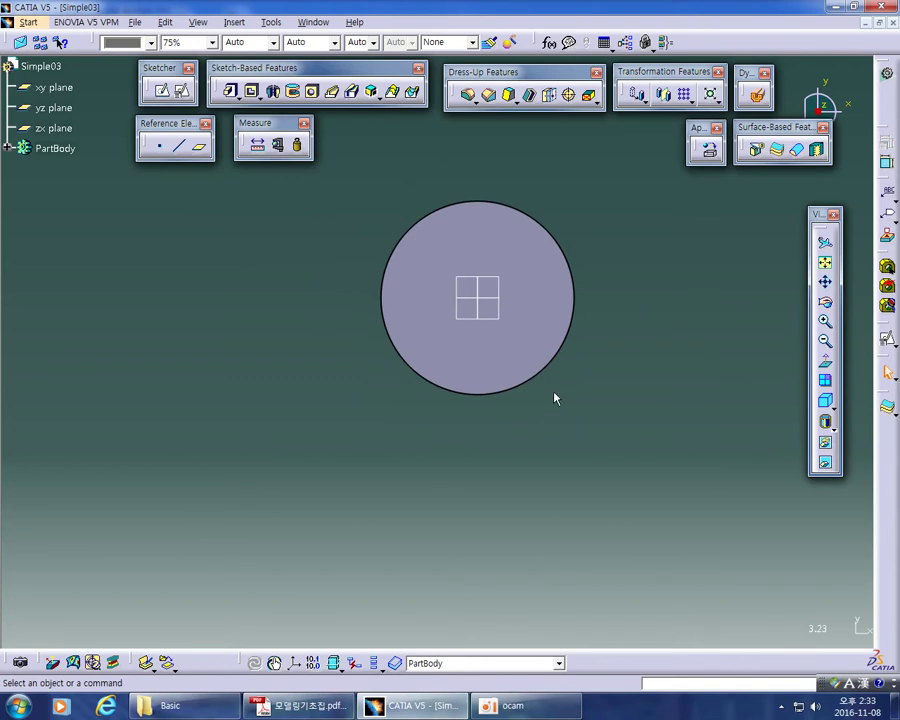
{"action": "left_click", "coordinate": [497, 322]}
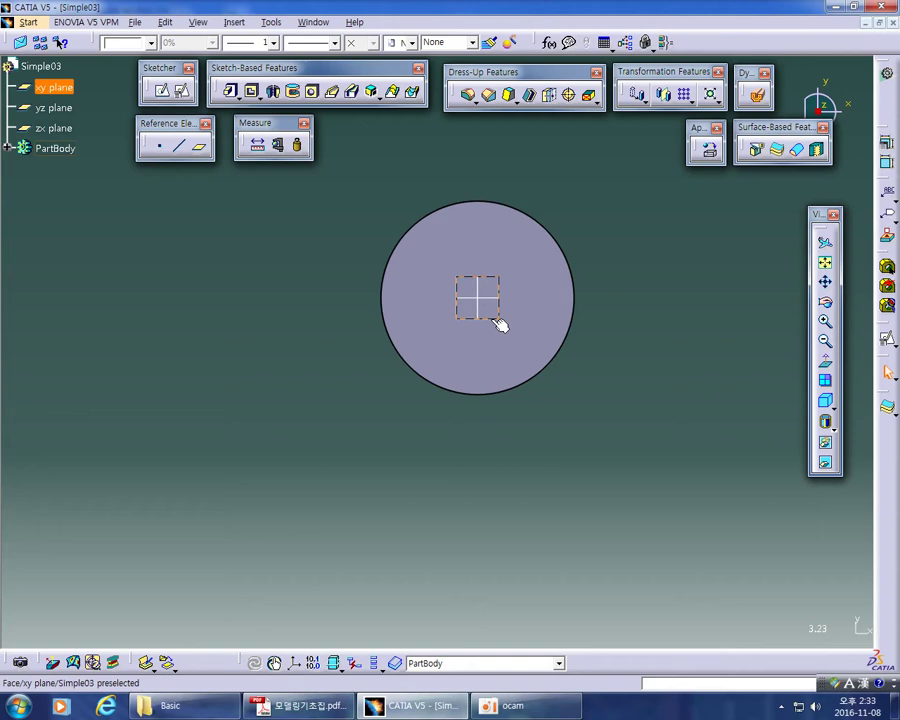
{"action": "left_click", "coordinate": [185, 96]}
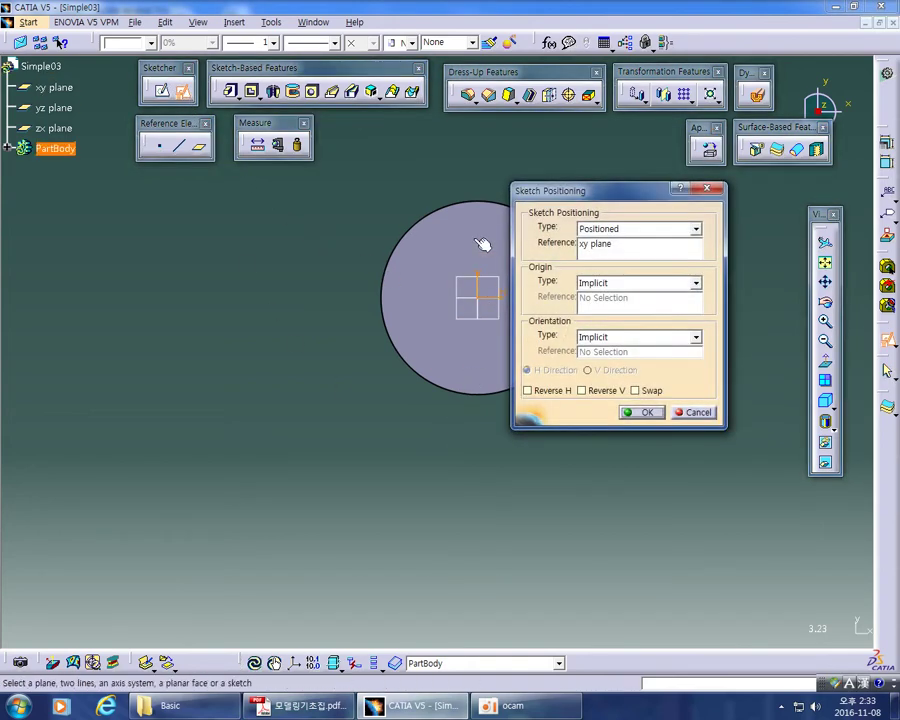
{"action": "left_click", "coordinate": [627, 411]}
{"action": "mouse_move", "coordinate": [571, 428]}
{"action": "middle_mouse_down", "text": "ctrl"}
{"action": "mouse_move", "coordinate": [556, 422]}
{"action": "mouse_move", "coordinate": [561, 444]}
{"action": "middle_mouse_up", "text": "ctrl"}
Switch to the PDF drawing, circle the upper cylinder in red, and mark its centre point
{"action": "key", "text": "alt+Tab"}
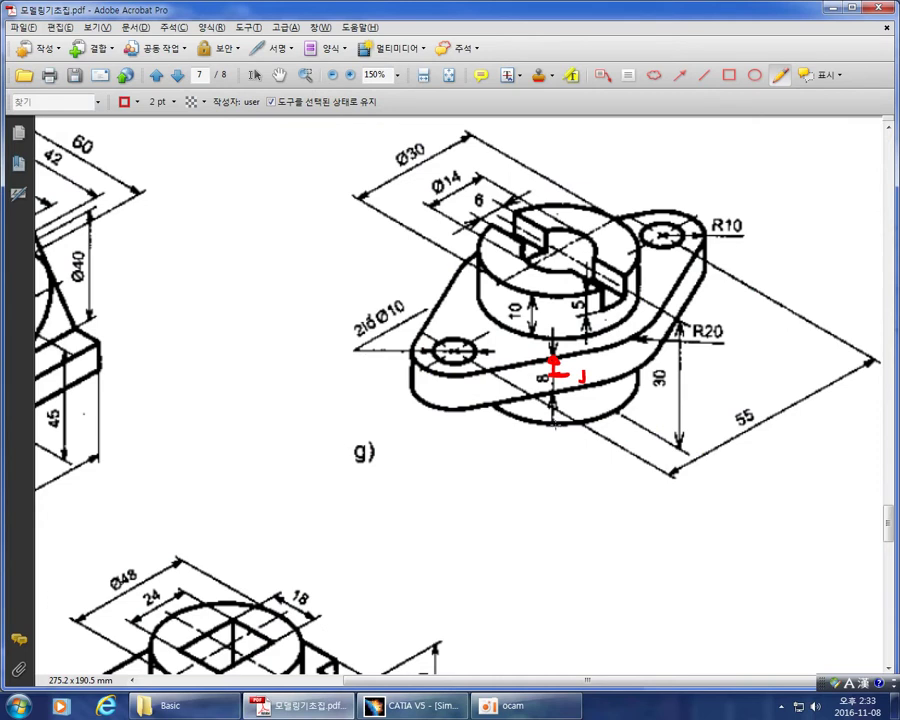
{"action": "mouse_move", "coordinate": [605, 348]}
{"action": "left_mouse_down"}
{"action": "mouse_move", "coordinate": [652, 312]}
{"action": "mouse_move", "coordinate": [603, 193]}
{"action": "mouse_move", "coordinate": [513, 205]}
{"action": "mouse_move", "coordinate": [472, 255]}
{"action": "mouse_move", "coordinate": [555, 350]}
{"action": "mouse_move", "coordinate": [625, 342]}
{"action": "left_mouse_up"}
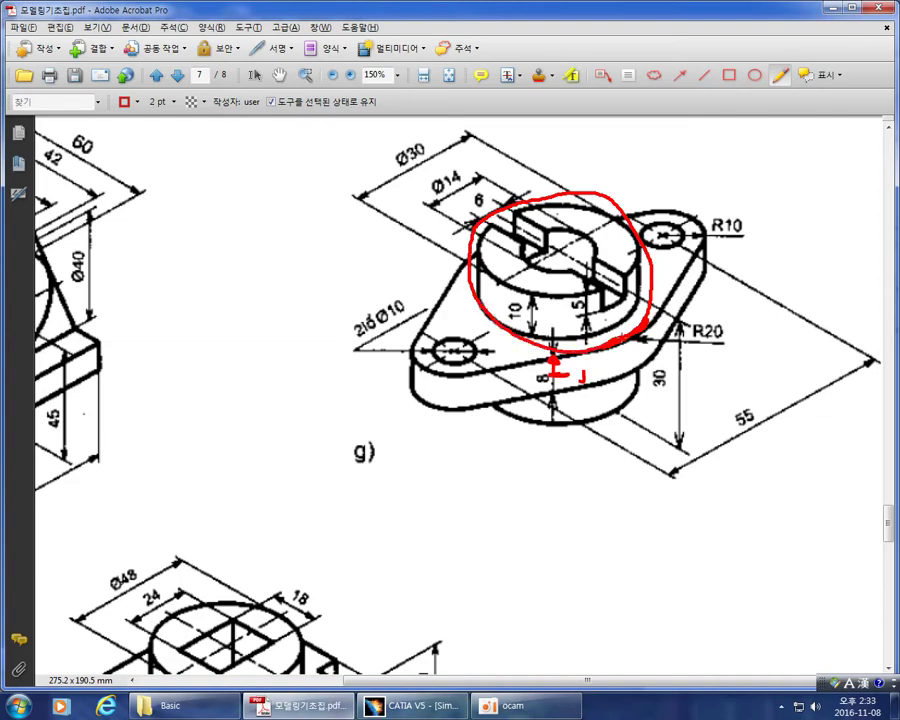
{"action": "left_click_drag", "start_coordinate": [556, 245], "coordinate": [557, 252]}
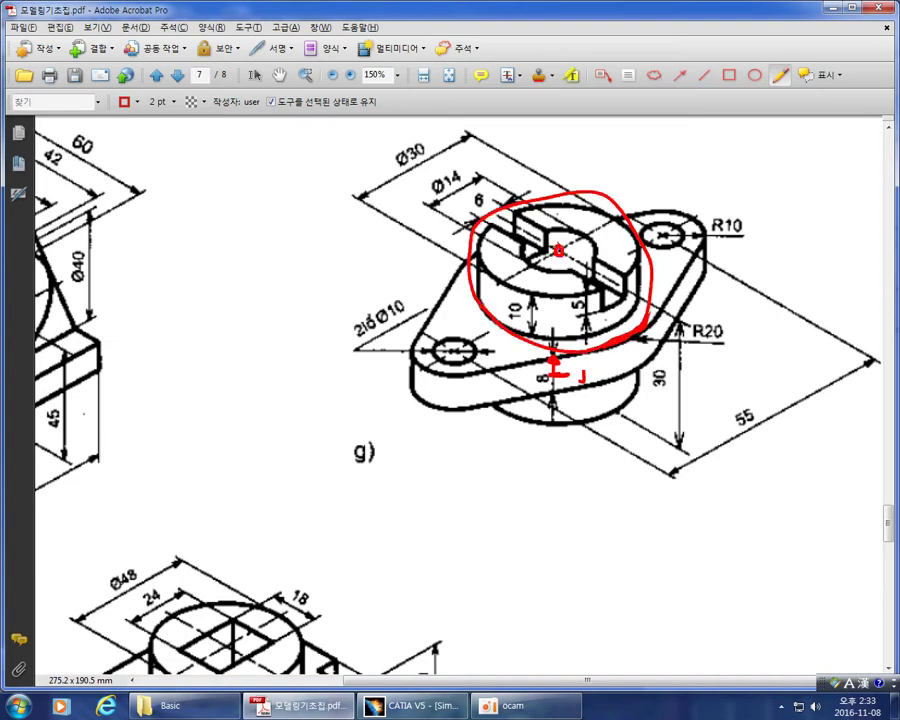
Circle both flange end holes, mark the near hole's centre, underline R10, and circle the 55 dimension
{"action": "mouse_move", "coordinate": [427, 321]}
{"action": "left_mouse_down"}
{"action": "mouse_move", "coordinate": [413, 360]}
{"action": "mouse_move", "coordinate": [452, 382]}
{"action": "mouse_move", "coordinate": [484, 374]}
{"action": "mouse_move", "coordinate": [492, 332]}
{"action": "mouse_move", "coordinate": [468, 313]}
{"action": "mouse_move", "coordinate": [427, 318]}
{"action": "left_mouse_up"}
{"action": "left_click_drag", "start_coordinate": [712, 237], "coordinate": [745, 237]}
{"action": "left_click_drag", "start_coordinate": [447, 349], "coordinate": [457, 352]}
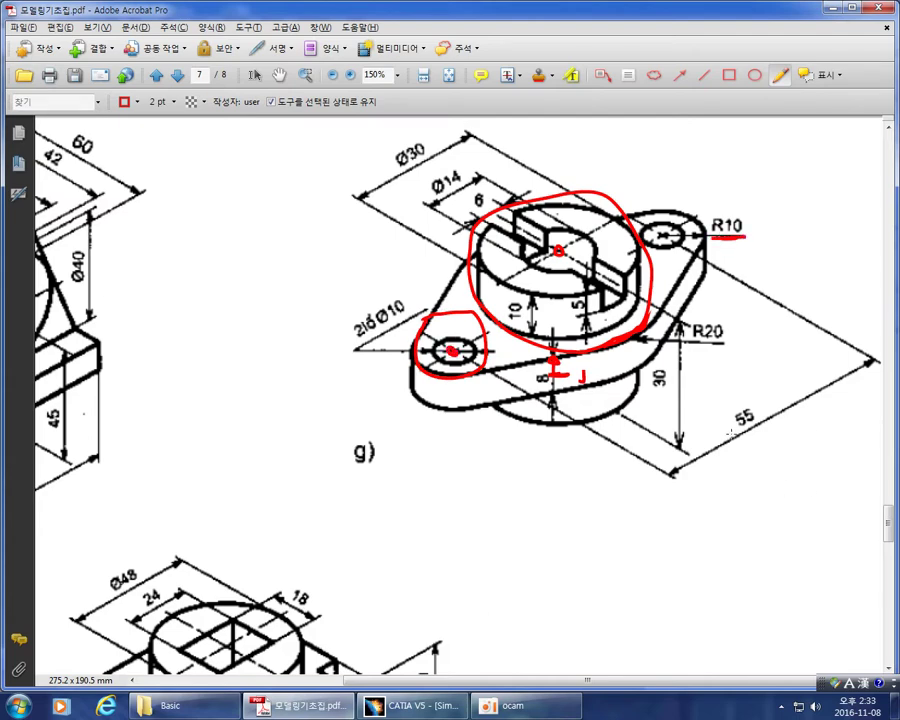
{"action": "left_click_drag", "start_coordinate": [742, 401], "coordinate": [752, 406]}
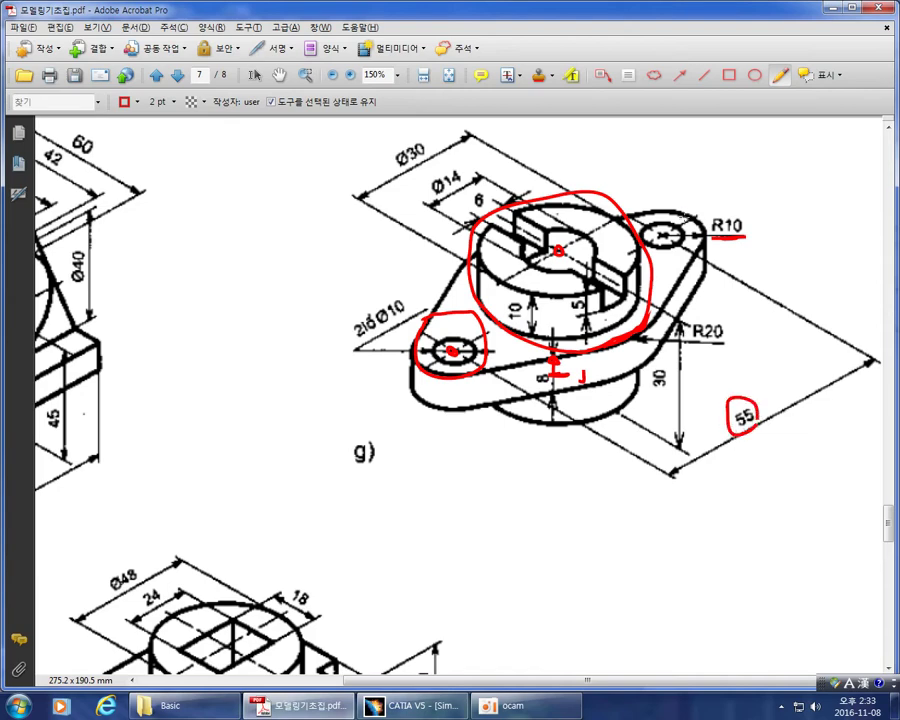
{"action": "left_click_drag", "start_coordinate": [676, 212], "coordinate": [668, 214]}
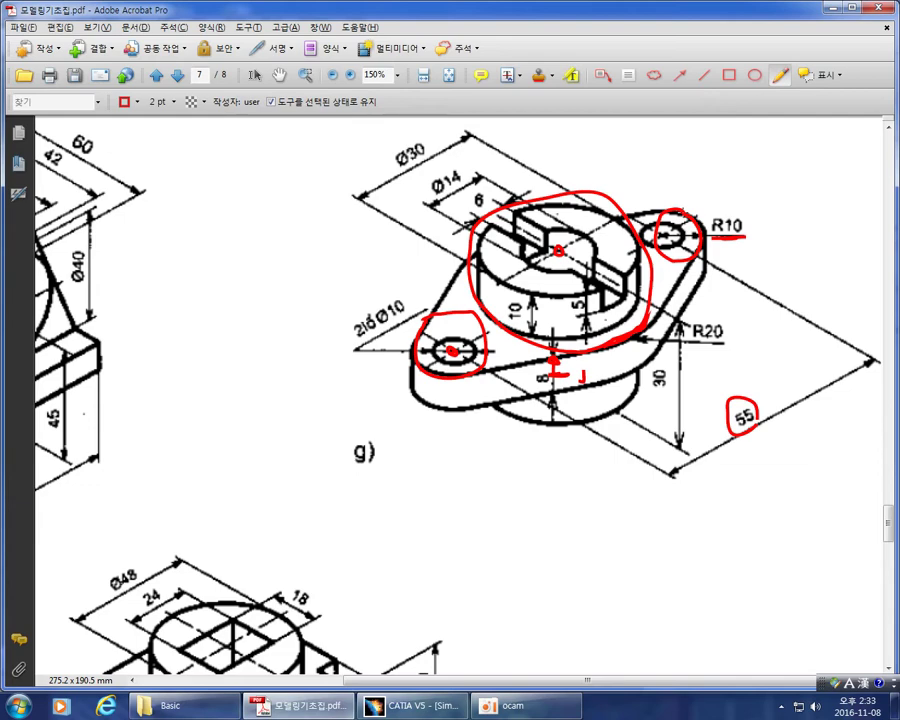
Switch to CATIA and sketch a circle about 44 mm in diameter around the cylinder, centred on the sketch origin
{"action": "key", "text": "alt+Tab"}
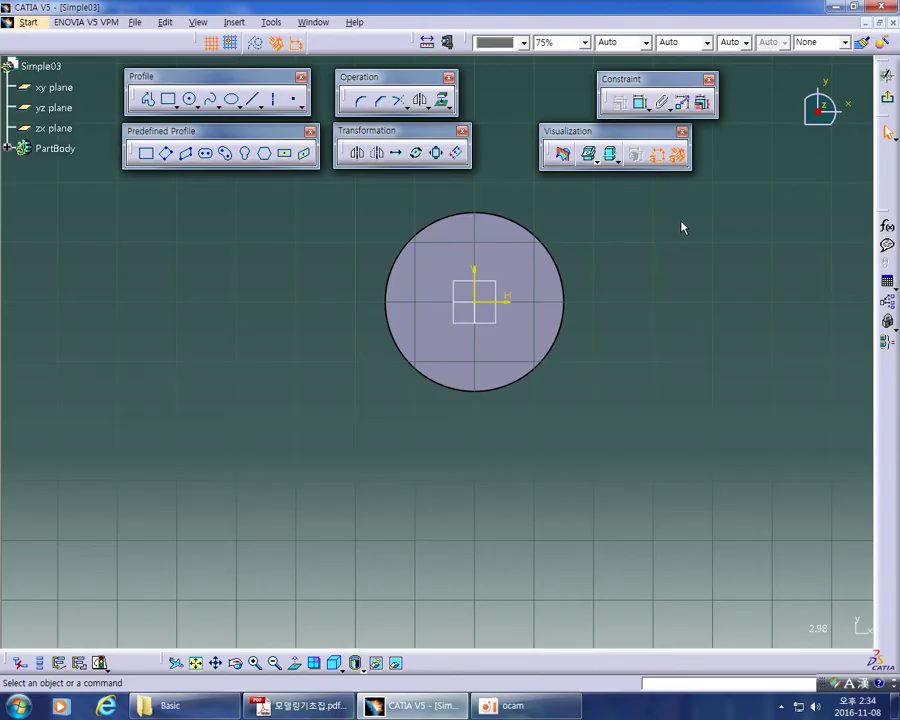
{"action": "left_click", "coordinate": [189, 99]}
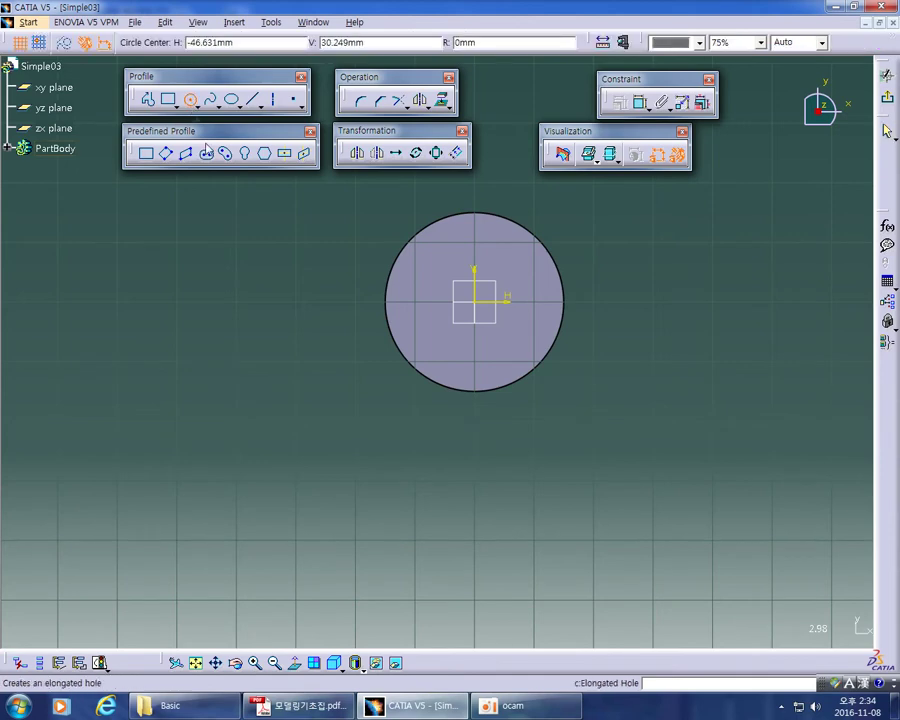
{"action": "left_click", "coordinate": [484, 312]}
{"action": "left_click", "coordinate": [538, 418]}
Circle the R20 note in the PDF, and constrain the origin-centred circle in CATIA with a Radius dimension of 20 mm
{"action": "key", "text": "alt+Tab"}
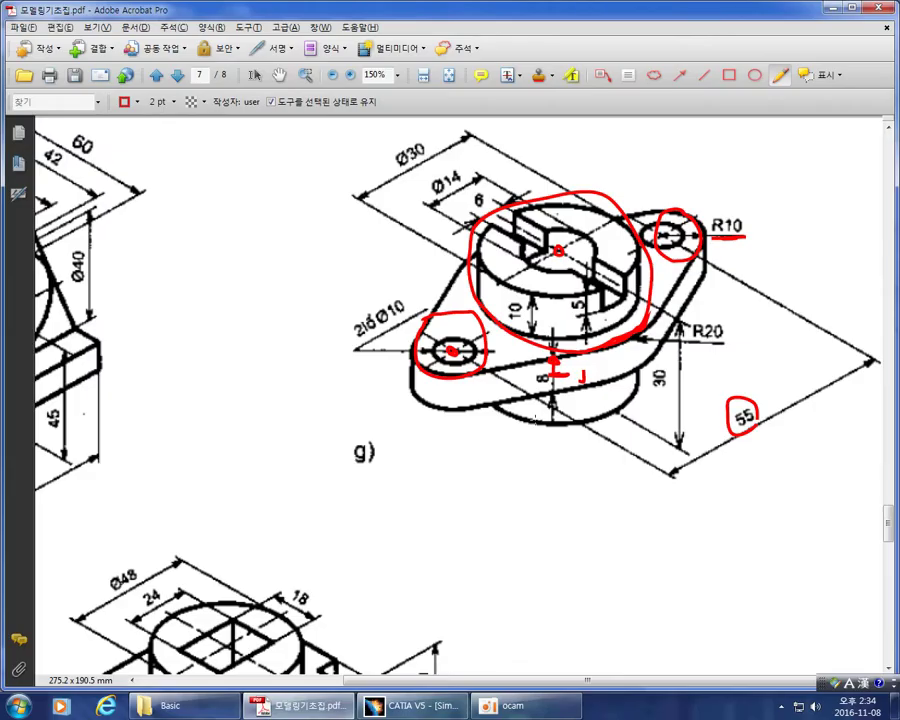
{"action": "mouse_move", "coordinate": [705, 352]}
{"action": "left_mouse_down"}
{"action": "mouse_move", "coordinate": [688, 322]}
{"action": "mouse_move", "coordinate": [722, 312]}
{"action": "mouse_move", "coordinate": [706, 354]}
{"action": "left_mouse_up"}
{"action": "key", "text": "alt+Tab"}
{"action": "left_click", "coordinate": [640, 102]}
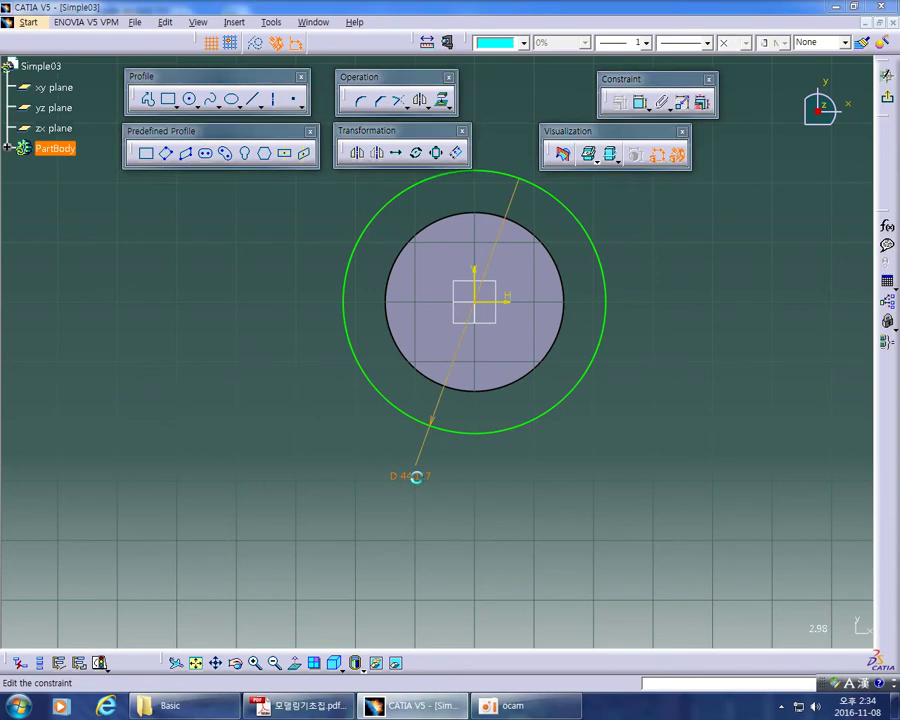
{"action": "double_click", "coordinate": [412, 477]}
{"action": "left_click", "coordinate": [593, 325]}
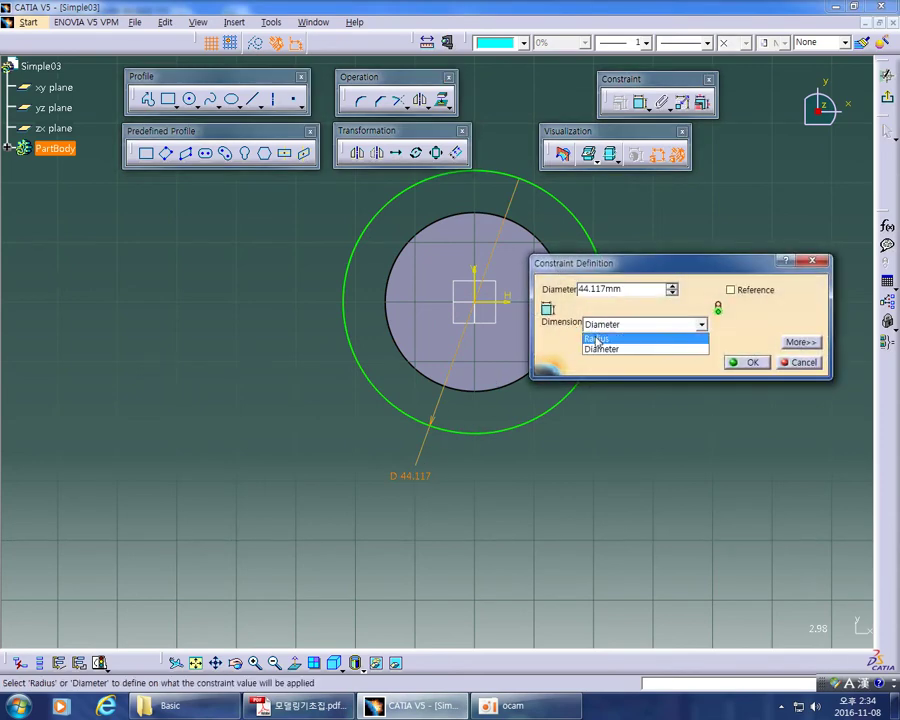
{"action": "left_click", "coordinate": [596, 338]}
{"action": "left_click_drag", "start_coordinate": [621, 293], "coordinate": [496, 275]}
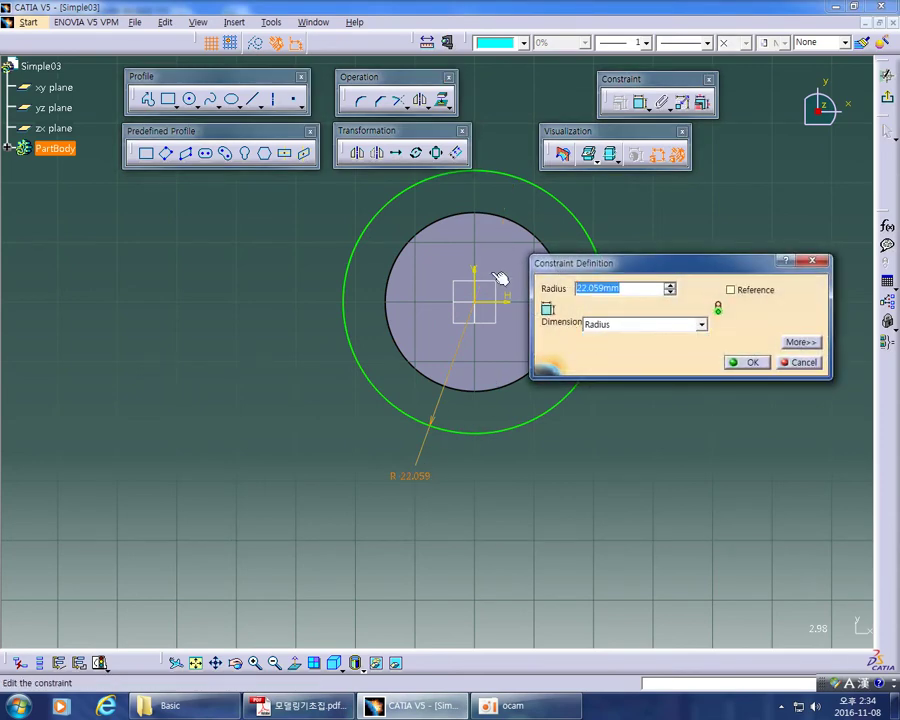
{"action": "type", "text": "20"}
{"action": "key", "text": "Return"}
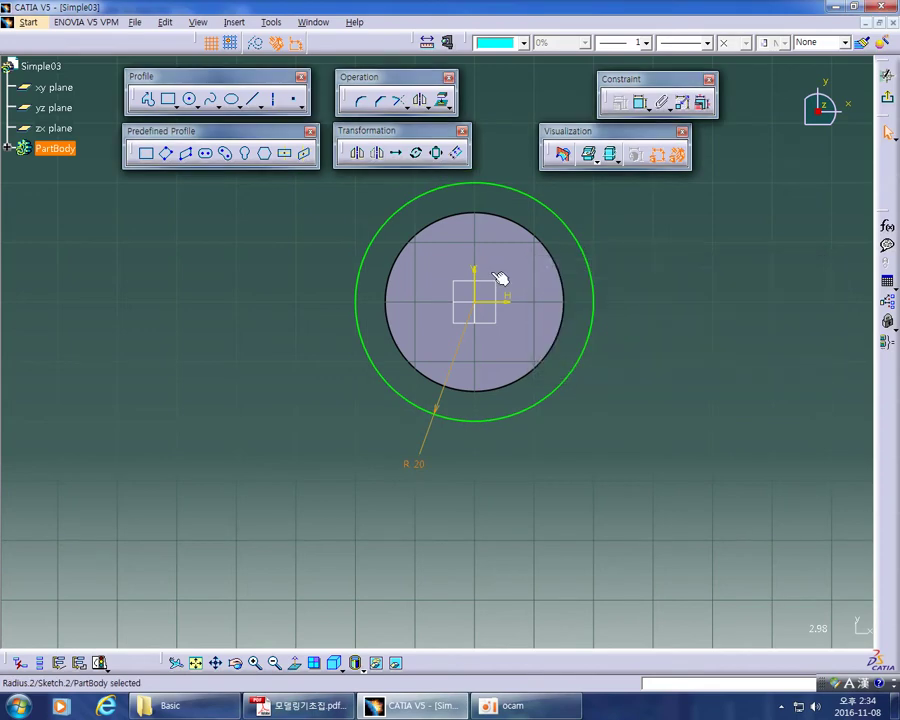
{"action": "left_click", "coordinate": [606, 423]}
Switch to the PDF drawing, trace a red loop from the near flange hole to the far one, and undo it
{"action": "key", "text": "alt+Tab"}
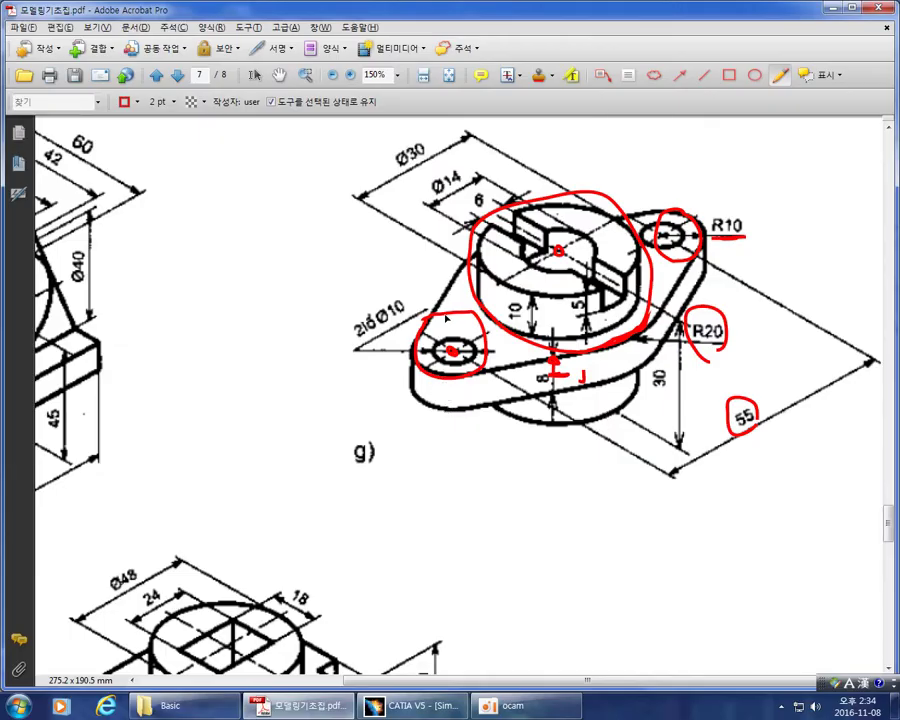
{"action": "mouse_move", "coordinate": [452, 352]}
{"action": "left_mouse_down"}
{"action": "mouse_move", "coordinate": [420, 340]}
{"action": "mouse_move", "coordinate": [430, 382]}
{"action": "mouse_move", "coordinate": [478, 372]}
{"action": "mouse_move", "coordinate": [510, 135]}
{"action": "mouse_move", "coordinate": [610, 150]}
{"action": "left_mouse_up"}
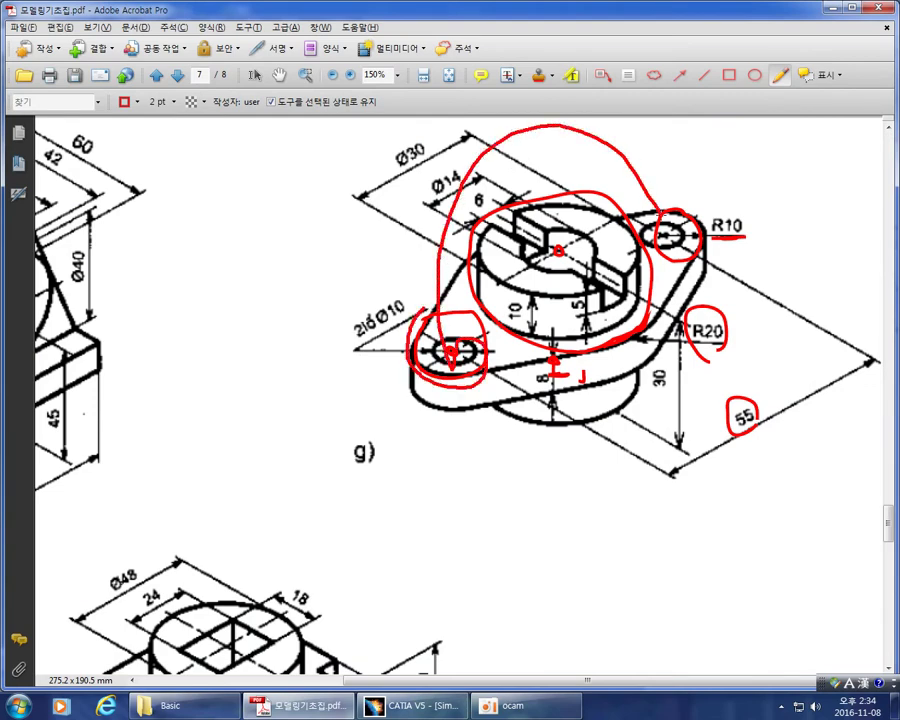
{"action": "key", "text": "ctrl+z"}
Switch to CATIA and sketch a circle about 7 mm in radius on the horizontal axis, left of the R20 circle
{"action": "key", "text": "alt+Tab"}
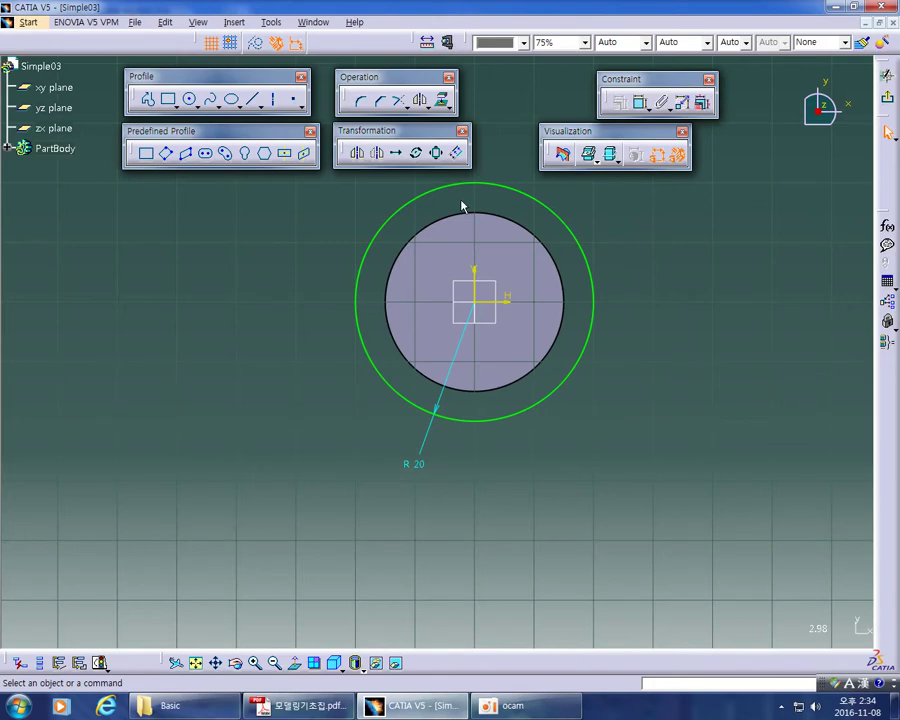
{"action": "middle_click_drag", "start_coordinate": [303, 261], "coordinate": [358, 262]}
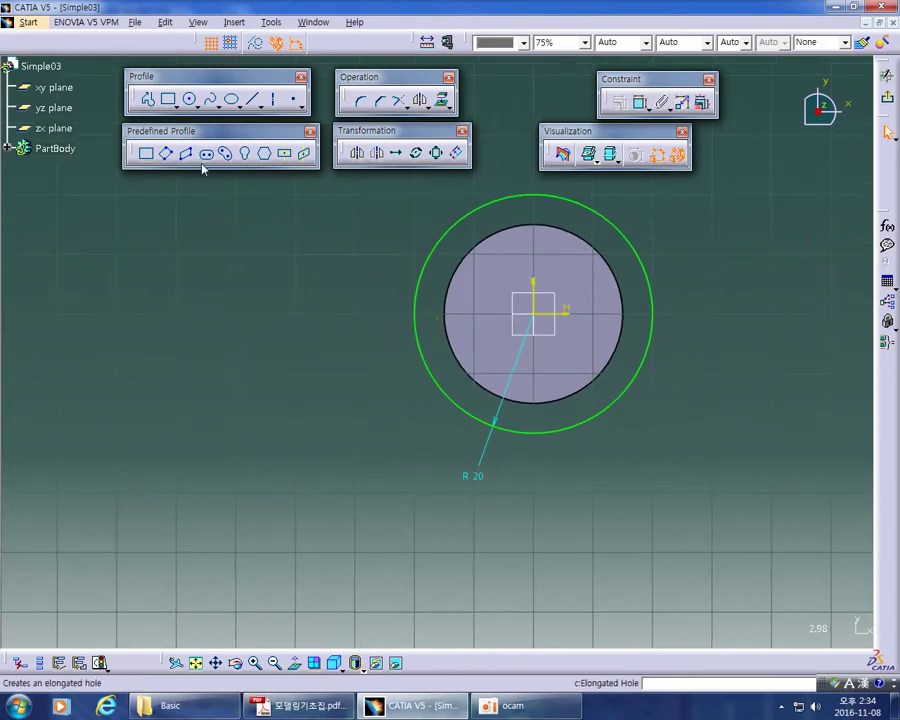
{"action": "left_click", "coordinate": [190, 100]}
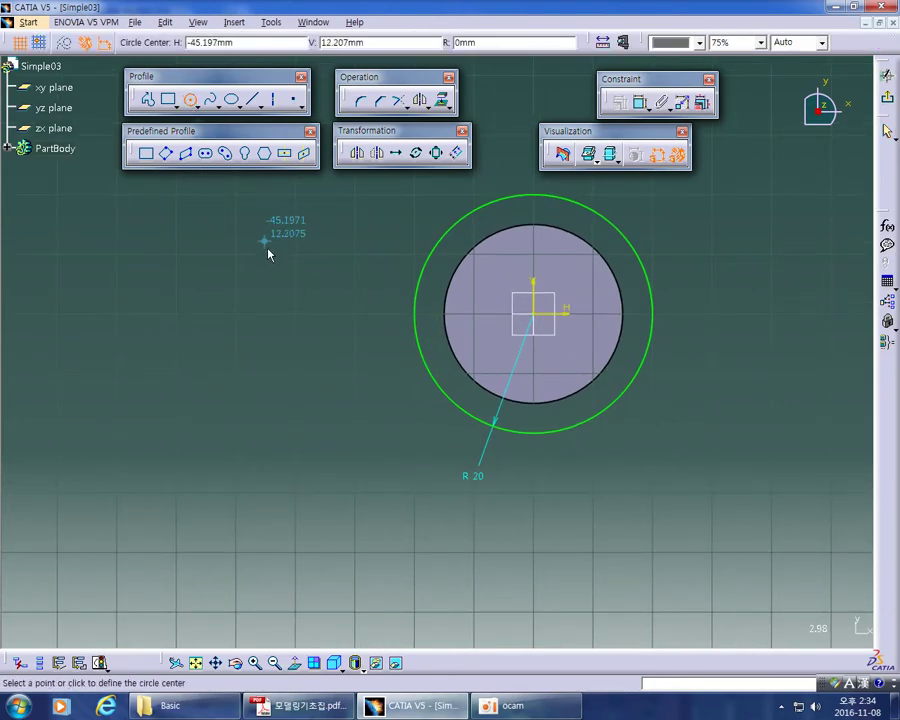
{"action": "left_click", "coordinate": [305, 314]}
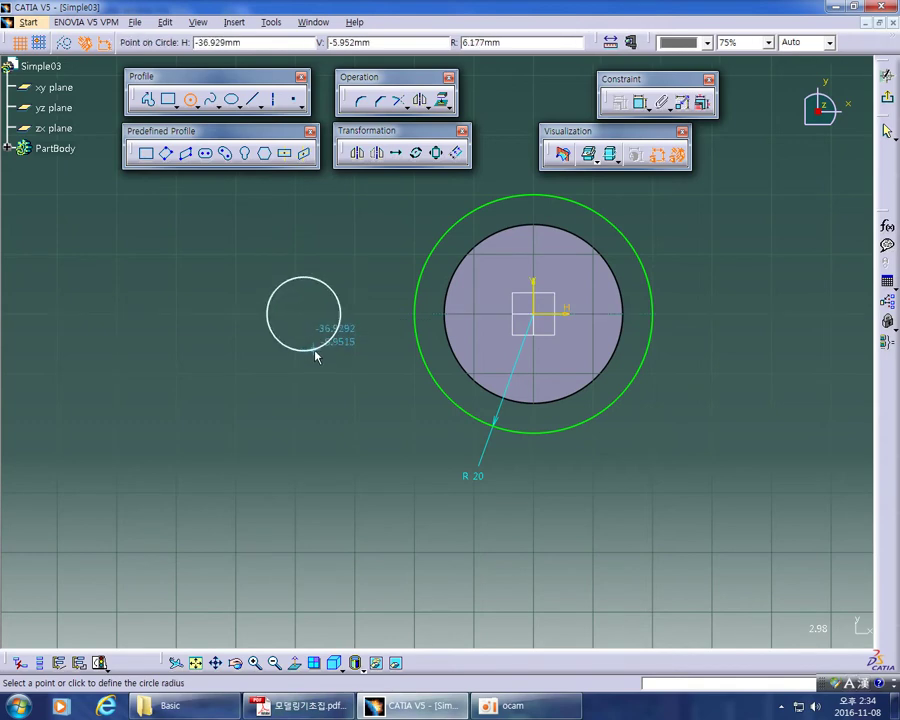
{"action": "left_click", "coordinate": [318, 358]}
{"action": "middle_click_drag", "start_coordinate": [357, 418], "coordinate": [428, 416]}
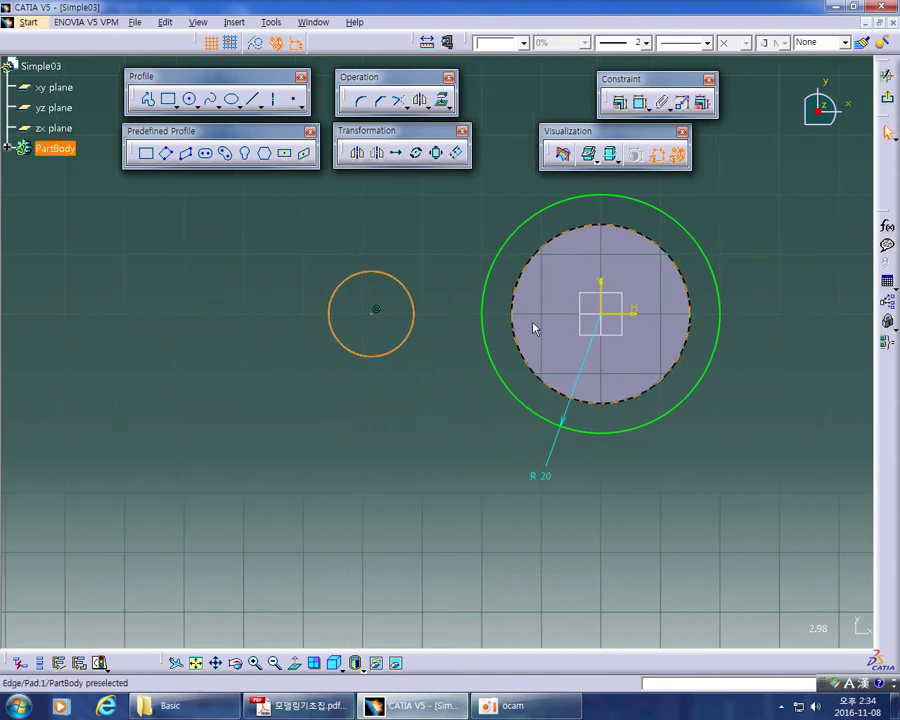
Dimension the small circle's radius as 10 mm, and move the circle farther left along the horizontal axis
{"action": "left_click", "coordinate": [640, 104]}
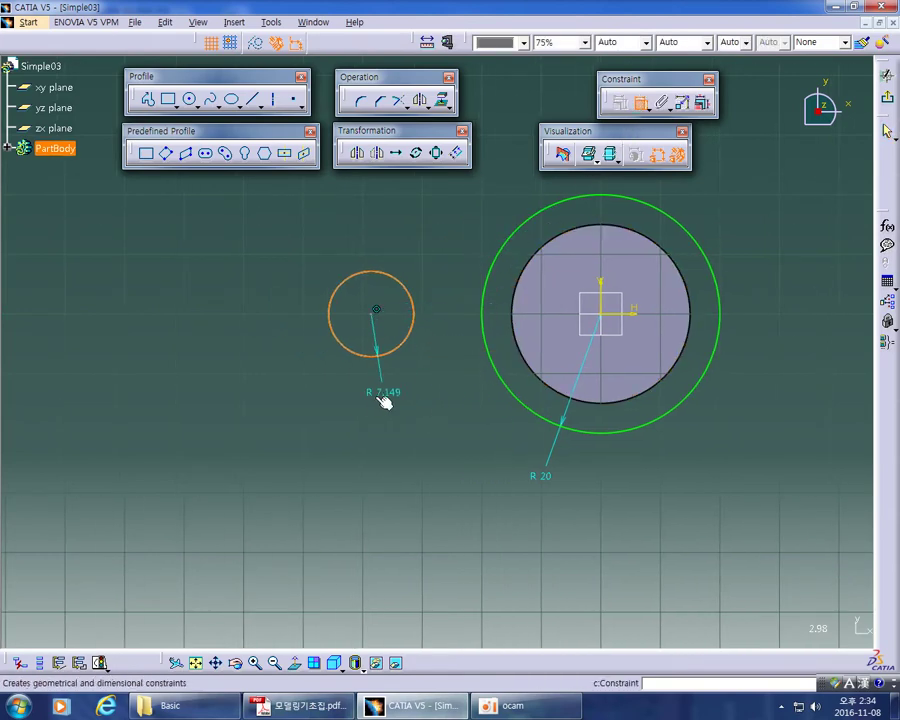
{"action": "left_click", "coordinate": [322, 372]}
{"action": "double_click", "coordinate": [326, 368]}
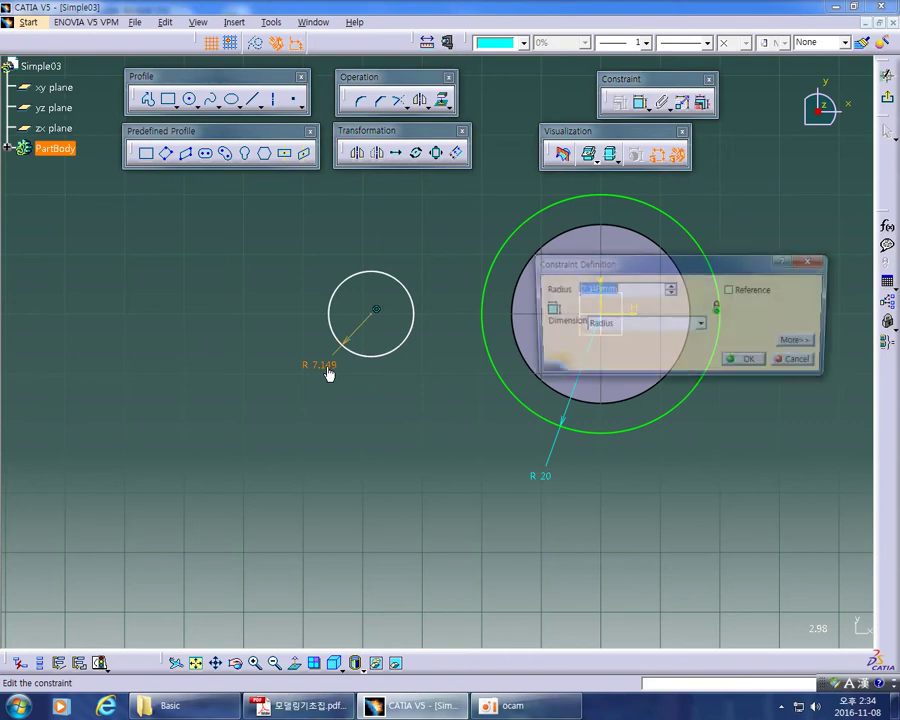
{"action": "type", "text": "10"}
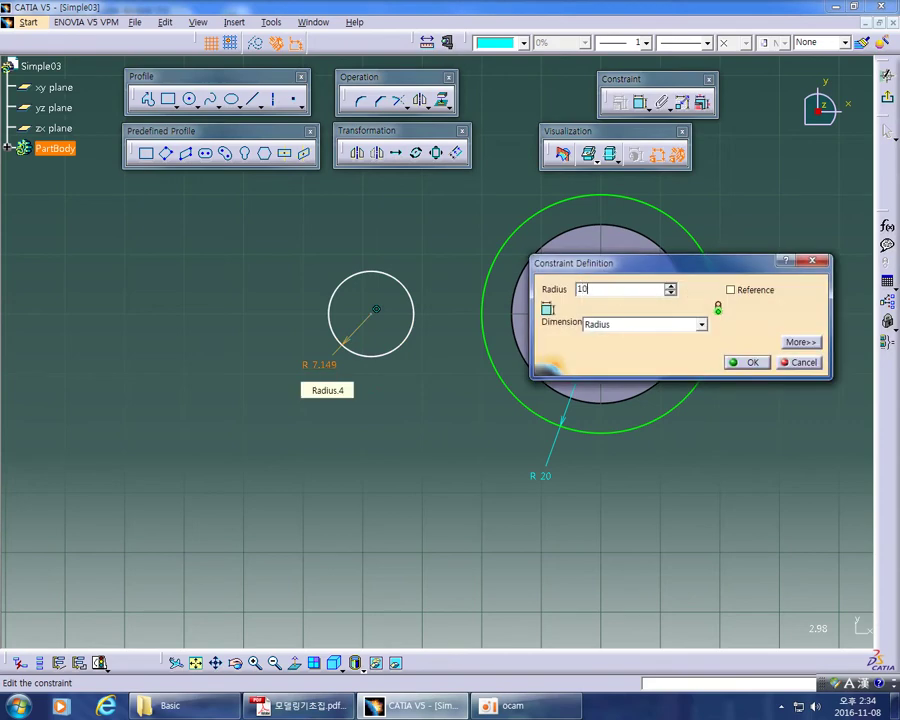
{"action": "key", "text": "Return"}
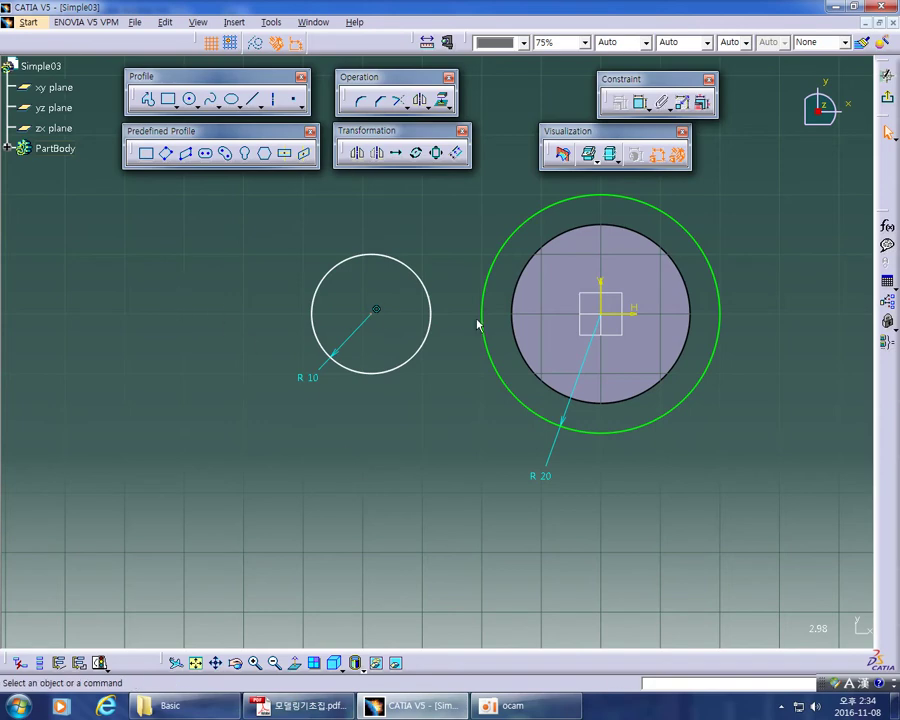
{"action": "left_click", "coordinate": [431, 302]}
{"action": "left_click_drag", "start_coordinate": [431, 302], "coordinate": [397, 397]}
Switch to the PDF drawing and mark the 55 dimension again in red
{"action": "key", "text": "alt+Tab"}
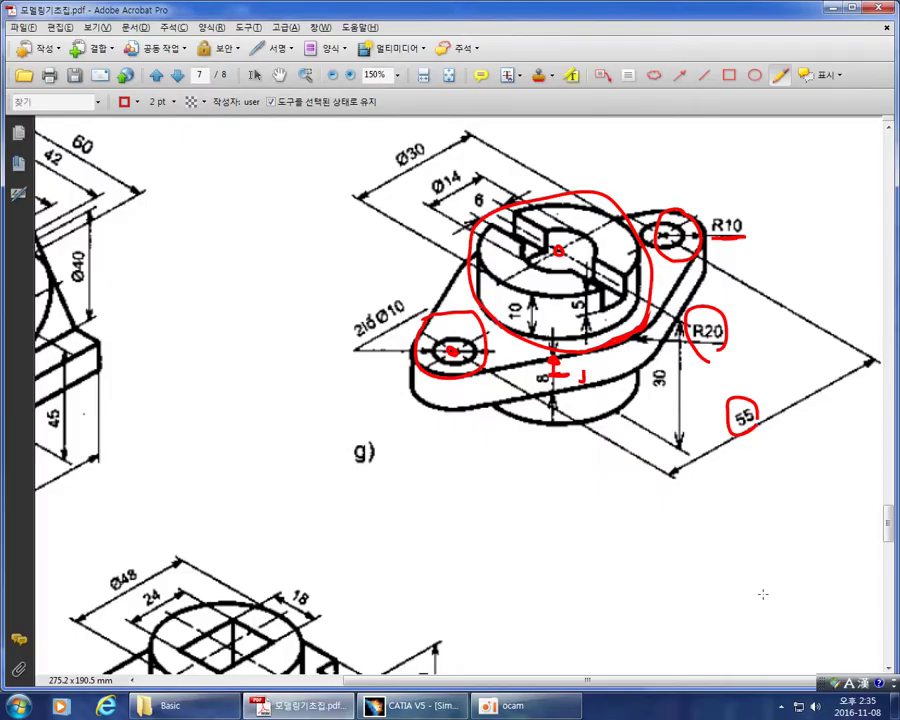
{"action": "mouse_move", "coordinate": [771, 460]}
{"action": "left_mouse_down"}
{"action": "mouse_move", "coordinate": [733, 422]}
{"action": "mouse_move", "coordinate": [740, 385]}
{"action": "mouse_move", "coordinate": [760, 420]}
{"action": "left_mouse_up"}
Switch to CATIA and mirror the R10 circle about the vertical axis to the other side of the R20 circle
{"action": "key", "text": "alt+Tab"}
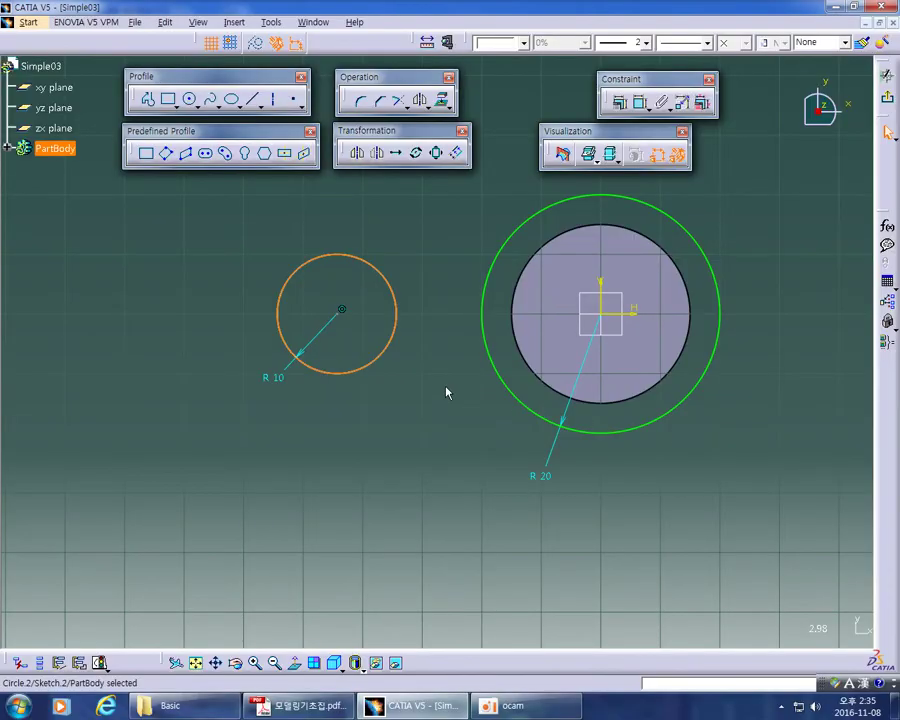
{"action": "mouse_move", "coordinate": [398, 346]}
{"action": "middle_mouse_down"}
{"action": "mouse_move", "coordinate": [408, 318]}
{"action": "mouse_move", "coordinate": [410, 326]}
{"action": "middle_mouse_up"}
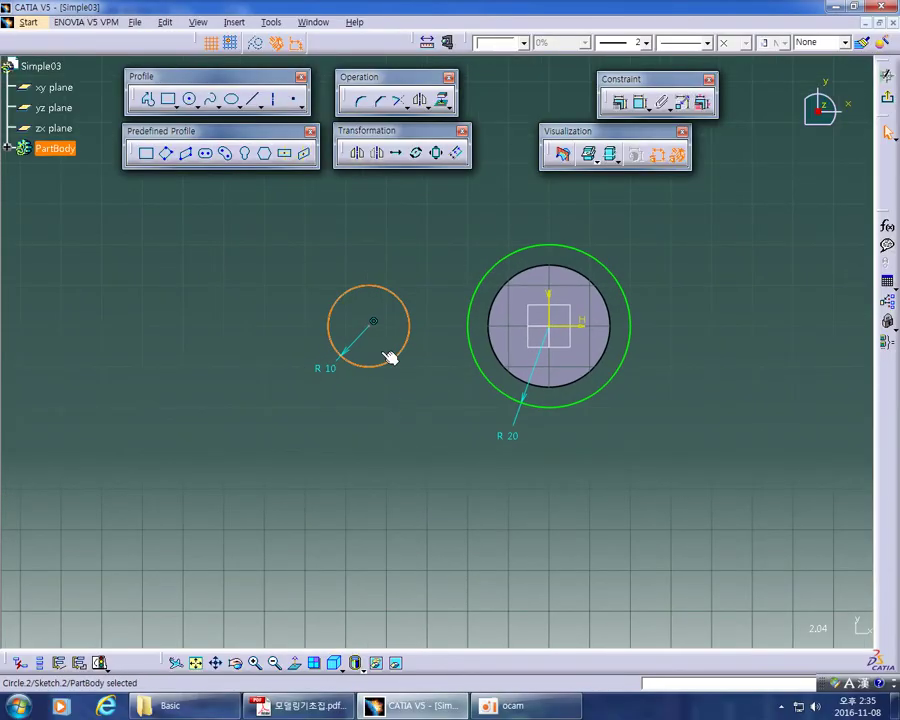
{"action": "left_click", "coordinate": [373, 323]}
{"action": "left_click", "coordinate": [551, 300]}
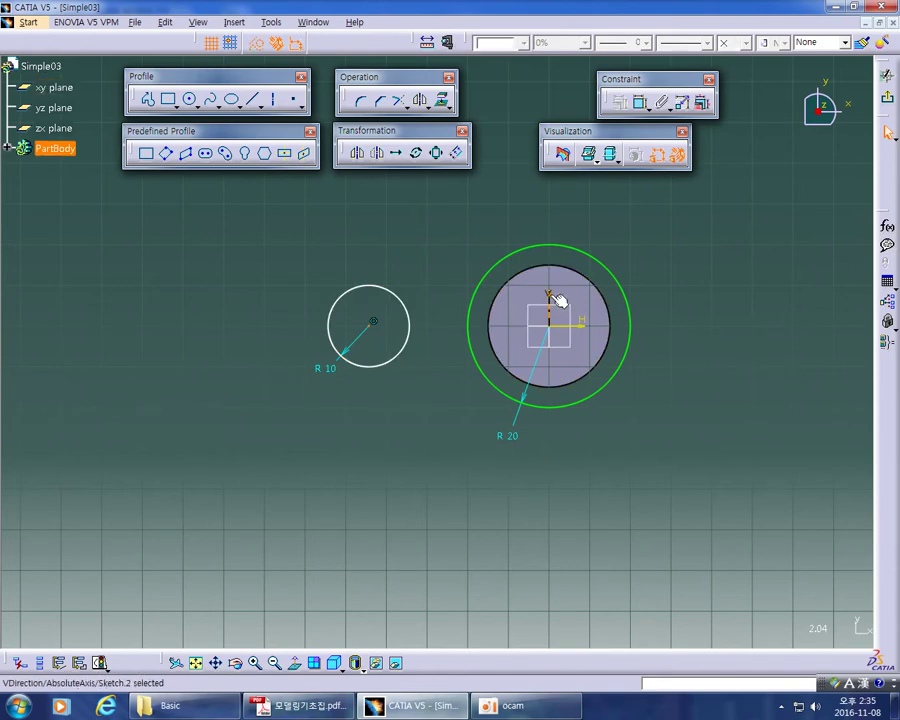
{"action": "left_click", "coordinate": [677, 267]}
{"action": "middle_click_drag", "start_coordinate": [719, 428], "coordinate": [679, 432]}
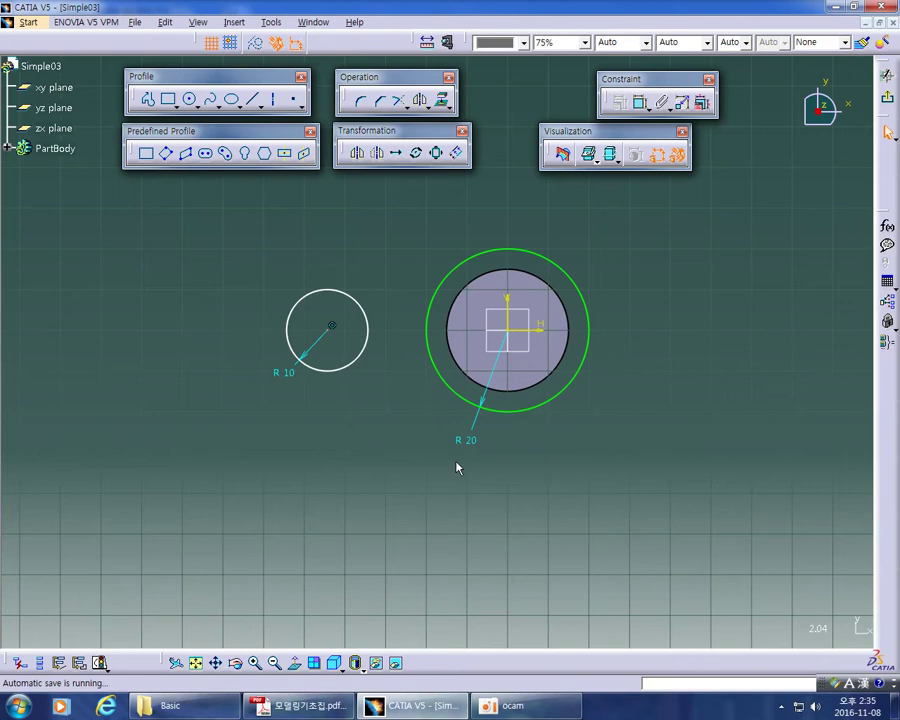
{"action": "left_click", "coordinate": [370, 352]}
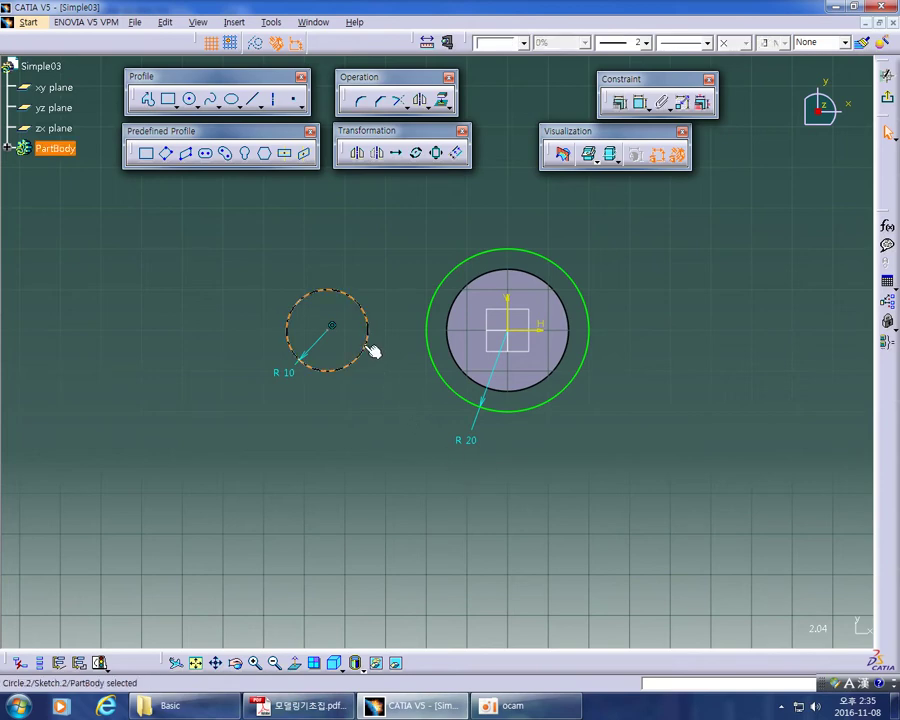
{"action": "left_click", "coordinate": [358, 153]}
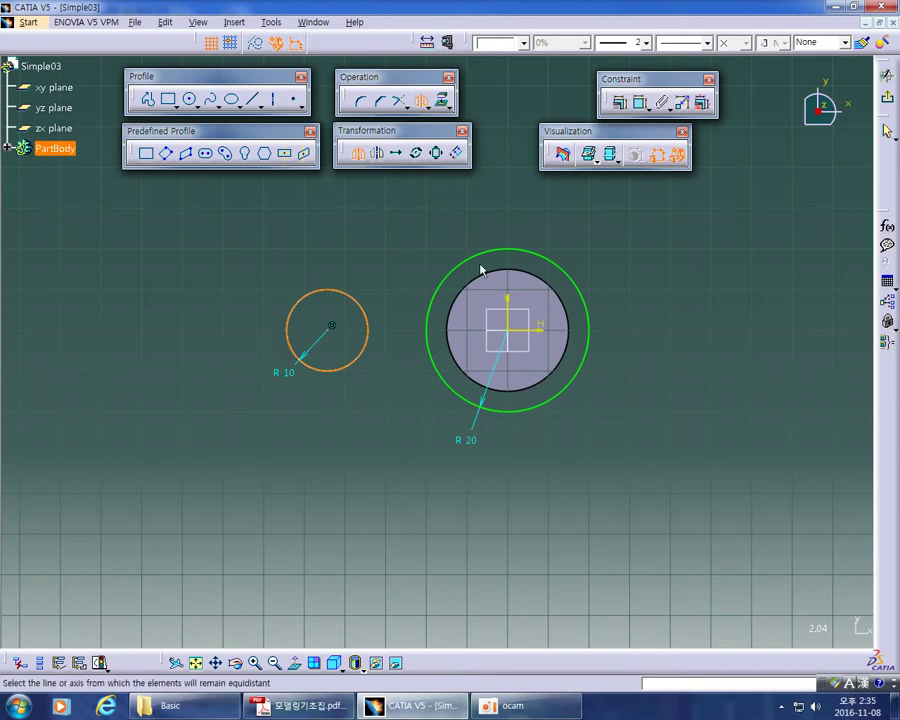
{"action": "left_click", "coordinate": [507, 300]}
{"action": "middle_click_drag", "start_coordinate": [620, 476], "coordinate": [631, 437]}
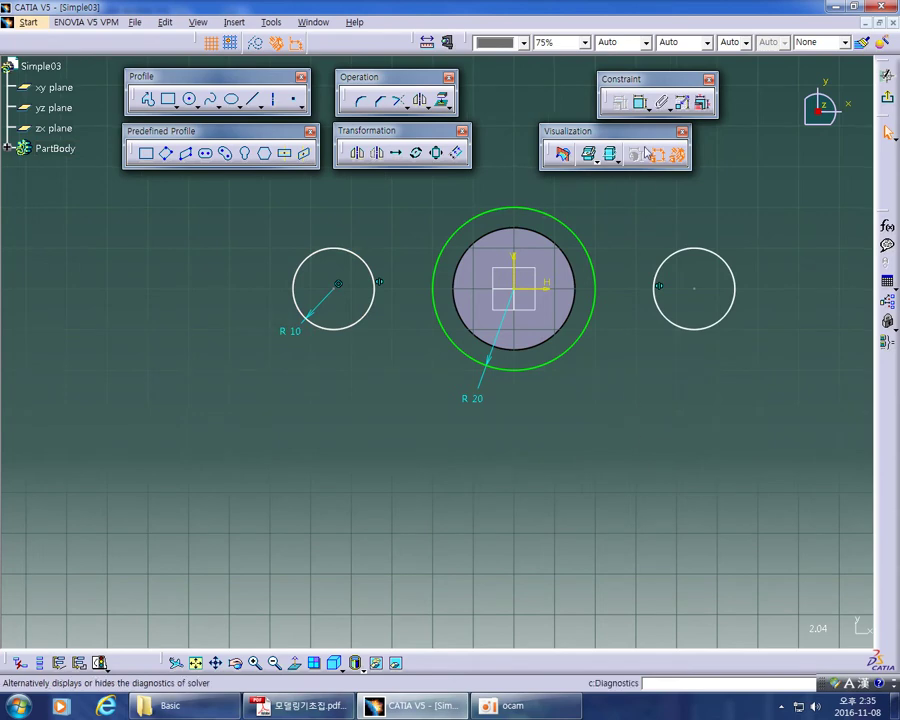
Dimension the distance between the centres of the two small circles as 55 mm, placed below the circles
{"action": "left_click", "coordinate": [640, 102]}
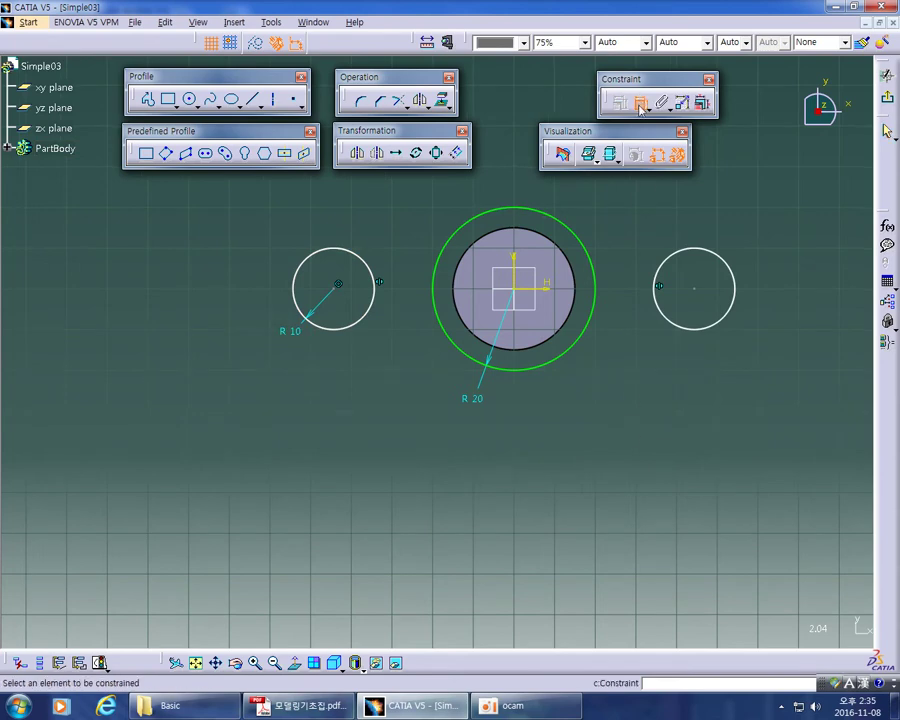
{"action": "left_click", "coordinate": [336, 287]}
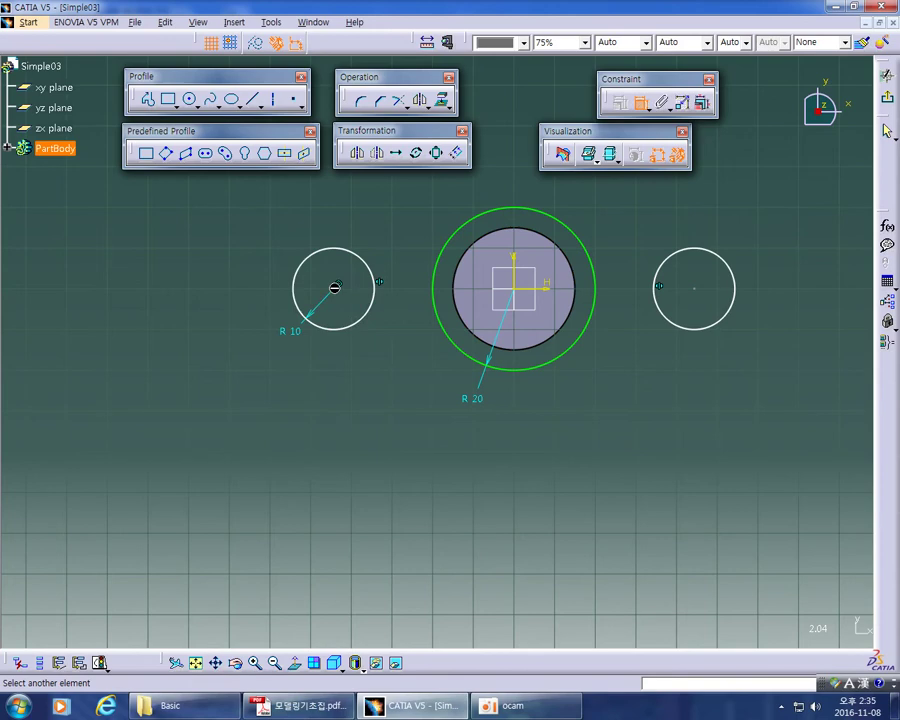
{"action": "left_click", "coordinate": [702, 293]}
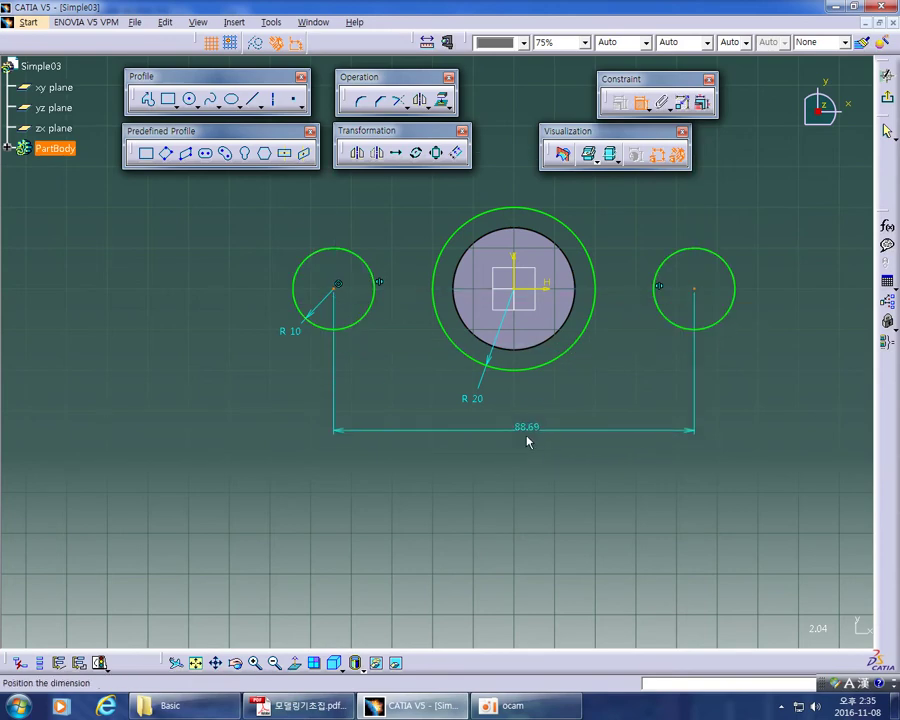
{"action": "left_click", "coordinate": [517, 488]}
{"action": "double_click", "coordinate": [519, 490]}
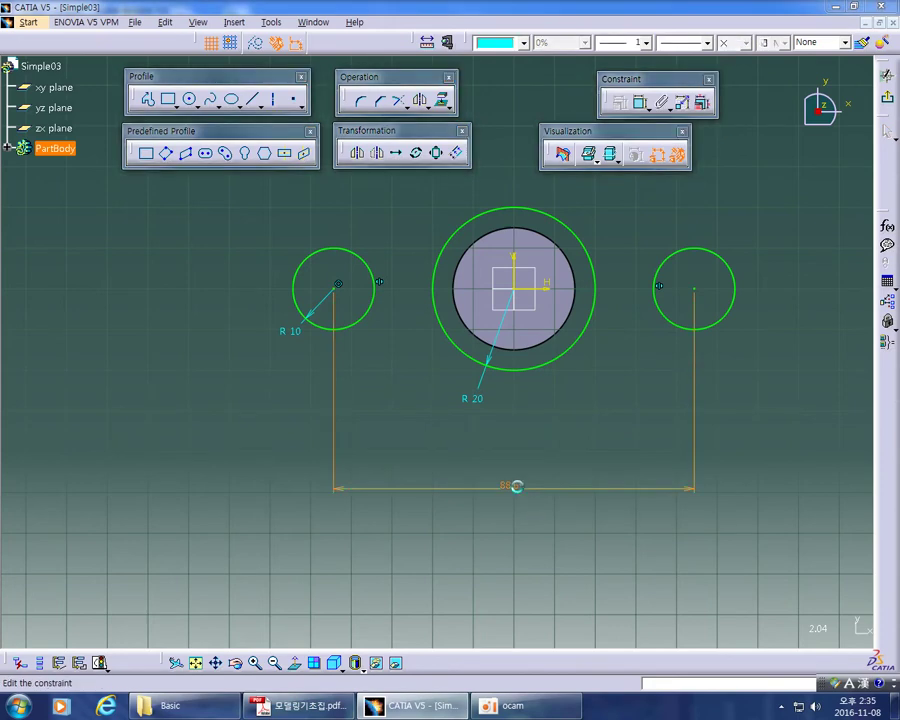
{"action": "type", "text": "55"}
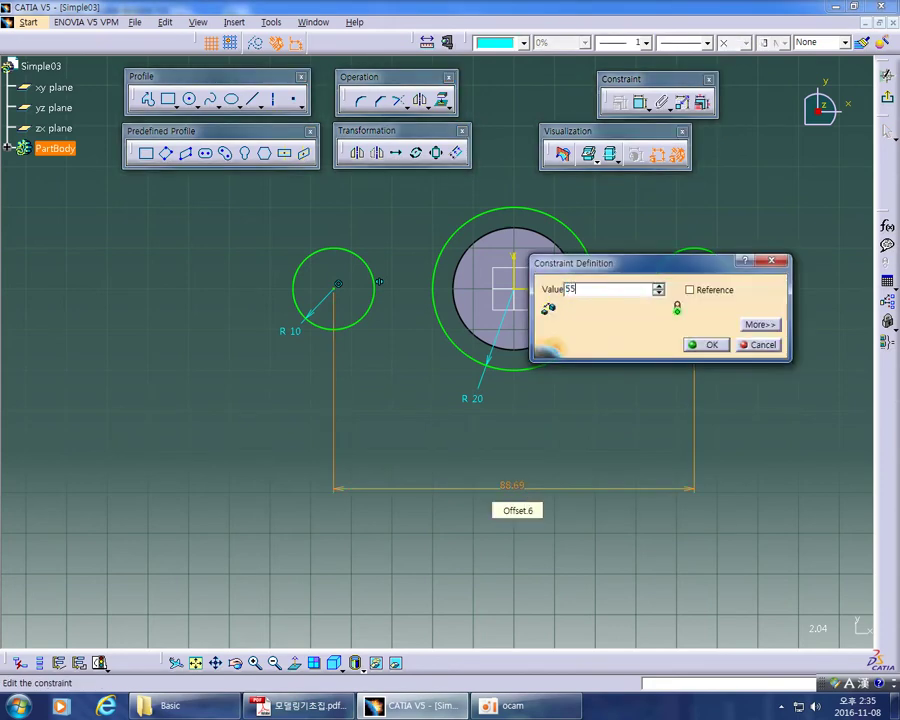
{"action": "key", "text": "Return"}
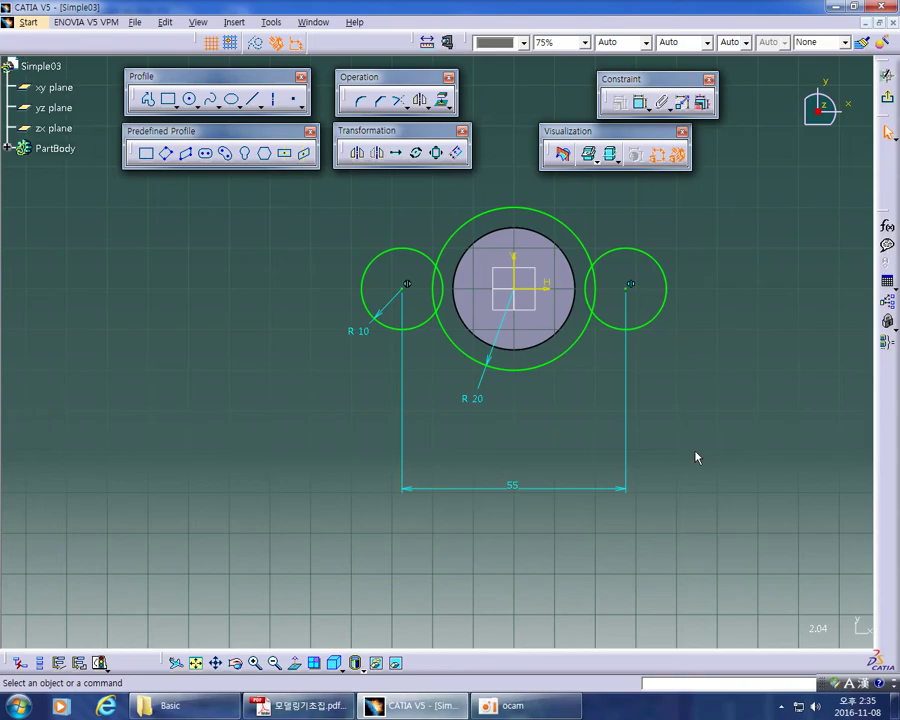
Switch to the PDF drawing, circle the 55 dimension again in red, and trace the flange's outer outline with its tangent edges
{"action": "key", "text": "alt+Tab"}
{"action": "left_click_drag", "start_coordinate": [403, 385], "coordinate": [628, 343]}
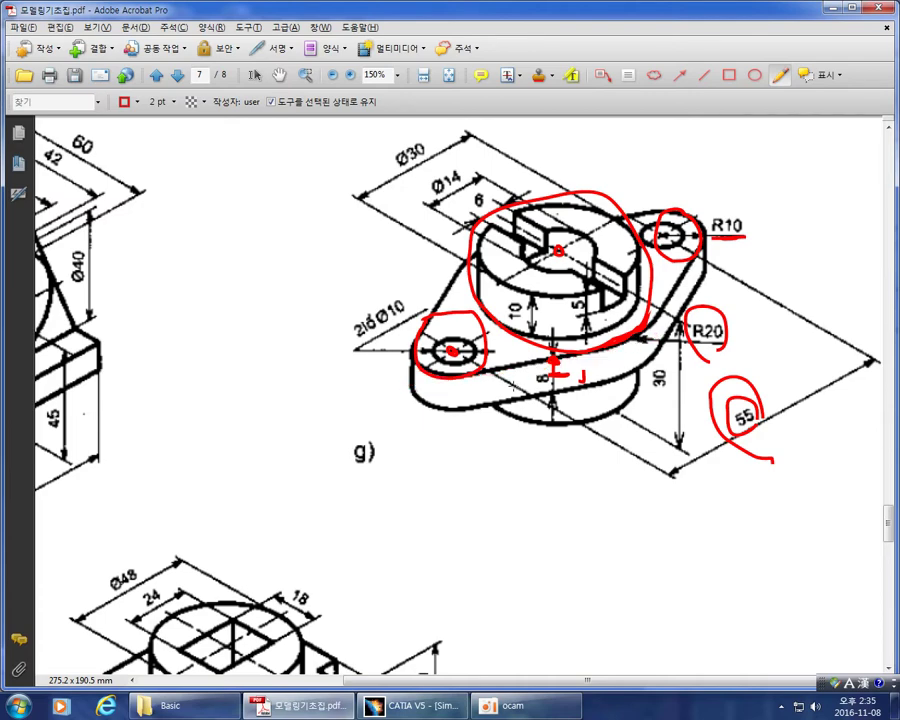
{"action": "scroll", "coordinate": [518, 384], "scroll_direction": "up", "scroll_amount": 1, "text": "ctrl"}
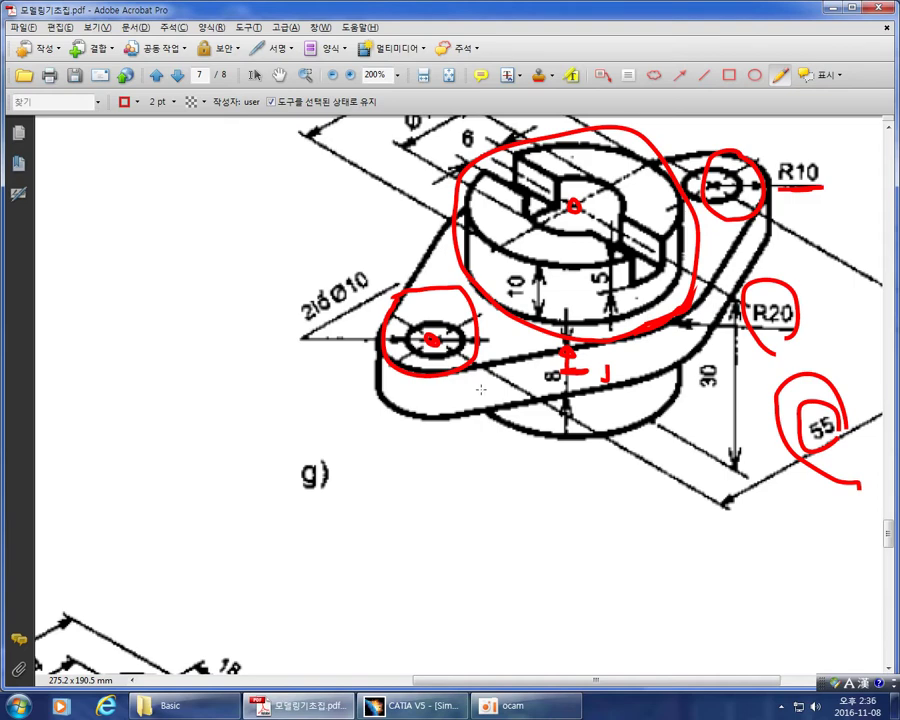
{"action": "mouse_move", "coordinate": [445, 368]}
{"action": "left_mouse_down"}
{"action": "mouse_move", "coordinate": [458, 379]}
{"action": "mouse_move", "coordinate": [630, 338]}
{"action": "left_mouse_up"}
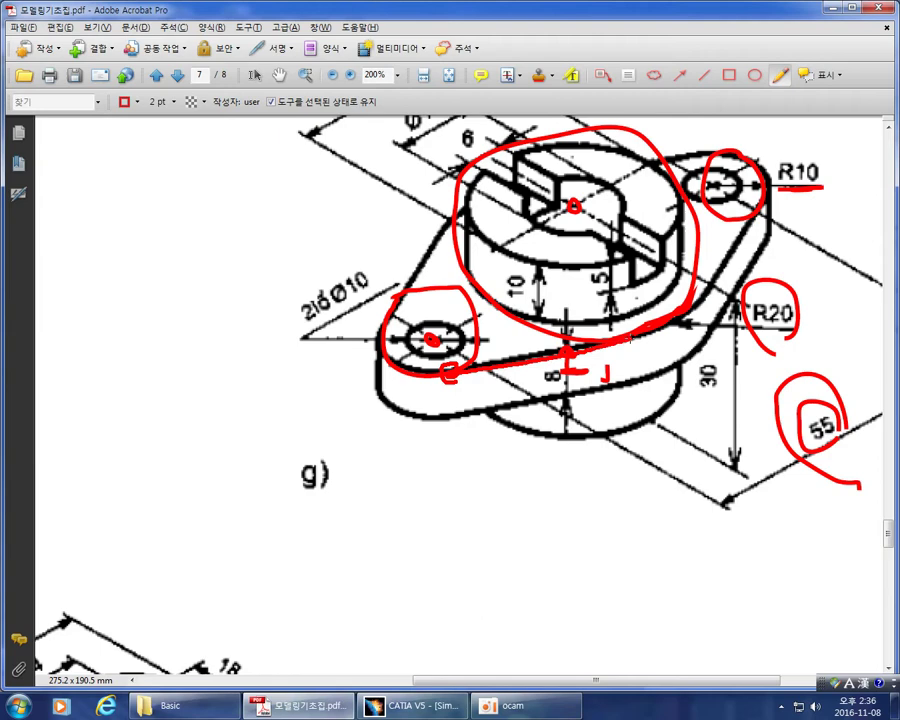
{"action": "left_click_drag", "start_coordinate": [688, 319], "coordinate": [732, 253]}
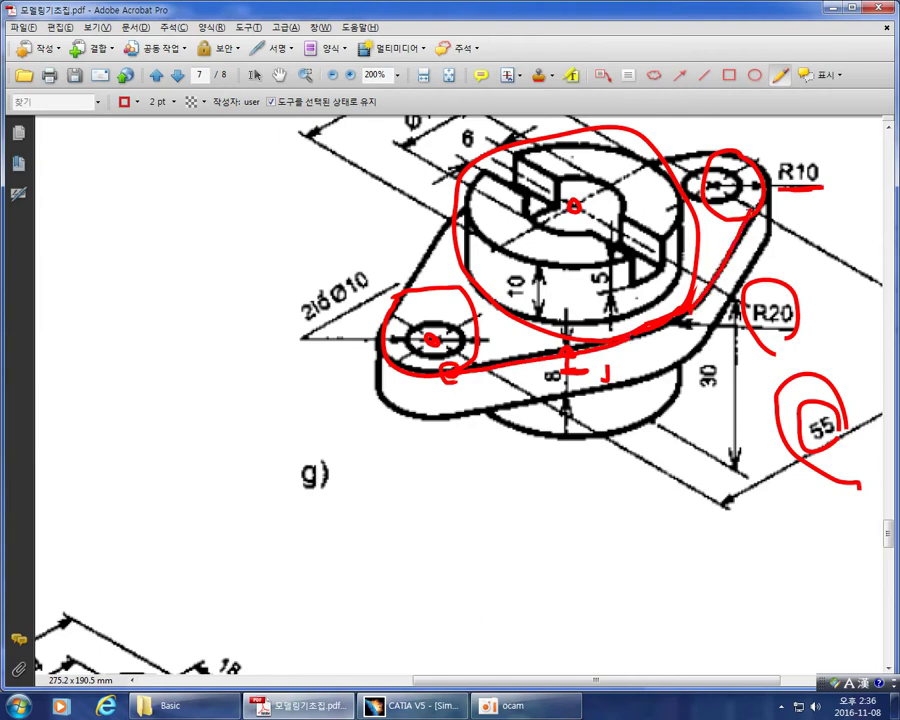
{"action": "left_click_drag", "start_coordinate": [733, 150], "coordinate": [576, 151]}
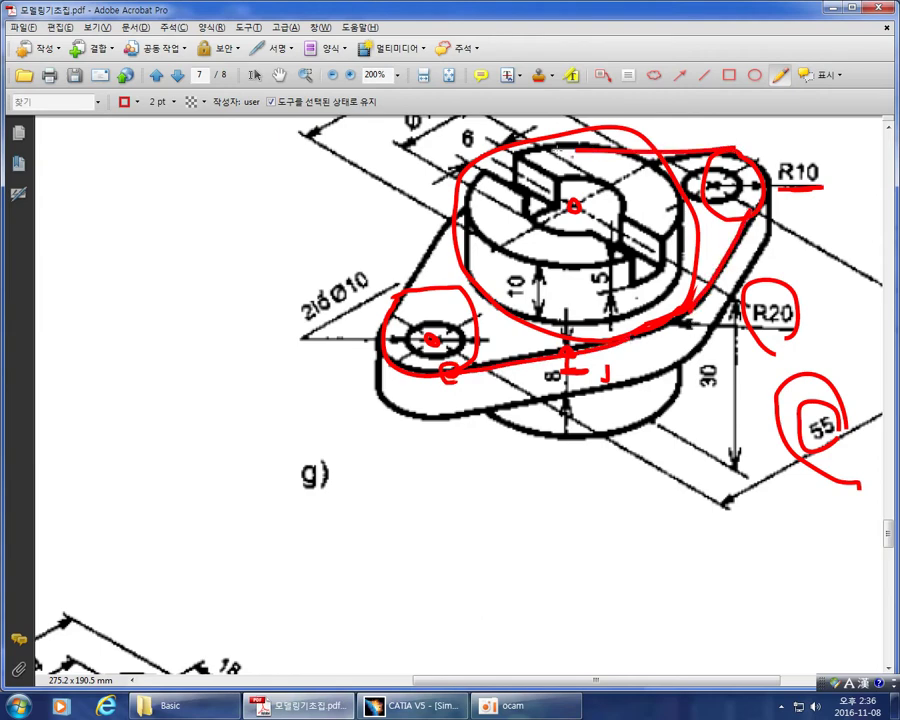
{"action": "left_click_drag", "start_coordinate": [457, 182], "coordinate": [387, 315]}
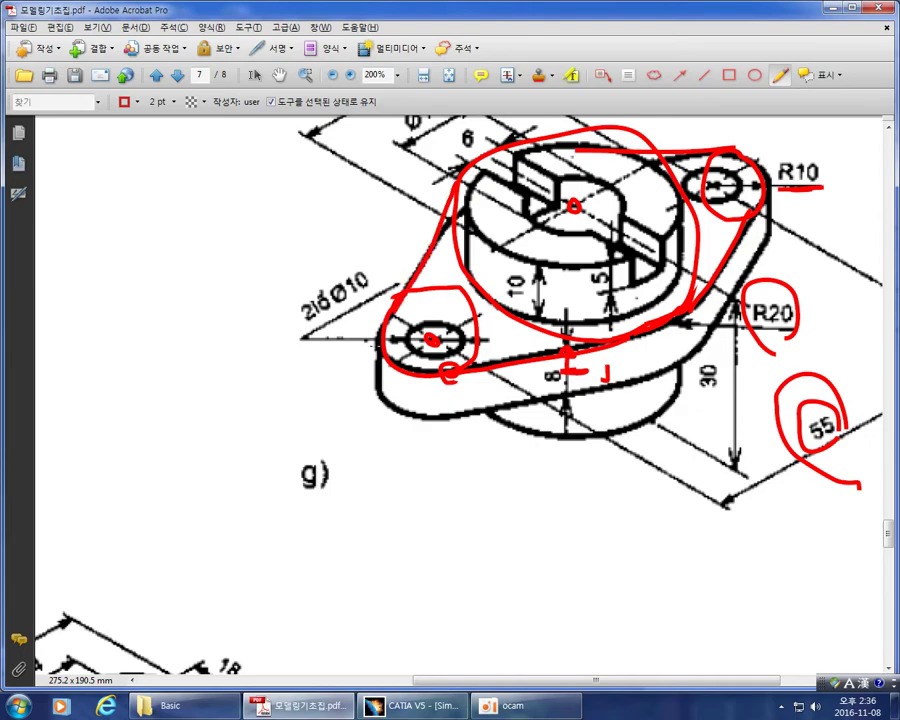
Switch to CATIA and draw bi-tangent lines joining the lower sides of the R20 circle and each small circle
{"action": "key", "text": "alt+Tab"}
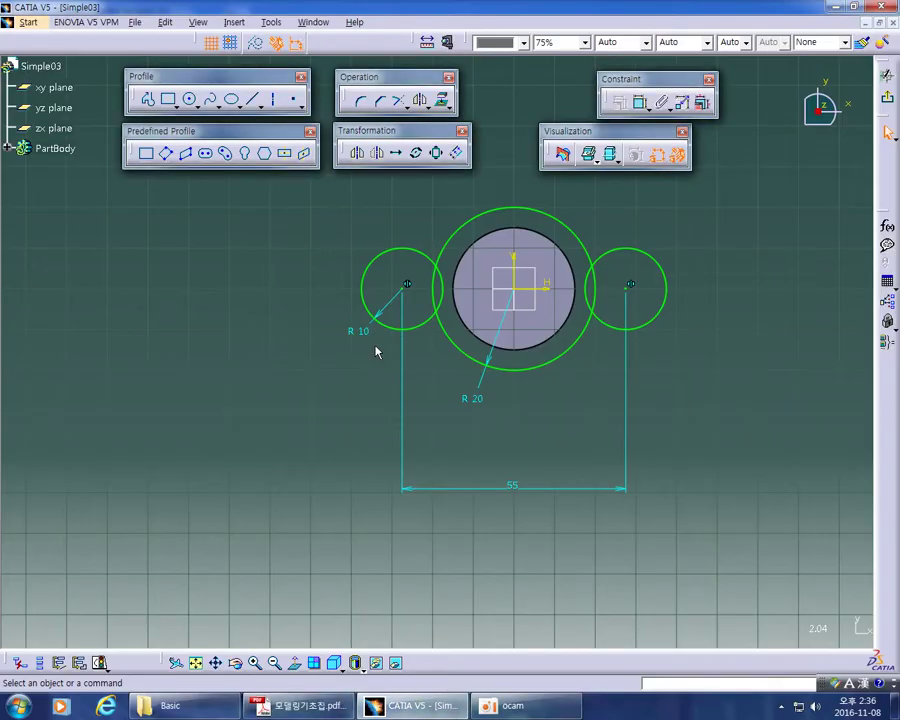
{"action": "mouse_move", "coordinate": [706, 391]}
{"action": "middle_mouse_down"}
{"action": "mouse_move", "coordinate": [653, 401]}
{"action": "mouse_move", "coordinate": [655, 389]}
{"action": "middle_mouse_up"}
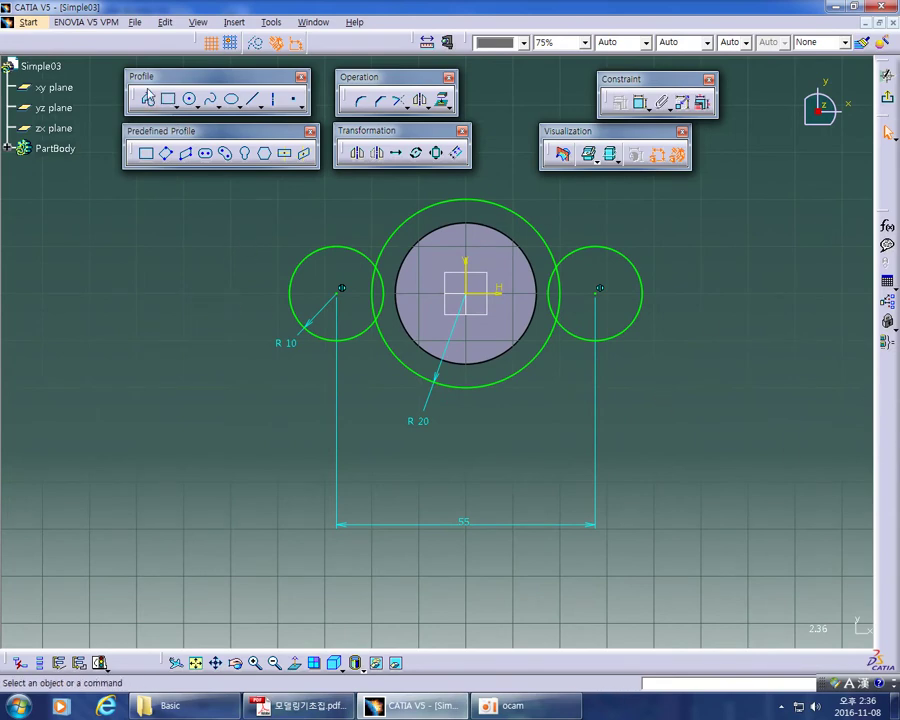
{"action": "left_click", "coordinate": [260, 107]}
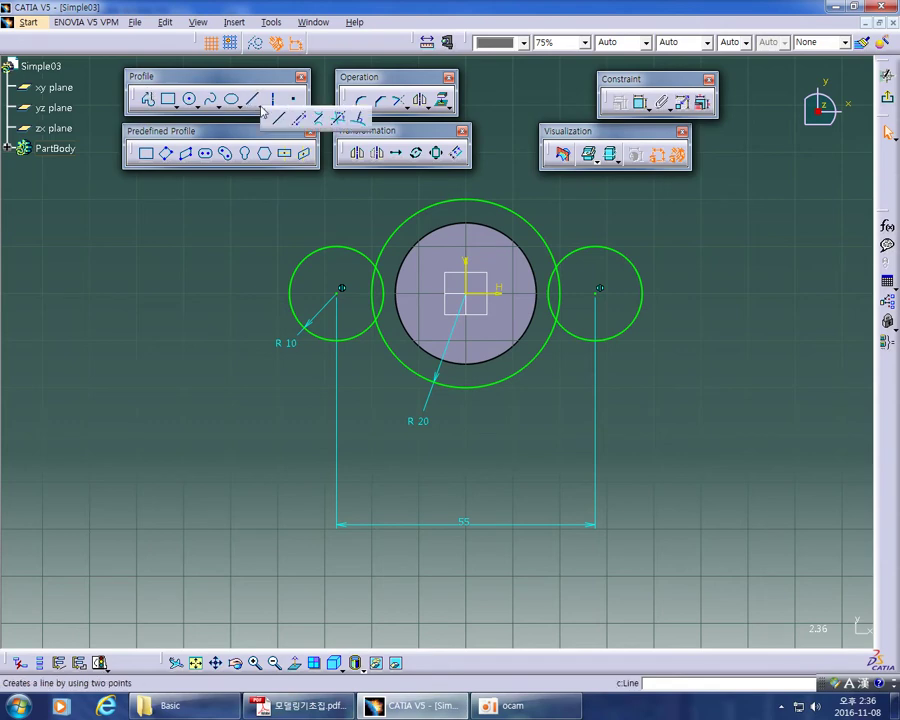
{"action": "left_click", "coordinate": [320, 119]}
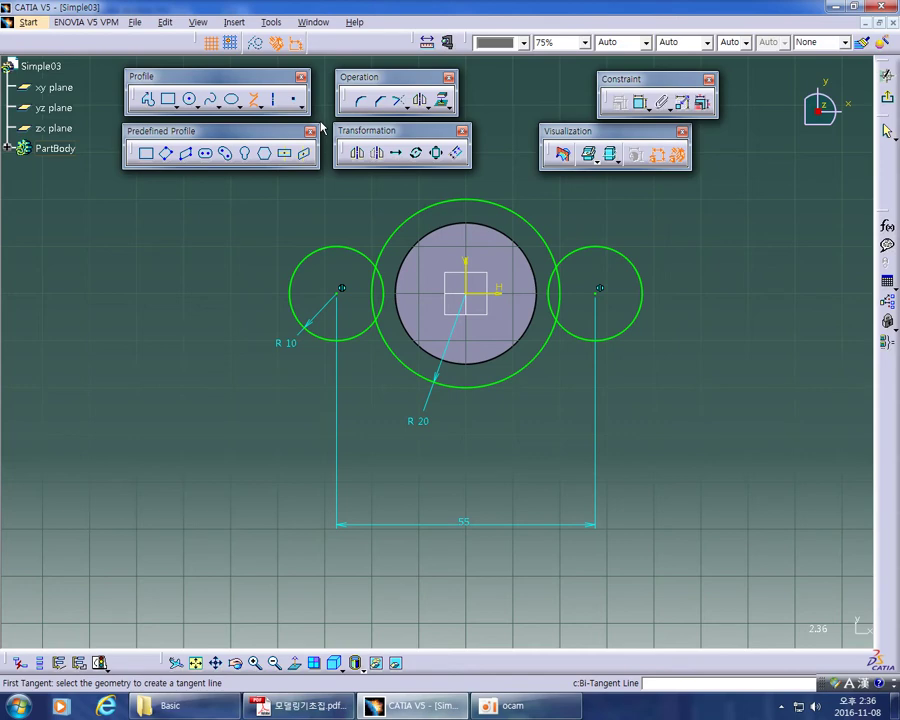
{"action": "mouse_move", "coordinate": [576, 449]}
{"action": "middle_mouse_down", "text": "ctrl"}
{"action": "mouse_move", "coordinate": [577, 436]}
{"action": "mouse_move", "coordinate": [565, 453]}
{"action": "middle_mouse_up", "text": "ctrl"}
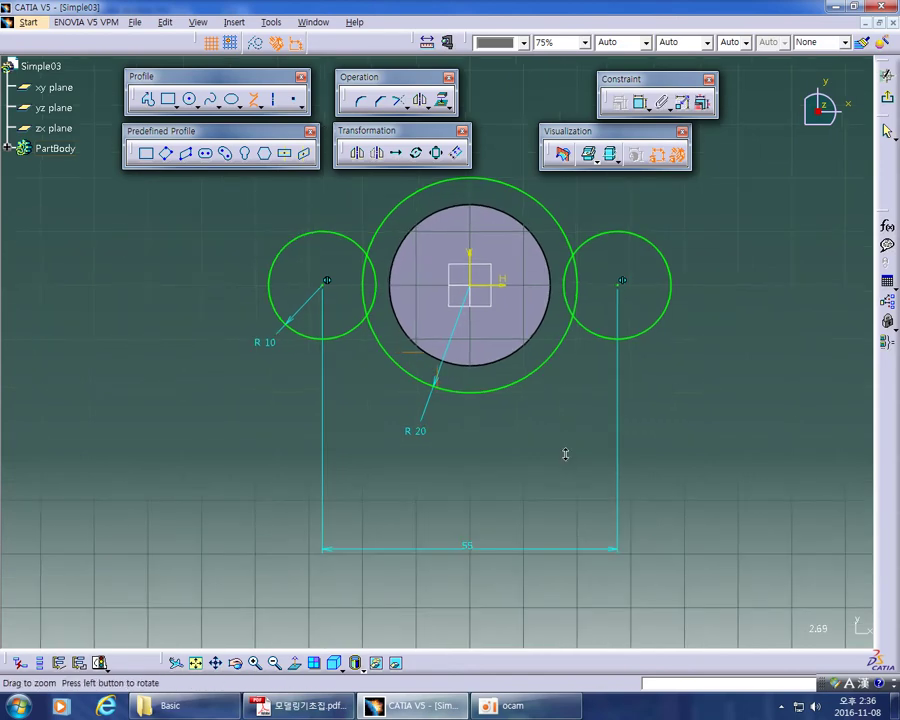
{"action": "left_click", "coordinate": [335, 338]}
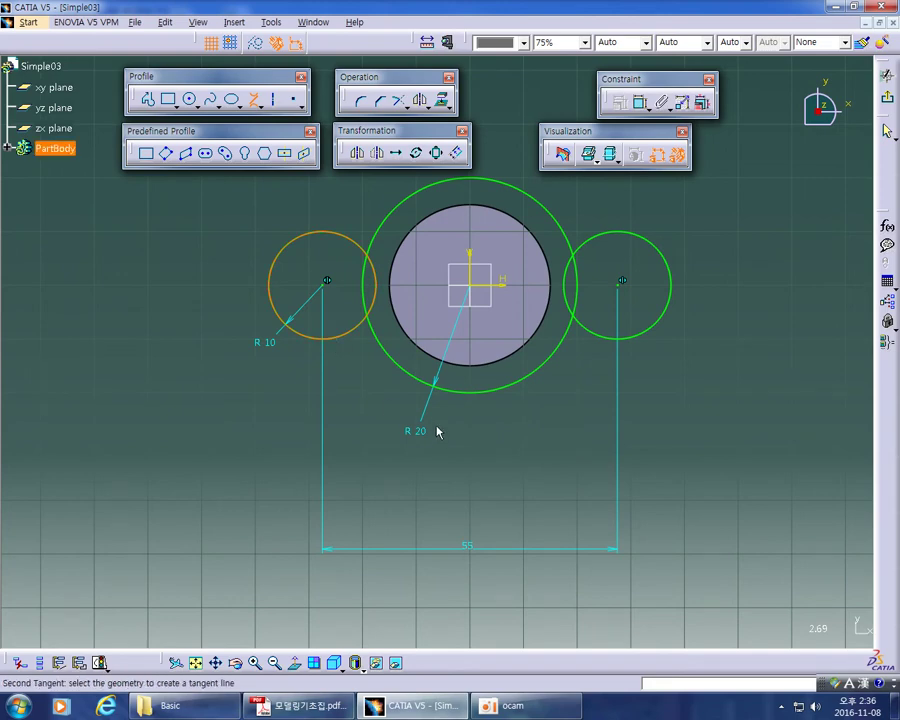
{"action": "left_click", "coordinate": [466, 394]}
{"action": "middle_click_drag", "start_coordinate": [536, 472], "coordinate": [474, 464]}
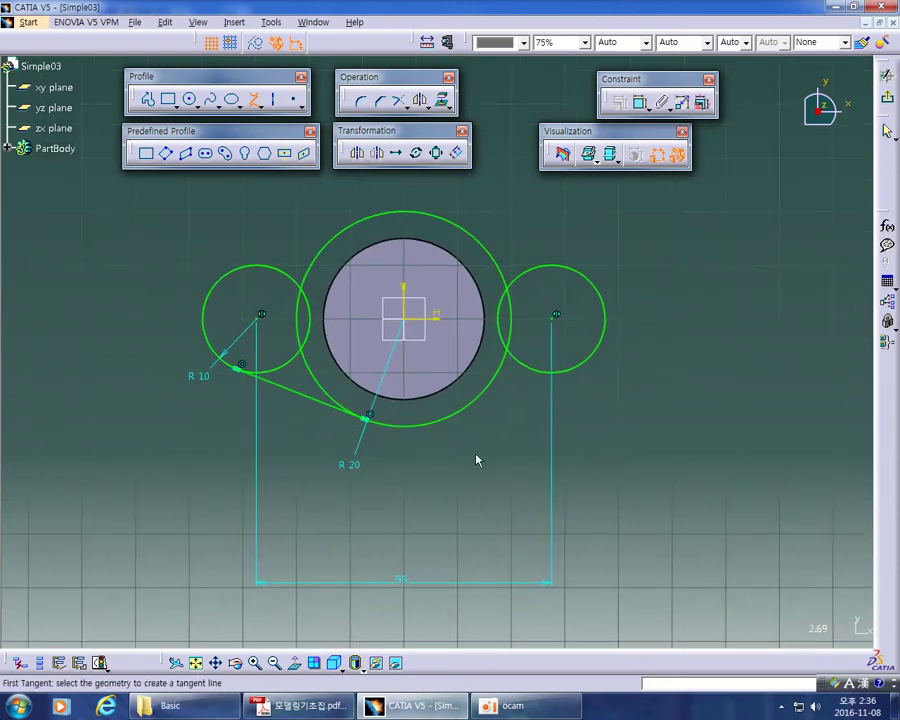
{"action": "left_click", "coordinate": [474, 415]}
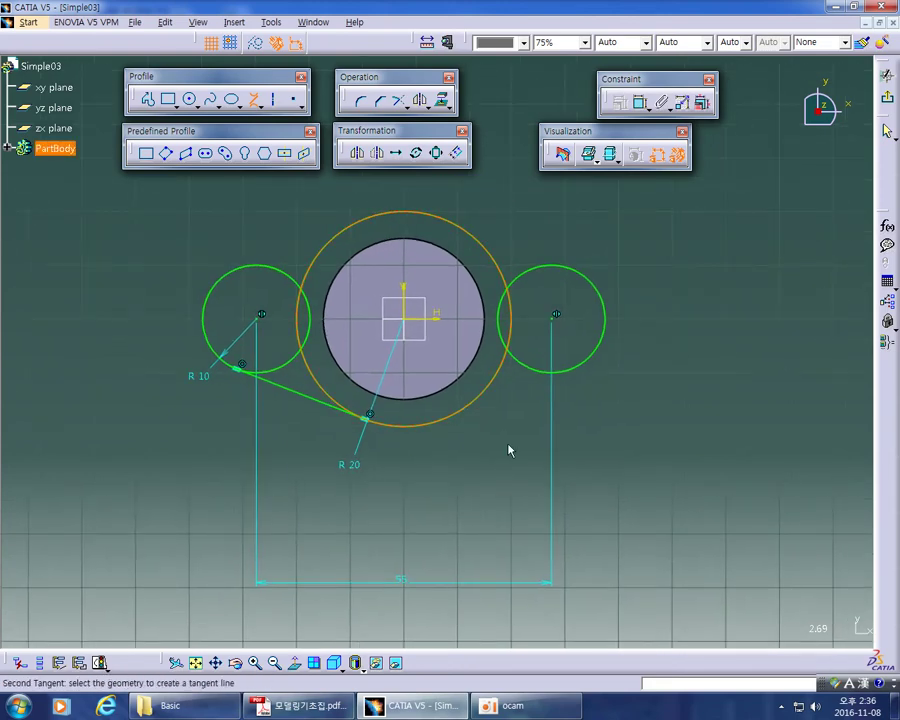
{"action": "left_click", "coordinate": [591, 361]}
{"action": "middle_click_drag", "start_coordinate": [626, 418], "coordinate": [688, 456]}
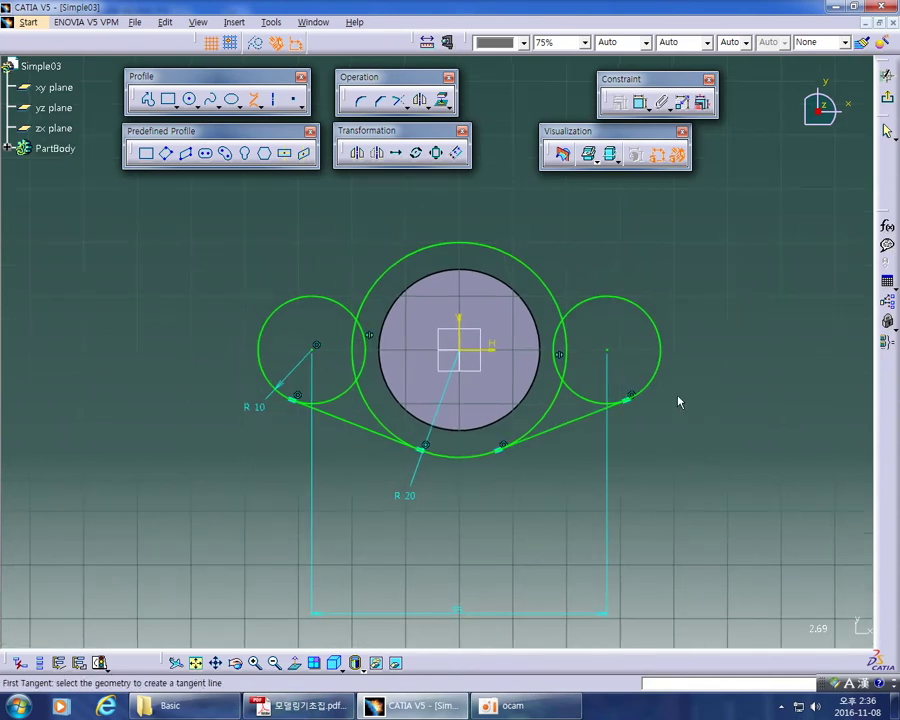
Draw bi-tangent lines joining the upper sides of the R20 circle and each small circle, and leave the command
{"action": "left_click", "coordinate": [630, 306]}
{"action": "left_click", "coordinate": [490, 250]}
{"action": "left_click", "coordinate": [394, 269]}
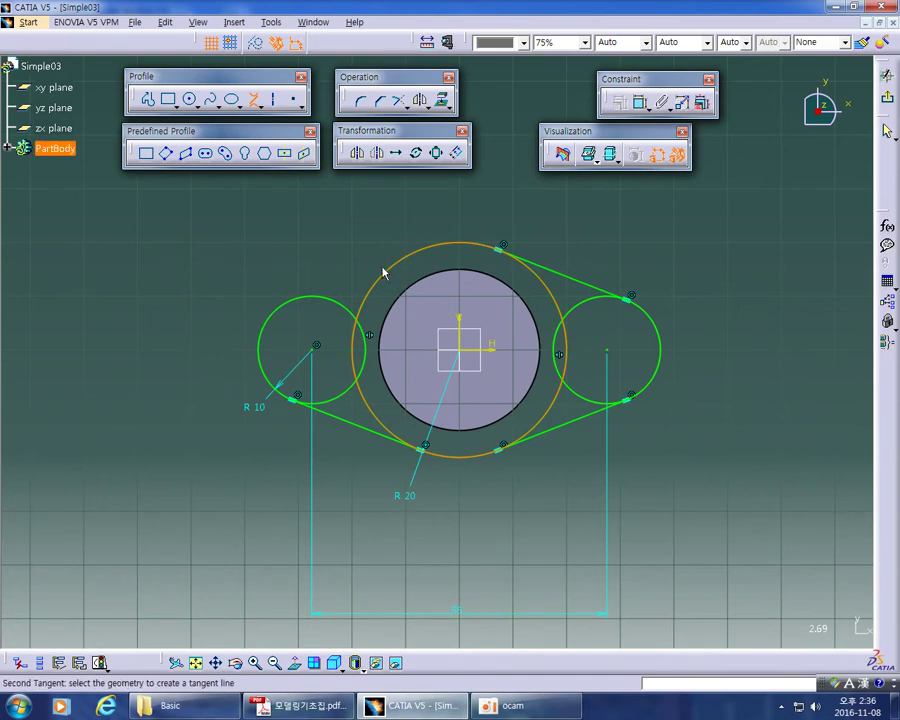
{"action": "left_click", "coordinate": [309, 300]}
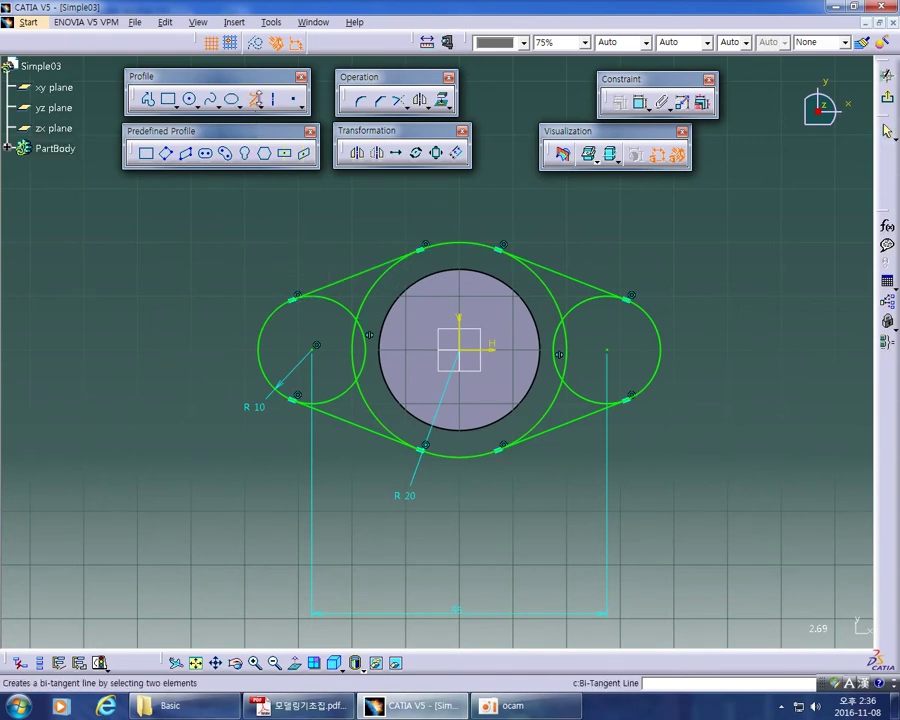
{"action": "left_click", "coordinate": [257, 99]}
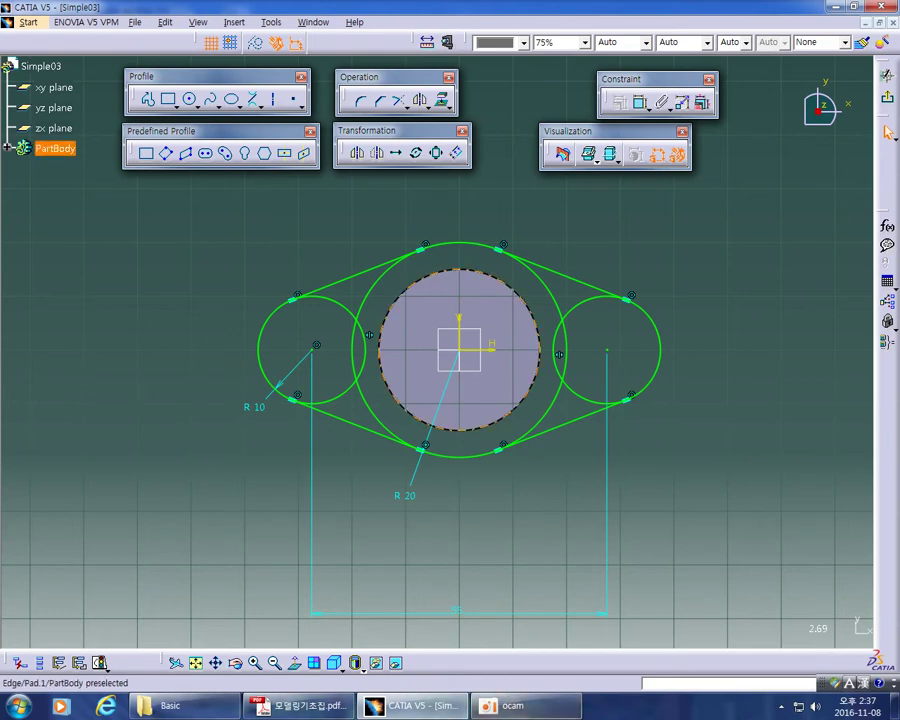
Switch to the file explorer, look through the 카티아도면 folder for the lecture PDF, and open CATIA.pdf in Acrobat
{"action": "left_click", "coordinate": [188, 713]}
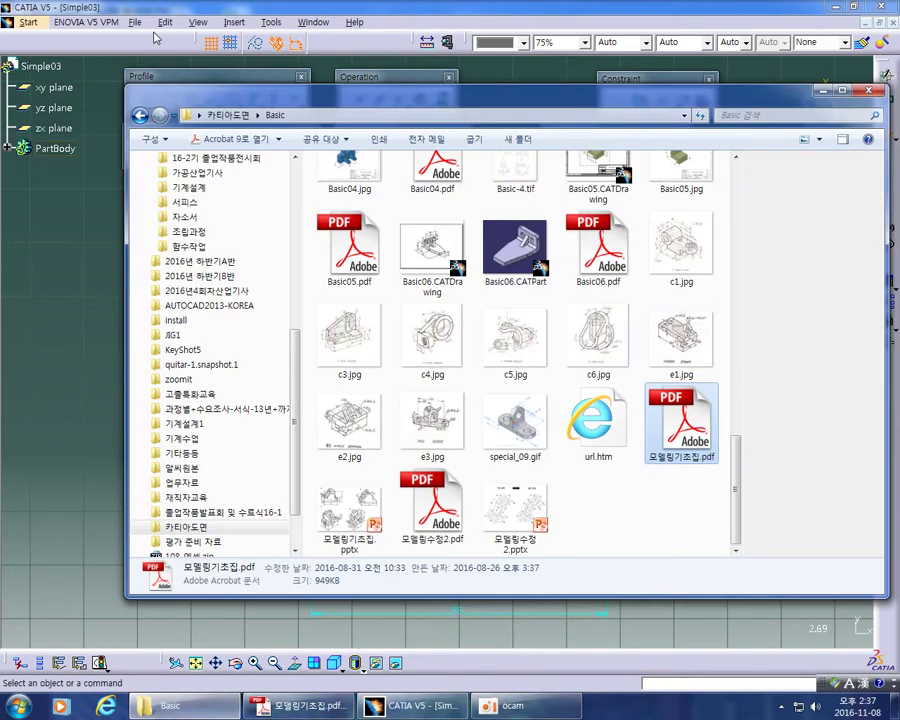
{"action": "left_click", "coordinate": [237, 116]}
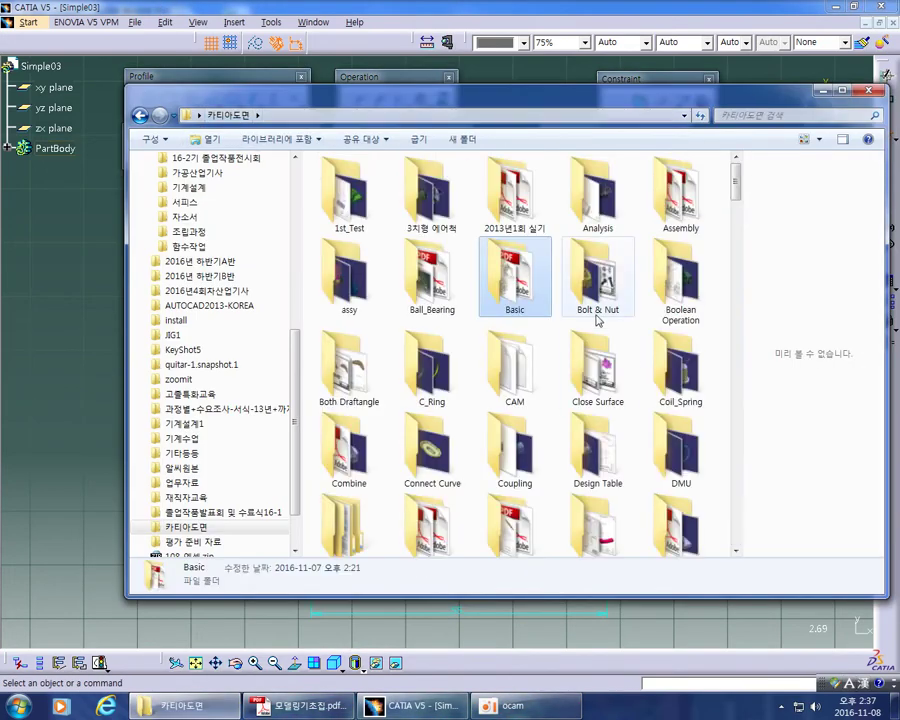
{"action": "left_click", "coordinate": [601, 267]}
{"action": "scroll", "coordinate": [590, 300], "scroll_direction": "down", "scroll_amount": 10}
{"action": "scroll", "coordinate": [589, 305], "scroll_direction": "down", "scroll_amount": 6}
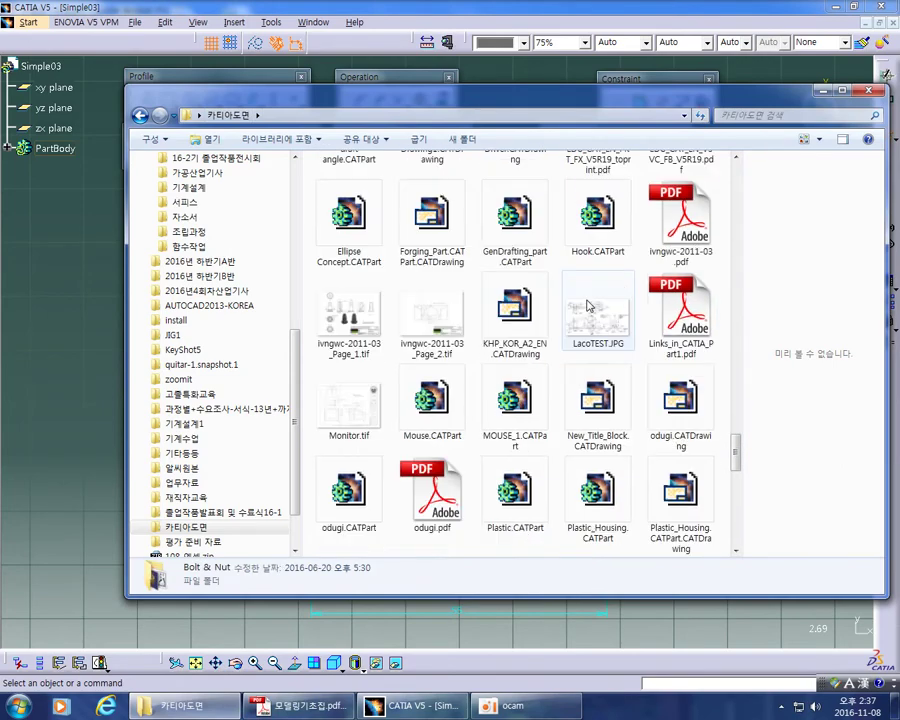
{"action": "scroll", "coordinate": [589, 306], "scroll_direction": "up", "scroll_amount": 3}
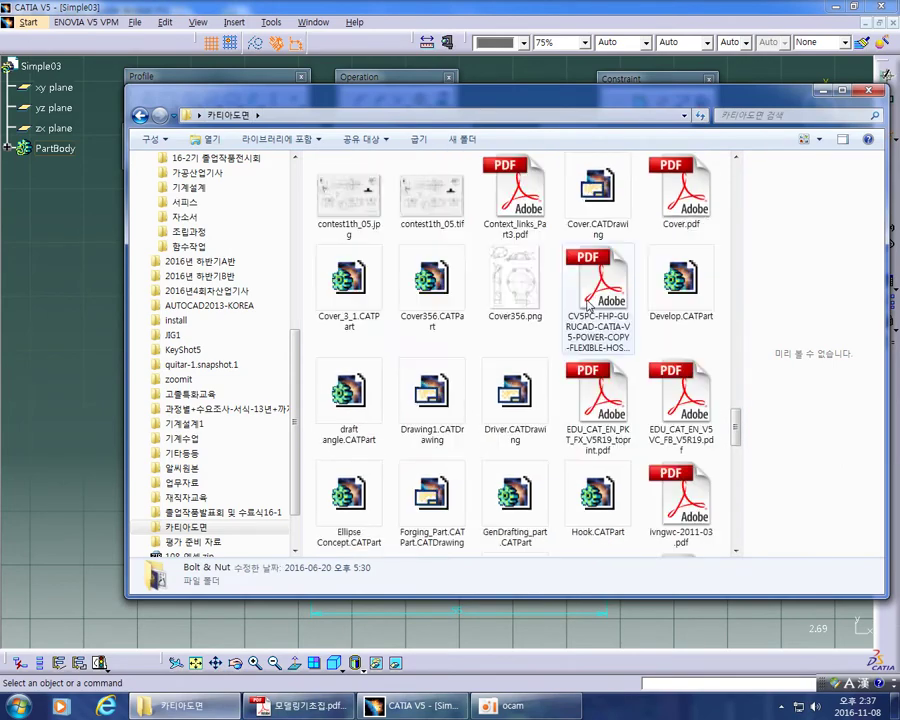
{"action": "scroll", "coordinate": [589, 306], "scroll_direction": "up", "scroll_amount": 3}
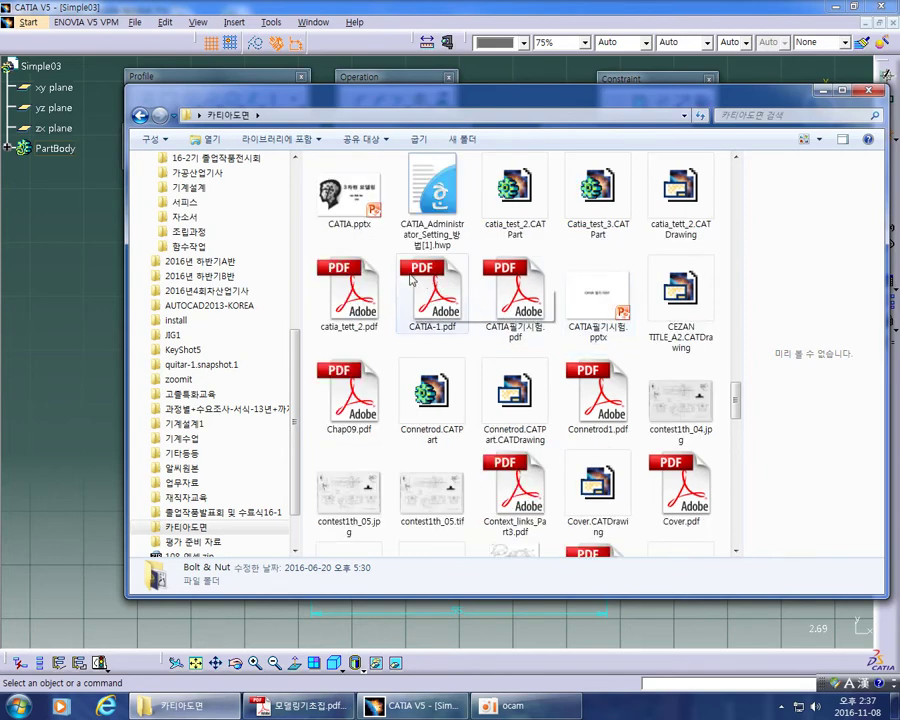
{"action": "scroll", "coordinate": [531, 344], "scroll_direction": "up", "scroll_amount": 3}
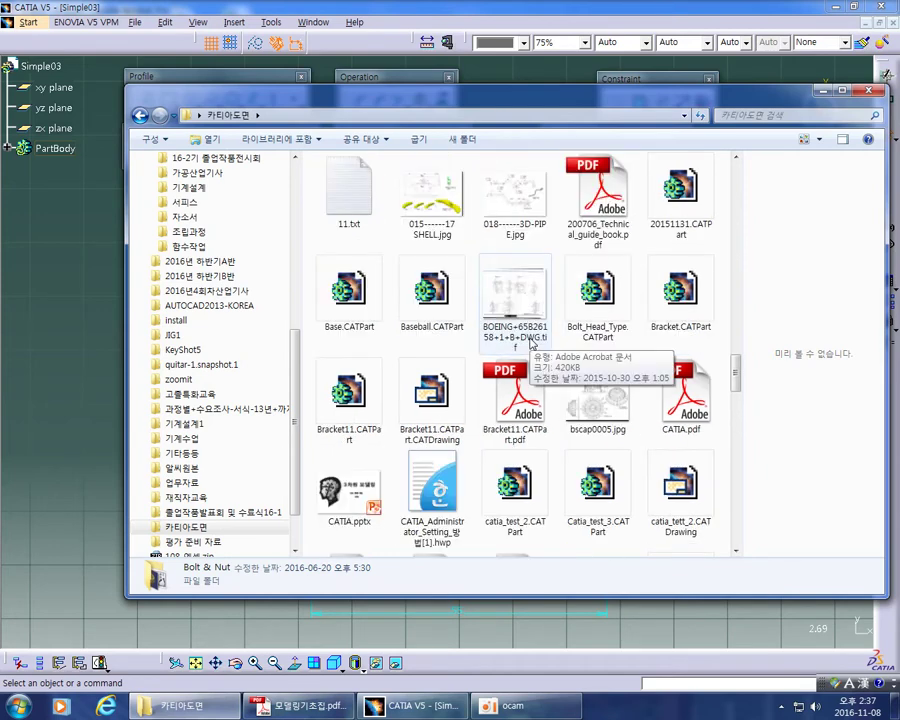
{"action": "left_click", "coordinate": [683, 413]}
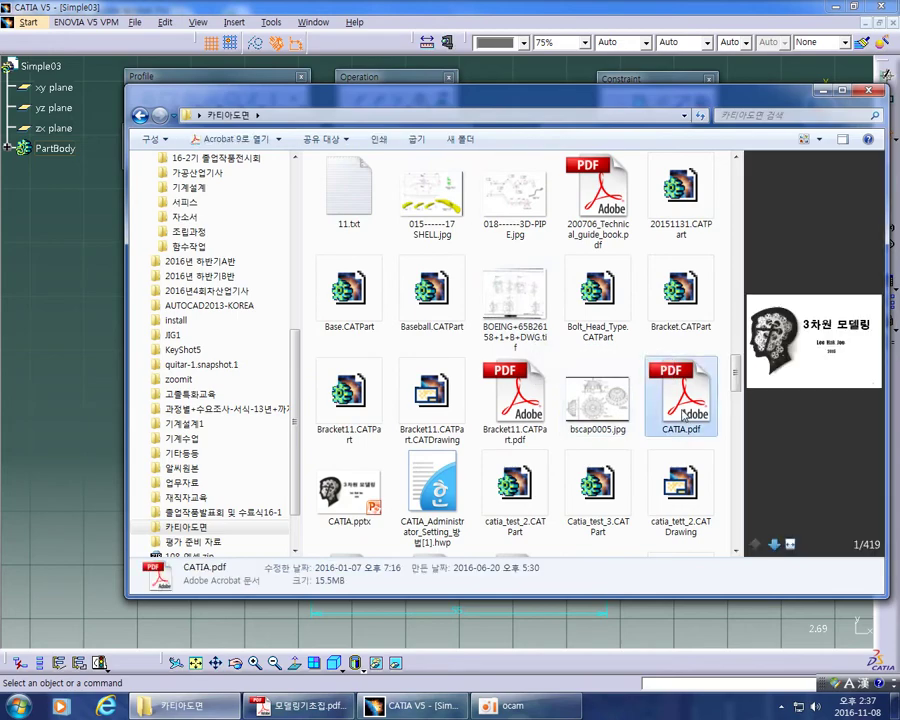
{"action": "right_click", "coordinate": [683, 413]}
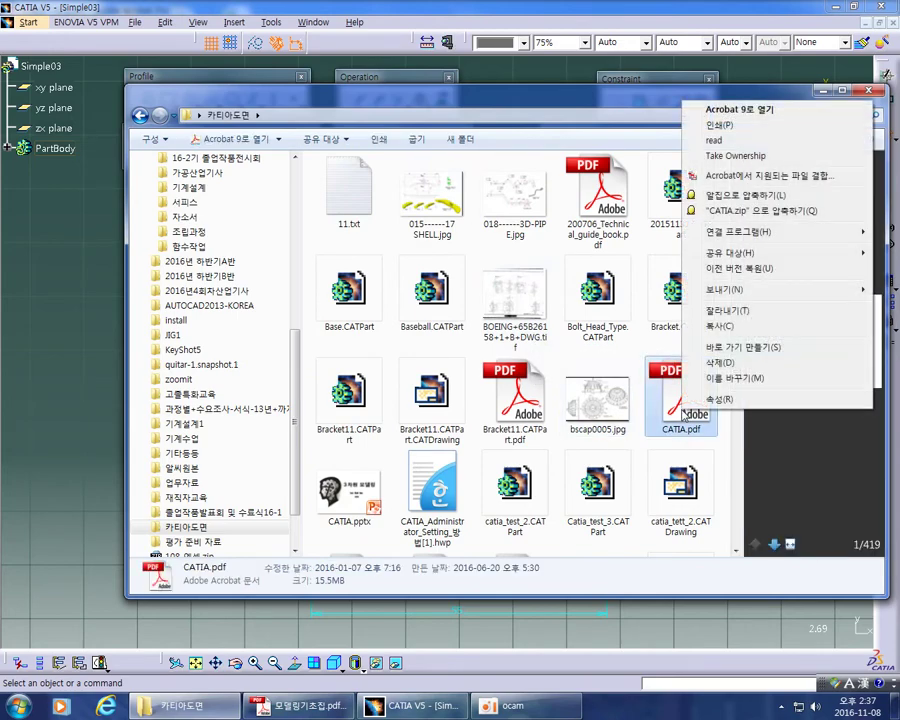
{"action": "left_click", "coordinate": [731, 104]}
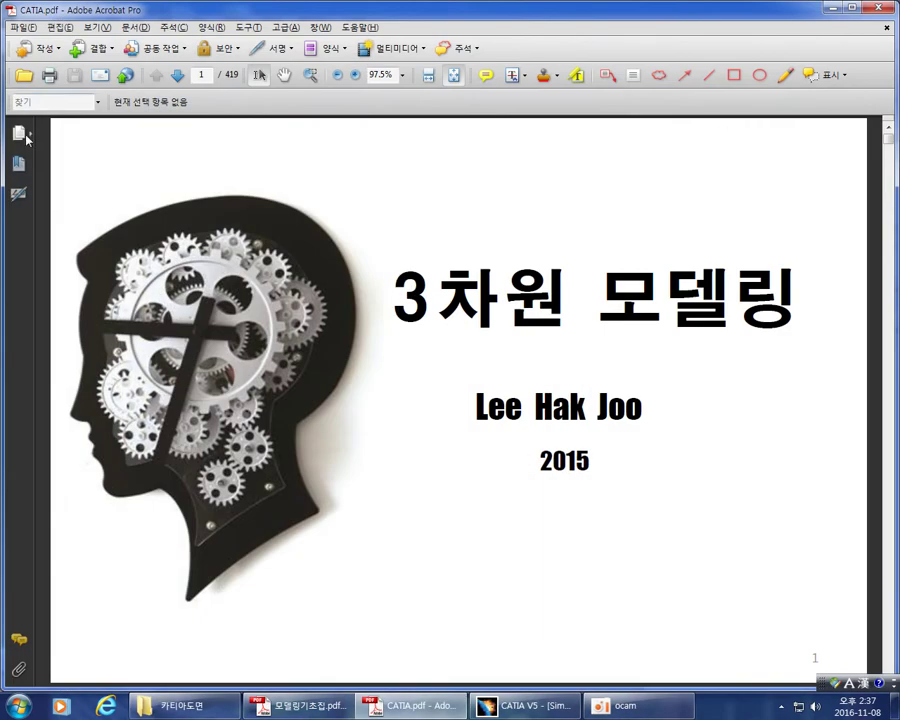
Show the page thumbnails, go to the Solid Modeling overview on page 99, and draw a red pencil stroke across the Rib & Slot image
{"action": "left_click", "coordinate": [18, 132]}
{"action": "left_click_drag", "start_coordinate": [126, 185], "coordinate": [127, 303]}
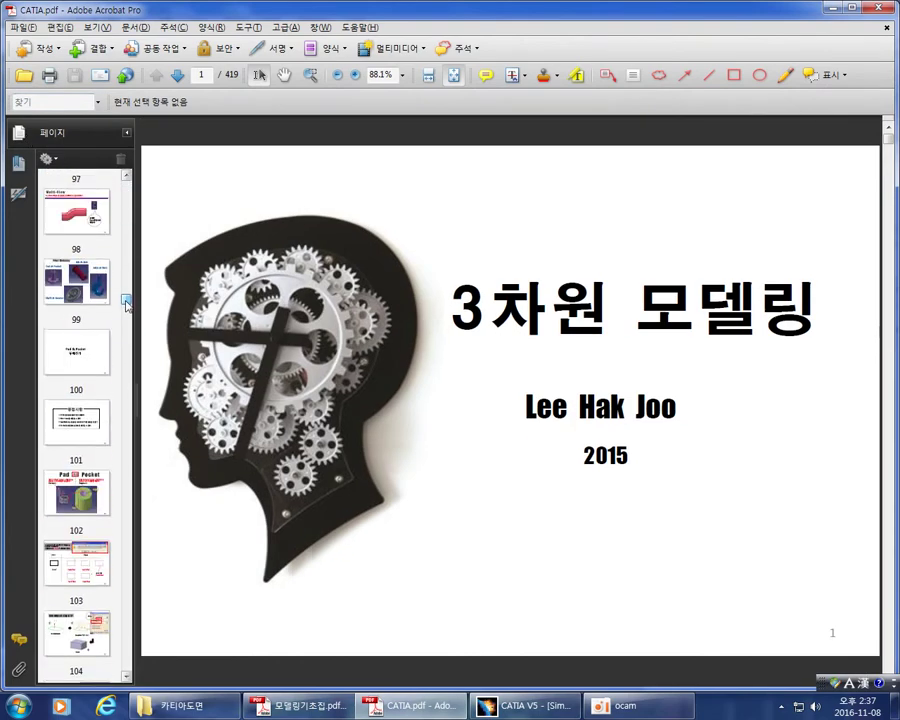
{"action": "left_click", "coordinate": [95, 288]}
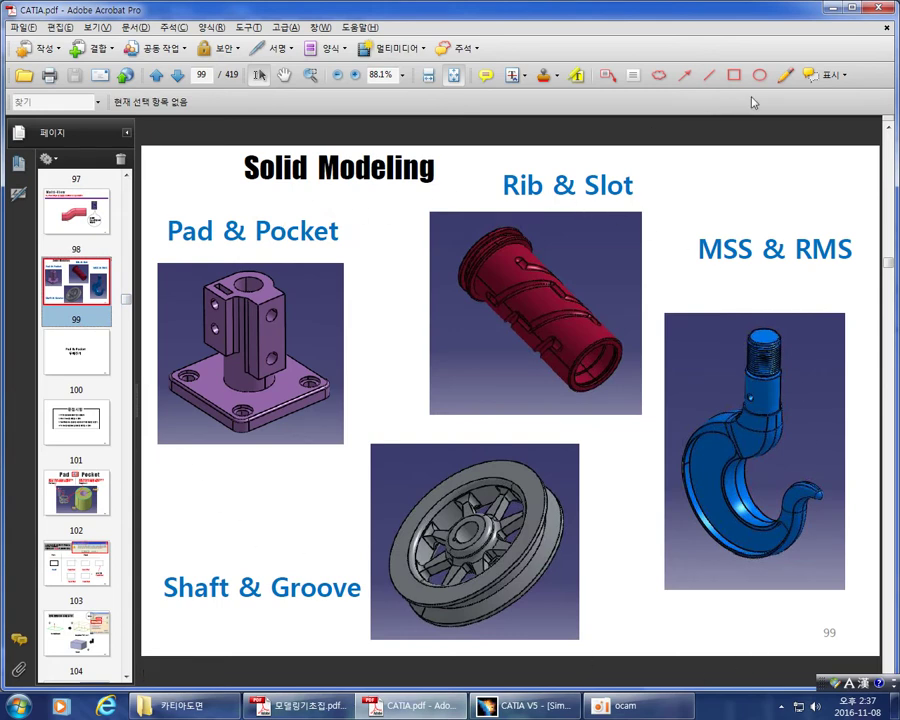
{"action": "left_click", "coordinate": [784, 74]}
{"action": "left_click_drag", "start_coordinate": [618, 259], "coordinate": [572, 317]}
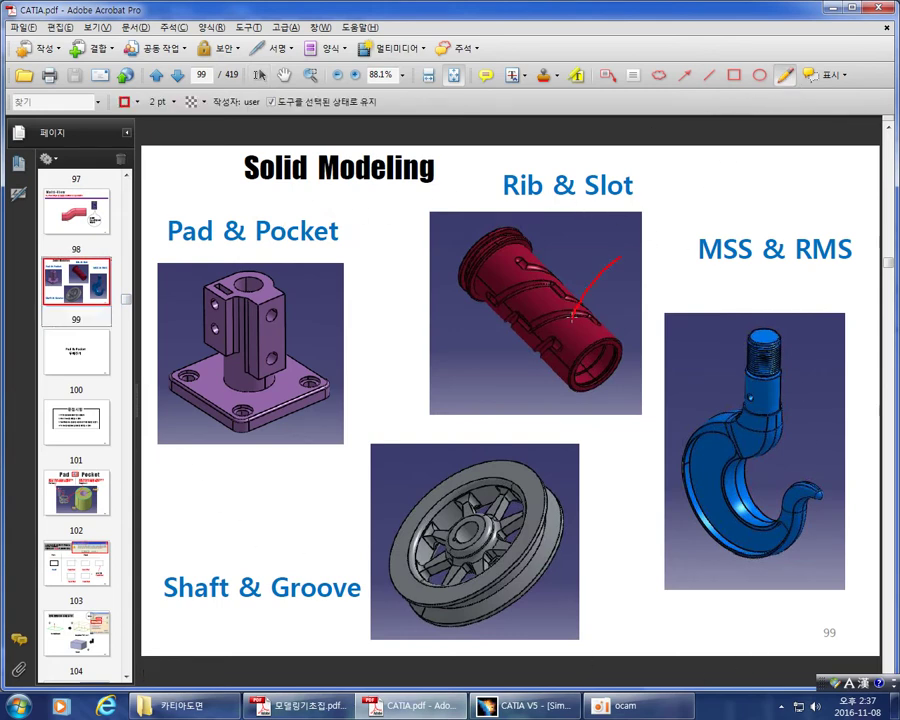
{"action": "mouse_move", "coordinate": [227, 181]}
{"action": "left_mouse_down"}
{"action": "mouse_move", "coordinate": [262, 206]}
{"action": "mouse_move", "coordinate": [296, 139]}
{"action": "mouse_move", "coordinate": [248, 148]}
{"action": "mouse_move", "coordinate": [245, 182]}
{"action": "left_mouse_up"}
{"action": "key", "text": "ctrl+z"}
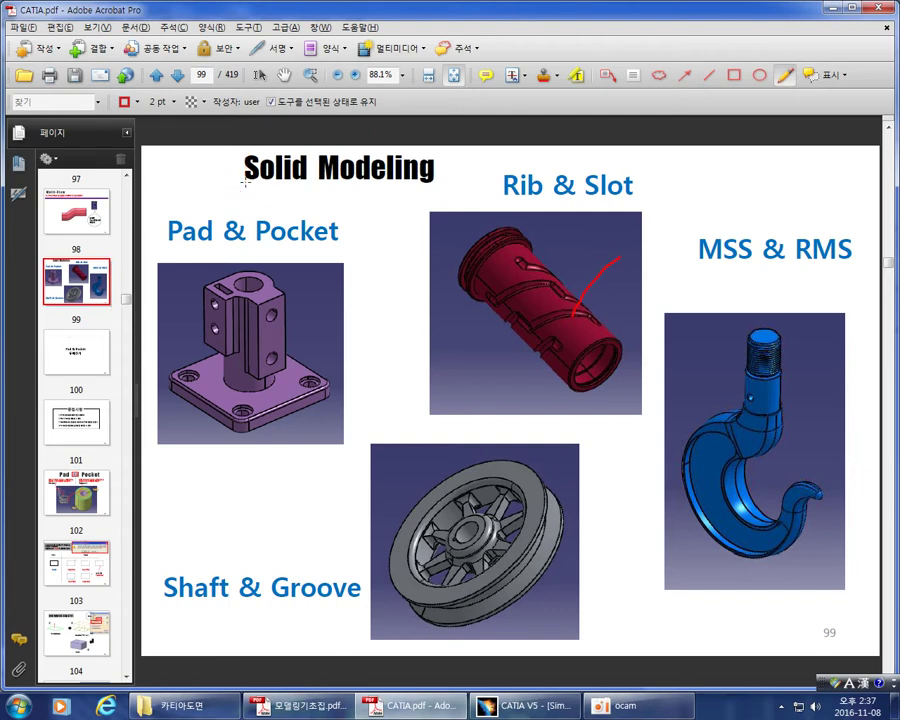
{"action": "mouse_move", "coordinate": [247, 188]}
{"action": "left_mouse_down"}
{"action": "mouse_move", "coordinate": [310, 142]}
{"action": "mouse_move", "coordinate": [228, 139]}
{"action": "left_mouse_up"}
{"action": "key", "text": "ctrl+z"}
Look through the page thumbnails for the closed versus open profile sketch comparison and display page 103
{"action": "scroll", "coordinate": [58, 341], "scroll_direction": "up", "scroll_amount": 1}
{"action": "scroll", "coordinate": [58, 341], "scroll_direction": "up", "scroll_amount": 5}
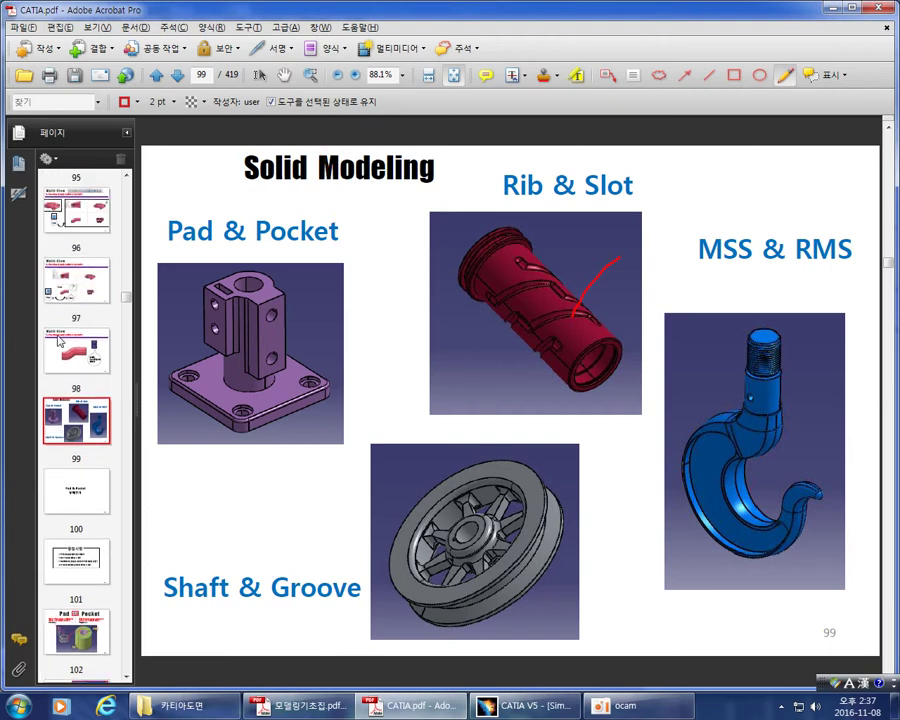
{"action": "scroll", "coordinate": [58, 341], "scroll_direction": "up", "scroll_amount": 8}
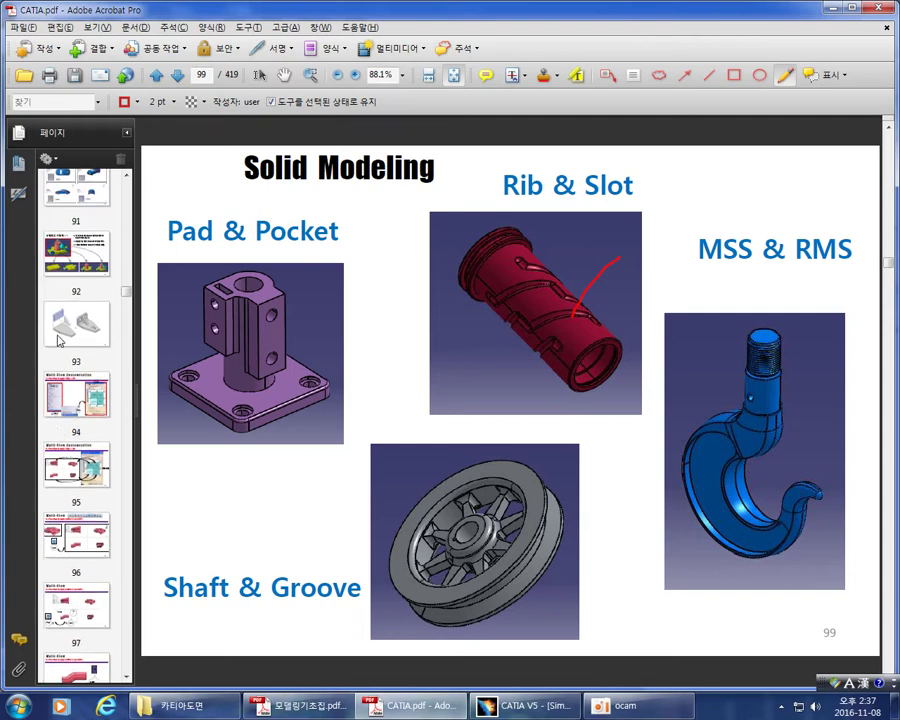
{"action": "scroll", "coordinate": [58, 341], "scroll_direction": "up", "scroll_amount": 6}
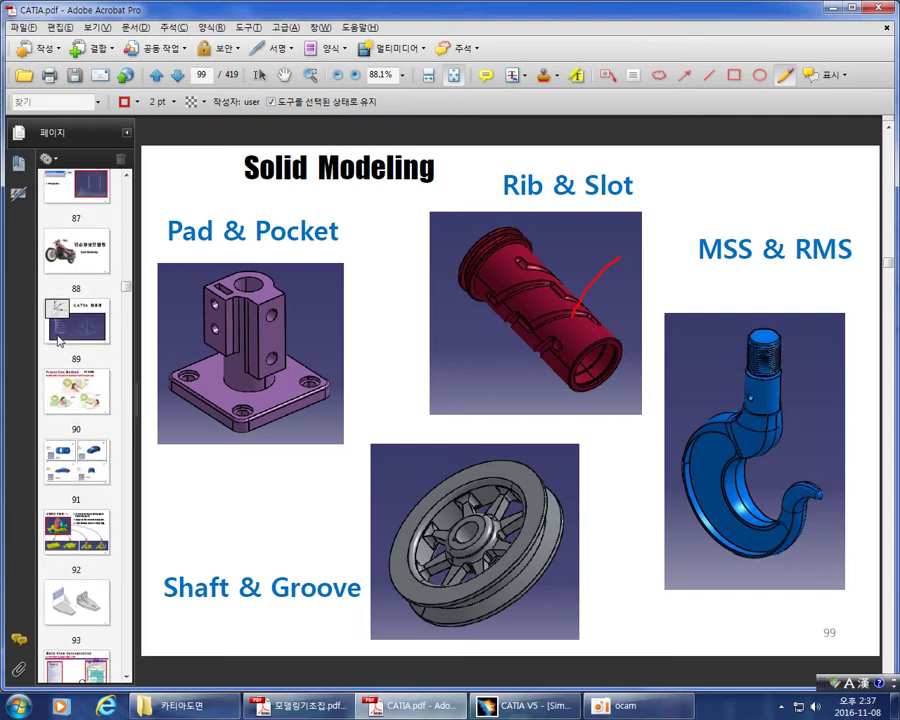
{"action": "scroll", "coordinate": [58, 341], "scroll_direction": "down", "scroll_amount": 10}
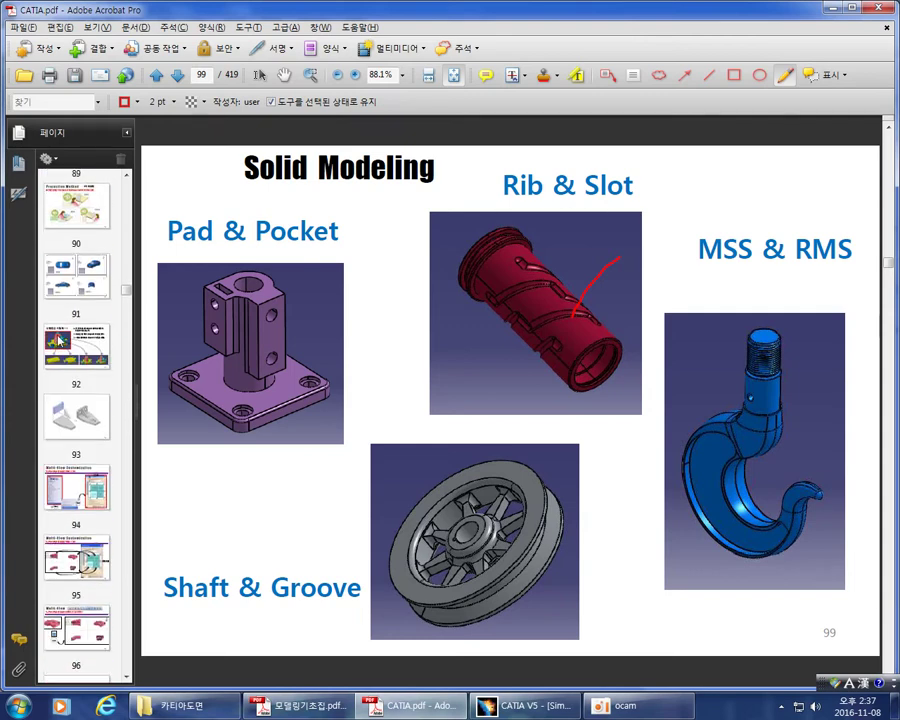
{"action": "scroll", "coordinate": [58, 340], "scroll_direction": "down", "scroll_amount": 12}
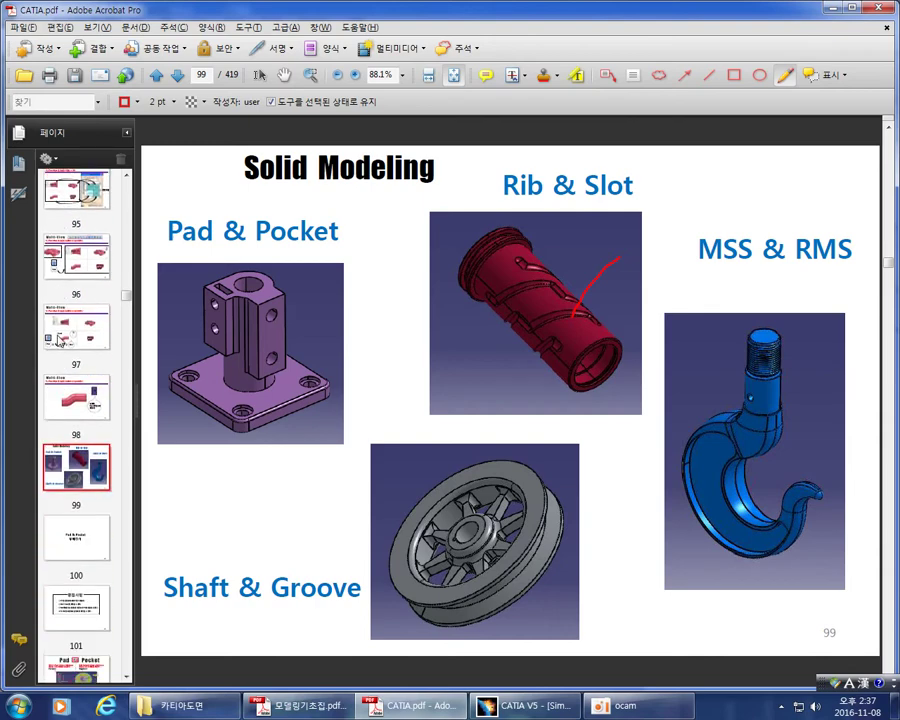
{"action": "left_click", "coordinate": [76, 376]}
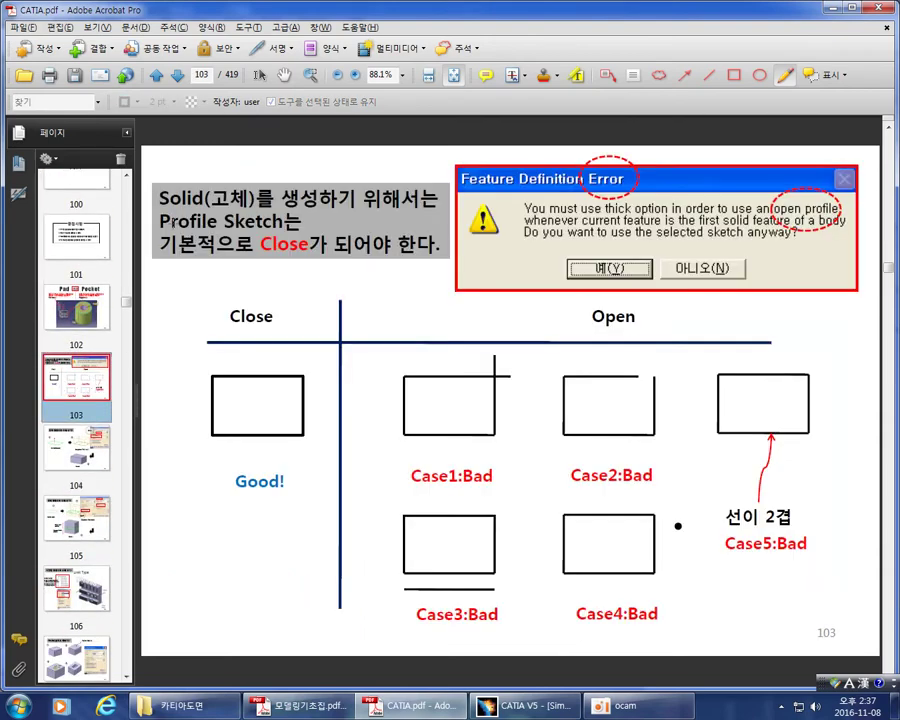
In red pencil, circle the word Close, sketch a parallelogram above Case1, and circle the closed rectangle marked Good
{"action": "mouse_move", "coordinate": [195, 240]}
{"action": "left_mouse_down"}
{"action": "mouse_move", "coordinate": [262, 255]}
{"action": "mouse_move", "coordinate": [325, 232]}
{"action": "mouse_move", "coordinate": [322, 276]}
{"action": "mouse_move", "coordinate": [305, 270]}
{"action": "left_mouse_up"}
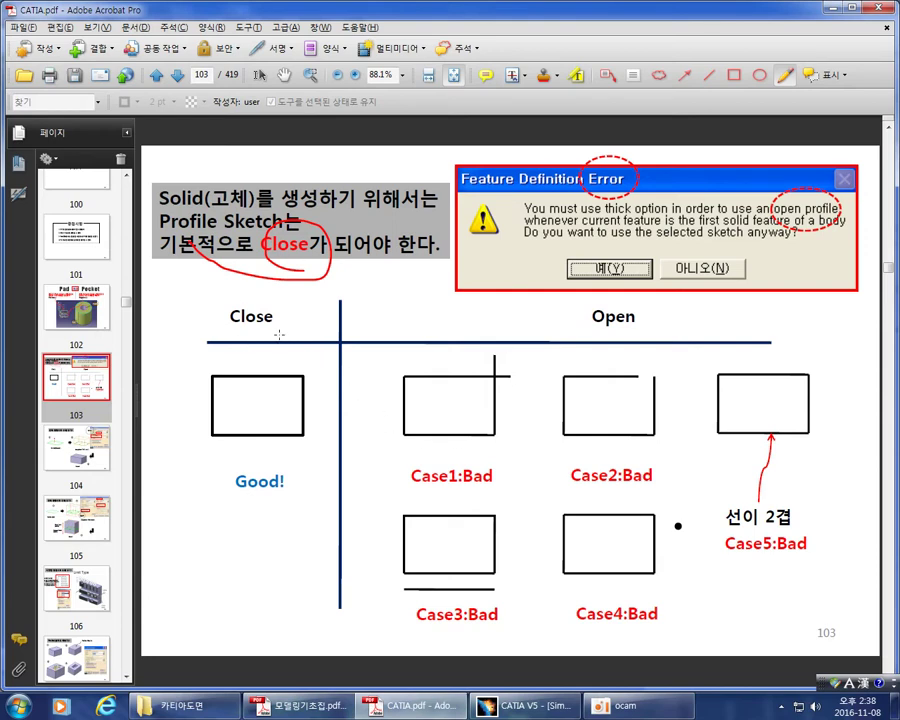
{"action": "mouse_move", "coordinate": [415, 297]}
{"action": "left_mouse_down"}
{"action": "mouse_move", "coordinate": [440, 334]}
{"action": "mouse_move", "coordinate": [492, 306]}
{"action": "mouse_move", "coordinate": [410, 302]}
{"action": "mouse_move", "coordinate": [351, 341]}
{"action": "left_mouse_up"}
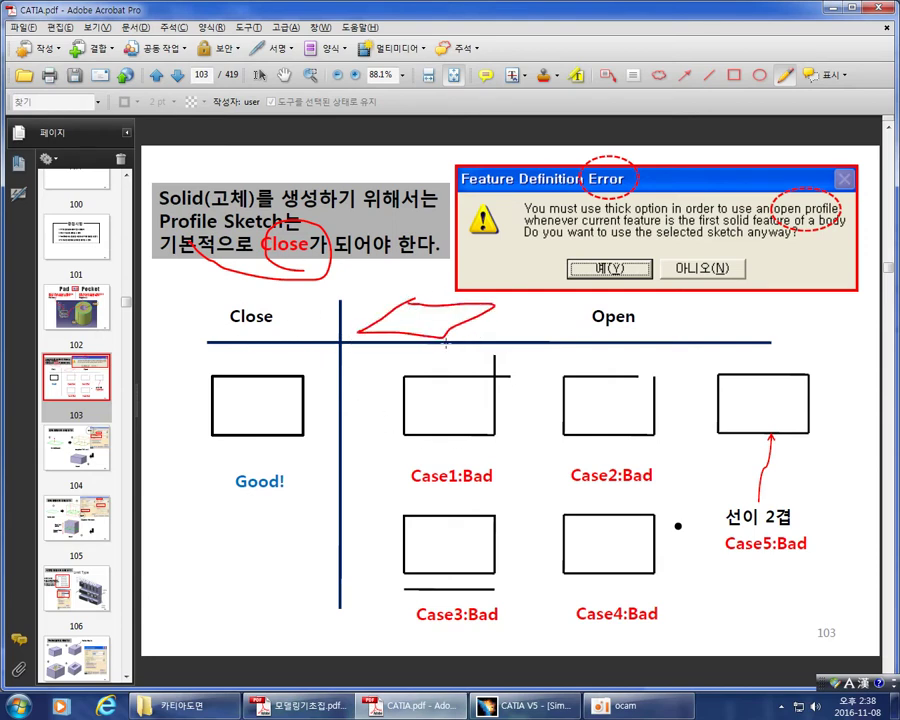
{"action": "mouse_move", "coordinate": [304, 368]}
{"action": "left_mouse_down"}
{"action": "mouse_move", "coordinate": [292, 359]}
{"action": "mouse_move", "coordinate": [186, 410]}
{"action": "mouse_move", "coordinate": [310, 372]}
{"action": "mouse_move", "coordinate": [294, 348]}
{"action": "left_mouse_up"}
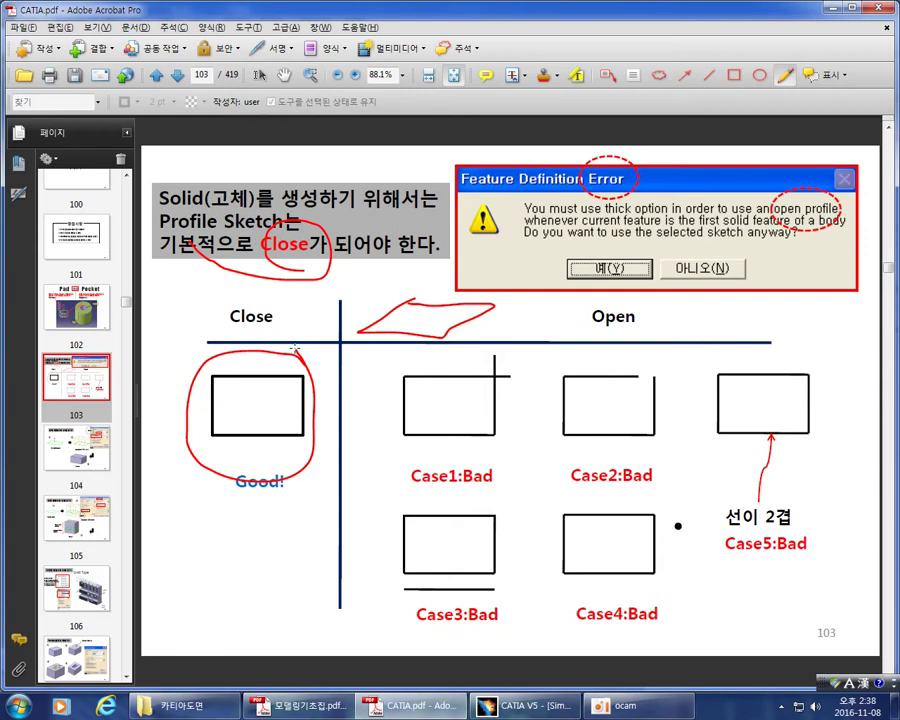
Switch to CATIA and examine the flange sketch's overlapping circles and tangent lines up close
{"action": "key", "text": "alt+Tab"}
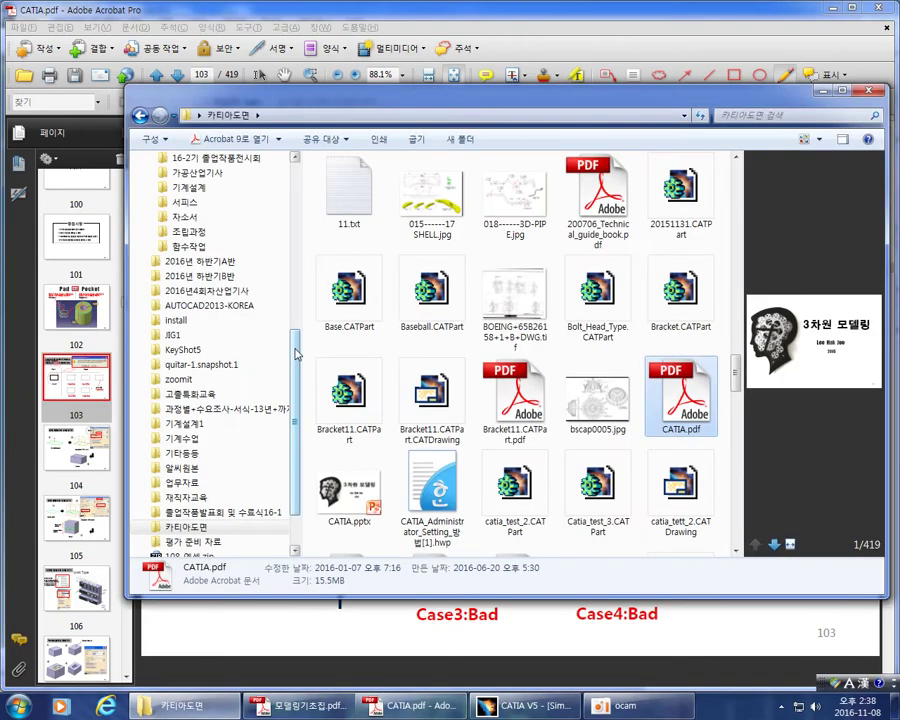
{"action": "key", "text": "alt+Tab"}
{"action": "left_click", "coordinate": [523, 715]}
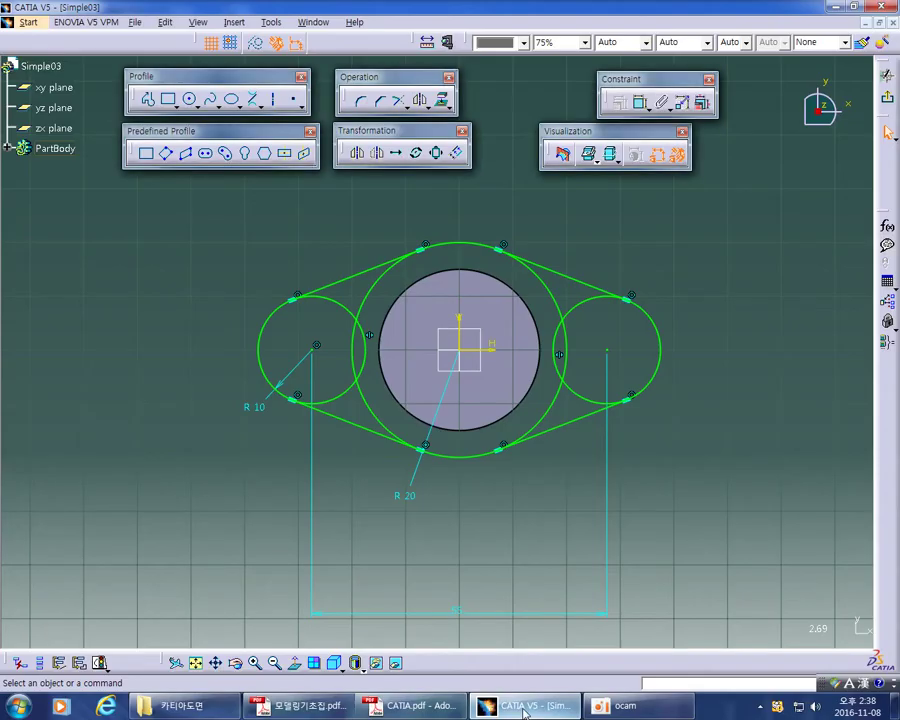
{"action": "mouse_move", "coordinate": [749, 530]}
{"action": "middle_mouse_down"}
{"action": "mouse_move", "coordinate": [753, 482]}
{"action": "mouse_move", "coordinate": [725, 485]}
{"action": "middle_mouse_up"}
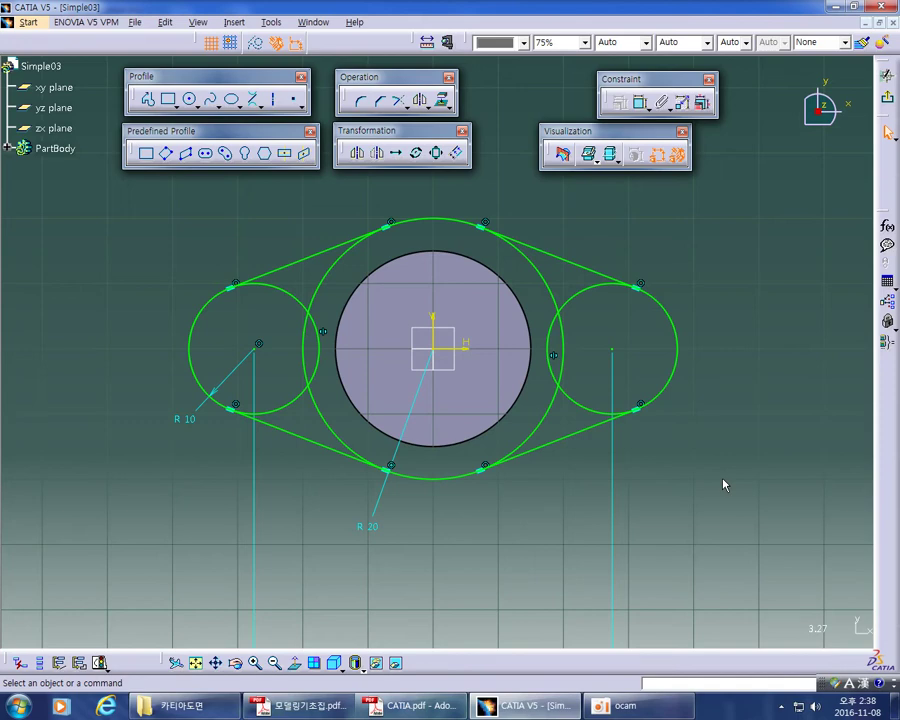
Switch to 모델링기초집.pdf and undo the red marks on the R10, R20 and 55 dimensions, both flange holes and the centre
{"action": "key", "text": "alt+Tab"}
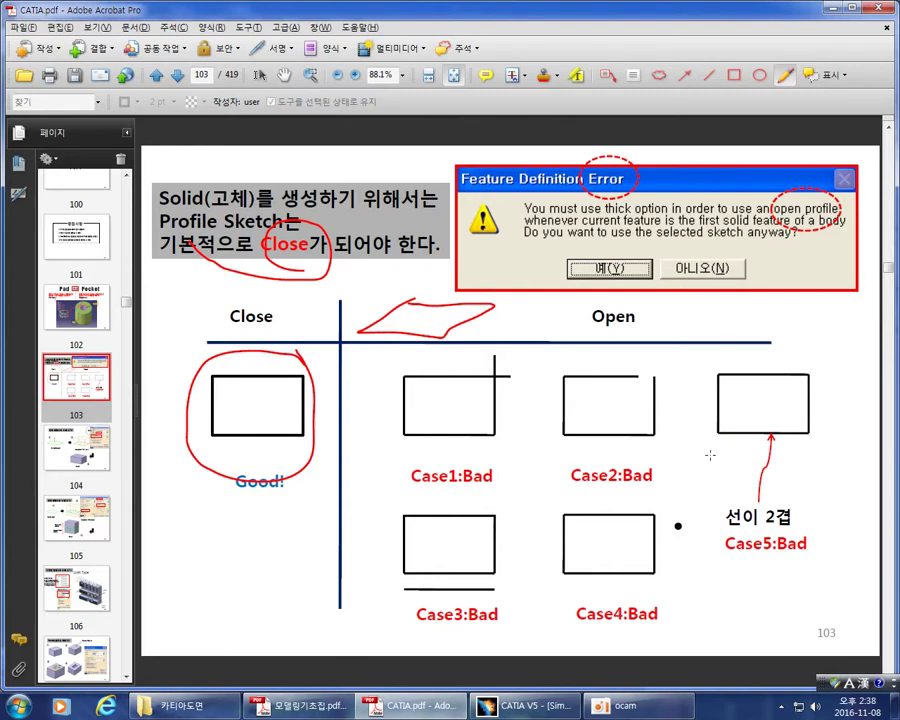
{"action": "left_click", "coordinate": [347, 708]}
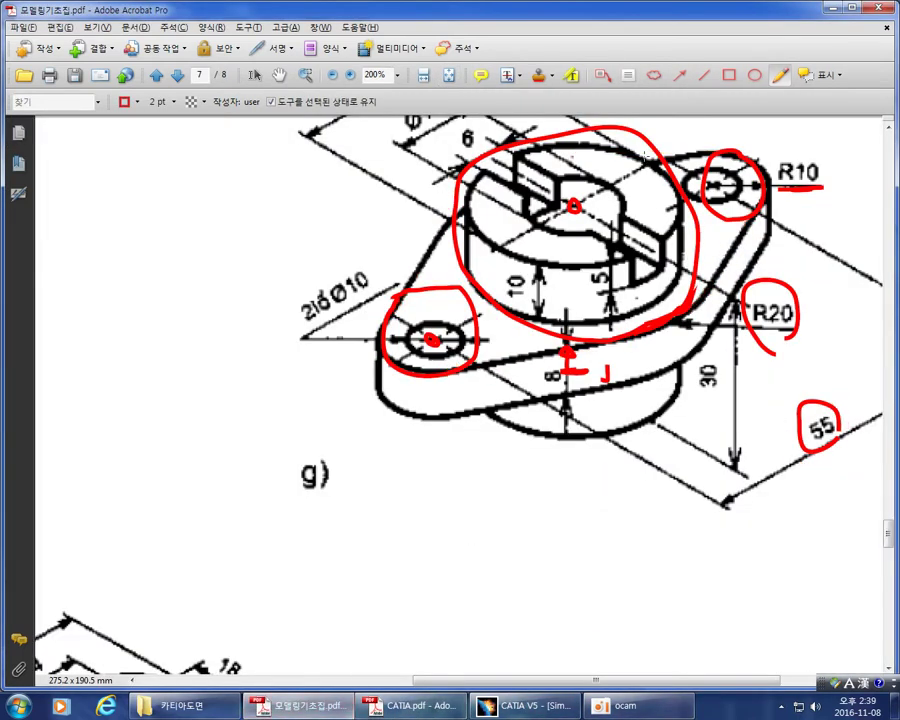
{"action": "key", "text": "ctrl+z"}
{"action": "key", "text": "ctrl+z"}
{"action": "key", "text": "ctrl+z"}
{"action": "key", "text": "ctrl+z"}
{"action": "key", "text": "ctrl+z"}
{"action": "key", "text": "ctrl+z"}
{"action": "key", "text": "ctrl+z"}
Sketch the flange outline with its overlapping circles and a pointer in red, in the blank area beside the part g drawing
{"action": "mouse_move", "coordinate": [367, 223]}
{"action": "left_mouse_down"}
{"action": "mouse_move", "coordinate": [335, 199]}
{"action": "mouse_move", "coordinate": [177, 185]}
{"action": "mouse_move", "coordinate": [94, 235]}
{"action": "mouse_move", "coordinate": [185, 316]}
{"action": "mouse_move", "coordinate": [339, 276]}
{"action": "mouse_move", "coordinate": [367, 223]}
{"action": "mouse_move", "coordinate": [354, 162]}
{"action": "mouse_move", "coordinate": [345, 180]}
{"action": "left_mouse_up"}
{"action": "mouse_move", "coordinate": [145, 212]}
{"action": "left_mouse_down"}
{"action": "mouse_move", "coordinate": [153, 258]}
{"action": "mouse_move", "coordinate": [136, 283]}
{"action": "left_mouse_up"}
{"action": "mouse_move", "coordinate": [197, 191]}
{"action": "left_mouse_down"}
{"action": "mouse_move", "coordinate": [155, 204]}
{"action": "mouse_move", "coordinate": [242, 322]}
{"action": "mouse_move", "coordinate": [229, 170]}
{"action": "left_mouse_up"}
{"action": "mouse_move", "coordinate": [319, 193]}
{"action": "left_mouse_down"}
{"action": "mouse_move", "coordinate": [289, 203]}
{"action": "mouse_move", "coordinate": [299, 245]}
{"action": "left_mouse_up"}
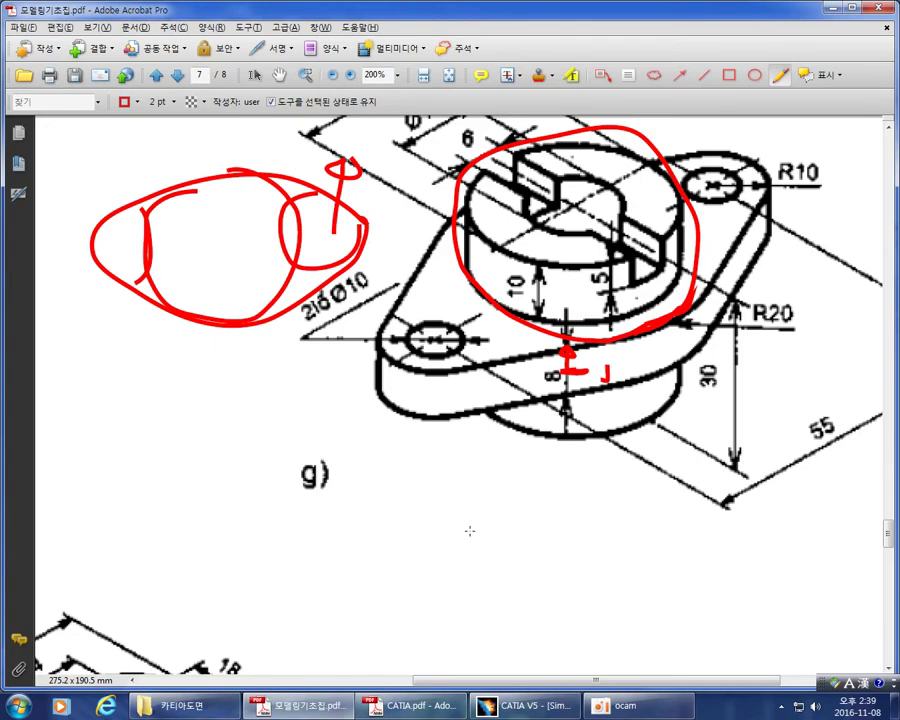
Switch to CATIA and highlight the upper-left tangent line of the flange sketch, then clear the selection
{"action": "key", "text": "alt+Tab"}
{"action": "key", "text": "alt+Tab"}
{"action": "left_click", "coordinate": [503, 708]}
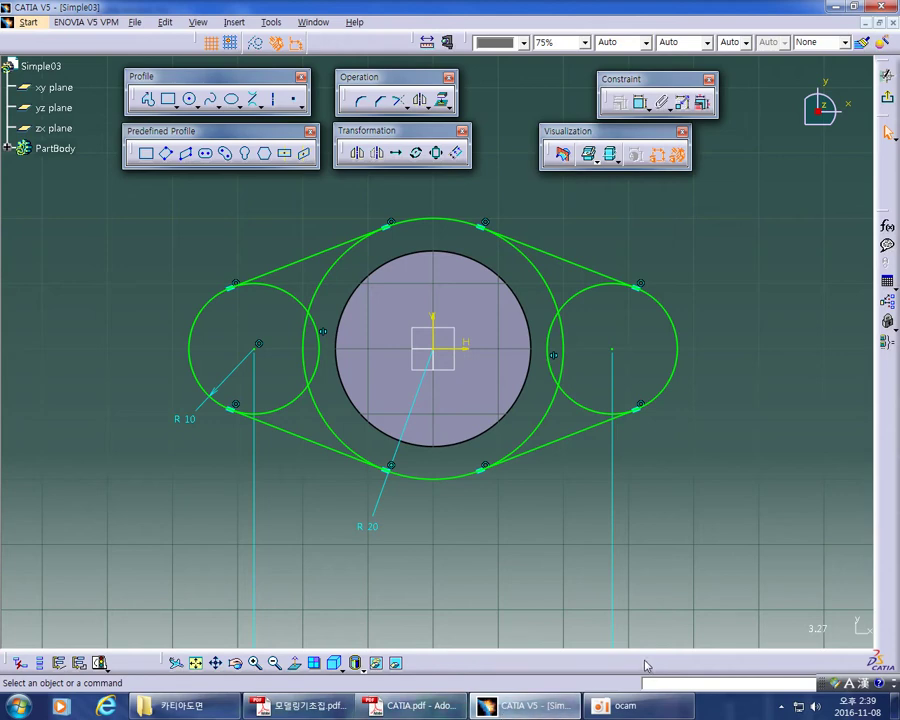
{"action": "middle_click_drag", "start_coordinate": [424, 506], "coordinate": [476, 485]}
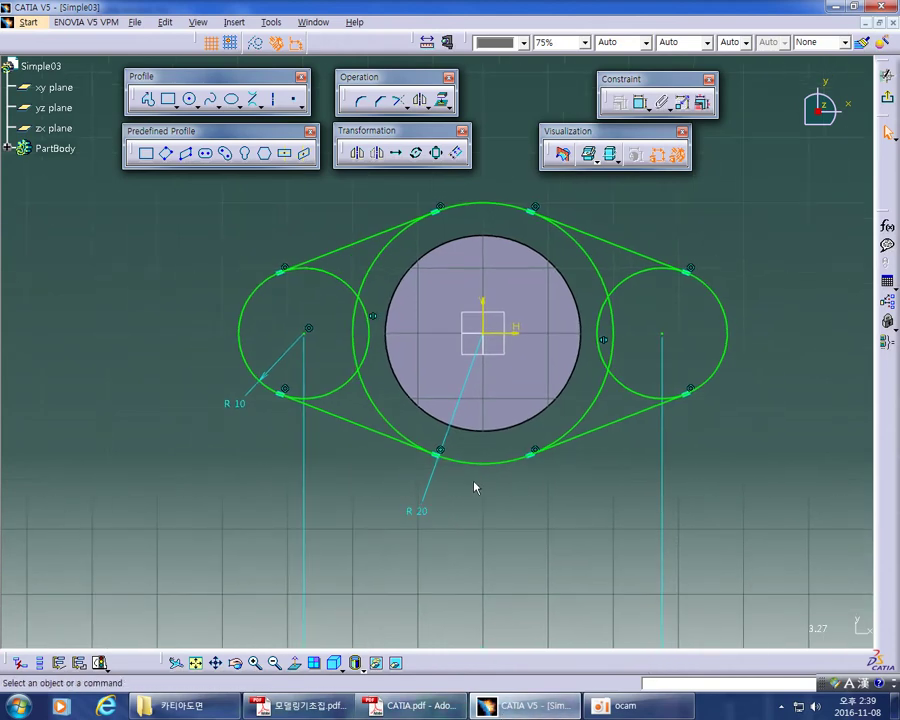
{"action": "left_click", "coordinate": [369, 245]}
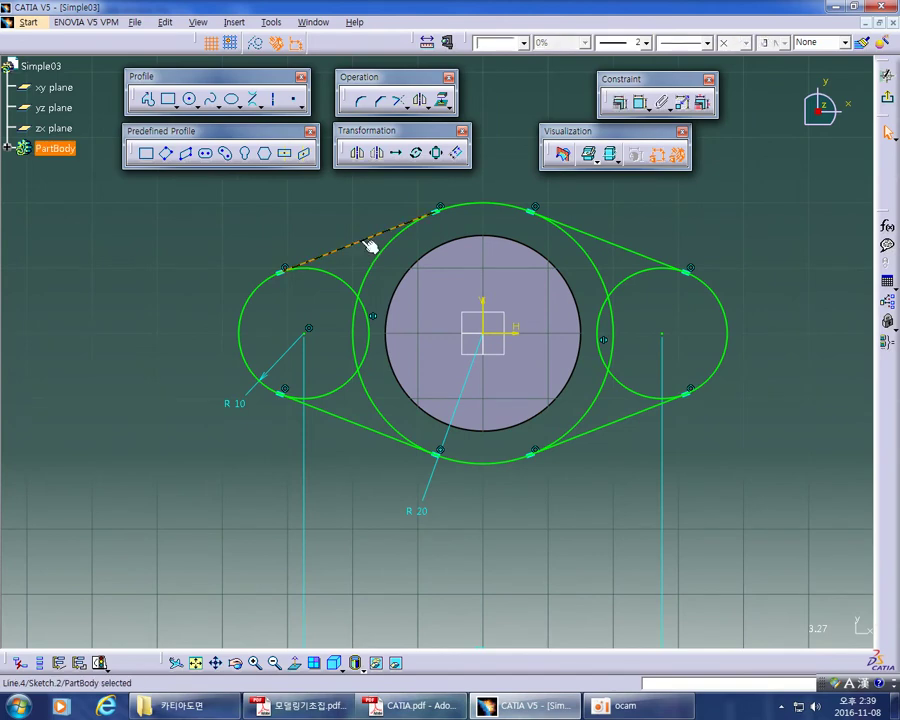
{"action": "left_click", "coordinate": [257, 300]}
{"action": "left_click", "coordinate": [258, 318]}
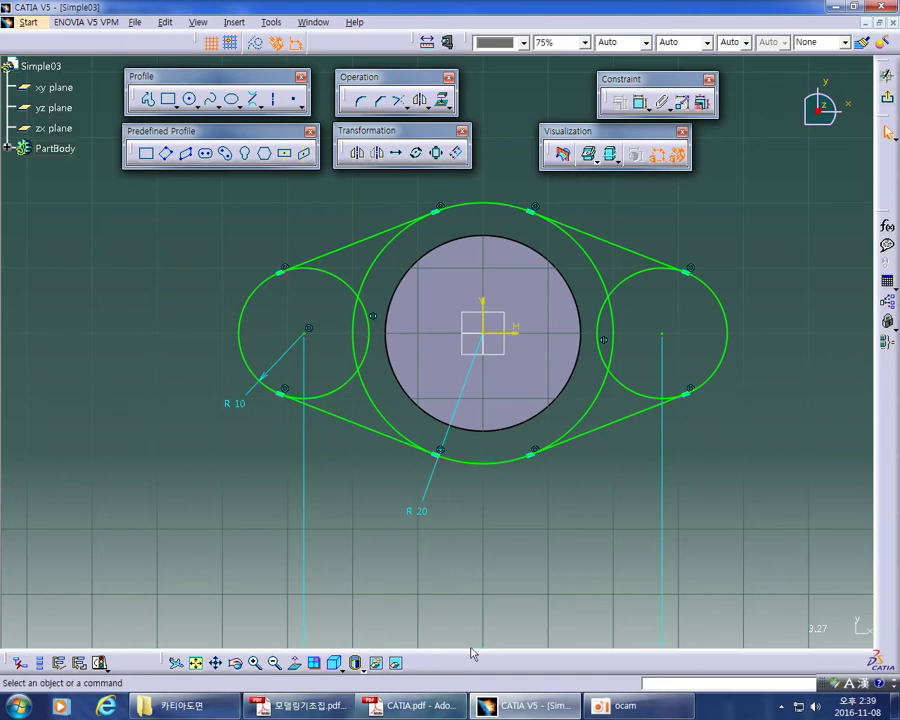
Trim the flange's left circle against its upper and lower tangent lines, keeping only the outer arc
{"action": "left_click", "coordinate": [399, 104]}
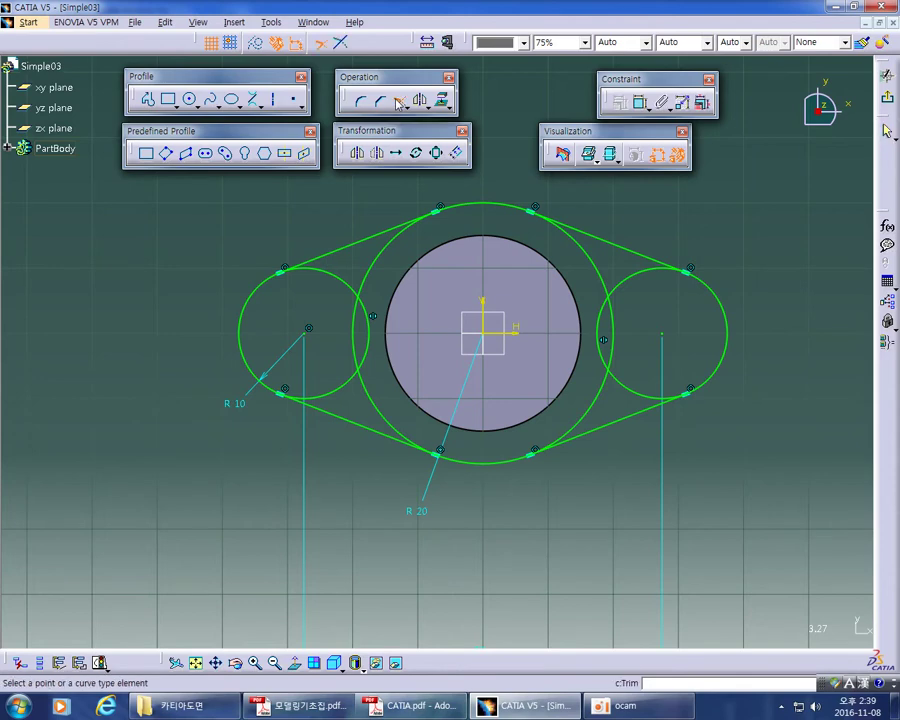
{"action": "mouse_move", "coordinate": [311, 208]}
{"action": "middle_mouse_down"}
{"action": "mouse_move", "coordinate": [376, 243]}
{"action": "mouse_move", "coordinate": [390, 228]}
{"action": "middle_mouse_up"}
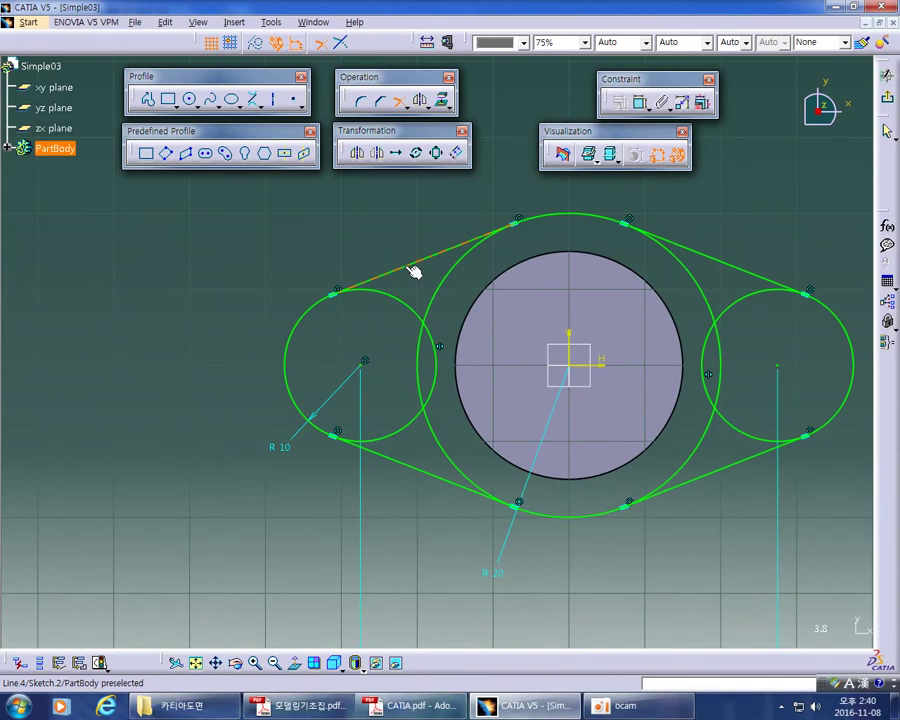
{"action": "left_click", "coordinate": [412, 270]}
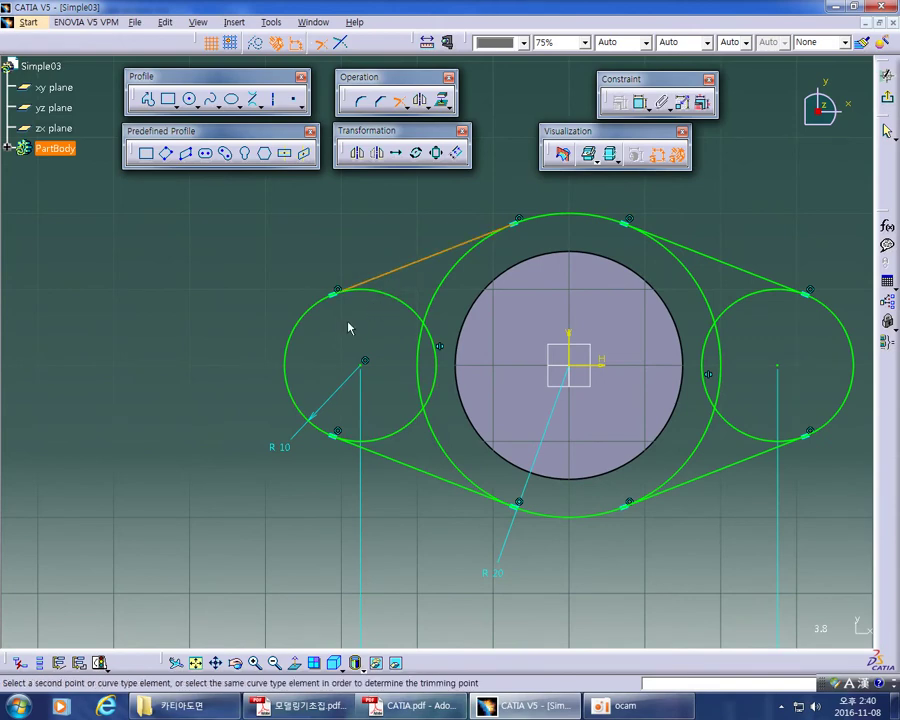
{"action": "left_click", "coordinate": [304, 337]}
{"action": "middle_click_drag", "start_coordinate": [324, 355], "coordinate": [342, 292]}
{"action": "middle_click_drag", "start_coordinate": [424, 260], "coordinate": [400, 211]}
{"action": "left_click", "coordinate": [298, 272]}
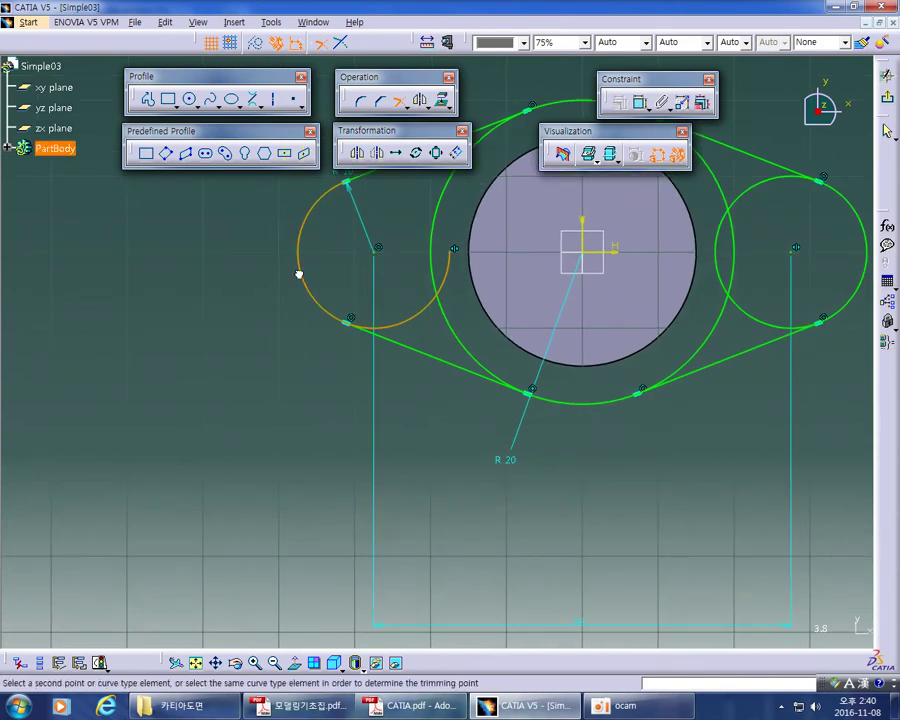
{"action": "left_click", "coordinate": [438, 360]}
{"action": "mouse_move", "coordinate": [429, 396]}
{"action": "middle_mouse_down"}
{"action": "mouse_move", "coordinate": [420, 456]}
{"action": "mouse_move", "coordinate": [408, 463]}
{"action": "middle_mouse_up"}
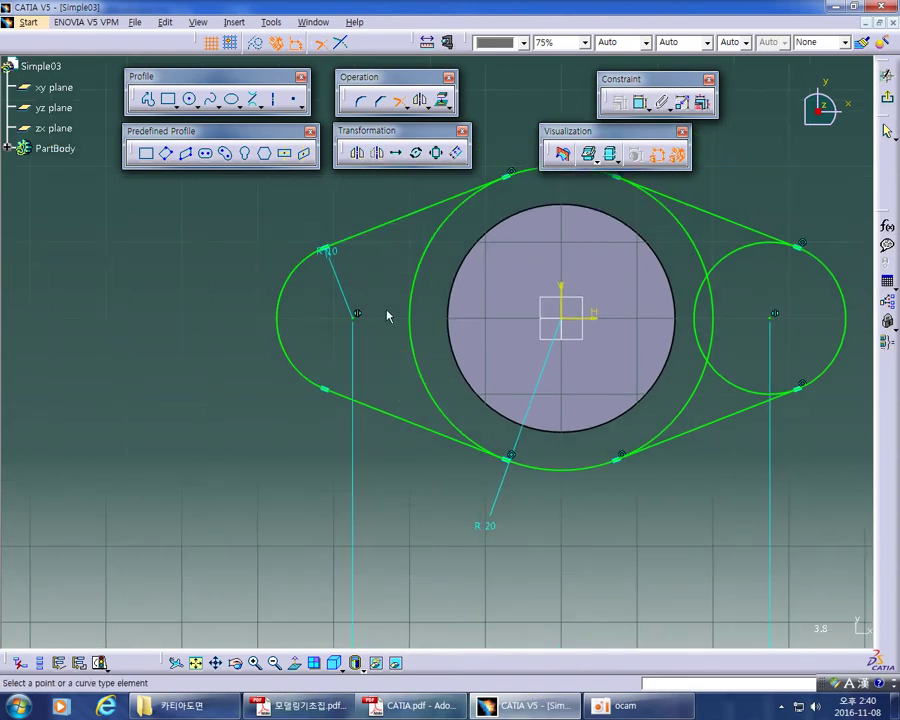
Trim the flange's right circle against its lower and upper tangent lines, keeping only the outer arc
{"action": "middle_click_drag", "start_coordinate": [377, 378], "coordinate": [342, 309]}
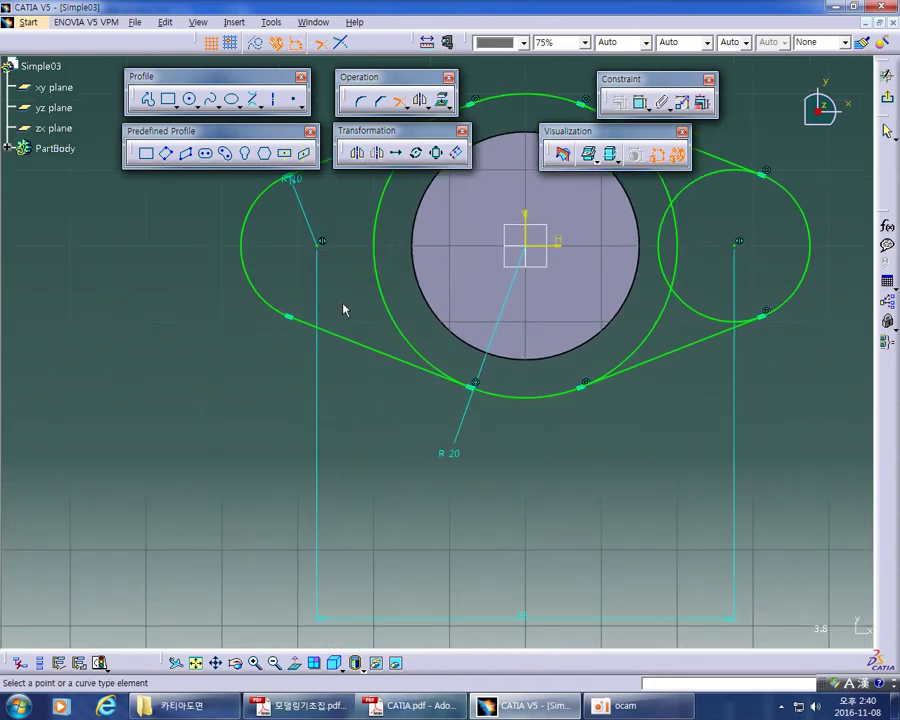
{"action": "middle_click_drag", "start_coordinate": [469, 285], "coordinate": [428, 365]}
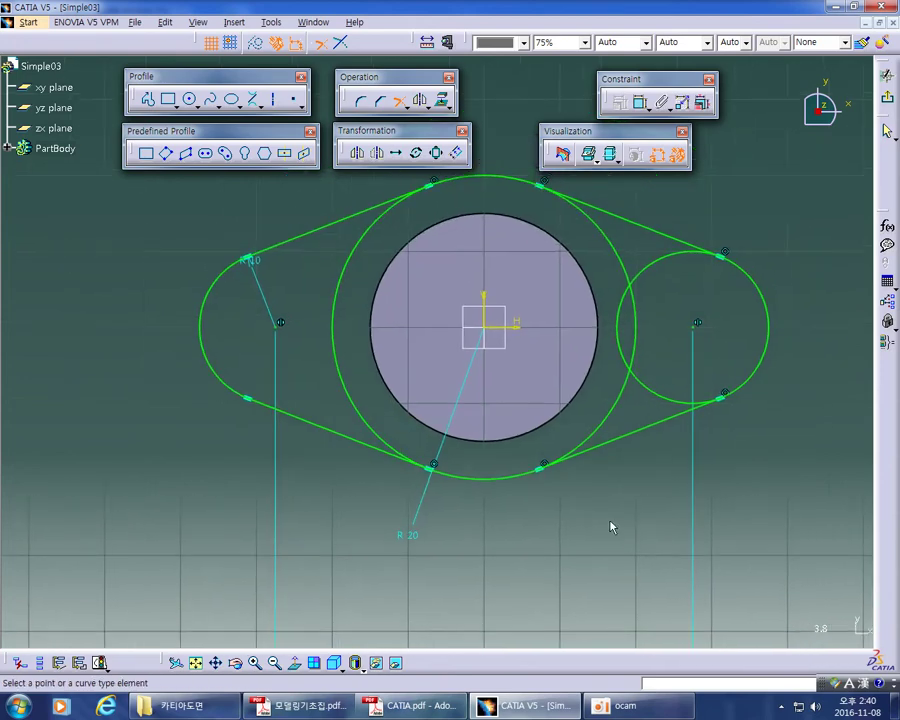
{"action": "mouse_move", "coordinate": [605, 569]}
{"action": "middle_mouse_down"}
{"action": "mouse_move", "coordinate": [599, 559]}
{"action": "mouse_move", "coordinate": [416, 524]}
{"action": "middle_mouse_up"}
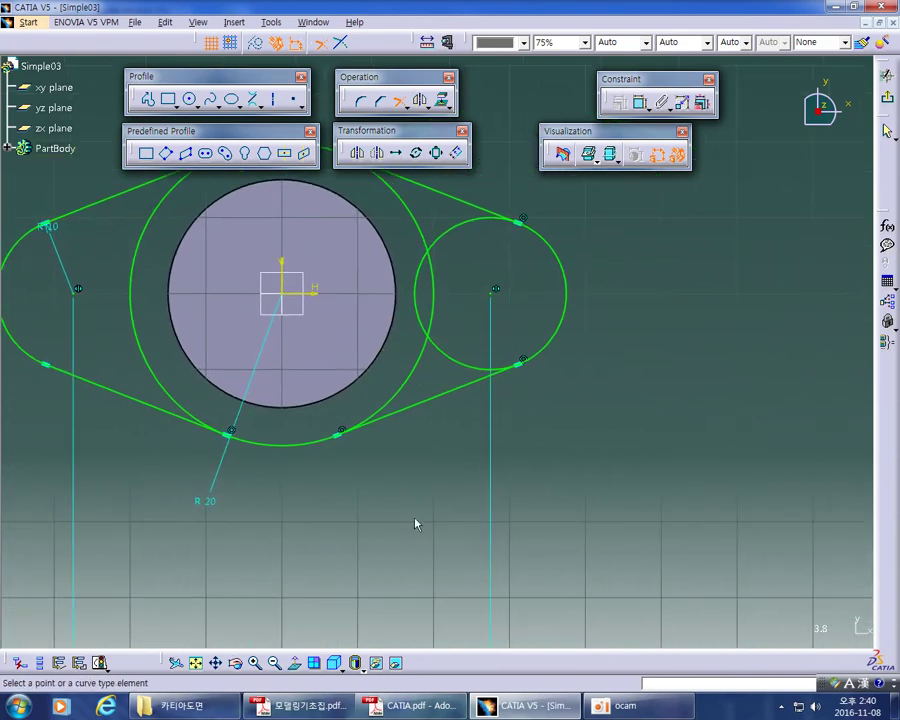
{"action": "left_click", "coordinate": [437, 399]}
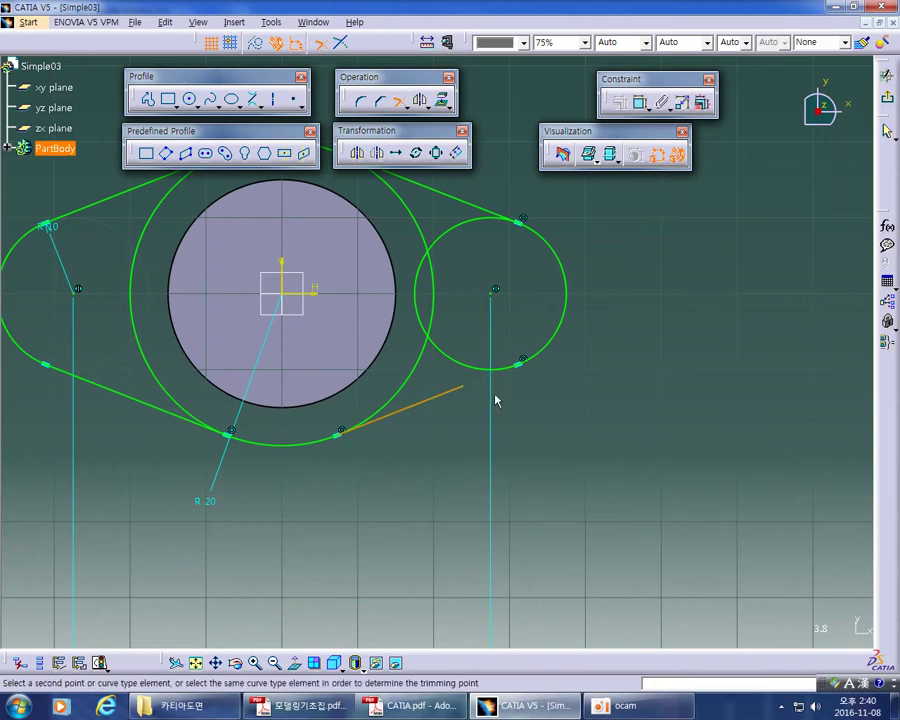
{"action": "left_click", "coordinate": [560, 333]}
{"action": "middle_click_drag", "start_coordinate": [587, 368], "coordinate": [660, 478]}
{"action": "left_click", "coordinate": [640, 377]}
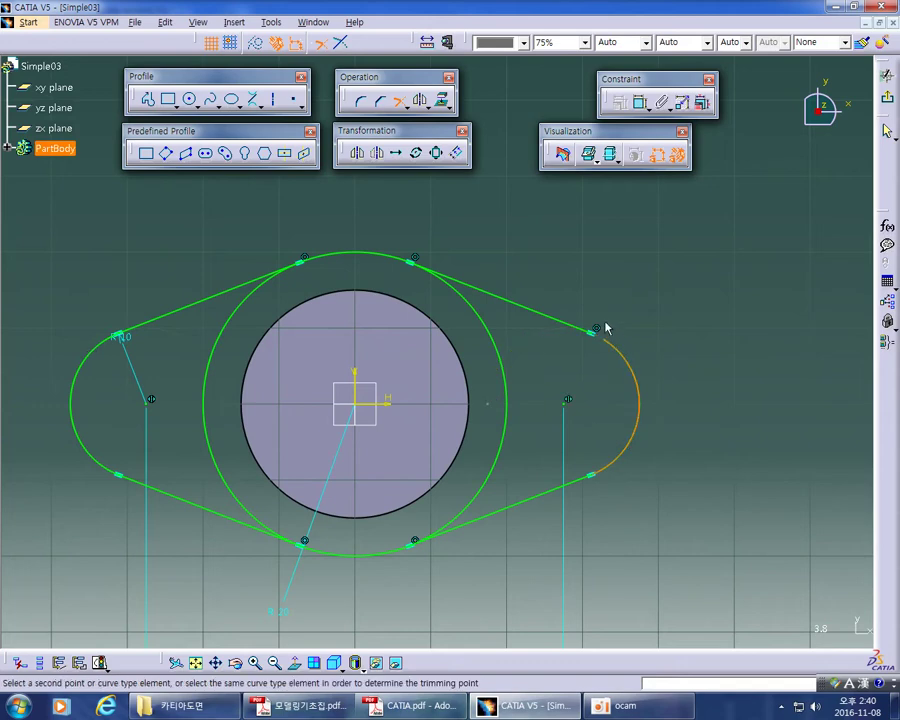
{"action": "left_click", "coordinate": [521, 307]}
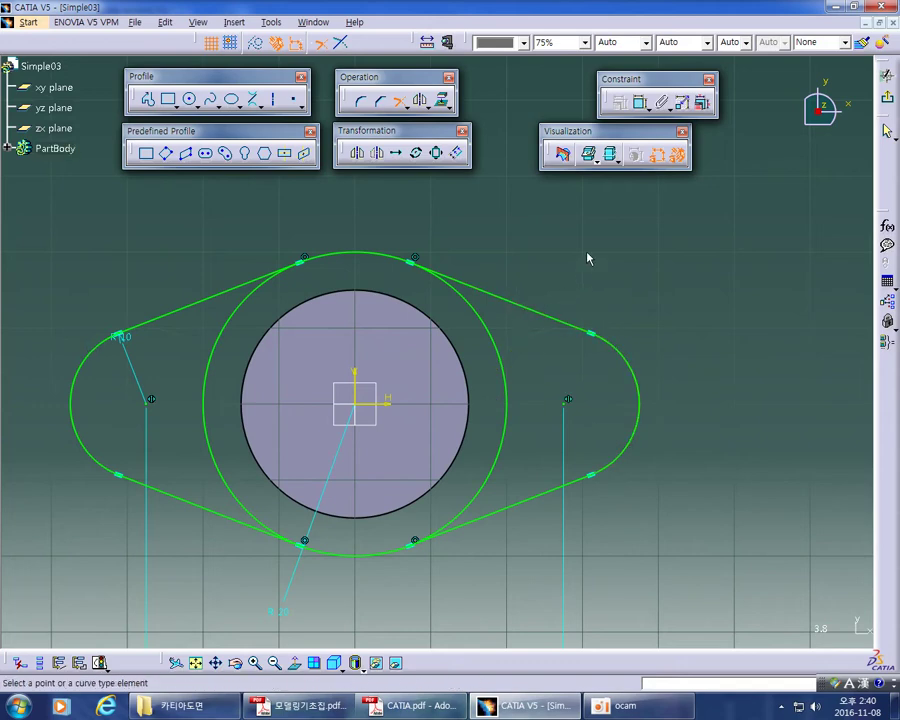
{"action": "left_click", "coordinate": [401, 101]}
{"action": "left_click", "coordinate": [401, 101]}
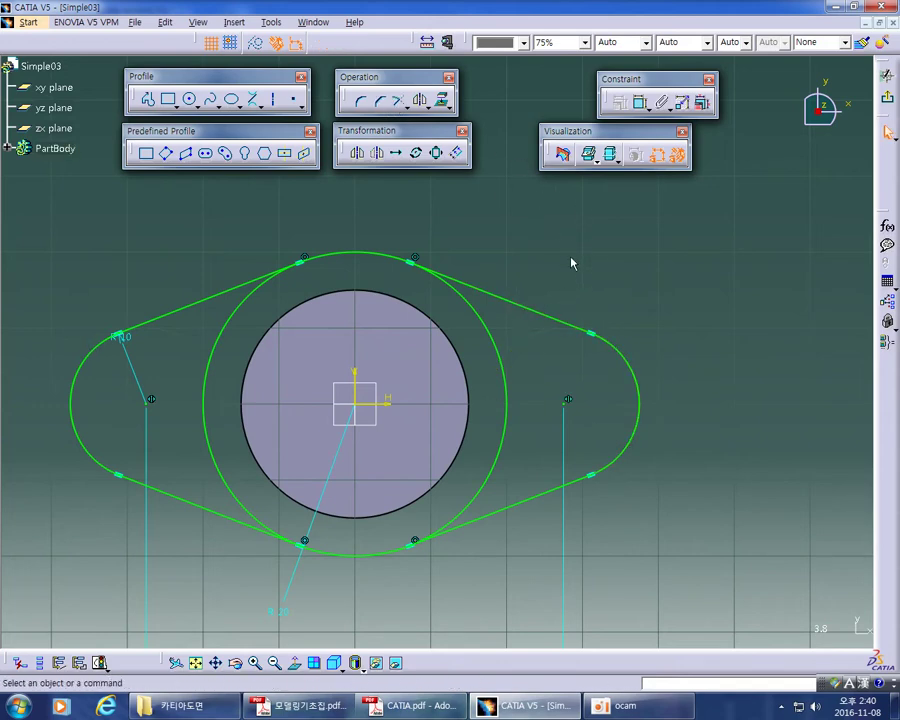
Remove the left and right portions of the large R20 circle between the tangent lines with Quick Trim
{"action": "middle_click_drag", "start_coordinate": [516, 284], "coordinate": [574, 252]}
{"action": "middle_click_drag", "start_coordinate": [482, 544], "coordinate": [520, 516]}
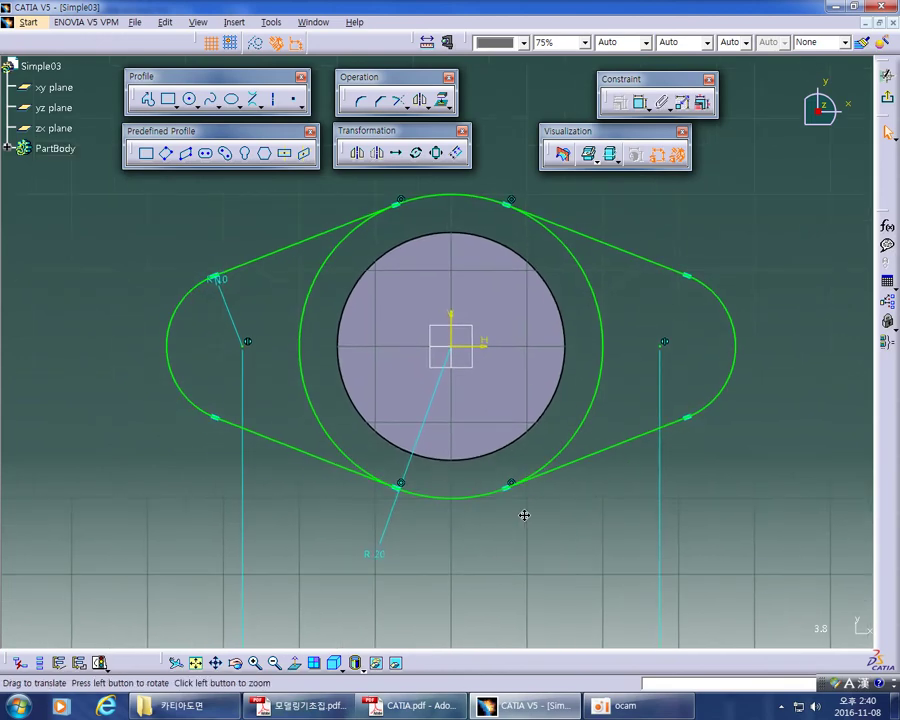
{"action": "left_click", "coordinate": [328, 458]}
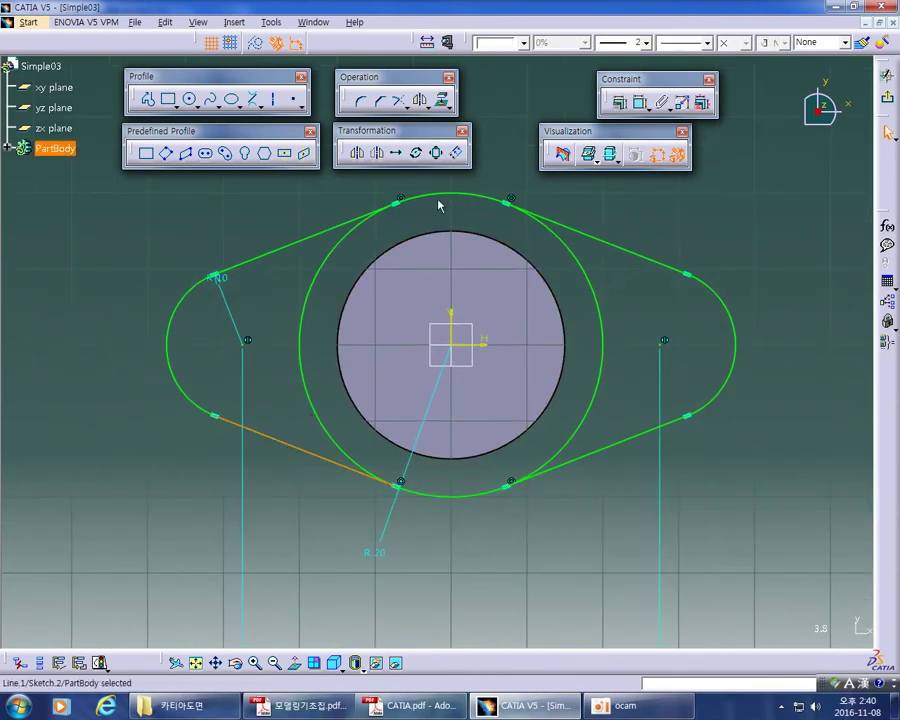
{"action": "left_click", "coordinate": [482, 223]}
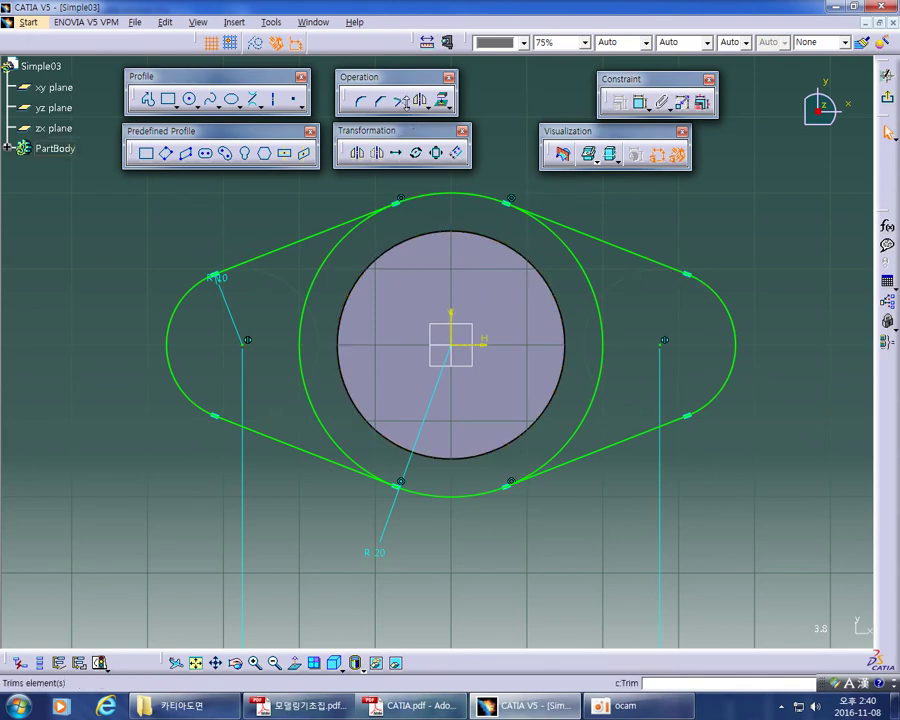
{"action": "left_click", "coordinate": [406, 104]}
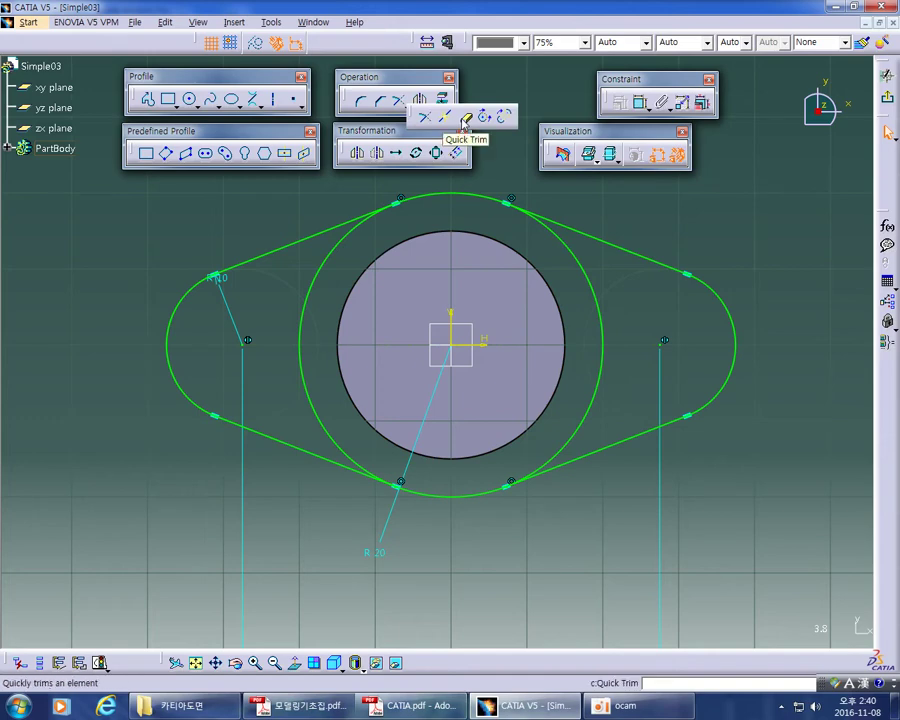
{"action": "left_click", "coordinate": [465, 120]}
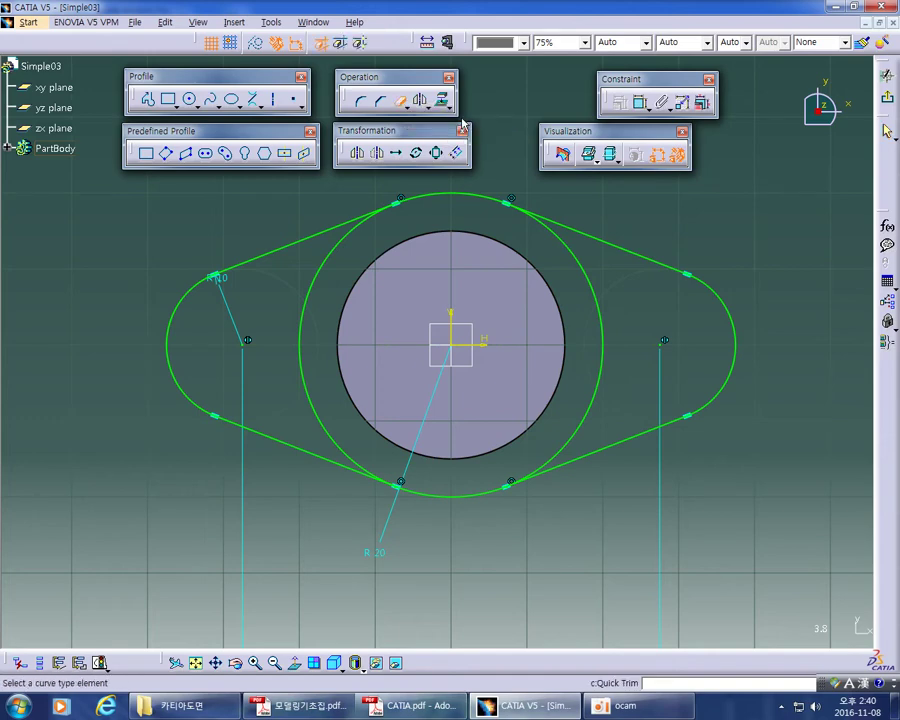
{"action": "left_click", "coordinate": [317, 293]}
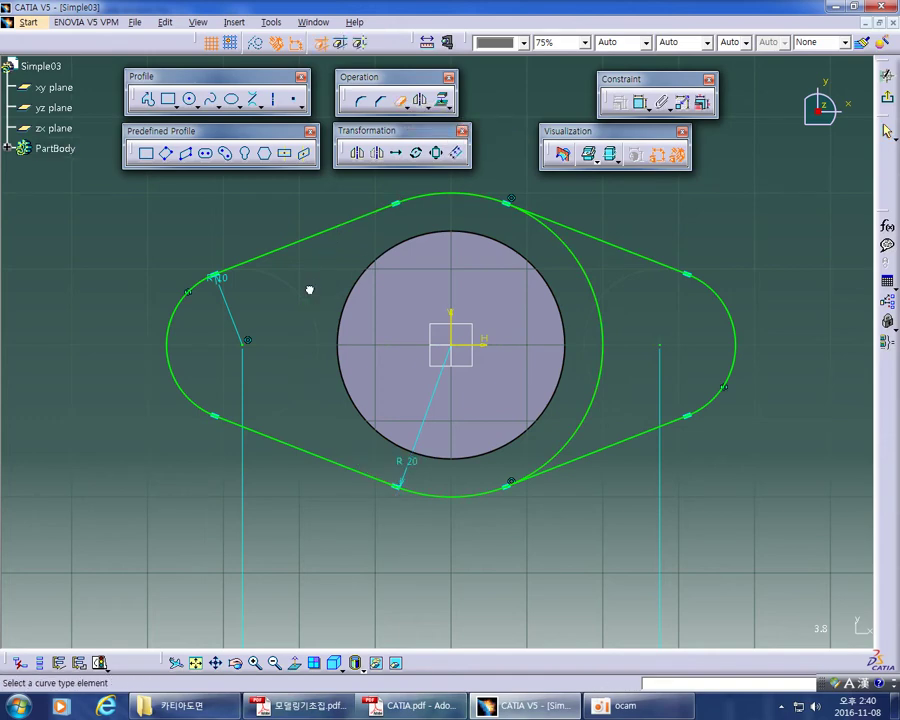
{"action": "left_click", "coordinate": [585, 268]}
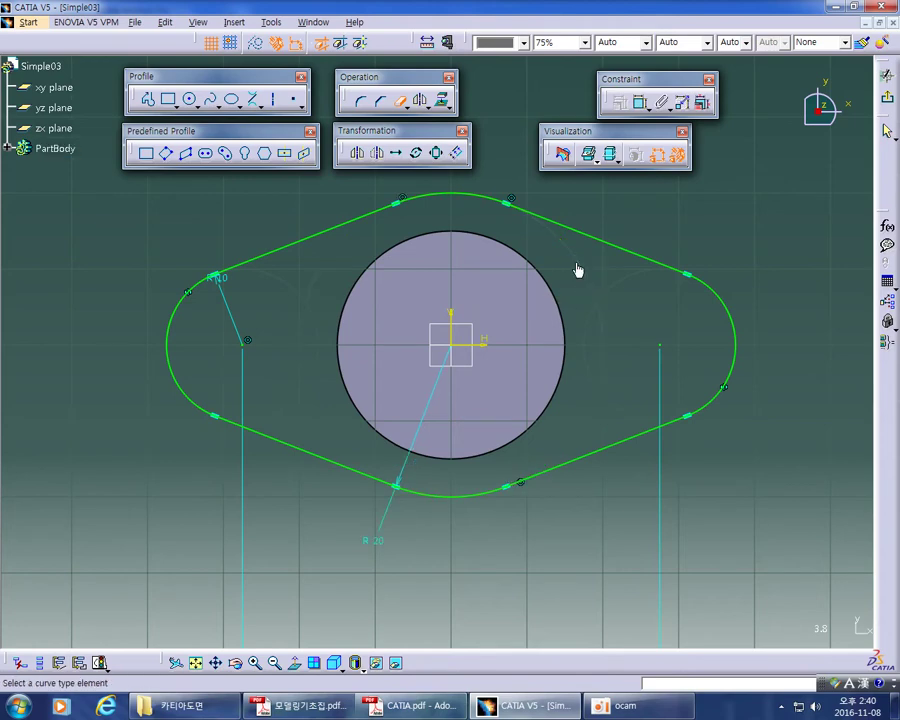
{"action": "left_click", "coordinate": [402, 104]}
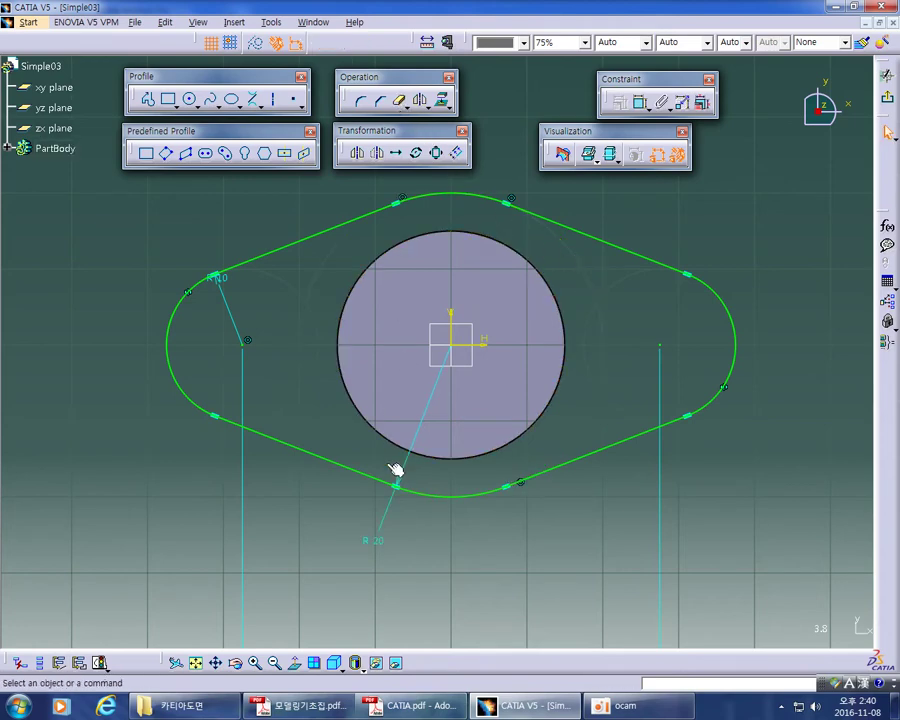
Reposition the R20 dimension at the bottom arc, R10 outside the upper-left arc, and 55 closer below the flange
{"action": "left_click_drag", "start_coordinate": [396, 514], "coordinate": [437, 488]}
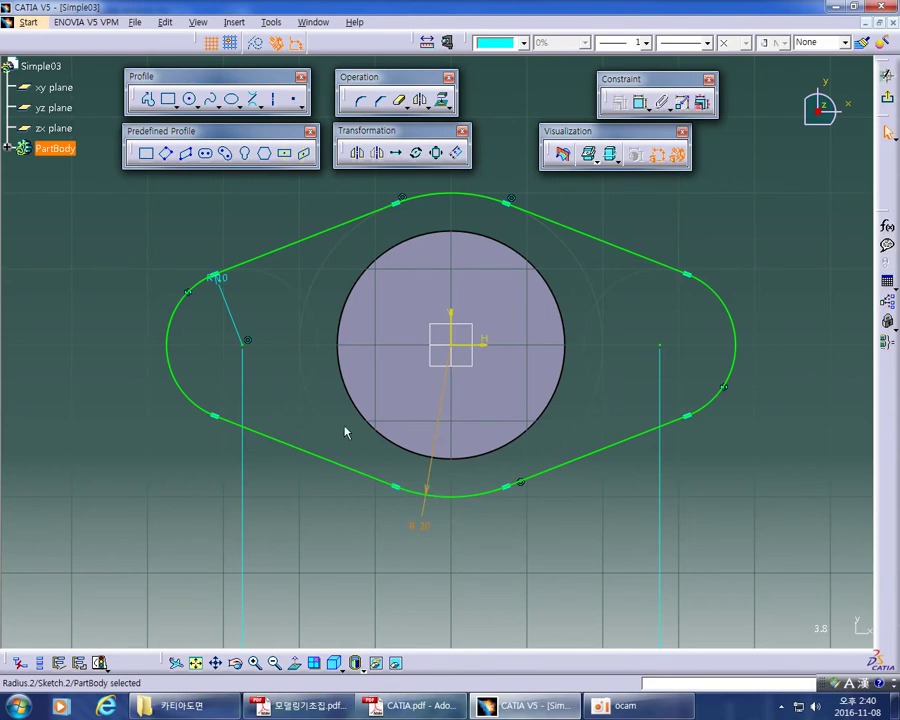
{"action": "left_click_drag", "start_coordinate": [238, 316], "coordinate": [197, 344]}
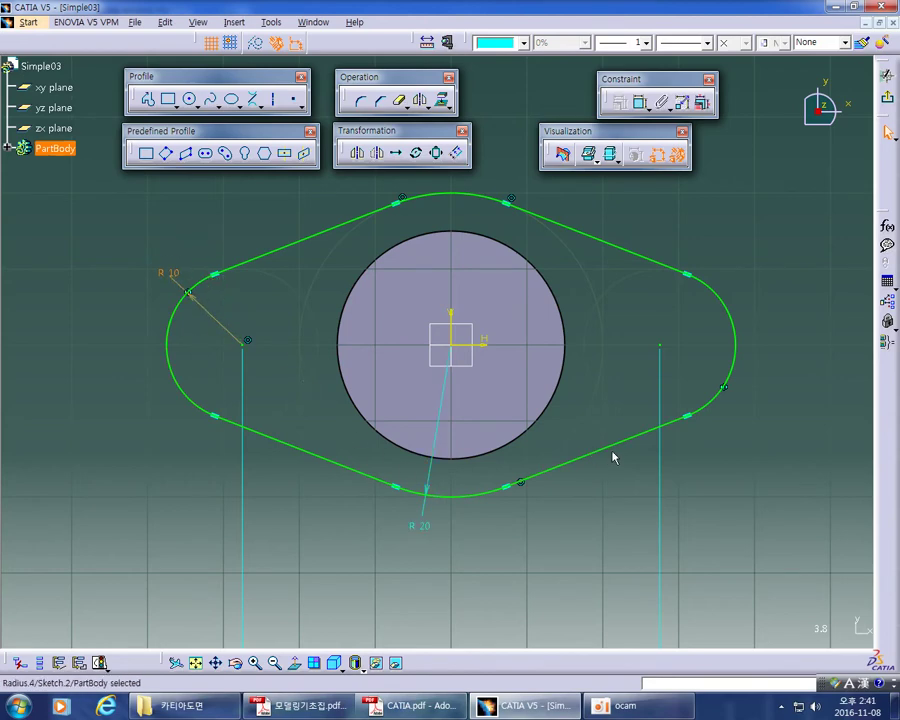
{"action": "mouse_move", "coordinate": [717, 482]}
{"action": "middle_mouse_down"}
{"action": "mouse_move", "coordinate": [715, 420]}
{"action": "mouse_move", "coordinate": [716, 462]}
{"action": "middle_mouse_up"}
{"action": "left_click_drag", "start_coordinate": [526, 571], "coordinate": [528, 484]}
{"action": "left_click", "coordinate": [683, 469]}
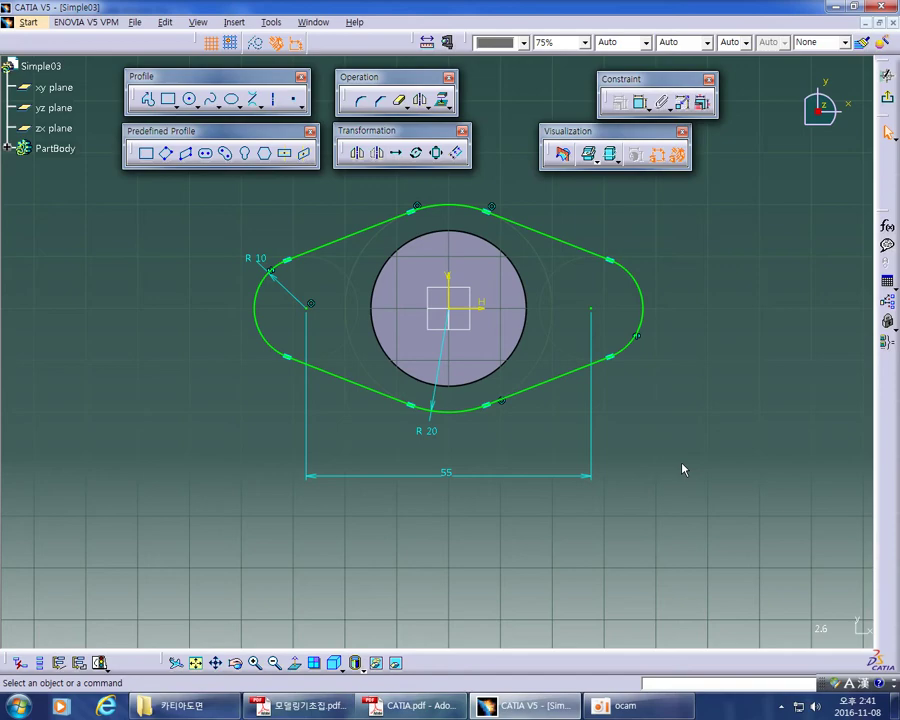
Switch to 모델링기초집.pdf, circle the flange's left hole in red on the part g drawing, and return to CATIA
{"action": "key", "text": "alt+Tab"}
{"action": "mouse_move", "coordinate": [429, 325]}
{"action": "left_mouse_down"}
{"action": "mouse_move", "coordinate": [455, 329]}
{"action": "mouse_move", "coordinate": [415, 322]}
{"action": "left_mouse_up"}
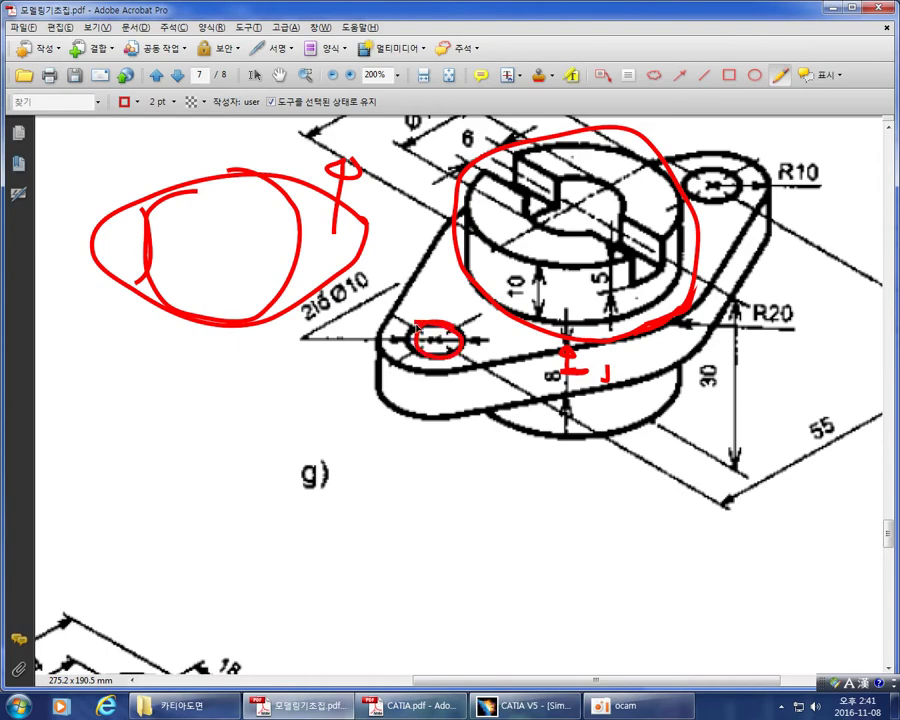
{"action": "key", "text": "alt+Tab"}
Draw a circle of about 4.5 mm radius centred on the flange's left arc centre and dimension its radius
{"action": "mouse_move", "coordinate": [502, 441]}
{"action": "middle_mouse_down"}
{"action": "mouse_move", "coordinate": [575, 452]}
{"action": "mouse_move", "coordinate": [562, 412]}
{"action": "middle_mouse_up"}
{"action": "left_click", "coordinate": [575, 452]}
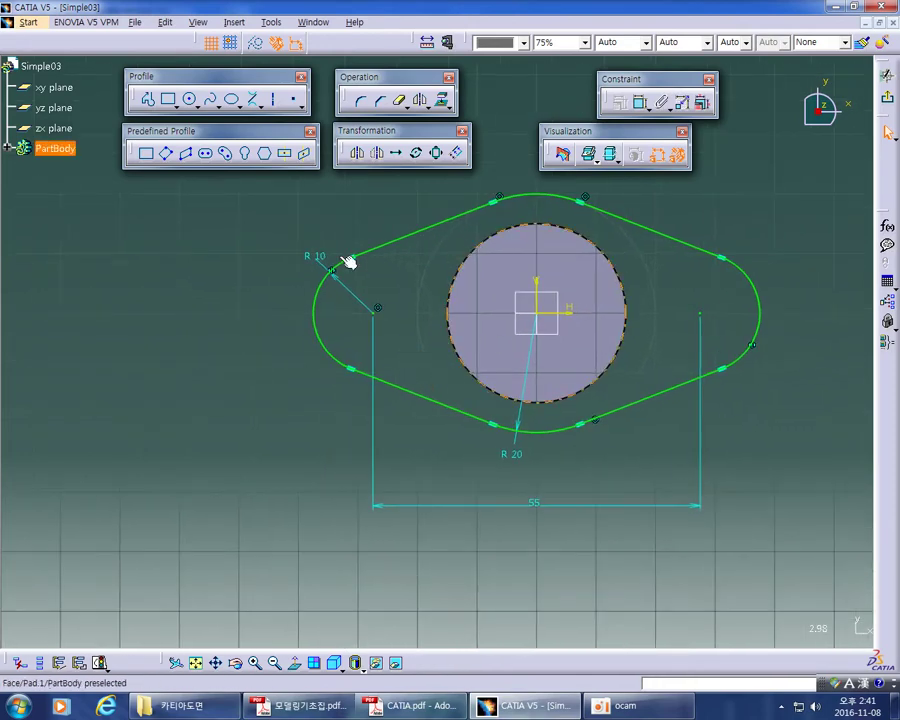
{"action": "left_click", "coordinate": [190, 100]}
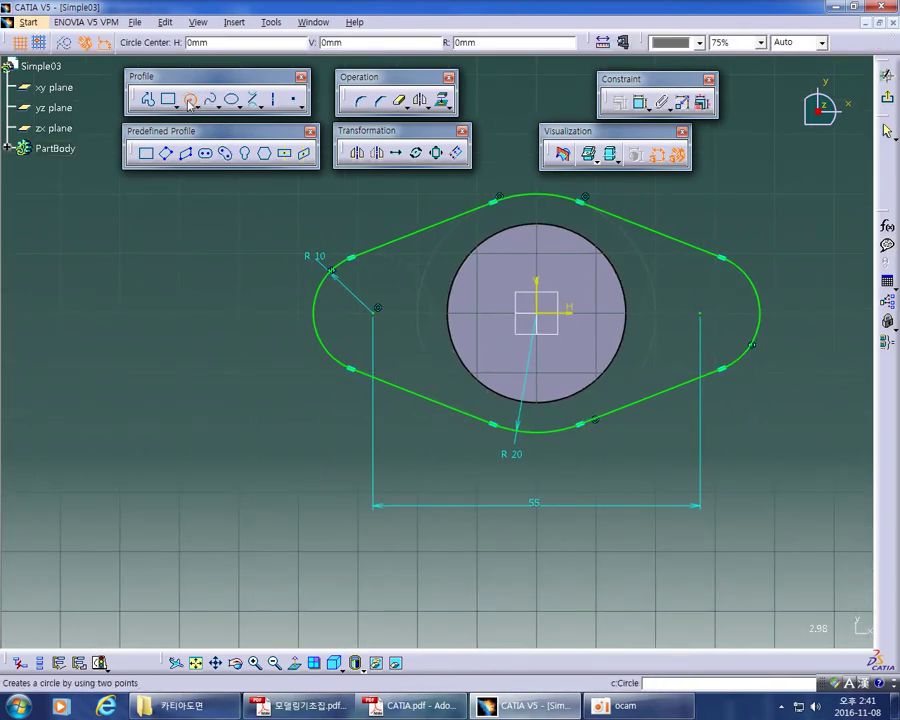
{"action": "left_click", "coordinate": [378, 307]}
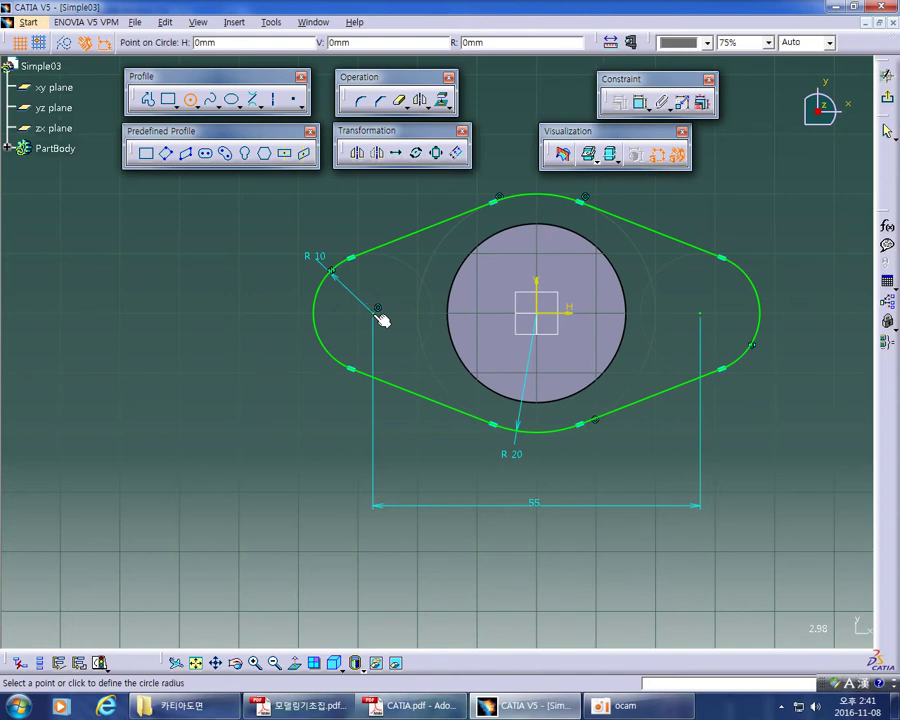
{"action": "left_click", "coordinate": [387, 291]}
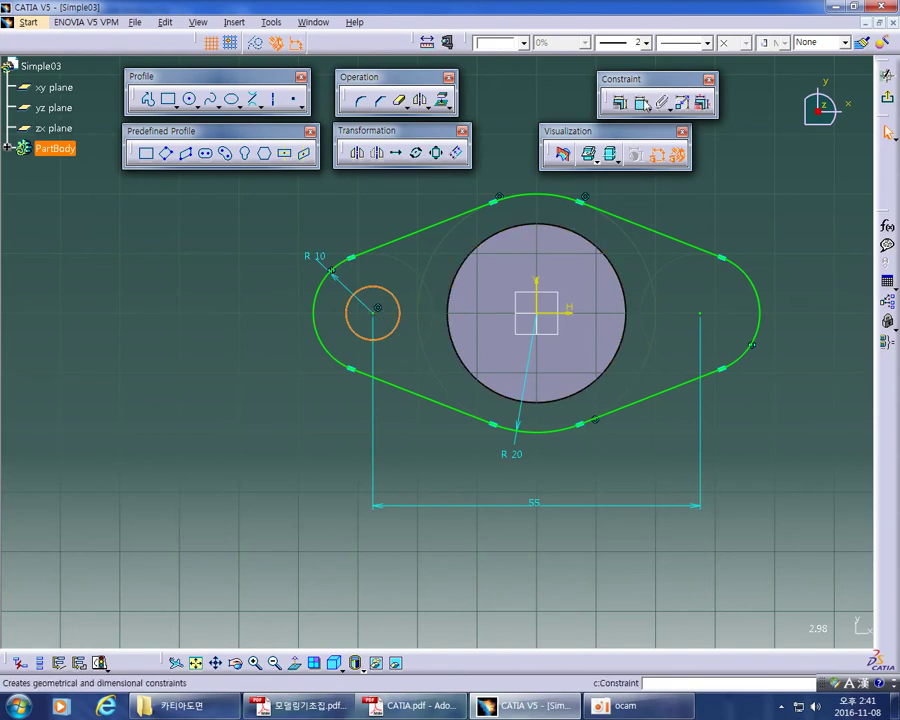
{"action": "left_click", "coordinate": [641, 101]}
{"action": "left_click", "coordinate": [393, 270]}
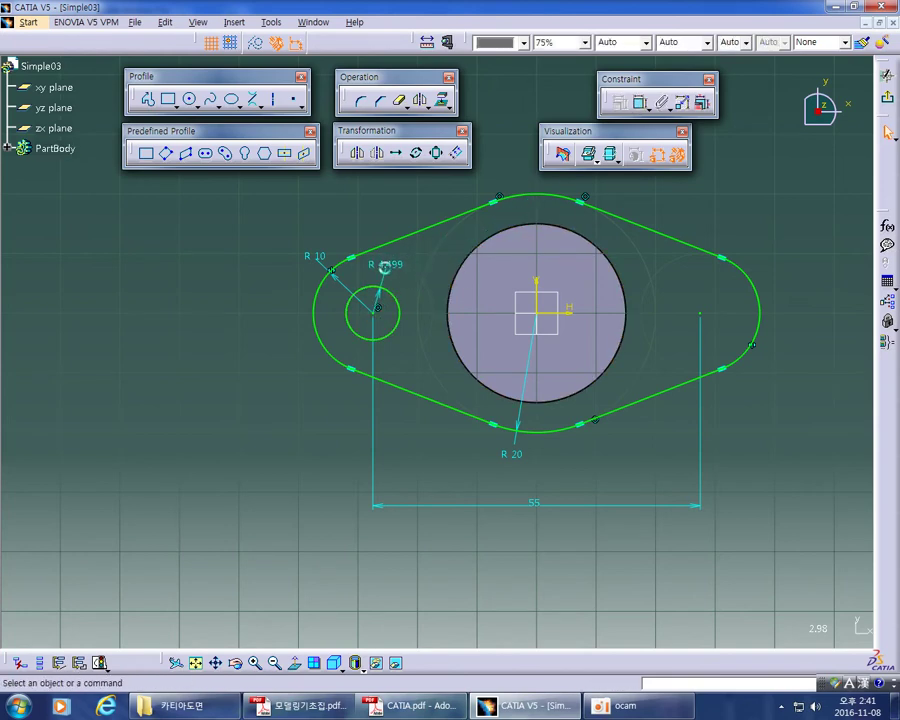
Switch to 모델링기초집.pdf, underline the Ø10 hole callout of part g in red, and undo the marks
{"action": "key", "text": "alt+Tab"}
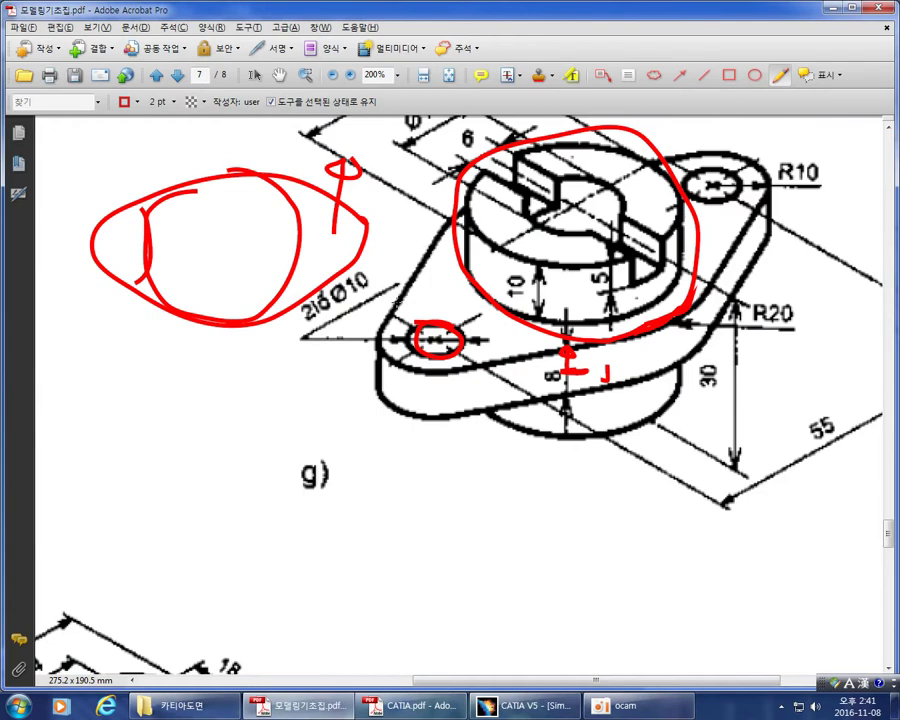
{"action": "left_click_drag", "start_coordinate": [396, 289], "coordinate": [345, 311]}
{"action": "scroll", "coordinate": [310, 307], "scroll_direction": "up", "scroll_amount": 1, "text": "ctrl"}
{"action": "mouse_move", "coordinate": [311, 332]}
{"action": "left_mouse_down"}
{"action": "mouse_move", "coordinate": [338, 298]}
{"action": "mouse_move", "coordinate": [302, 276]}
{"action": "mouse_move", "coordinate": [283, 314]}
{"action": "left_mouse_up"}
{"action": "key", "text": "ctrl+z"}
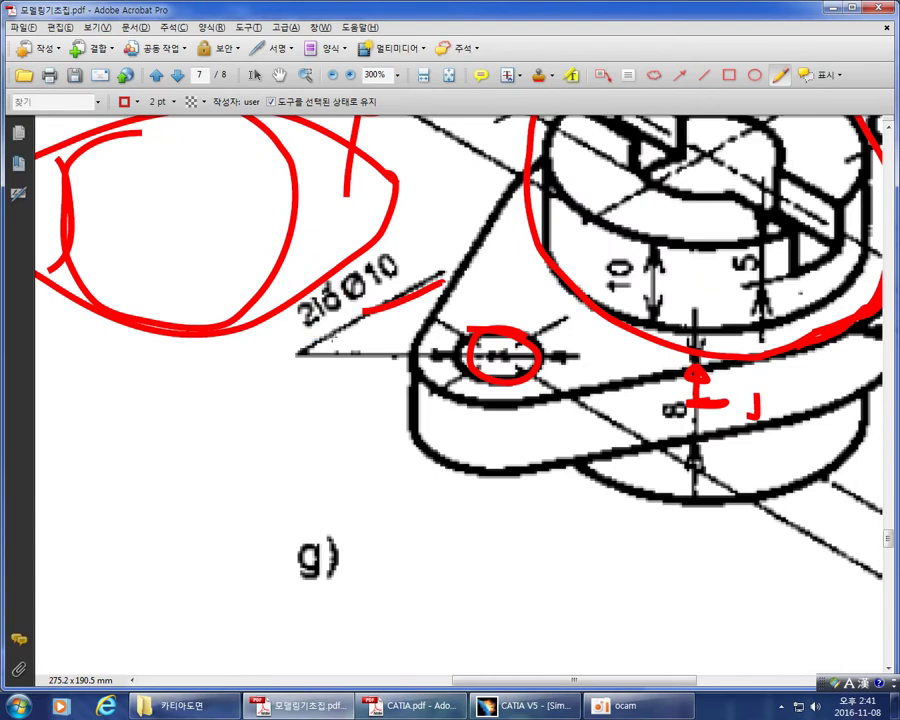
{"action": "scroll", "coordinate": [335, 350], "scroll_direction": "down", "scroll_amount": 2, "text": "ctrl"}
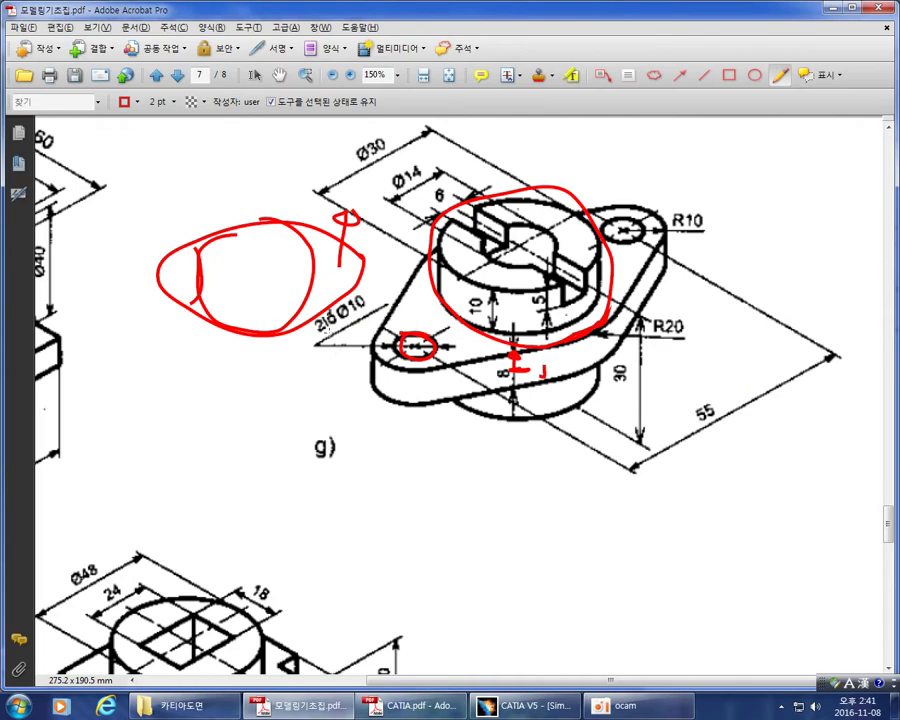
Add further red strokes around the Ø10 hole callout, undo them, and switch back to CATIA
{"action": "scroll", "coordinate": [325, 325], "scroll_direction": "up", "scroll_amount": 1, "text": "ctrl"}
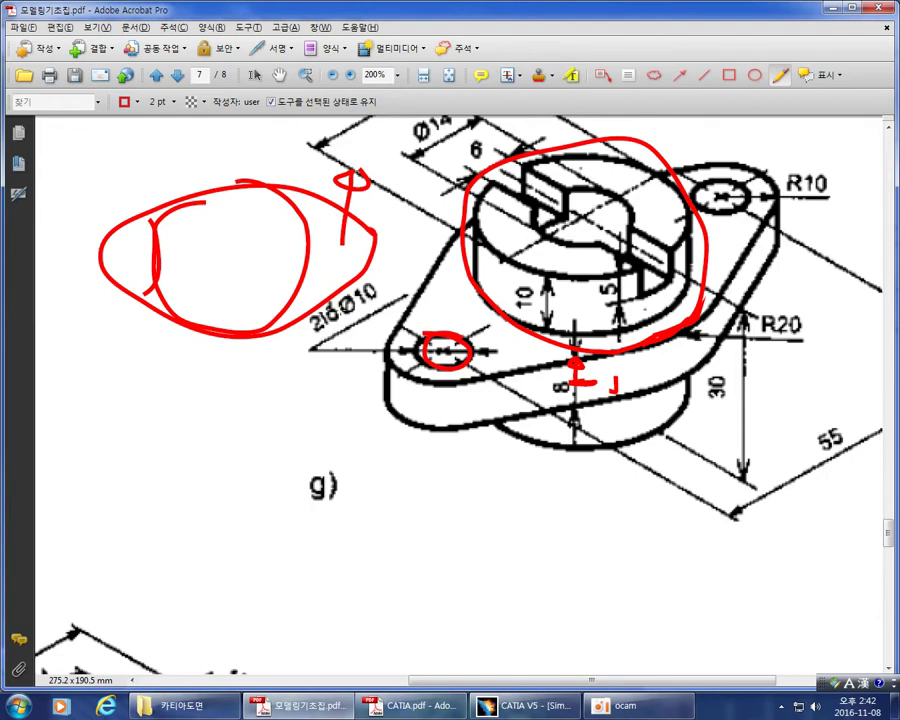
{"action": "mouse_move", "coordinate": [305, 316]}
{"action": "left_mouse_down"}
{"action": "mouse_move", "coordinate": [316, 328]}
{"action": "mouse_move", "coordinate": [305, 298]}
{"action": "left_mouse_up"}
{"action": "left_click_drag", "start_coordinate": [306, 354], "coordinate": [317, 345]}
{"action": "mouse_move", "coordinate": [310, 333]}
{"action": "left_mouse_down"}
{"action": "mouse_move", "coordinate": [347, 312]}
{"action": "mouse_move", "coordinate": [346, 330]}
{"action": "mouse_move", "coordinate": [308, 320]}
{"action": "mouse_move", "coordinate": [334, 307]}
{"action": "mouse_move", "coordinate": [360, 274]}
{"action": "mouse_move", "coordinate": [360, 289]}
{"action": "left_mouse_up"}
{"action": "key", "text": "ctrl+z"}
{"action": "key", "text": "ctrl+z"}
{"action": "key", "text": "ctrl+z"}
{"action": "key", "text": "ctrl+z"}
{"action": "key", "text": "ctrl+z"}
{"action": "key", "text": "ctrl+z"}
{"action": "key", "text": "ctrl+z"}
{"action": "key", "text": "ctrl+z"}
{"action": "key", "text": "ctrl+z"}
{"action": "key", "text": "ctrl+z"}
{"action": "key", "text": "ctrl+z"}
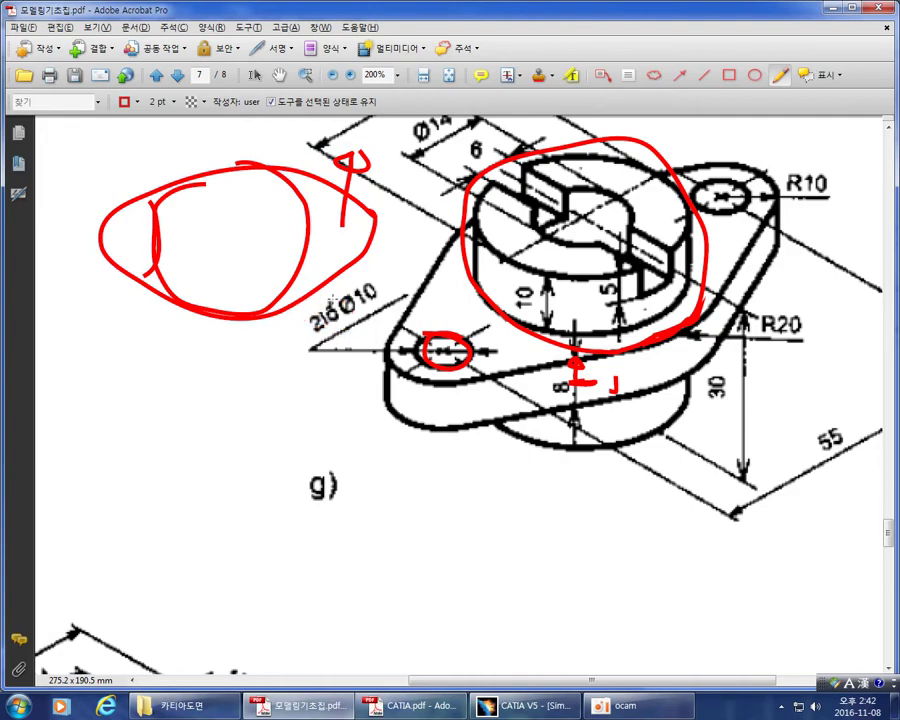
{"action": "key", "text": "alt+Tab"}
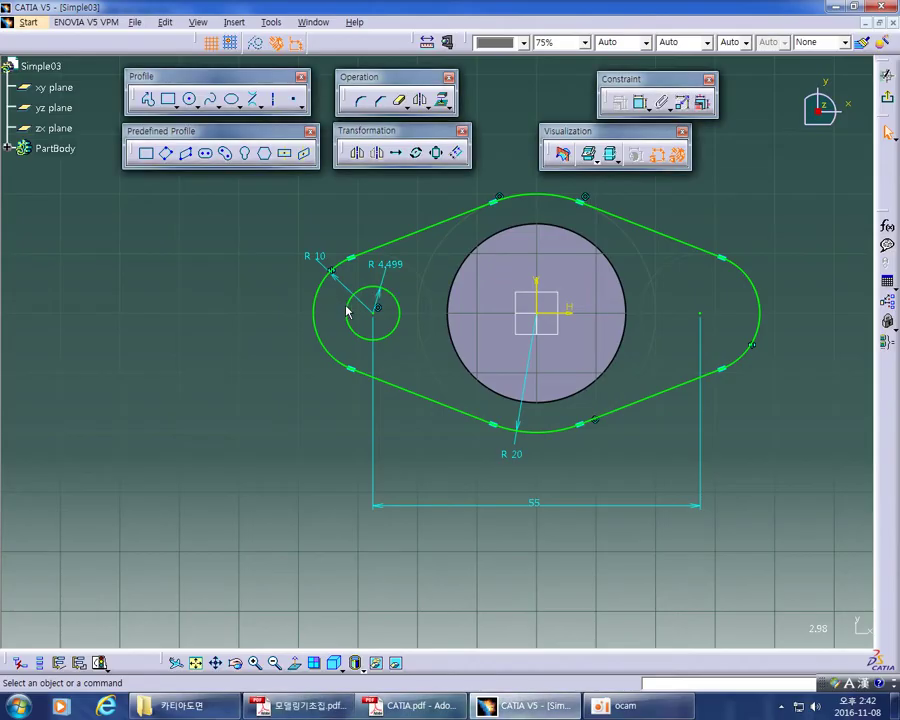
Change the left hole circle's radius dimension to a diameter dimension and set it to 10 mm
{"action": "double_click", "coordinate": [390, 268]}
{"action": "left_click", "coordinate": [620, 325]}
{"action": "left_click", "coordinate": [619, 349]}
{"action": "double_click", "coordinate": [628, 289]}
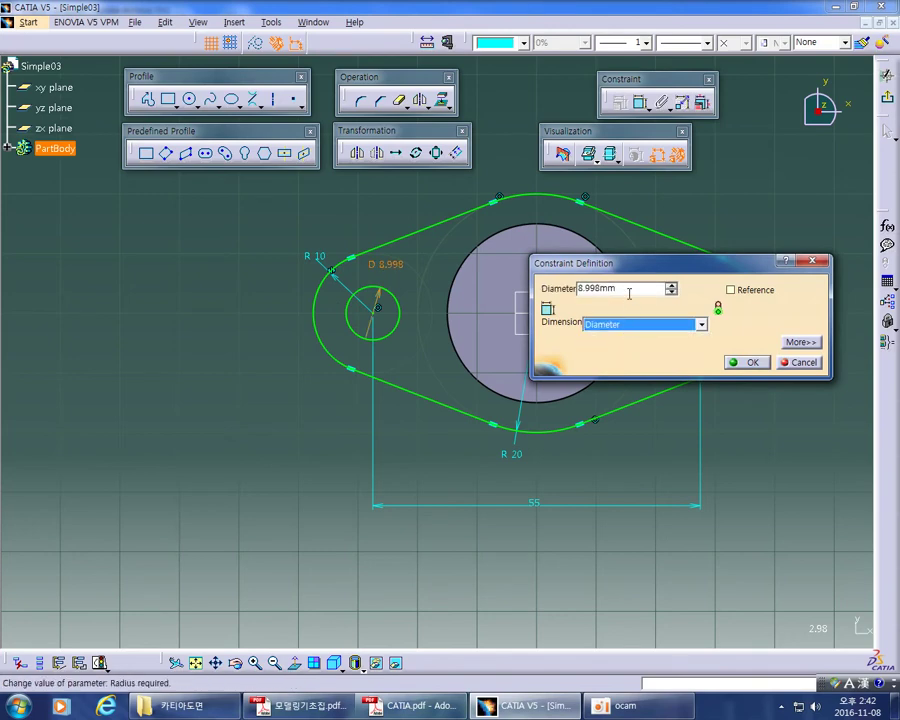
{"action": "type", "text": "10"}
{"action": "key", "text": "Return"}
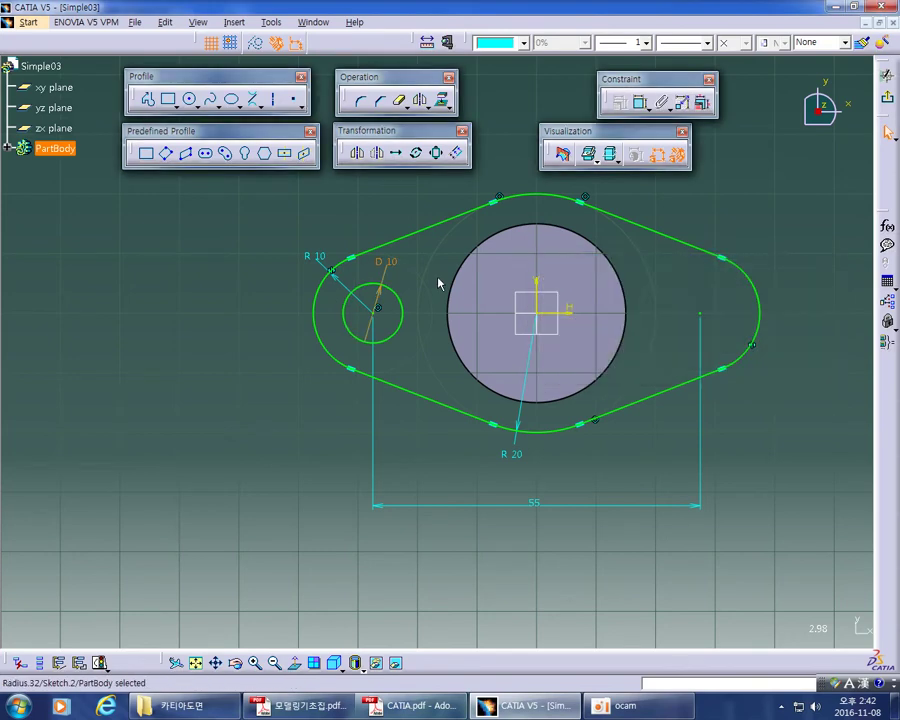
{"action": "left_click", "coordinate": [426, 266]}
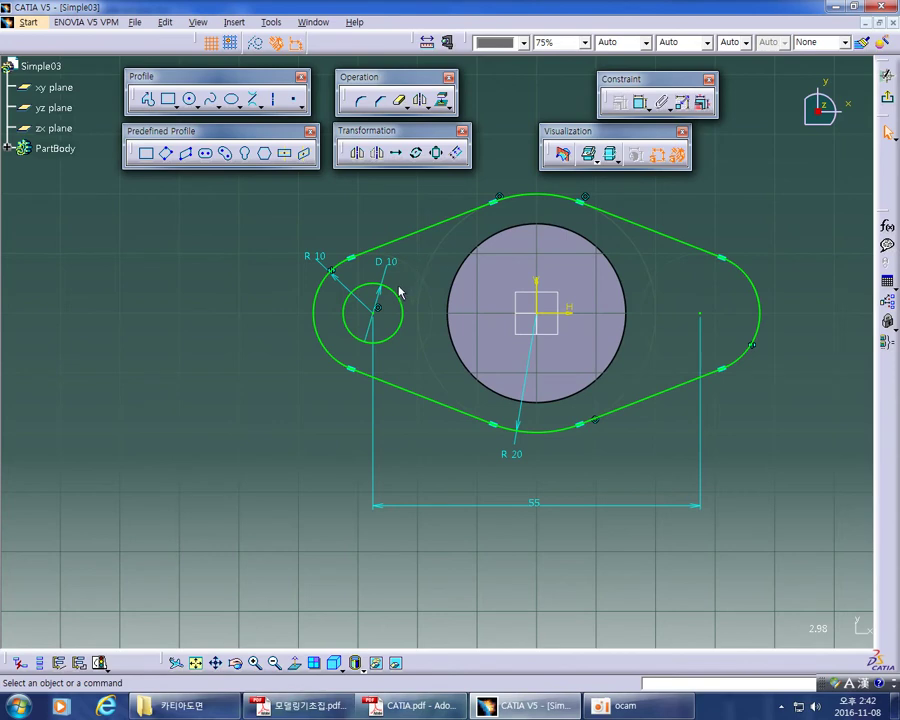
Mirror the left Ø10 hole circle about the sketch's vertical axis to create the flange's right hole
{"action": "left_click", "coordinate": [399, 292]}
{"action": "left_click", "coordinate": [756, 428]}
{"action": "left_click", "coordinate": [404, 301]}
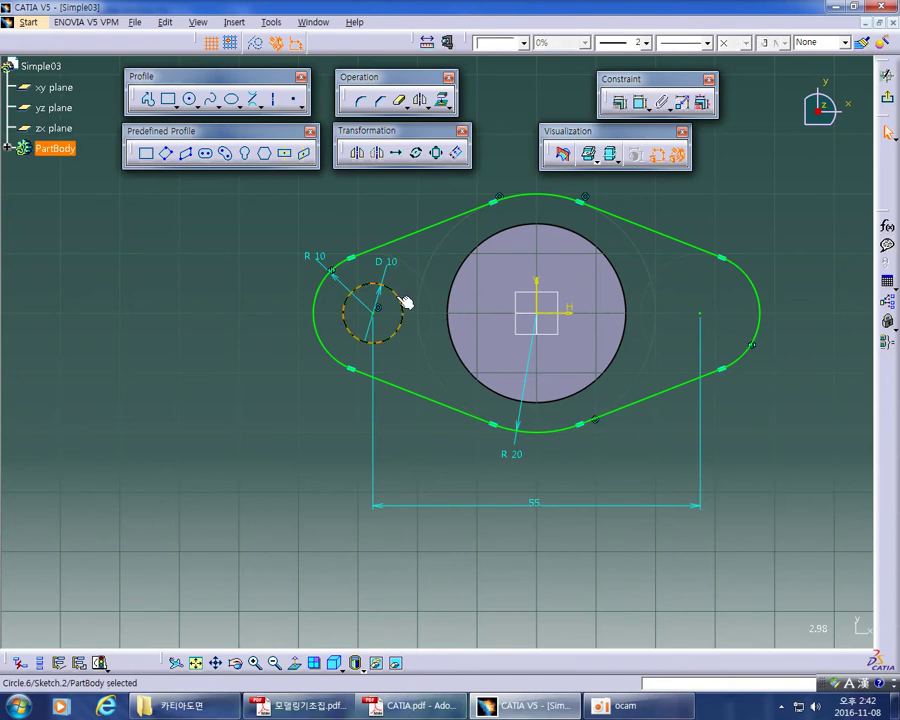
{"action": "left_click", "coordinate": [359, 155]}
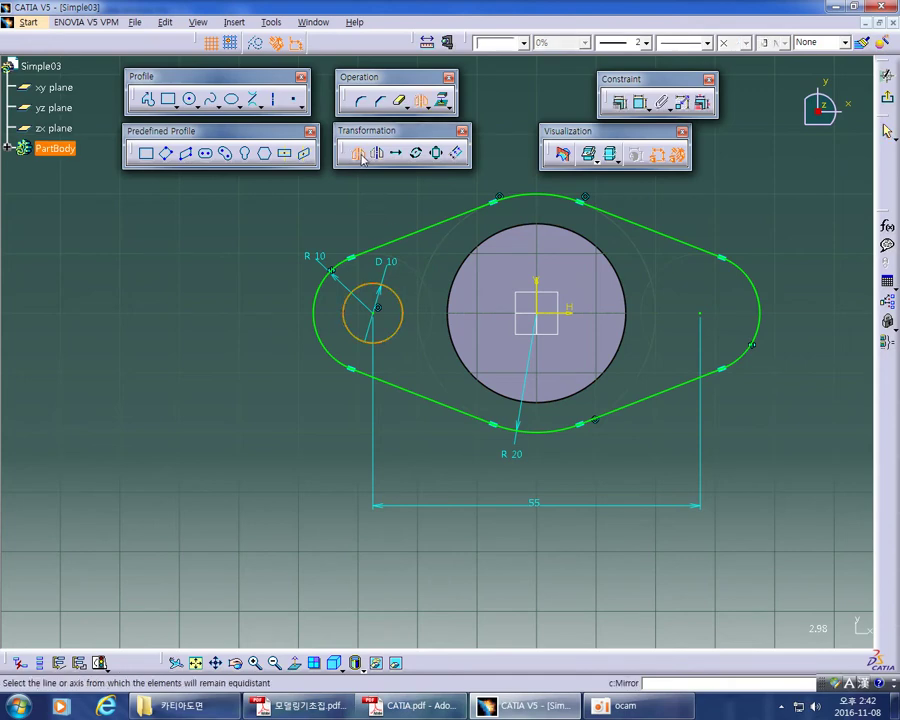
{"action": "left_click", "coordinate": [541, 288]}
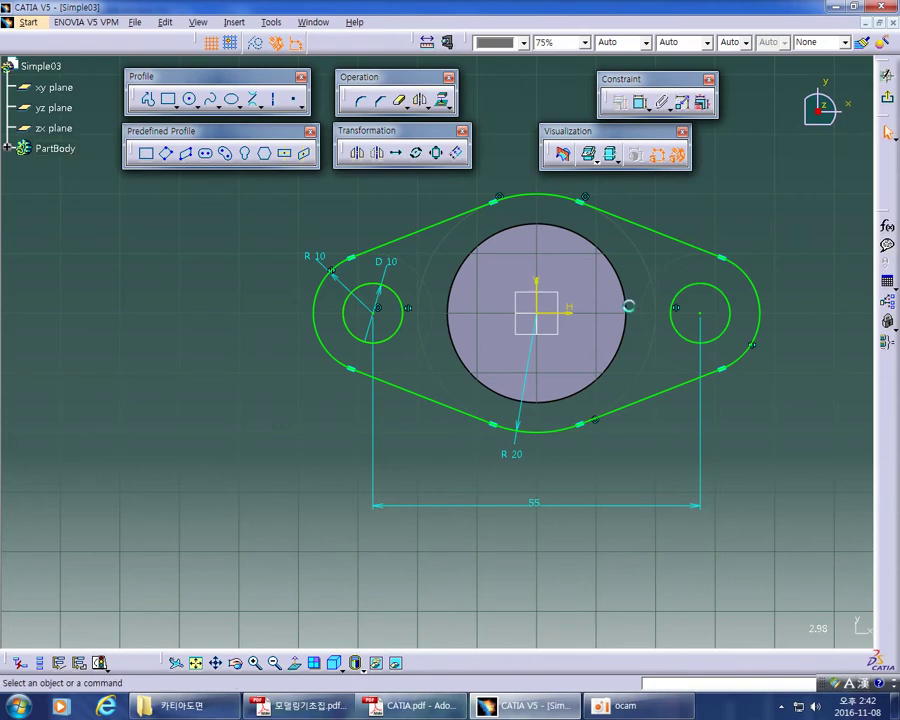
{"action": "middle_click_drag", "start_coordinate": [733, 462], "coordinate": [727, 481]}
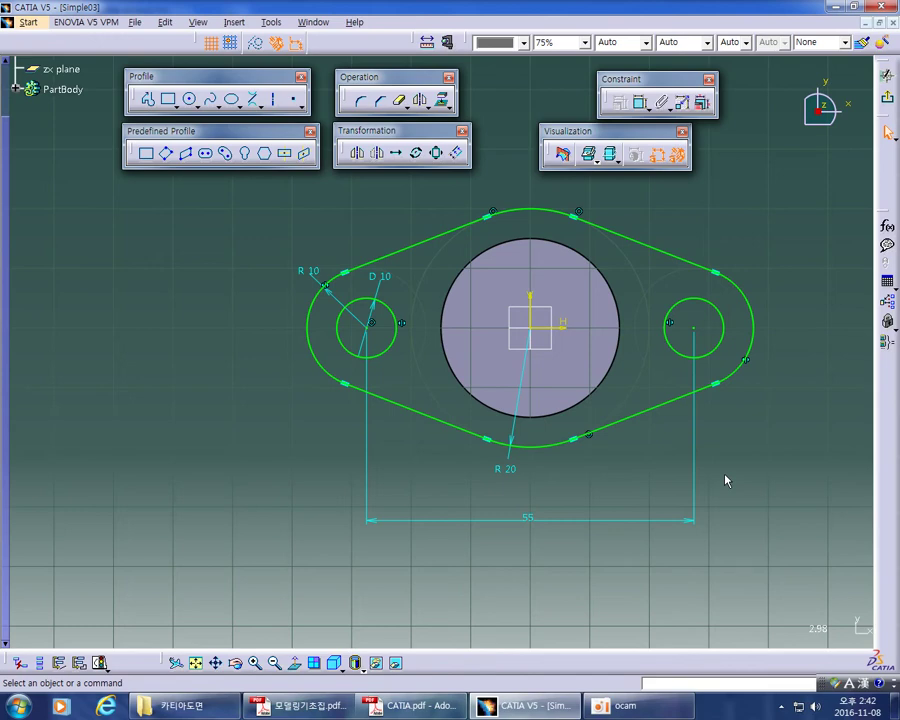
Exit the flange sketch and start a Pad from it with a first limit length of 5 mm
{"action": "left_click", "coordinate": [885, 75]}
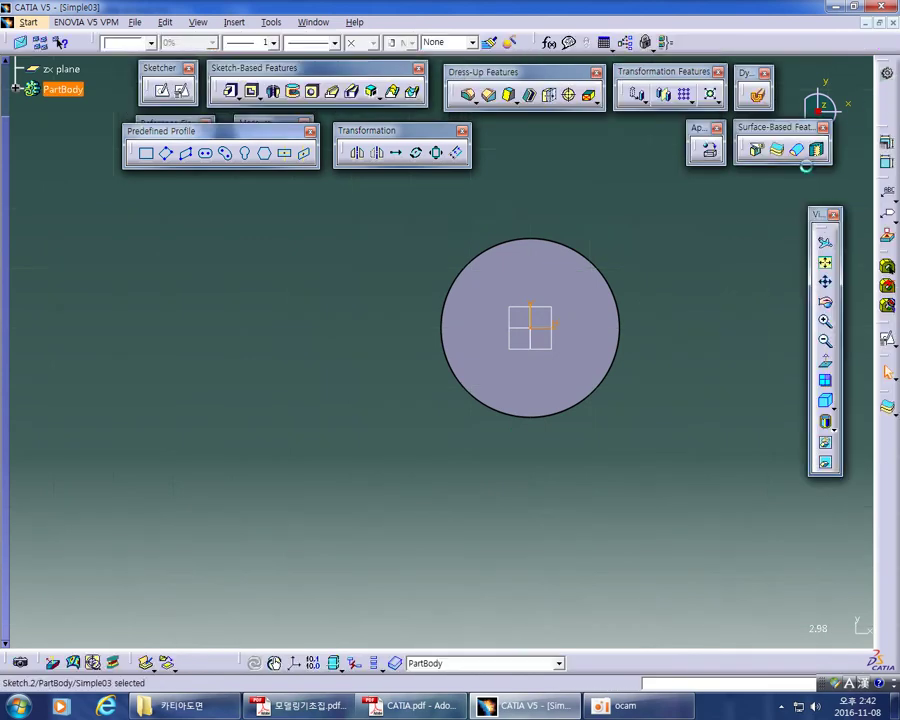
{"action": "mouse_move", "coordinate": [532, 525]}
{"action": "middle_mouse_down"}
{"action": "mouse_move", "coordinate": [584, 271]}
{"action": "mouse_move", "coordinate": [448, 446]}
{"action": "mouse_move", "coordinate": [412, 386]}
{"action": "mouse_move", "coordinate": [396, 287]}
{"action": "mouse_move", "coordinate": [396, 308]}
{"action": "middle_mouse_up"}
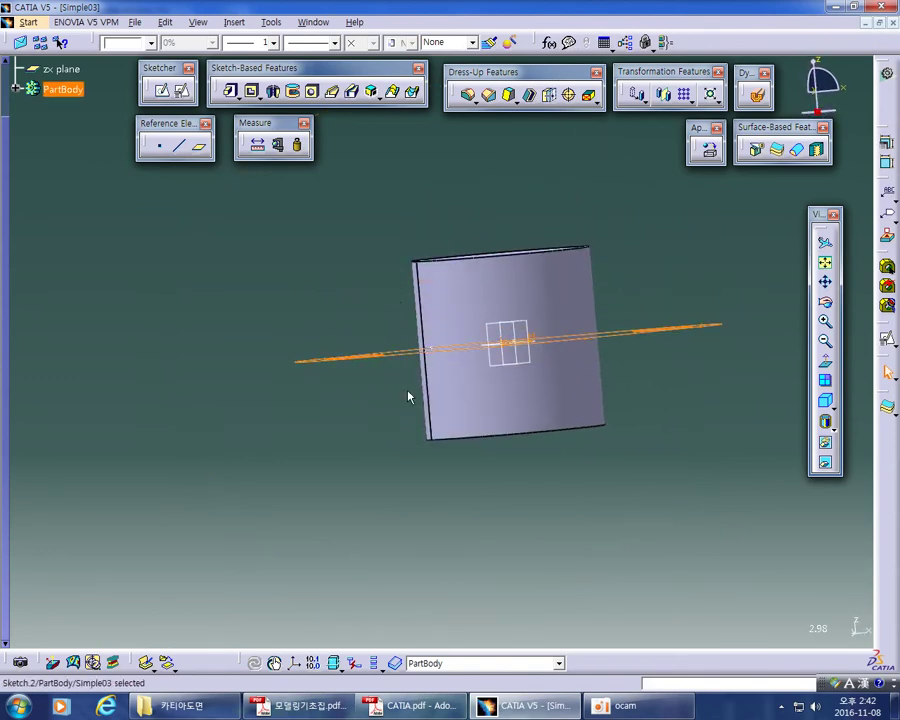
{"action": "middle_click_drag", "start_coordinate": [506, 434], "coordinate": [502, 492]}
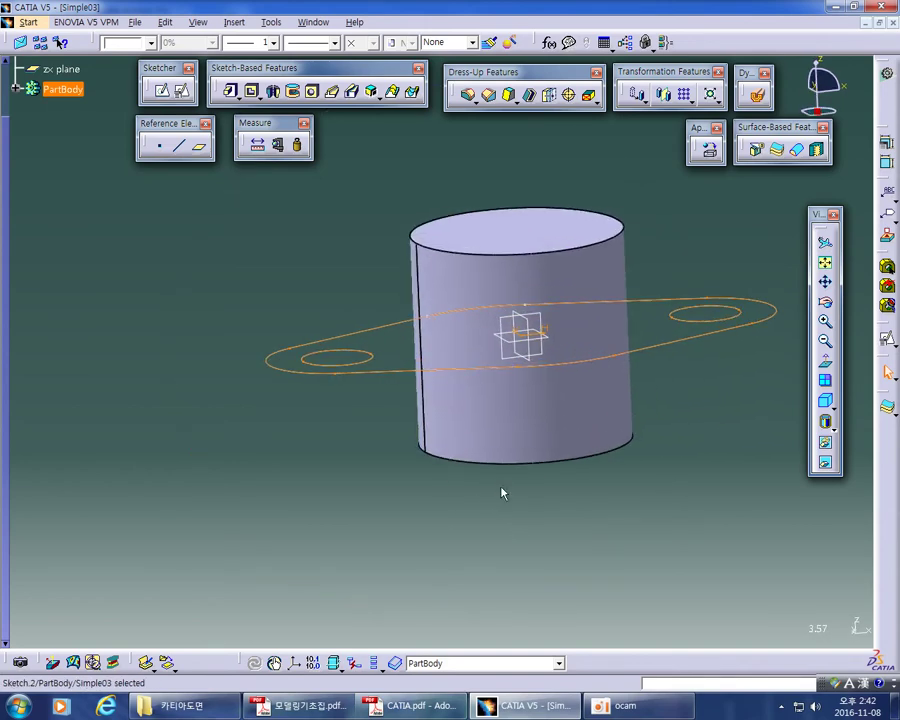
{"action": "left_click", "coordinate": [231, 95]}
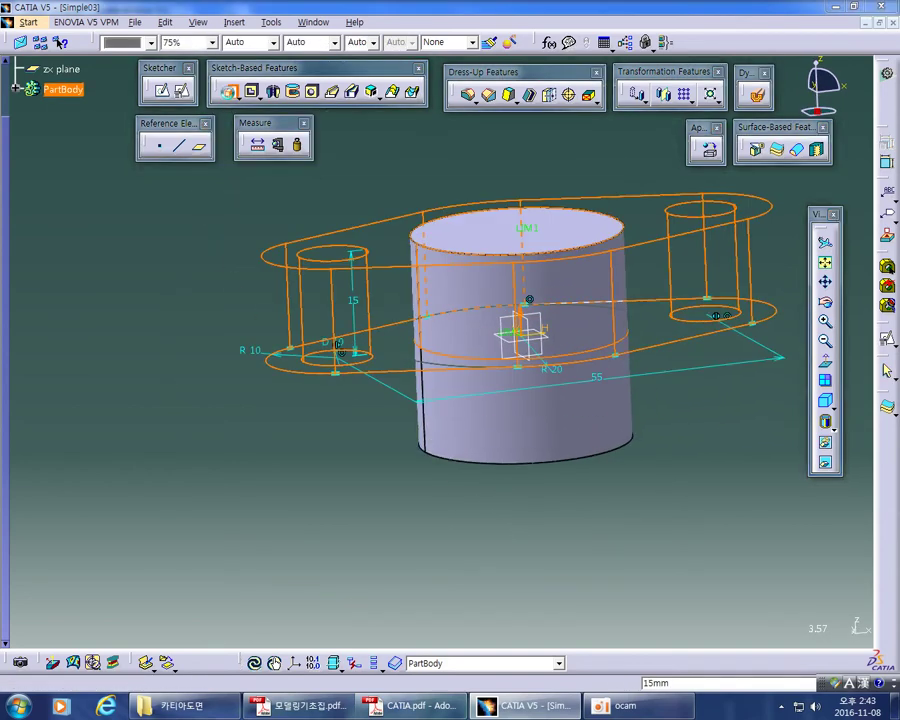
{"action": "middle_click_drag", "start_coordinate": [372, 382], "coordinate": [378, 430]}
{"action": "left_click_drag", "start_coordinate": [539, 246], "coordinate": [524, 310]}
{"action": "left_click", "coordinate": [795, 202]}
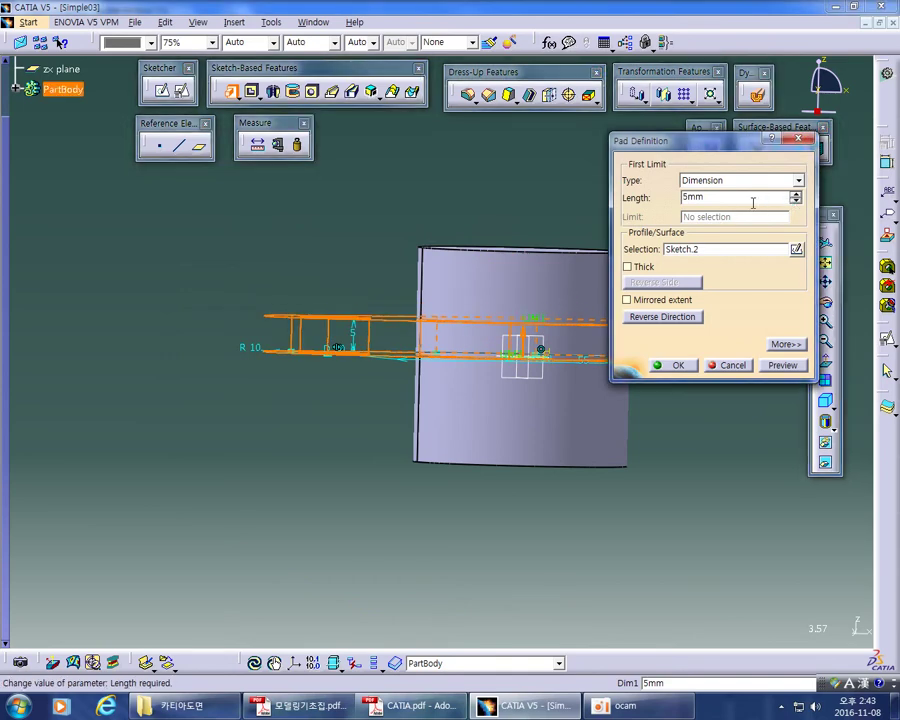
Set the flange pad's second limit length to 3 mm, move its limit dimensions clear of the profile, and create the pad
{"action": "middle_click_drag", "start_coordinate": [486, 494], "coordinate": [429, 445]}
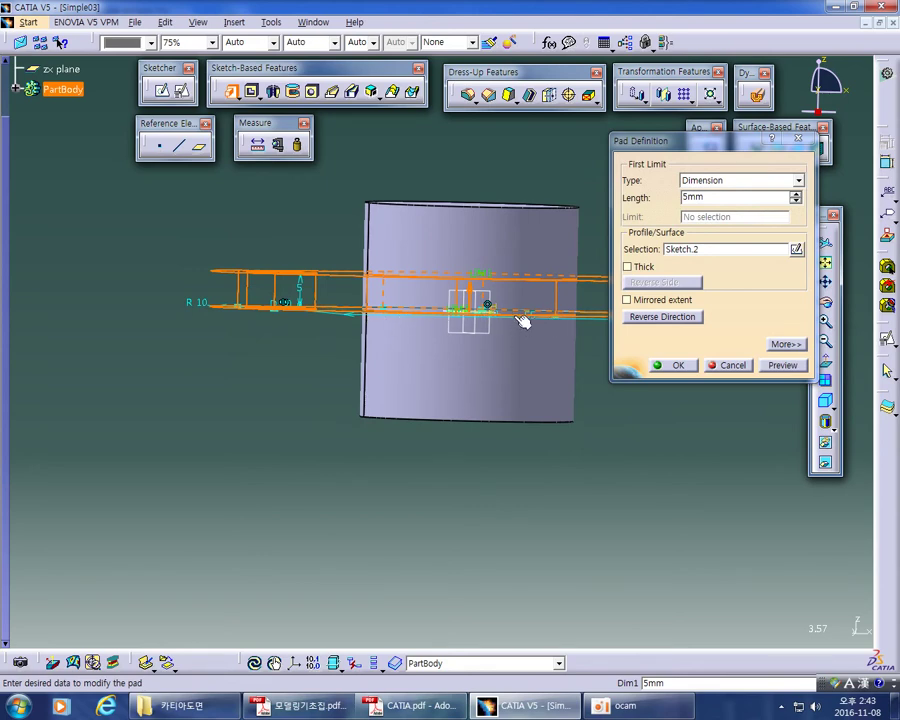
{"action": "left_click", "coordinate": [783, 344]}
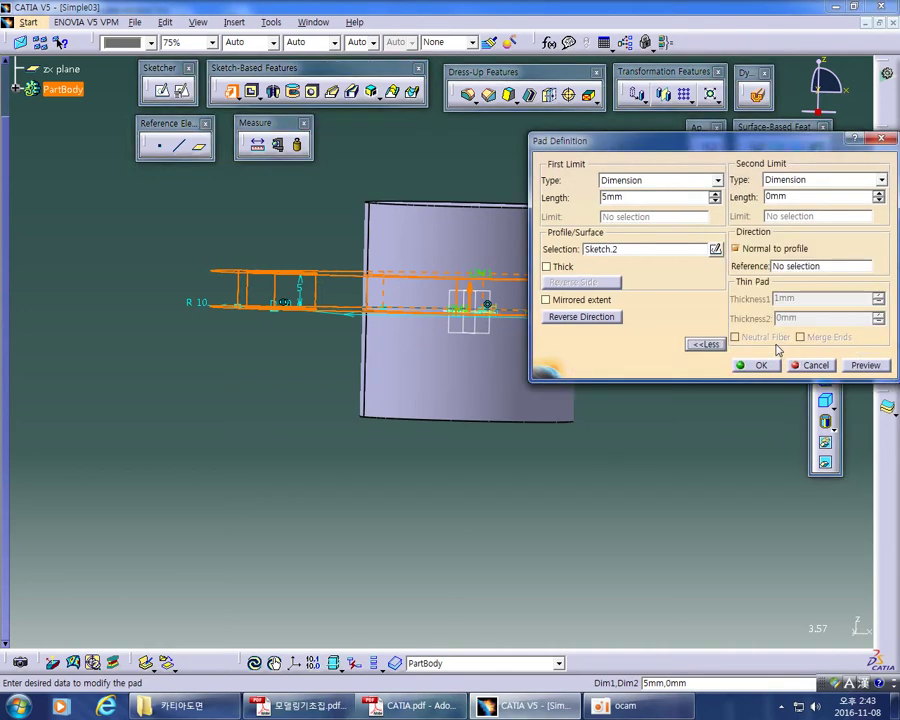
{"action": "middle_click_drag", "start_coordinate": [526, 480], "coordinate": [451, 488]}
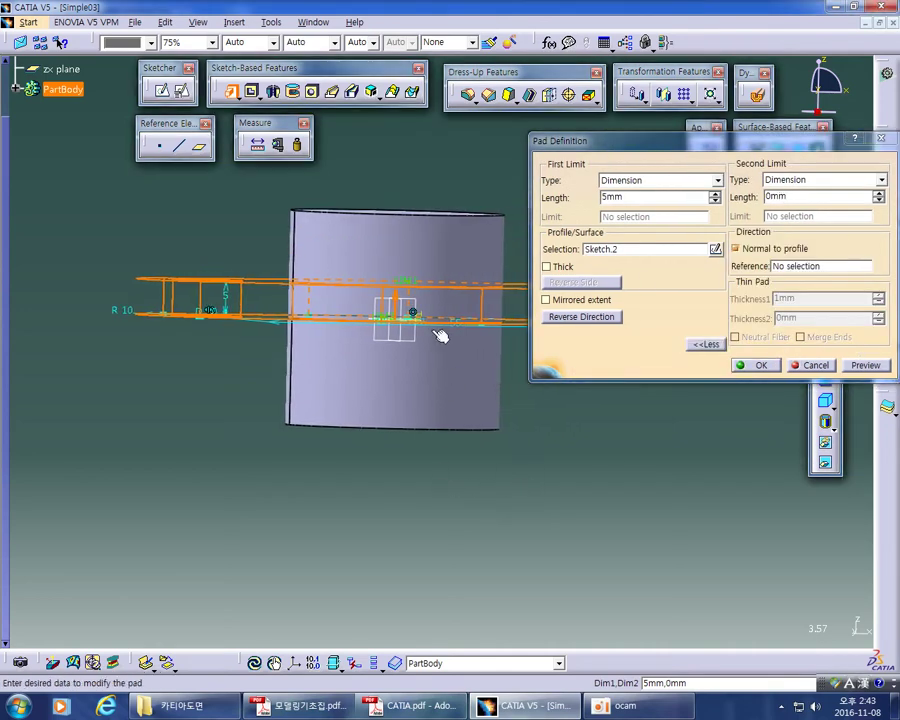
{"action": "left_click", "coordinate": [878, 194]}
{"action": "left_click", "coordinate": [878, 194]}
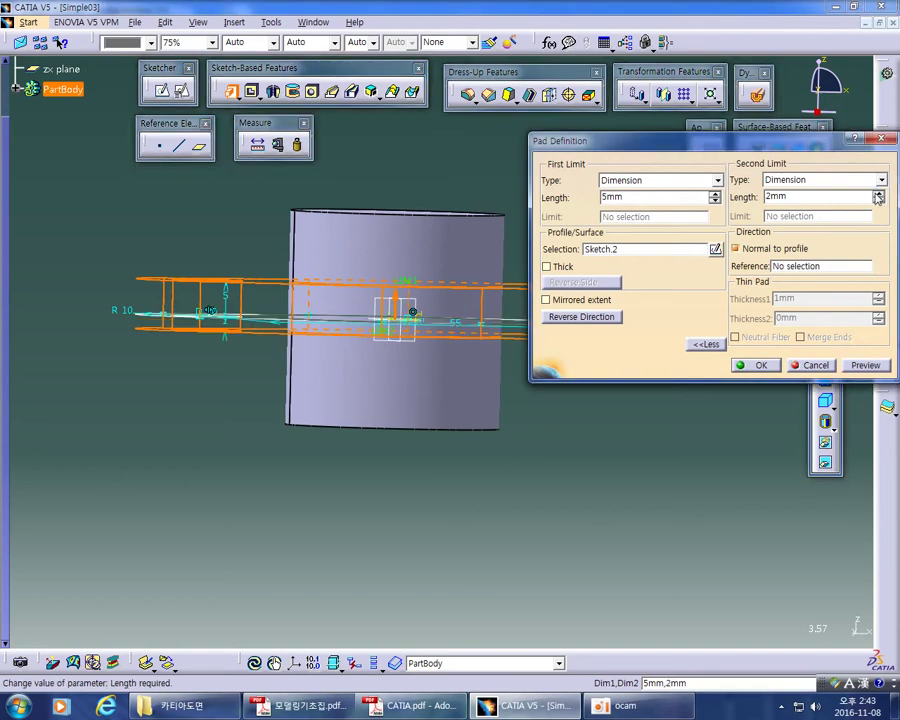
{"action": "left_click", "coordinate": [878, 194]}
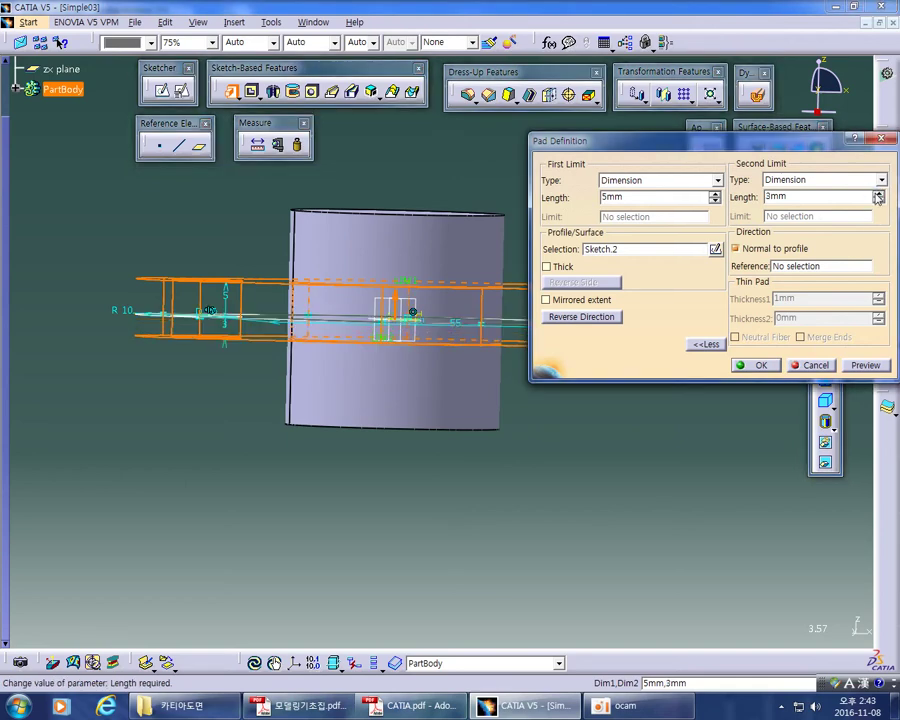
{"action": "left_click_drag", "start_coordinate": [207, 311], "coordinate": [62, 312]}
{"action": "left_click_drag", "start_coordinate": [226, 327], "coordinate": [63, 347]}
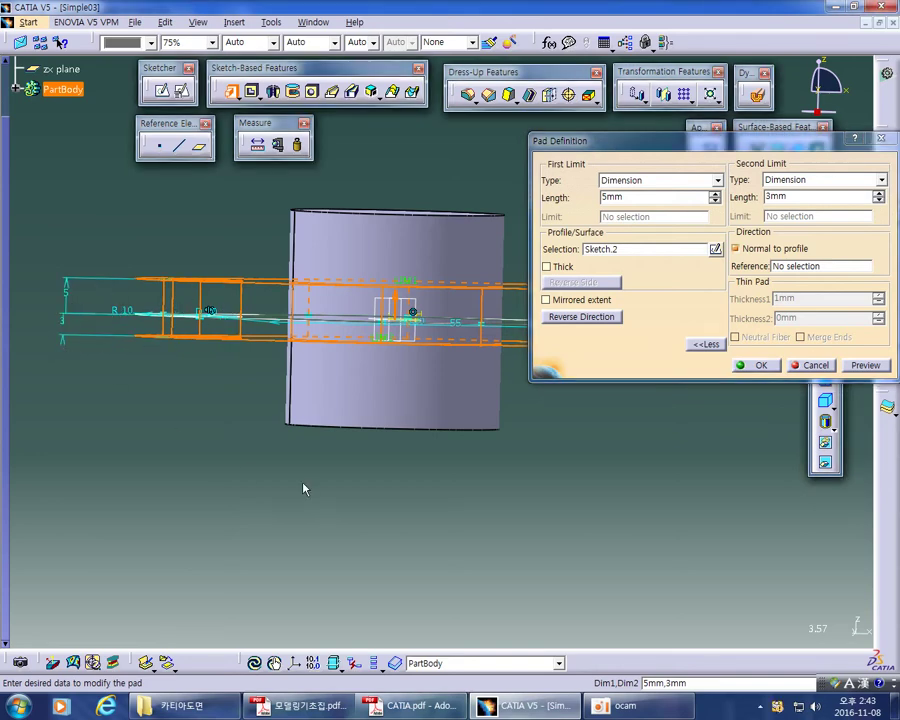
{"action": "left_click", "coordinate": [762, 367]}
Examine the flange pad and its two holes around the cylinder from above and below
{"action": "middle_click_drag", "start_coordinate": [476, 491], "coordinate": [291, 307]}
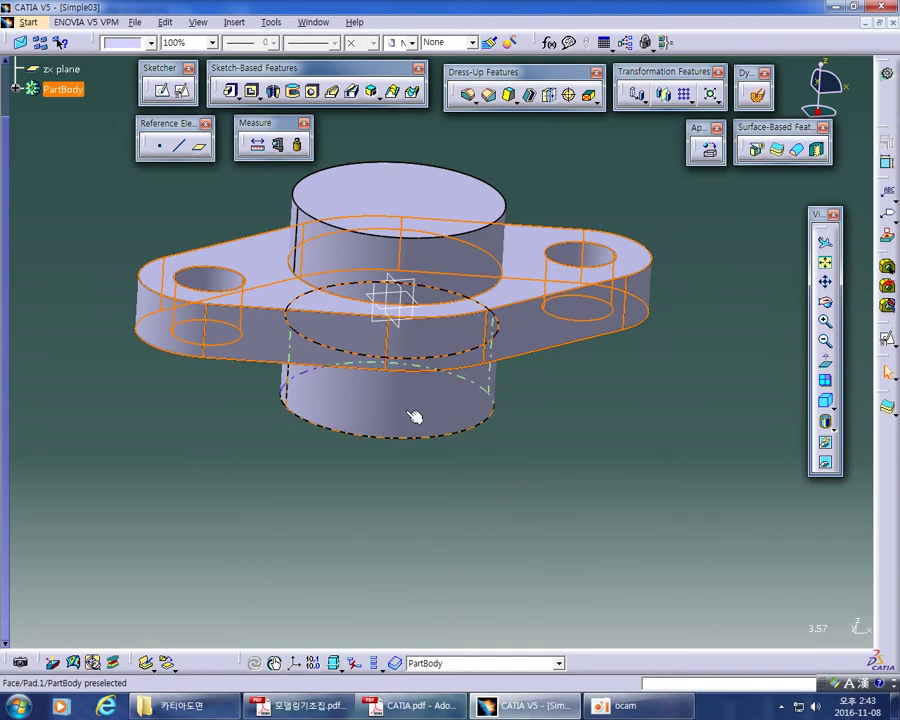
{"action": "left_click", "coordinate": [311, 284]}
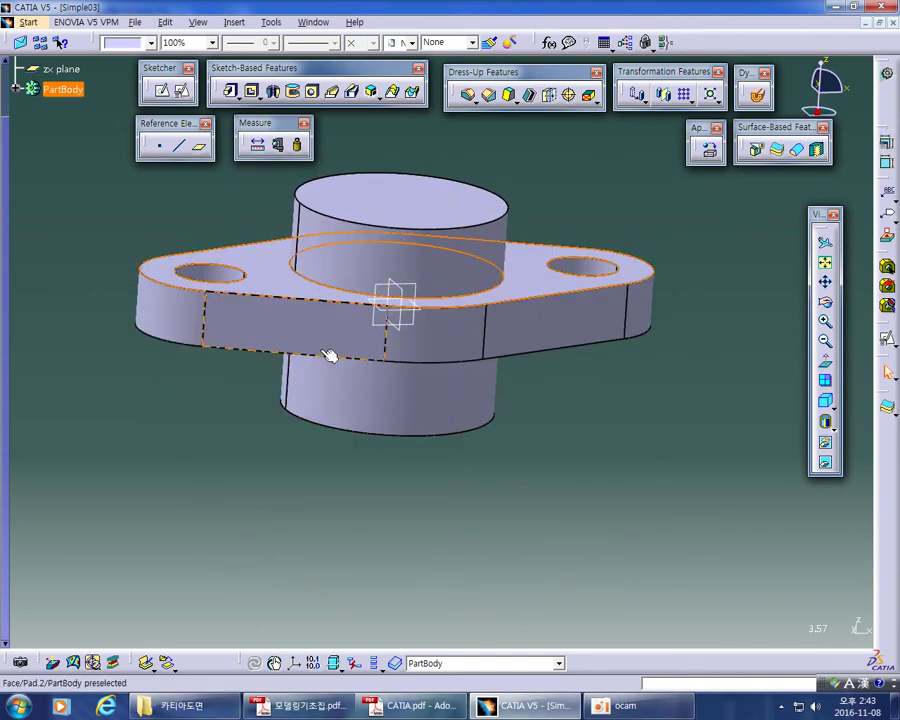
{"action": "middle_click_drag", "start_coordinate": [412, 376], "coordinate": [484, 290]}
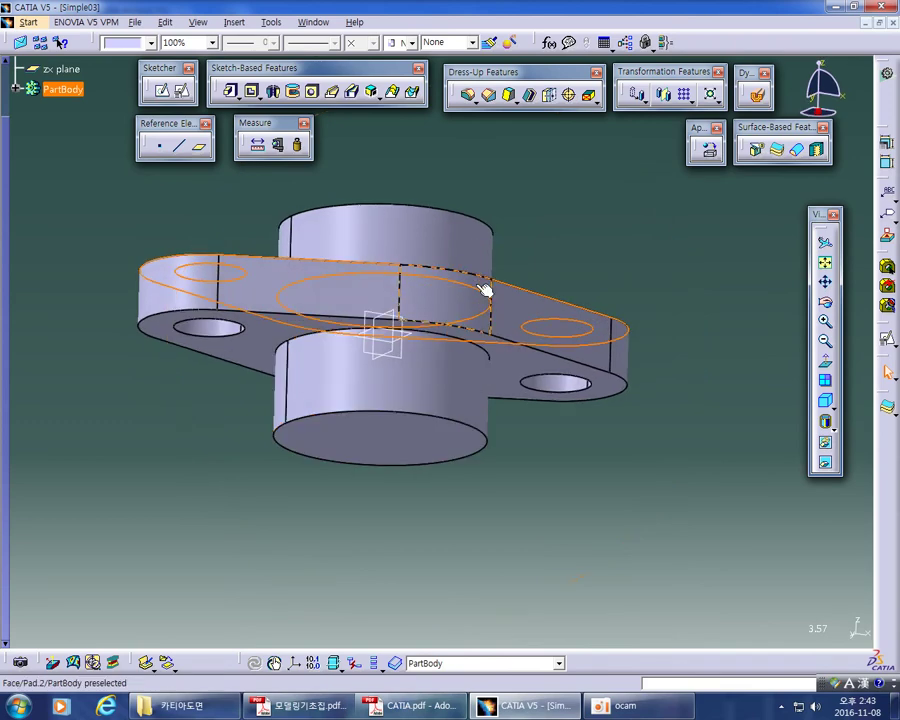
{"action": "left_click", "coordinate": [540, 463]}
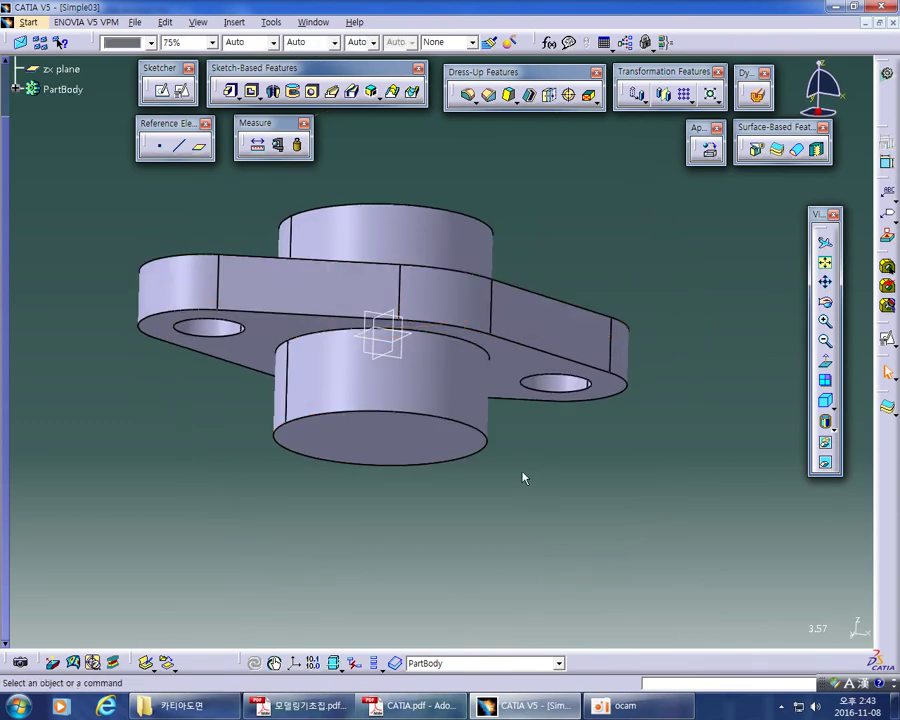
{"action": "middle_click_drag", "start_coordinate": [503, 488], "coordinate": [388, 645]}
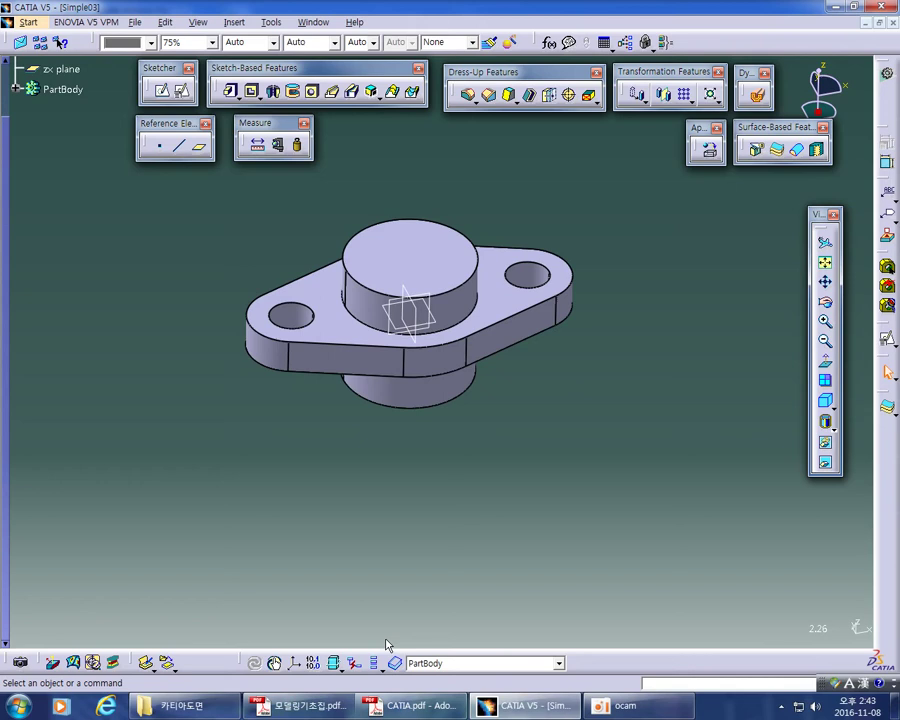
{"action": "middle_click_drag", "start_coordinate": [469, 585], "coordinate": [480, 556]}
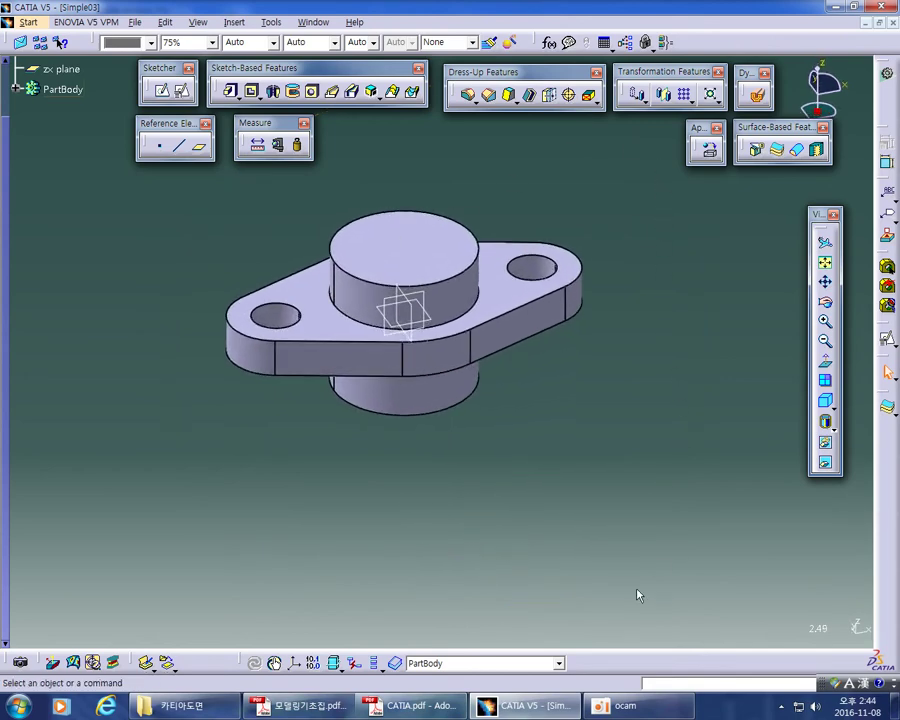
Move the Measure toolbar away from the Reference Elements toolbar and start Measure Between with its dialog placed beside the part
{"action": "left_click_drag", "start_coordinate": [255, 127], "coordinate": [379, 128]}
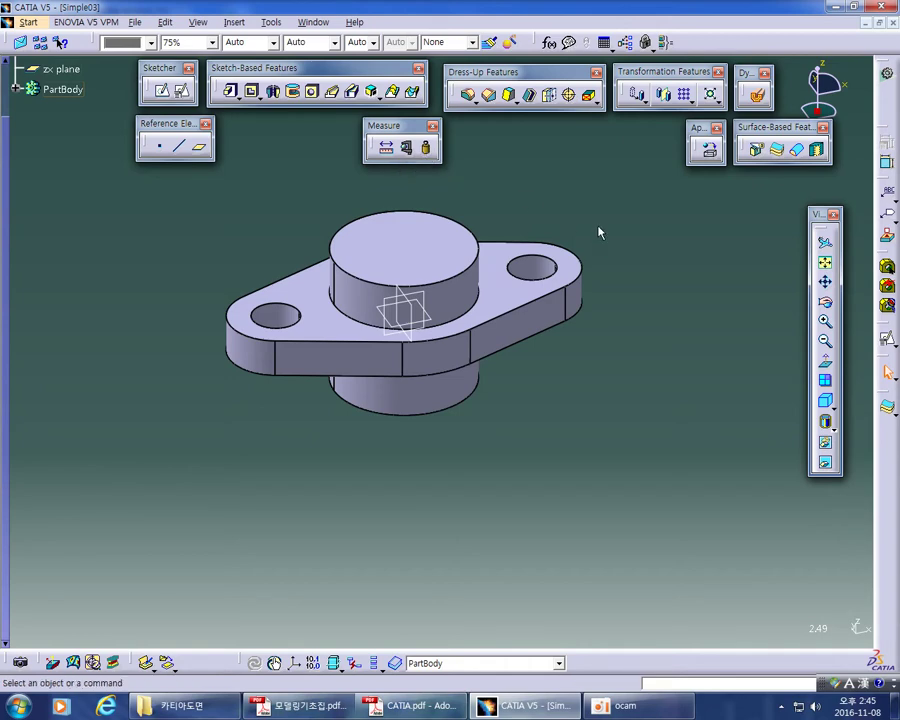
{"action": "middle_click_drag", "start_coordinate": [598, 232], "coordinate": [593, 254]}
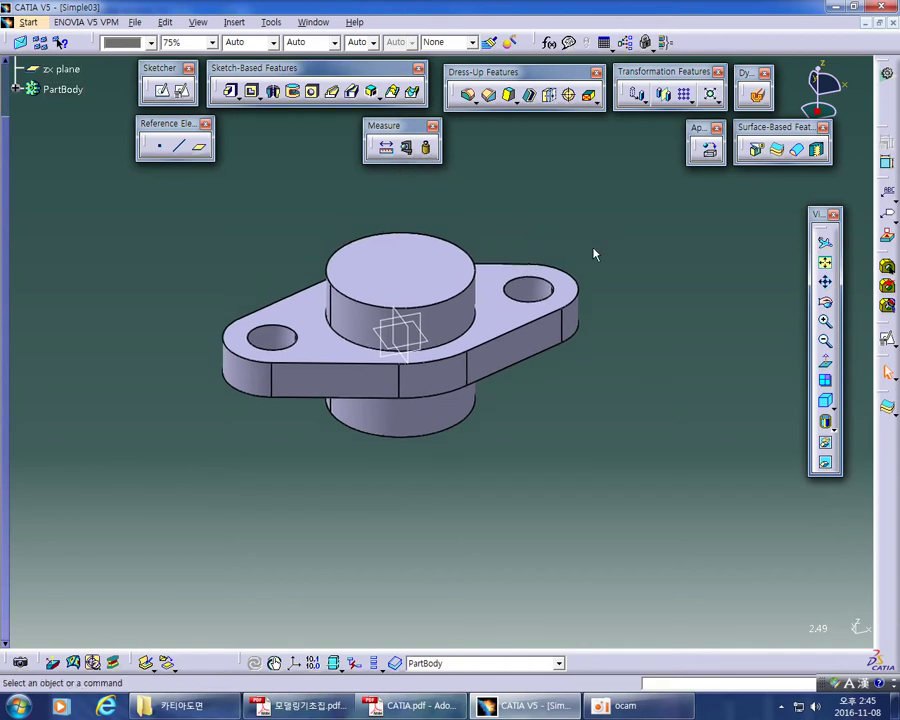
{"action": "left_click", "coordinate": [388, 148]}
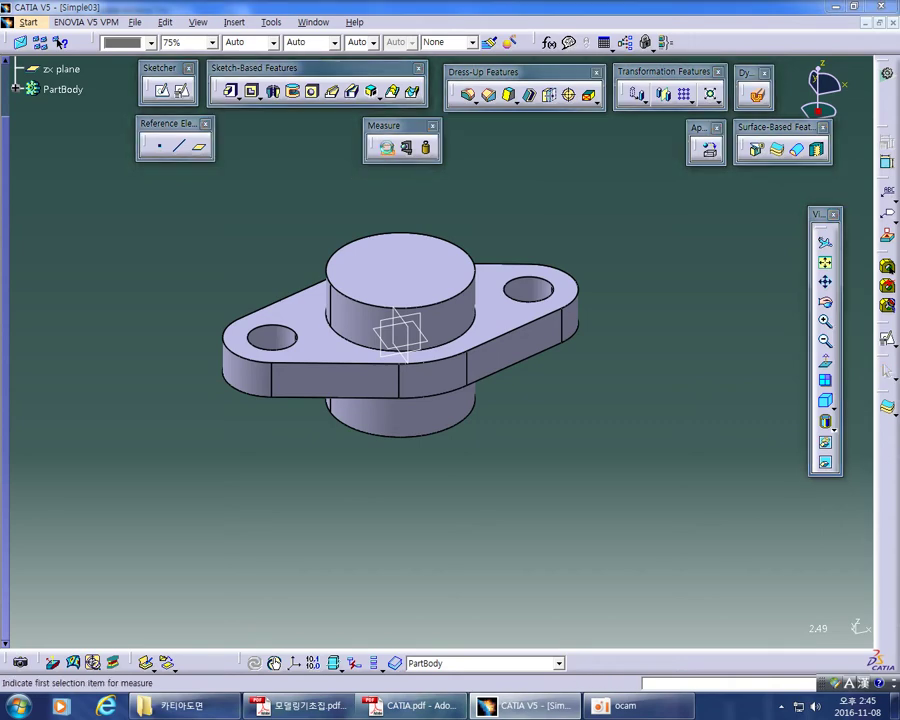
{"action": "left_click_drag", "start_coordinate": [573, 147], "coordinate": [475, 139]}
{"action": "middle_click_drag", "start_coordinate": [578, 449], "coordinate": [538, 434]}
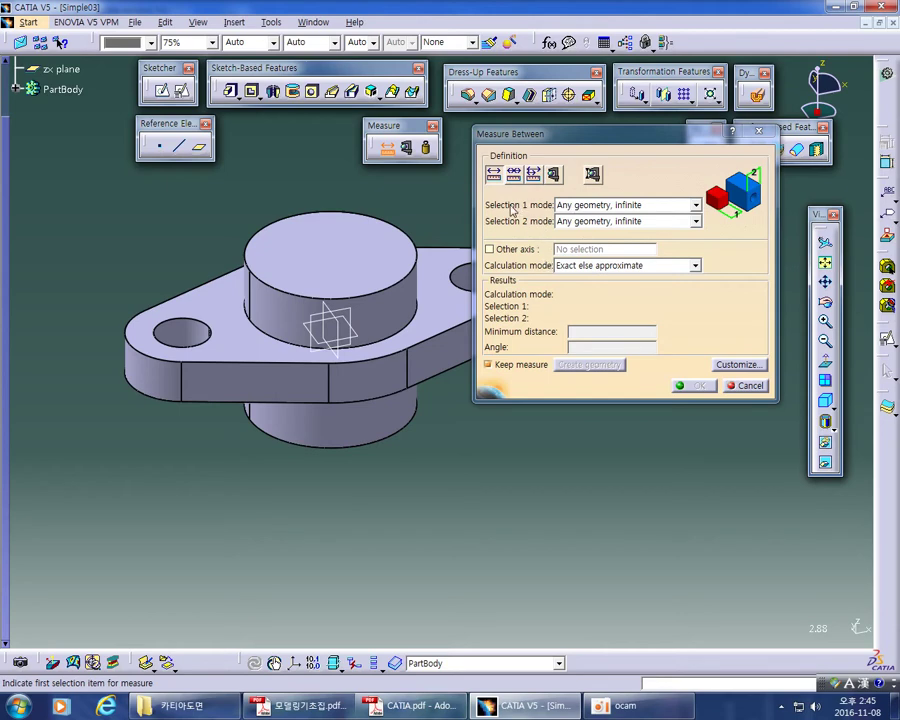
Look through the Measure Between selection mode options and leave both selections on Any geometry, infinite
{"action": "left_click", "coordinate": [568, 205]}
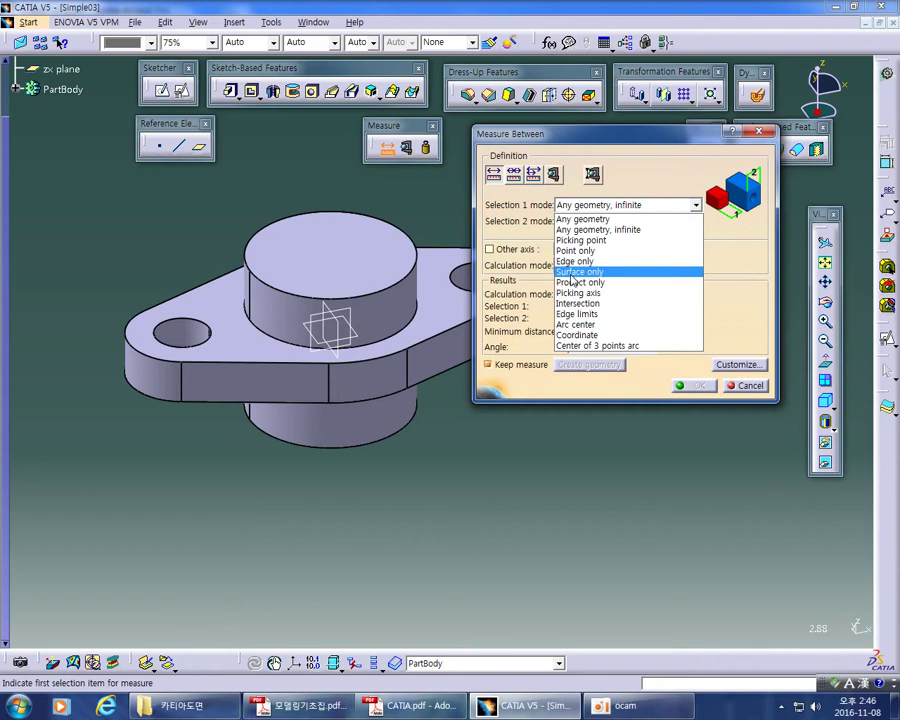
{"action": "left_click", "coordinate": [624, 231]}
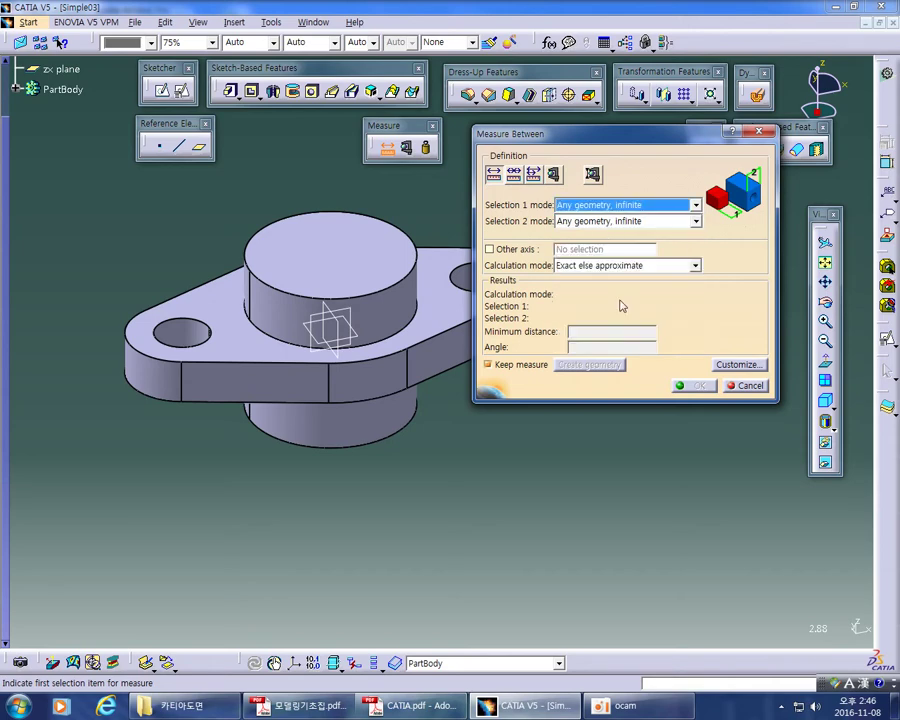
{"action": "left_click", "coordinate": [645, 461]}
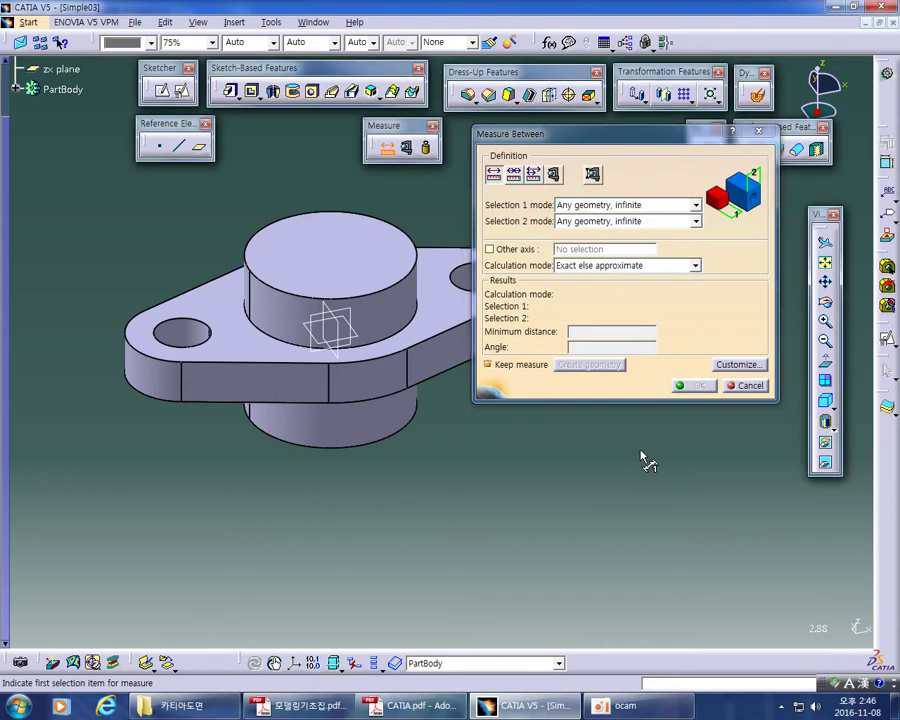
{"action": "left_click", "coordinate": [563, 222]}
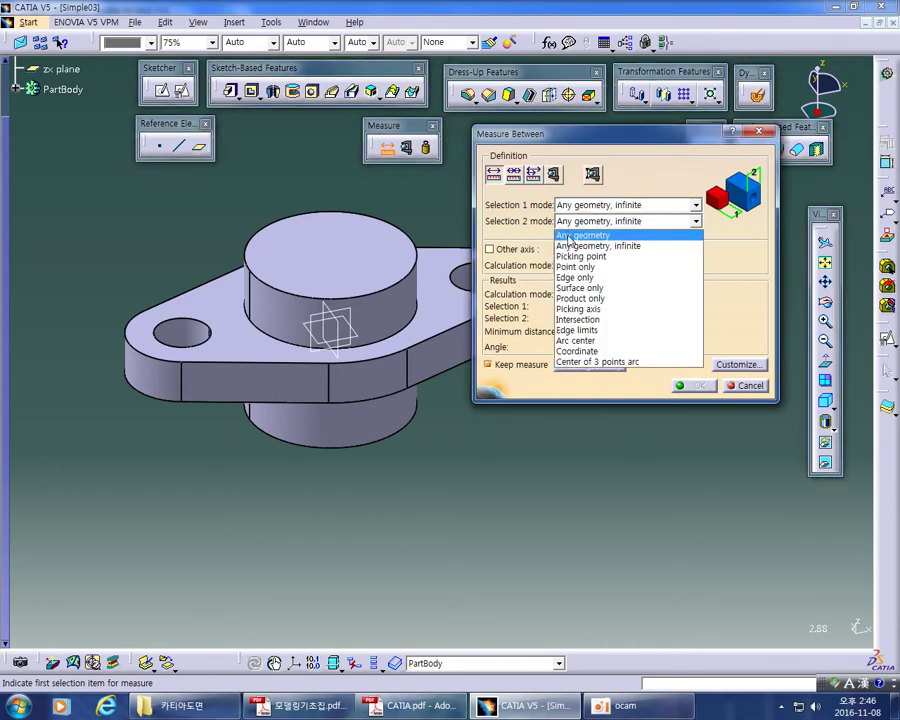
{"action": "left_click", "coordinate": [568, 234]}
{"action": "left_click", "coordinate": [570, 226]}
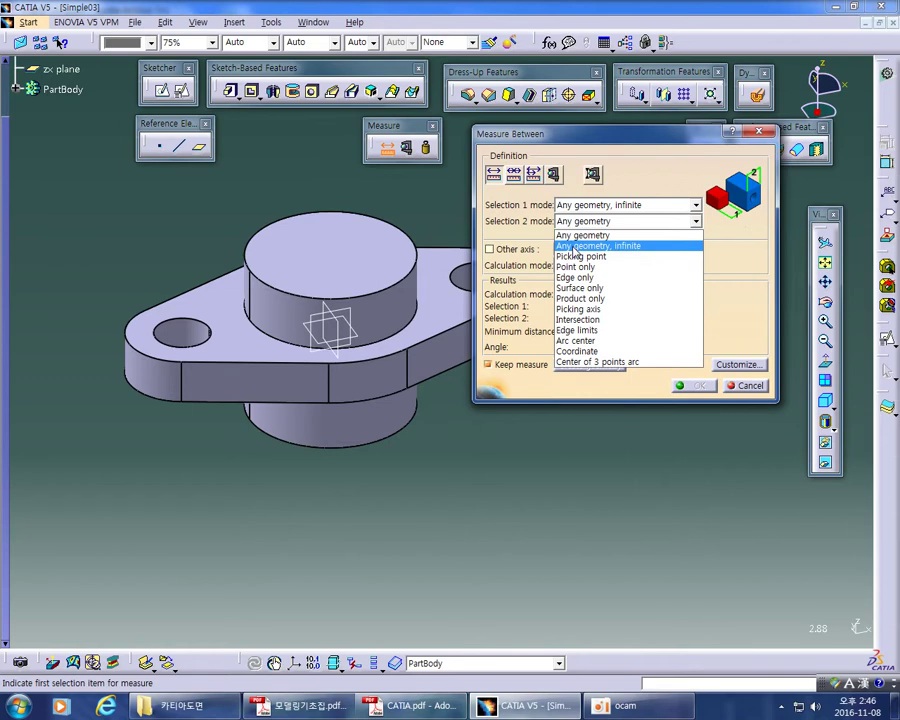
{"action": "left_click", "coordinate": [592, 245]}
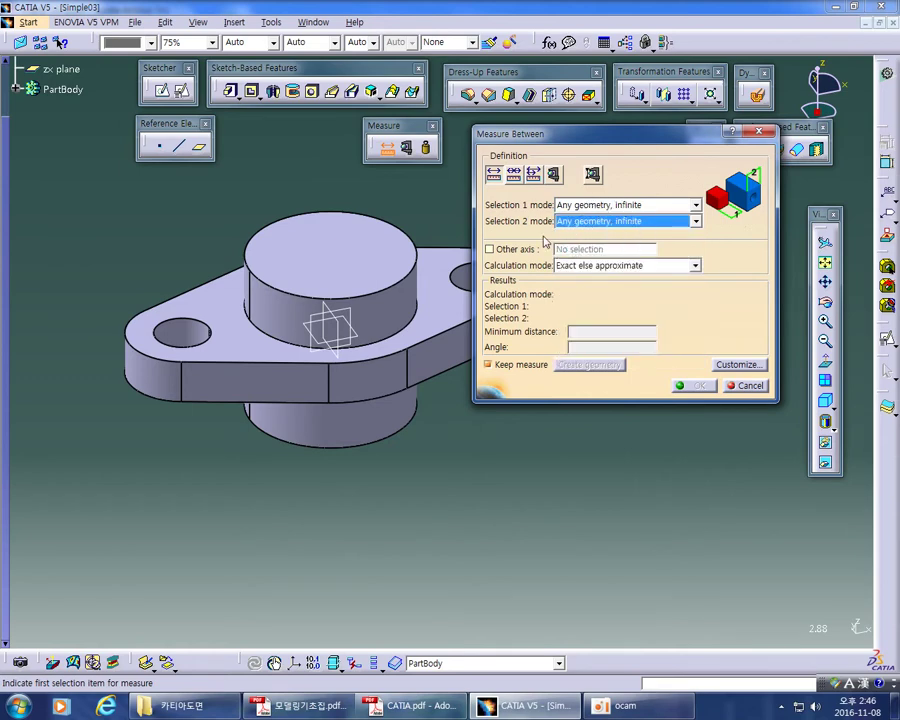
Measure the distance between the cylinder's top face and the flange's top face, viewing the part from the side
{"action": "left_click", "coordinate": [297, 256]}
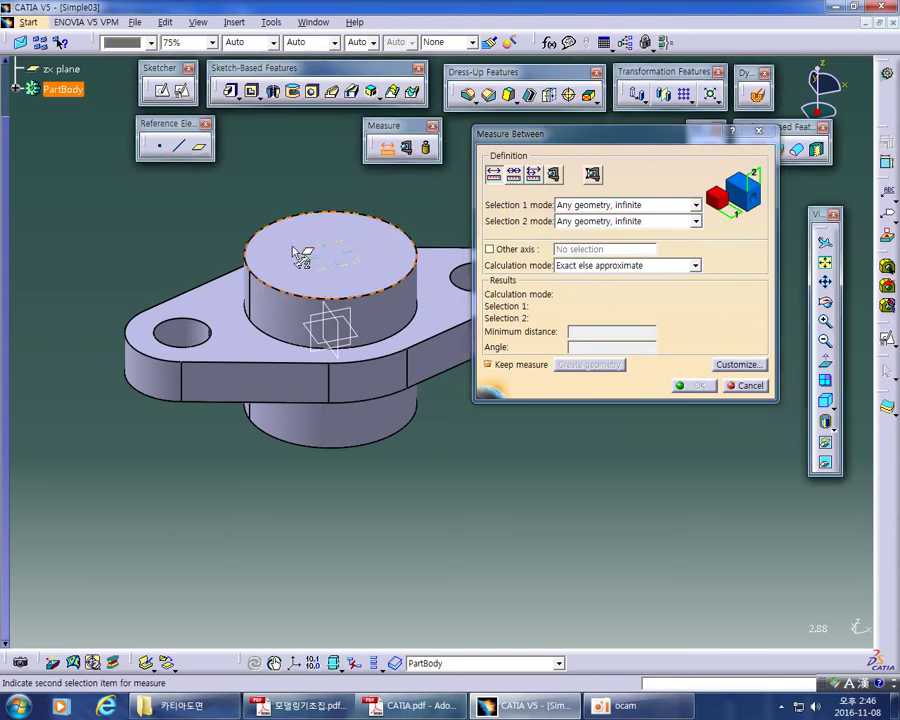
{"action": "left_click", "coordinate": [257, 356]}
{"action": "middle_click_drag", "start_coordinate": [370, 486], "coordinate": [377, 338]}
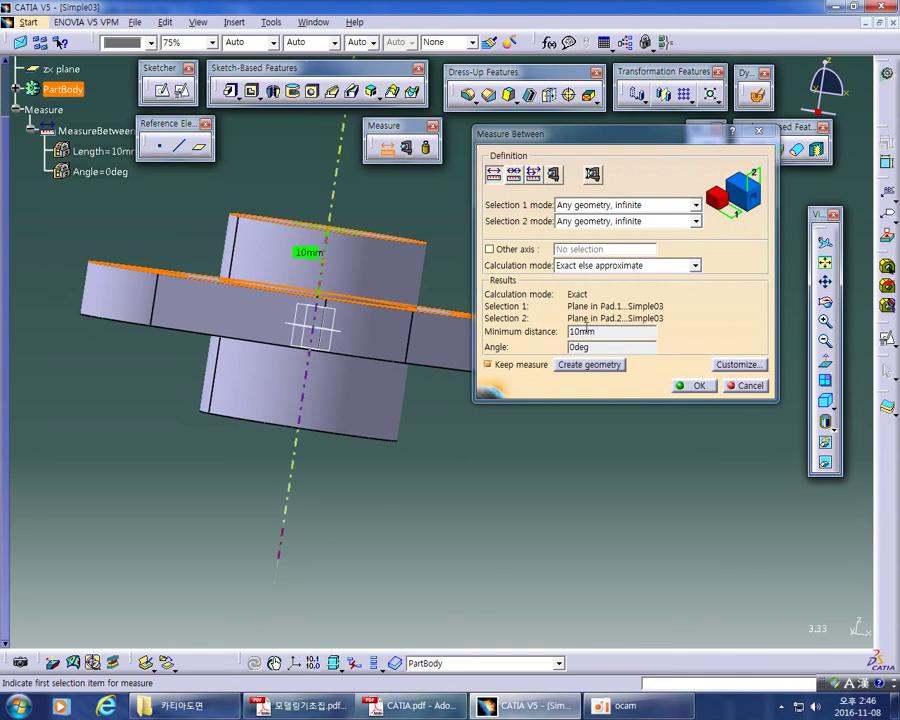
Switch to the PDF drawing in Adobe Acrobat, circle the 10 mm height dimension in pencil, and undo the latest pencil marks
{"action": "left_click", "coordinate": [348, 712]}
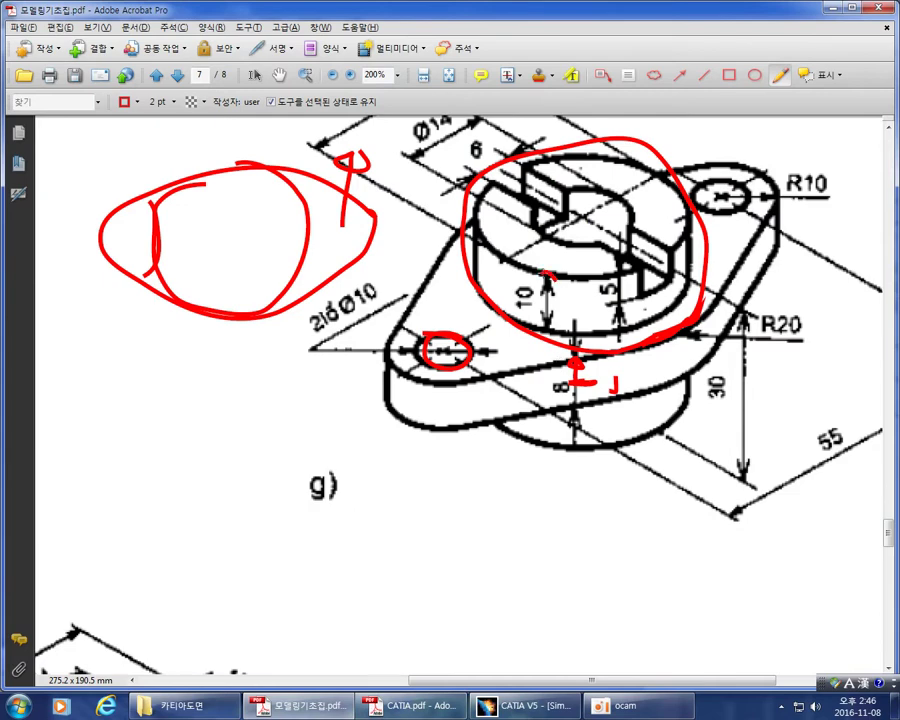
{"action": "left_click_drag", "start_coordinate": [551, 322], "coordinate": [556, 296]}
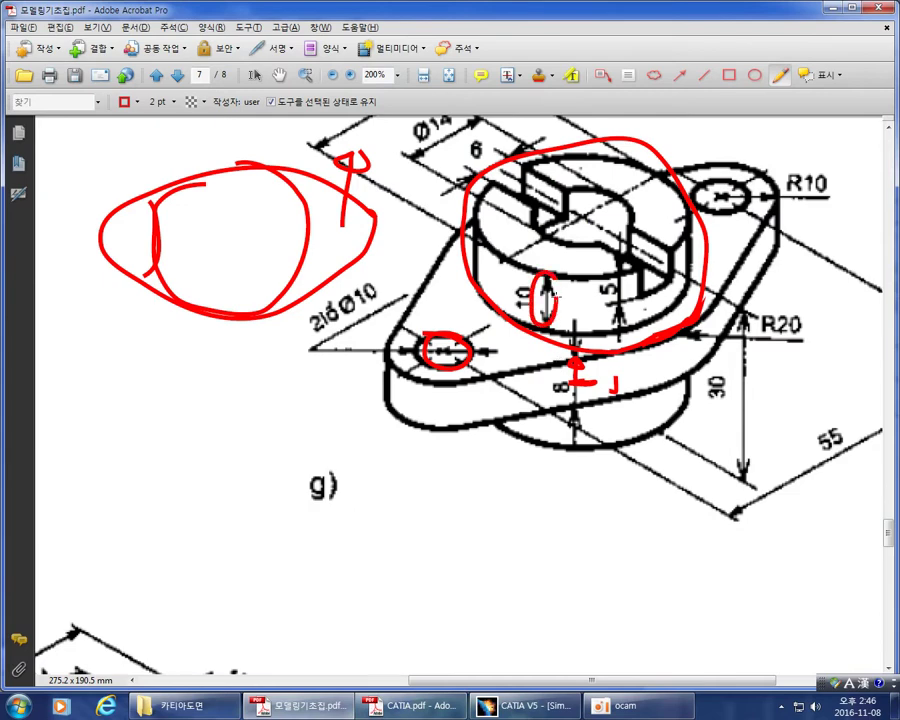
{"action": "key", "text": "ctrl+z"}
{"action": "key", "text": "ctrl+z"}
{"action": "key", "text": "ctrl+z"}
{"action": "key", "text": "ctrl+z"}
{"action": "key", "text": "ctrl+z"}
{"action": "key", "text": "ctrl+z"}
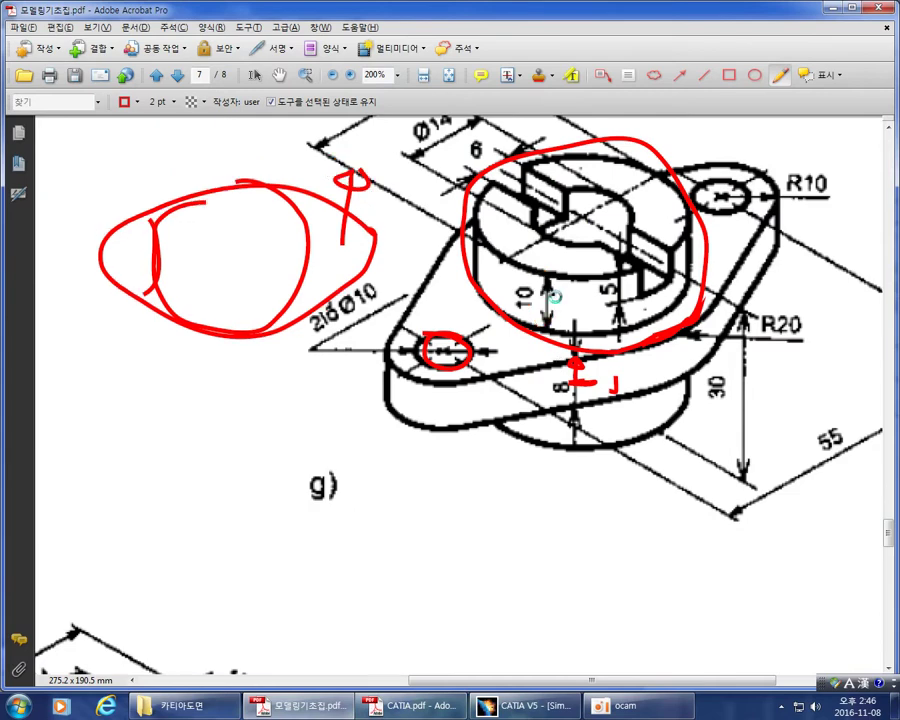
{"action": "key", "text": "ctrl+z"}
Switch back to CATIA and cancel Measure Between without keeping the measurement
{"action": "key", "text": "alt+Tab"}
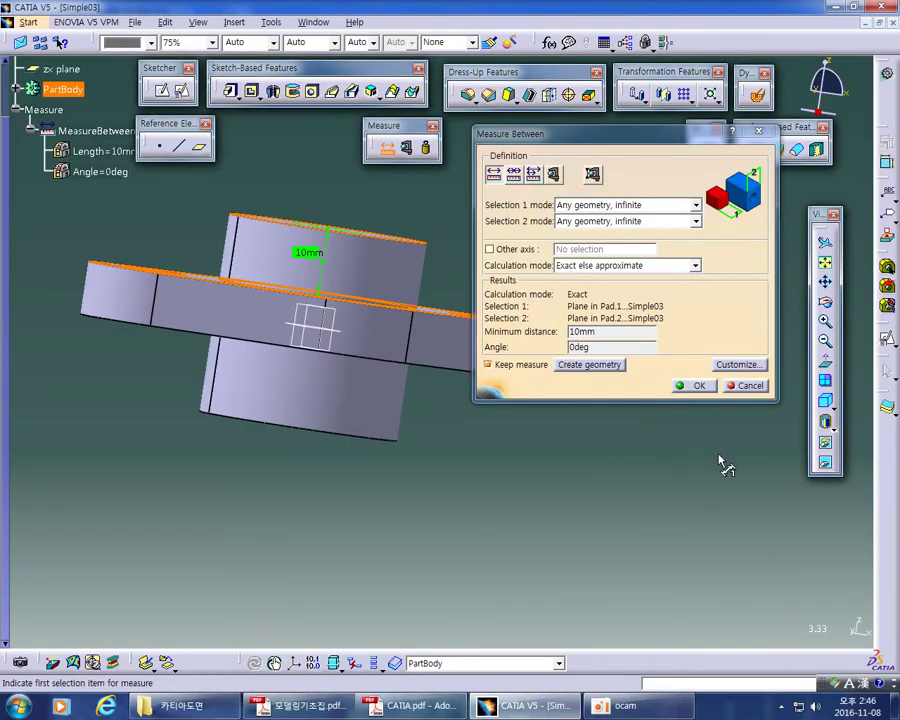
{"action": "left_click", "coordinate": [748, 386]}
{"action": "middle_click_drag", "start_coordinate": [438, 532], "coordinate": [436, 562]}
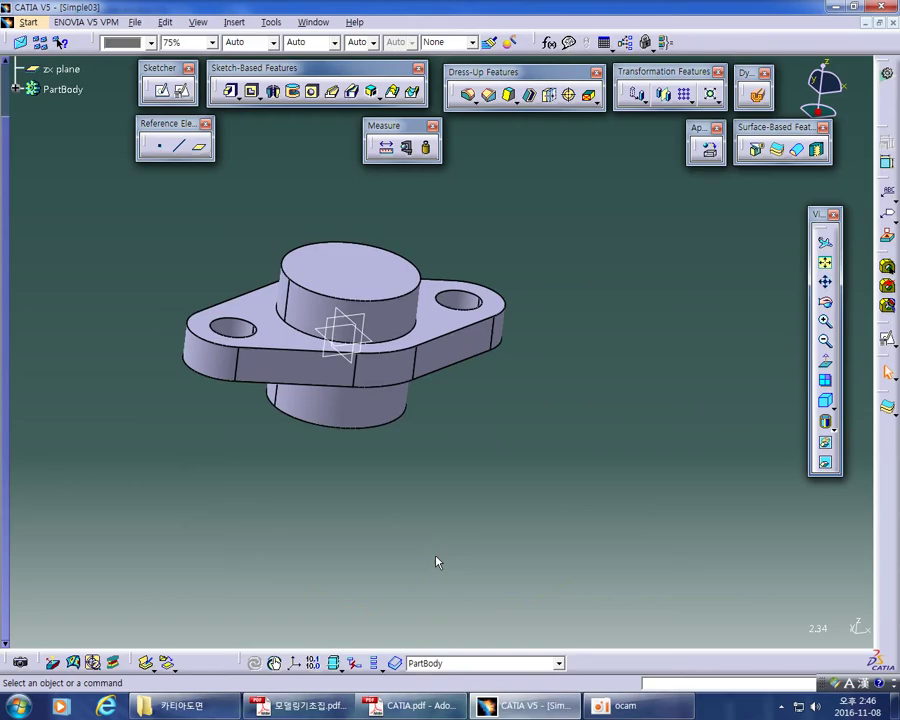
Switch to the PDF drawing and undo the pencil marks around the cylinder, the flange hole and the sketched flange outline
{"action": "key", "text": "alt+Tab"}
{"action": "key", "text": "ctrl+z"}
{"action": "key", "text": "ctrl+z"}
{"action": "key", "text": "ctrl+z"}
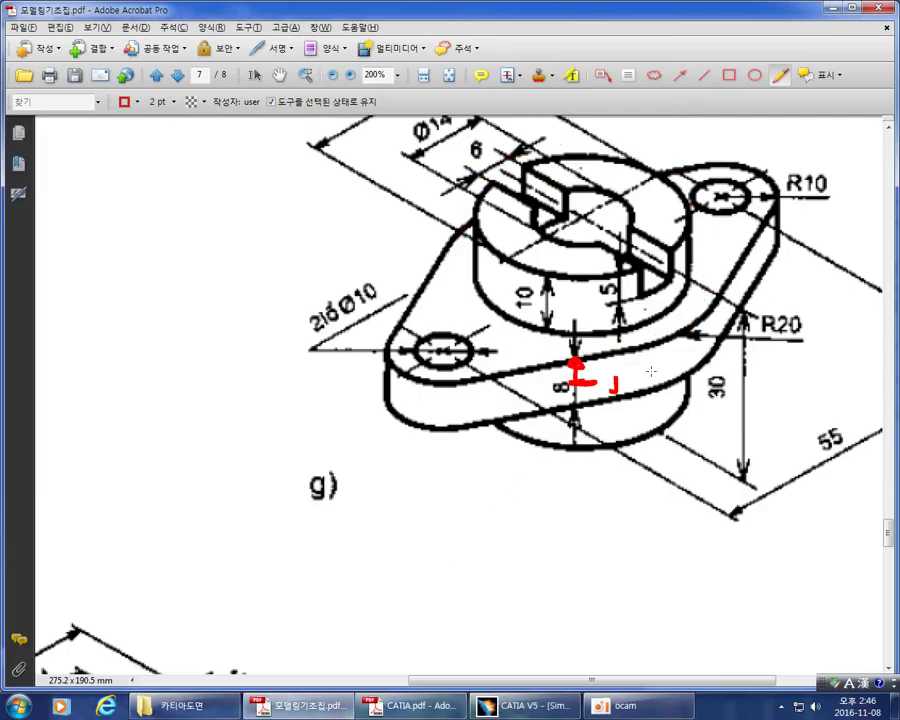
Replace a rough loop around the slot with a pencil outline of the combined Ø14 hole and 6 mm slot, adding a downward stroke above it
{"action": "mouse_move", "coordinate": [660, 248]}
{"action": "left_mouse_down"}
{"action": "mouse_move", "coordinate": [604, 180]}
{"action": "mouse_move", "coordinate": [509, 158]}
{"action": "mouse_move", "coordinate": [600, 265]}
{"action": "mouse_move", "coordinate": [645, 285]}
{"action": "mouse_move", "coordinate": [662, 262]}
{"action": "left_mouse_up"}
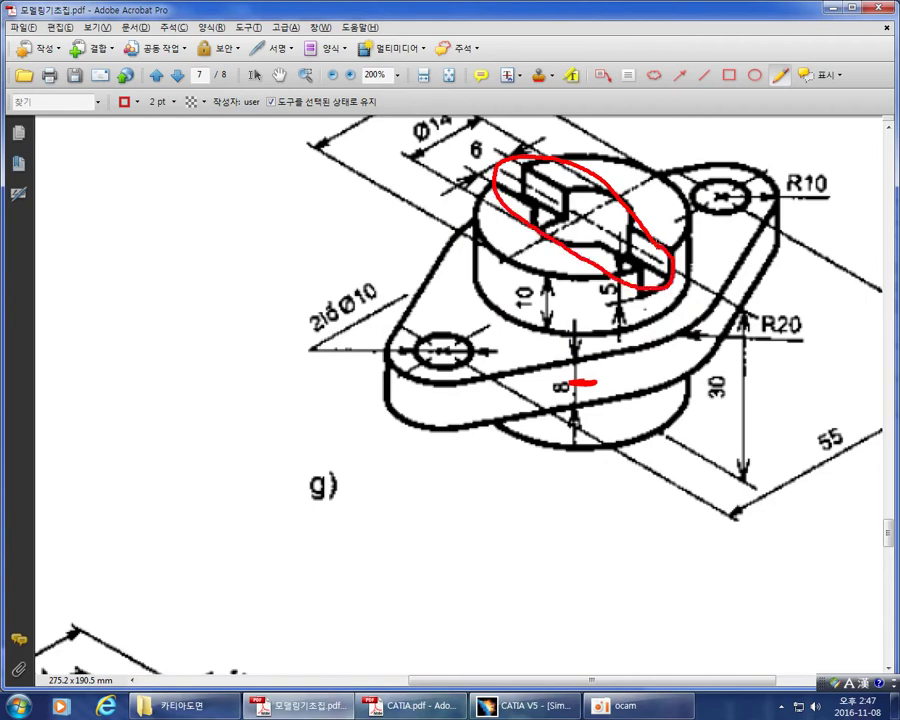
{"action": "key", "text": "ctrl+z"}
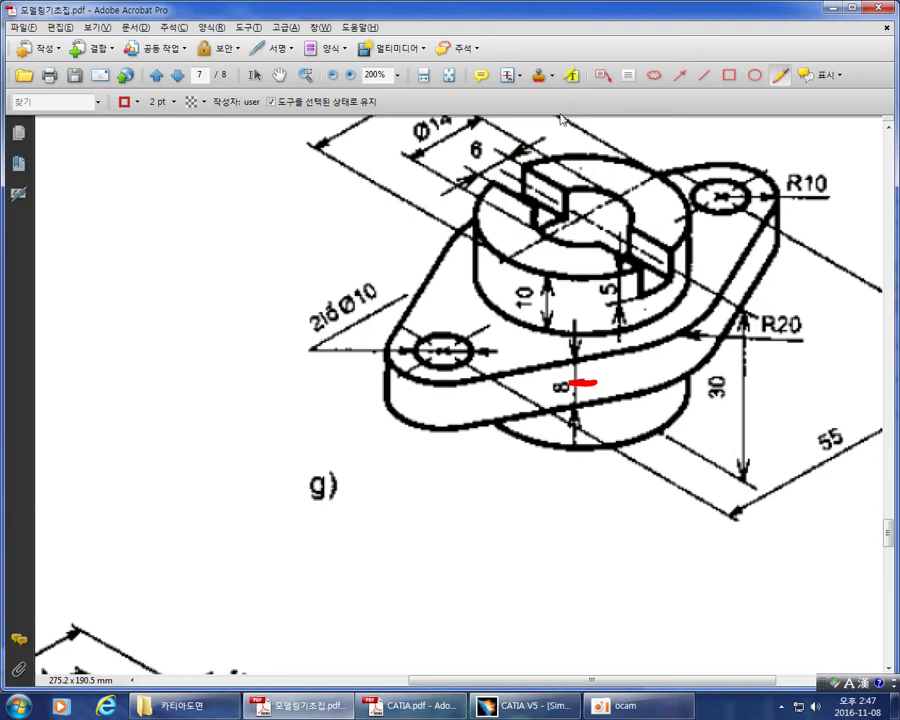
{"action": "mouse_move", "coordinate": [522, 163]}
{"action": "left_mouse_down"}
{"action": "mouse_move", "coordinate": [490, 177]}
{"action": "mouse_move", "coordinate": [536, 196]}
{"action": "mouse_move", "coordinate": [545, 222]}
{"action": "mouse_move", "coordinate": [662, 268]}
{"action": "mouse_move", "coordinate": [495, 168]}
{"action": "left_mouse_up"}
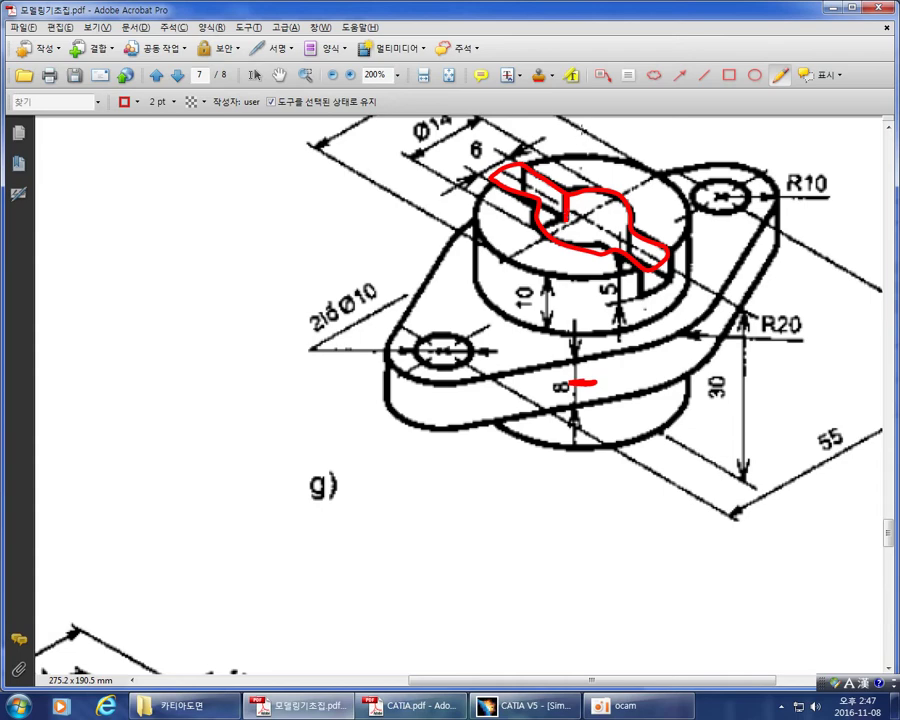
{"action": "mouse_move", "coordinate": [581, 129]}
{"action": "left_mouse_down"}
{"action": "mouse_move", "coordinate": [582, 166]}
{"action": "mouse_move", "coordinate": [571, 152]}
{"action": "mouse_move", "coordinate": [583, 166]}
{"action": "left_mouse_up"}
Switch to CATIA and show the part in a single top view with the reference planes listed in the tree
{"action": "key", "text": "alt+Tab"}
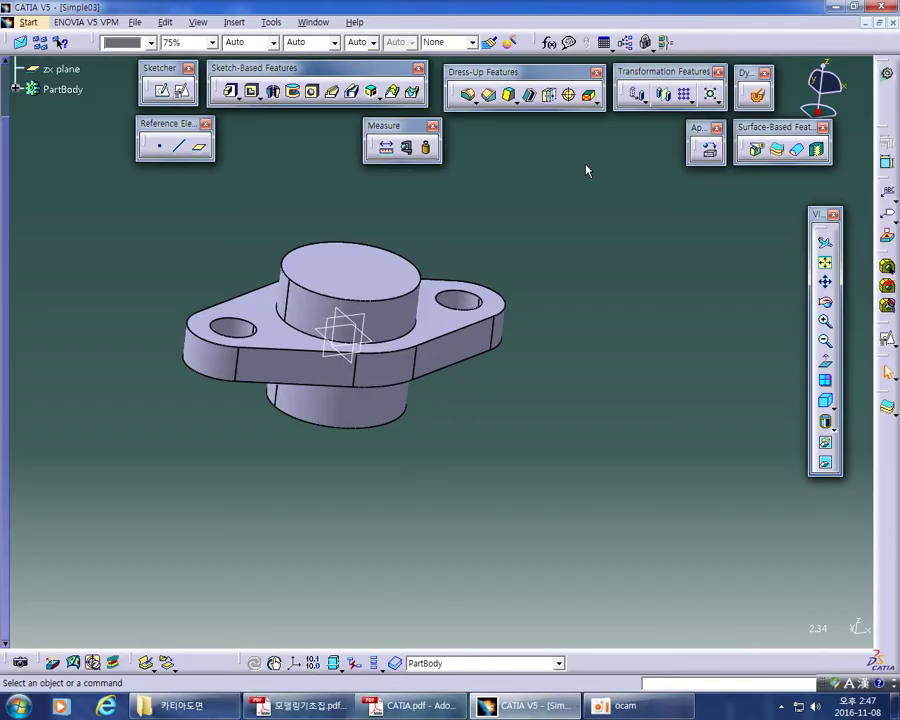
{"action": "left_click", "coordinate": [825, 380]}
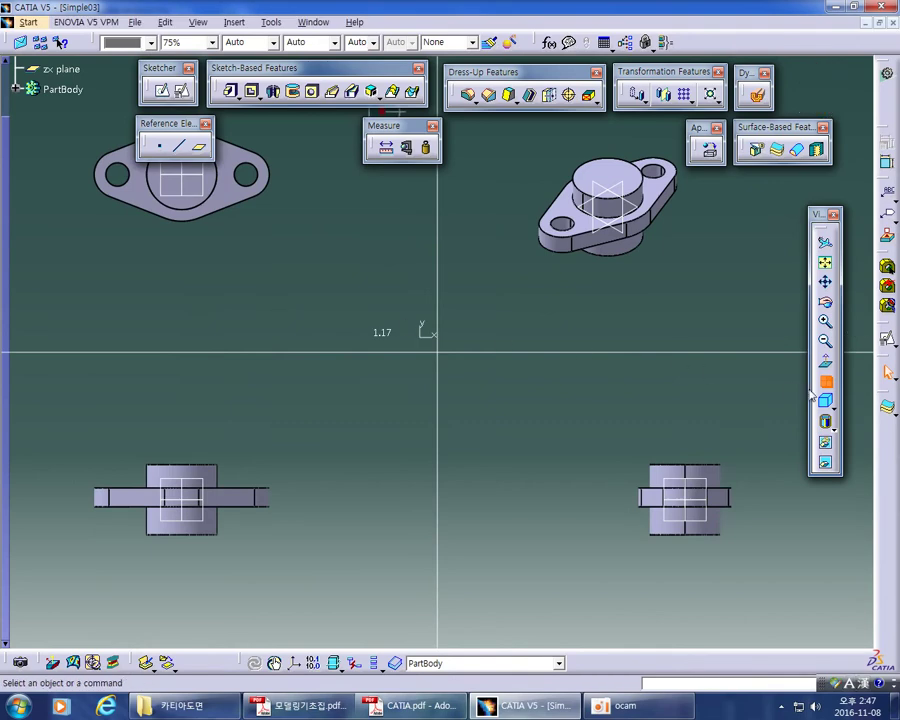
{"action": "left_click", "coordinate": [825, 380]}
{"action": "middle_click_drag", "start_coordinate": [499, 477], "coordinate": [578, 510]}
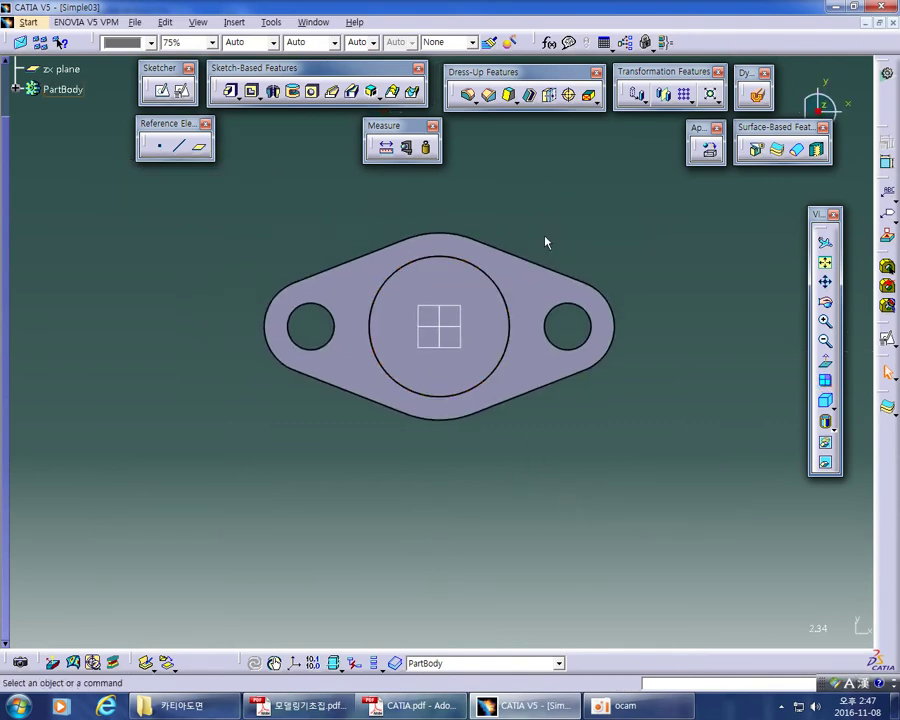
{"action": "scroll", "coordinate": [158, 413], "scroll_direction": "up", "scroll_amount": 3}
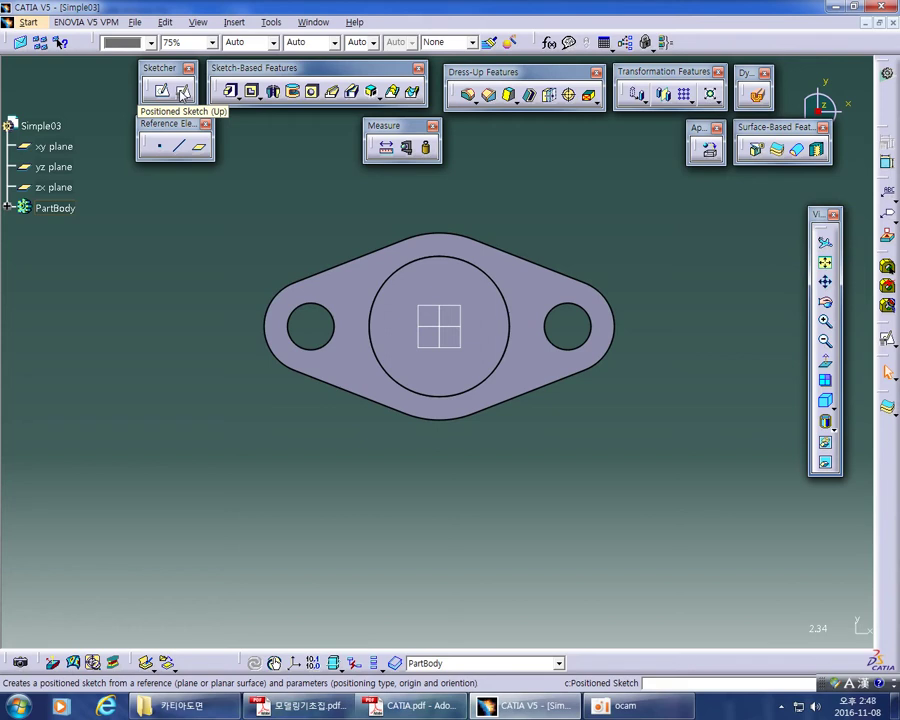
Highlight the xy plane and the yz plane in turn as possible sketch supports, leaving nothing selected
{"action": "left_click", "coordinate": [76, 152]}
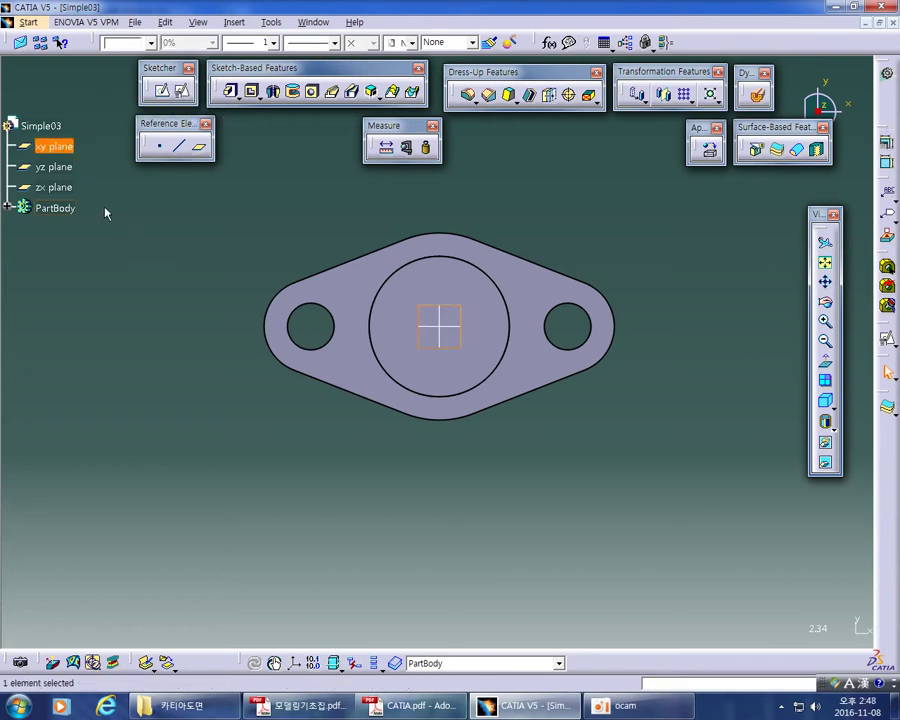
{"action": "left_click", "coordinate": [54, 166]}
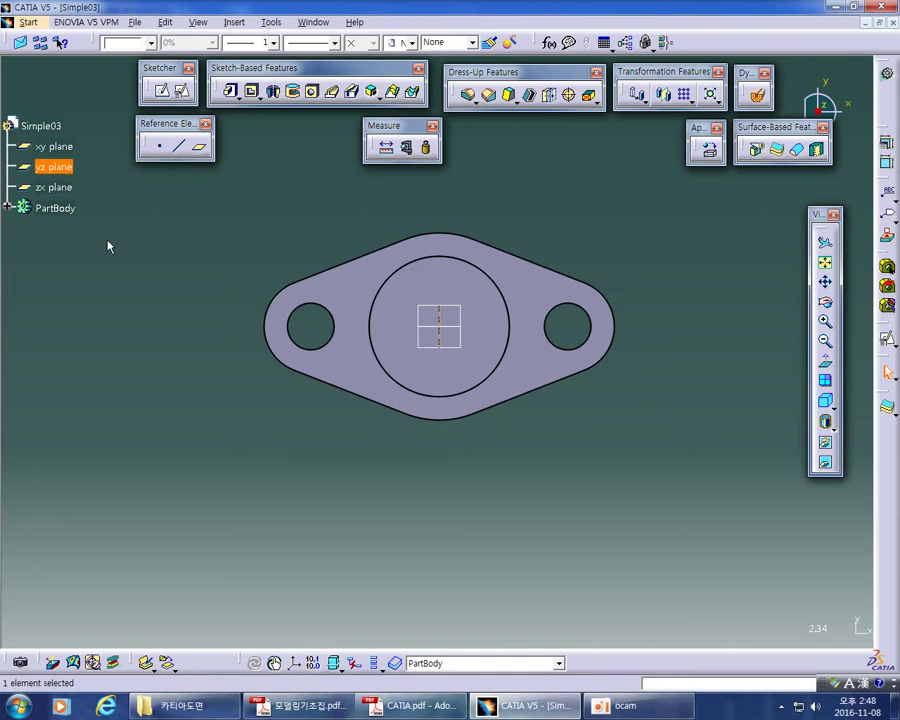
{"action": "left_click", "coordinate": [107, 242]}
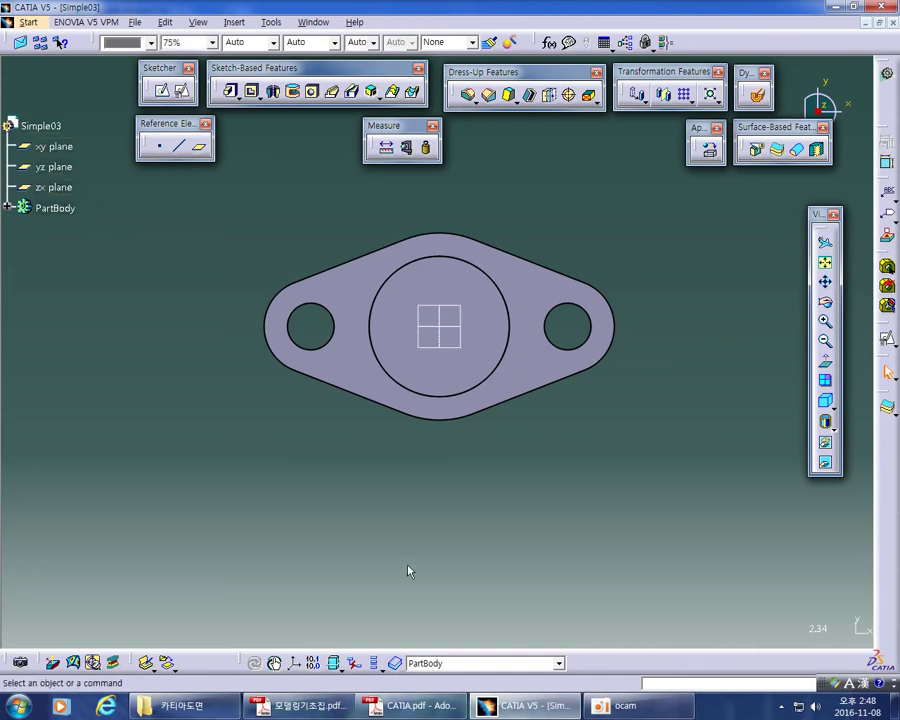
{"action": "middle_click_drag", "start_coordinate": [446, 534], "coordinate": [434, 522]}
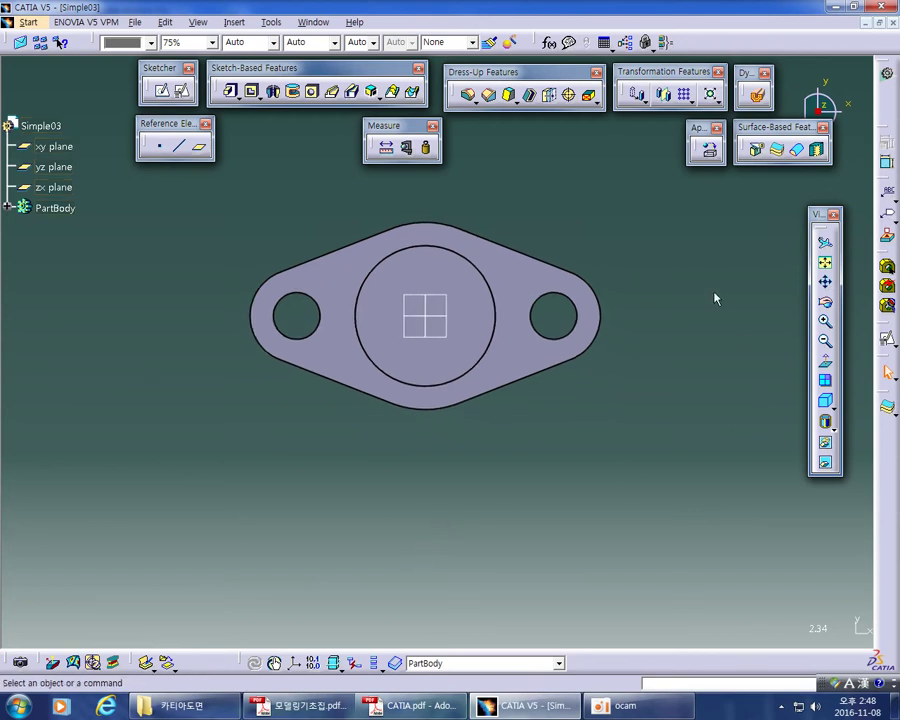
Highlight the flange's slanted edge and its flat top face, viewing the part from above and at an angle
{"action": "left_click", "coordinate": [537, 258]}
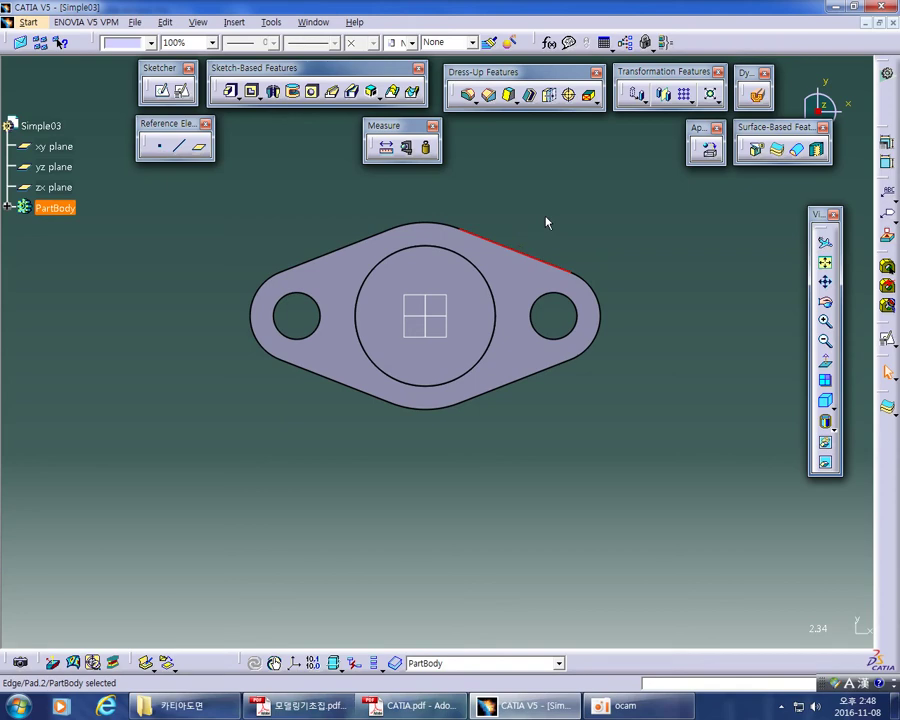
{"action": "left_click", "coordinate": [546, 222]}
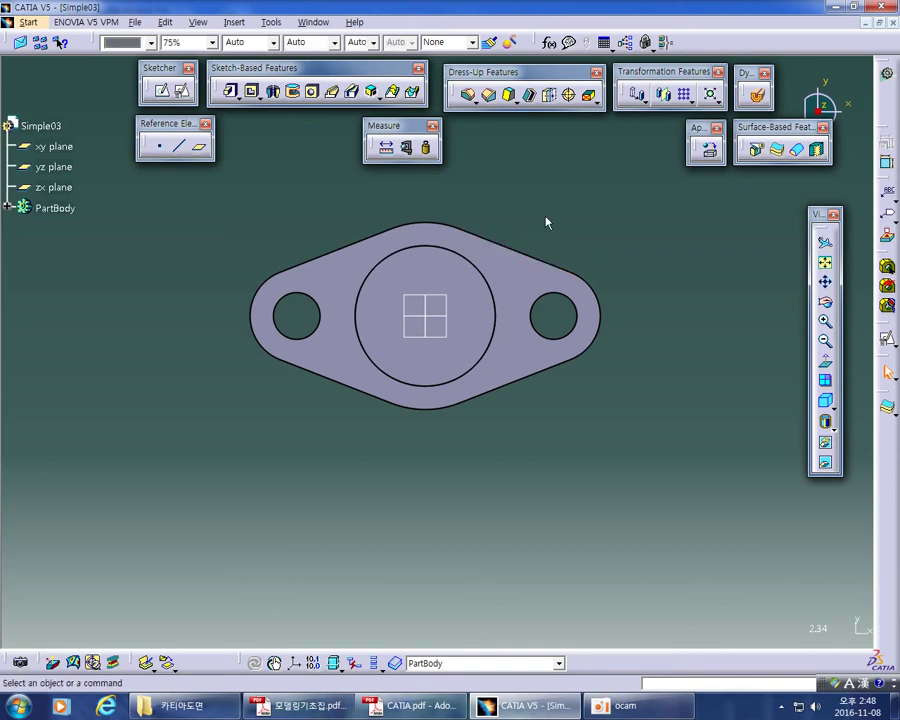
{"action": "left_click", "coordinate": [518, 278]}
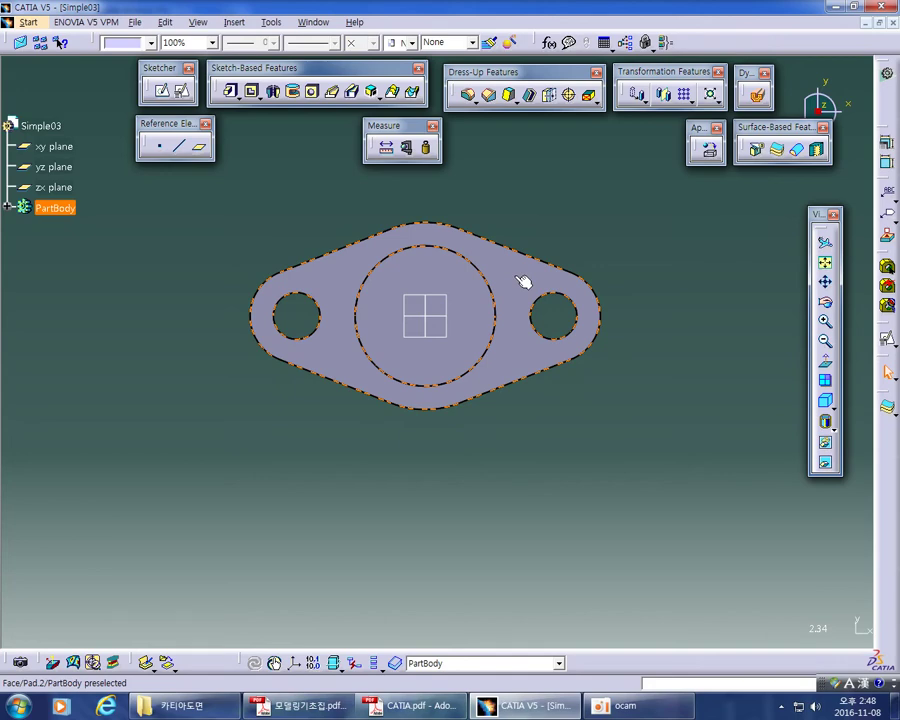
{"action": "left_click", "coordinate": [542, 219]}
{"action": "left_click", "coordinate": [510, 273]}
{"action": "middle_click_drag", "start_coordinate": [464, 460], "coordinate": [533, 312]}
{"action": "left_click", "coordinate": [514, 315]}
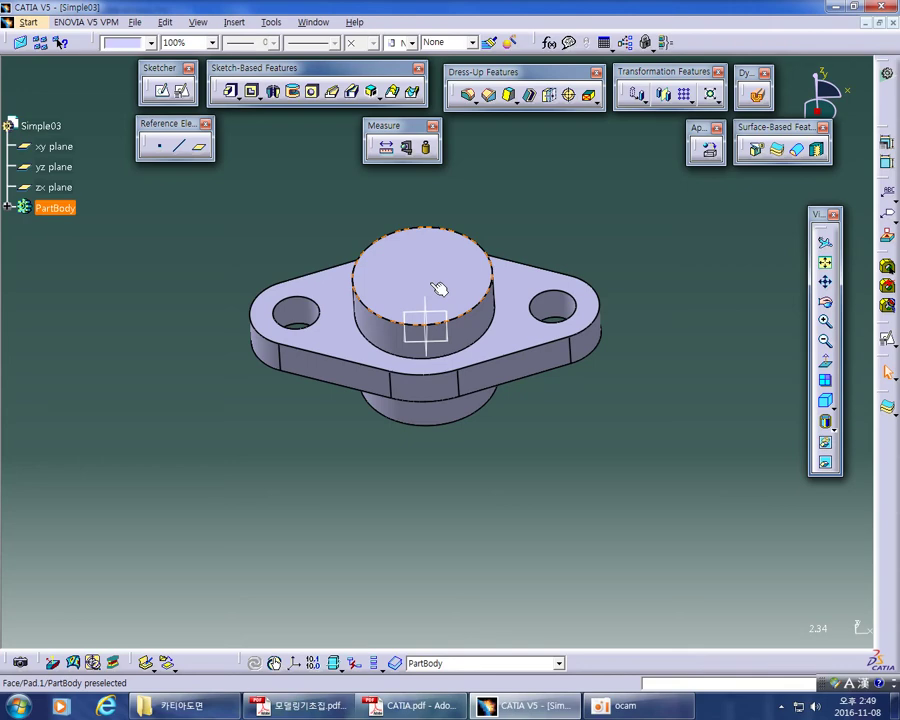
Highlight the cylinder's flat top face and its curved side face below the flange to compare them as sketch supports
{"action": "left_click", "coordinate": [273, 139]}
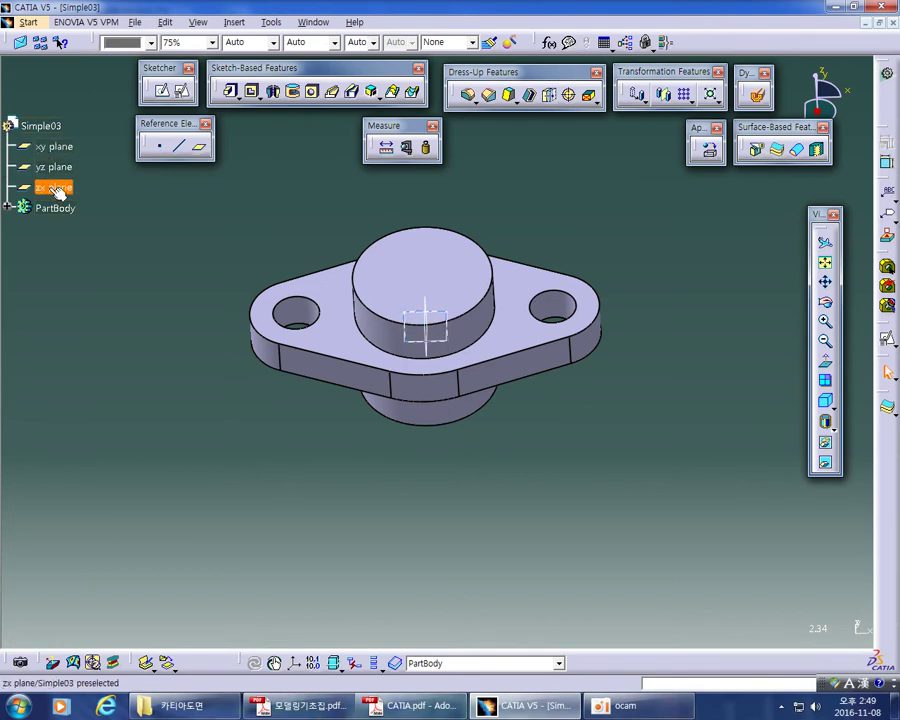
{"action": "left_click", "coordinate": [412, 270]}
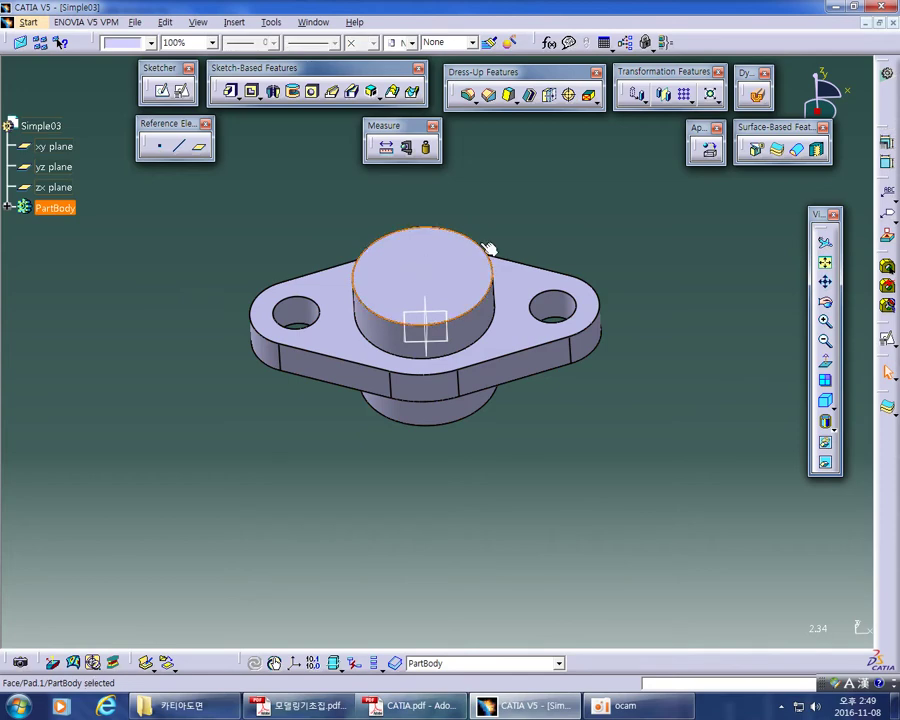
{"action": "left_click", "coordinate": [530, 217]}
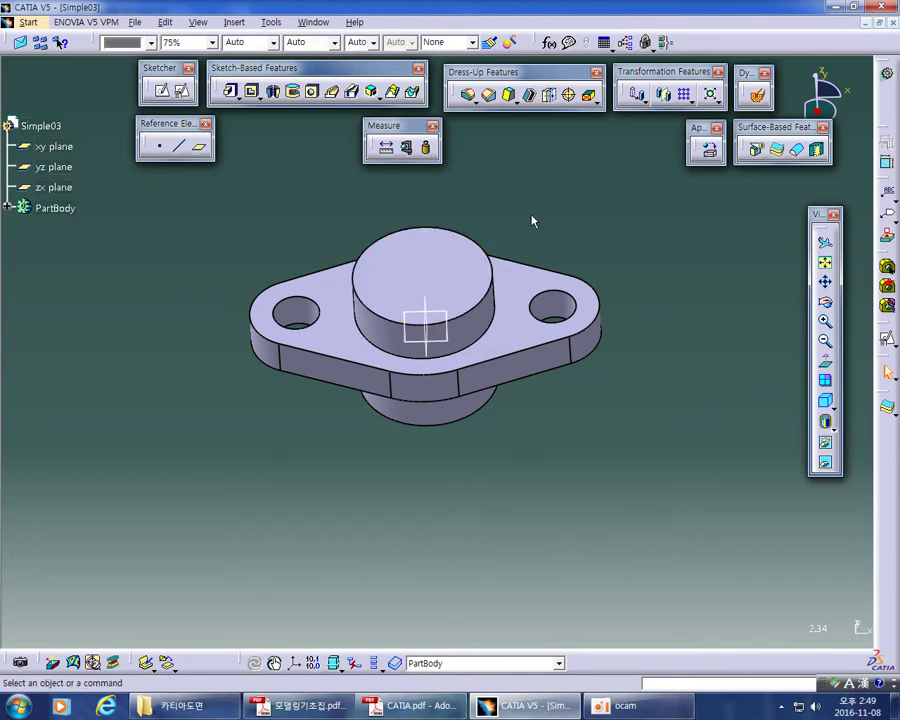
{"action": "left_click", "coordinate": [460, 270]}
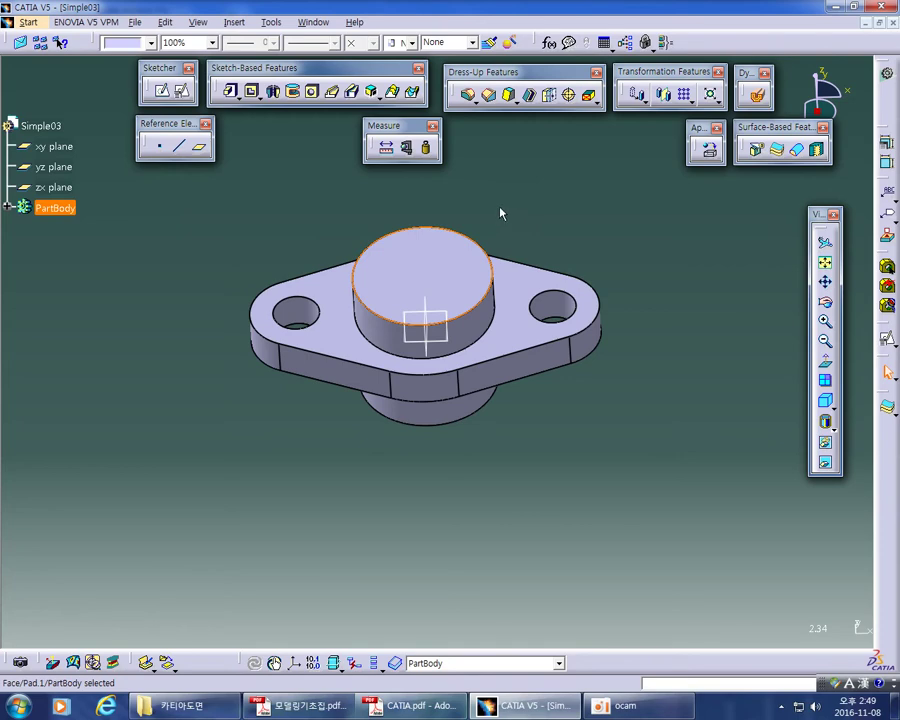
{"action": "left_click", "coordinate": [548, 479]}
{"action": "middle_click_drag", "start_coordinate": [442, 512], "coordinate": [445, 413]}
{"action": "left_click", "coordinate": [445, 413]}
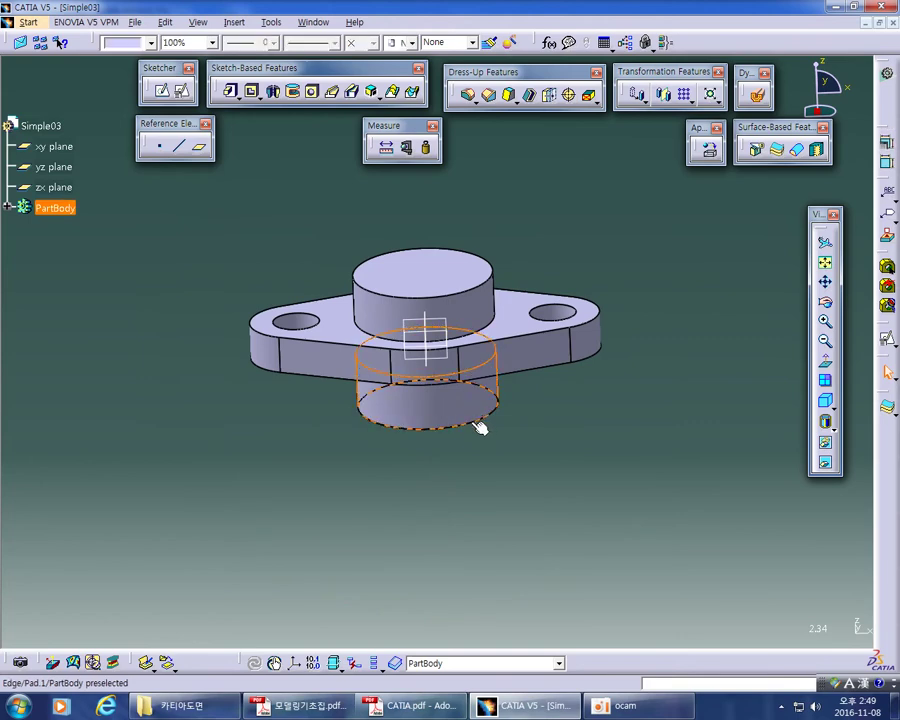
{"action": "left_click", "coordinate": [471, 425]}
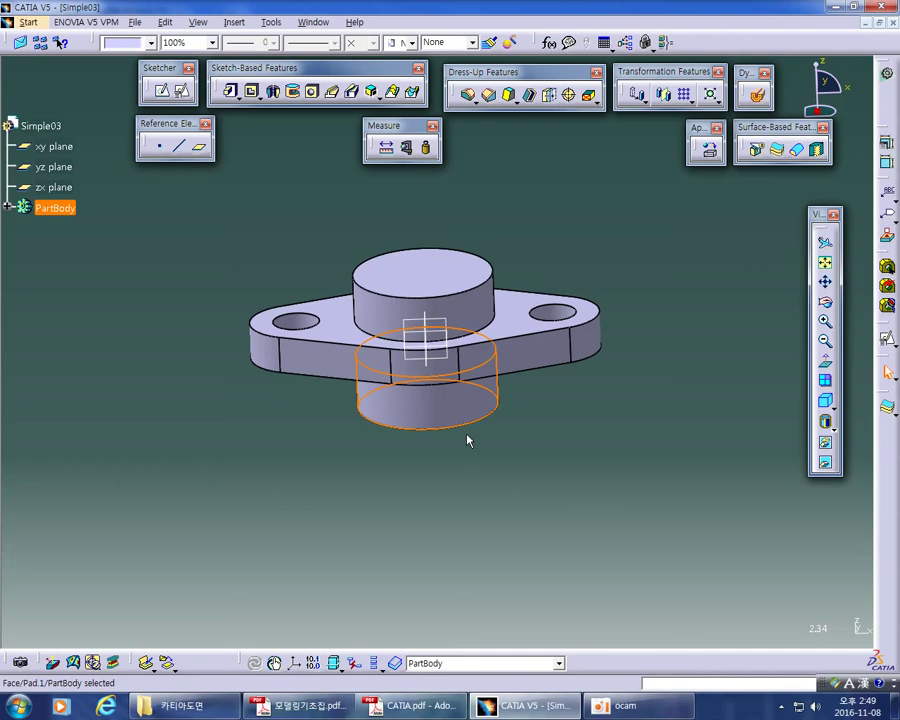
Create a positioned sketch on the cylinder's flat top face with implicit origin and orientation
{"action": "left_click", "coordinate": [465, 495]}
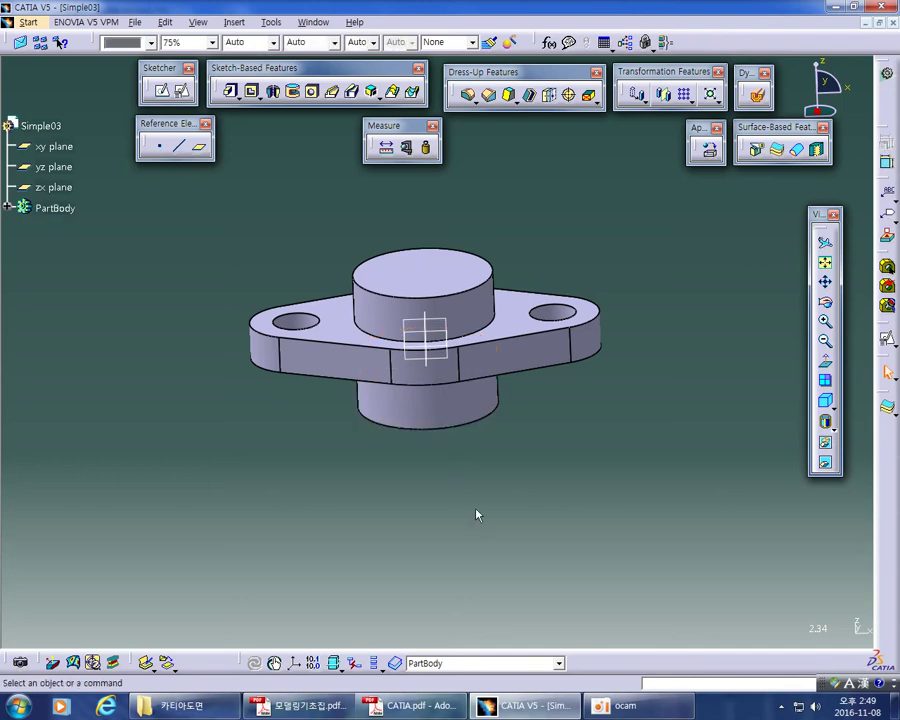
{"action": "left_click", "coordinate": [825, 383]}
{"action": "left_click", "coordinate": [825, 383]}
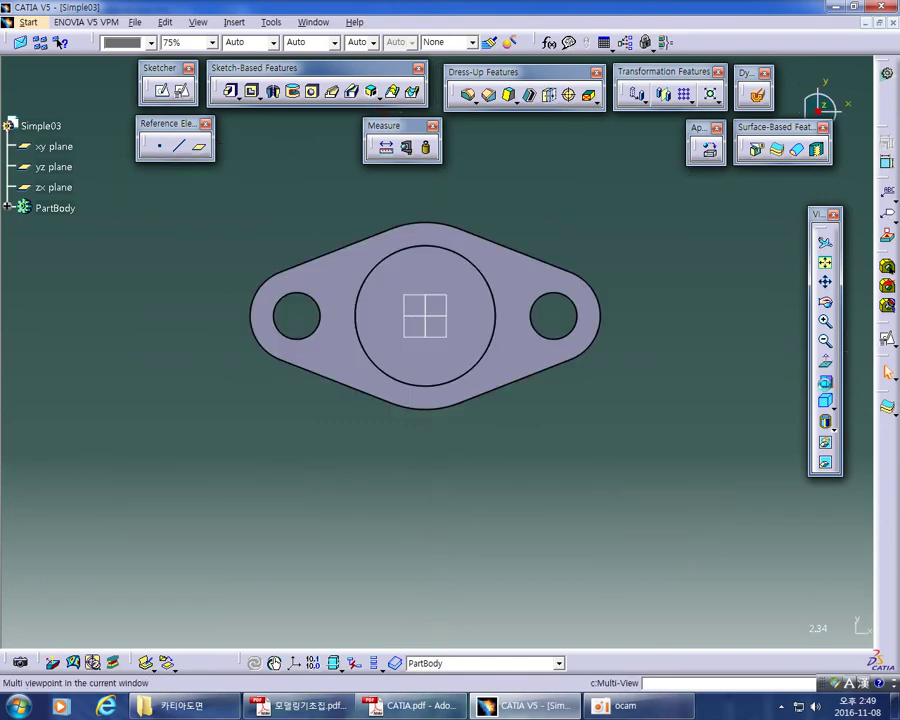
{"action": "left_click", "coordinate": [460, 291]}
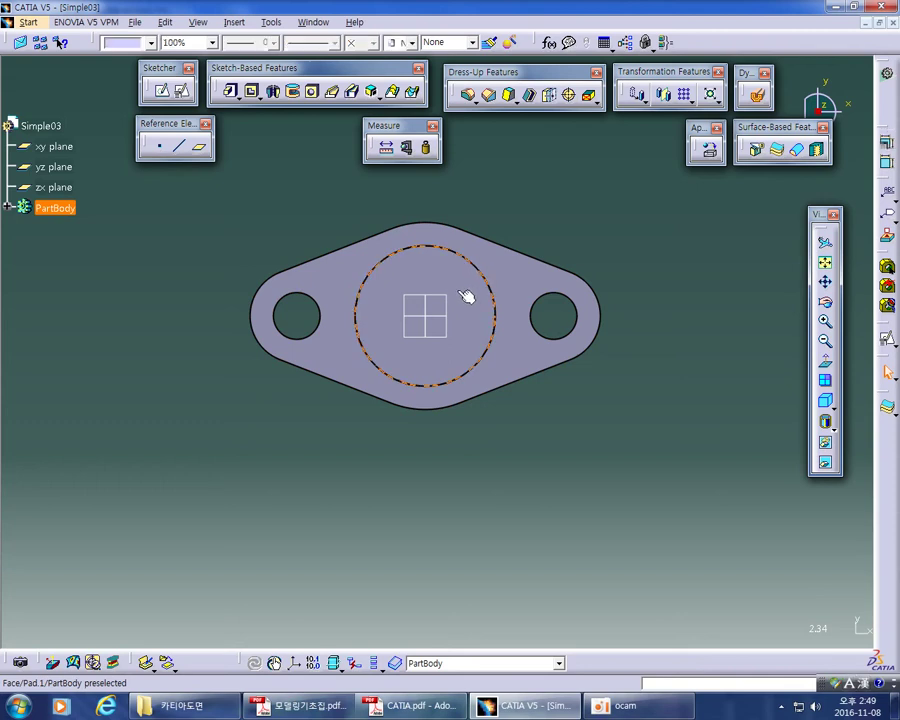
{"action": "left_click", "coordinate": [184, 92]}
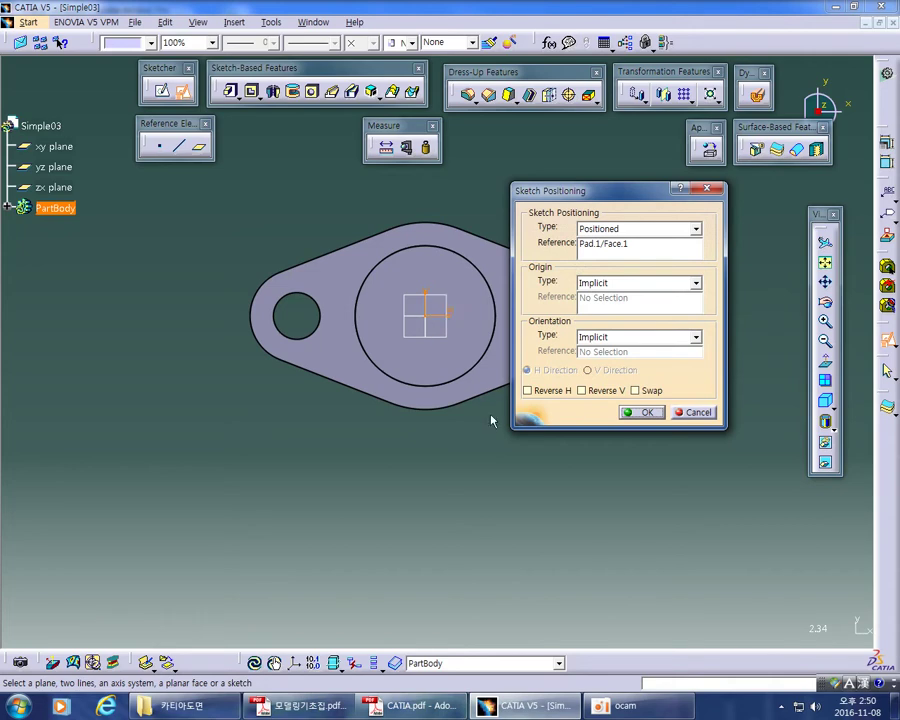
{"action": "left_click", "coordinate": [638, 413]}
{"action": "middle_click_drag", "start_coordinate": [402, 538], "coordinate": [478, 185]}
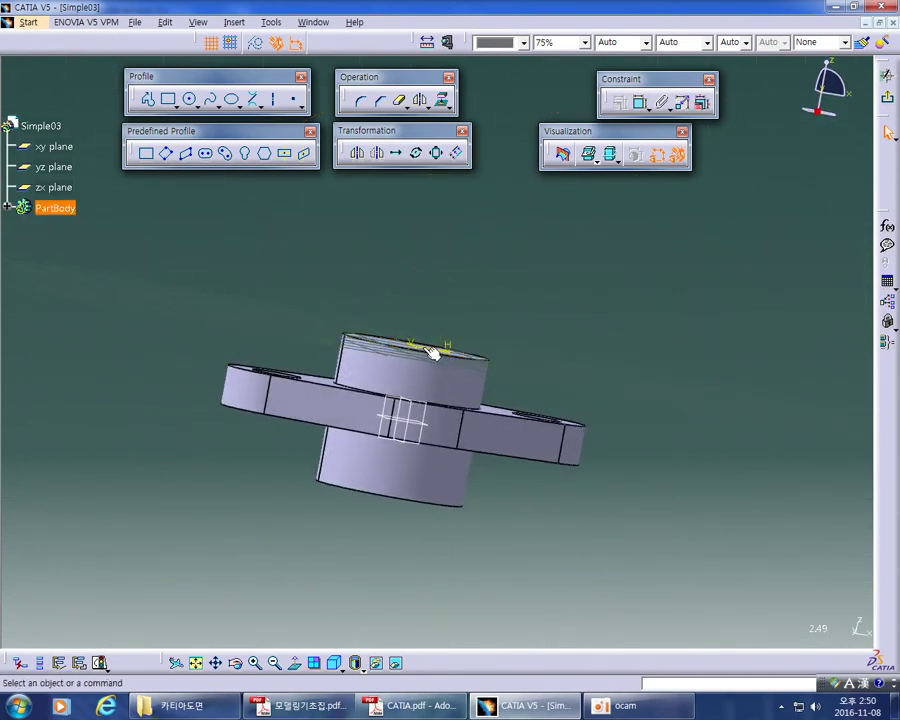
{"action": "middle_click_drag", "start_coordinate": [484, 301], "coordinate": [484, 306]}
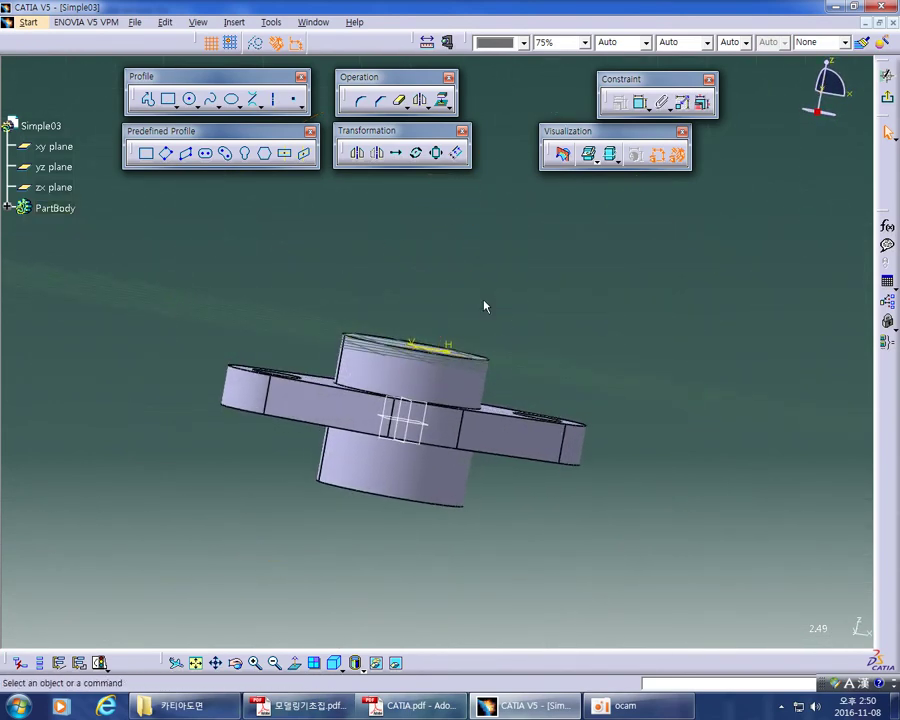
{"action": "left_click", "coordinate": [398, 424]}
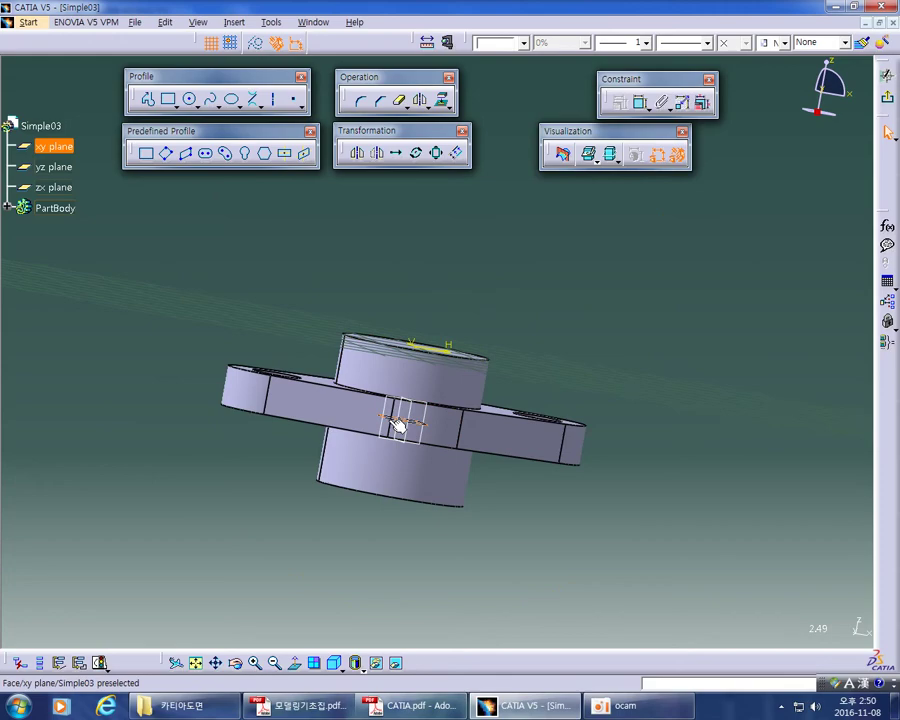
{"action": "left_click", "coordinate": [334, 663]}
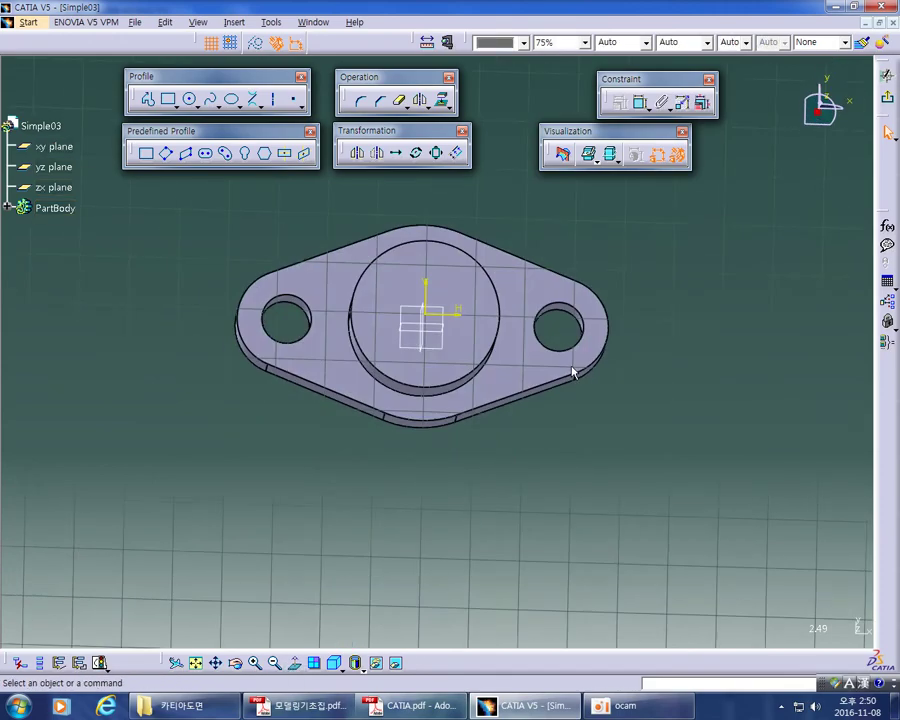
{"action": "mouse_move", "coordinate": [665, 350]}
{"action": "middle_mouse_down"}
{"action": "mouse_move", "coordinate": [673, 362]}
{"action": "mouse_move", "coordinate": [677, 342]}
{"action": "middle_mouse_up"}
Switch to the PDF drawing, undo the last three red markups, and mark the central Ø14 hole and its dimension with the pencil
{"action": "key", "text": "alt+Tab"}
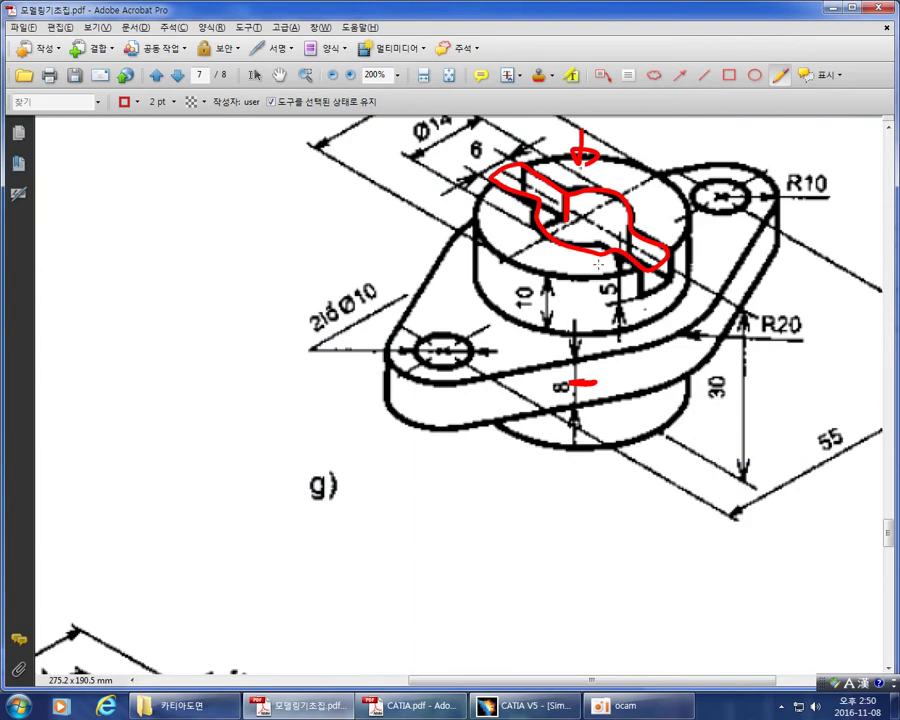
{"action": "key", "text": "ctrl+z"}
{"action": "key", "text": "ctrl+z"}
{"action": "key", "text": "ctrl+z"}
{"action": "mouse_move", "coordinate": [612, 190]}
{"action": "left_mouse_down"}
{"action": "mouse_move", "coordinate": [555, 187]}
{"action": "mouse_move", "coordinate": [534, 203]}
{"action": "mouse_move", "coordinate": [563, 236]}
{"action": "mouse_move", "coordinate": [631, 207]}
{"action": "mouse_move", "coordinate": [605, 189]}
{"action": "mouse_move", "coordinate": [563, 187]}
{"action": "left_mouse_up"}
{"action": "scroll", "coordinate": [569, 196], "scroll_direction": "up", "scroll_amount": 1}
{"action": "mouse_move", "coordinate": [407, 144]}
{"action": "left_mouse_down"}
{"action": "mouse_move", "coordinate": [417, 148]}
{"action": "mouse_move", "coordinate": [424, 126]}
{"action": "left_mouse_up"}
{"action": "left_click", "coordinate": [582, 239]}
Switch to CATIA and sketch a circle about 12 mm in diameter centred on the sketch origin
{"action": "key", "text": "alt+Tab"}
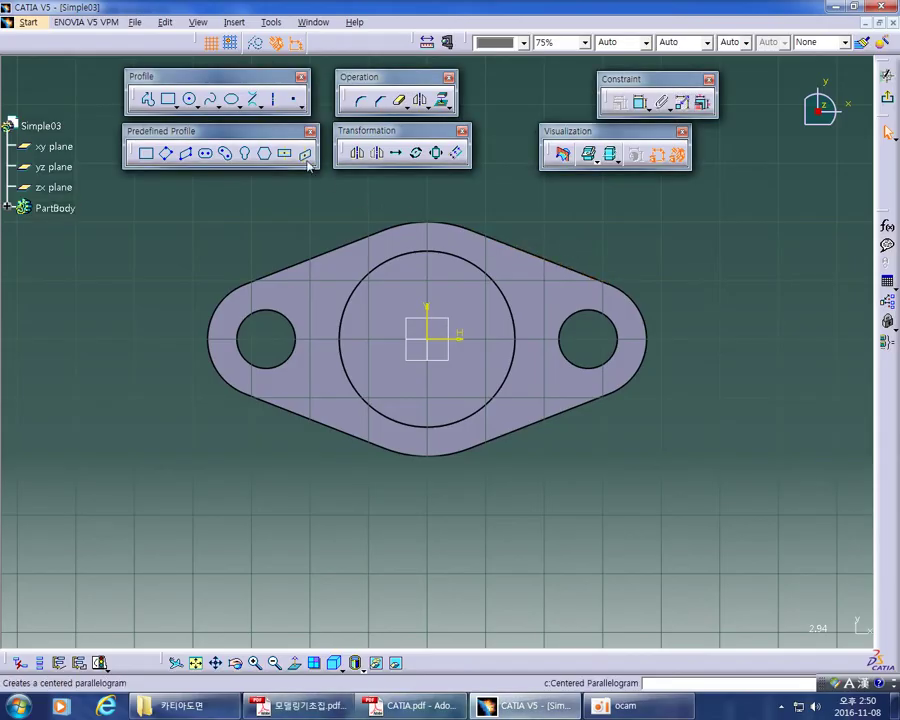
{"action": "left_click", "coordinate": [191, 102]}
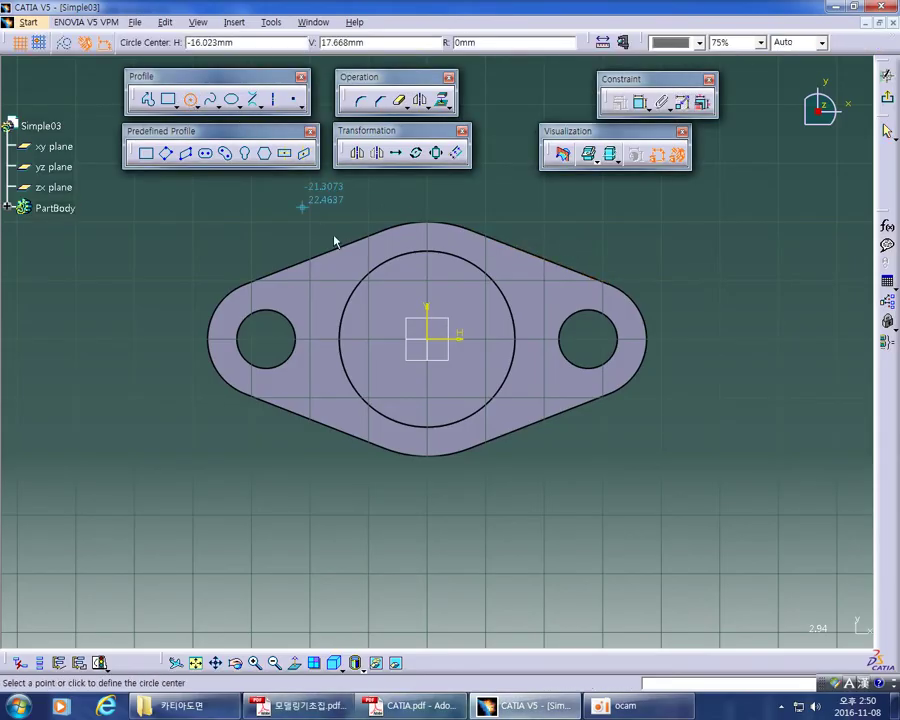
{"action": "left_click", "coordinate": [430, 340]}
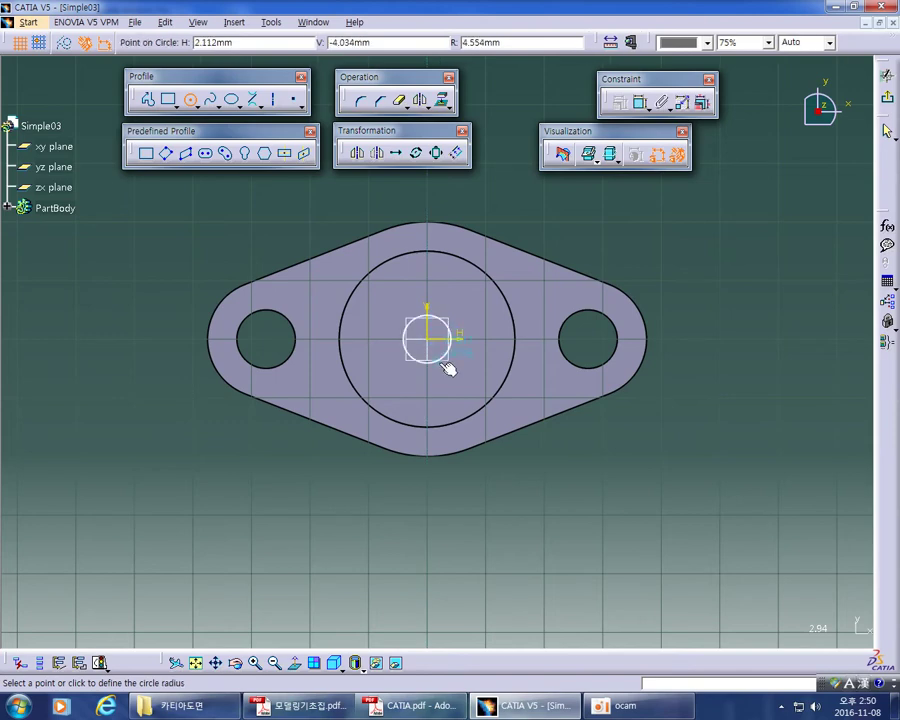
{"action": "left_click", "coordinate": [454, 372]}
Dimension the new circle's diameter and set it to 14 mm
{"action": "left_click", "coordinate": [640, 101]}
{"action": "left_click", "coordinate": [452, 315]}
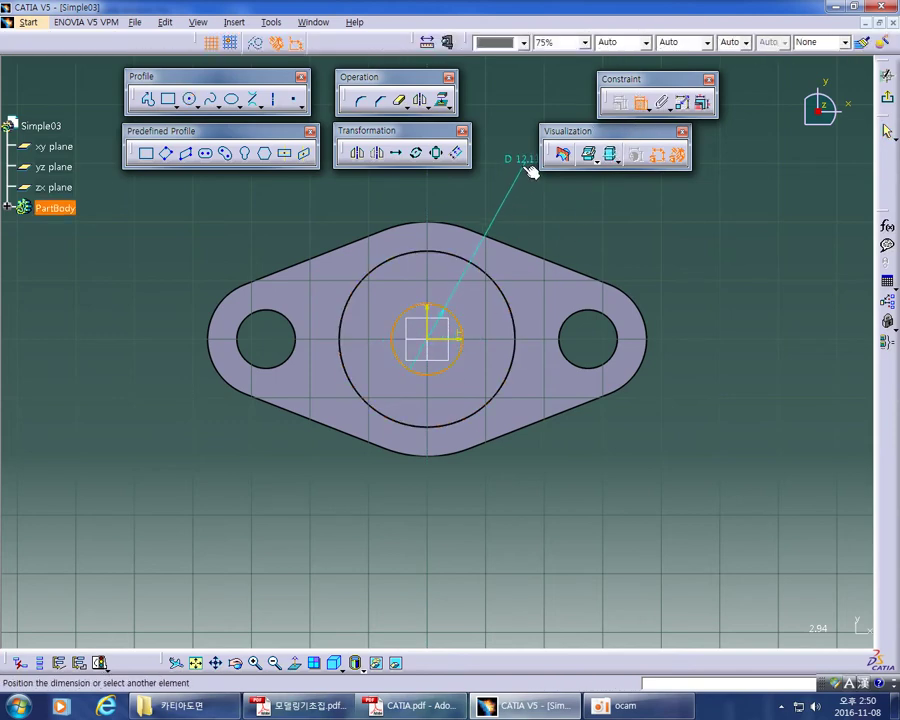
{"action": "left_click", "coordinate": [512, 207]}
{"action": "double_click", "coordinate": [510, 210]}
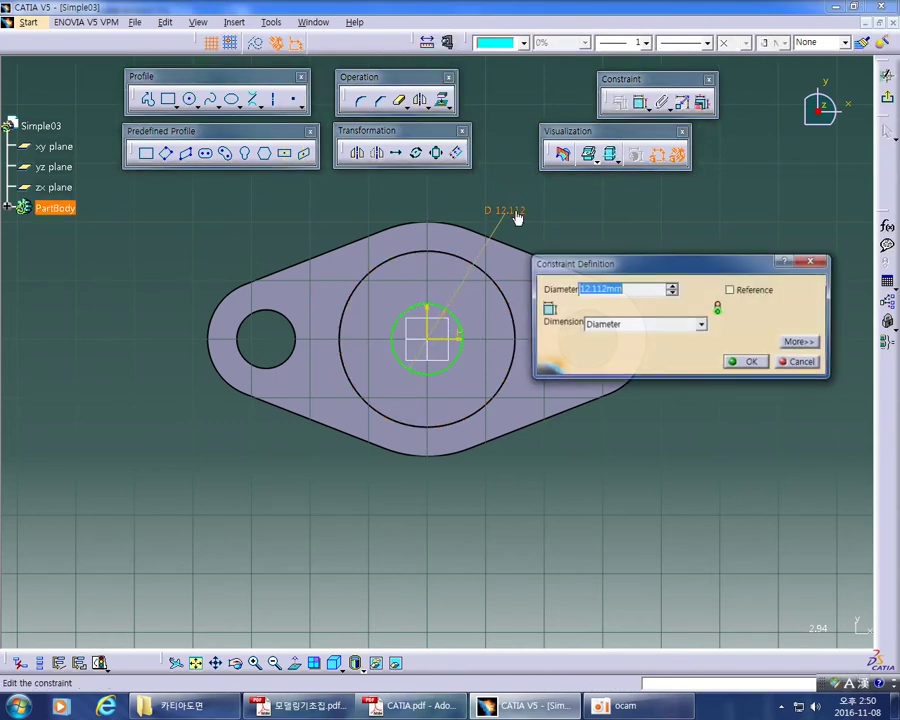
{"action": "type", "text": "1"}
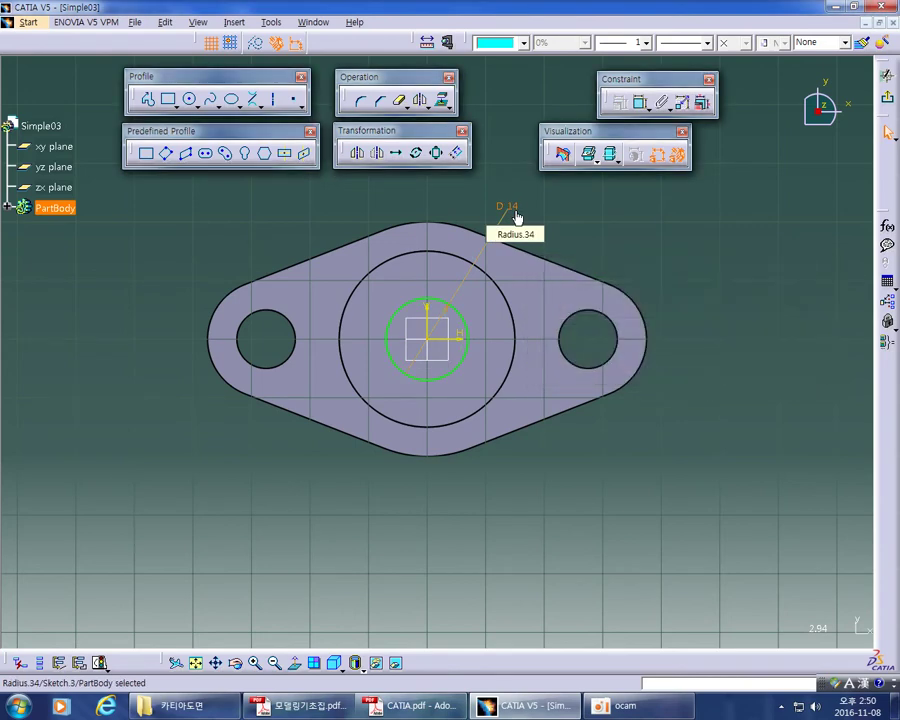
{"action": "left_click", "coordinate": [608, 226]}
{"action": "middle_click_drag", "start_coordinate": [610, 228], "coordinate": [639, 233]}
{"action": "middle_click_drag", "start_coordinate": [714, 251], "coordinate": [699, 247]}
{"action": "left_click", "coordinate": [699, 253]}
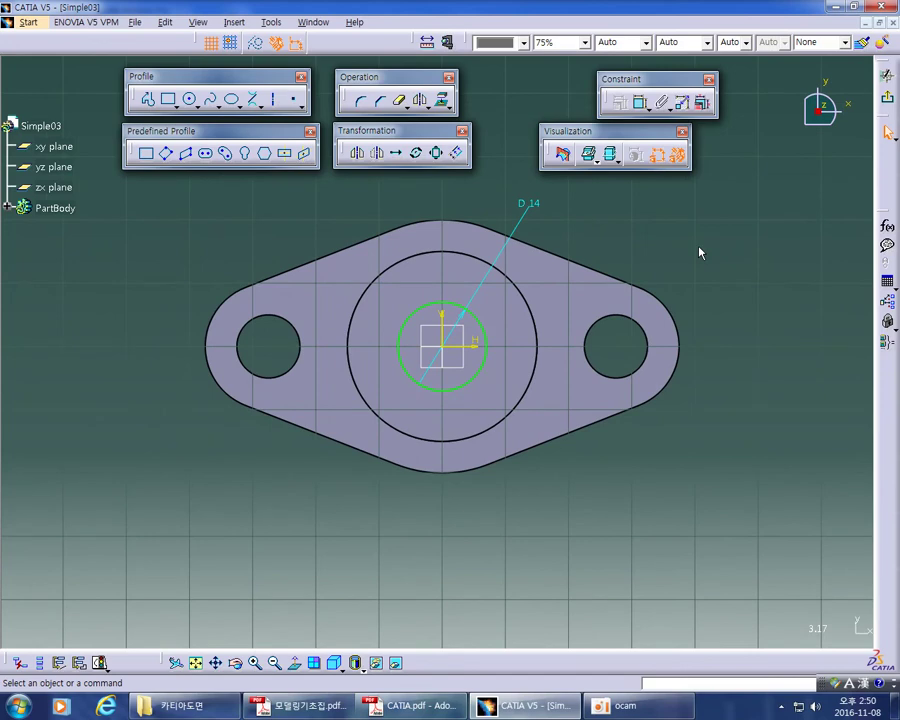
Expand PartBody in the tree and highlight Sketch.3 and Pad.1 in turn, leaving nothing selected
{"action": "left_click", "coordinate": [7, 208]}
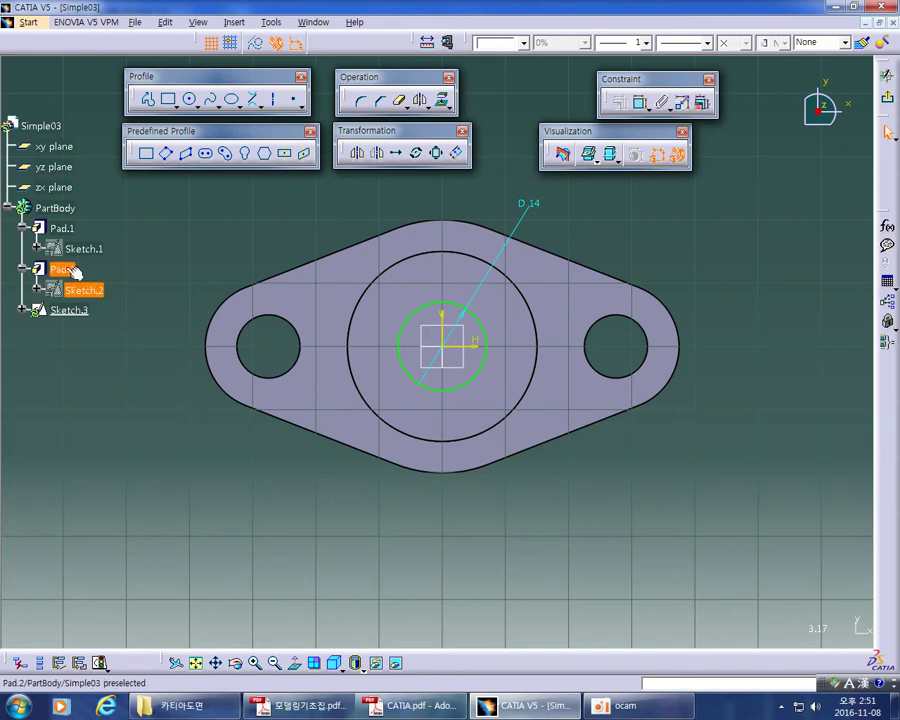
{"action": "left_click", "coordinate": [69, 310]}
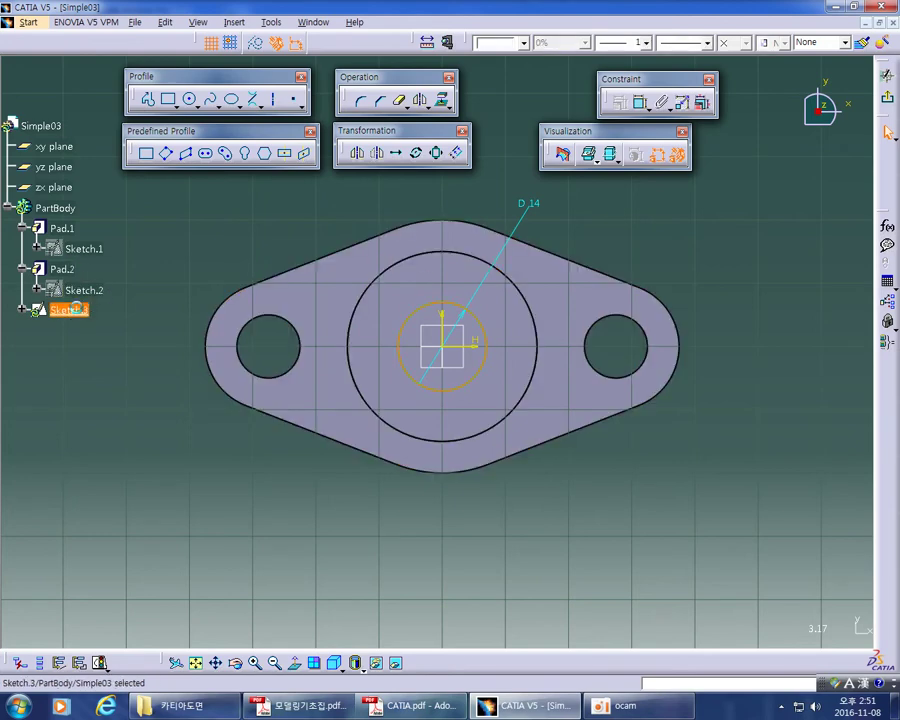
{"action": "left_click", "coordinate": [160, 259]}
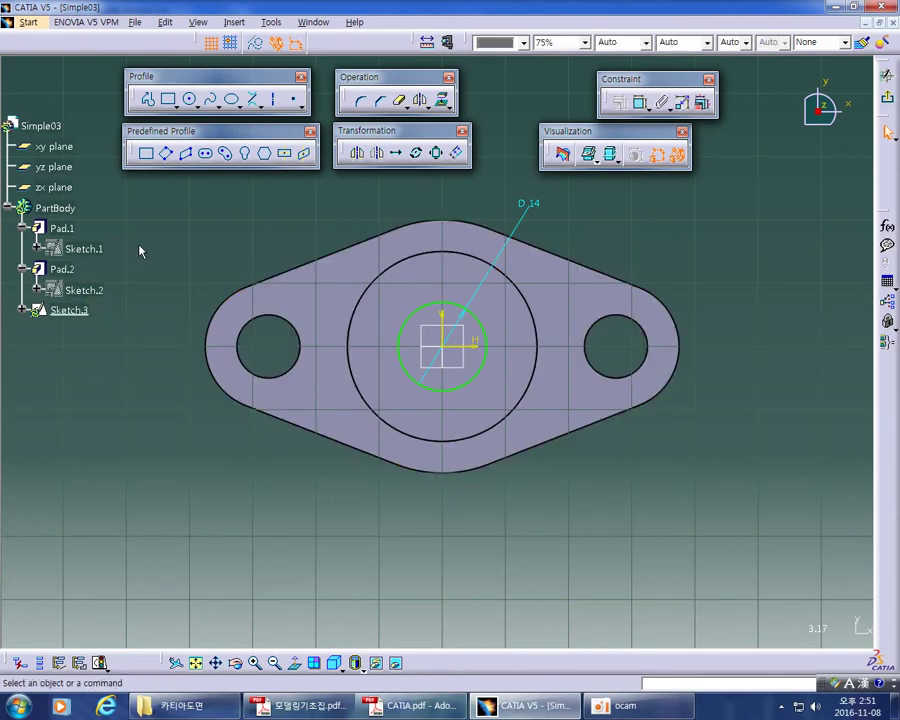
{"action": "left_click", "coordinate": [62, 229]}
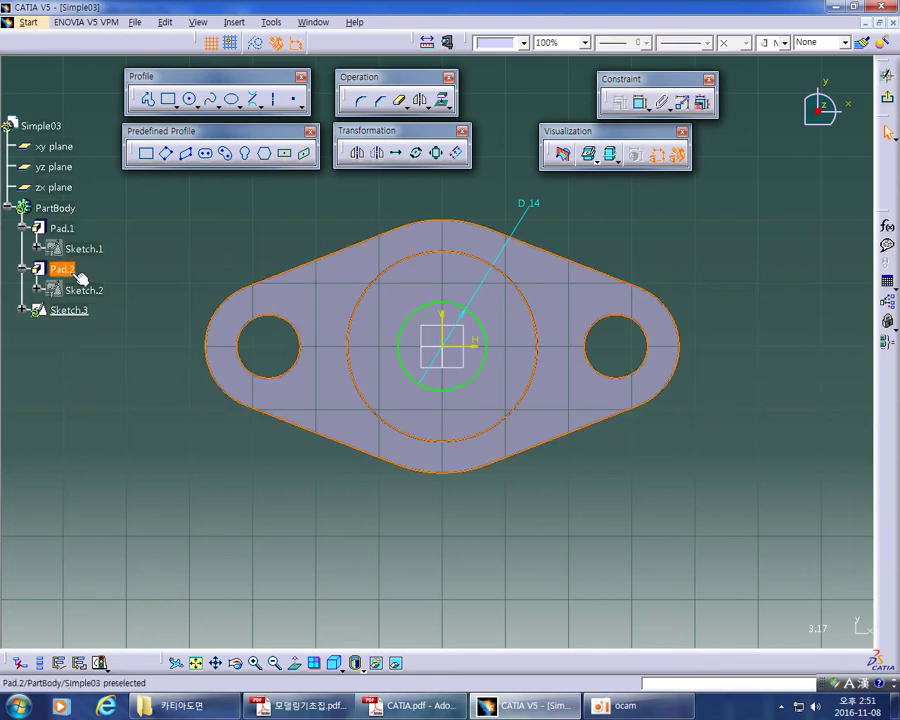
{"action": "left_click", "coordinate": [148, 242]}
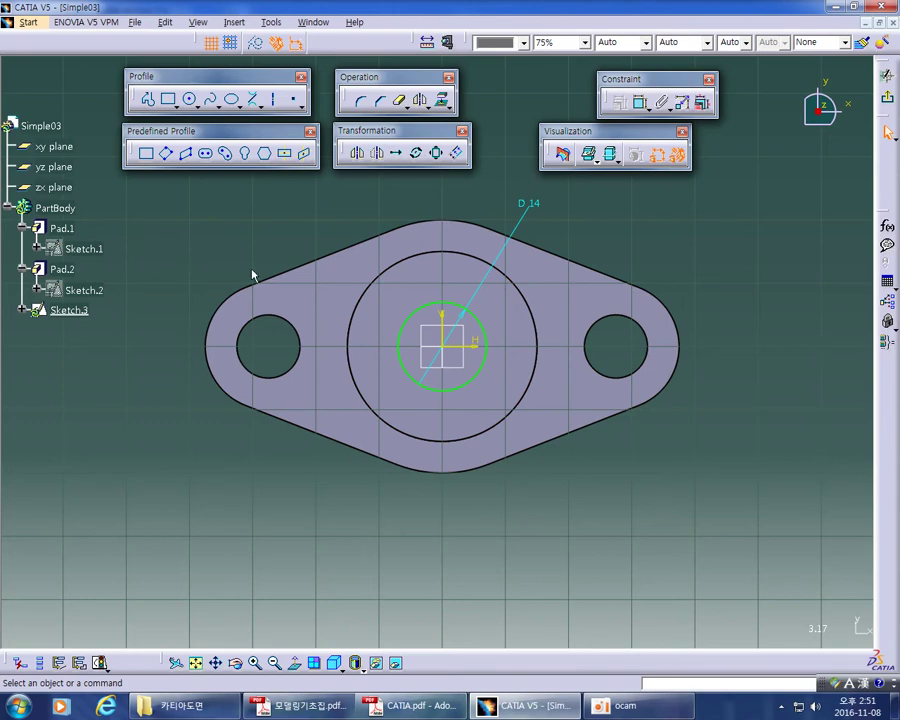
Duplicate the cylinder's pad from its top face while the sketch is open, and exit the sketch to view the part
{"action": "left_click", "coordinate": [399, 290]}
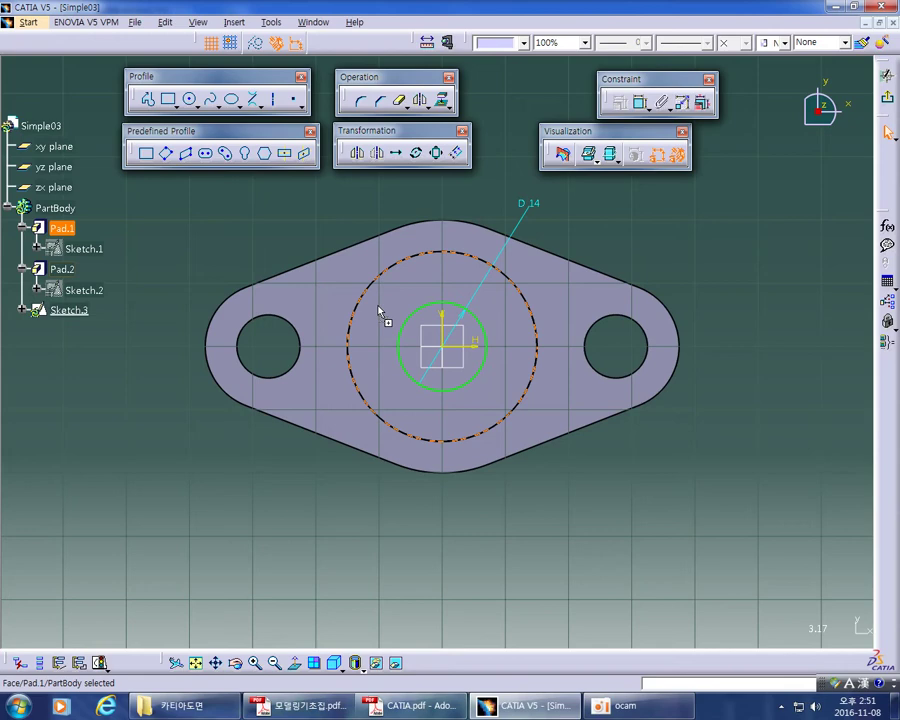
{"action": "key", "text": "ctrl+v"}
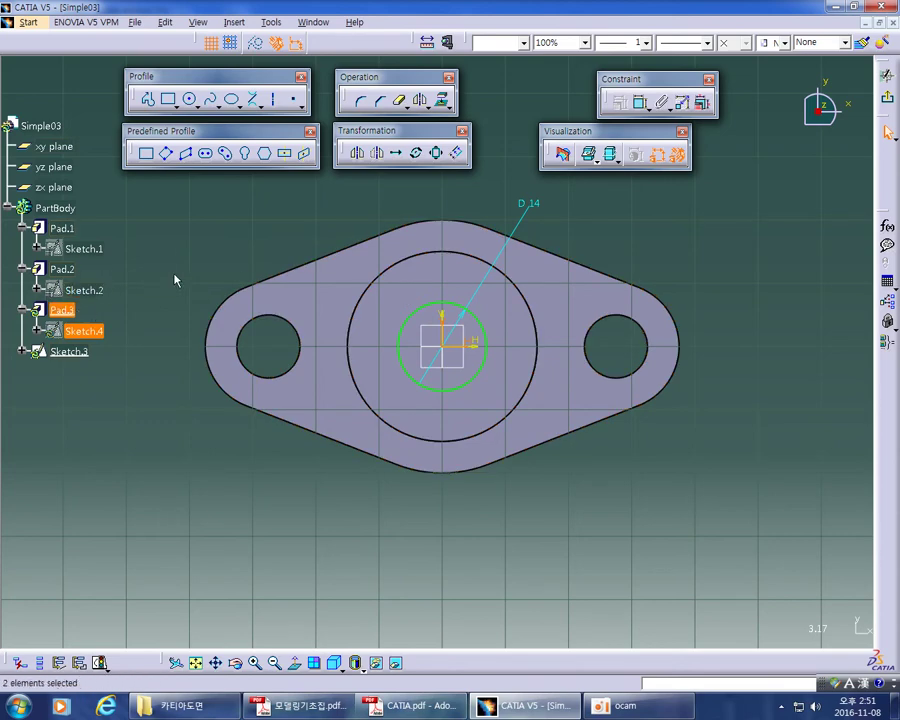
{"action": "left_click", "coordinate": [887, 75]}
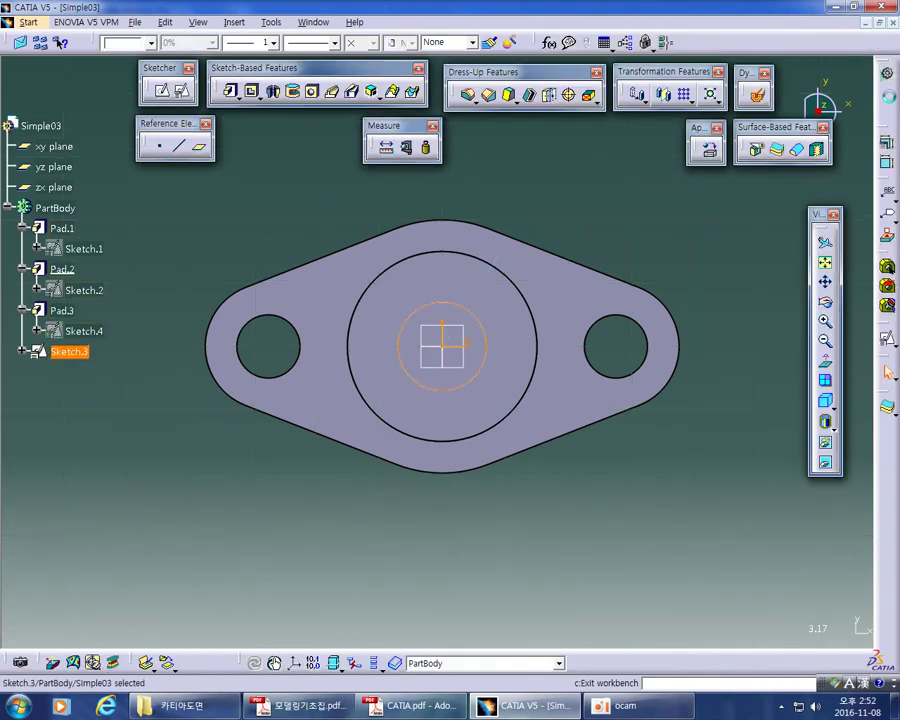
{"action": "middle_click_drag", "start_coordinate": [364, 504], "coordinate": [532, 283]}
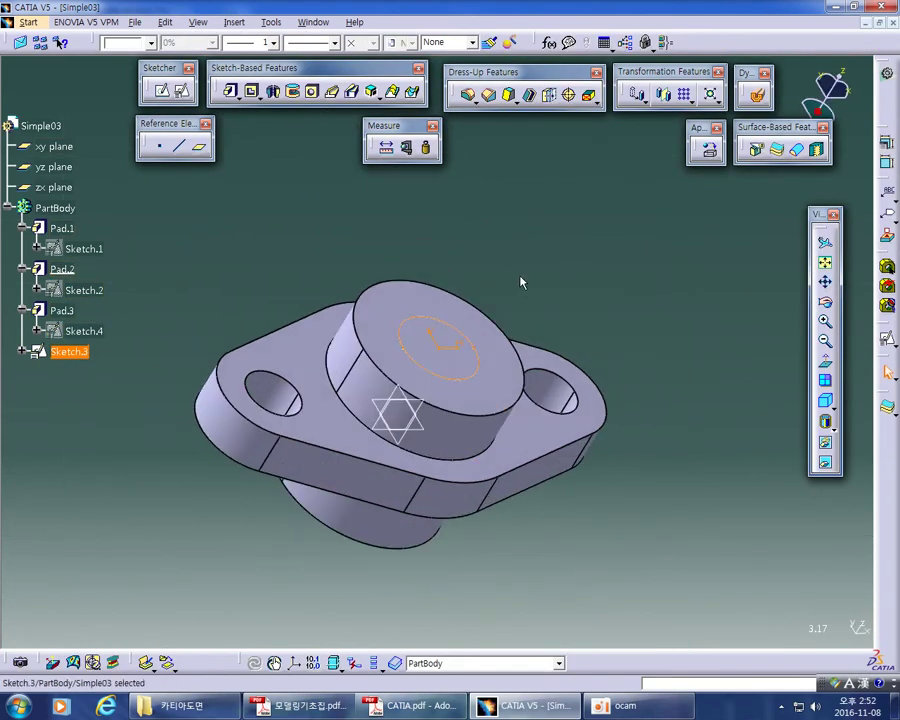
Try defining the duplicated pad as the in-work object, and undo the change
{"action": "right_click", "coordinate": [63, 311]}
{"action": "left_click", "coordinate": [104, 411]}
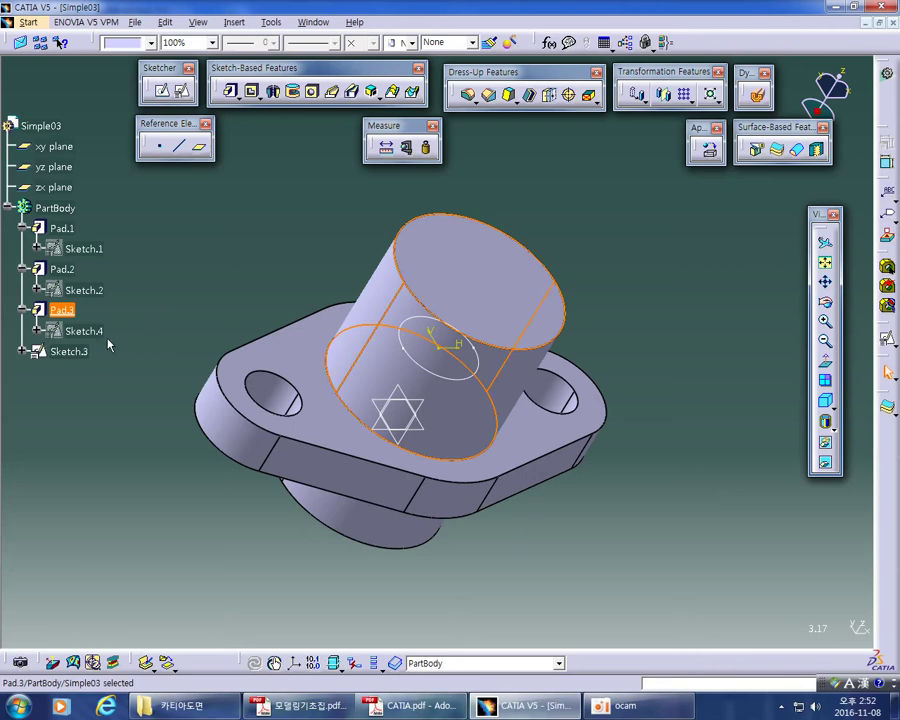
{"action": "key", "text": "ctrl+z"}
{"action": "key", "text": "ctrl+z"}
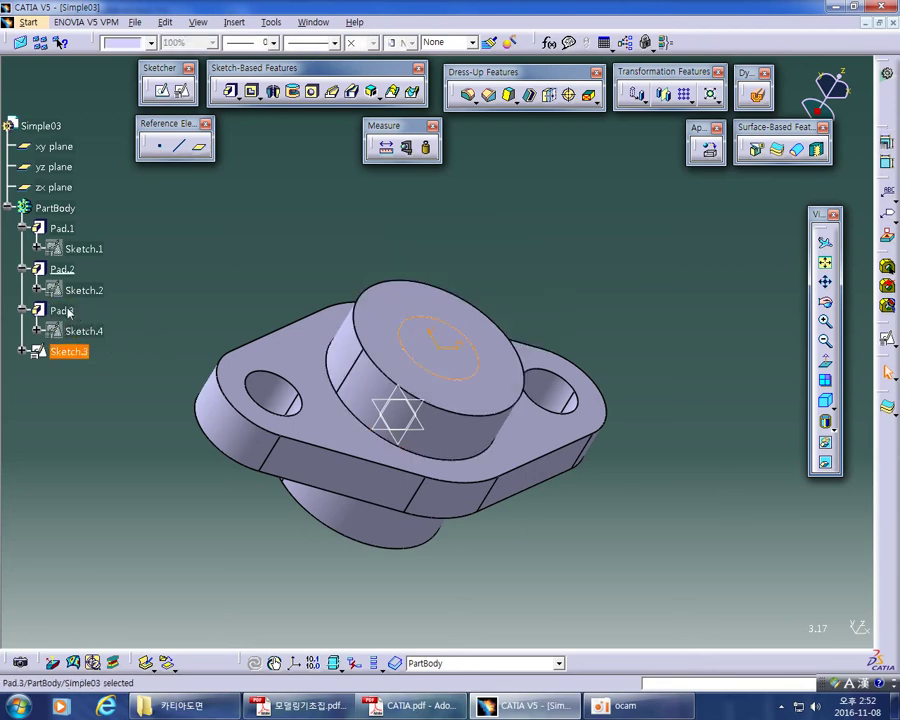
Delete the duplicated pad Pad.3 and its remaining sketch Sketch.4 from the tree
{"action": "right_click", "coordinate": [62, 310]}
{"action": "left_click", "coordinate": [110, 502]}
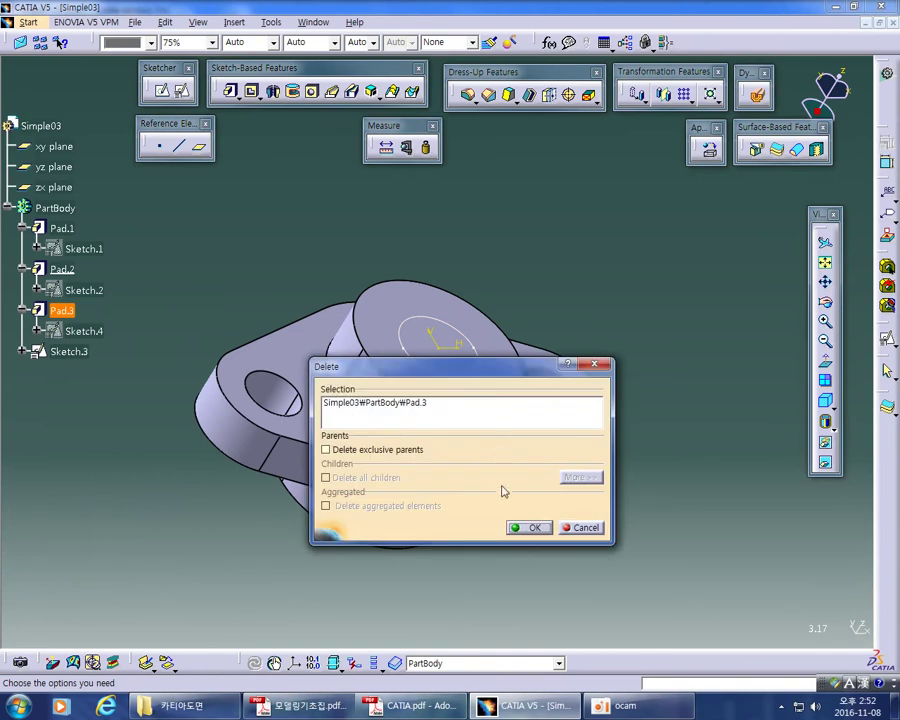
{"action": "left_click", "coordinate": [518, 526]}
{"action": "right_click", "coordinate": [72, 316]}
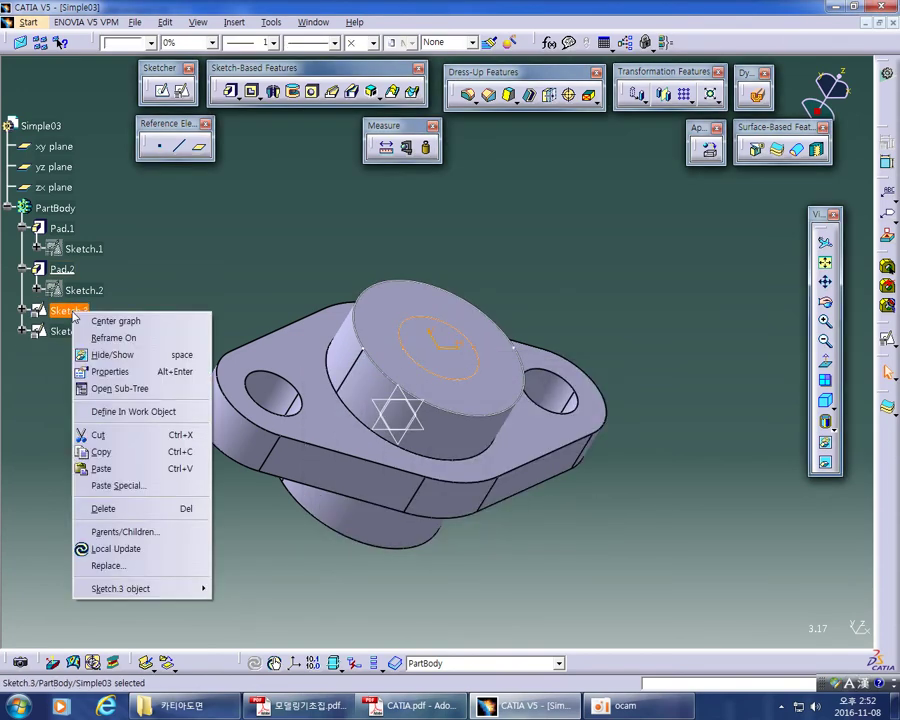
{"action": "left_click", "coordinate": [51, 328]}
{"action": "right_click", "coordinate": [66, 336]}
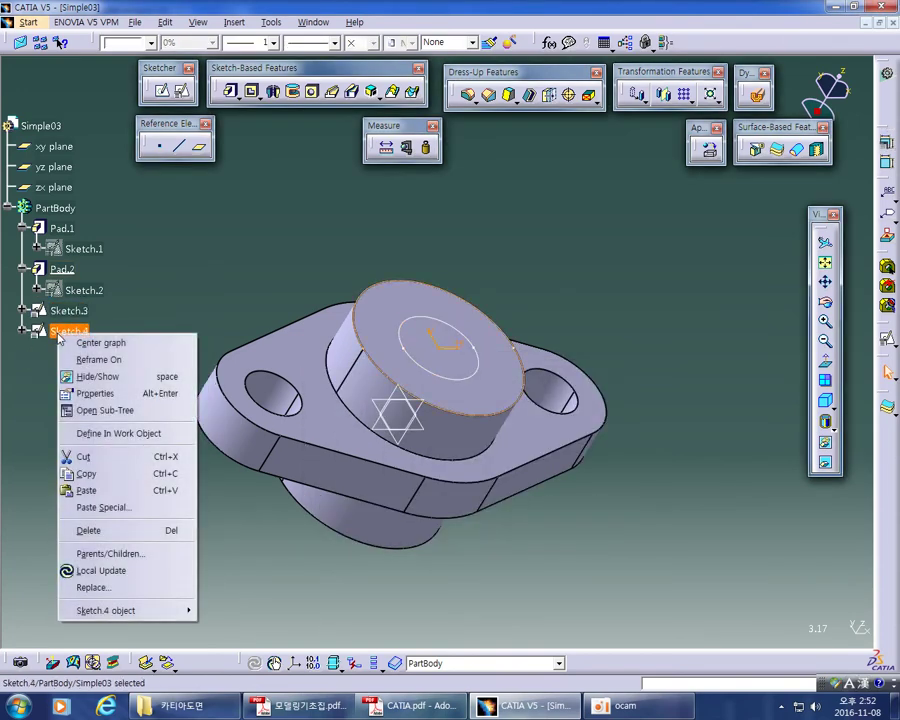
{"action": "left_click", "coordinate": [80, 529]}
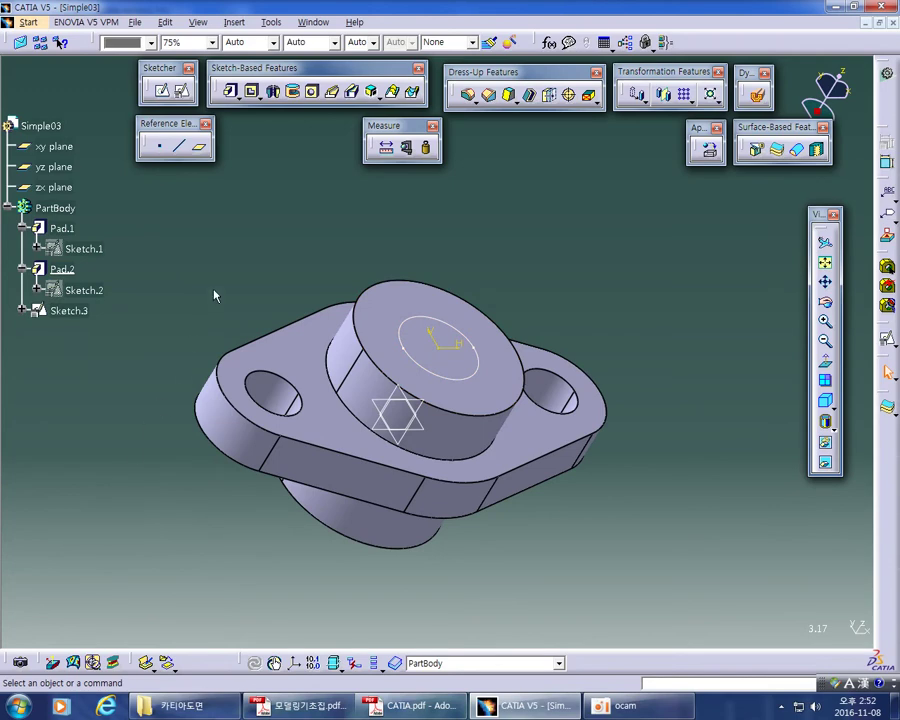
Reopen Sketch.3 for editing and duplicate the cylinder's pad again from its top face within the sketch
{"action": "double_click", "coordinate": [62, 310]}
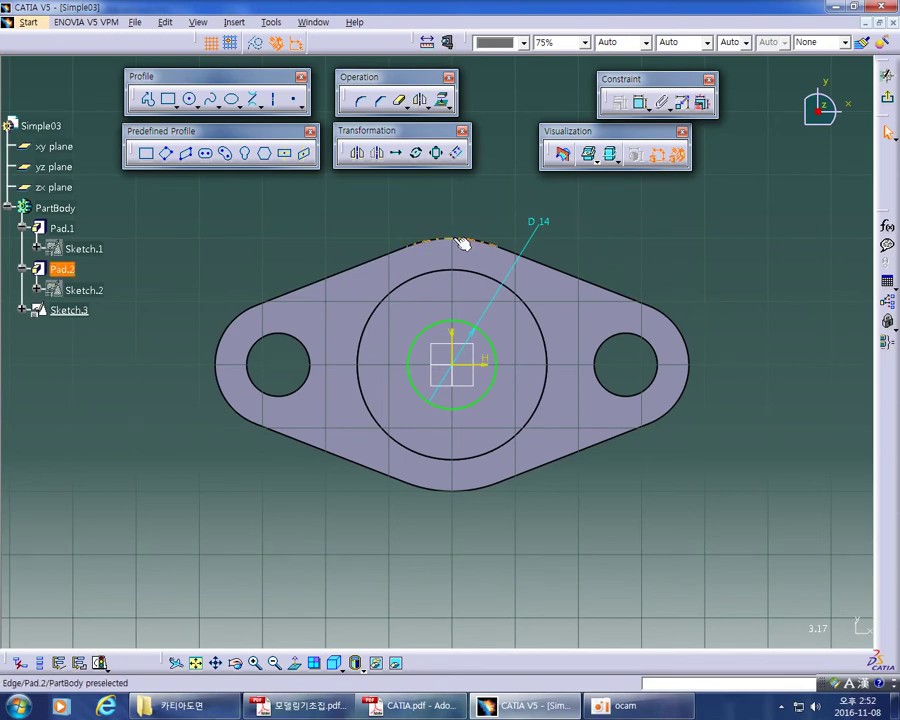
{"action": "left_click", "coordinate": [420, 313]}
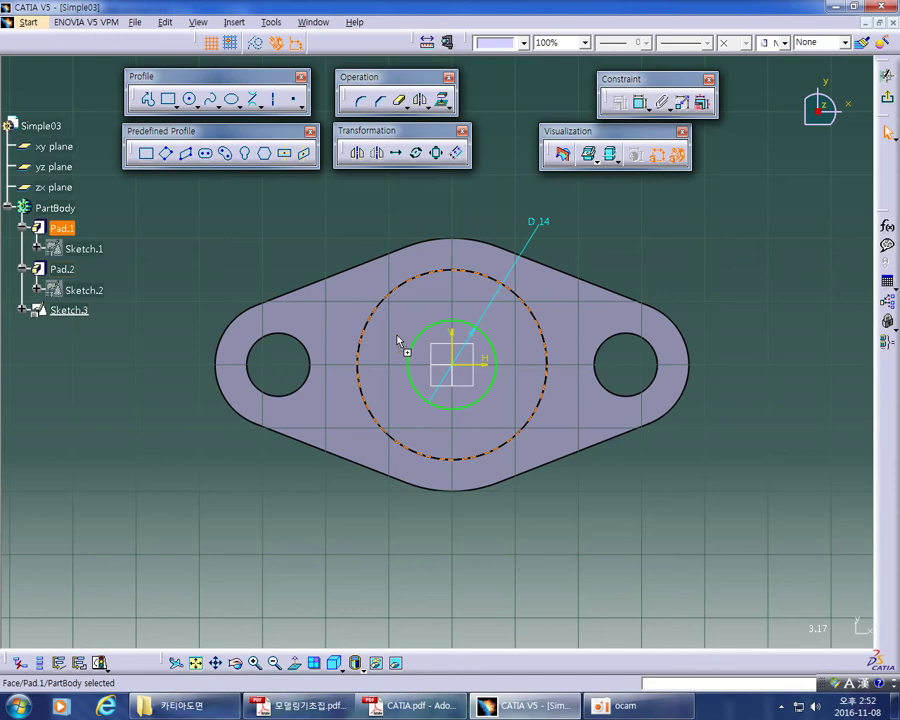
{"action": "left_click_drag", "start_coordinate": [397, 335], "coordinate": [397, 336], "text": "ctrl"}
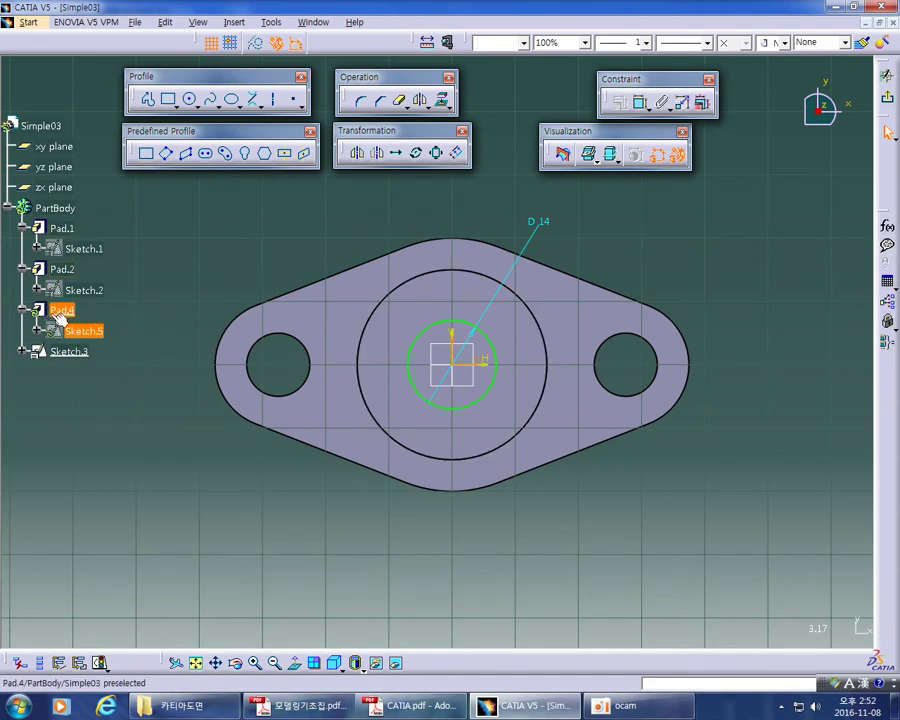
{"action": "left_click", "coordinate": [241, 229]}
{"action": "middle_click_drag", "start_coordinate": [672, 546], "coordinate": [689, 545]}
{"action": "left_click", "coordinate": [598, 316]}
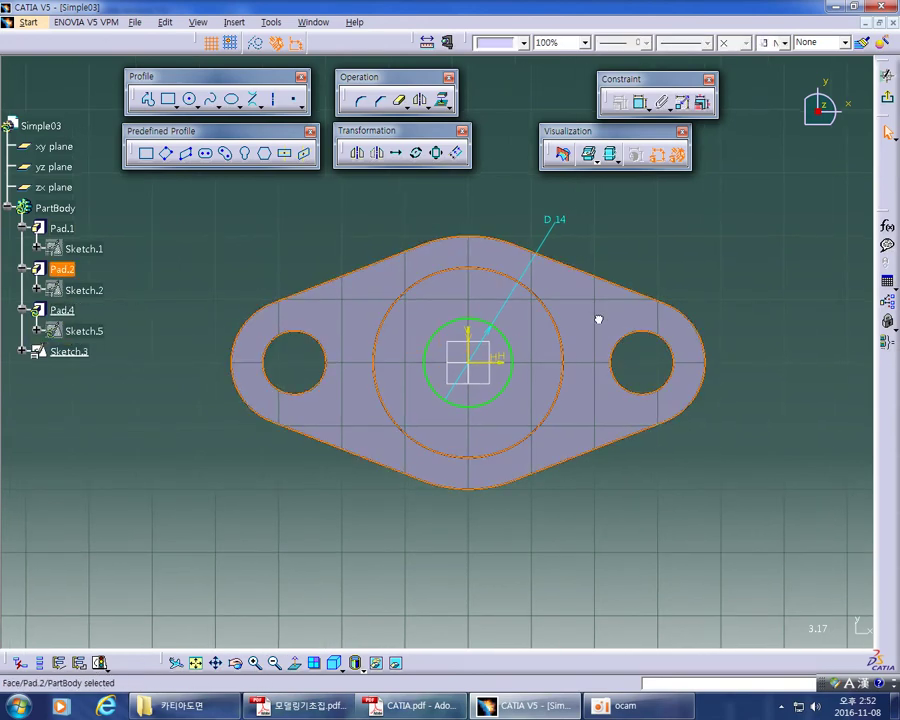
Exit the Ø14 circle sketch to return to the 3D part
{"action": "left_click", "coordinate": [626, 262]}
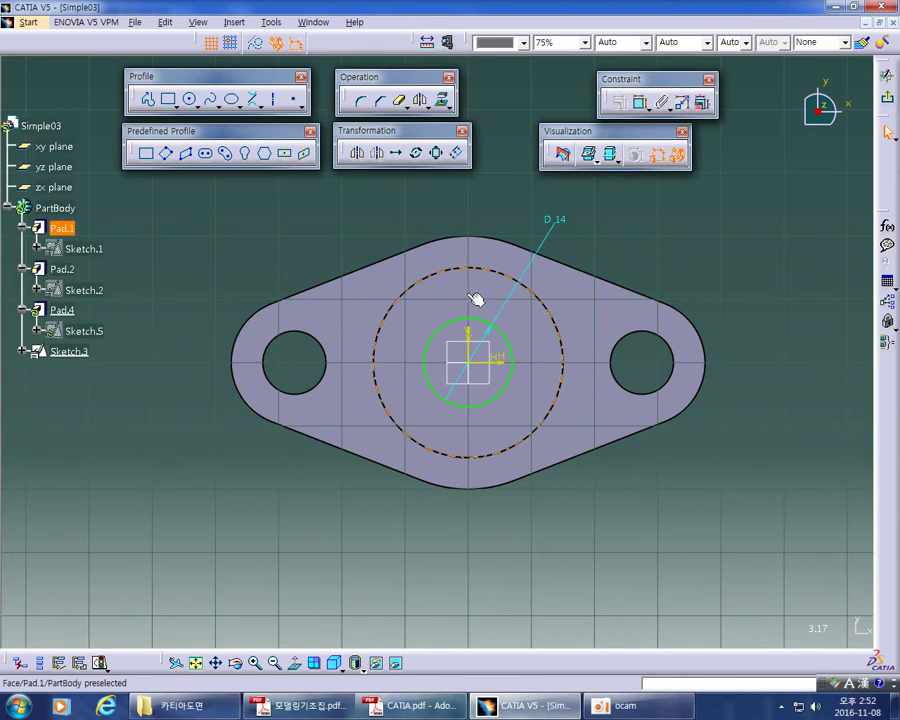
{"action": "left_click", "coordinate": [887, 100]}
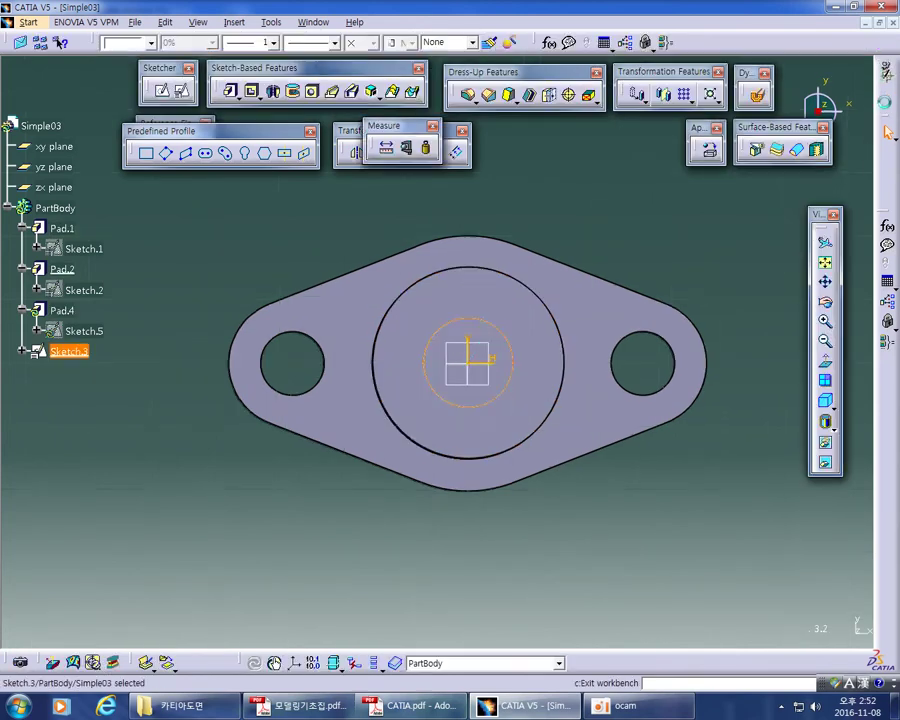
{"action": "right_click", "coordinate": [66, 313]}
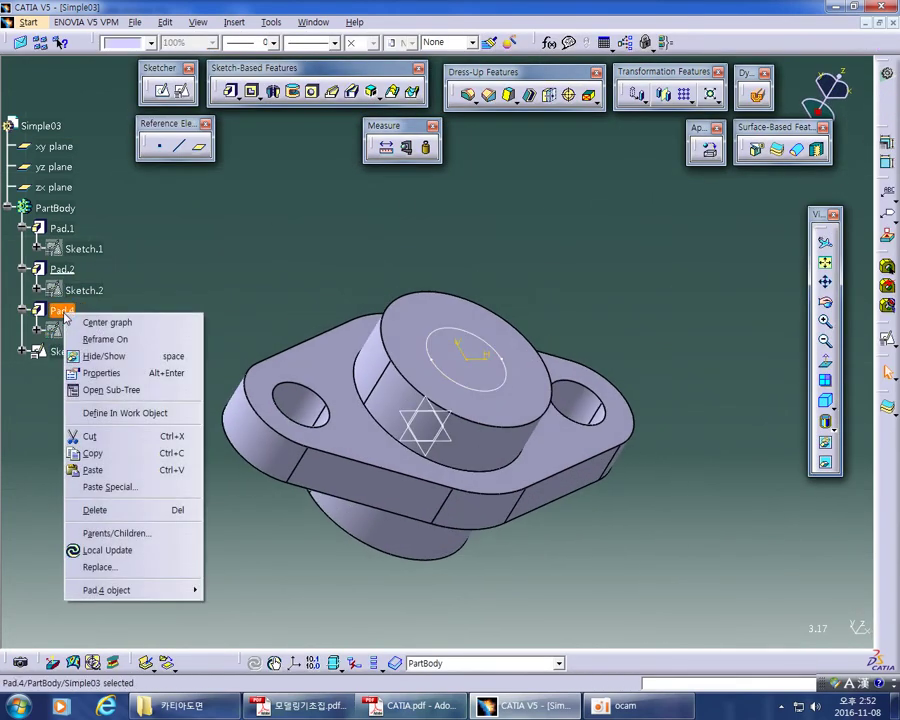
{"action": "left_click", "coordinate": [121, 280]}
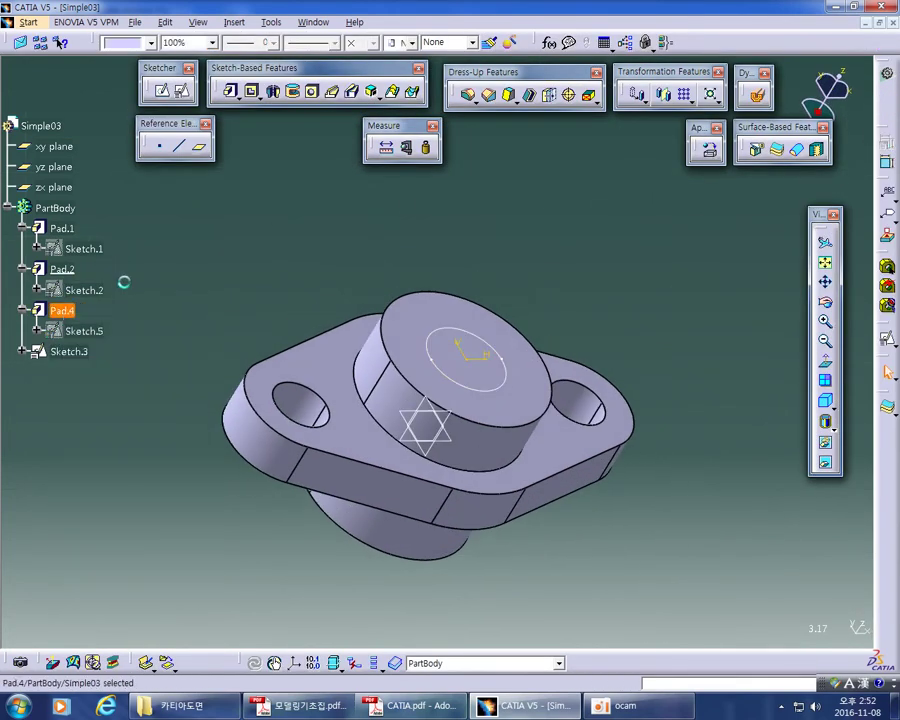
Define the duplicated pad Pad.4 as the in-work object and inspect the part with it
{"action": "right_click", "coordinate": [65, 314]}
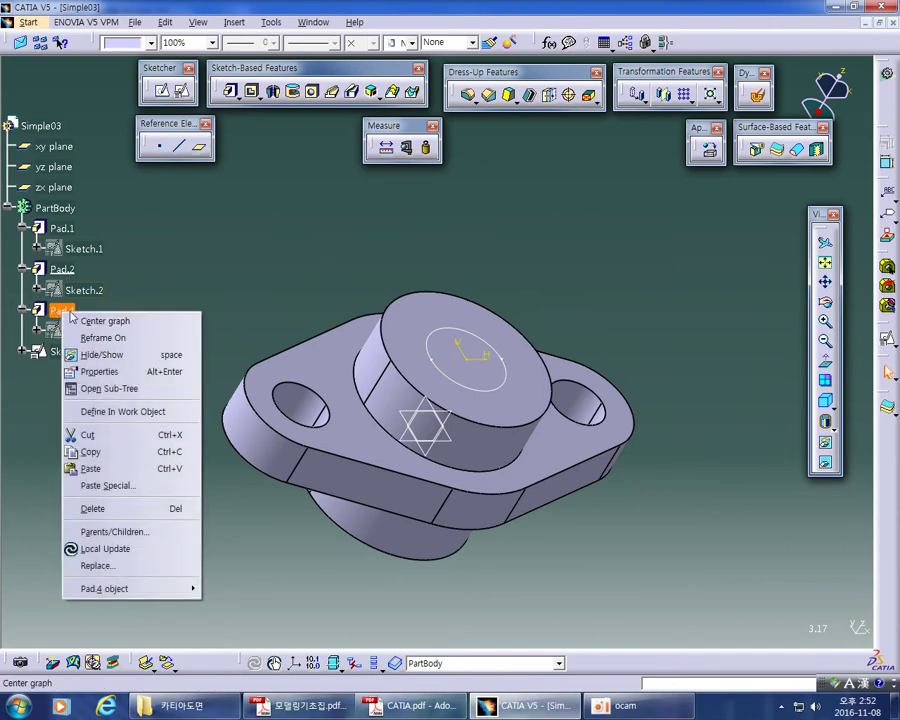
{"action": "left_click", "coordinate": [110, 412]}
{"action": "middle_click_drag", "start_coordinate": [319, 320], "coordinate": [518, 241]}
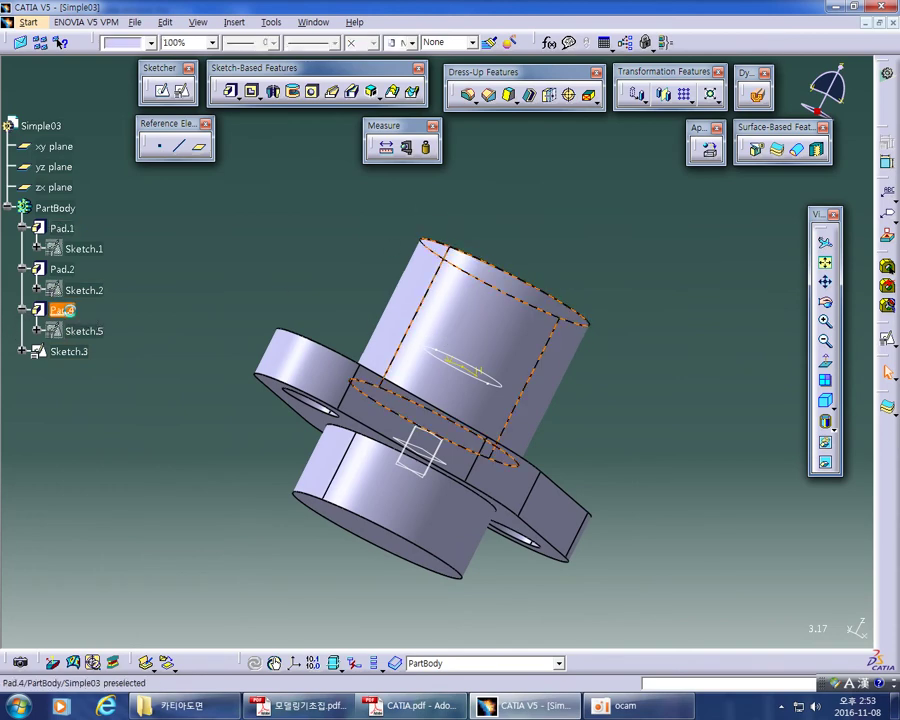
{"action": "left_click", "coordinate": [62, 310]}
{"action": "middle_click_drag", "start_coordinate": [253, 243], "coordinate": [378, 325]}
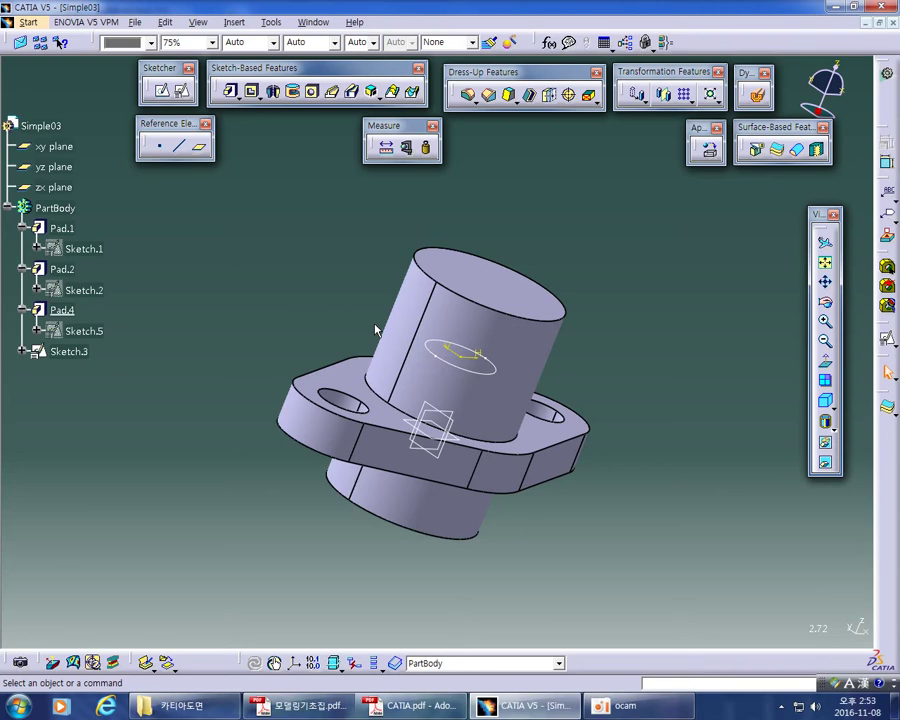
Delete the duplicated pad Pad.4 and its remaining sketch Sketch.5 from the tree
{"action": "left_click", "coordinate": [64, 313]}
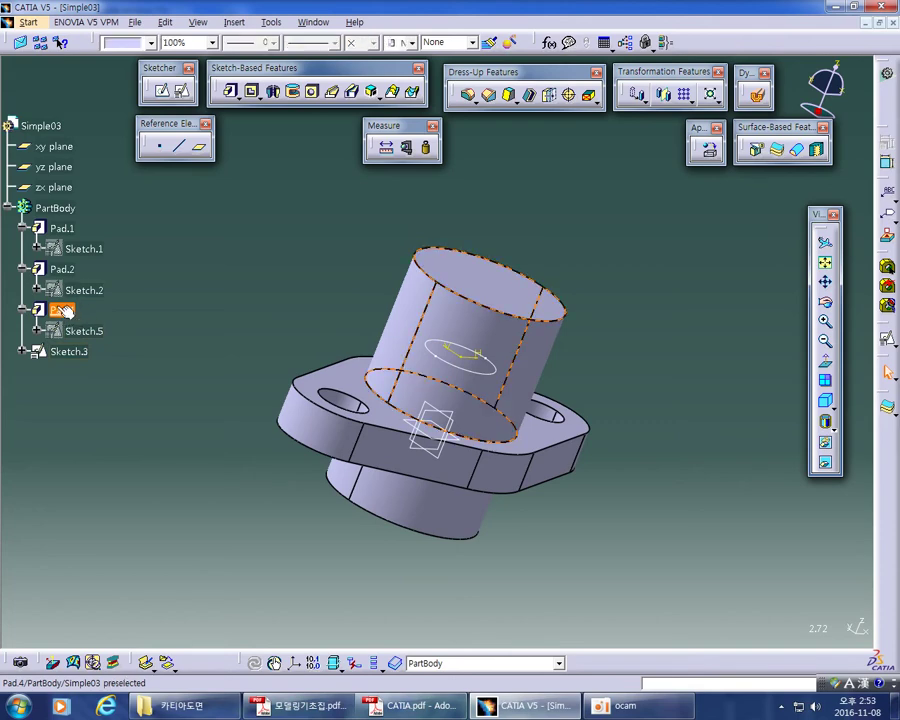
{"action": "right_click", "coordinate": [72, 314]}
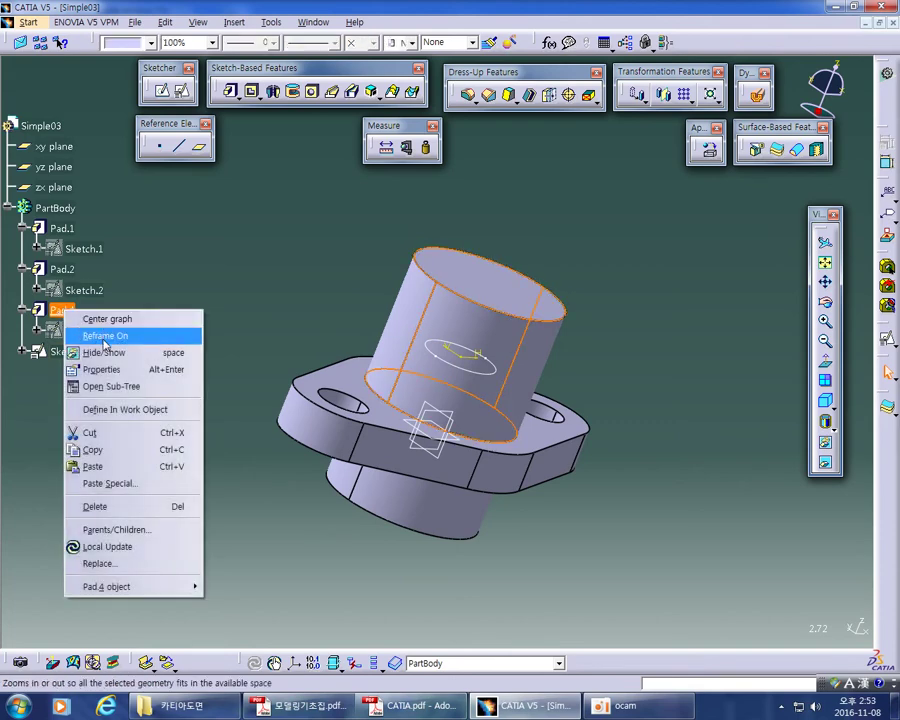
{"action": "left_click", "coordinate": [104, 504]}
{"action": "left_click", "coordinate": [533, 528]}
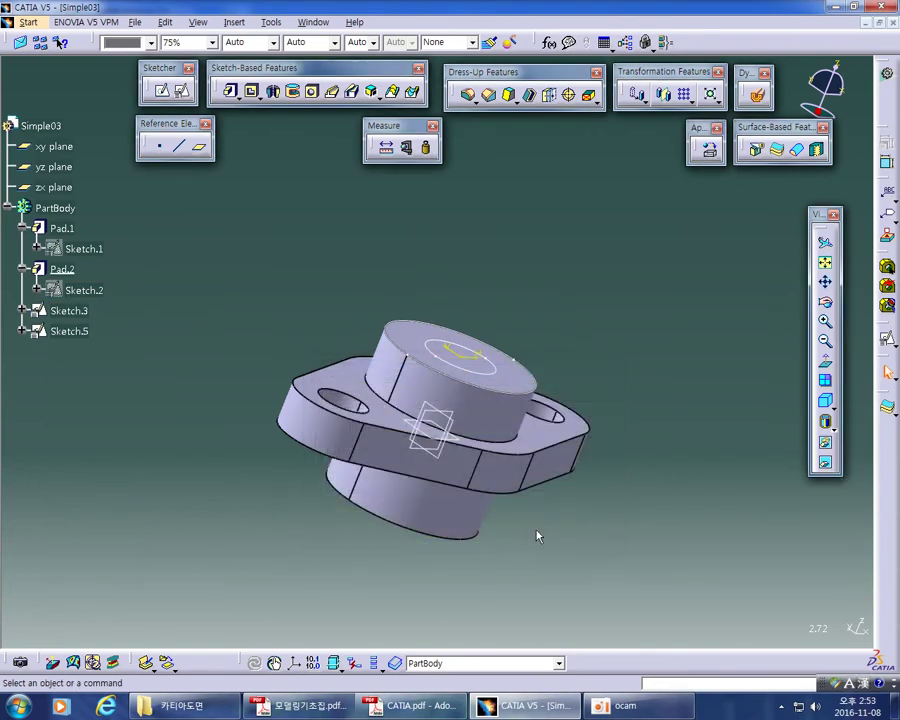
{"action": "left_click", "coordinate": [87, 312]}
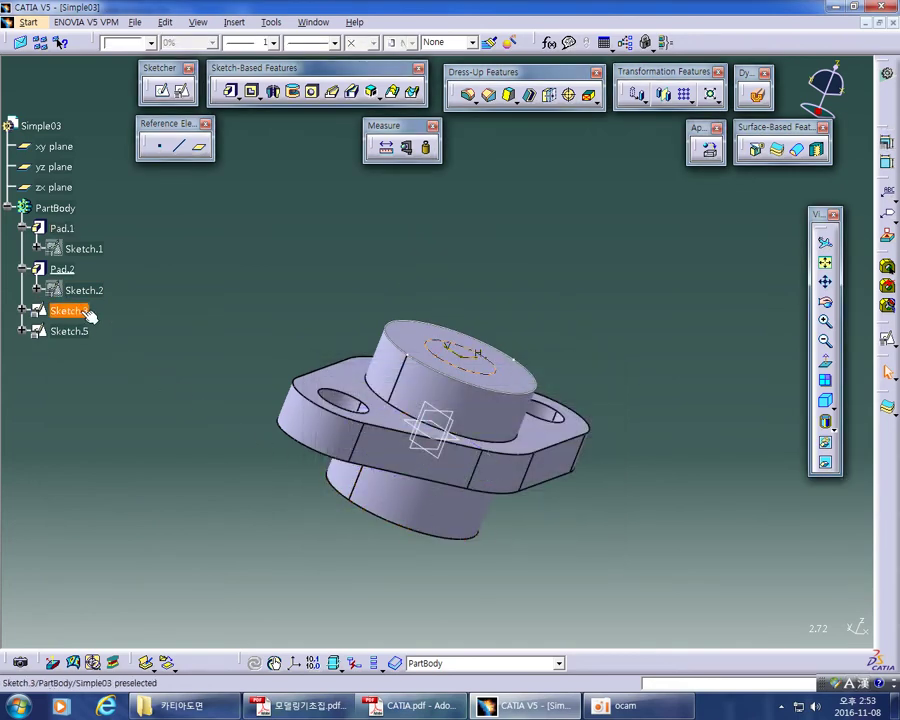
{"action": "left_click", "coordinate": [123, 327]}
{"action": "right_click", "coordinate": [77, 331]}
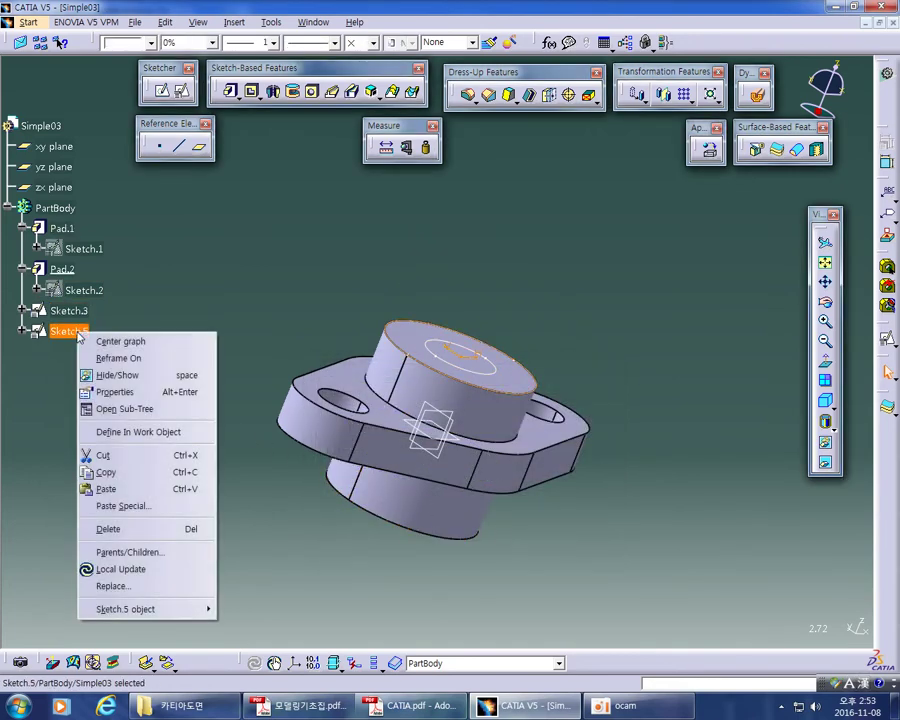
{"action": "left_click", "coordinate": [124, 527]}
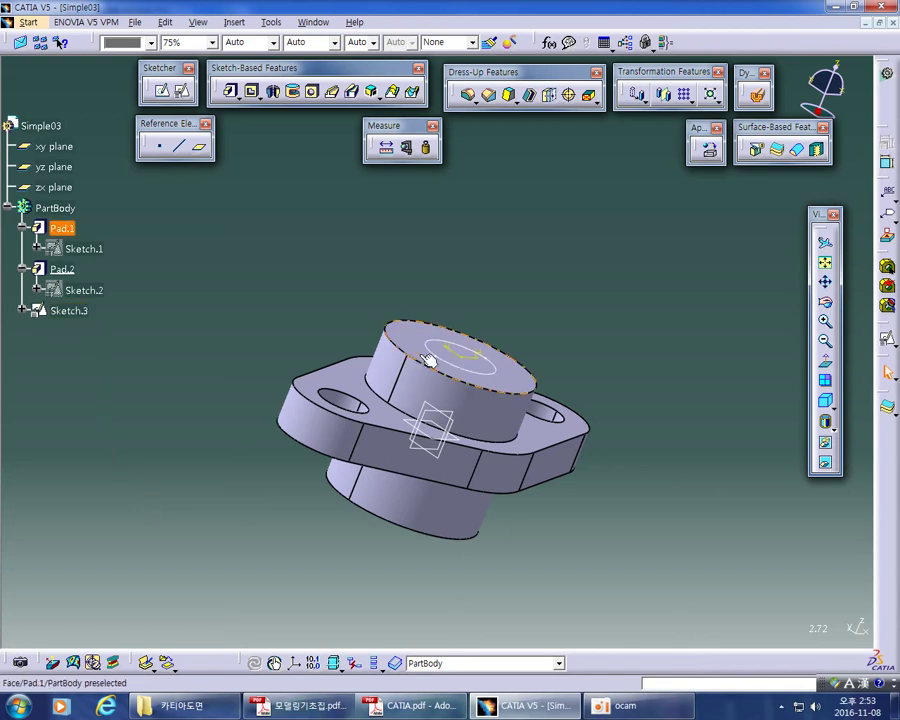
Reopen Sketch.3 for editing and shift the Ø14 circle's diameter dimension slightly
{"action": "double_click", "coordinate": [72, 312]}
{"action": "middle_click_drag", "start_coordinate": [803, 250], "coordinate": [716, 304]}
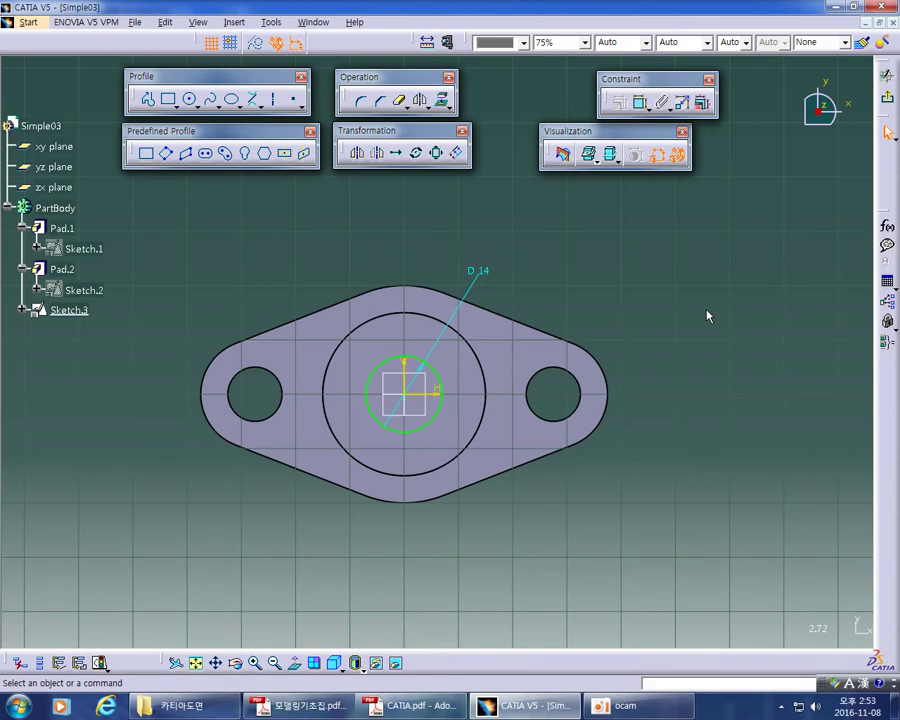
{"action": "middle_click_drag", "start_coordinate": [699, 313], "coordinate": [697, 275]}
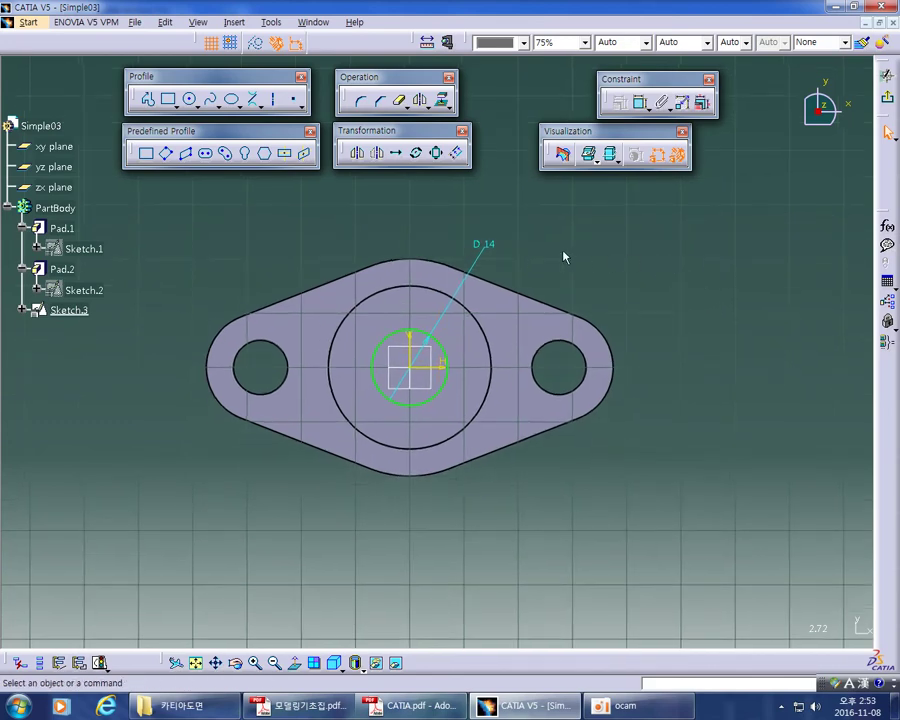
{"action": "left_click_drag", "start_coordinate": [491, 245], "coordinate": [486, 253]}
{"action": "left_click", "coordinate": [537, 246]}
{"action": "middle_click_drag", "start_coordinate": [597, 265], "coordinate": [608, 247]}
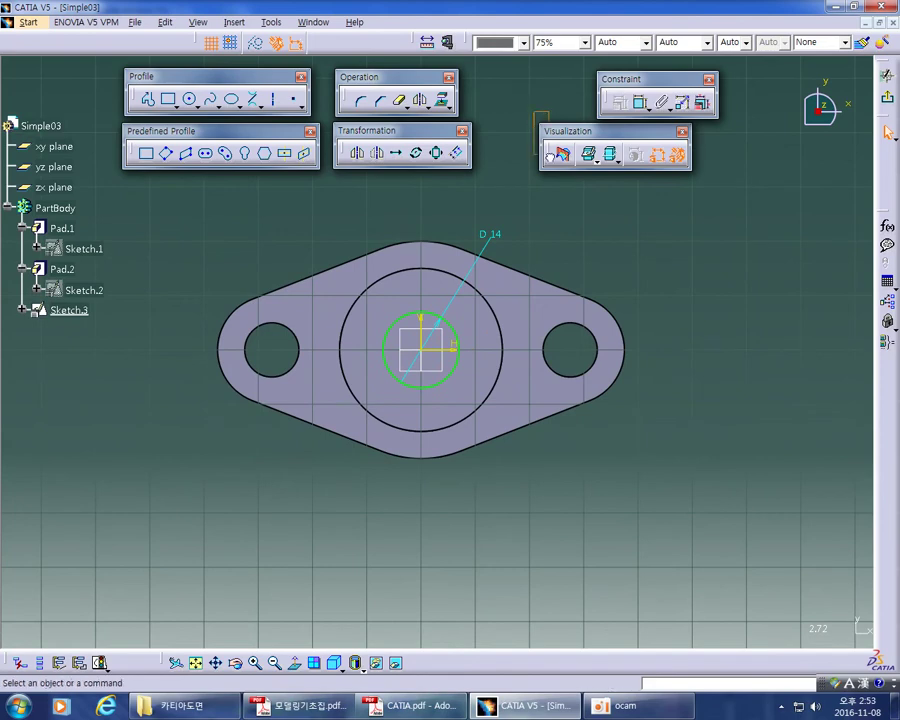
{"action": "left_click_drag", "start_coordinate": [534, 112], "coordinate": [714, 201]}
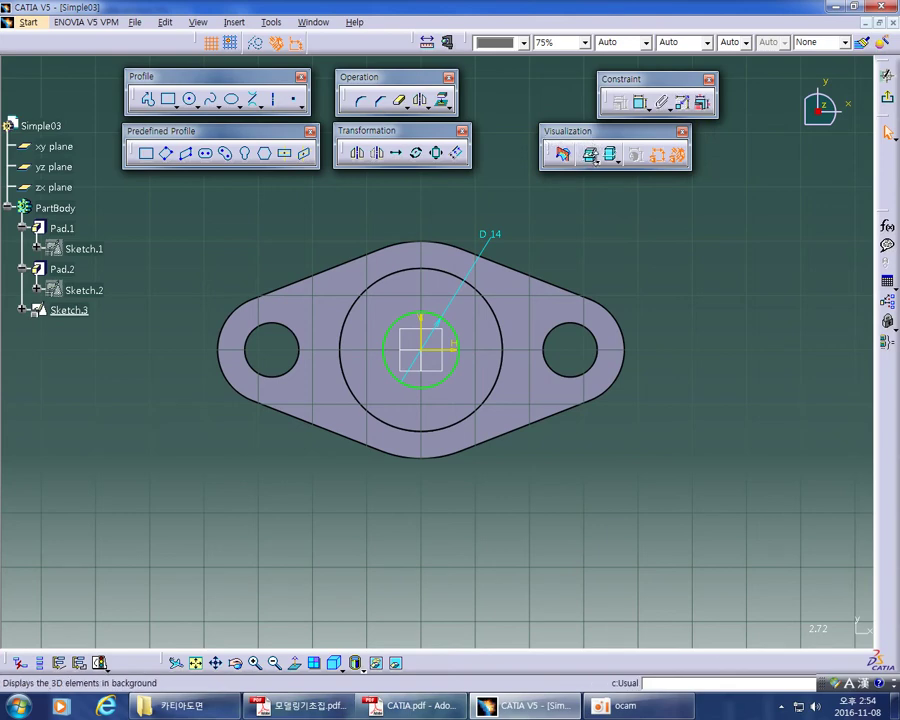
Try the Low light display for the background 3D elements, and restore the Usual display
{"action": "left_click", "coordinate": [597, 160]}
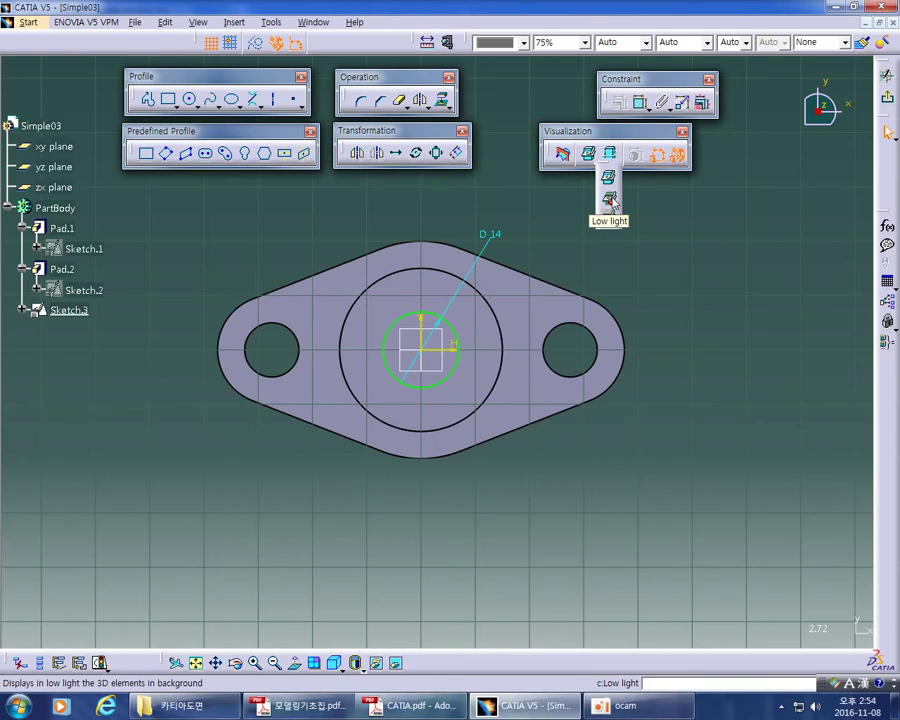
{"action": "left_click", "coordinate": [611, 200]}
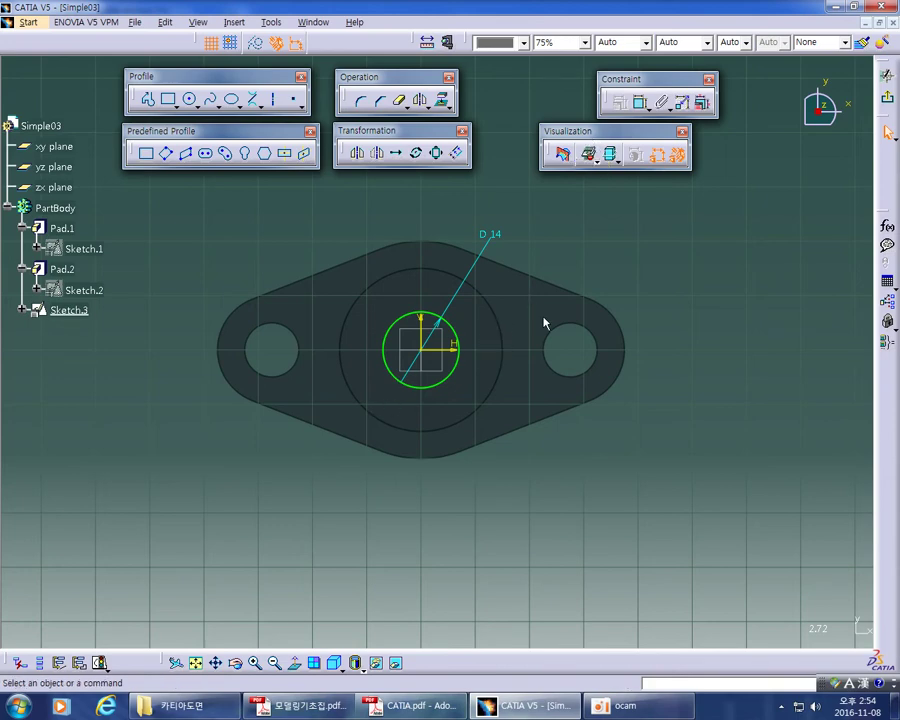
{"action": "left_click", "coordinate": [598, 161]}
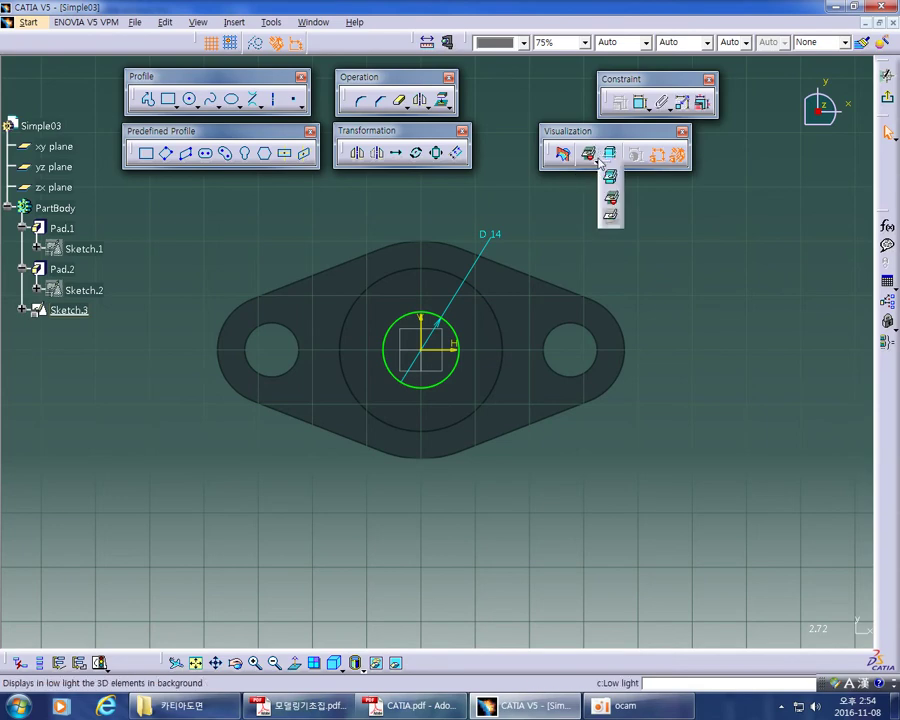
{"action": "left_click", "coordinate": [610, 177]}
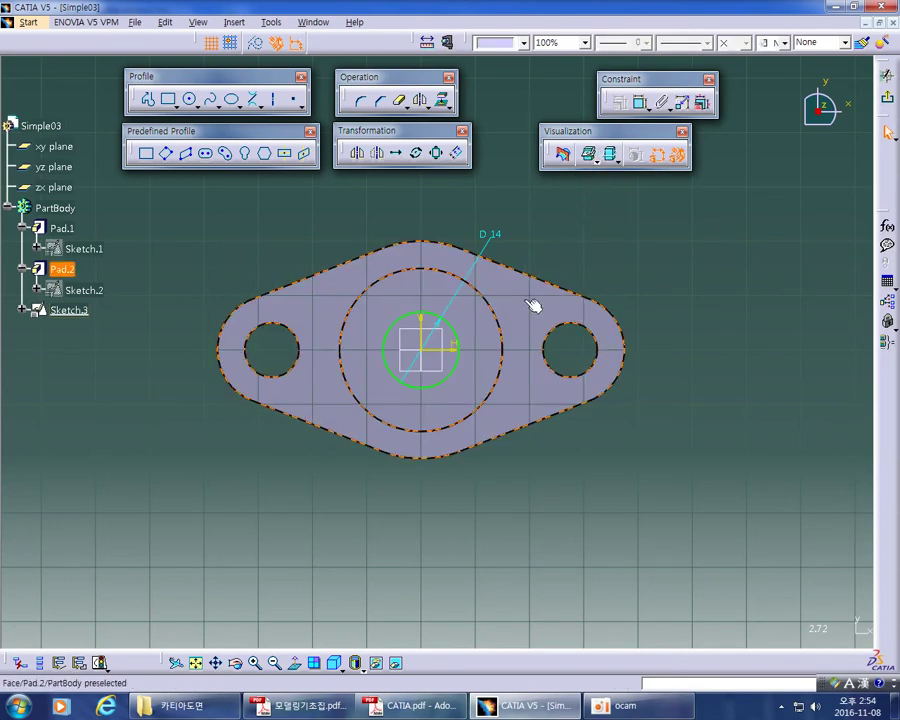
{"action": "left_click", "coordinate": [585, 238]}
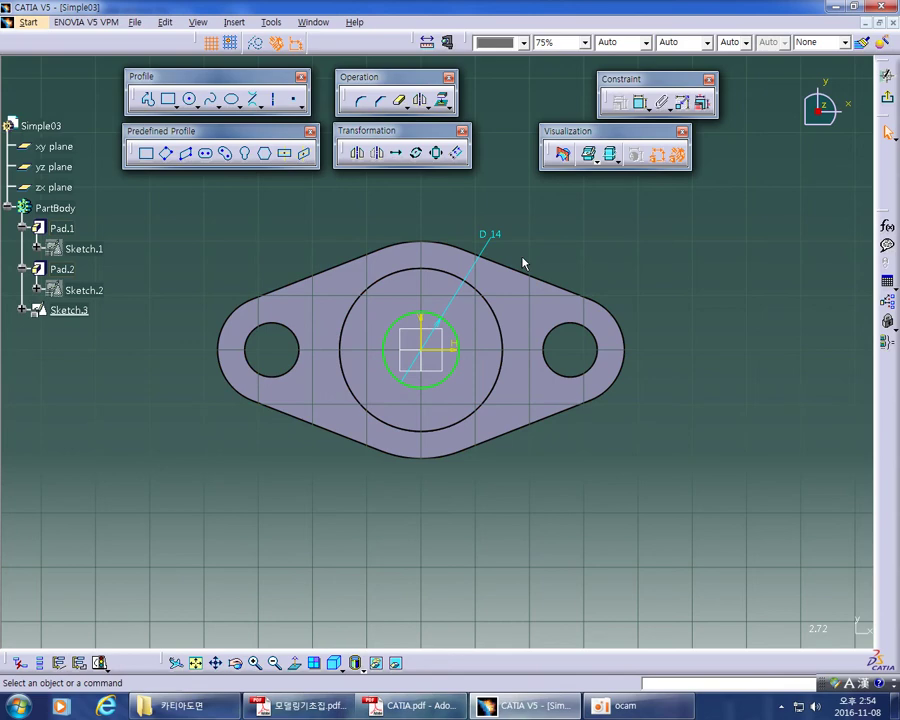
{"action": "left_click", "coordinate": [598, 162]}
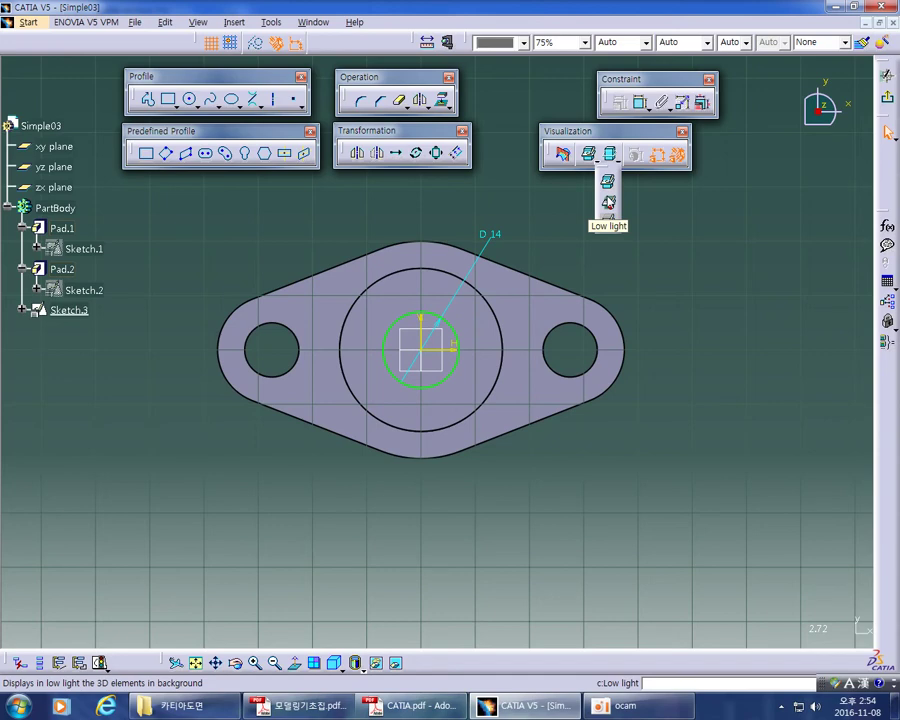
Set the view lighting to a single light source, adjust its direction to brighten the part, and apply it
{"action": "left_click", "coordinate": [200, 22]}
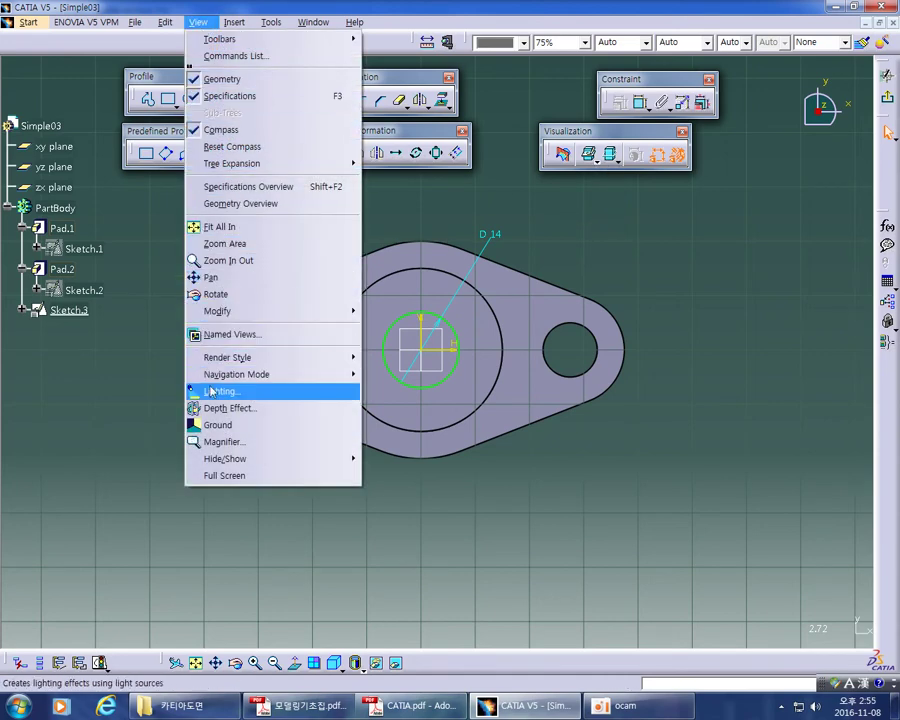
{"action": "left_click", "coordinate": [240, 391]}
{"action": "left_click_drag", "start_coordinate": [318, 403], "coordinate": [737, 184]}
{"action": "mouse_move", "coordinate": [695, 242]}
{"action": "left_mouse_down"}
{"action": "mouse_move", "coordinate": [683, 255]}
{"action": "mouse_move", "coordinate": [684, 245]}
{"action": "mouse_move", "coordinate": [695, 261]}
{"action": "mouse_move", "coordinate": [680, 240]}
{"action": "mouse_move", "coordinate": [683, 263]}
{"action": "mouse_move", "coordinate": [678, 243]}
{"action": "left_mouse_up"}
{"action": "left_click", "coordinate": [689, 202]}
{"action": "left_click", "coordinate": [669, 206]}
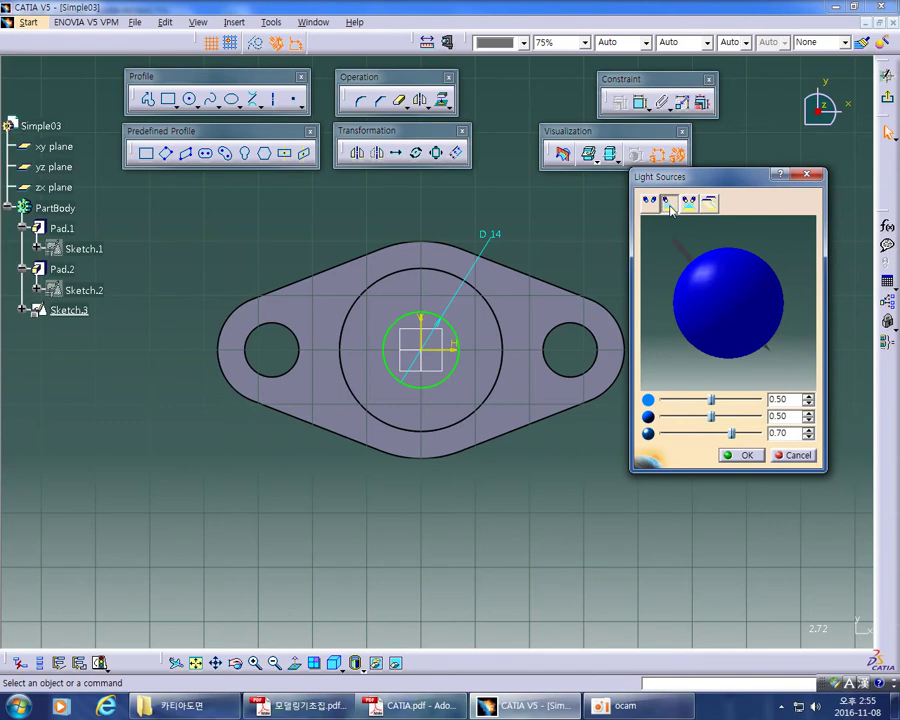
{"action": "left_click_drag", "start_coordinate": [675, 245], "coordinate": [674, 249]}
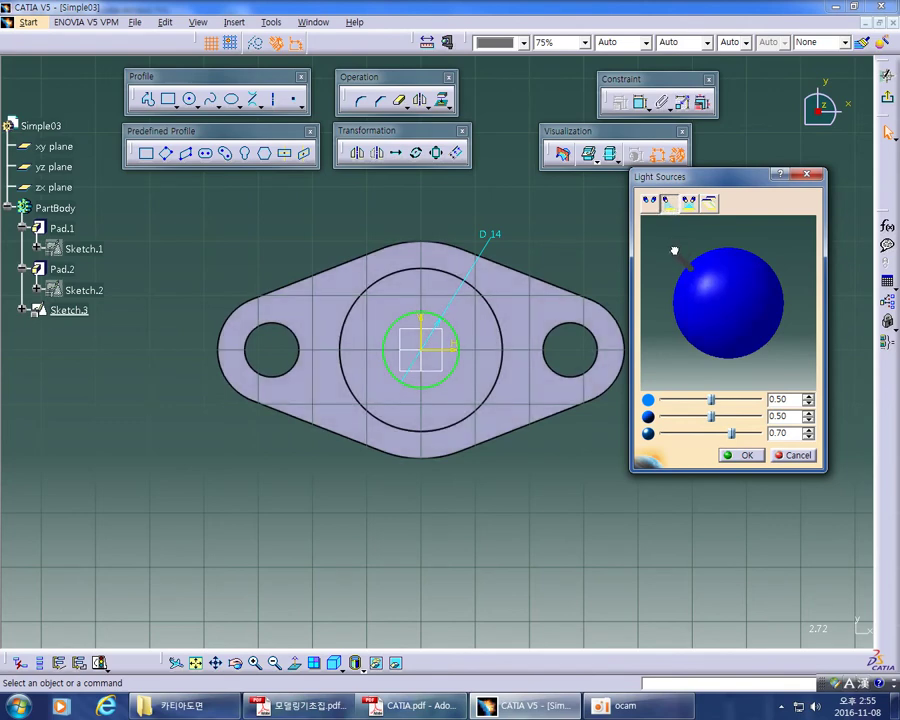
{"action": "left_click", "coordinate": [740, 454]}
Display the background 3D elements in Low light while editing the Ø14 circle sketch
{"action": "left_click", "coordinate": [610, 158]}
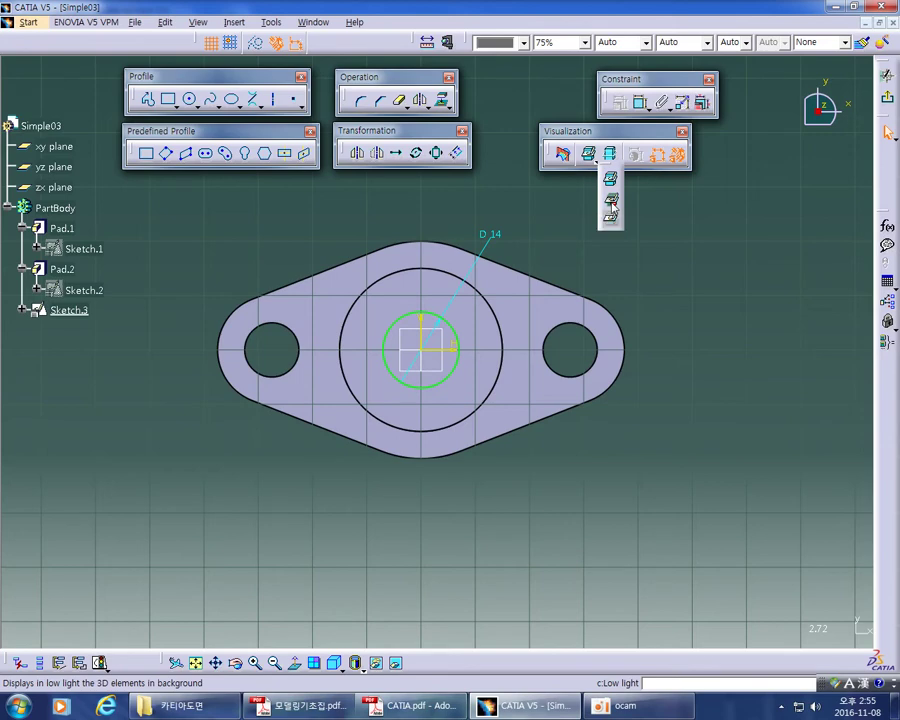
{"action": "left_click", "coordinate": [612, 203]}
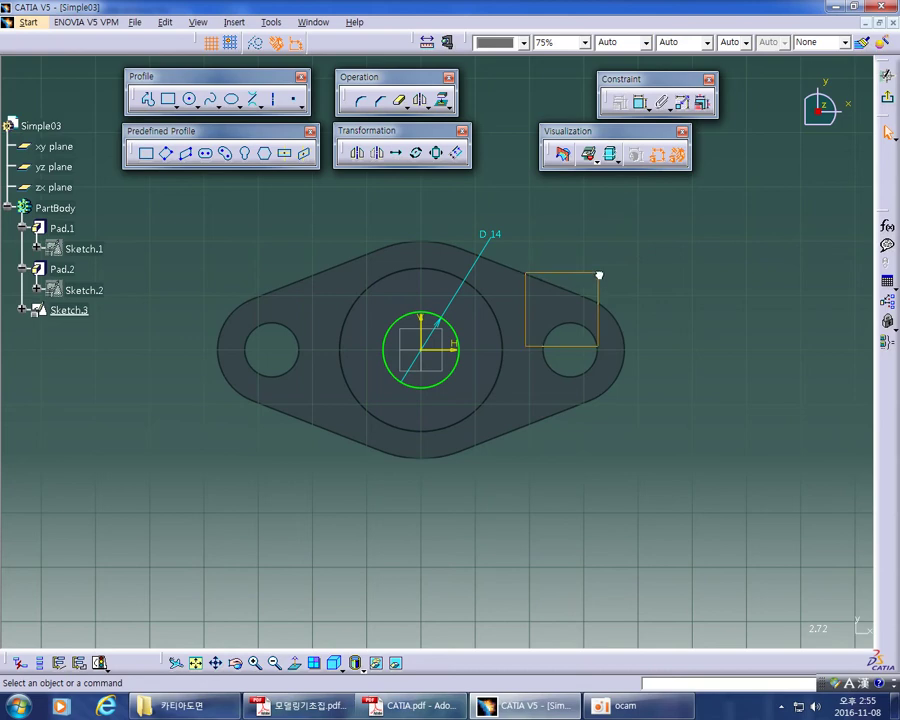
{"action": "middle_click_drag", "start_coordinate": [615, 243], "coordinate": [674, 245]}
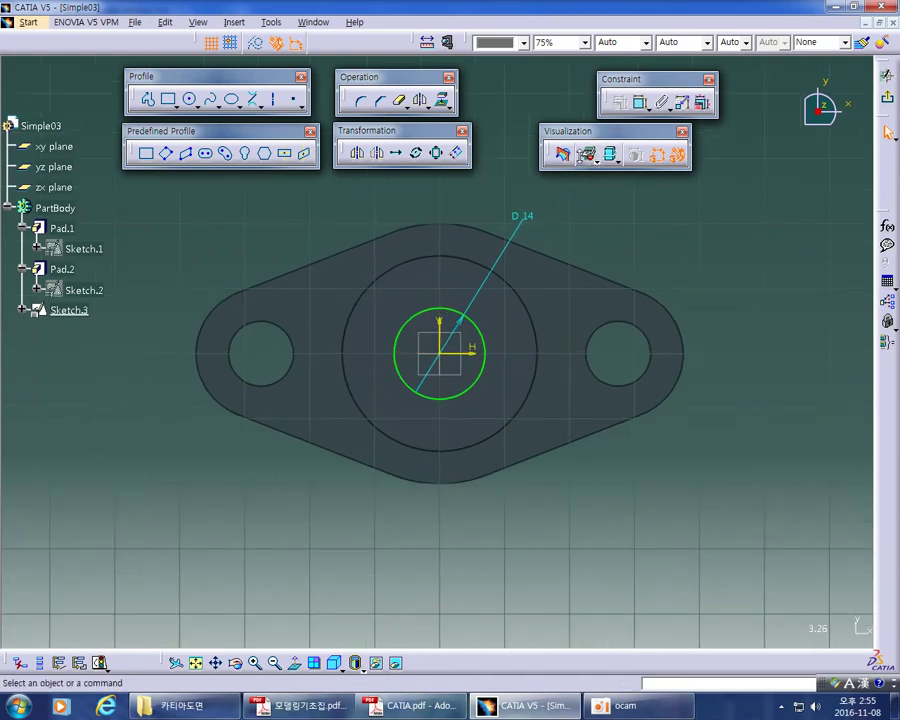
Switch to the reference PDF and trace the long edge of the 6 mm slot across the hub in red pencil
{"action": "middle_click_drag", "start_coordinate": [650, 262], "coordinate": [618, 268]}
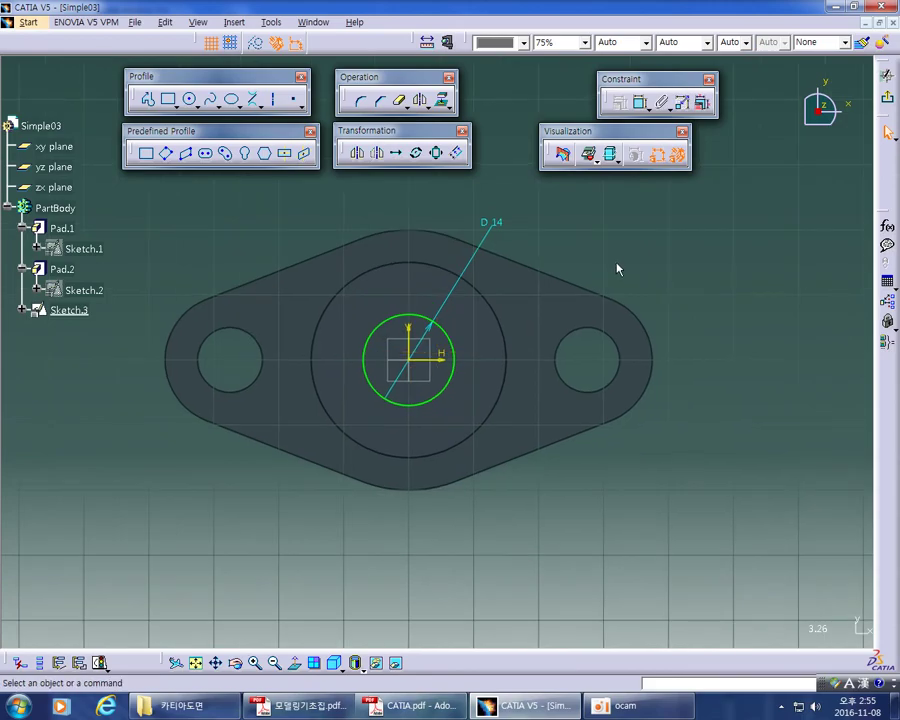
{"action": "key", "text": "alt+Tab"}
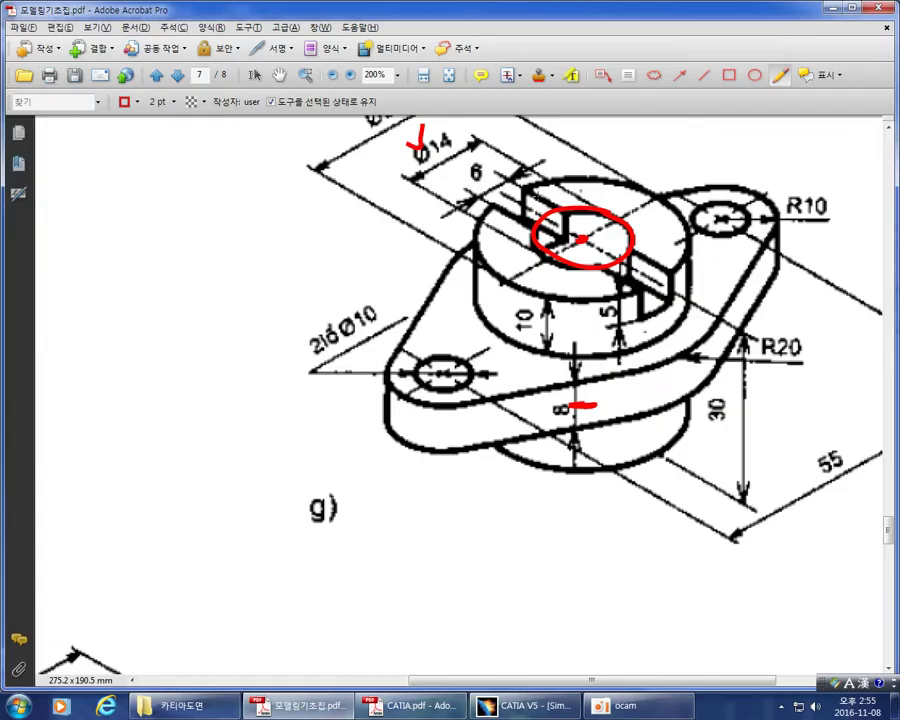
{"action": "left_click_drag", "start_coordinate": [487, 204], "coordinate": [640, 290]}
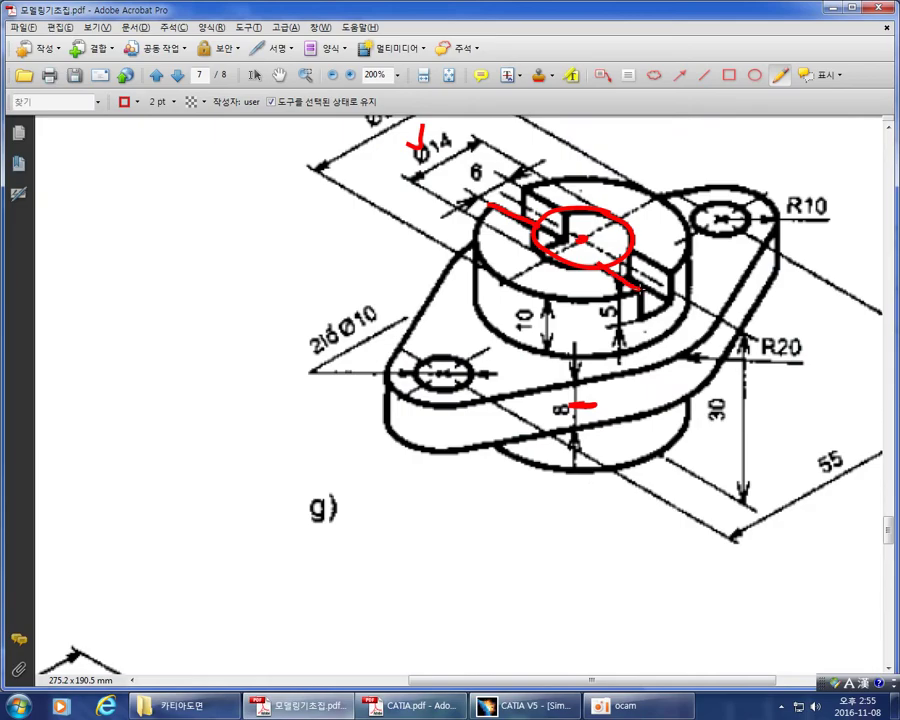
Back in CATIA, try a corner-to-corner upright rectangle spanning the hub as the slot outline, and undo it
{"action": "key", "text": "alt+Tab"}
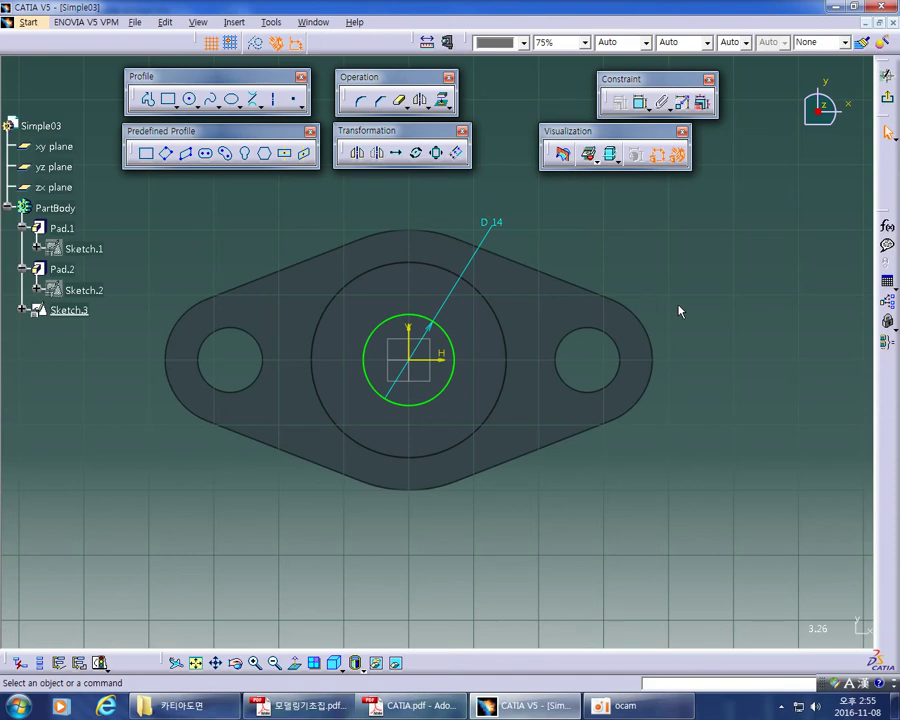
{"action": "left_click", "coordinate": [147, 155]}
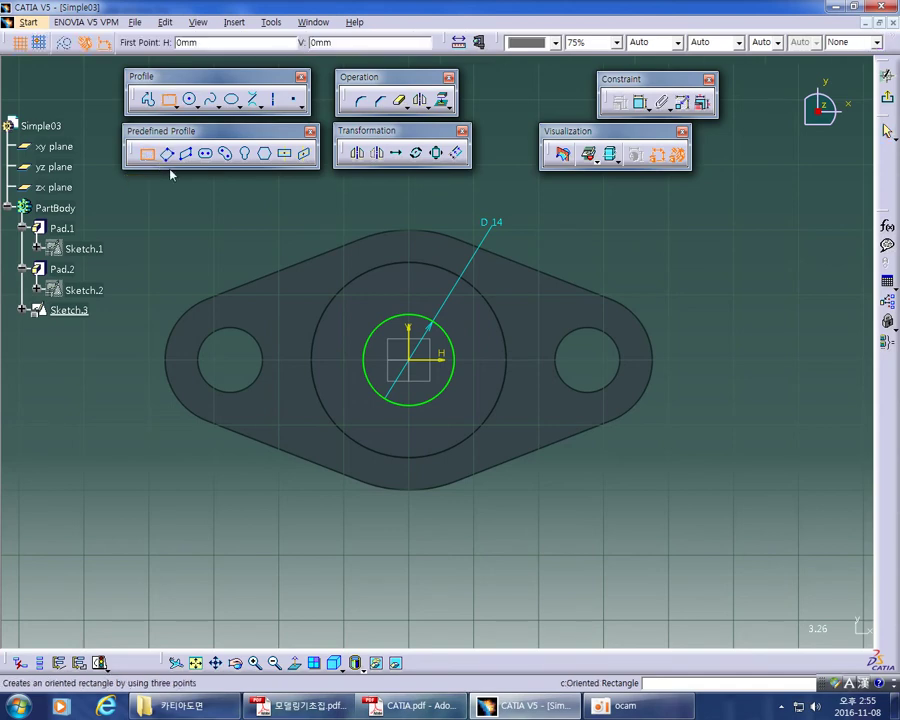
{"action": "left_click", "coordinate": [375, 244]}
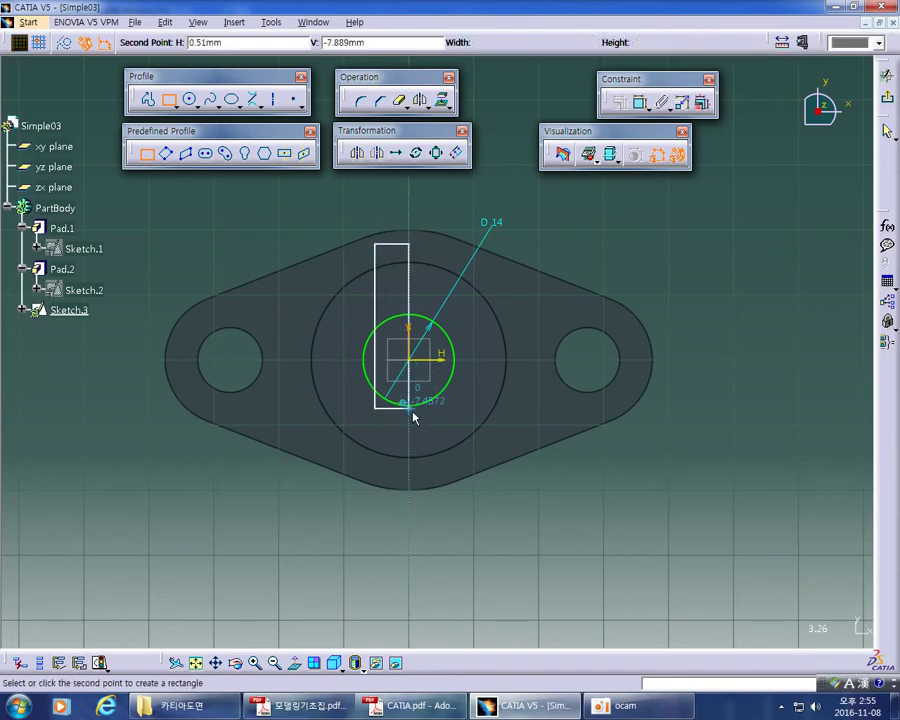
{"action": "left_click", "coordinate": [437, 476]}
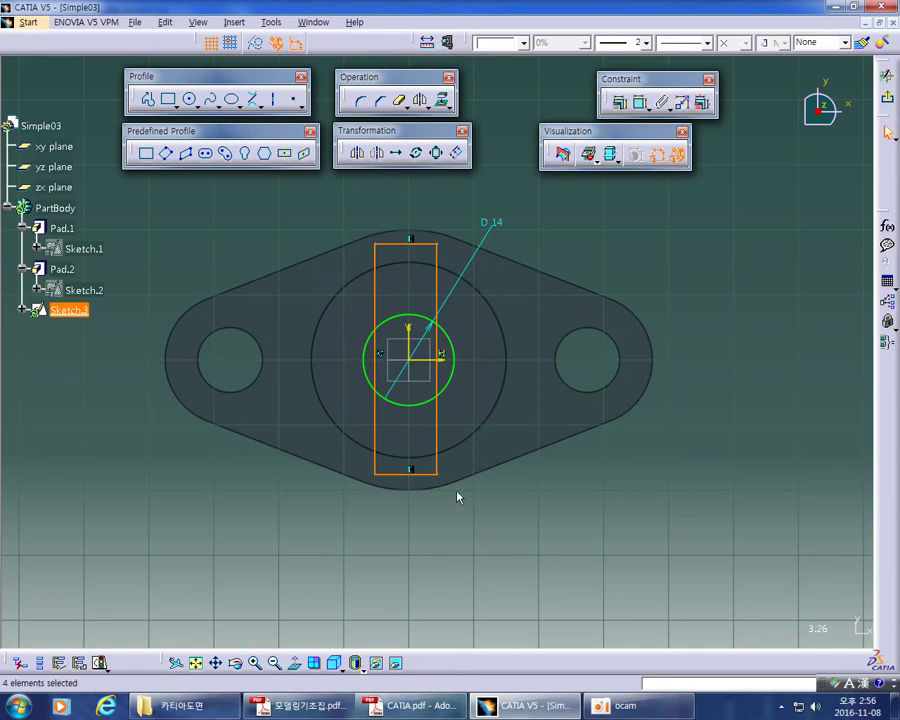
{"action": "left_click", "coordinate": [540, 517]}
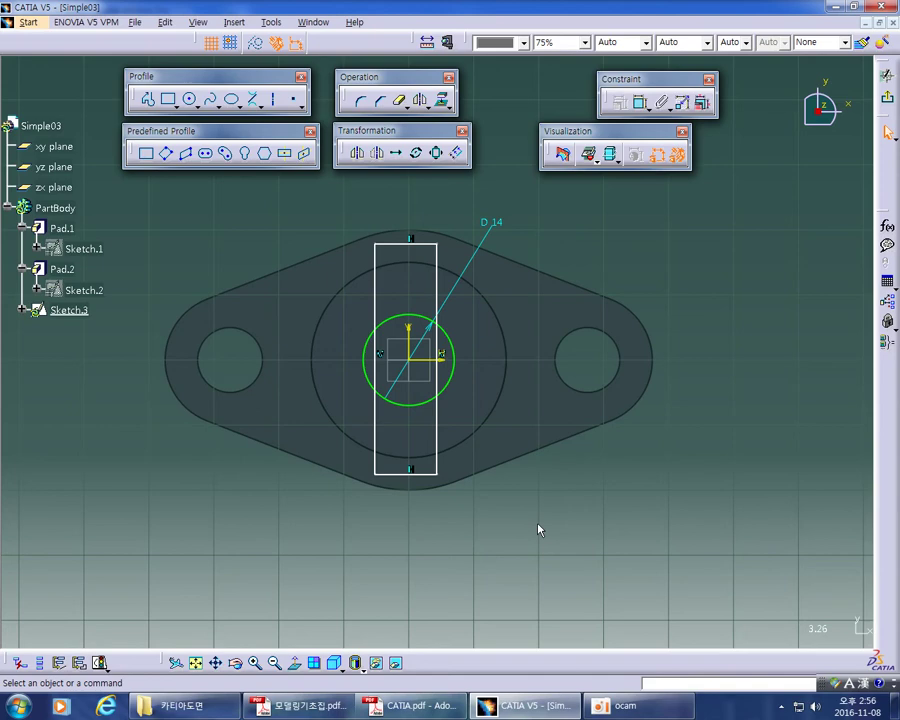
{"action": "key", "text": "ctrl+z"}
{"action": "key", "text": "ctrl+z"}
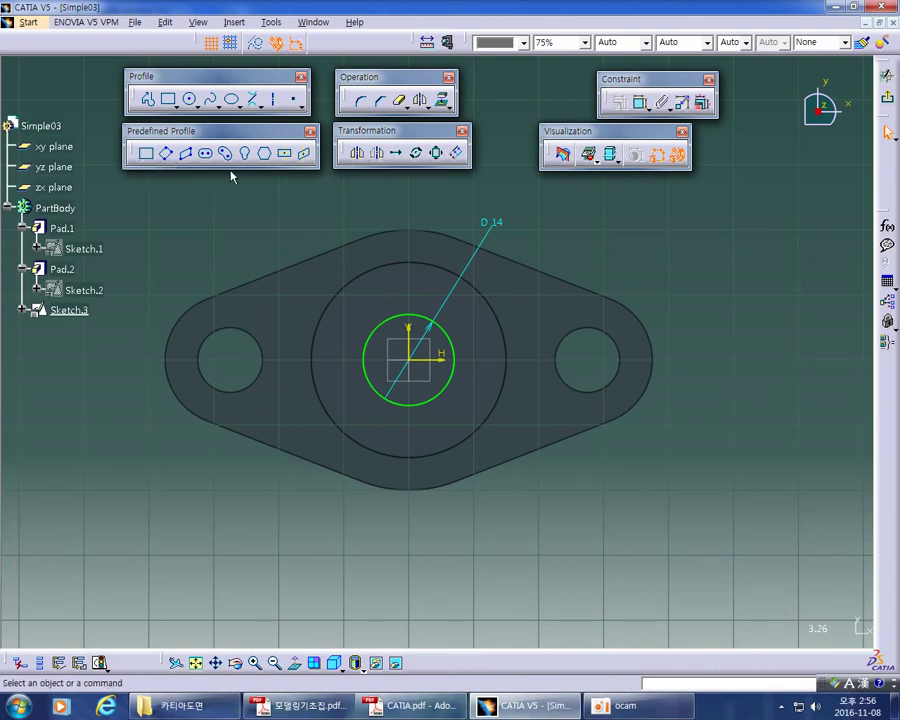
Draw a tall, narrow centered rectangle on the sketch origin, extending past the hub circle at both ends
{"action": "left_click", "coordinate": [287, 156]}
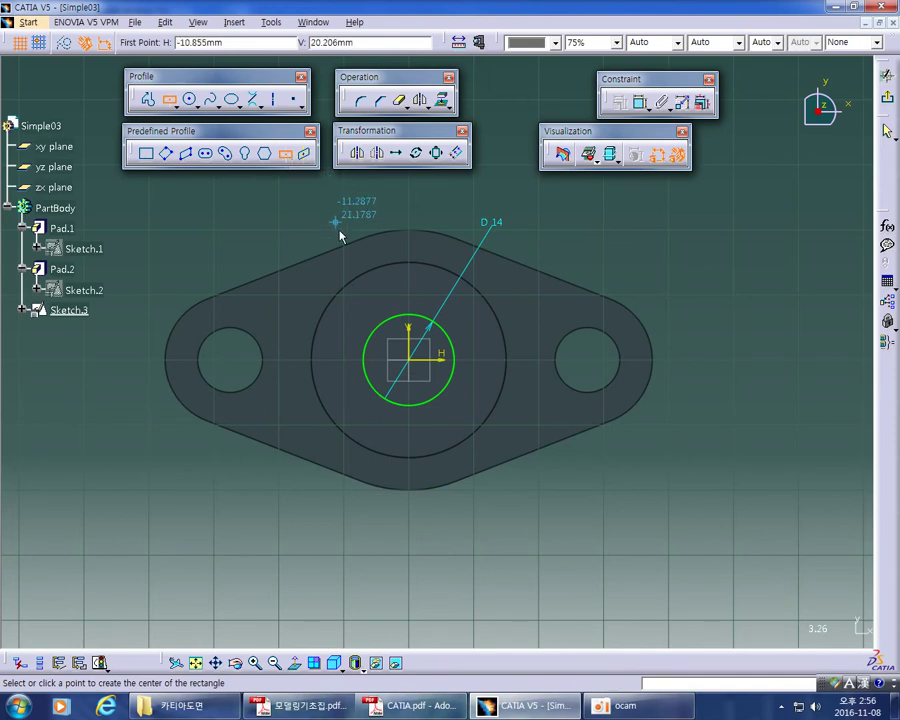
{"action": "left_click", "coordinate": [413, 363]}
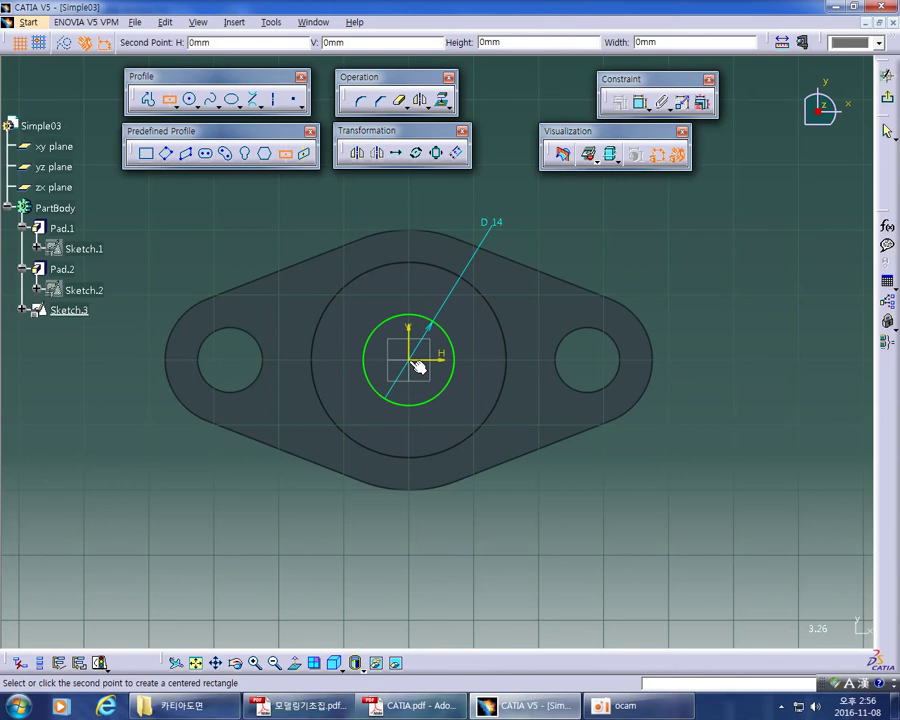
{"action": "left_click", "coordinate": [443, 499]}
{"action": "left_click", "coordinate": [643, 258]}
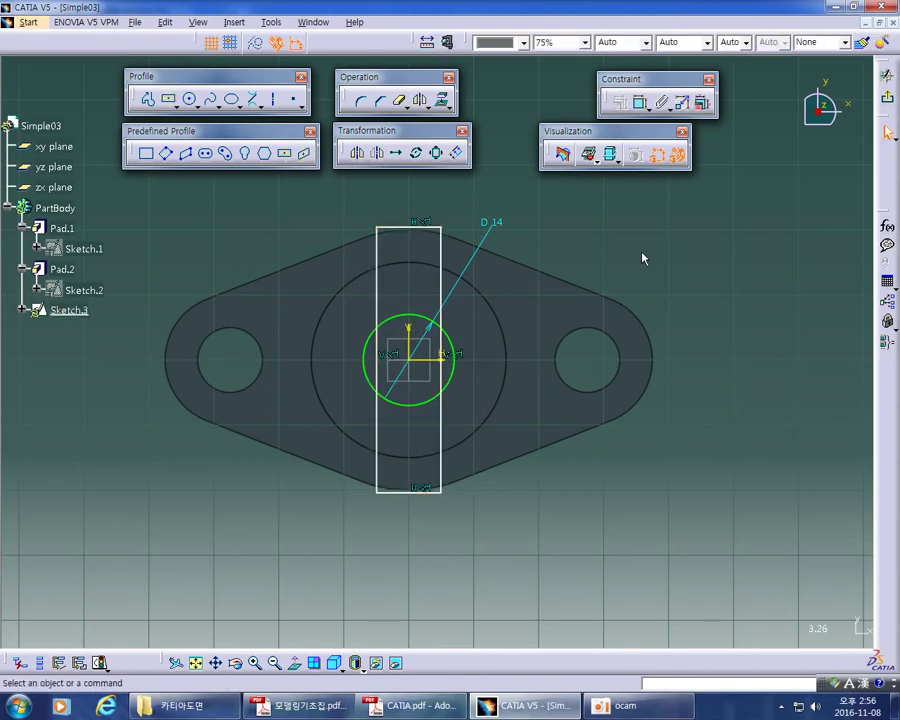
Inspect the rectangle's symmetry constraints and reshape it by its corner and edges to about 7.9 mm wide, keeping its ends just outside the hub
{"action": "left_click", "coordinate": [430, 224]}
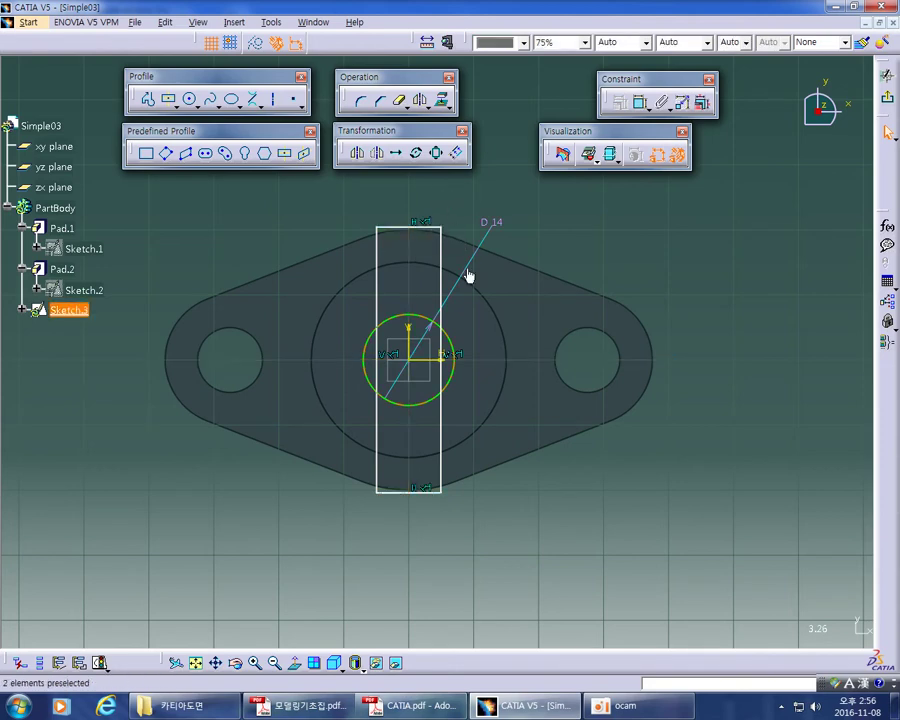
{"action": "left_click", "coordinate": [459, 353]}
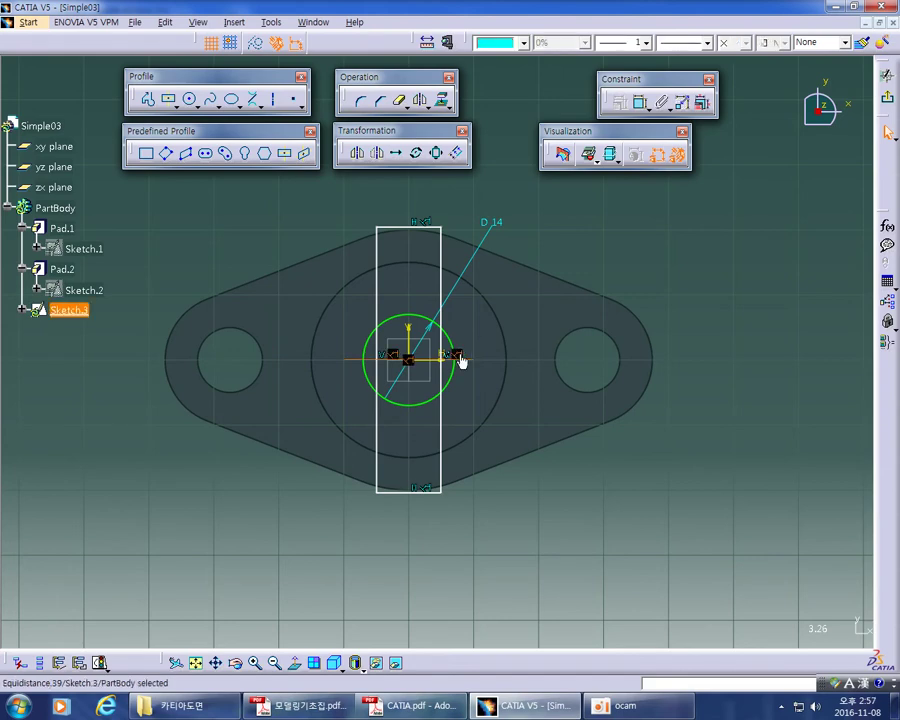
{"action": "left_click", "coordinate": [532, 276]}
{"action": "left_click_drag", "start_coordinate": [437, 229], "coordinate": [435, 262]}
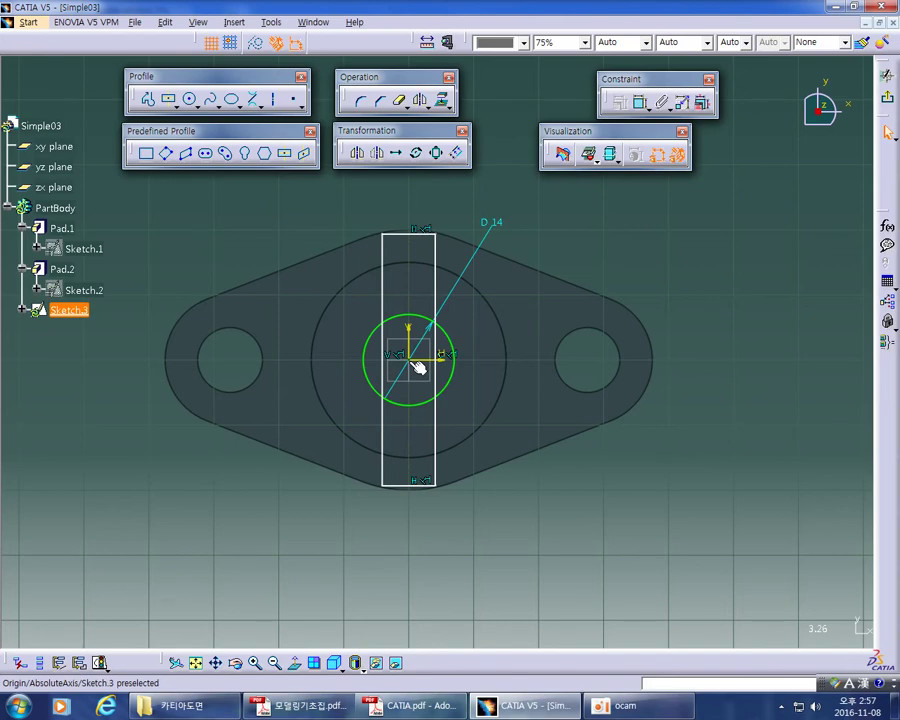
{"action": "left_click", "coordinate": [410, 236]}
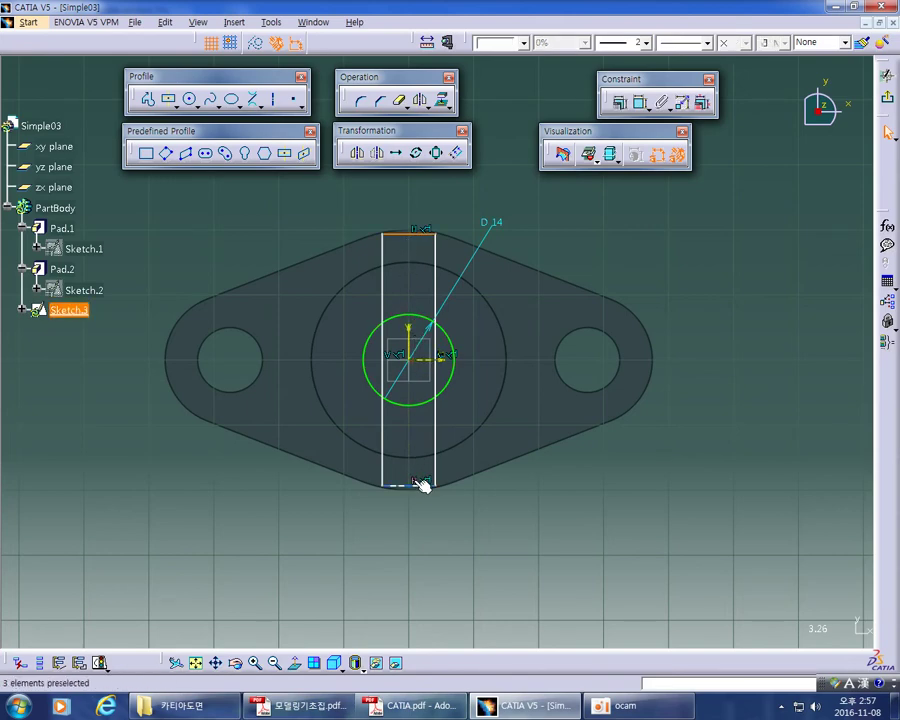
{"action": "mouse_move", "coordinate": [412, 484]}
{"action": "left_mouse_down"}
{"action": "mouse_move", "coordinate": [412, 447]}
{"action": "mouse_move", "coordinate": [418, 473]}
{"action": "left_mouse_up"}
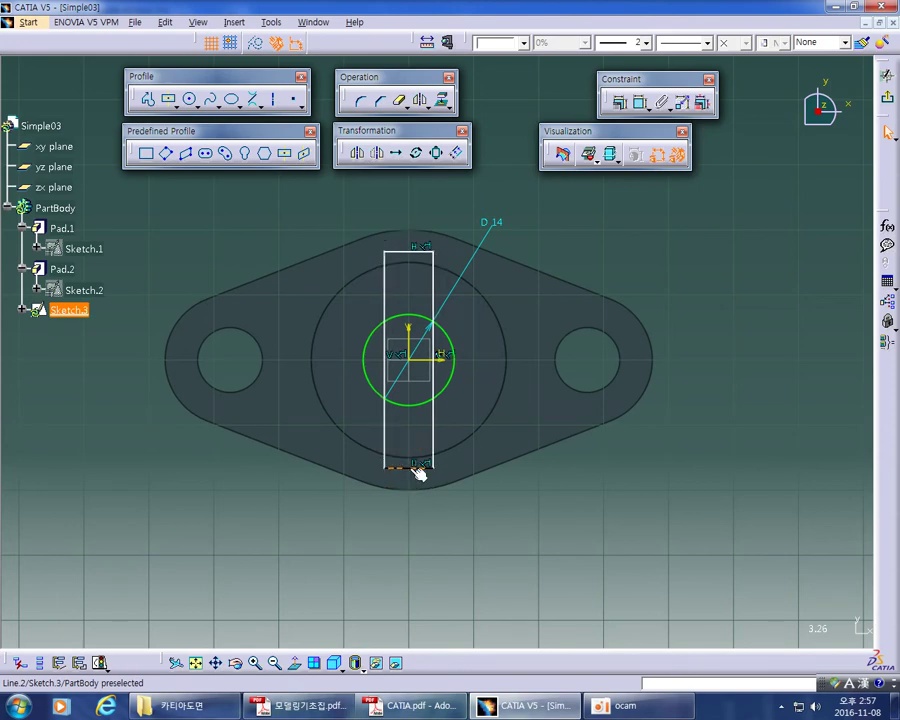
{"action": "left_click", "coordinate": [477, 422]}
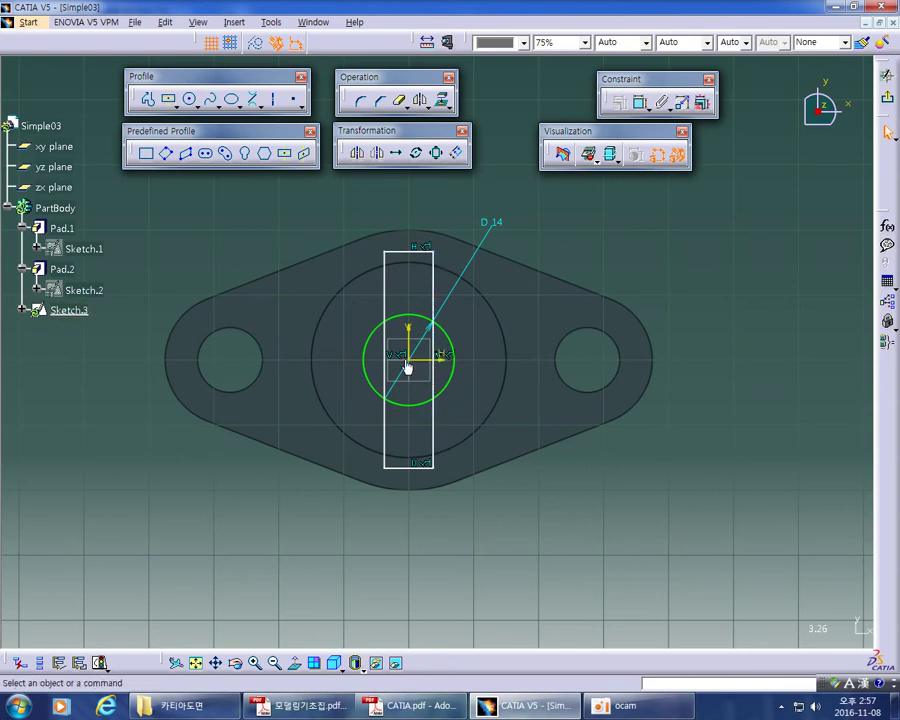
{"action": "mouse_move", "coordinate": [385, 356]}
{"action": "left_mouse_down"}
{"action": "mouse_move", "coordinate": [371, 352]}
{"action": "mouse_move", "coordinate": [383, 355]}
{"action": "left_mouse_up"}
{"action": "left_click", "coordinate": [533, 338]}
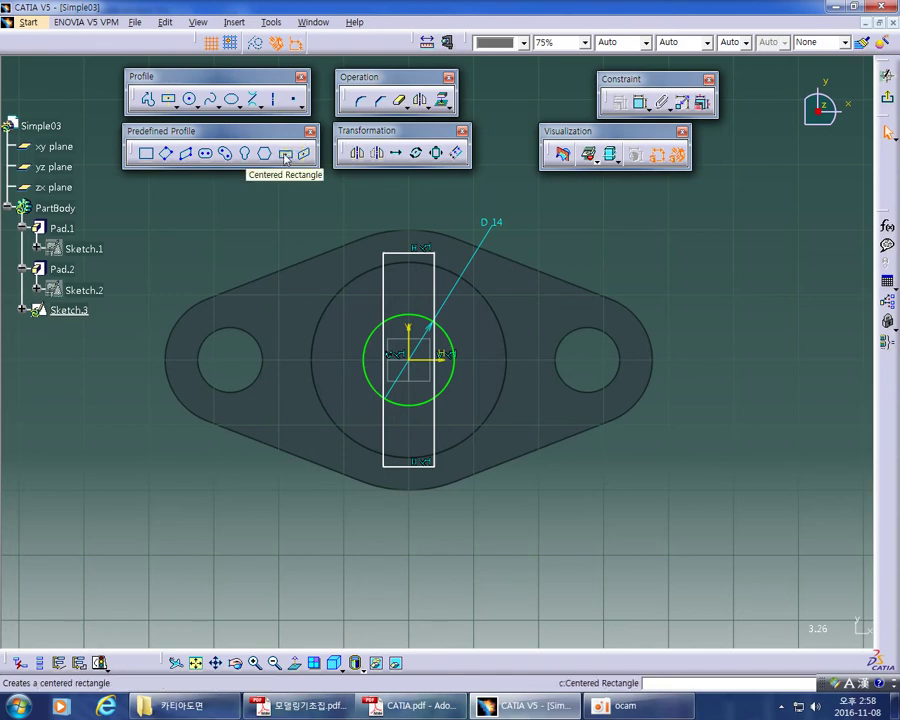
In the PDF, sketch two red rectangles beside the drawing, one with diagonals and one with midlines, each with its center marked
{"action": "key", "text": "alt+Tab"}
{"action": "mouse_move", "coordinate": [273, 185]}
{"action": "left_mouse_down"}
{"action": "mouse_move", "coordinate": [273, 318]}
{"action": "mouse_move", "coordinate": [323, 240]}
{"action": "mouse_move", "coordinate": [321, 186]}
{"action": "mouse_move", "coordinate": [302, 184]}
{"action": "mouse_move", "coordinate": [322, 186]}
{"action": "mouse_move", "coordinate": [274, 314]}
{"action": "left_mouse_up"}
{"action": "left_click_drag", "start_coordinate": [273, 186], "coordinate": [321, 318]}
{"action": "left_click_drag", "start_coordinate": [296, 252], "coordinate": [298, 254]}
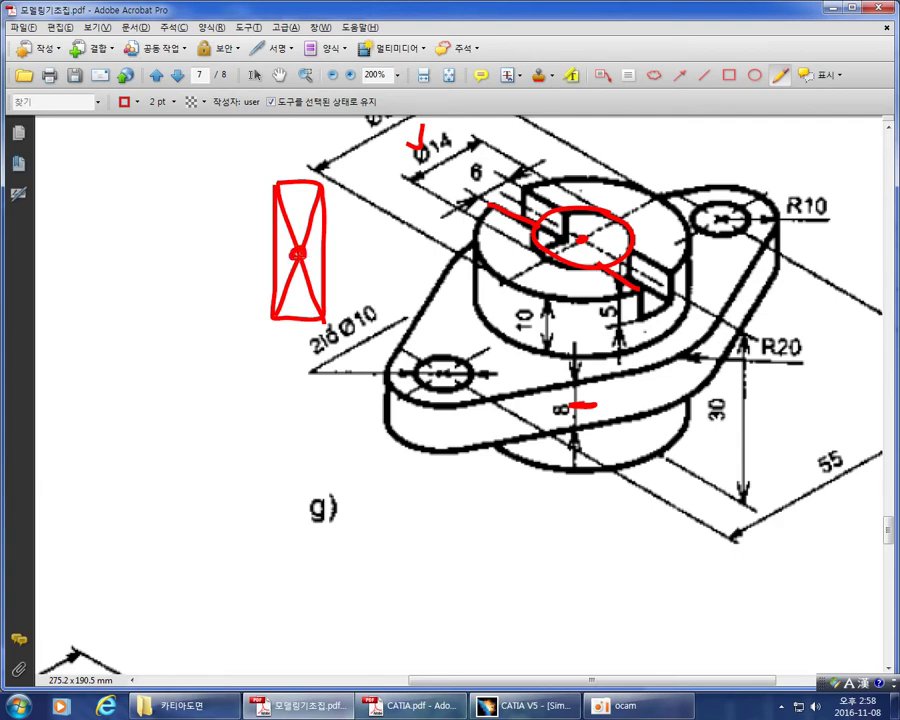
{"action": "mouse_move", "coordinate": [379, 166]}
{"action": "left_mouse_down"}
{"action": "mouse_move", "coordinate": [373, 202]}
{"action": "mouse_move", "coordinate": [405, 313]}
{"action": "mouse_move", "coordinate": [403, 175]}
{"action": "mouse_move", "coordinate": [378, 168]}
{"action": "left_mouse_up"}
{"action": "left_click_drag", "start_coordinate": [372, 241], "coordinate": [405, 241]}
{"action": "left_click_drag", "start_coordinate": [391, 170], "coordinate": [391, 318]}
{"action": "left_click_drag", "start_coordinate": [387, 241], "coordinate": [390, 244]}
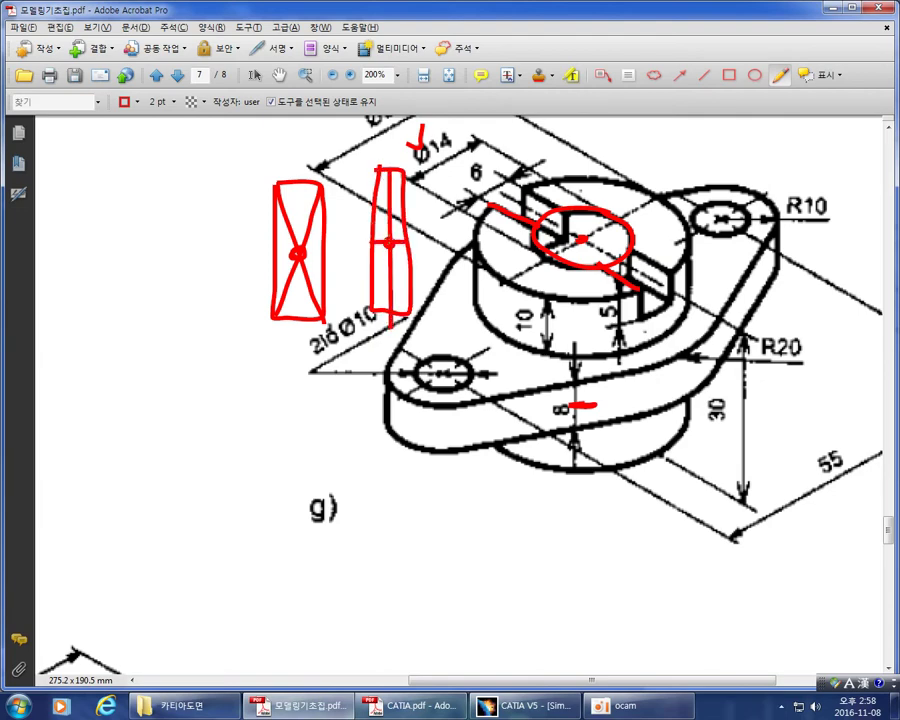
{"action": "mouse_move", "coordinate": [425, 175]}
{"action": "left_mouse_down"}
{"action": "mouse_move", "coordinate": [372, 145]}
{"action": "mouse_move", "coordinate": [328, 170]}
{"action": "left_mouse_up"}
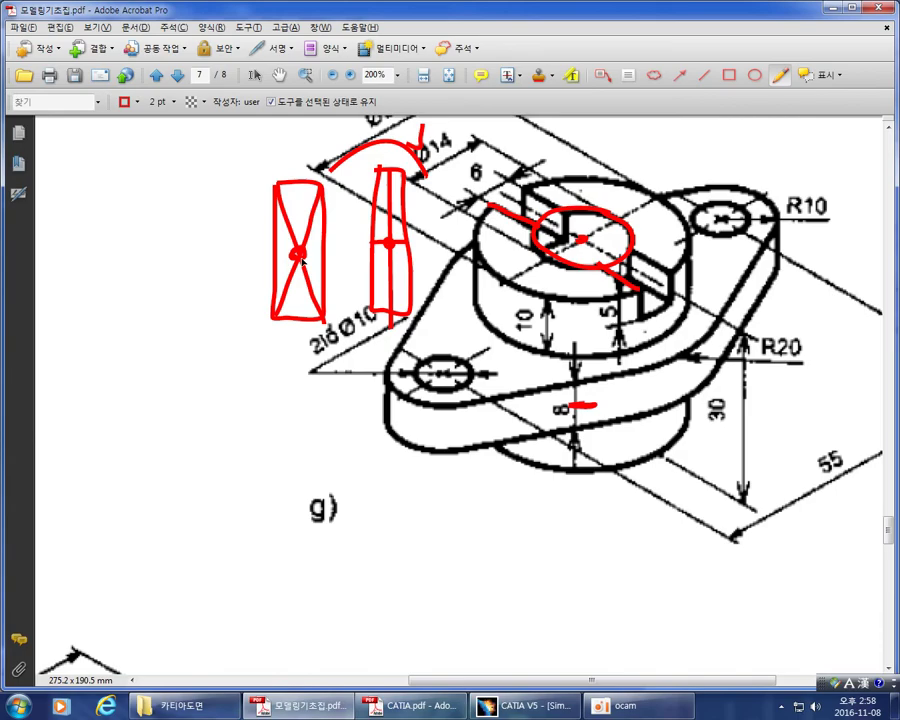
Return to CATIA and dimension the rectangle's width between its two long sides
{"action": "key", "text": "alt+Tab"}
{"action": "middle_click_drag", "start_coordinate": [526, 414], "coordinate": [548, 353]}
{"action": "left_click", "coordinate": [640, 102]}
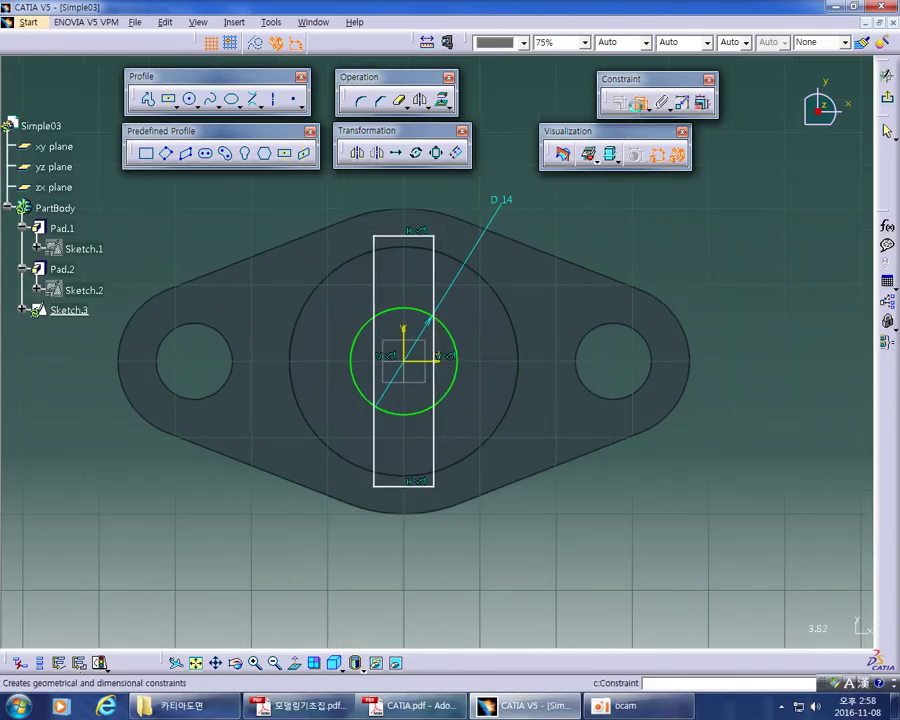
{"action": "left_click", "coordinate": [374, 274]}
{"action": "left_click", "coordinate": [433, 258]}
In the PDF, add red marks above and below the first sketched rectangle and return to CATIA
{"action": "key", "text": "alt+Tab"}
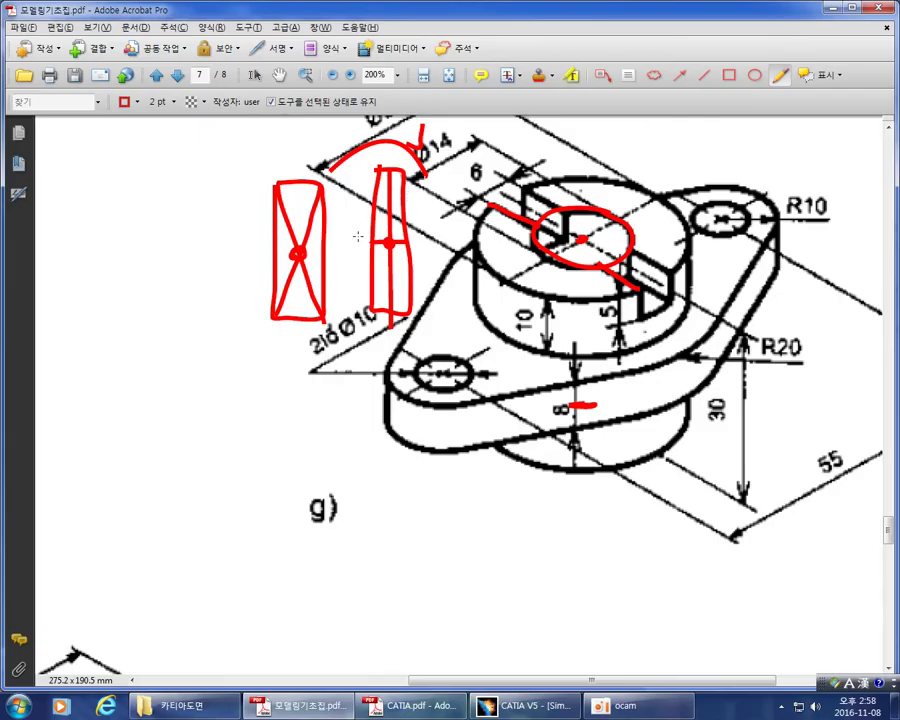
{"action": "mouse_move", "coordinate": [296, 155]}
{"action": "left_mouse_down"}
{"action": "mouse_move", "coordinate": [293, 172]}
{"action": "mouse_move", "coordinate": [305, 153]}
{"action": "mouse_move", "coordinate": [303, 163]}
{"action": "left_mouse_up"}
{"action": "left_click_drag", "start_coordinate": [293, 175], "coordinate": [313, 176]}
{"action": "mouse_move", "coordinate": [294, 338]}
{"action": "left_mouse_down"}
{"action": "mouse_move", "coordinate": [304, 359]}
{"action": "mouse_move", "coordinate": [320, 362]}
{"action": "left_mouse_up"}
{"action": "key", "text": "alt+Tab"}
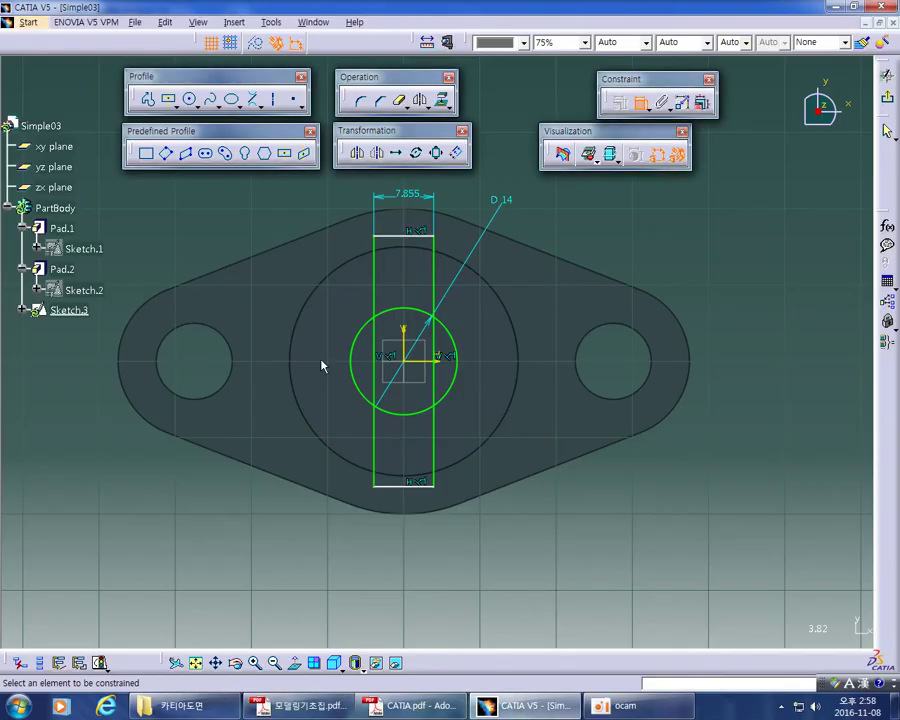
In the PDF, undo the red pencil annotations around the slot, the Ø14 bore and the sketched rectangles
{"action": "key", "text": "alt+Tab"}
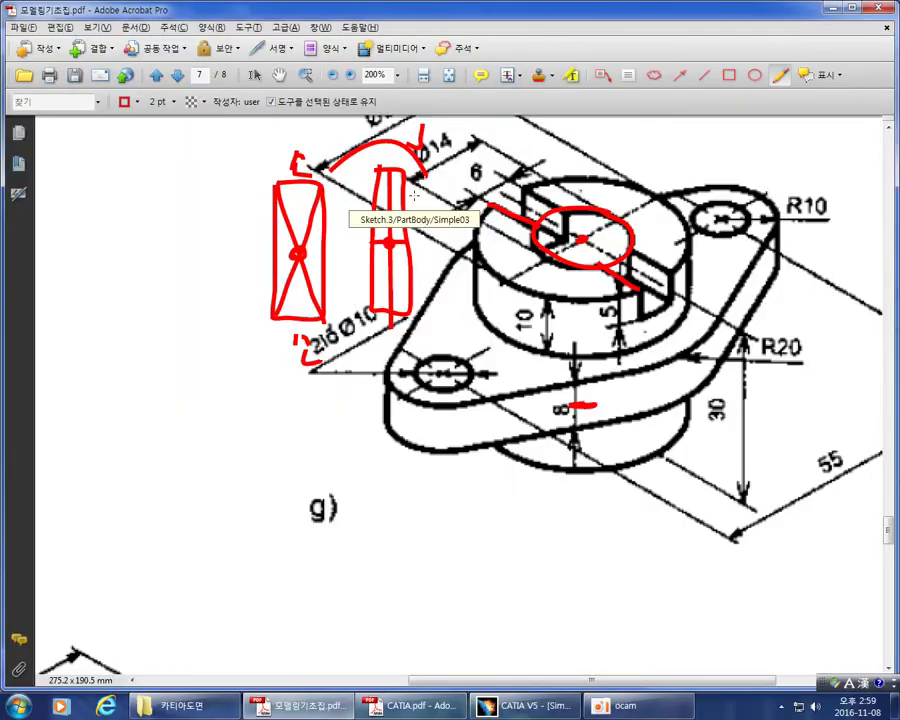
{"action": "key", "text": "ctrl+z"}
{"action": "key", "text": "ctrl+z"}
{"action": "key", "text": "ctrl+z"}
{"action": "key", "text": "ctrl+z"}
{"action": "key", "text": "ctrl+z"}
{"action": "key", "text": "ctrl+z"}
{"action": "key", "text": "ctrl+z"}
{"action": "key", "text": "ctrl+z"}
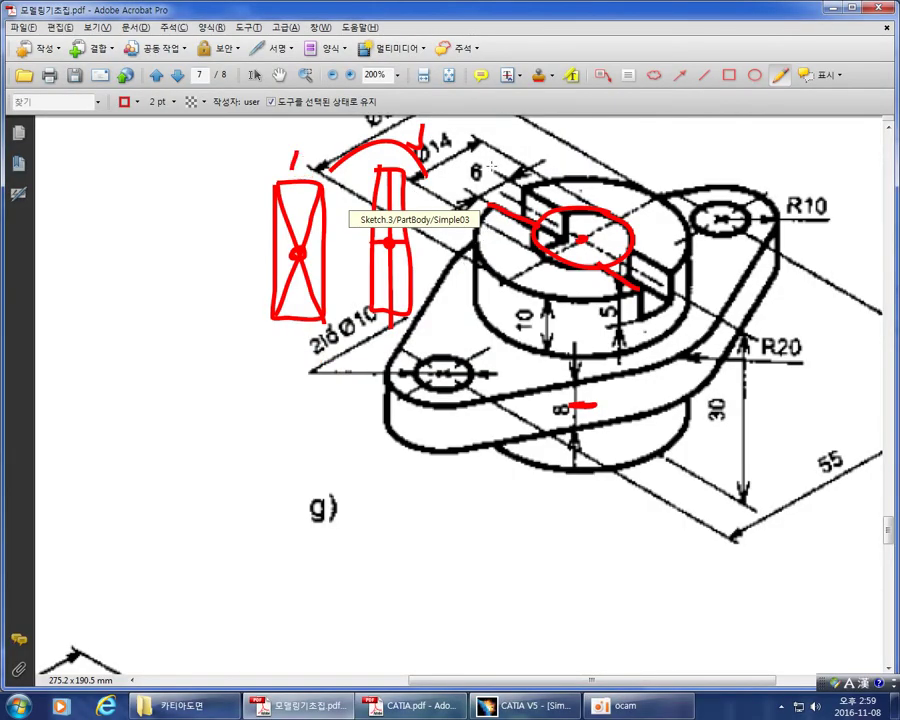
{"action": "key", "text": "ctrl+z"}
{"action": "key", "text": "ctrl+z"}
{"action": "key", "text": "ctrl+z"}
{"action": "key", "text": "ctrl+z"}
{"action": "mouse_move", "coordinate": [491, 161]}
{"action": "left_mouse_down"}
{"action": "mouse_move", "coordinate": [463, 182]}
{"action": "mouse_move", "coordinate": [490, 160]}
{"action": "mouse_move", "coordinate": [477, 159]}
{"action": "left_mouse_up"}
{"action": "key", "text": "ctrl+z"}
{"action": "key", "text": "ctrl+z"}
{"action": "key", "text": "ctrl+z"}
{"action": "key", "text": "ctrl+z"}
{"action": "key", "text": "ctrl+z"}
{"action": "key", "text": "ctrl+z"}
{"action": "key", "text": "ctrl+z"}
{"action": "key", "text": "ctrl+z"}
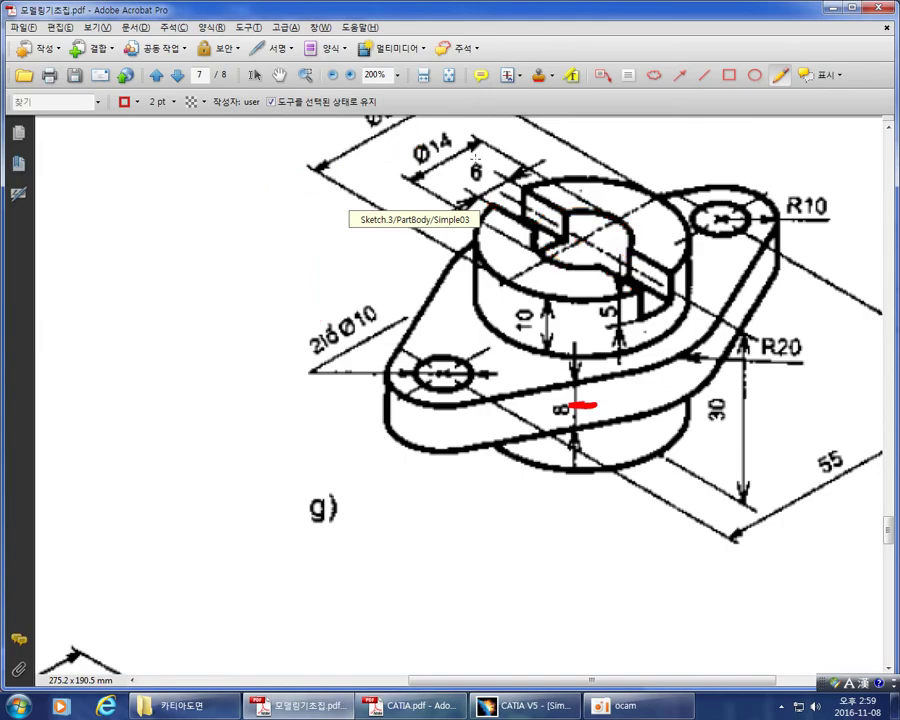
Return to CATIA and set the rectangle's width dimension to 6 mm
{"action": "key", "text": "alt+Tab"}
{"action": "double_click", "coordinate": [409, 197]}
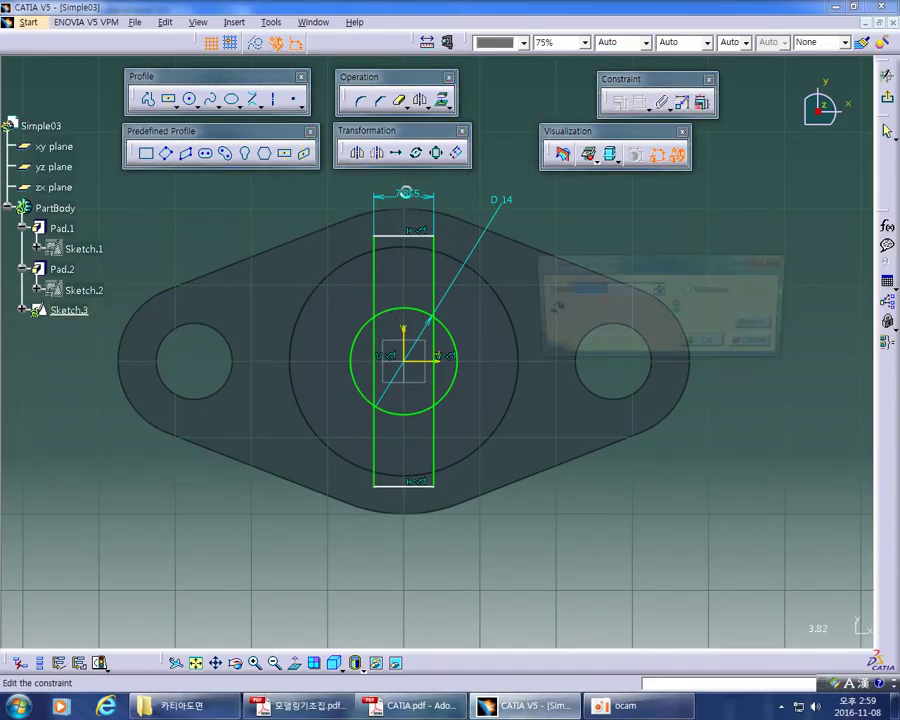
{"action": "type", "text": "60"}
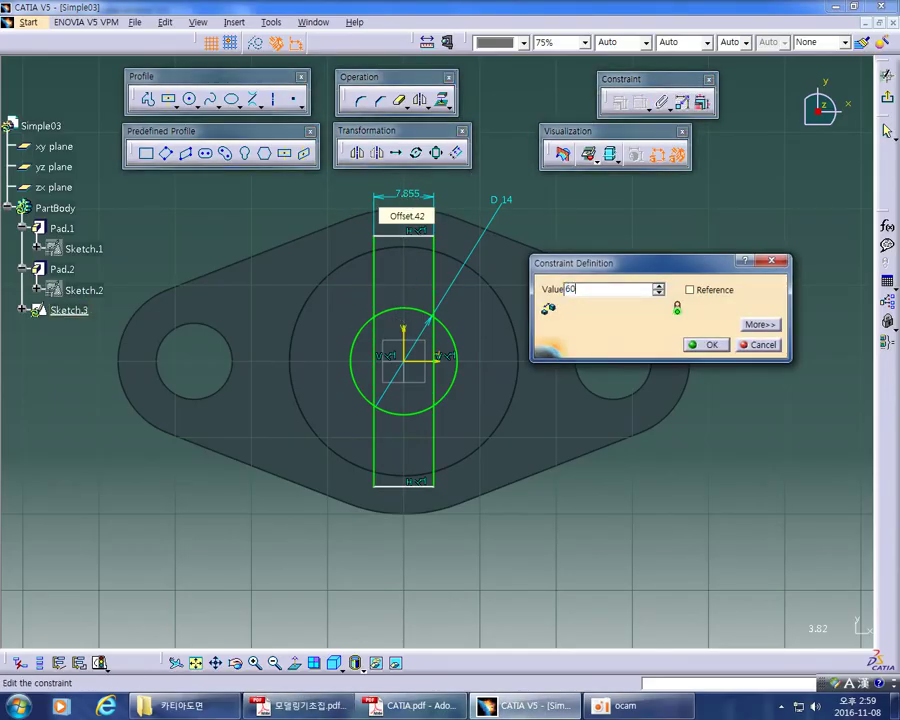
{"action": "key", "text": "BackSpace"}
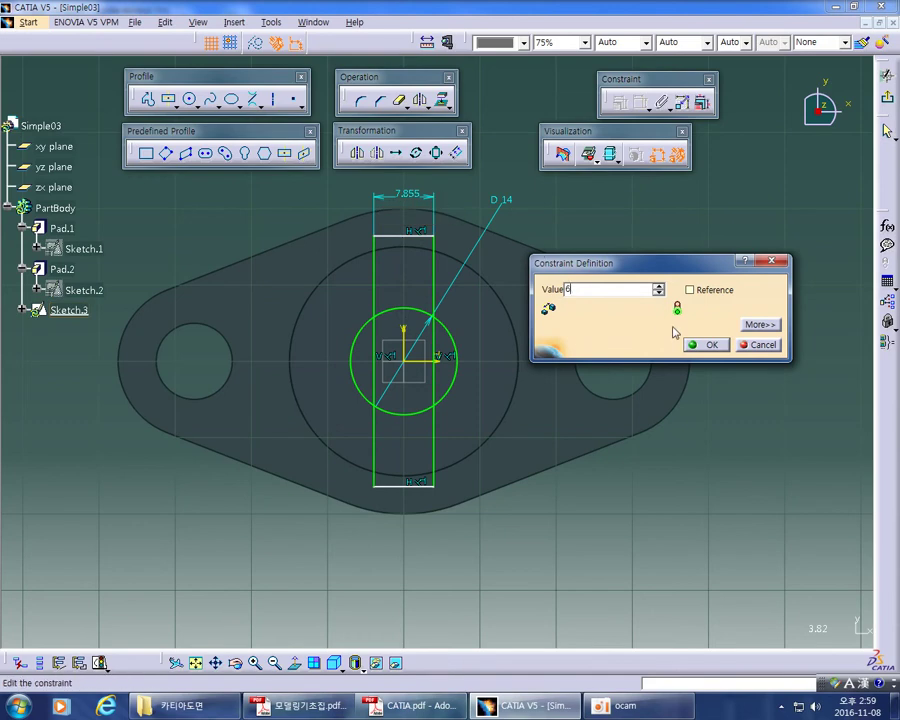
{"action": "key", "text": "Return"}
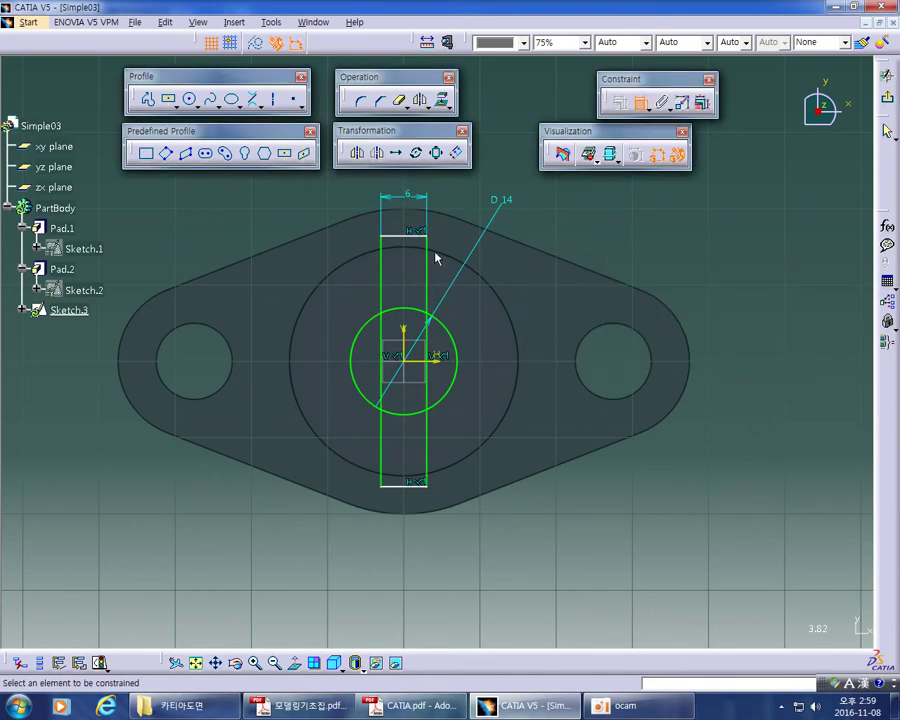
Try another constraint on the rectangle's upper end, and undo it together with the last width change
{"action": "left_click", "coordinate": [425, 237]}
{"action": "left_click", "coordinate": [461, 179]}
{"action": "key", "text": "ctrl+z"}
{"action": "key", "text": "ctrl+z"}
Set the slot rectangle's width to 6 mm and stretch its short ends slightly farther beyond the hub circle
{"action": "double_click", "coordinate": [410, 199]}
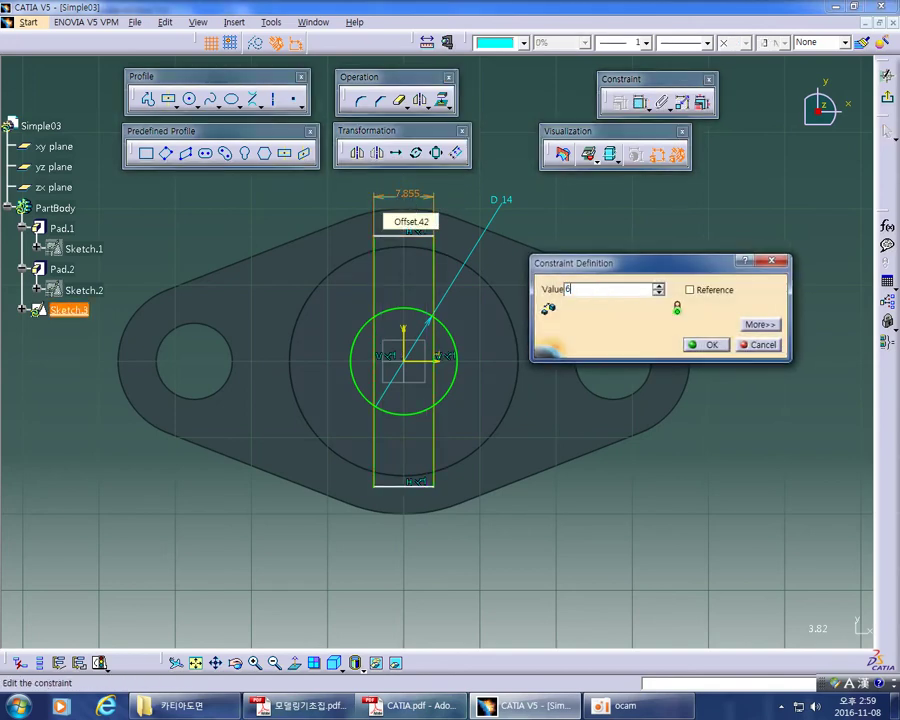
{"action": "type", "text": "6"}
{"action": "key", "text": "Return"}
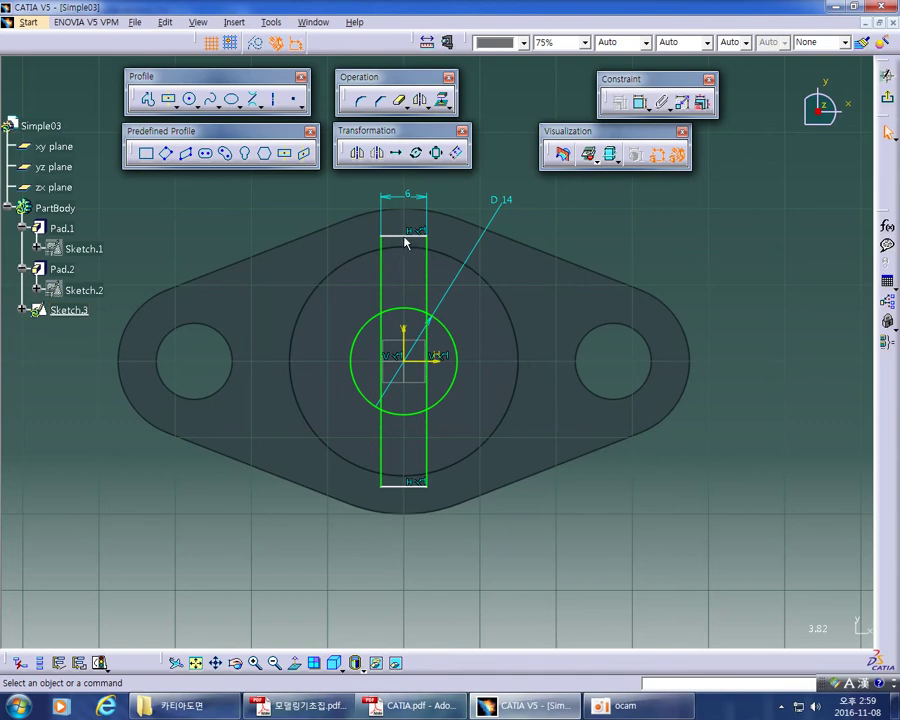
{"action": "left_click_drag", "start_coordinate": [404, 234], "coordinate": [404, 227]}
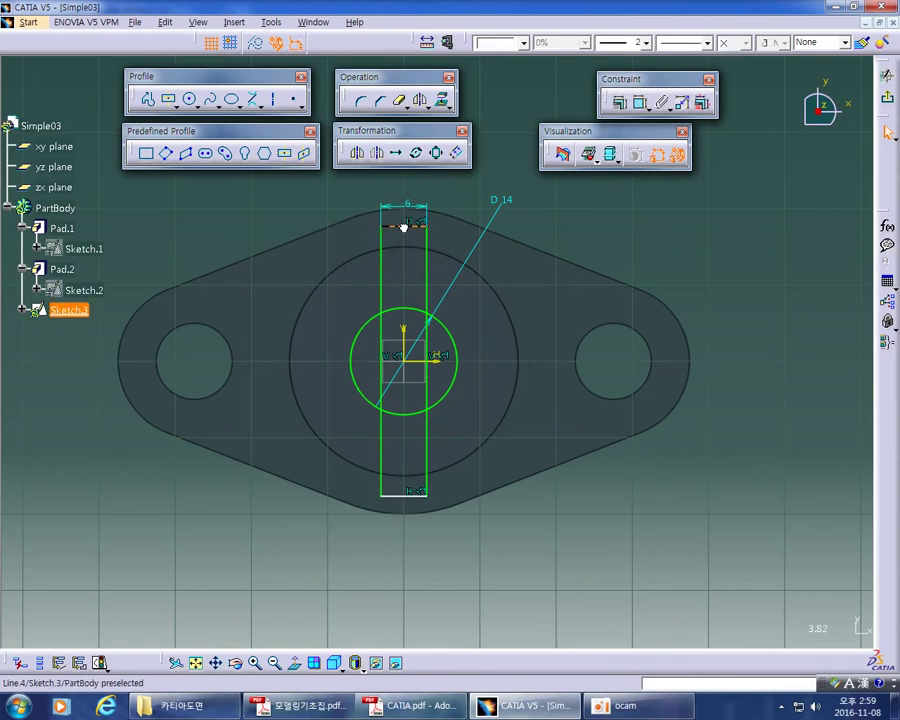
Move the slot rectangle's 6 mm width dimension farther above the rectangle
{"action": "left_click", "coordinate": [432, 201]}
{"action": "left_click", "coordinate": [597, 228]}
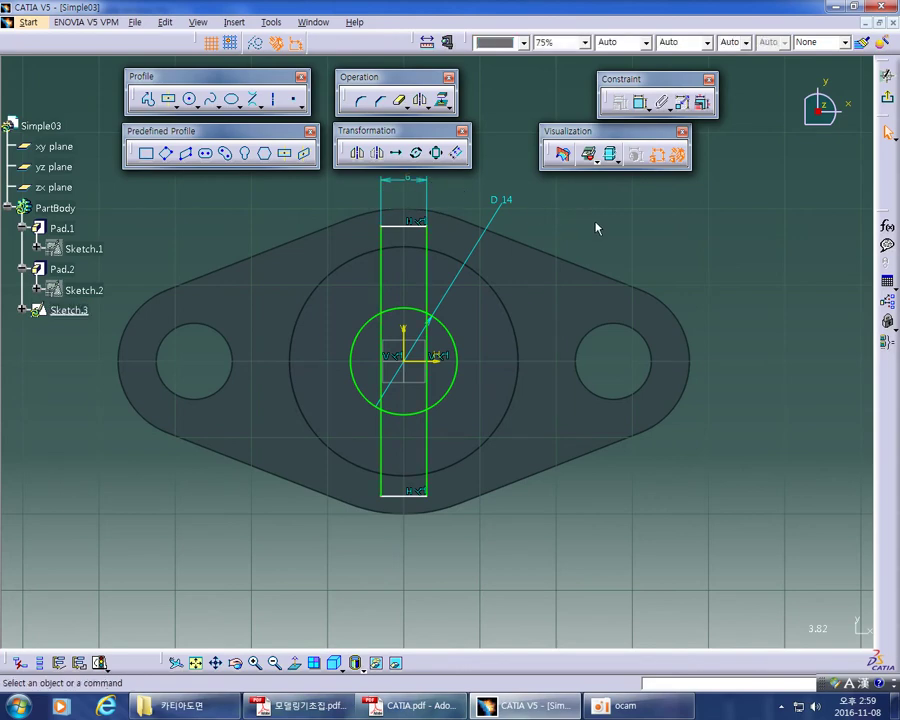
{"action": "mouse_move", "coordinate": [585, 386]}
{"action": "middle_mouse_down"}
{"action": "mouse_move", "coordinate": [615, 398]}
{"action": "mouse_move", "coordinate": [610, 348]}
{"action": "middle_mouse_up"}
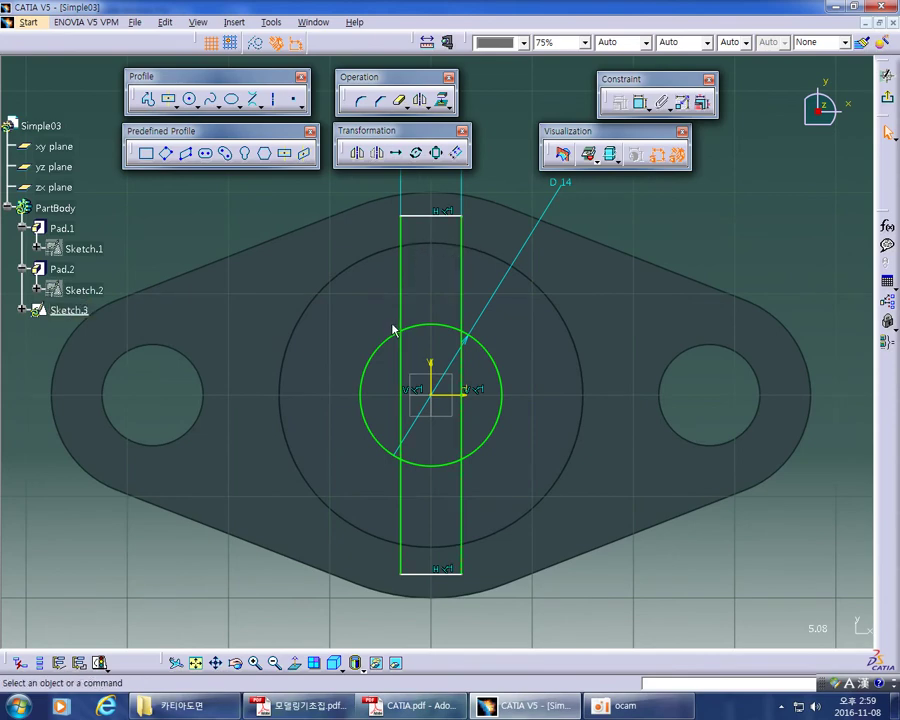
{"action": "middle_click_drag", "start_coordinate": [653, 267], "coordinate": [648, 302]}
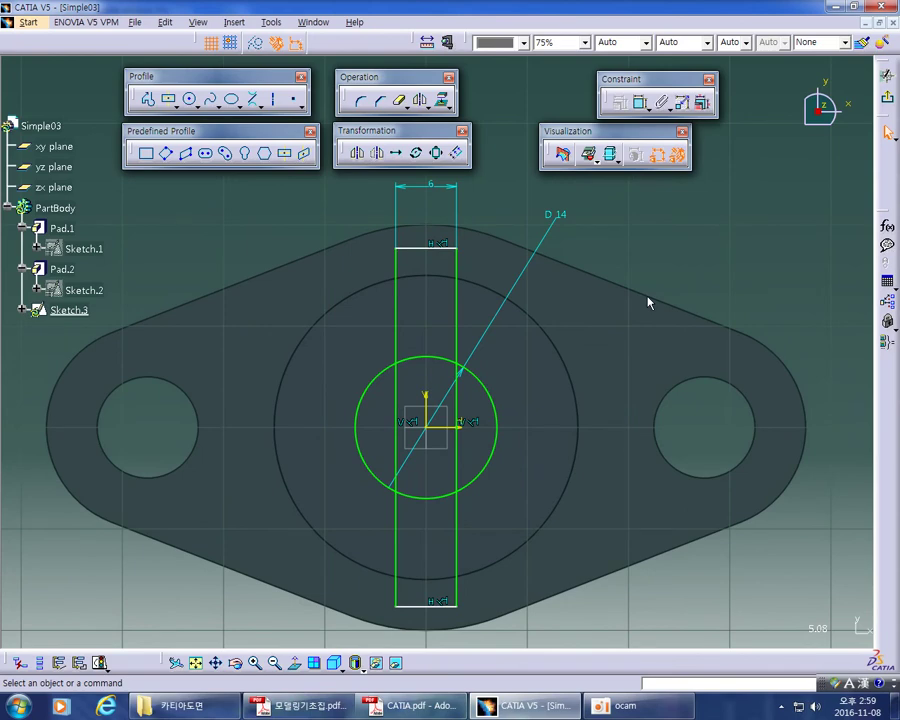
{"action": "left_click", "coordinate": [597, 271]}
{"action": "mouse_move", "coordinate": [597, 269]}
{"action": "middle_mouse_down"}
{"action": "mouse_move", "coordinate": [597, 286]}
{"action": "mouse_move", "coordinate": [599, 273]}
{"action": "middle_mouse_up"}
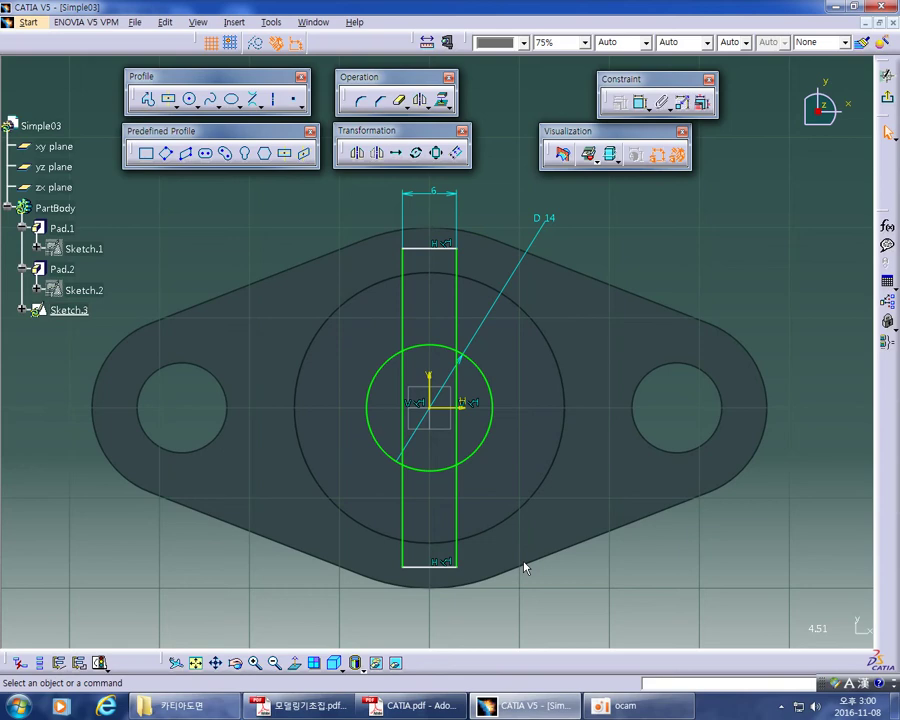
Quick Trim the circle arcs inside the slot and the rectangle sides inside the circle to form one closed bore-and-slot outline
{"action": "middle_click_drag", "start_coordinate": [577, 541], "coordinate": [583, 494], "text": "ctrl"}
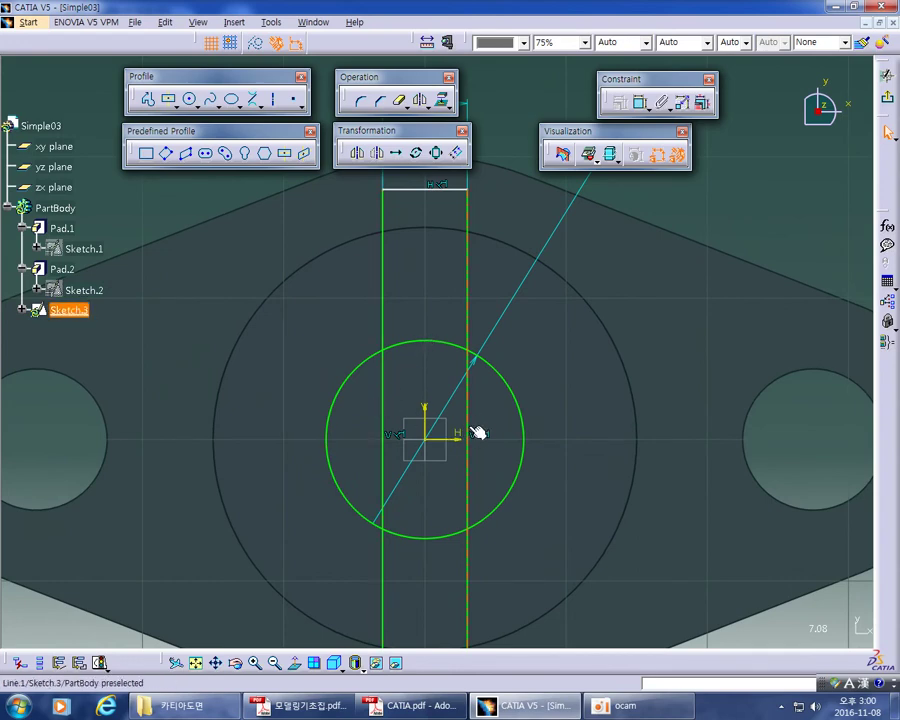
{"action": "middle_click_drag", "start_coordinate": [478, 432], "coordinate": [474, 381]}
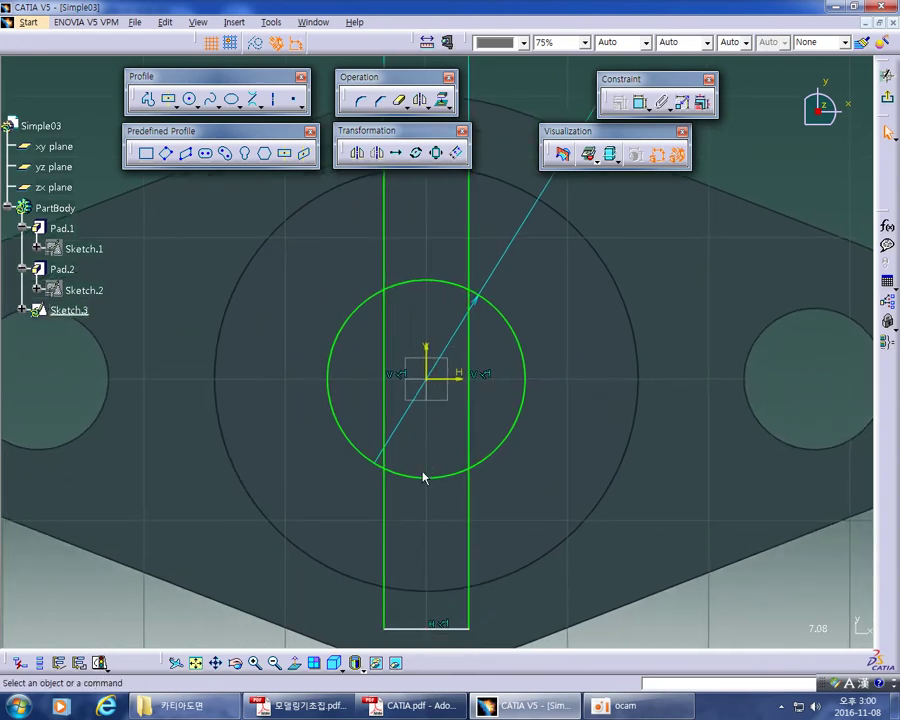
{"action": "middle_click_drag", "start_coordinate": [578, 313], "coordinate": [576, 338]}
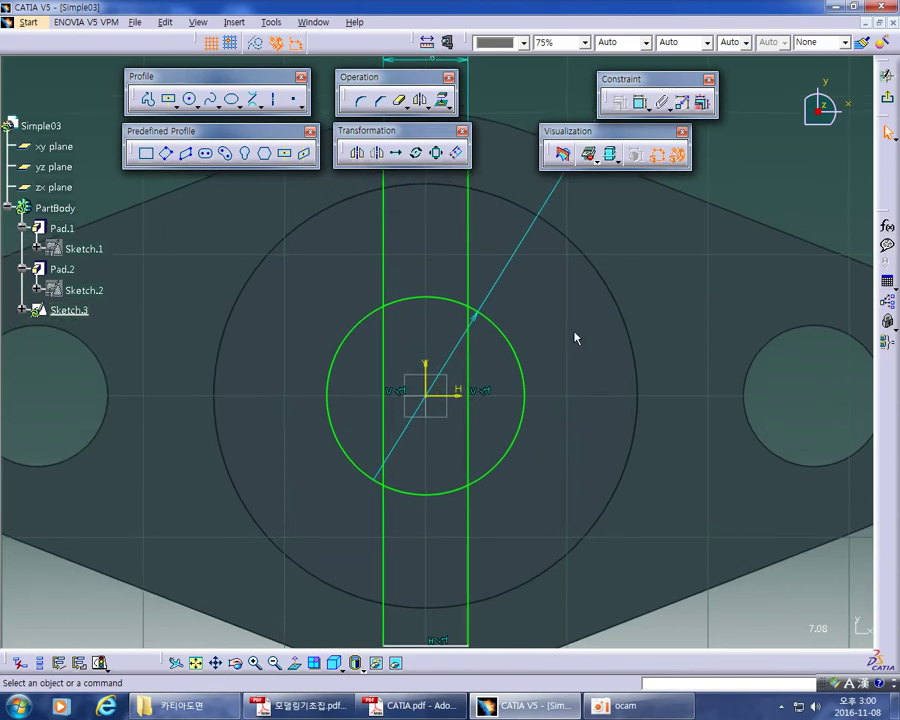
{"action": "left_click", "coordinate": [397, 108]}
{"action": "left_click", "coordinate": [412, 300]}
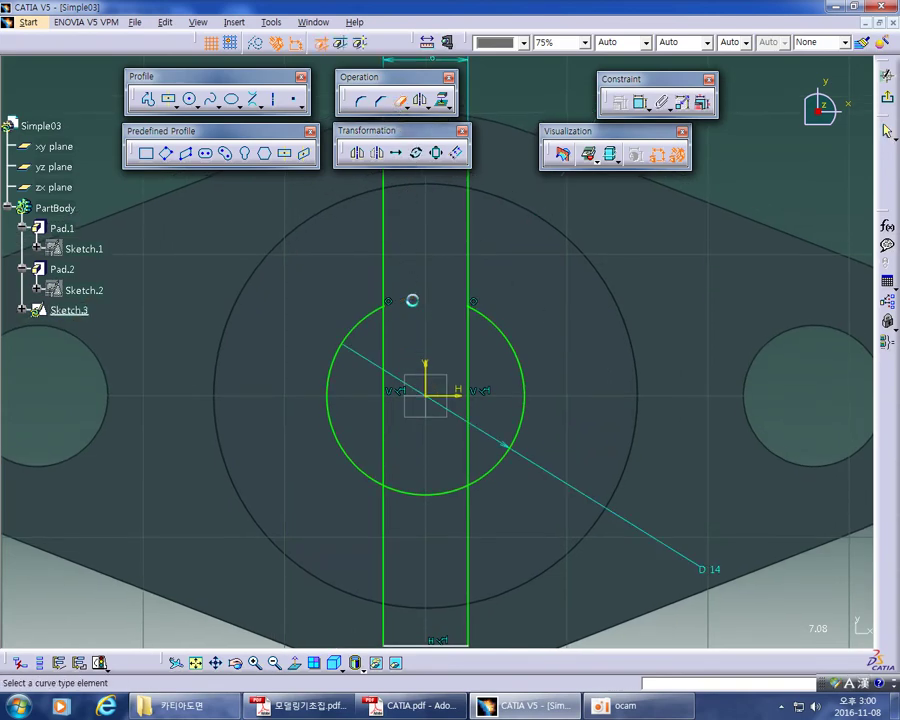
{"action": "left_click", "coordinate": [385, 351]}
{"action": "left_click", "coordinate": [469, 345]}
{"action": "middle_click_drag", "start_coordinate": [472, 345], "coordinate": [448, 245]}
{"action": "left_click", "coordinate": [415, 410]}
{"action": "left_click", "coordinate": [399, 100]}
{"action": "middle_click_drag", "start_coordinate": [560, 268], "coordinate": [573, 381], "text": "ctrl"}
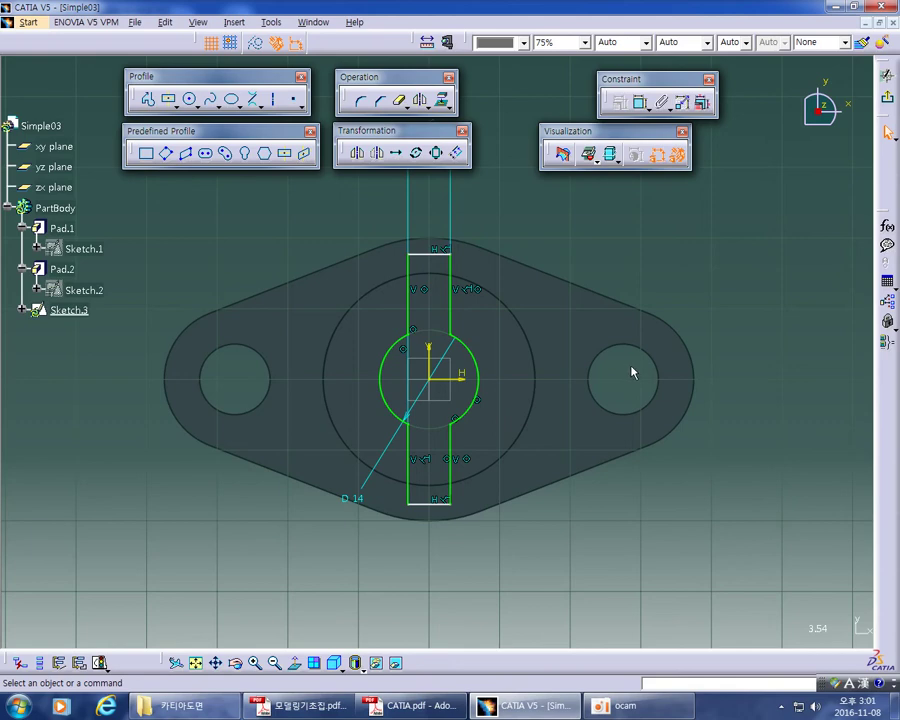
Exit the sketch and start a Pocket from the bore-and-slot profile with a depth of 30 mm
{"action": "left_click", "coordinate": [888, 100]}
{"action": "mouse_move", "coordinate": [585, 330]}
{"action": "middle_mouse_down"}
{"action": "mouse_move", "coordinate": [510, 298]}
{"action": "mouse_move", "coordinate": [462, 255]}
{"action": "mouse_move", "coordinate": [440, 315]}
{"action": "middle_mouse_up"}
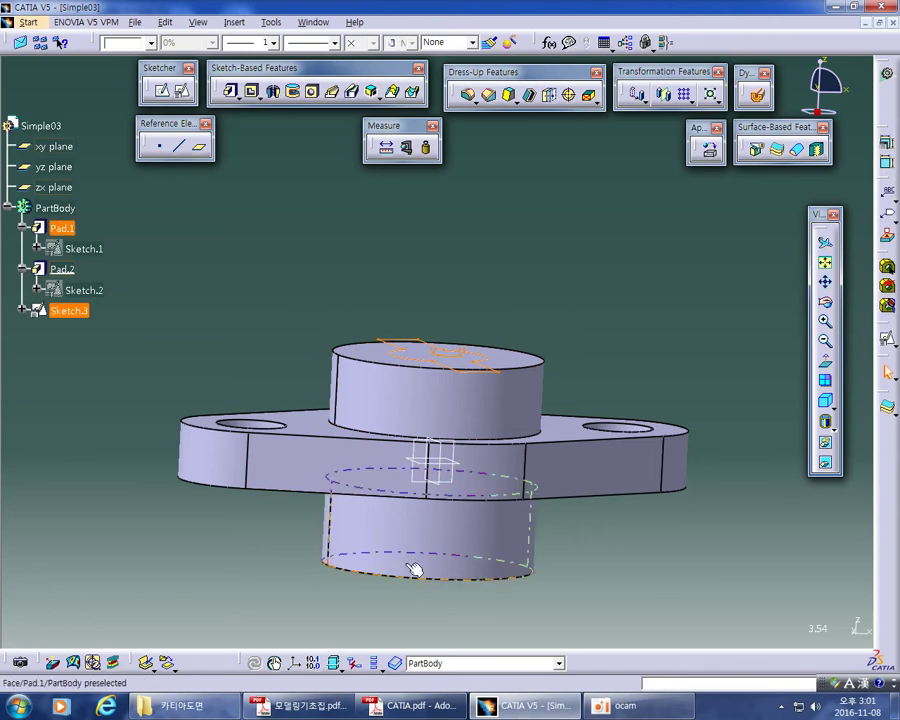
{"action": "left_click", "coordinate": [252, 92]}
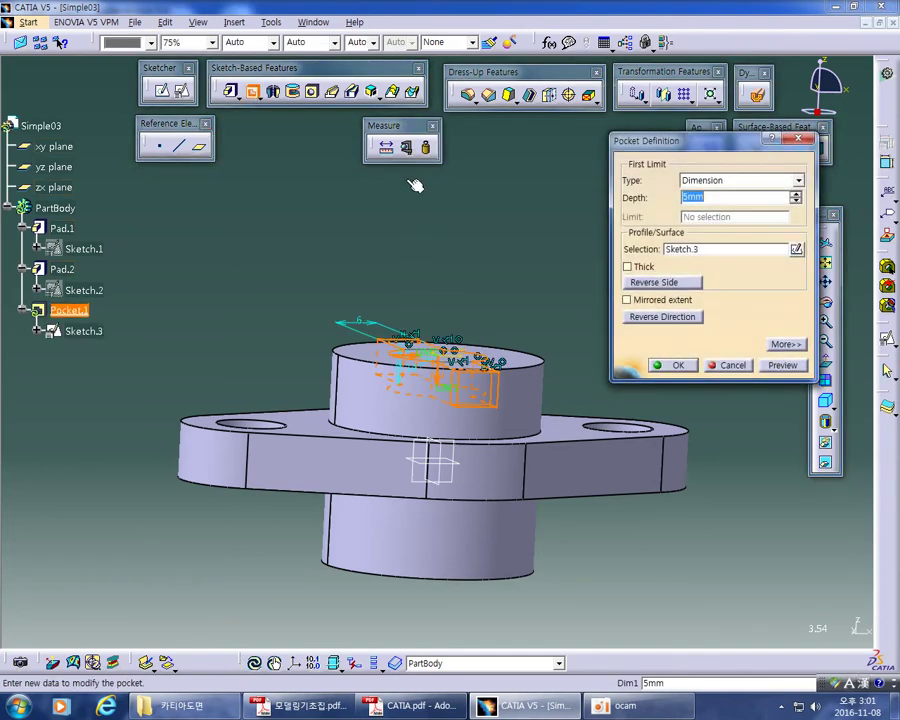
{"action": "middle_click_drag", "start_coordinate": [518, 173], "coordinate": [518, 137]}
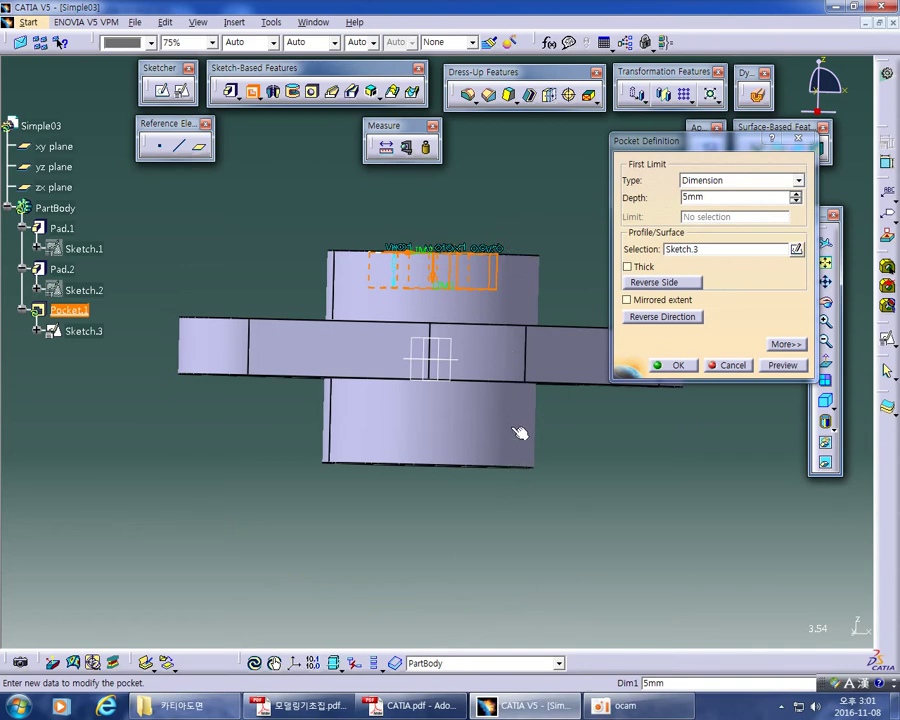
{"action": "left_click_drag", "start_coordinate": [709, 198], "coordinate": [650, 212]}
{"action": "type", "text": "30"}
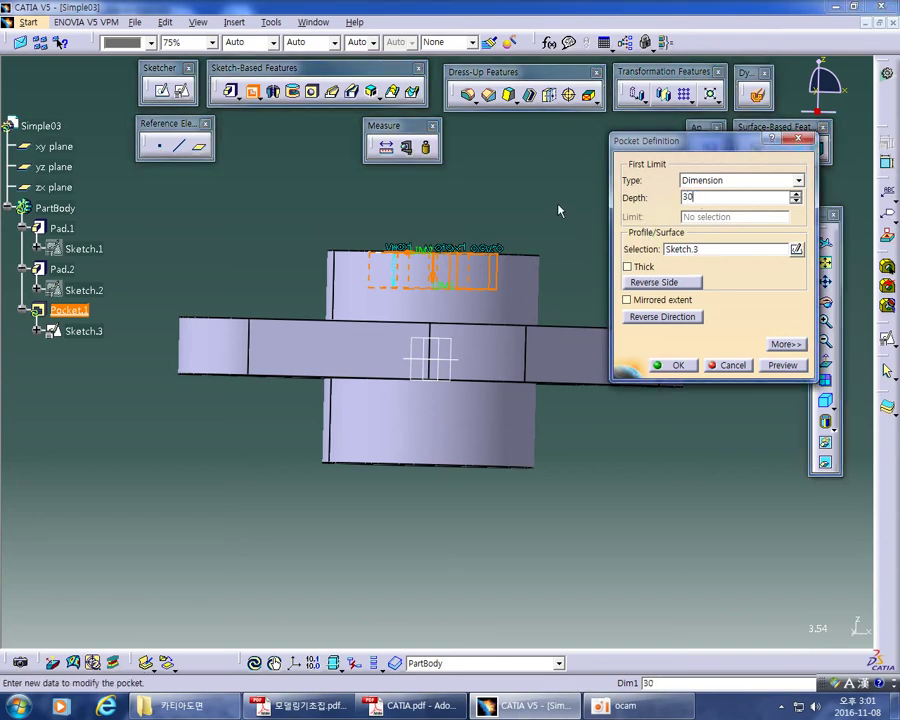
{"action": "key", "text": "Return"}
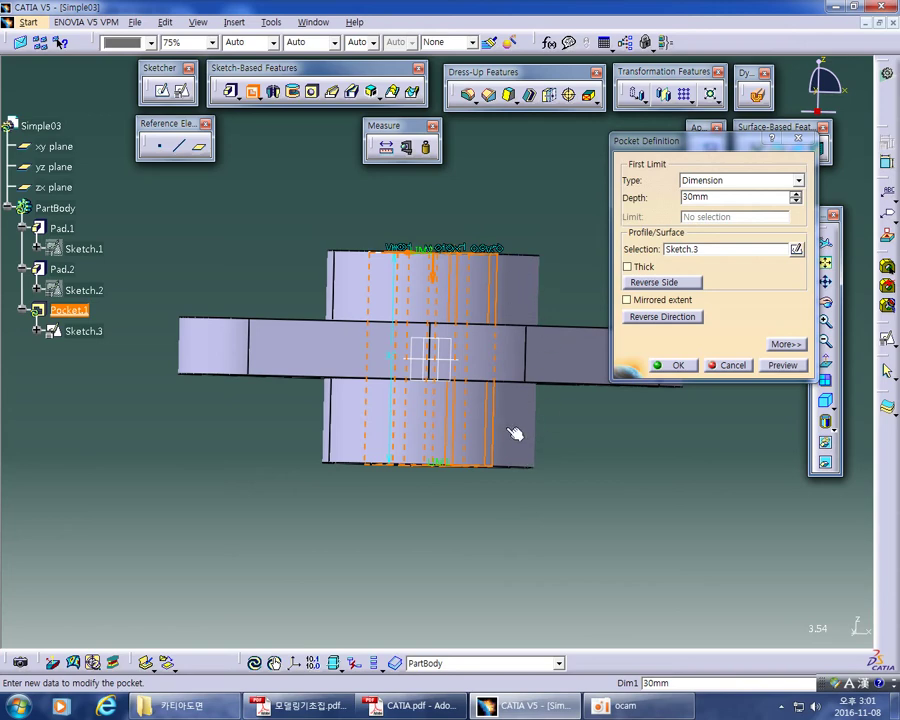
Try the Up to last limit, switch back to Dimension at 30 mm and create the pocket
{"action": "middle_click_drag", "start_coordinate": [492, 490], "coordinate": [497, 416]}
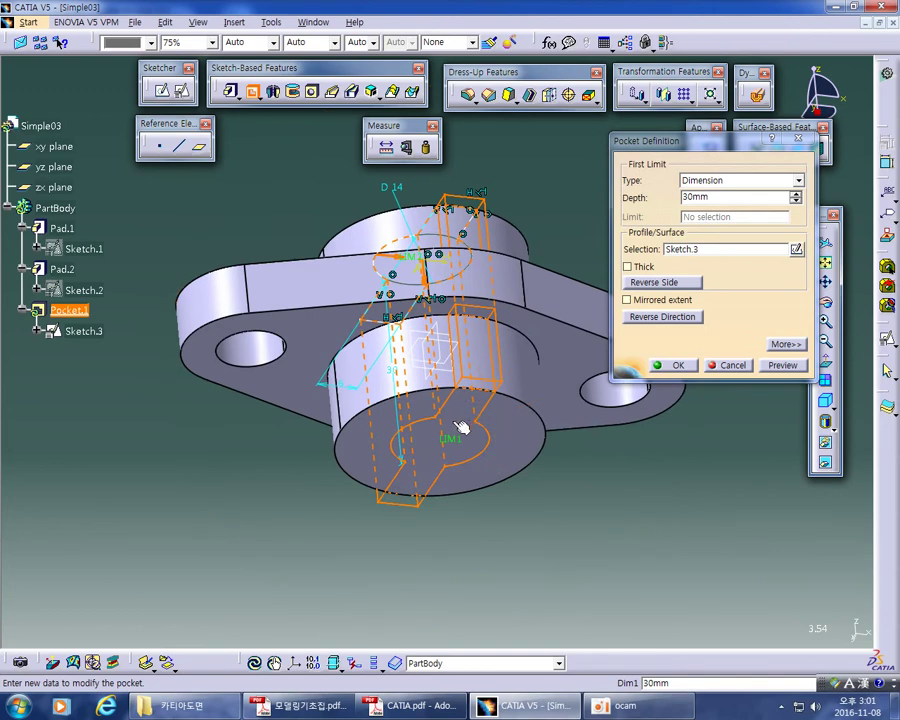
{"action": "middle_click_drag", "start_coordinate": [500, 189], "coordinate": [537, 208]}
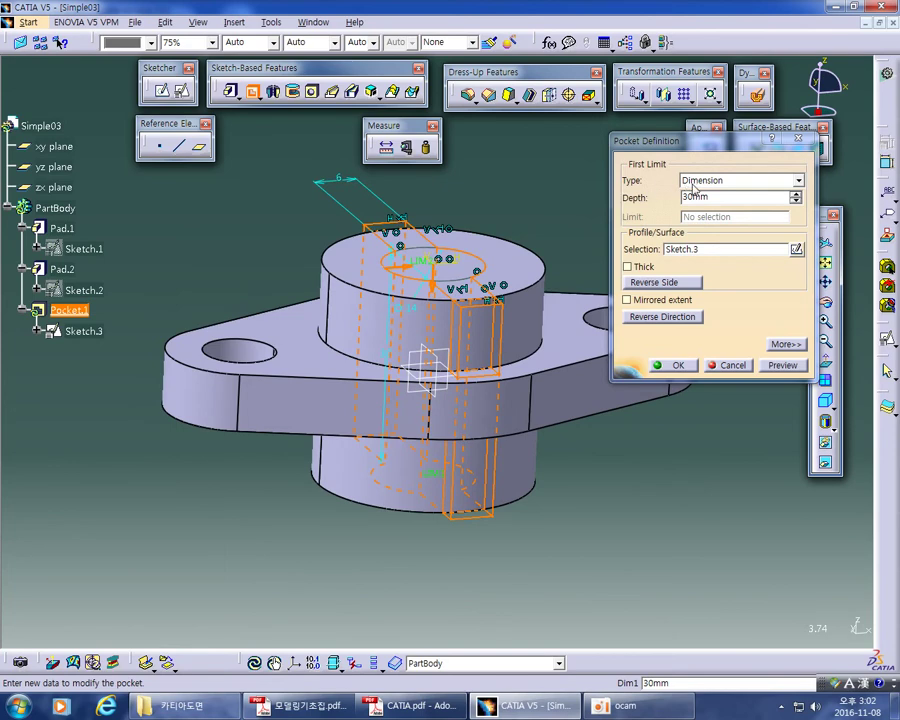
{"action": "left_click", "coordinate": [693, 182]}
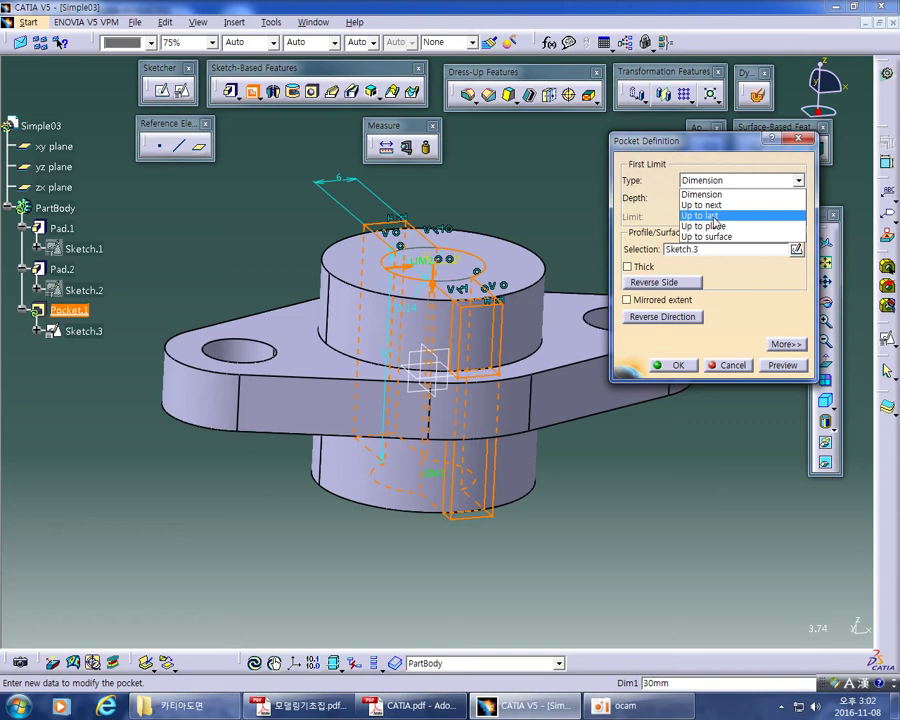
{"action": "left_click", "coordinate": [714, 216]}
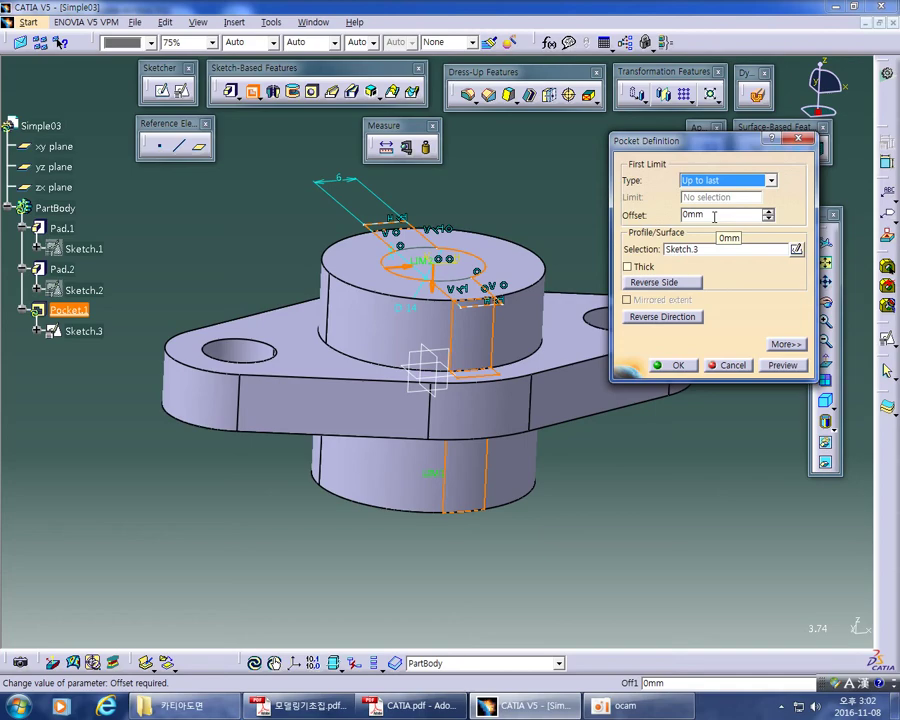
{"action": "middle_click_drag", "start_coordinate": [579, 519], "coordinate": [542, 502]}
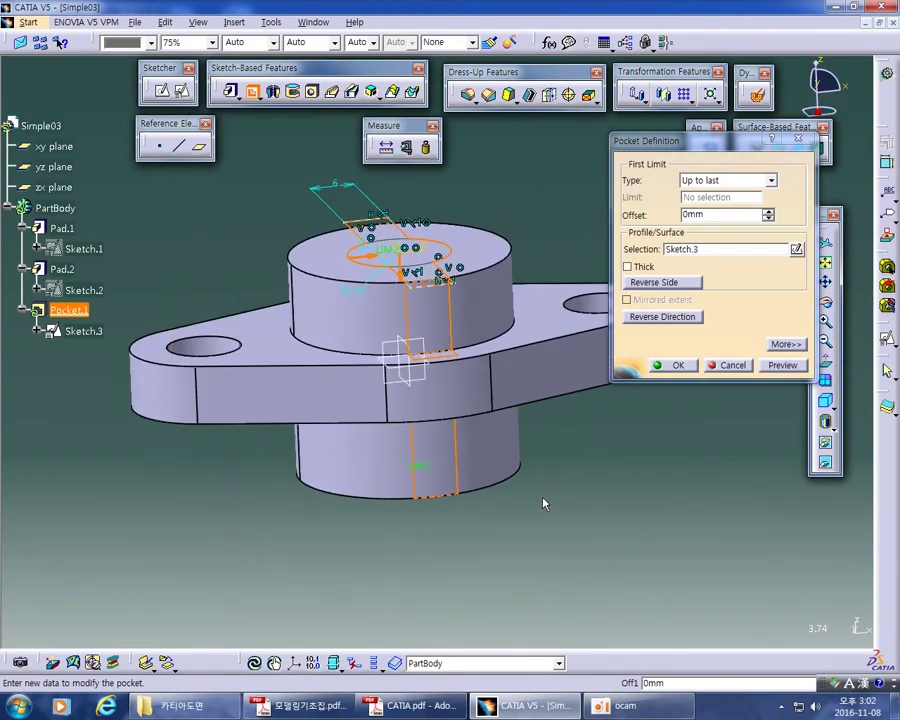
{"action": "left_click", "coordinate": [729, 183]}
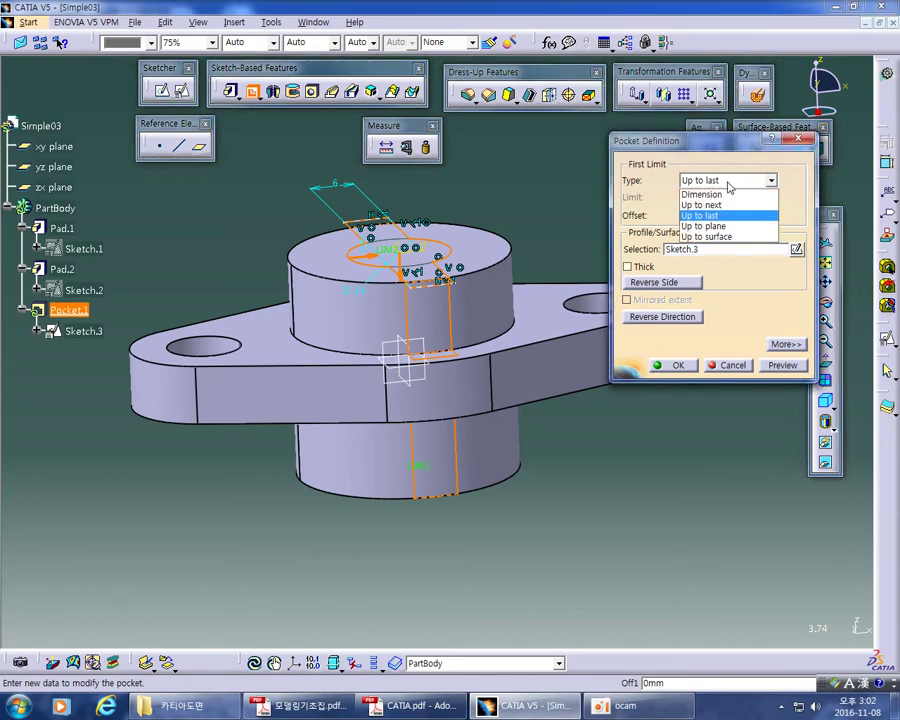
{"action": "left_click", "coordinate": [724, 195]}
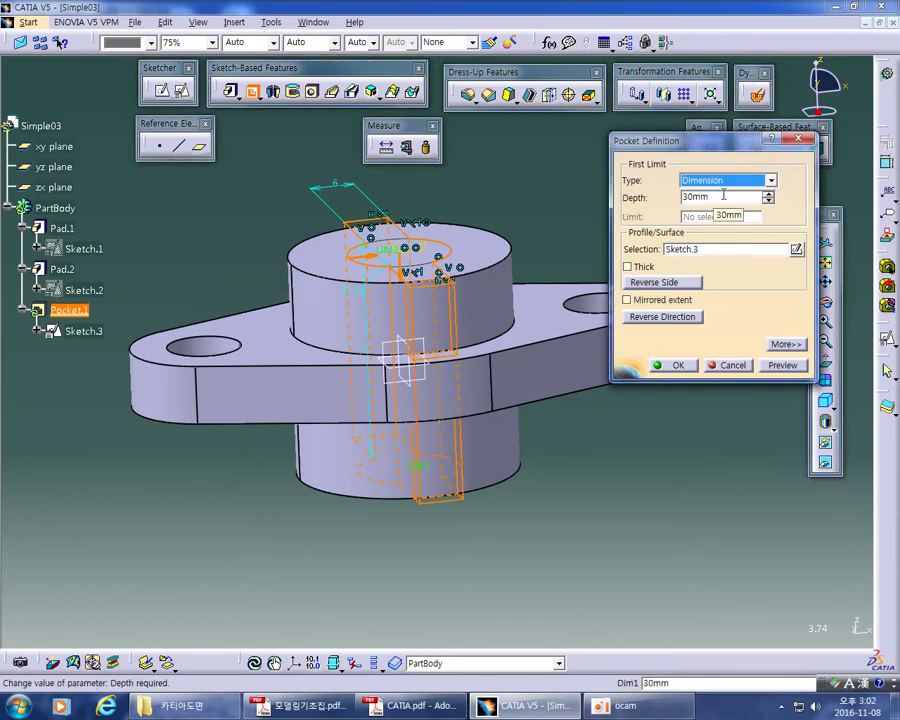
{"action": "left_click", "coordinate": [670, 365]}
{"action": "middle_click_drag", "start_coordinate": [535, 438], "coordinate": [562, 524]}
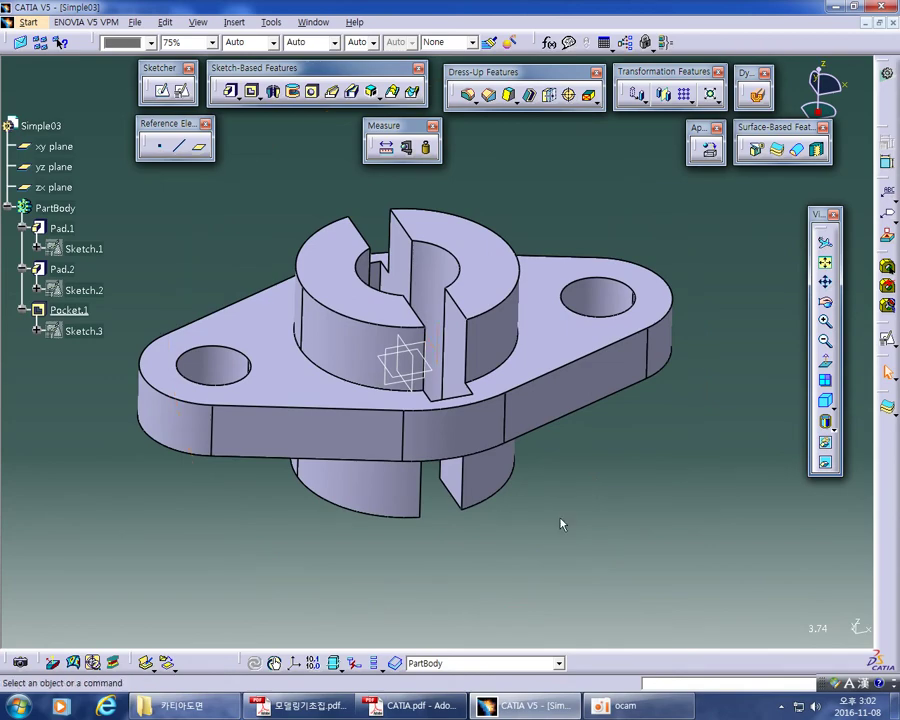
{"action": "key", "text": "alt+Tab"}
{"action": "left_click_drag", "start_coordinate": [646, 286], "coordinate": [643, 325]}
{"action": "key", "text": "alt+Tab"}
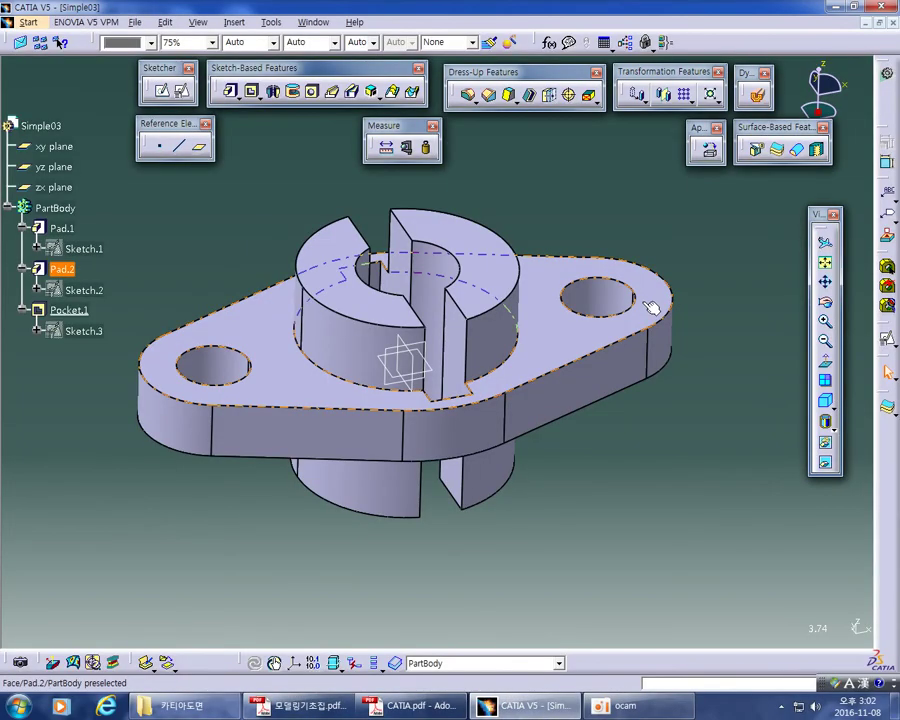
{"action": "middle_click_drag", "start_coordinate": [630, 420], "coordinate": [583, 420]}
{"action": "left_click", "coordinate": [70, 311]}
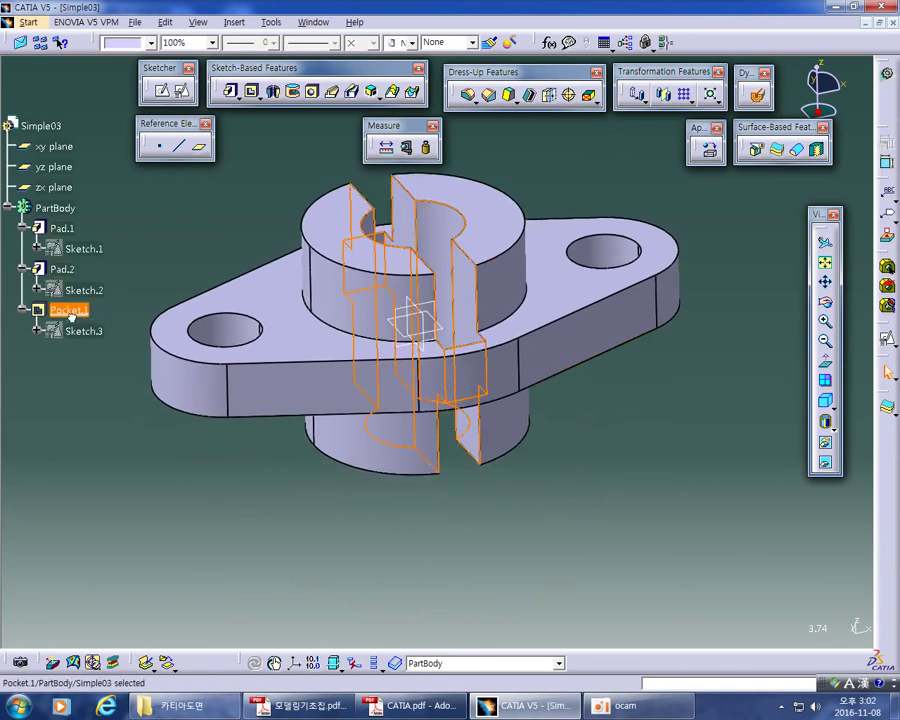
{"action": "double_click", "coordinate": [71, 313]}
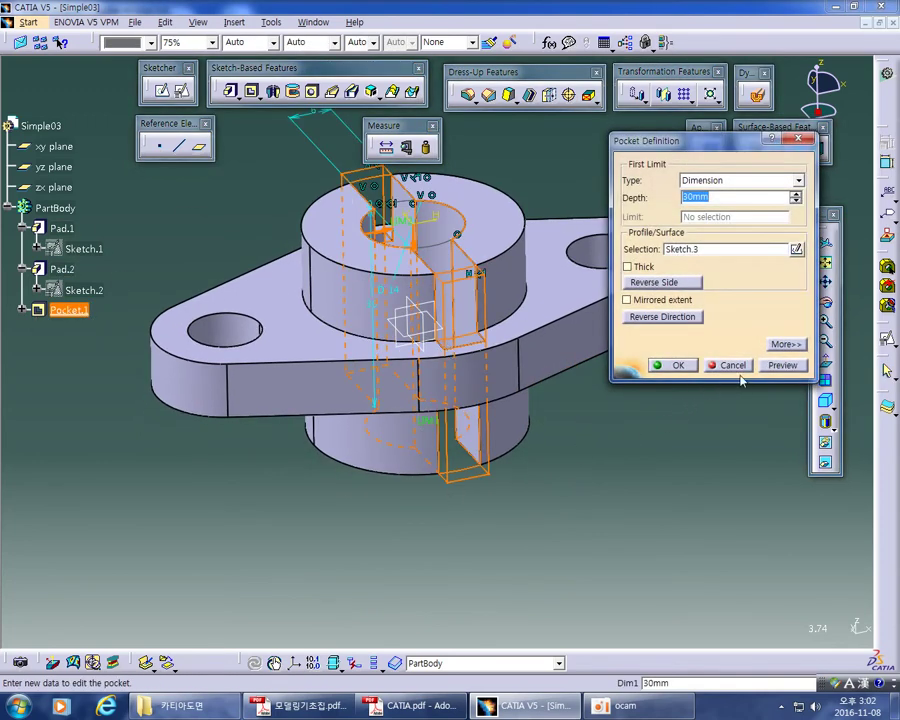
{"action": "left_click", "coordinate": [733, 366]}
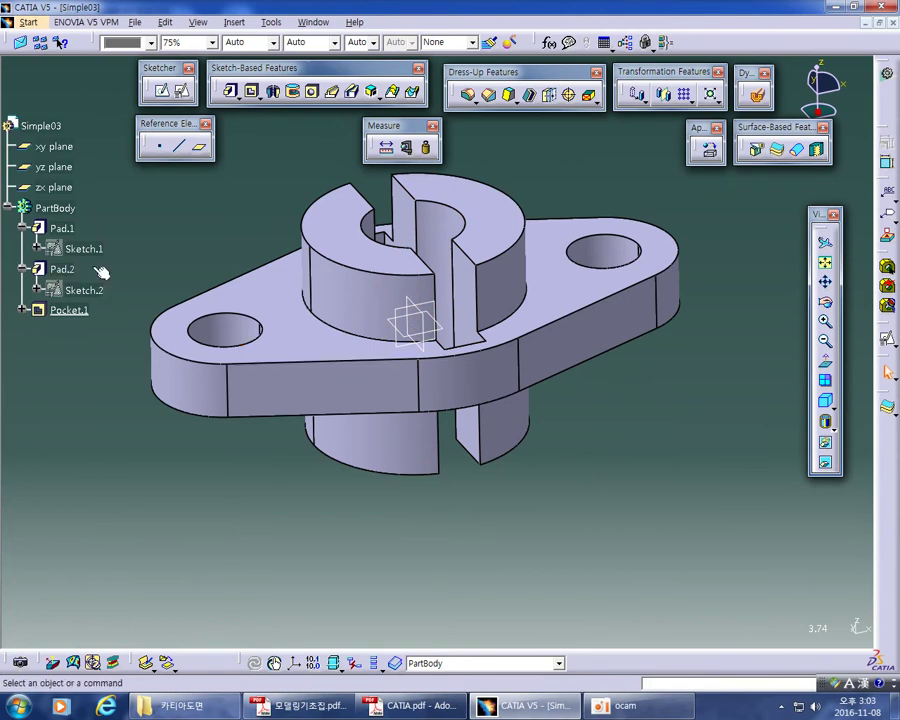
Set the hub cylinder's mirrored pad length to 16 mm
{"action": "double_click", "coordinate": [62, 229]}
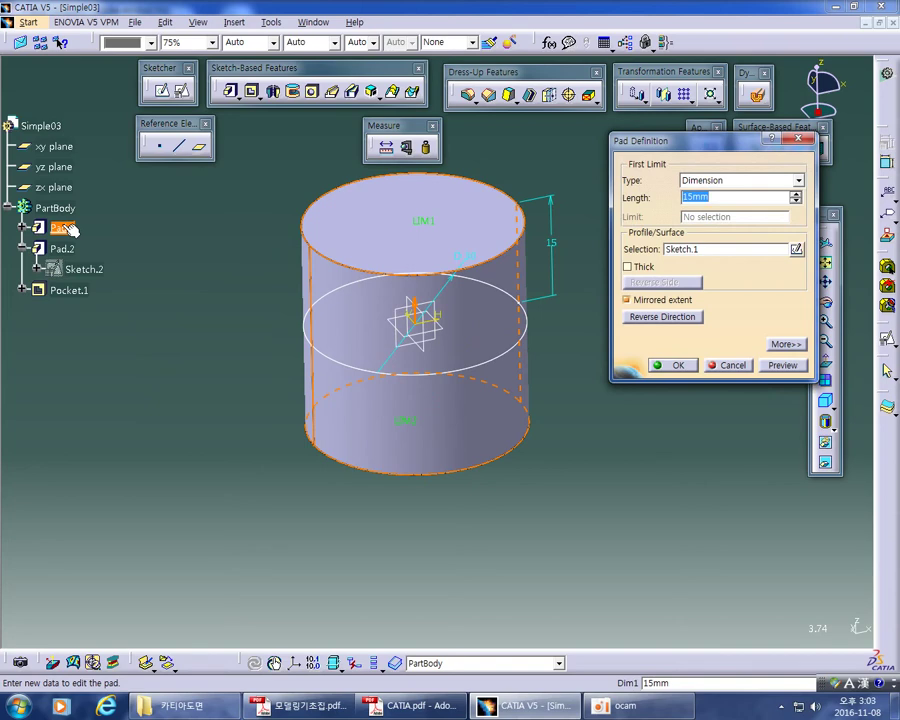
{"action": "type", "text": "16"}
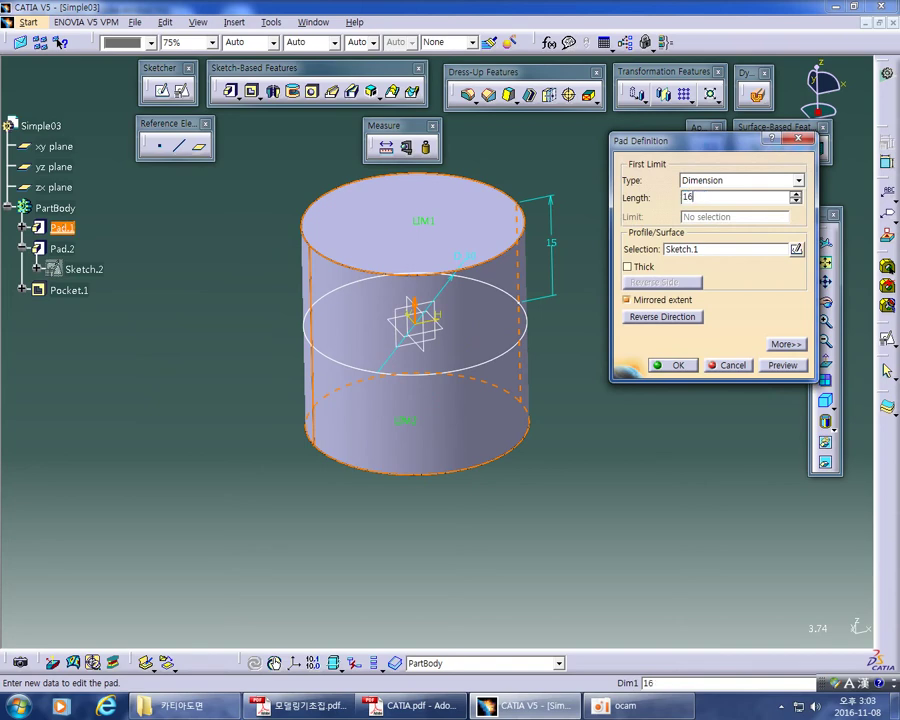
{"action": "key", "text": "Return"}
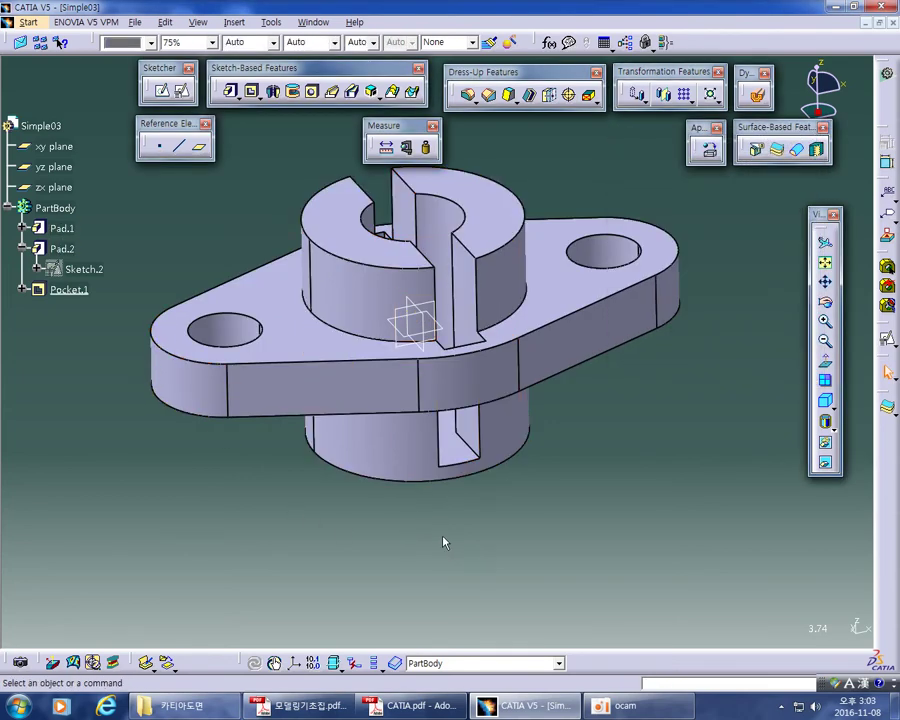
Set the bore-and-slot pocket's depth to 32 mm
{"action": "double_click", "coordinate": [69, 289]}
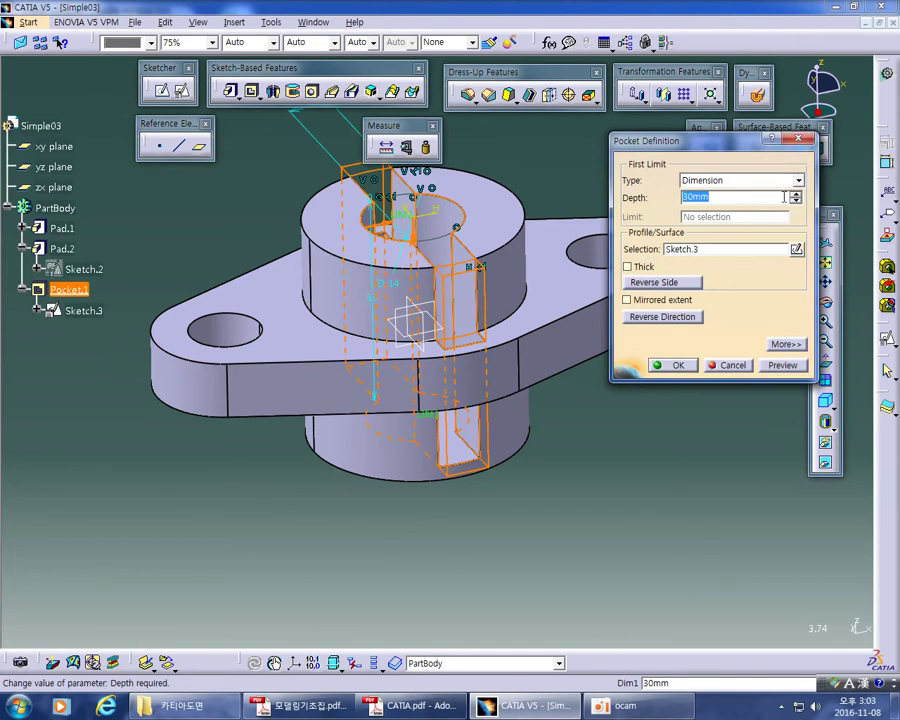
{"action": "left_click", "coordinate": [796, 194]}
{"action": "left_click", "coordinate": [796, 194]}
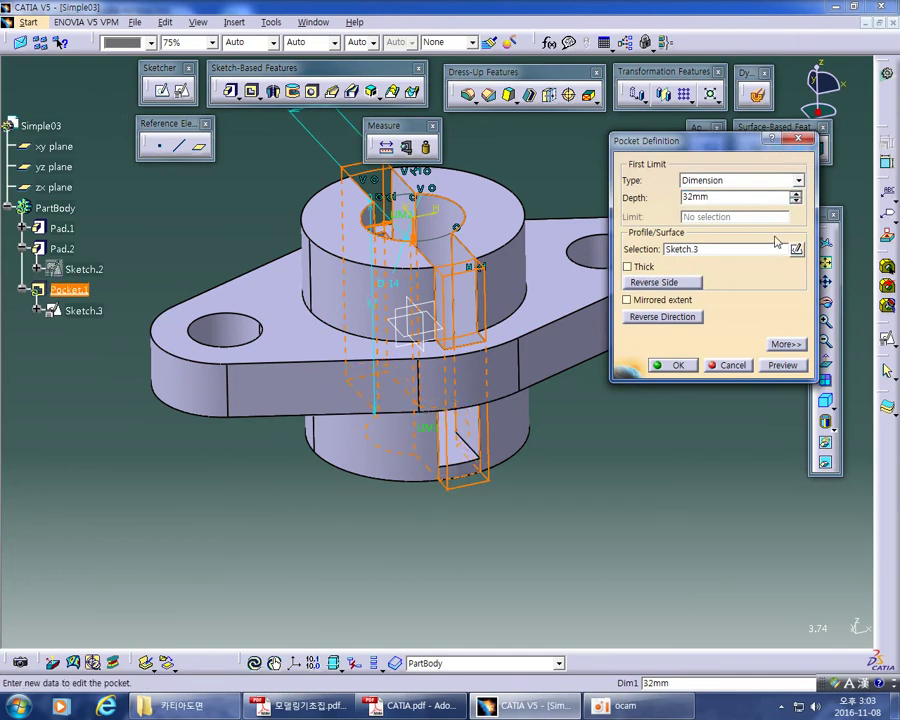
{"action": "left_click", "coordinate": [679, 365]}
Undo the pocket depth change and the hub pad length change
{"action": "key", "text": "ctrl+z"}
{"action": "key", "text": "ctrl+z"}
{"action": "key", "text": "ctrl+z"}
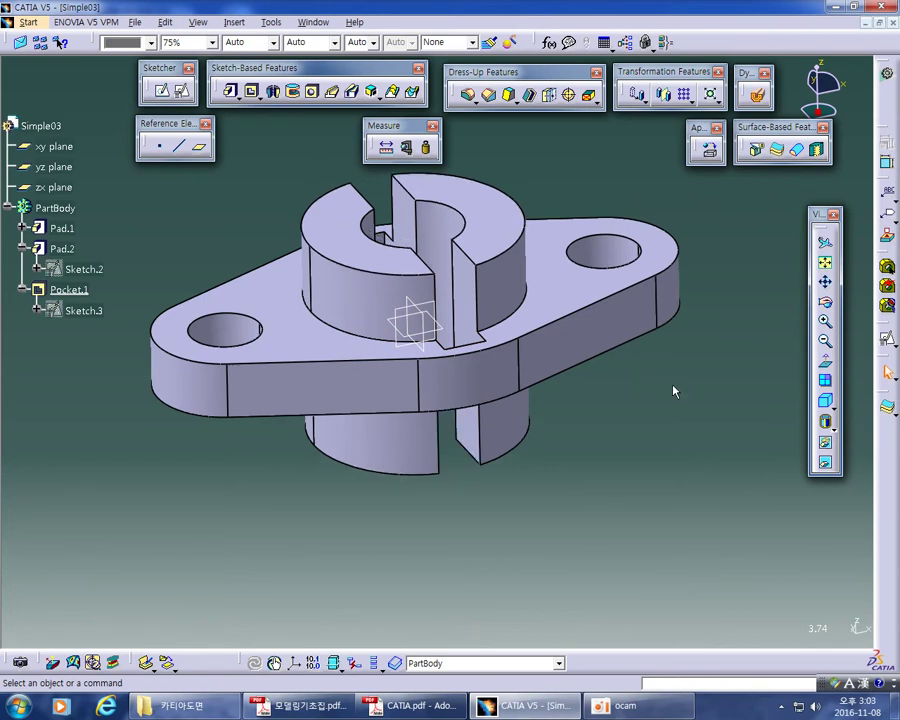
Change the bore-and-slot pocket's first limit type to Up to last
{"action": "double_click", "coordinate": [411, 235]}
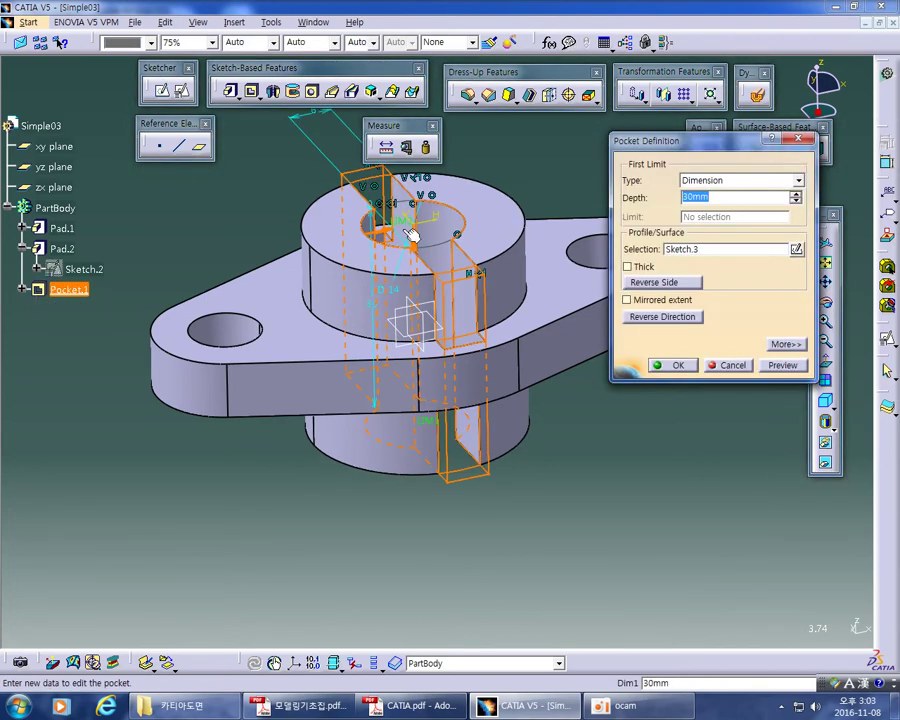
{"action": "left_click", "coordinate": [730, 180]}
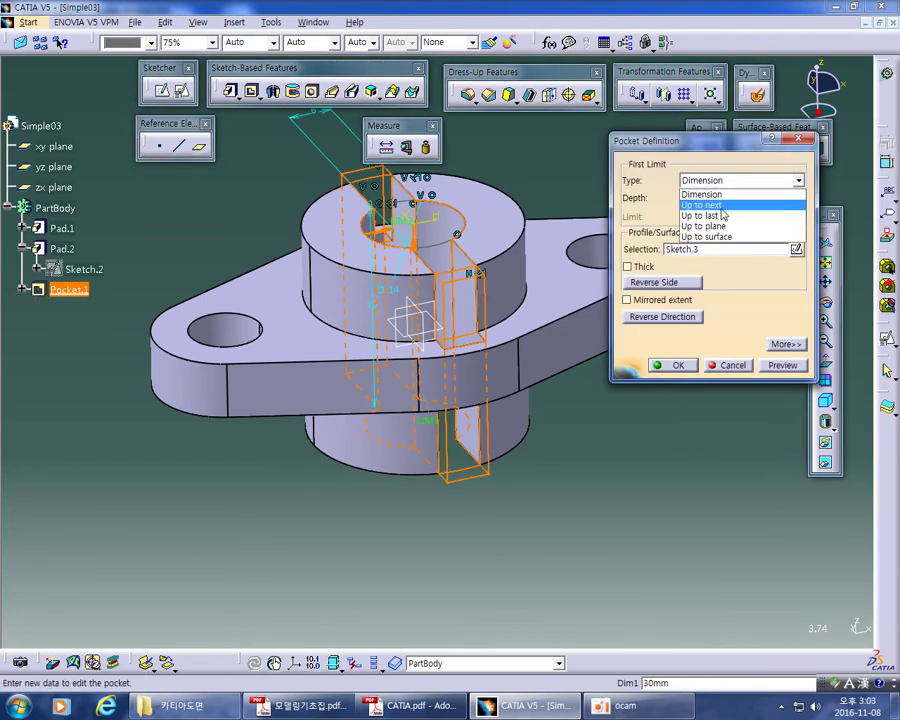
{"action": "left_click", "coordinate": [722, 214]}
{"action": "left_click", "coordinate": [674, 364]}
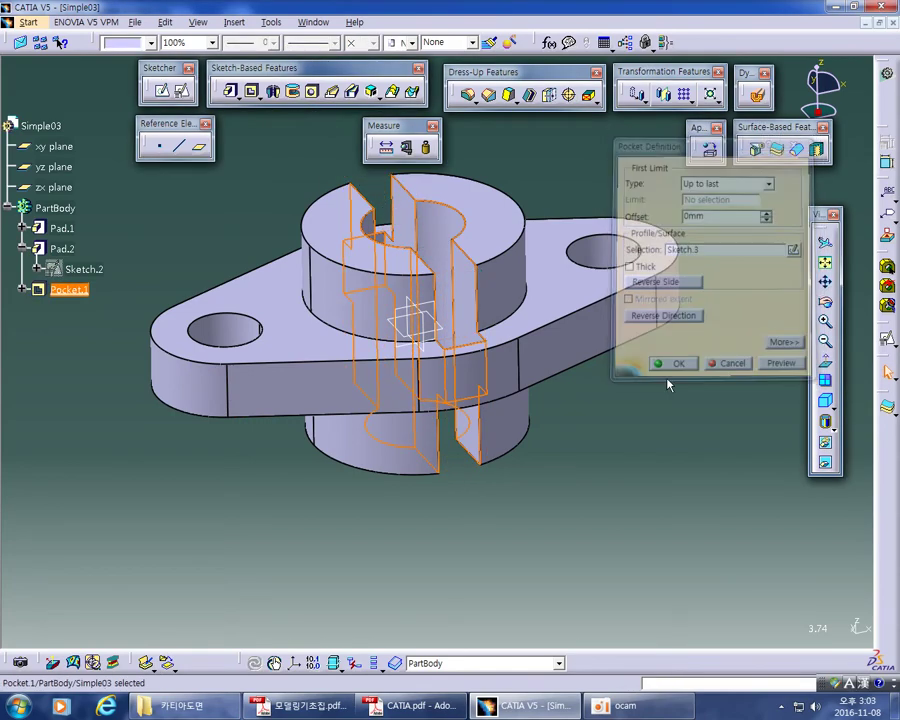
Try a 50 mm mirrored pad length for the hub cylinder and undo it together with the pocket's Up to last limit
{"action": "middle_click_drag", "start_coordinate": [645, 446], "coordinate": [251, 337]}
{"action": "double_click", "coordinate": [62, 228]}
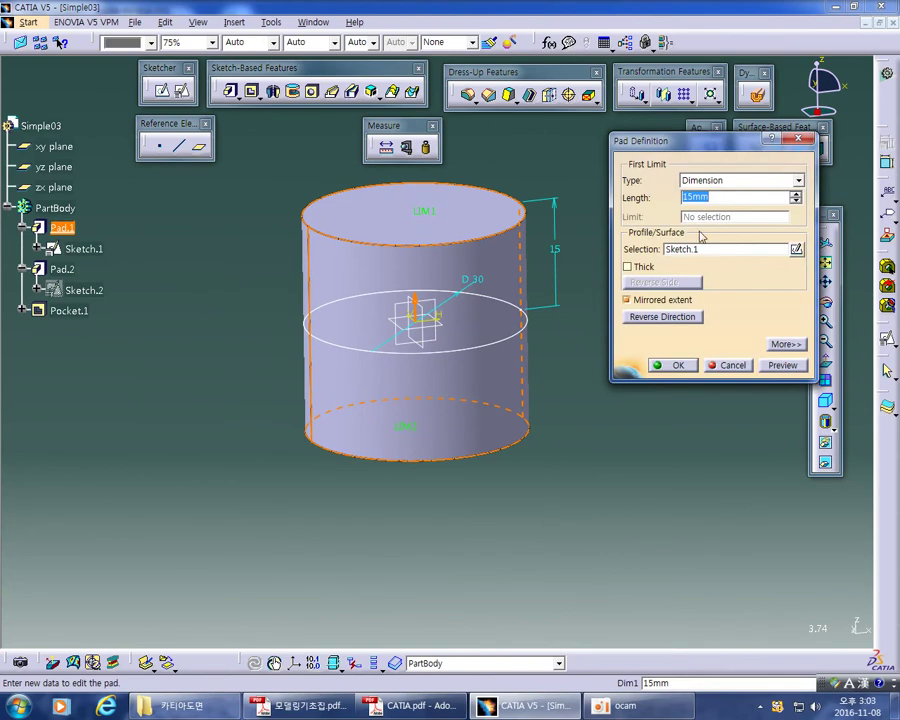
{"action": "type", "text": "50"}
{"action": "key", "text": "Return"}
{"action": "key", "text": "Return"}
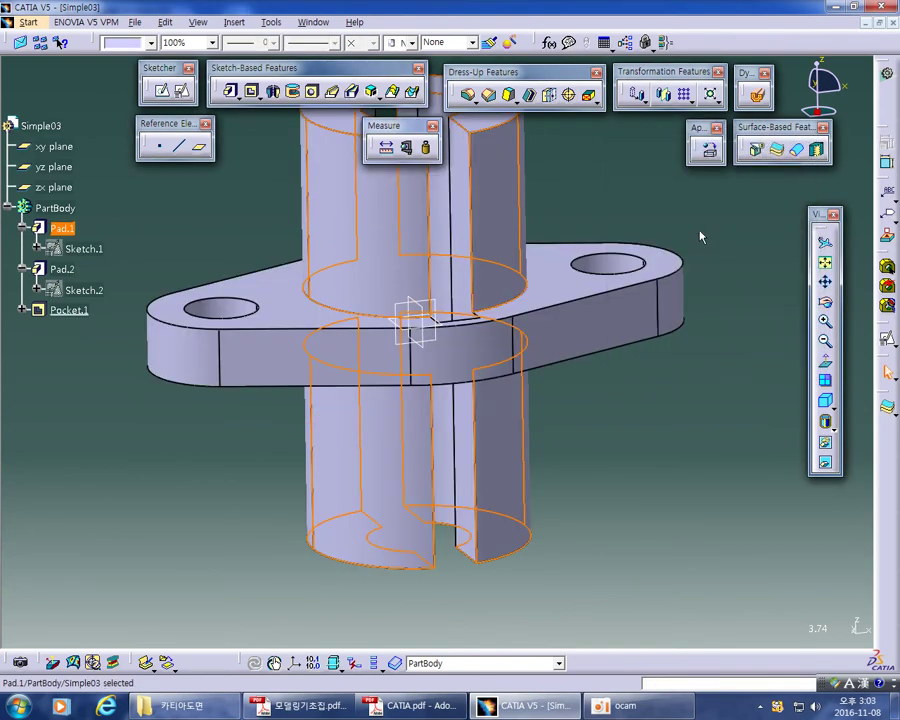
{"action": "middle_click_drag", "start_coordinate": [710, 441], "coordinate": [642, 485]}
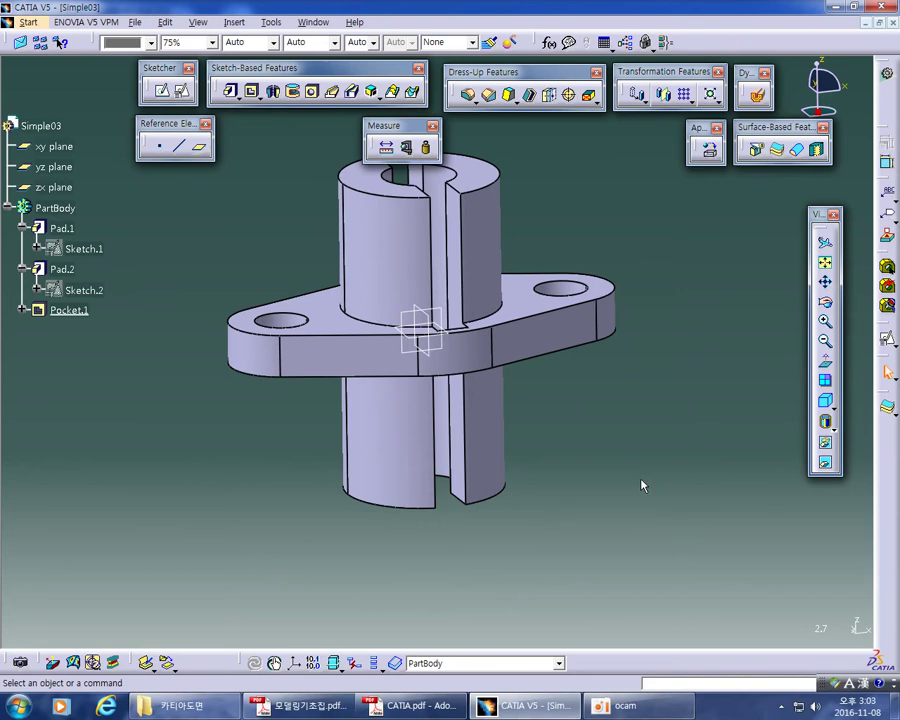
{"action": "key", "text": "ctrl+z"}
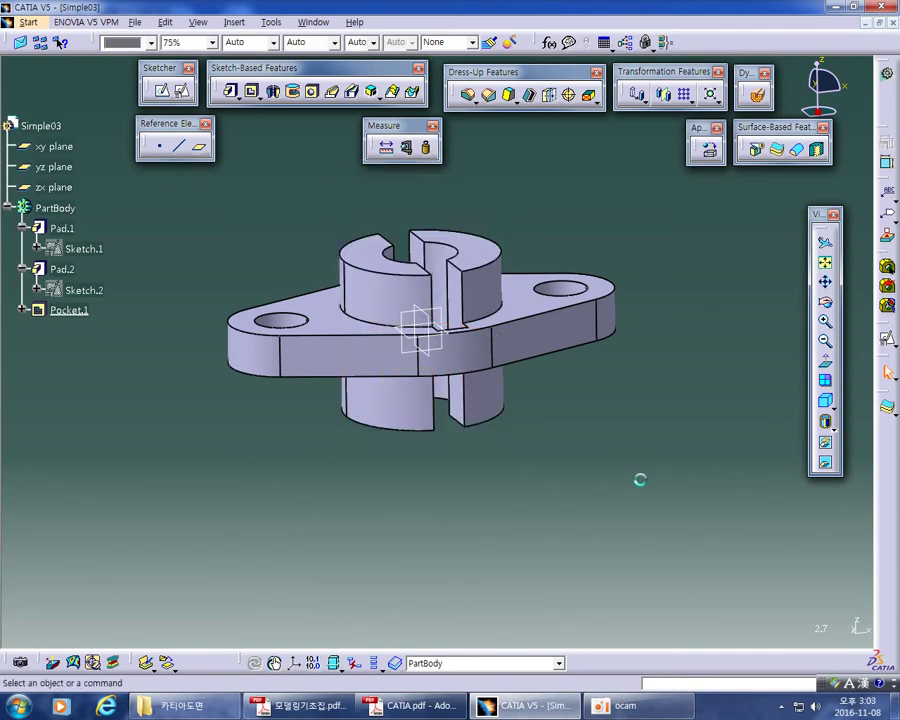
Check the slot depth in the PDF drawing and set the bore-and-slot pocket's depth to 5 mm in CATIA
{"action": "double_click", "coordinate": [69, 310]}
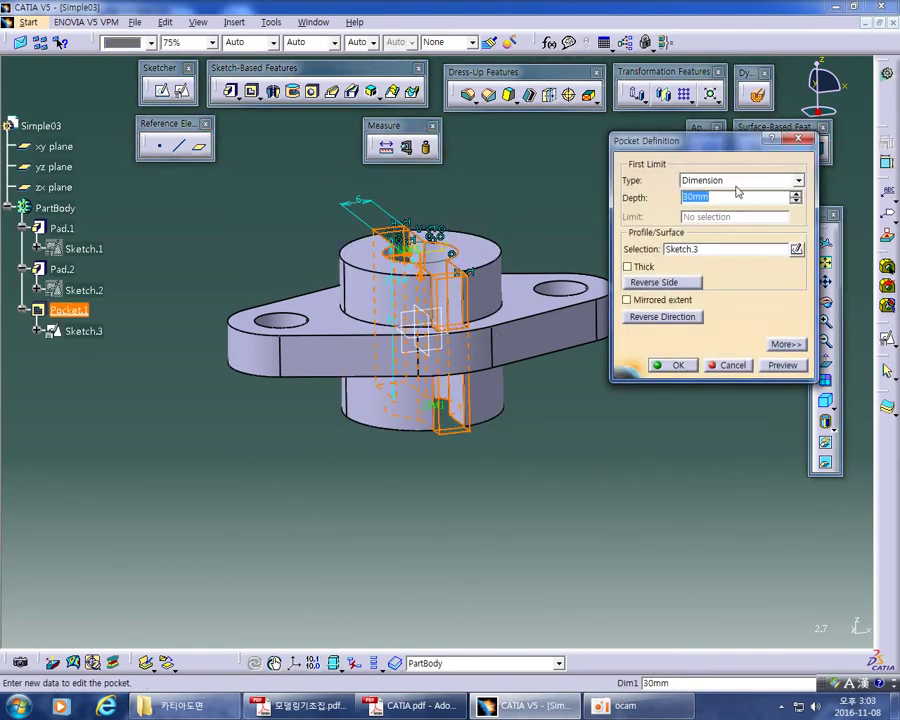
{"action": "key", "text": "alt+Tab"}
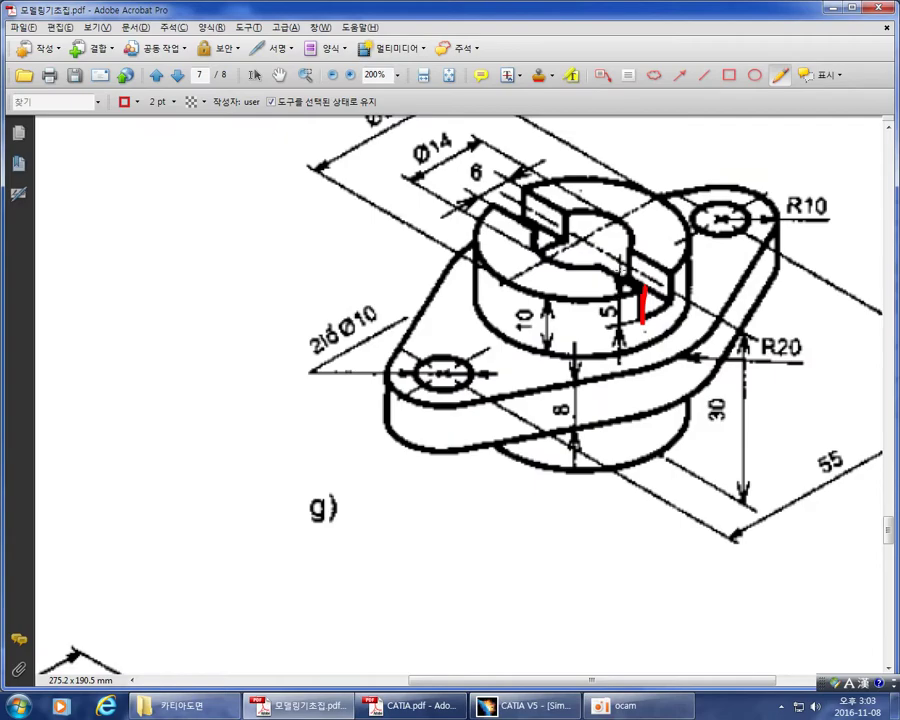
{"action": "mouse_move", "coordinate": [637, 288]}
{"action": "left_mouse_down"}
{"action": "mouse_move", "coordinate": [630, 318]}
{"action": "mouse_move", "coordinate": [648, 292]}
{"action": "left_mouse_up"}
{"action": "key", "text": "alt+Tab"}
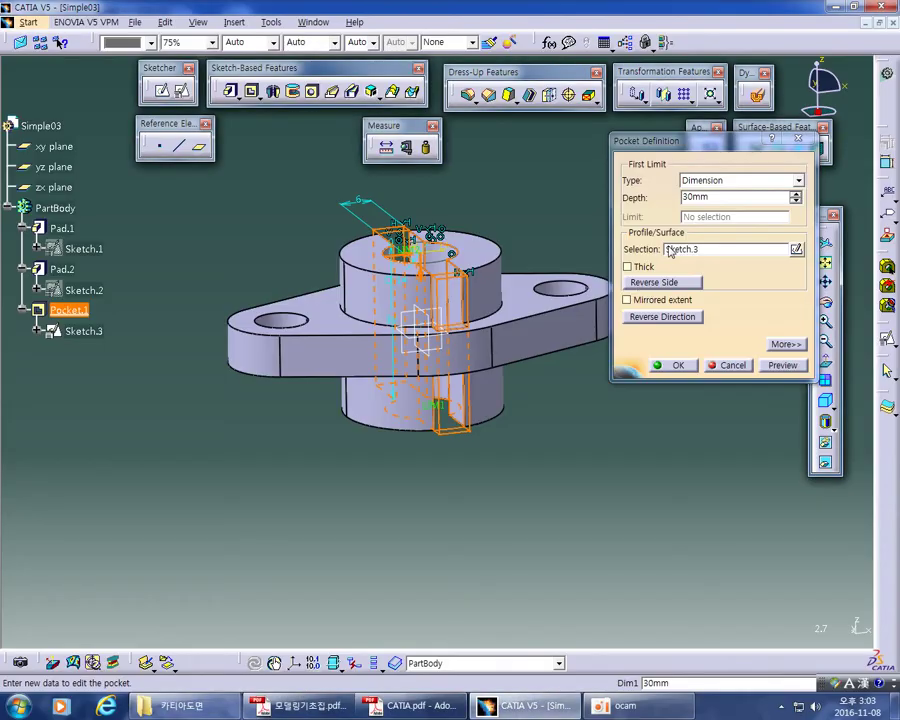
{"action": "double_click", "coordinate": [721, 196]}
{"action": "type", "text": "5"}
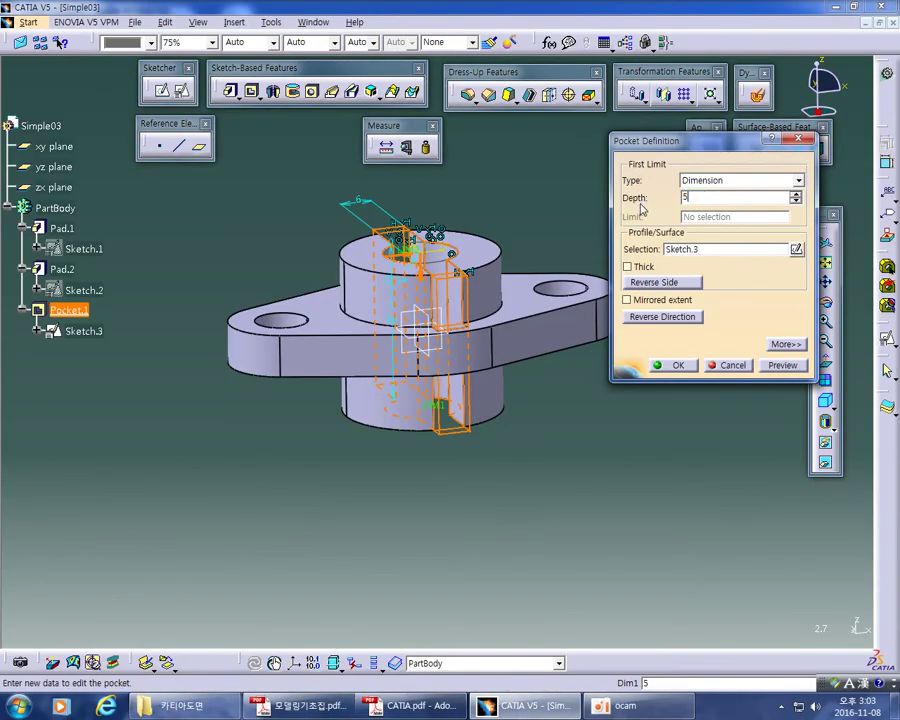
{"action": "key", "text": "Return"}
{"action": "middle_click_drag", "start_coordinate": [601, 229], "coordinate": [497, 289]}
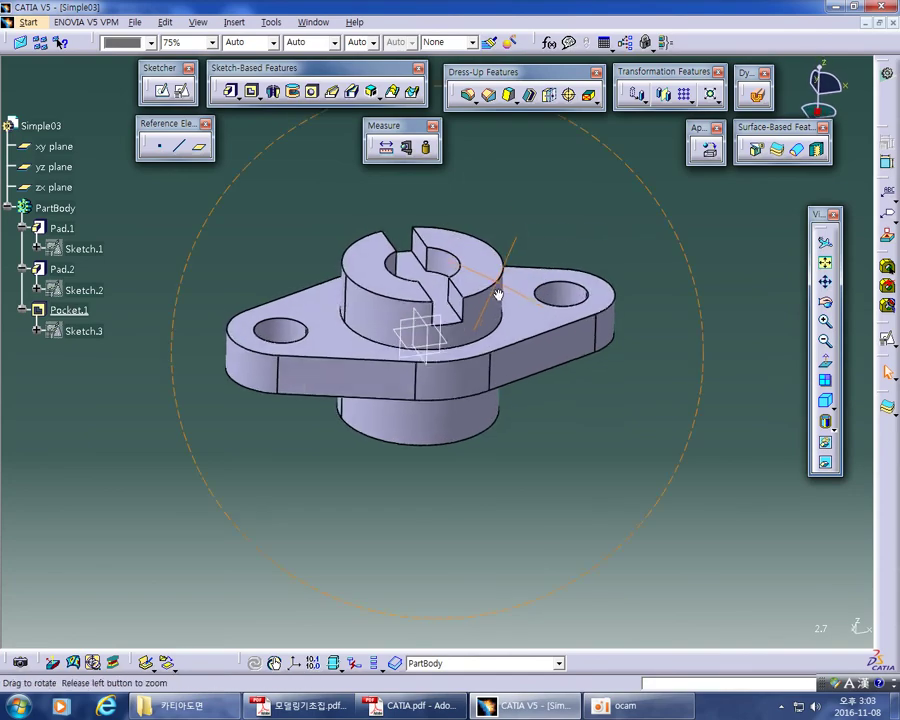
{"action": "middle_click_drag", "start_coordinate": [544, 433], "coordinate": [576, 455]}
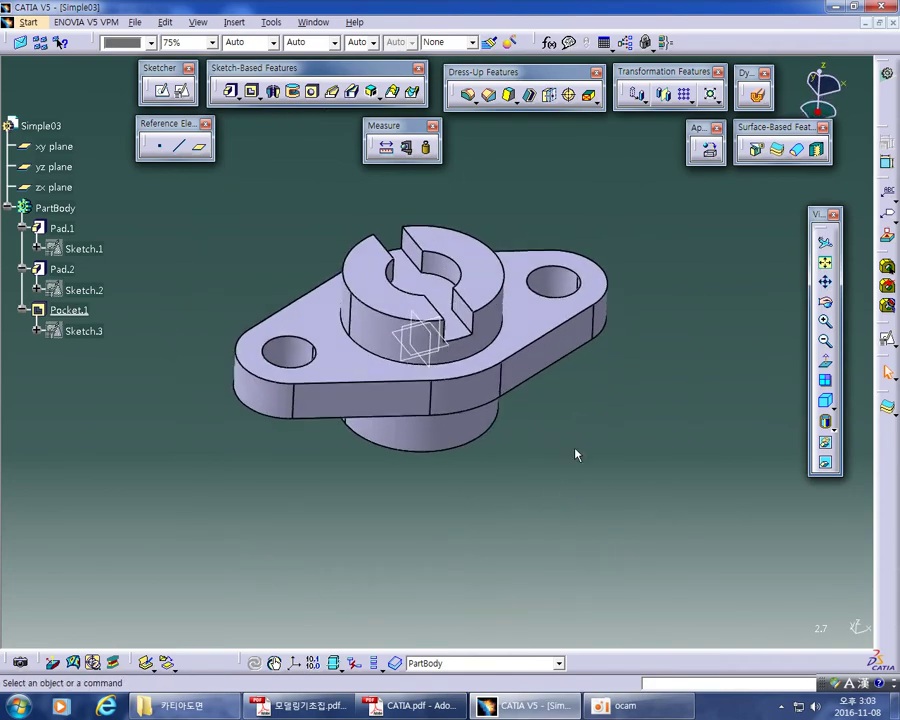
Compare the model's bore and slot with the PDF drawing, marking the slot's edges at the bore and outer wall in red
{"action": "key", "text": "alt+Tab"}
{"action": "mouse_move", "coordinate": [584, 212]}
{"action": "left_mouse_down"}
{"action": "mouse_move", "coordinate": [548, 230]}
{"action": "mouse_move", "coordinate": [600, 273]}
{"action": "mouse_move", "coordinate": [612, 230]}
{"action": "mouse_move", "coordinate": [630, 213]}
{"action": "mouse_move", "coordinate": [648, 290]}
{"action": "mouse_move", "coordinate": [528, 228]}
{"action": "left_mouse_up"}
{"action": "key", "text": "ctrl+z"}
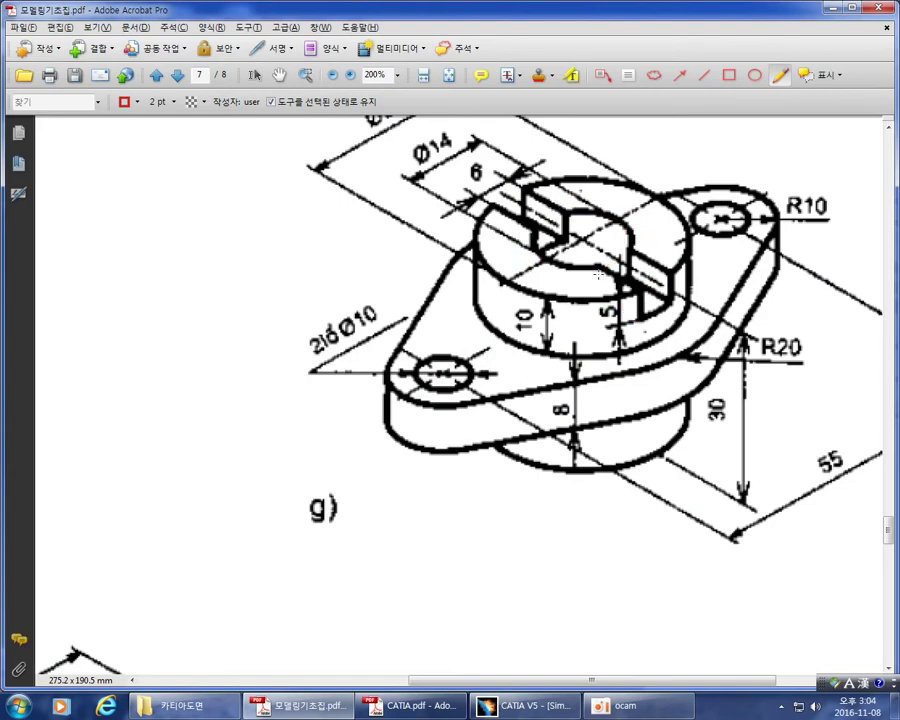
{"action": "key", "text": "alt+Tab"}
{"action": "mouse_move", "coordinate": [549, 483]}
{"action": "middle_mouse_down"}
{"action": "mouse_move", "coordinate": [597, 552]}
{"action": "mouse_move", "coordinate": [627, 542]}
{"action": "mouse_move", "coordinate": [571, 530]}
{"action": "mouse_move", "coordinate": [555, 515]}
{"action": "middle_mouse_up"}
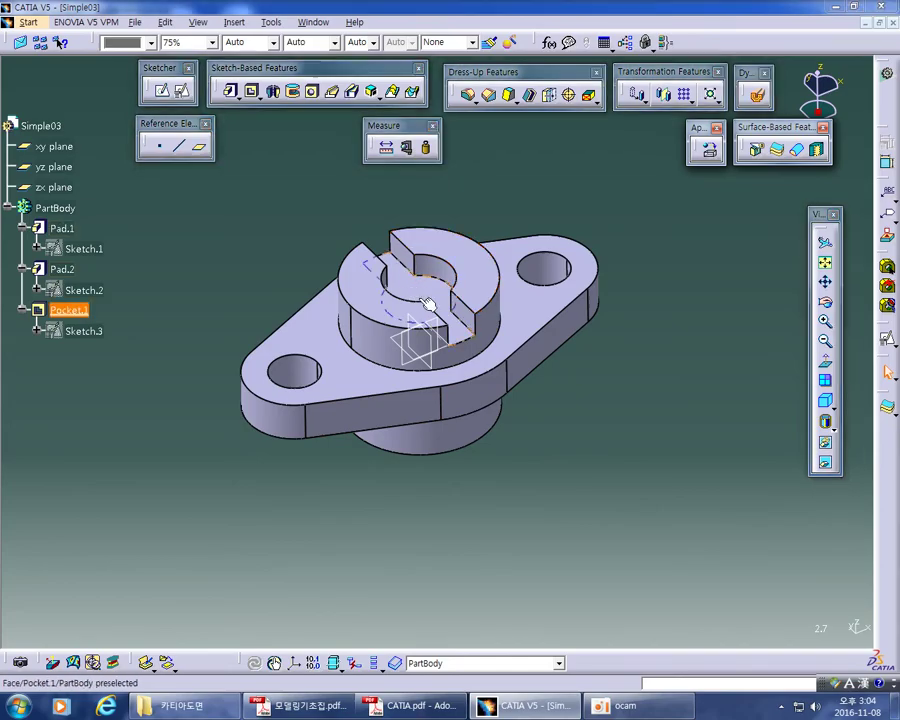
{"action": "key", "text": "alt+Tab"}
{"action": "left_click_drag", "start_coordinate": [618, 278], "coordinate": [632, 265]}
{"action": "key", "text": "alt+Tab"}
{"action": "key", "text": "alt+Tab"}
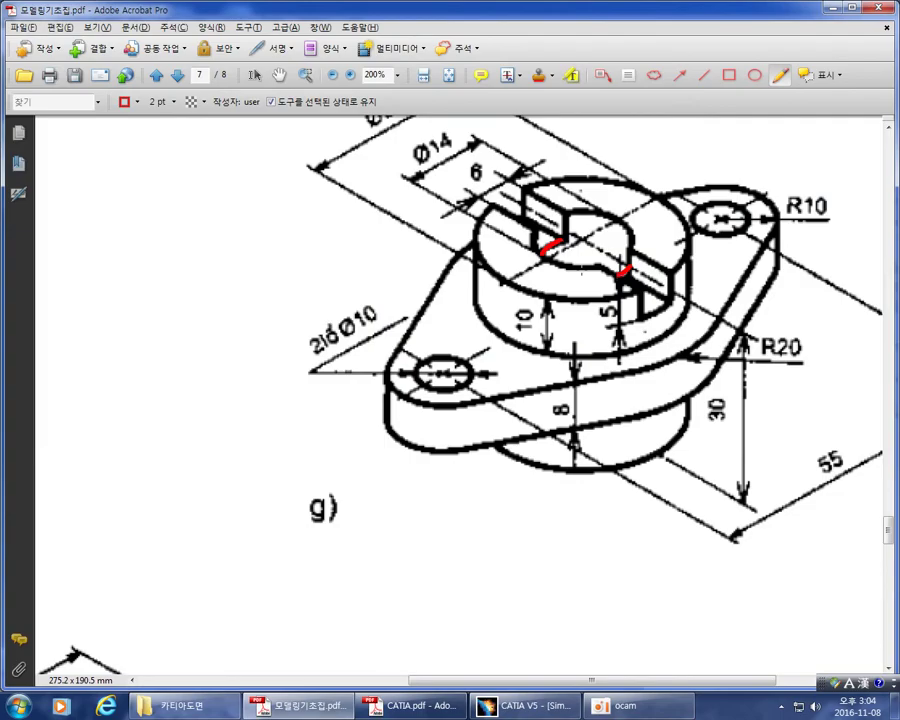
{"action": "mouse_move", "coordinate": [638, 288]}
{"action": "left_mouse_down"}
{"action": "mouse_move", "coordinate": [658, 312]}
{"action": "mouse_move", "coordinate": [664, 270]}
{"action": "left_mouse_up"}
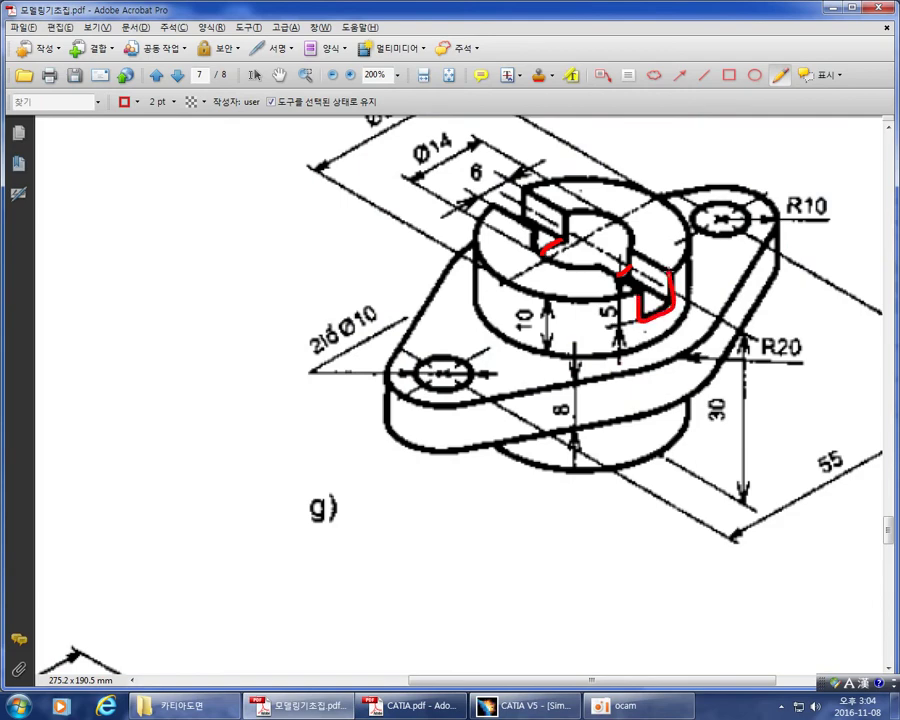
{"action": "key", "text": "alt"}
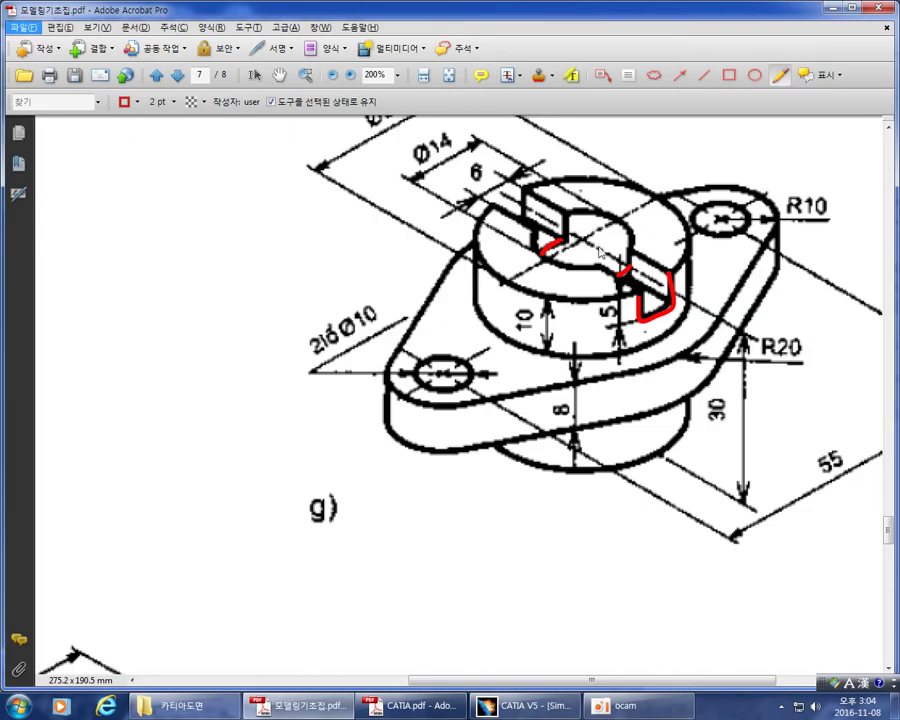
{"action": "key", "text": "alt+Tab"}
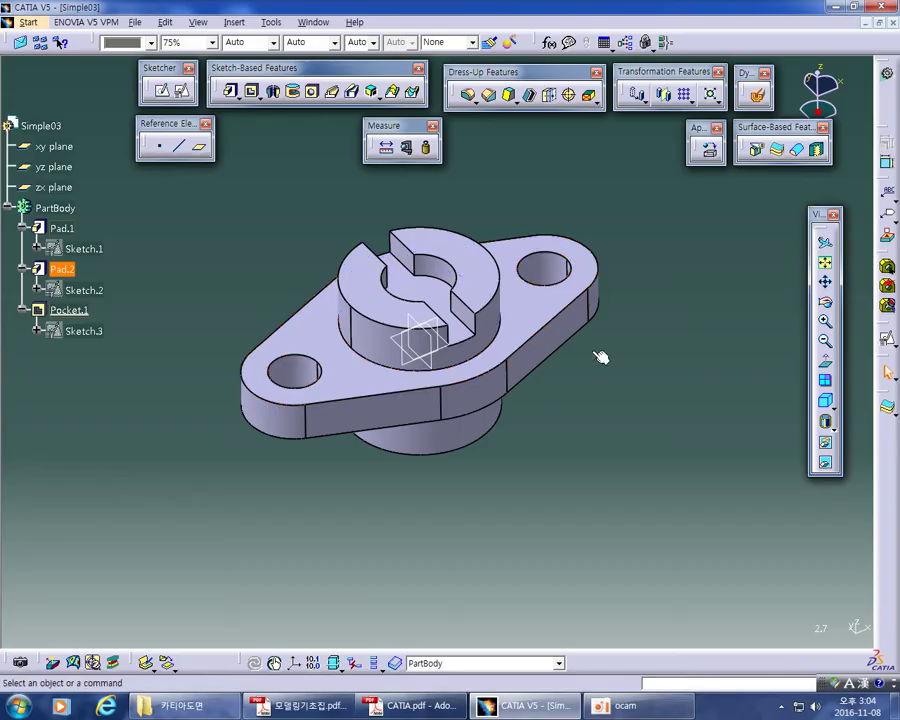
Start a positioned sketch on the hub's top face with implicit origin and orientation
{"action": "left_click", "coordinate": [825, 380]}
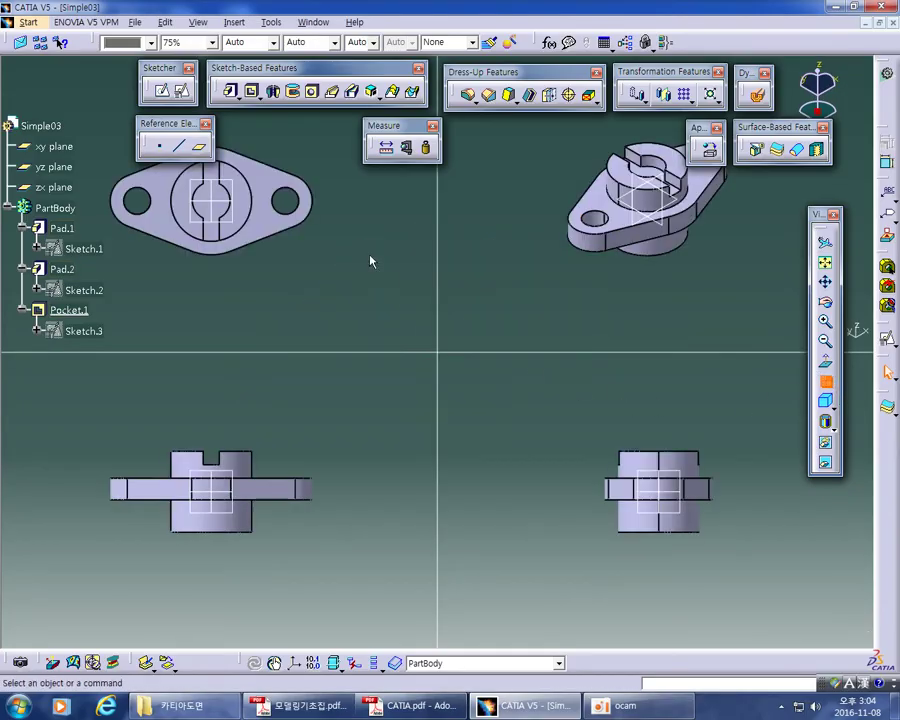
{"action": "left_click", "coordinate": [825, 380]}
{"action": "middle_click_drag", "start_coordinate": [726, 416], "coordinate": [708, 482]}
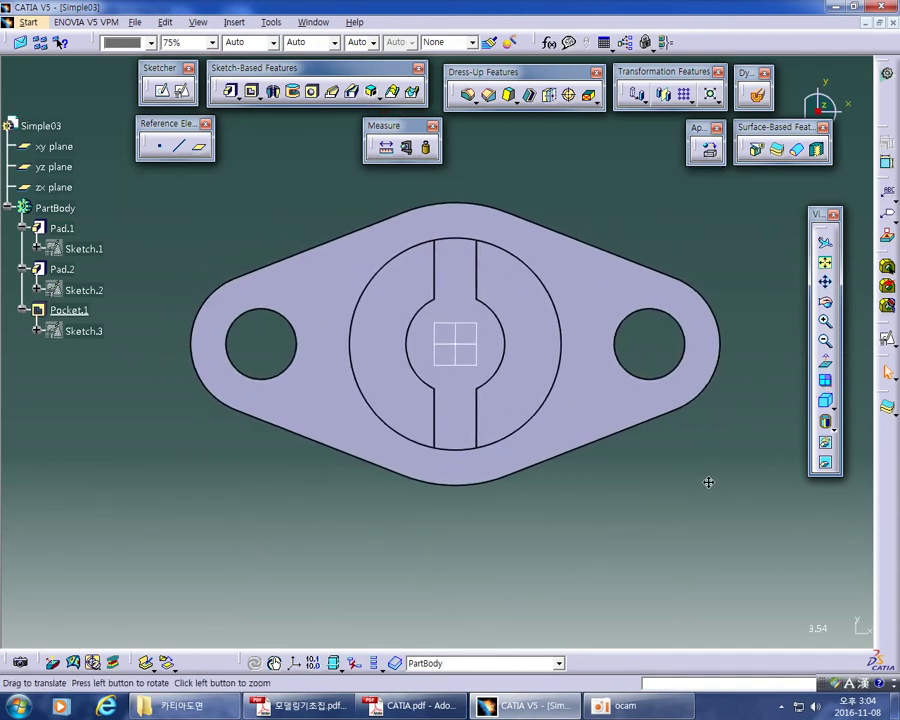
{"action": "left_click", "coordinate": [506, 292]}
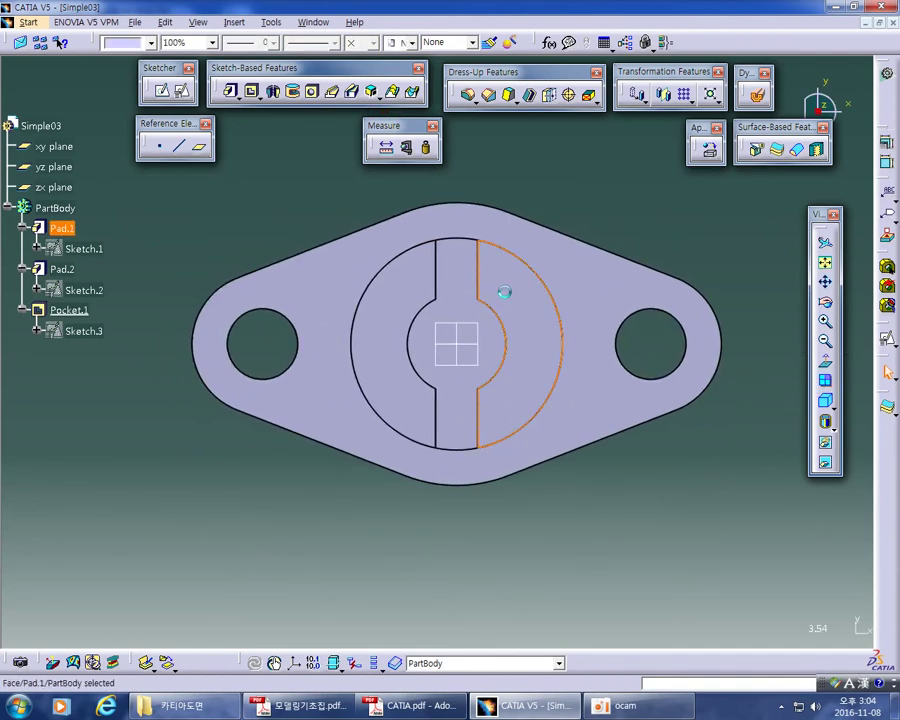
{"action": "left_click", "coordinate": [503, 292]}
{"action": "left_click", "coordinate": [183, 92]}
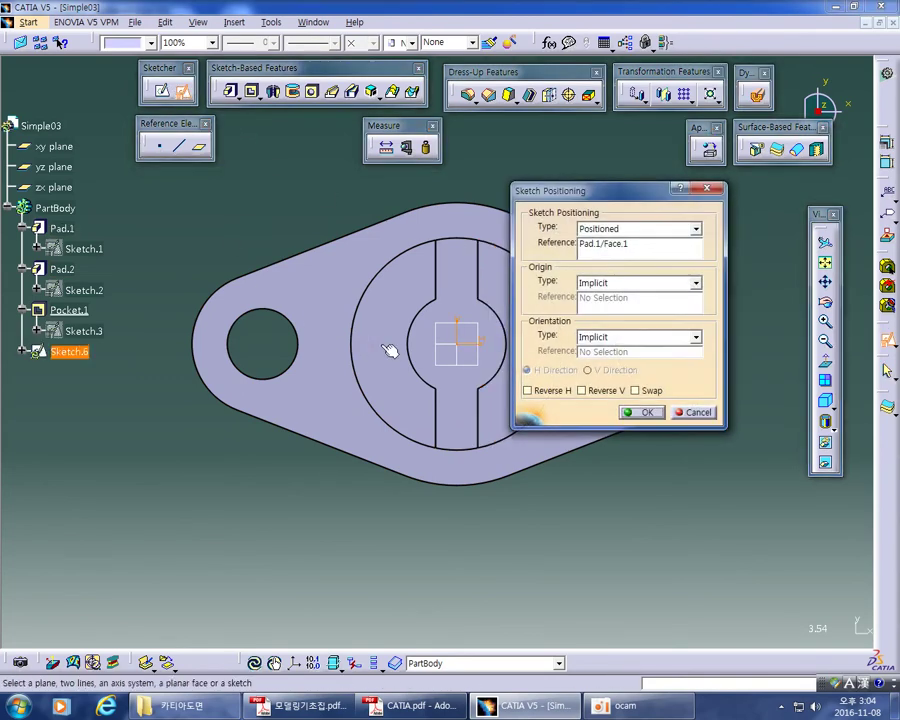
{"action": "left_click", "coordinate": [641, 412]}
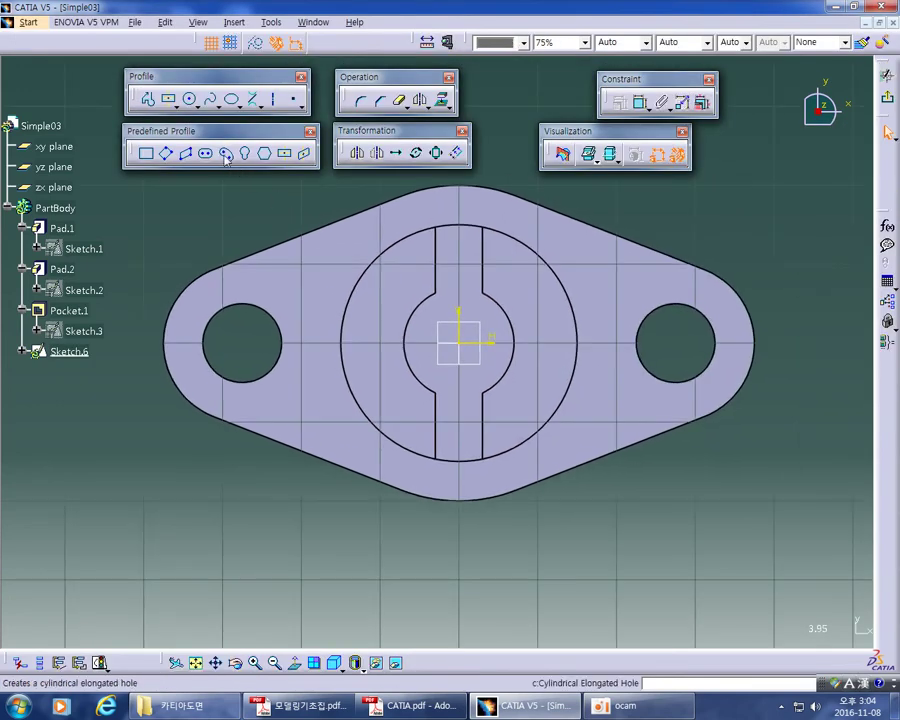
Sketch a circle centred on the origin, slightly smaller than the hub's bore
{"action": "left_click", "coordinate": [190, 99]}
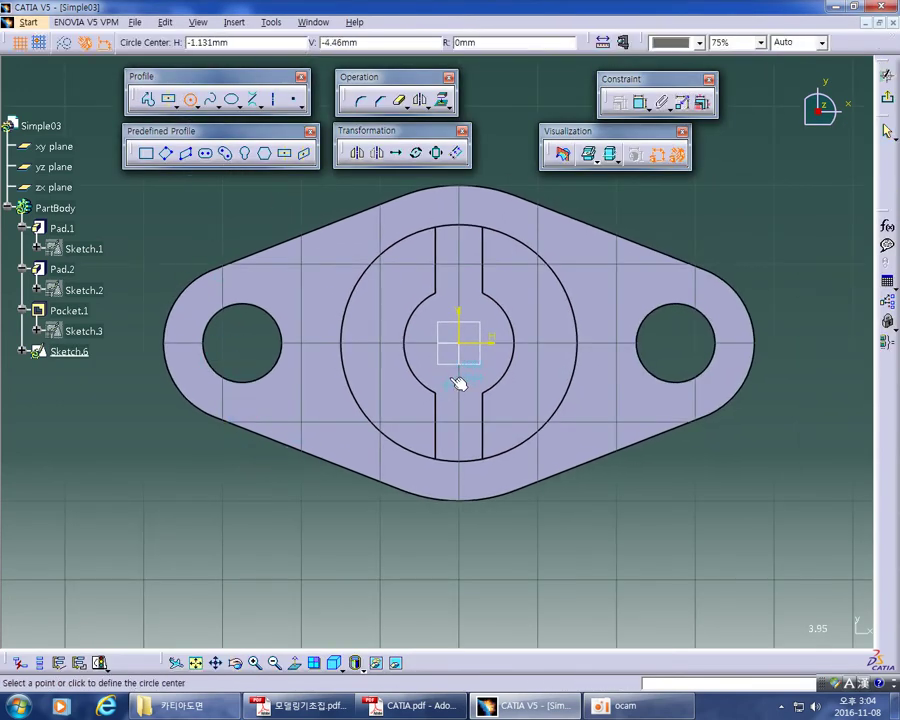
{"action": "left_click", "coordinate": [464, 344]}
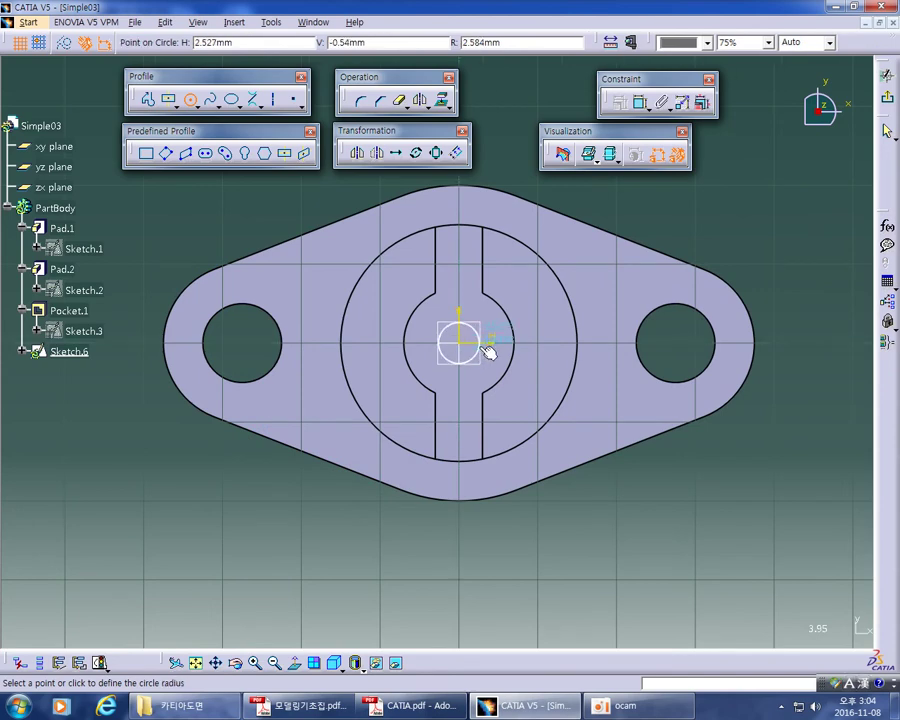
{"action": "left_click", "coordinate": [506, 330]}
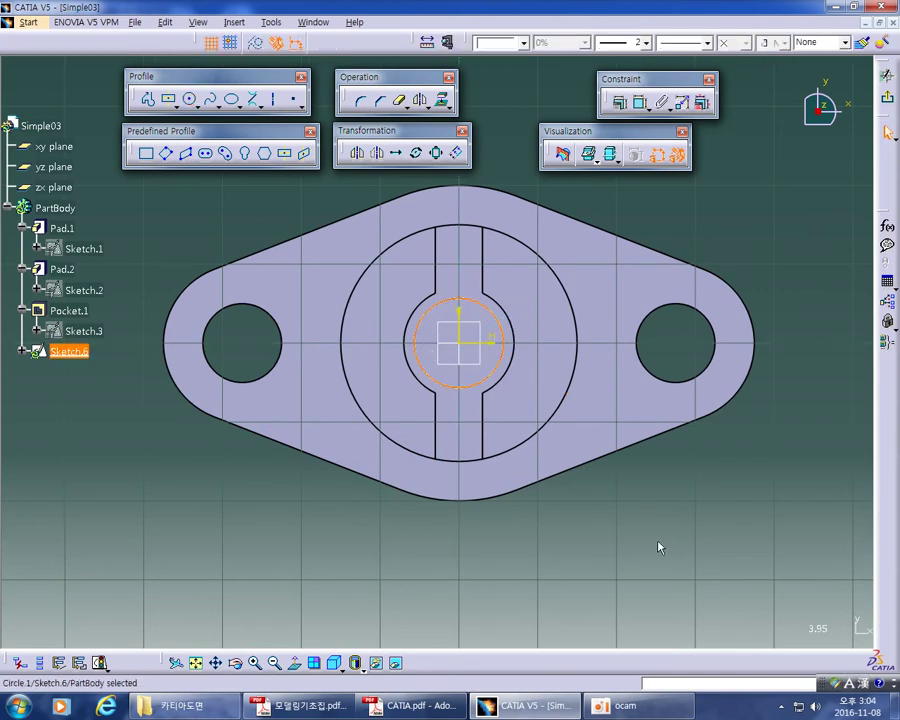
{"action": "left_click", "coordinate": [675, 558]}
{"action": "middle_click_drag", "start_coordinate": [655, 566], "coordinate": [658, 535]}
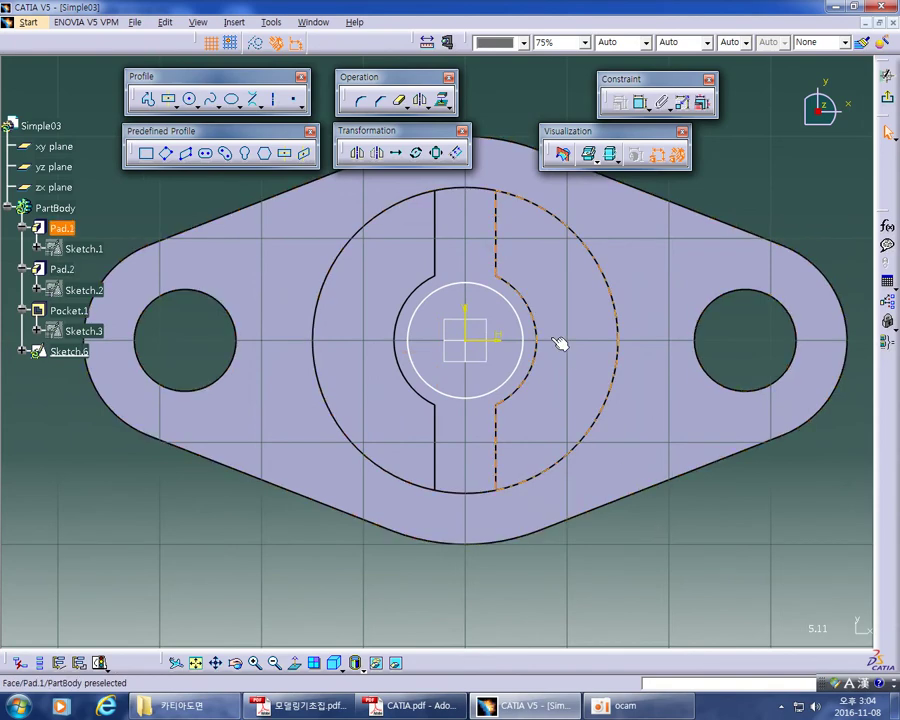
Constrain the sketched circle coincident with the bore's arc edge and exit the sketch
{"action": "left_click", "coordinate": [519, 308]}
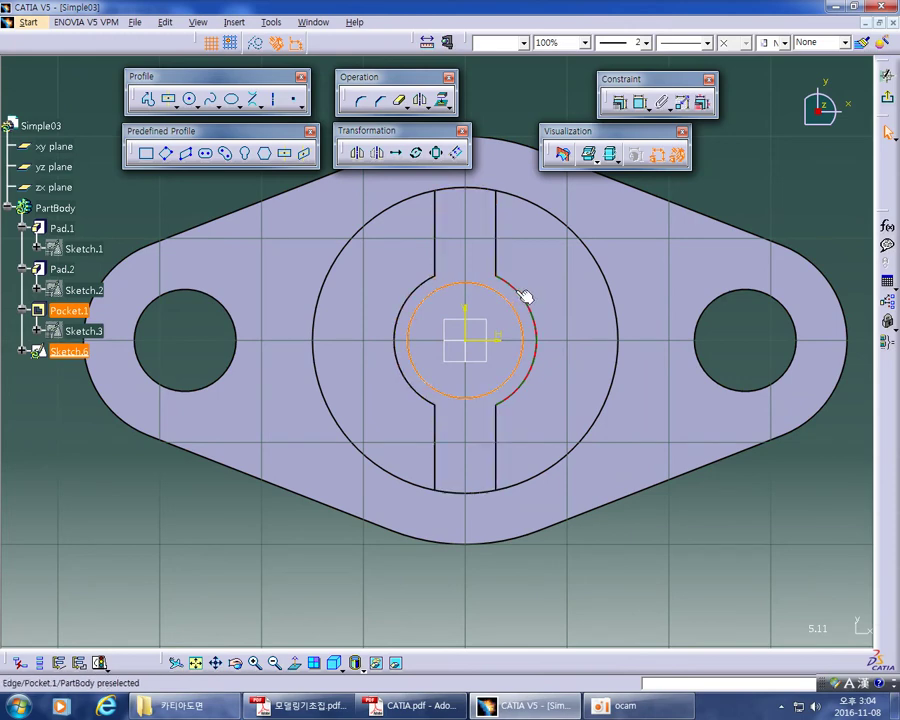
{"action": "left_click", "coordinate": [525, 296], "text": "ctrl"}
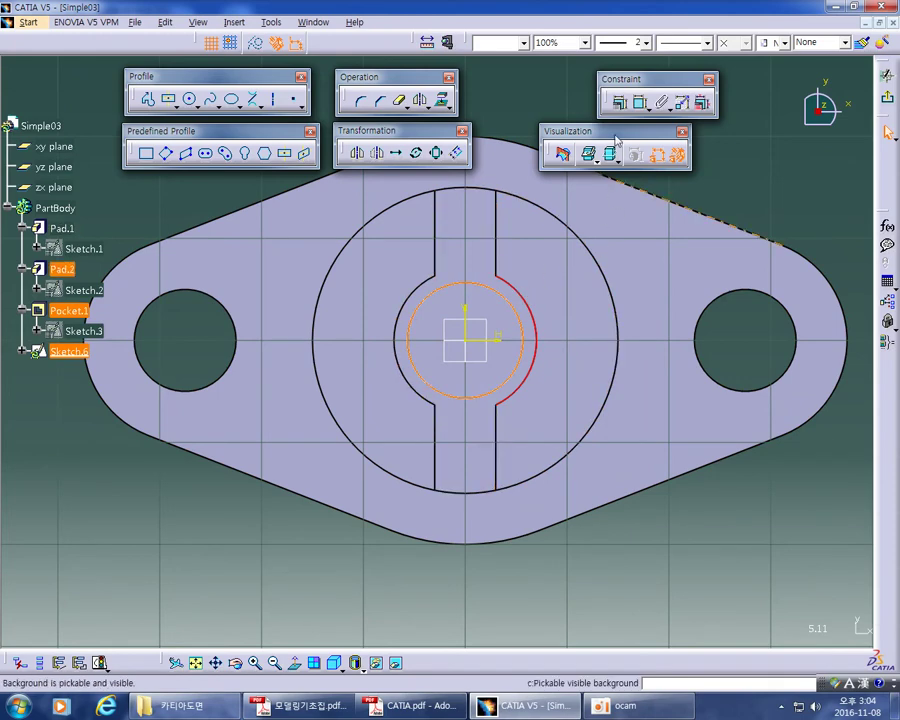
{"action": "left_click", "coordinate": [619, 101]}
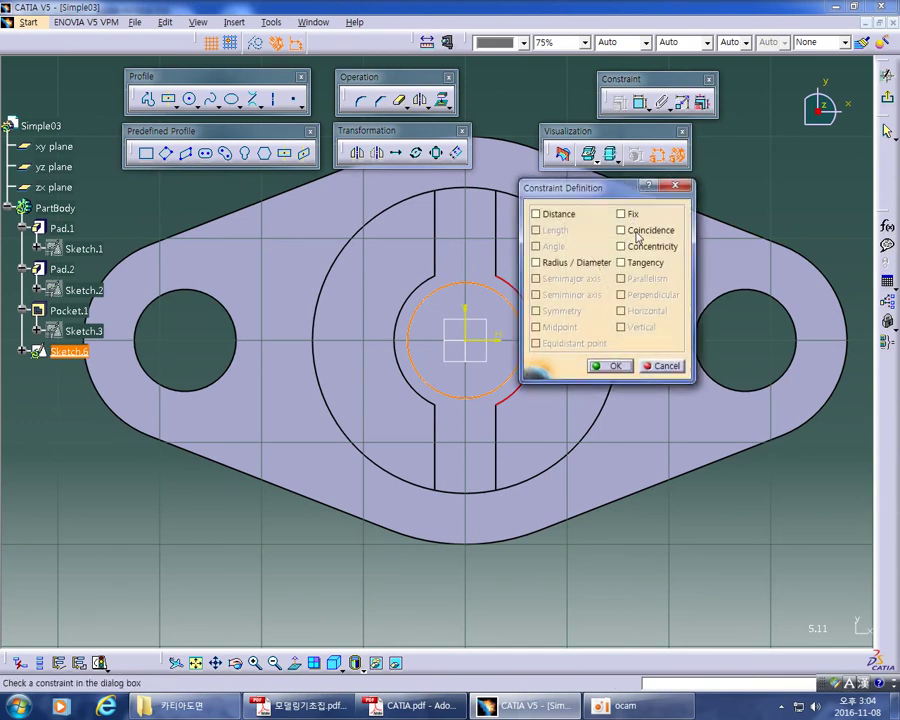
{"action": "left_click", "coordinate": [637, 233]}
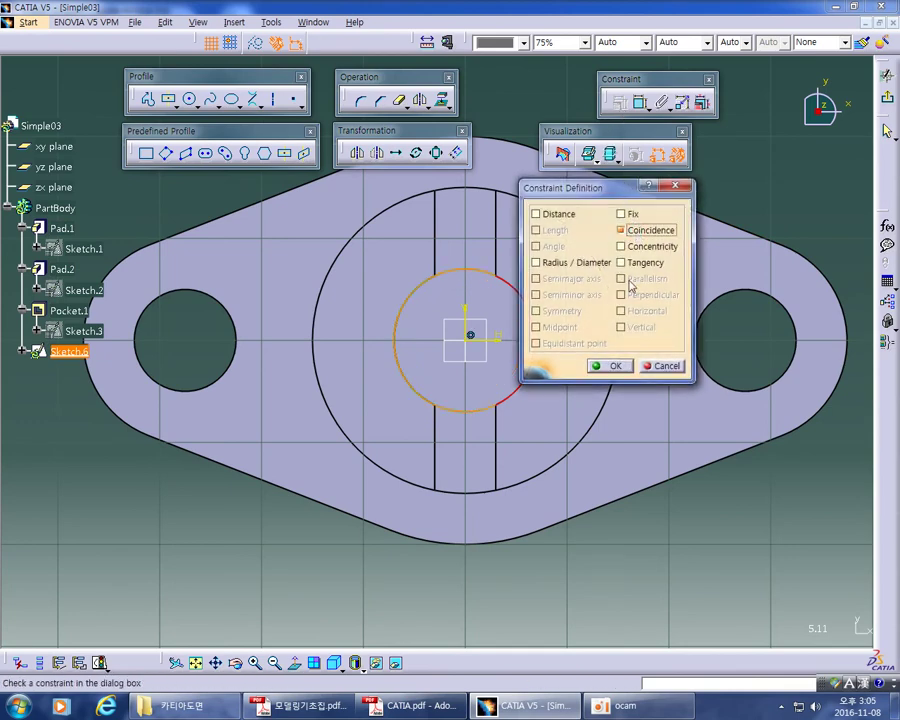
{"action": "left_click", "coordinate": [620, 364]}
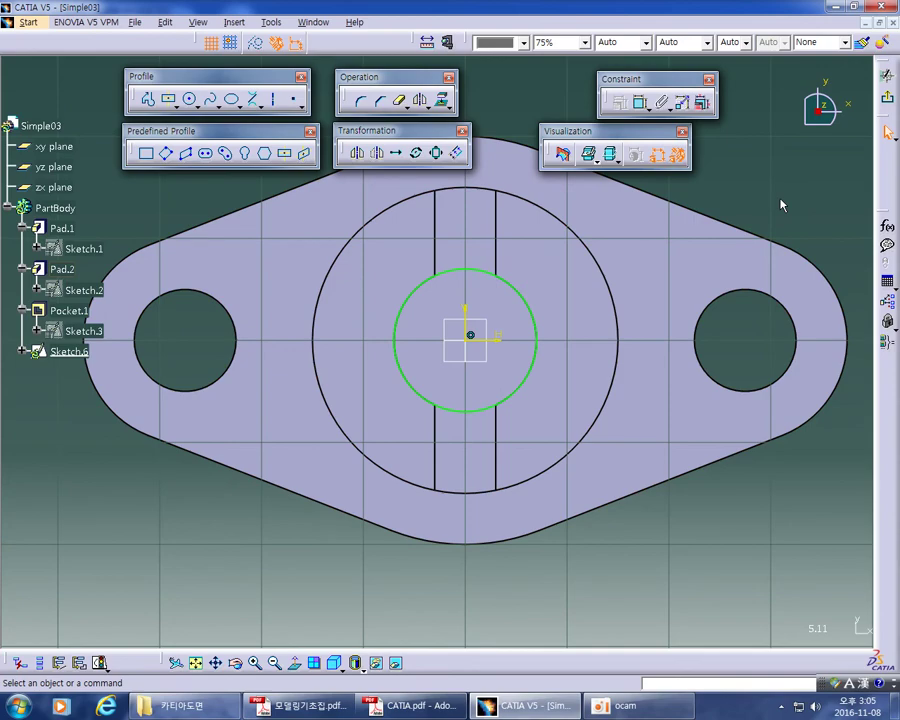
{"action": "left_click", "coordinate": [887, 96]}
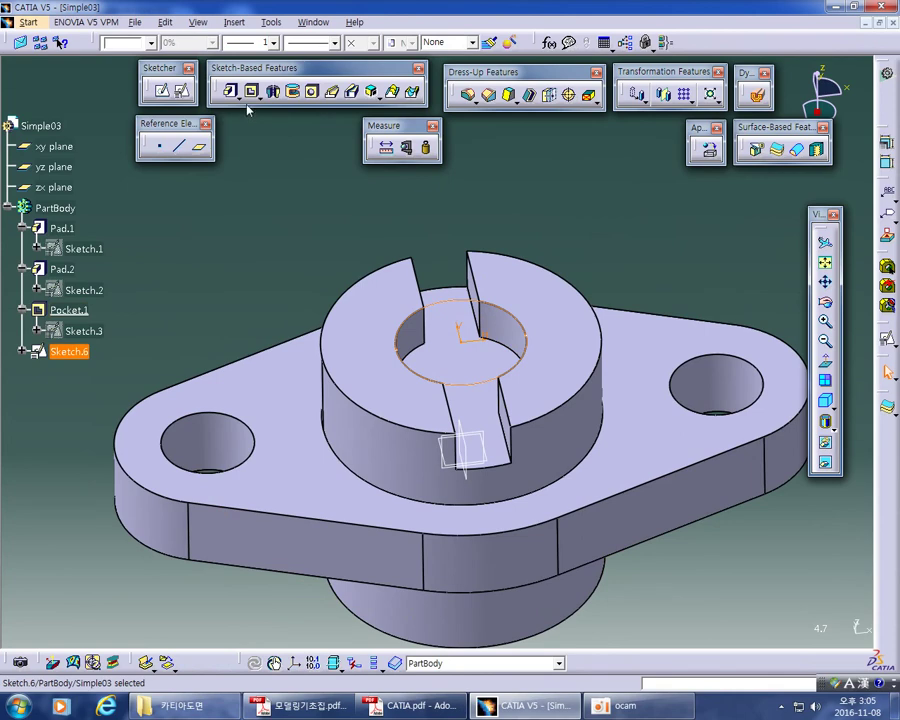
Cut a pocket from the bore circle sketch with the Up to last limit, through the whole hub
{"action": "left_click", "coordinate": [253, 93]}
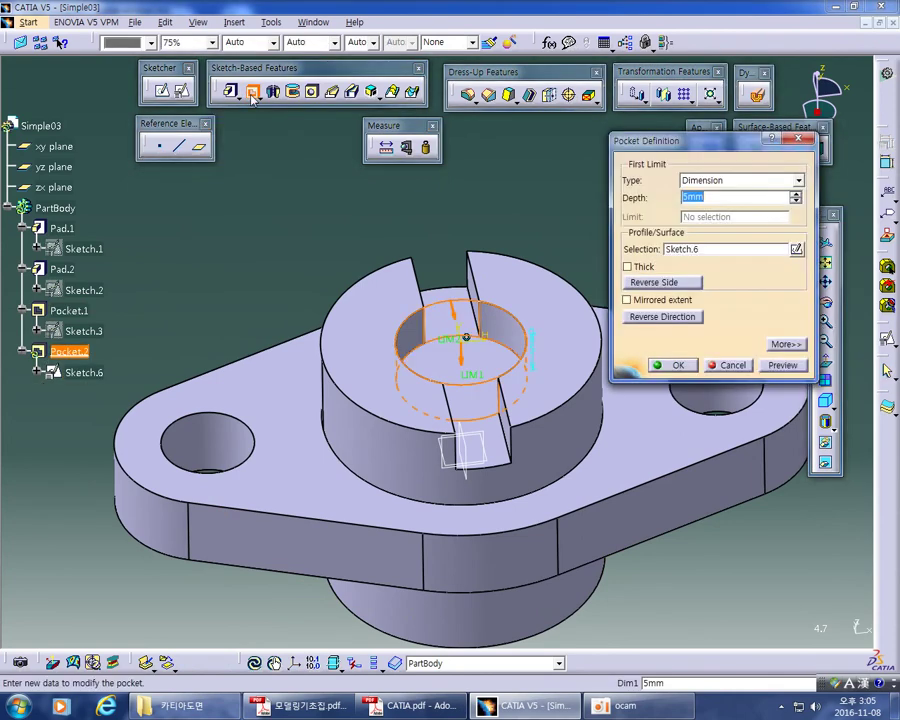
{"action": "left_click", "coordinate": [704, 182]}
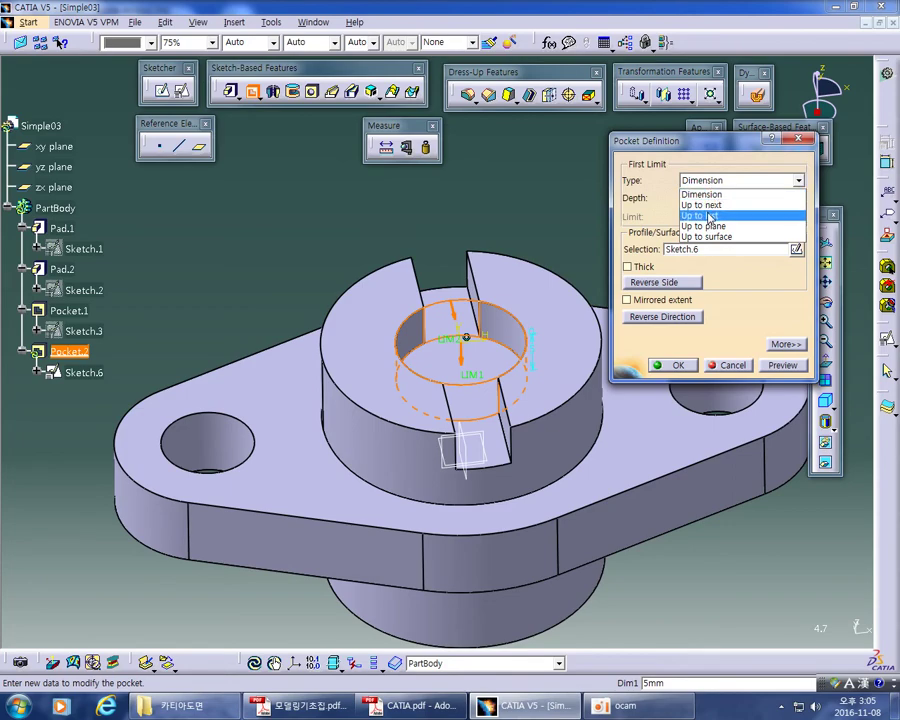
{"action": "left_click", "coordinate": [706, 215]}
{"action": "mouse_move", "coordinate": [540, 193]}
{"action": "middle_mouse_down"}
{"action": "mouse_move", "coordinate": [530, 161]}
{"action": "mouse_move", "coordinate": [536, 175]}
{"action": "middle_mouse_up"}
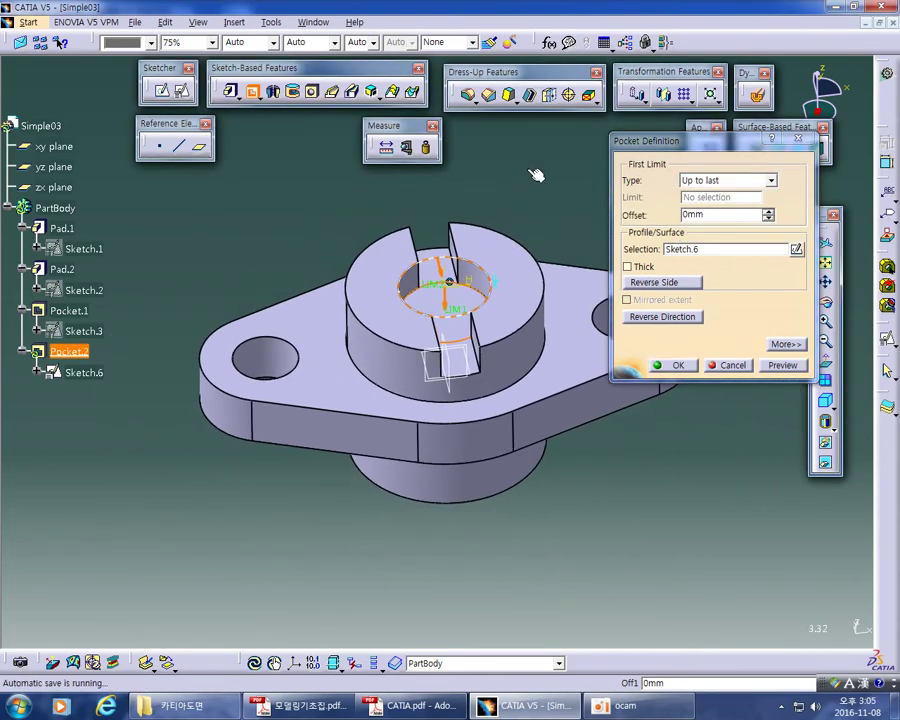
{"action": "middle_click_drag", "start_coordinate": [500, 515], "coordinate": [447, 264]}
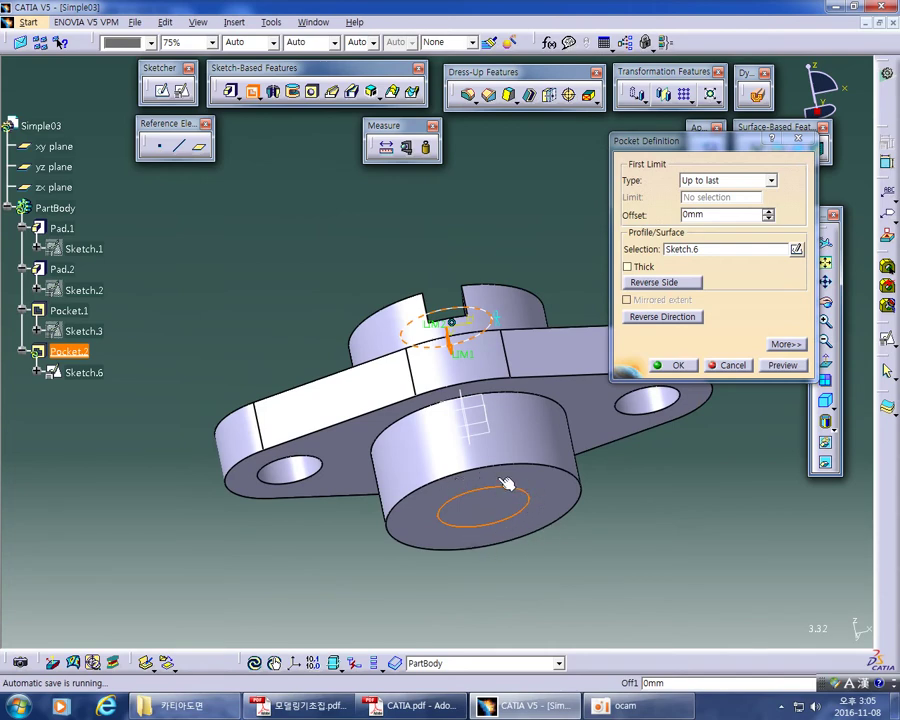
{"action": "left_click", "coordinate": [672, 365]}
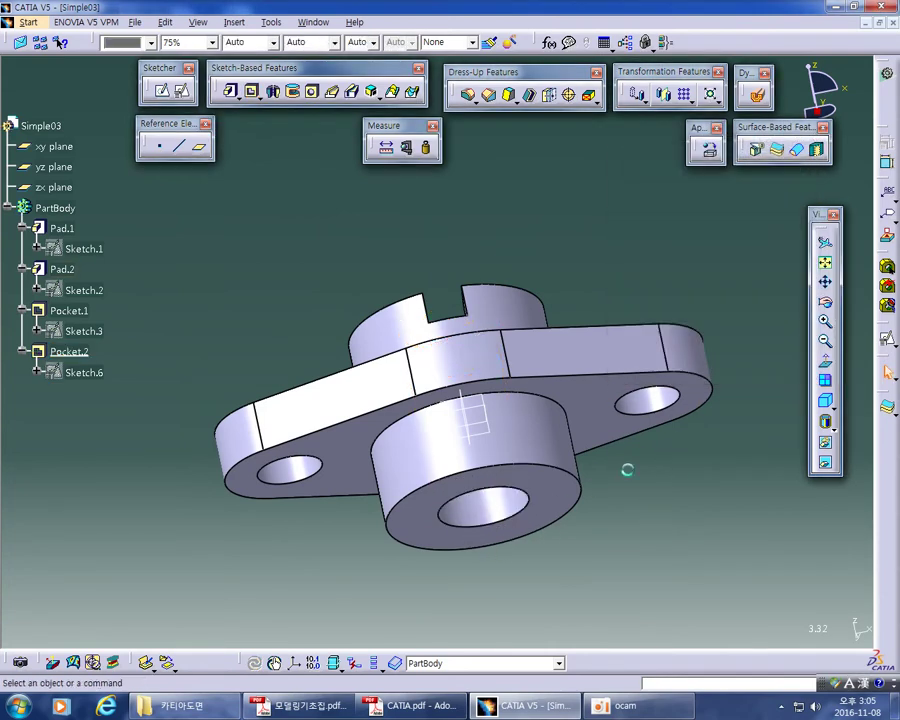
{"action": "middle_click_drag", "start_coordinate": [500, 246], "coordinate": [637, 430]}
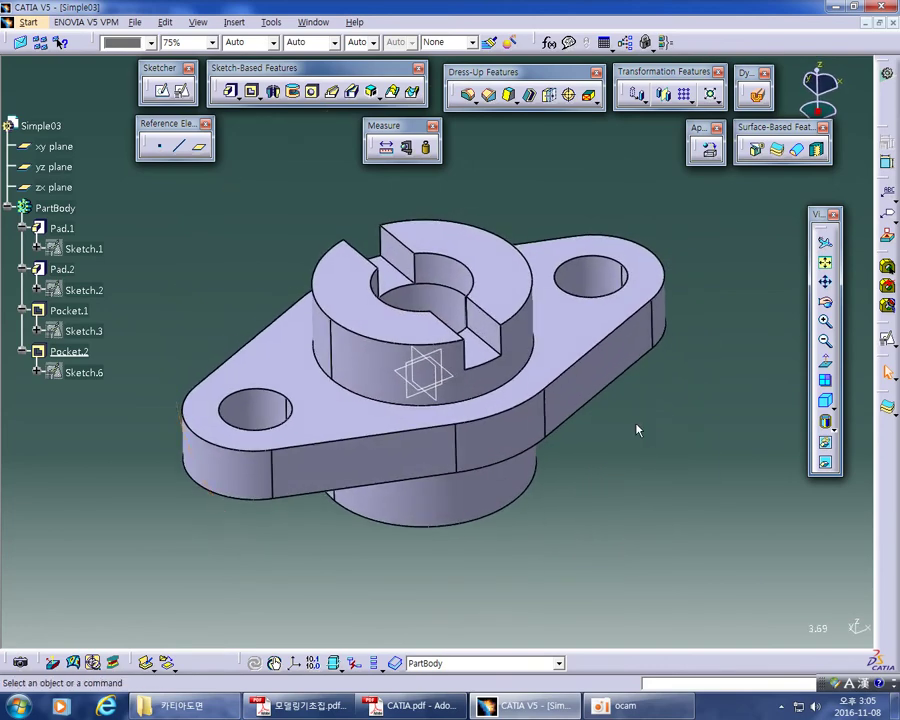
Switch to the PDF drawing in Acrobat, undo the red slot markings, and return to the CATIA part
{"action": "key", "text": "alt+Tab"}
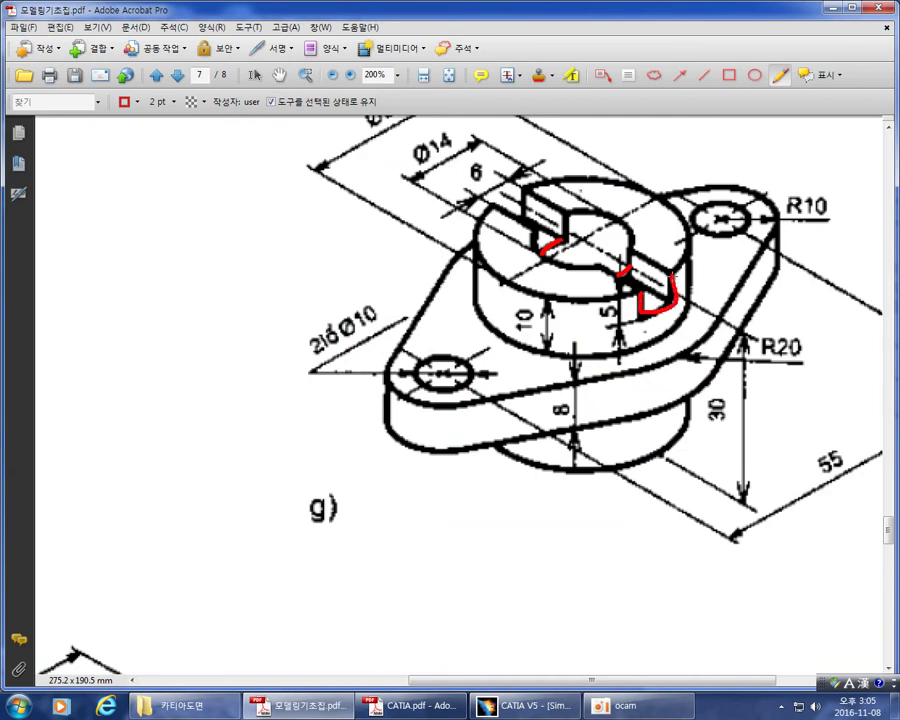
{"action": "key", "text": "ctrl+z"}
{"action": "key", "text": "ctrl+z"}
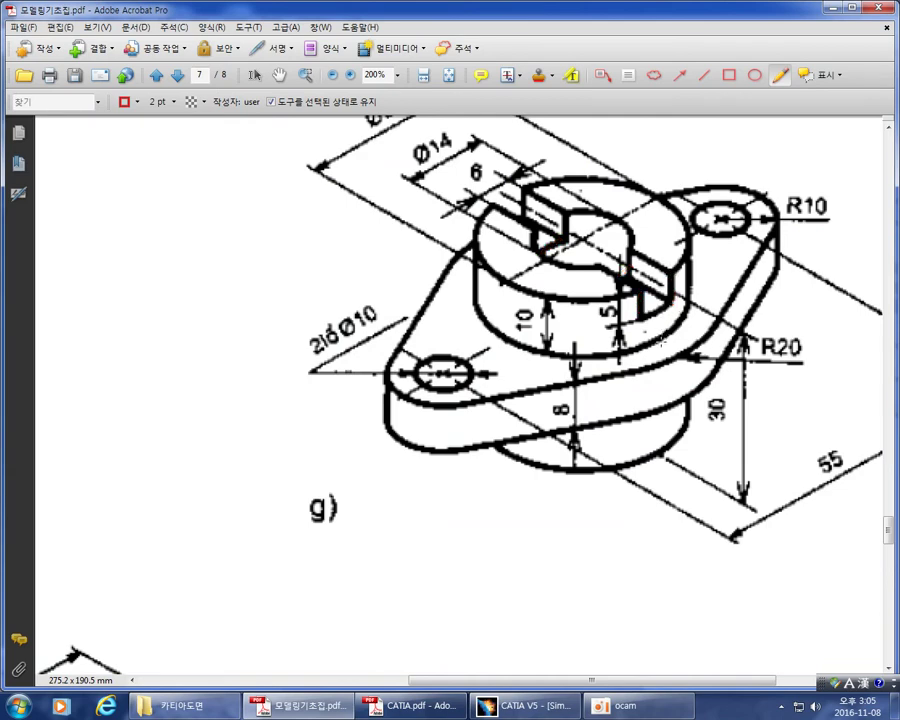
{"action": "key", "text": "alt+Tab"}
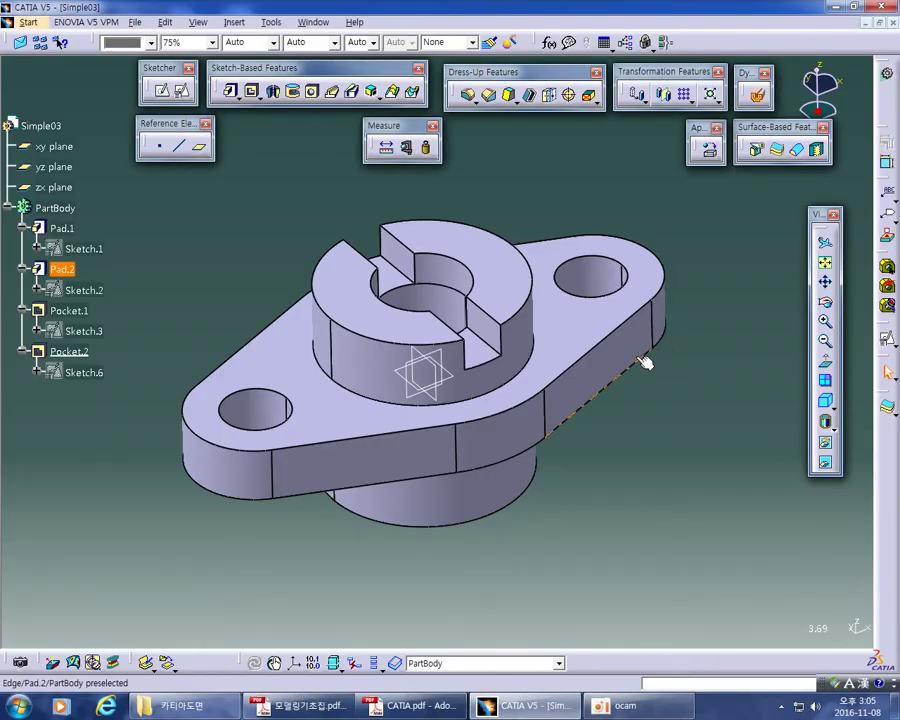
Change the colour of the whole PartBody to yellow
{"action": "middle_click_drag", "start_coordinate": [597, 452], "coordinate": [566, 488]}
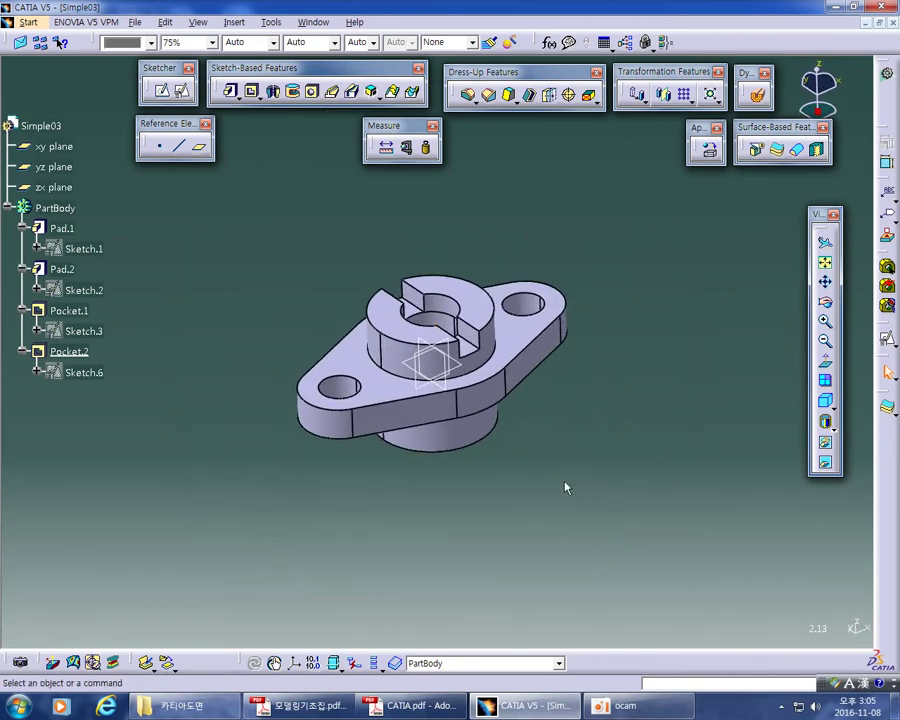
{"action": "left_click", "coordinate": [62, 208]}
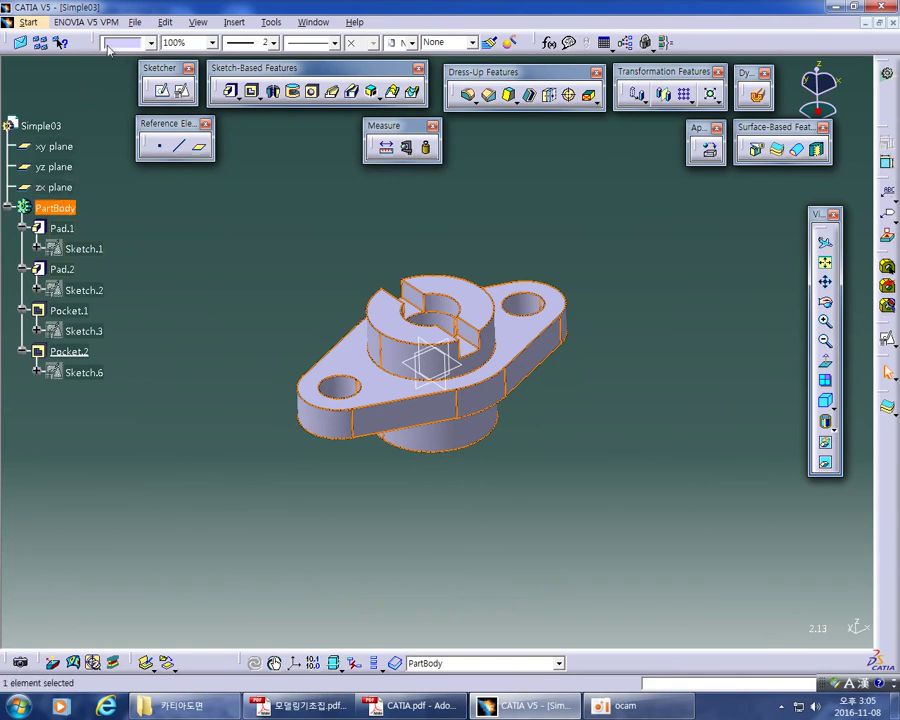
{"action": "left_click", "coordinate": [151, 43]}
{"action": "left_click", "coordinate": [127, 166]}
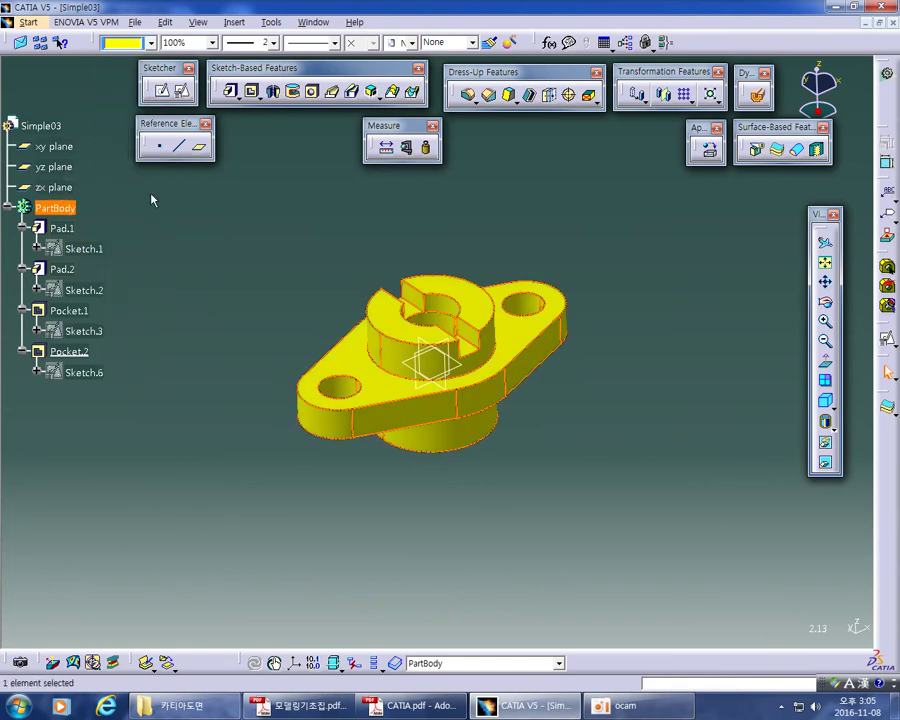
{"action": "left_click", "coordinate": [192, 225]}
{"action": "middle_click_drag", "start_coordinate": [530, 519], "coordinate": [428, 363]}
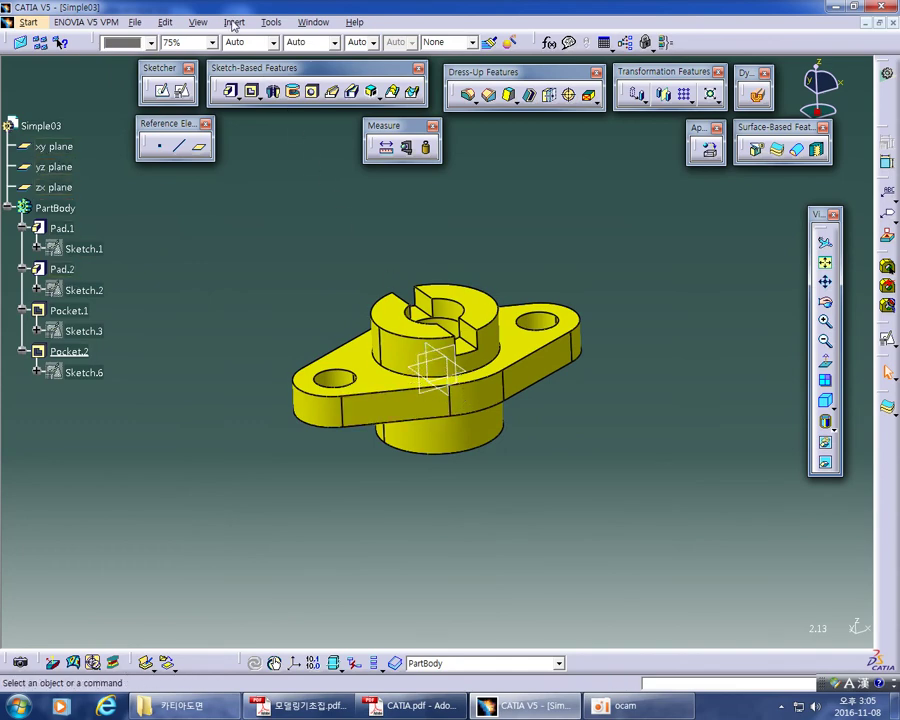
Hide all reference planes of the part at once
{"action": "right_click", "coordinate": [51, 145]}
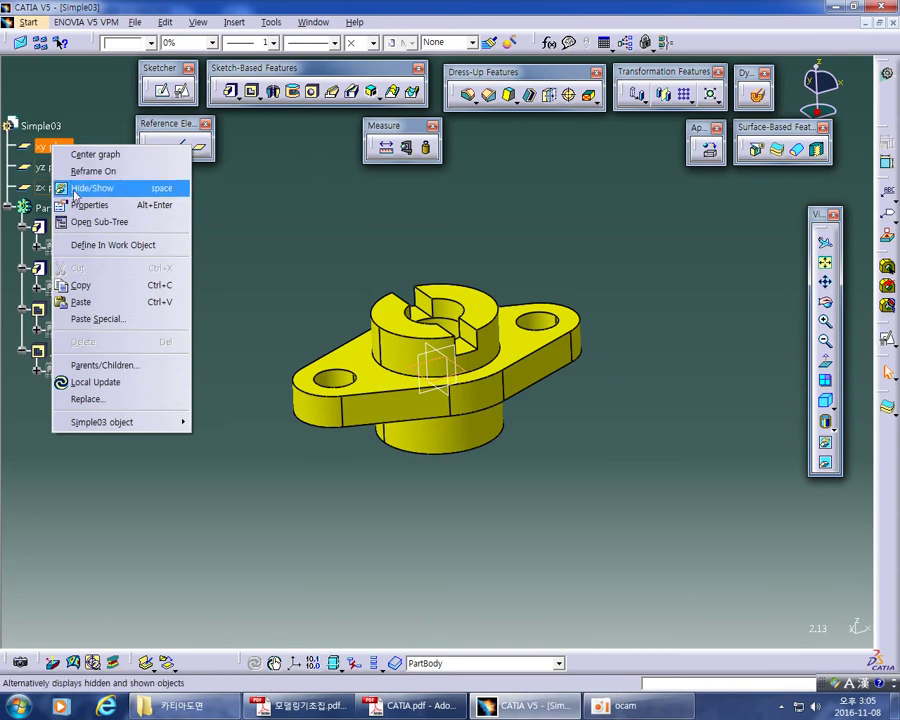
{"action": "left_click", "coordinate": [247, 243]}
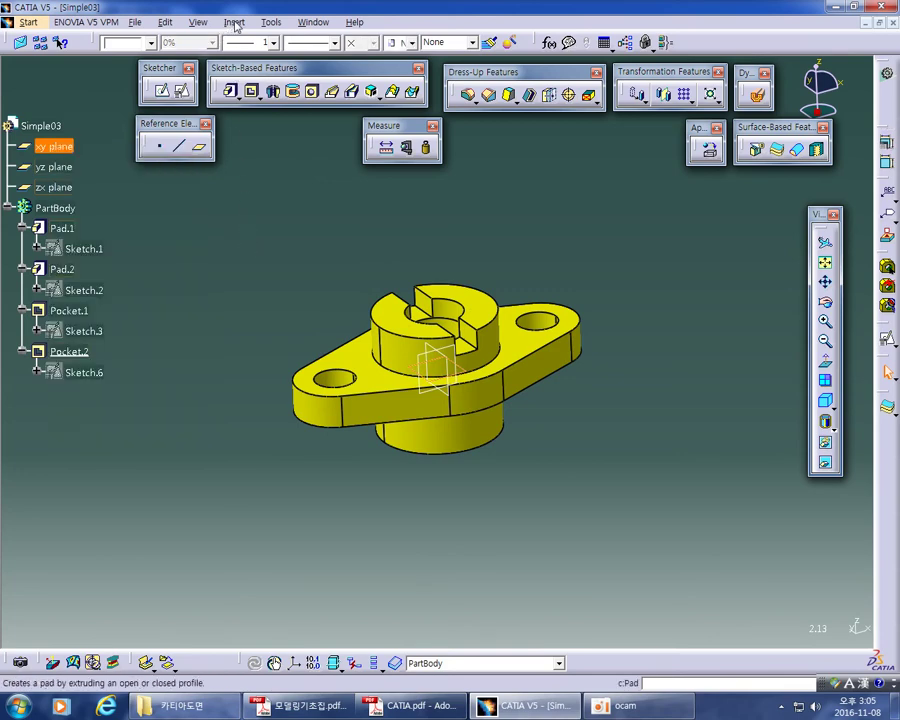
{"action": "left_click", "coordinate": [268, 22]}
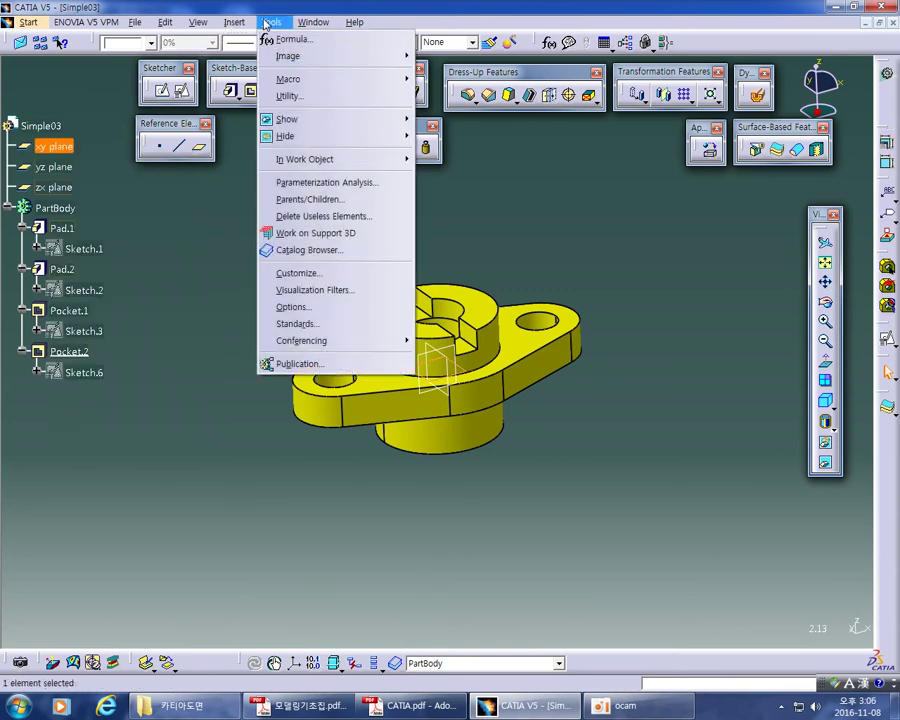
{"action": "mouse_move", "coordinate": [300, 136]}
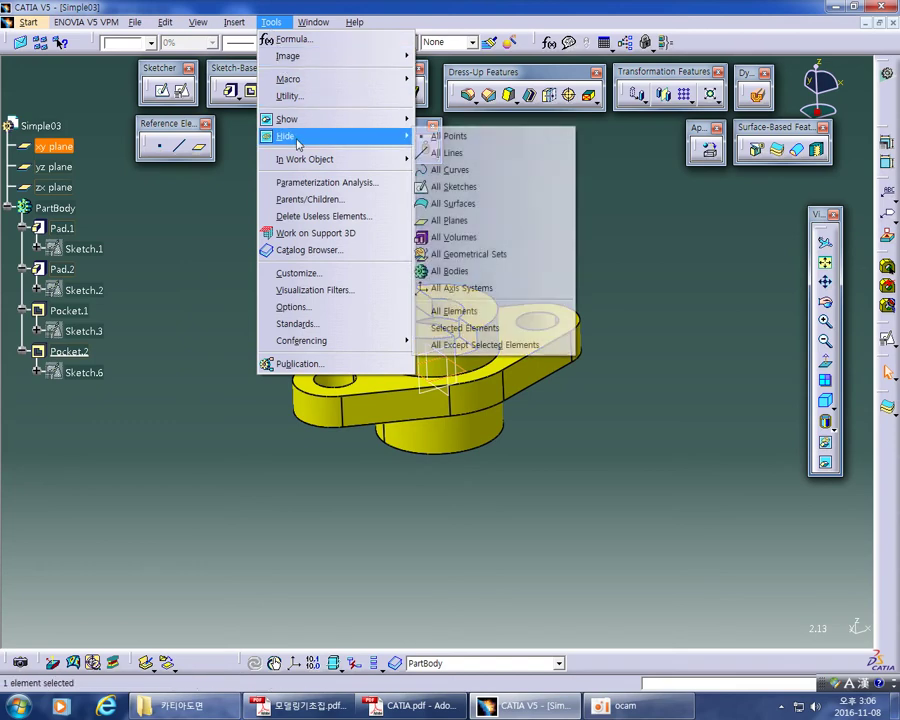
{"action": "left_click", "coordinate": [452, 222]}
{"action": "middle_click_drag", "start_coordinate": [505, 219], "coordinate": [468, 215]}
Save the part as Simple03.CATPart in the 2016년 하반기B반 folder and close the document
{"action": "left_click", "coordinate": [132, 22]}
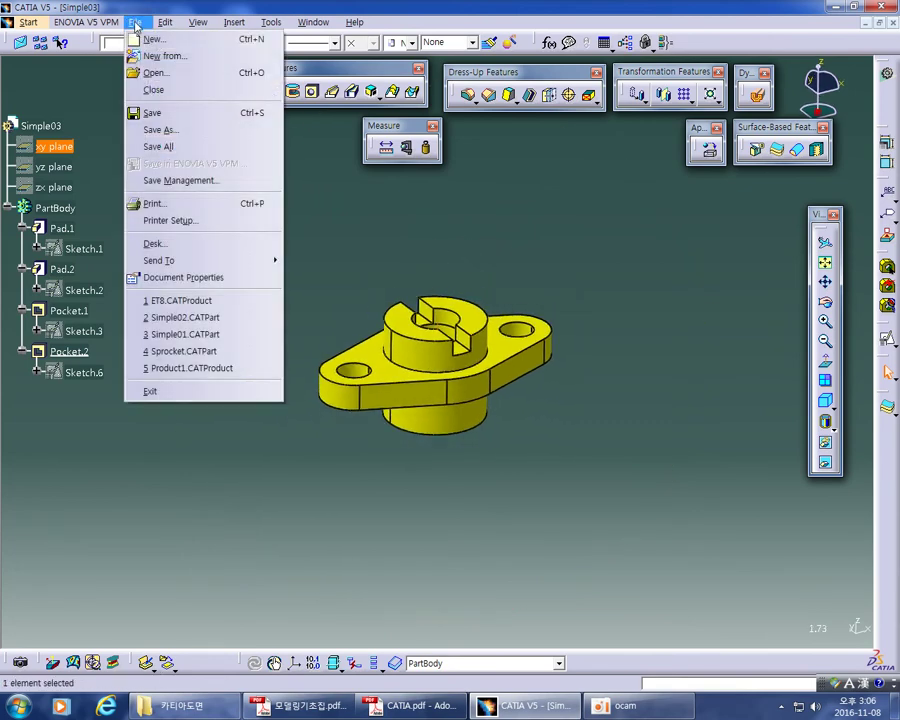
{"action": "left_click", "coordinate": [160, 116]}
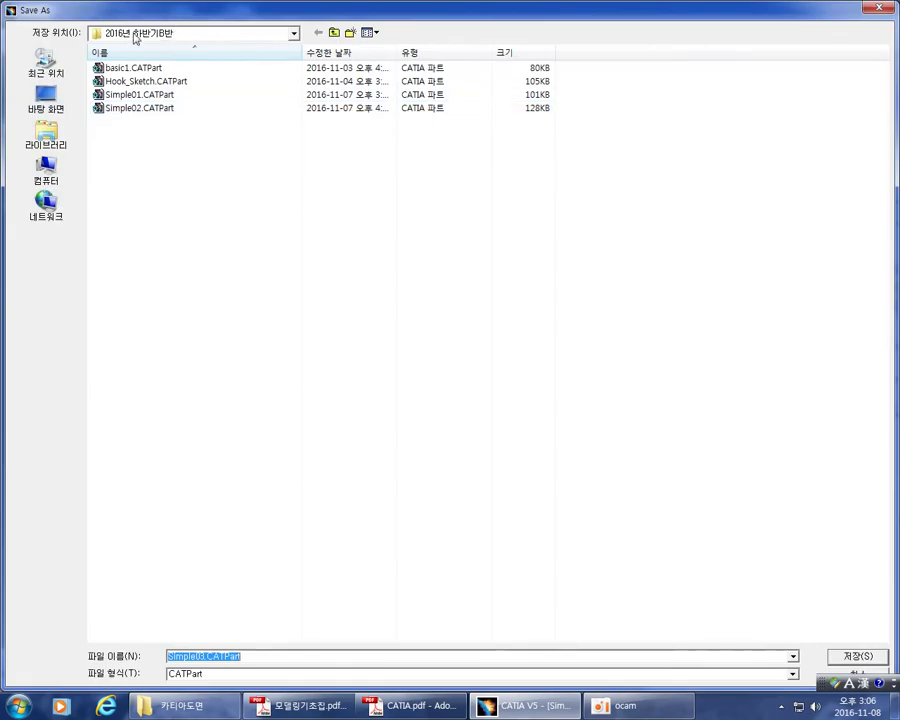
{"action": "left_click", "coordinate": [855, 657]}
{"action": "left_click", "coordinate": [622, 441]}
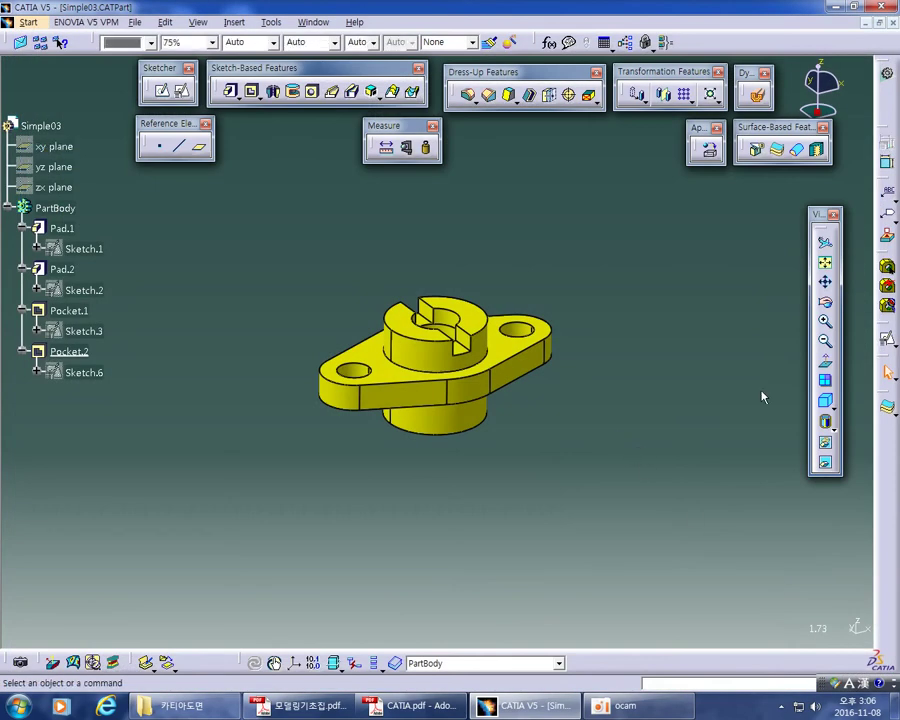
{"action": "left_click", "coordinate": [892, 23]}
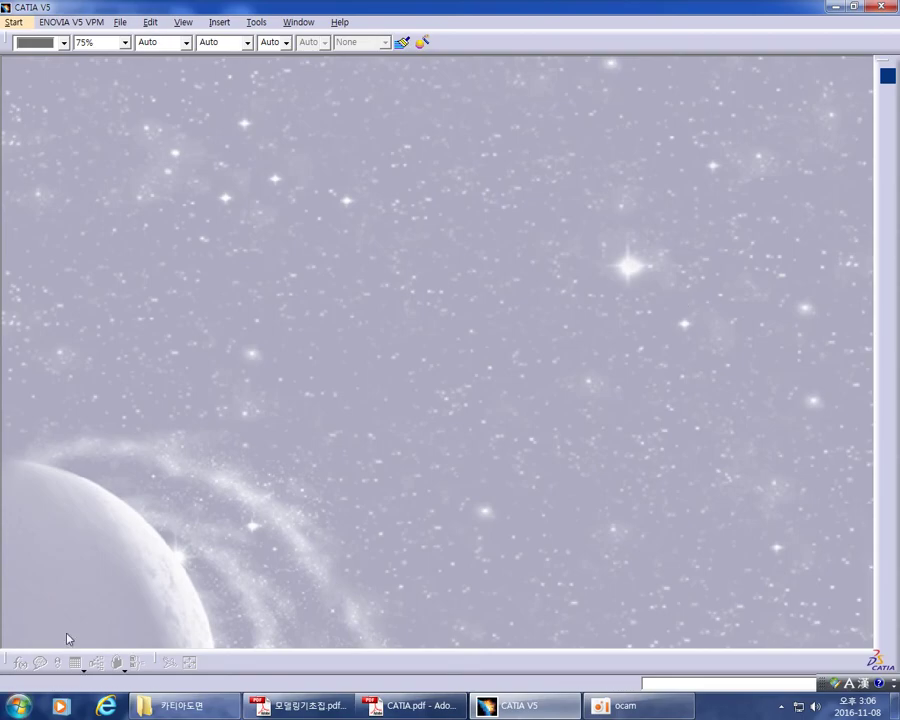
Switch to 모델링기초집.pdf in Acrobat and look through the exercise drawings across its eight pages
{"action": "left_click", "coordinate": [410, 706]}
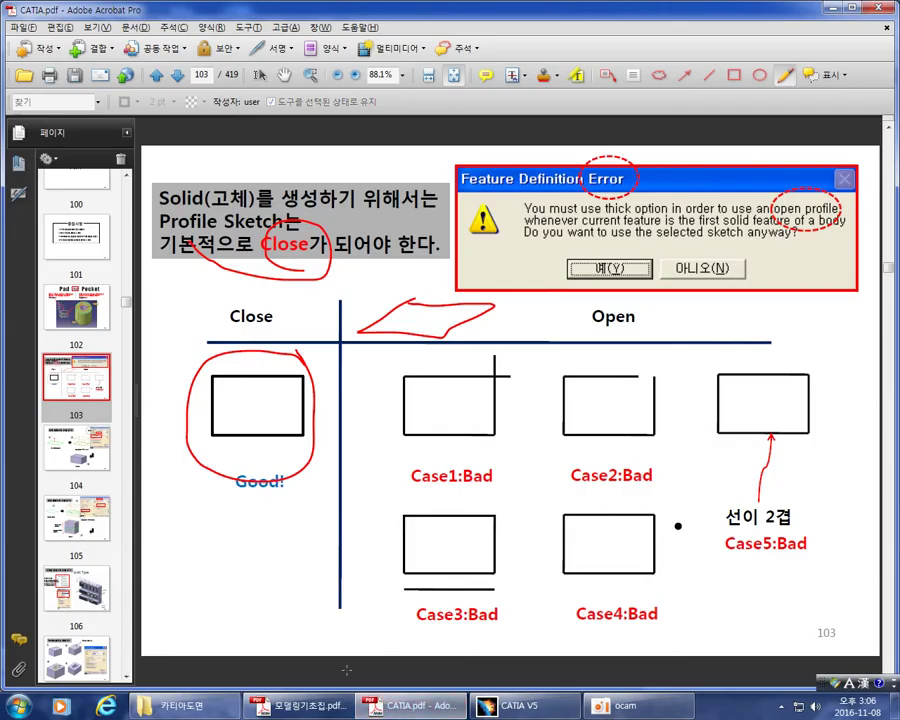
{"action": "left_click", "coordinate": [300, 706]}
{"action": "scroll", "coordinate": [513, 342], "scroll_direction": "down", "scroll_amount": 3, "text": "ctrl"}
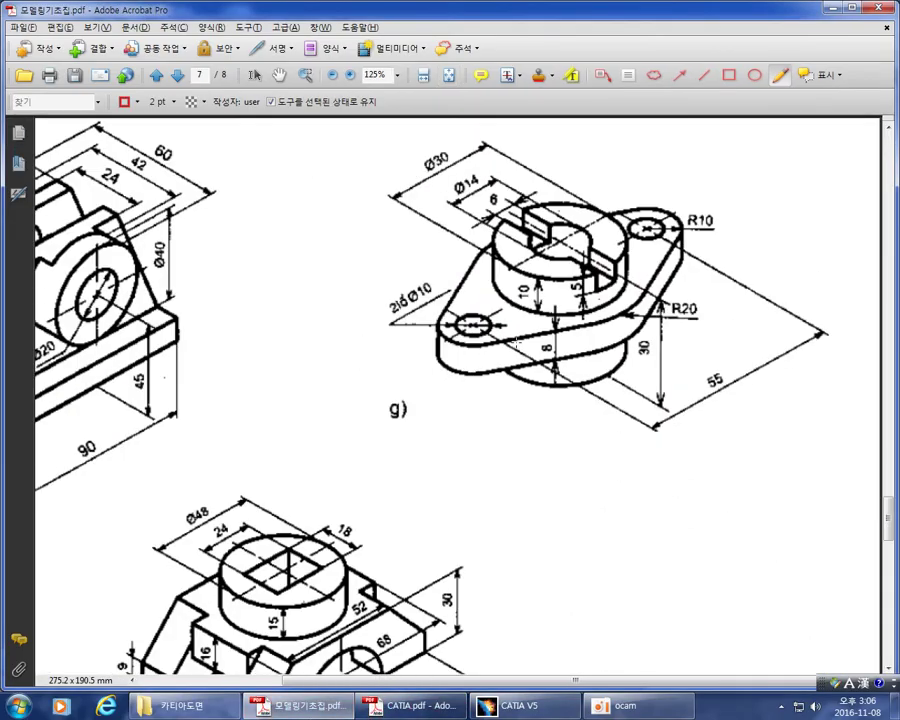
{"action": "scroll", "coordinate": [492, 347], "scroll_direction": "down", "scroll_amount": 1}
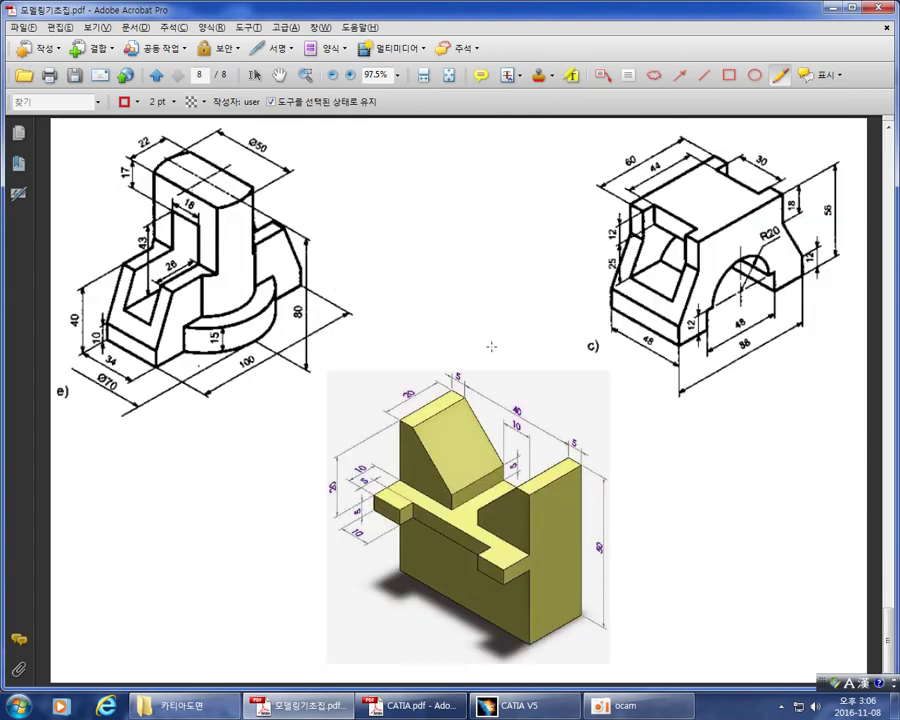
{"action": "scroll", "coordinate": [491, 346], "scroll_direction": "up", "scroll_amount": 3}
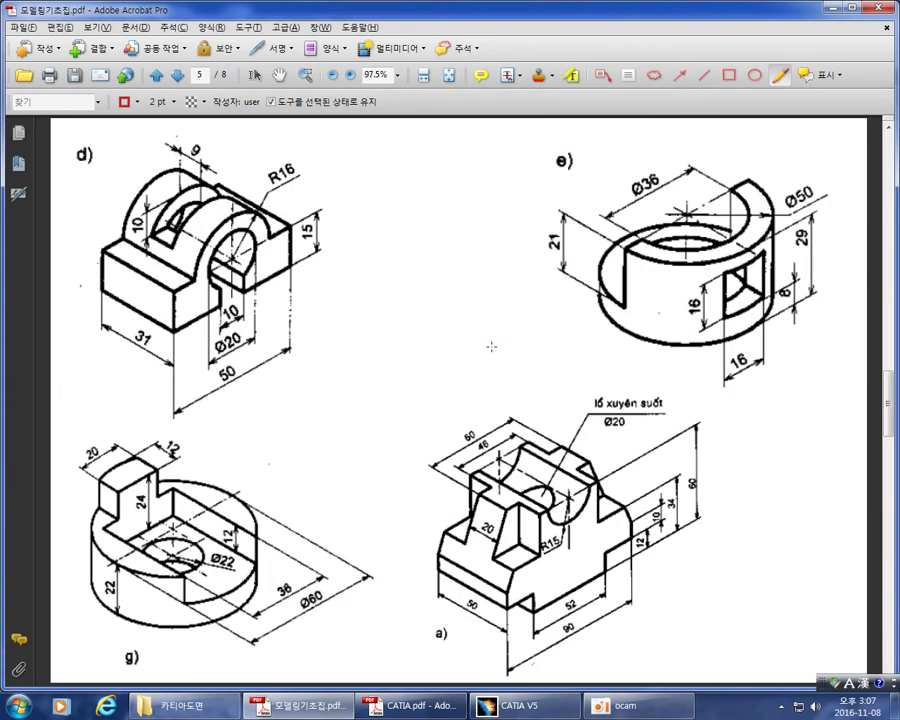
{"action": "scroll", "coordinate": [491, 346], "scroll_direction": "down", "scroll_amount": 1}
{"action": "scroll", "coordinate": [491, 346], "scroll_direction": "up", "scroll_amount": 1}
{"action": "scroll", "coordinate": [491, 346], "scroll_direction": "up", "scroll_amount": 1}
{"action": "scroll", "coordinate": [491, 346], "scroll_direction": "up", "scroll_amount": 1}
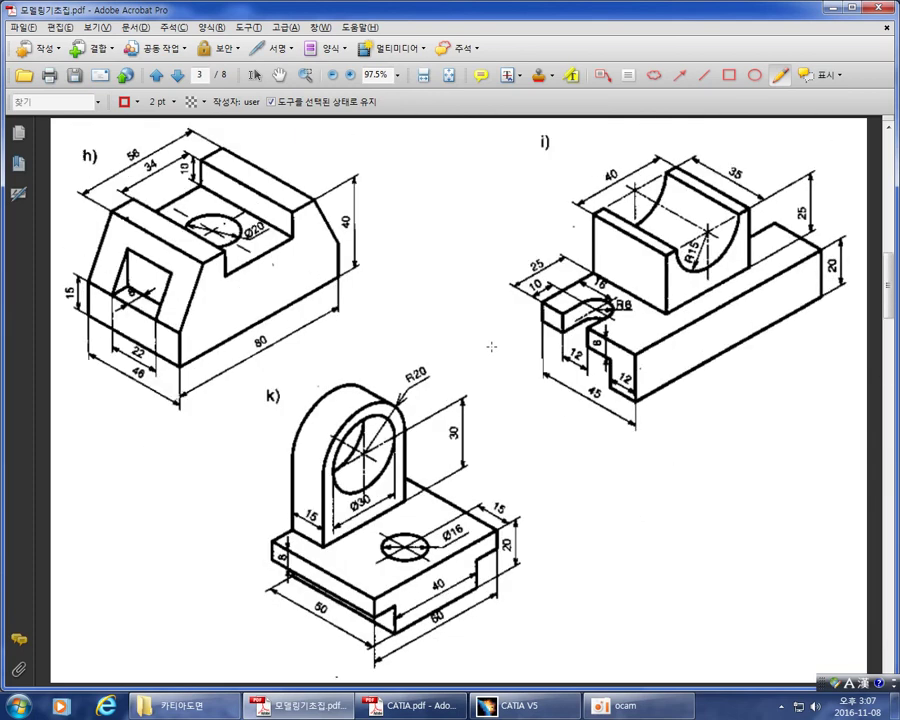
{"action": "scroll", "coordinate": [491, 346], "scroll_direction": "up", "scroll_amount": 1}
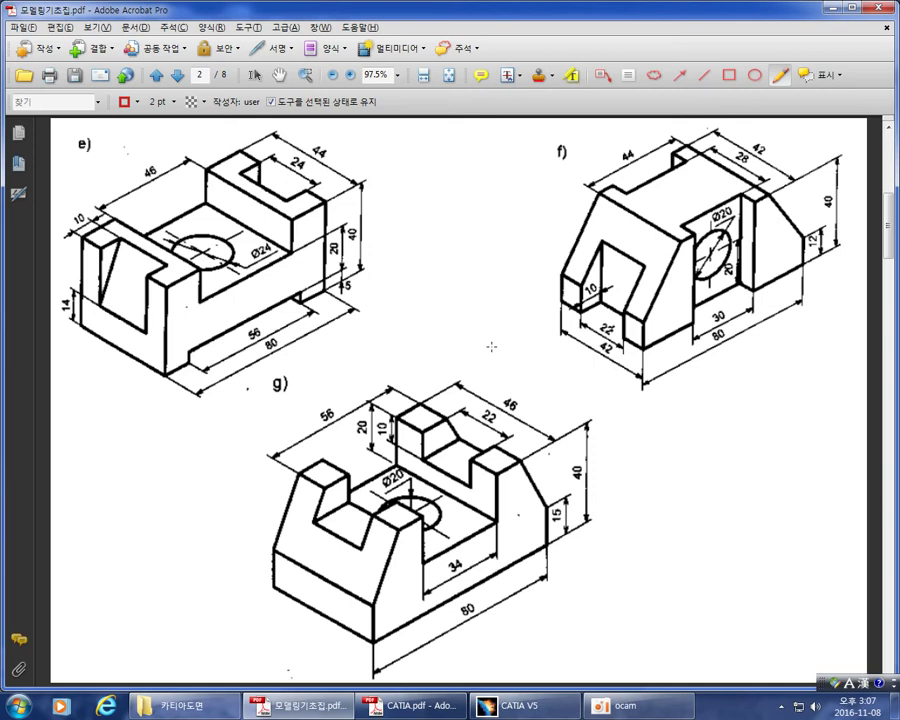
{"action": "scroll", "coordinate": [511, 371], "scroll_direction": "up", "scroll_amount": 1}
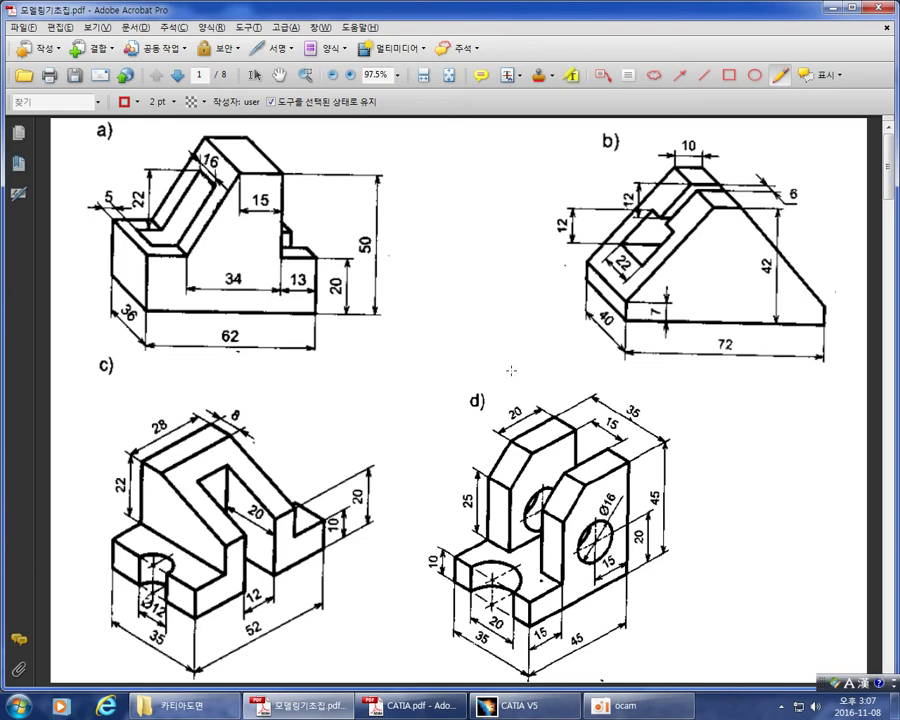
{"action": "scroll", "coordinate": [511, 370], "scroll_direction": "down", "scroll_amount": 3}
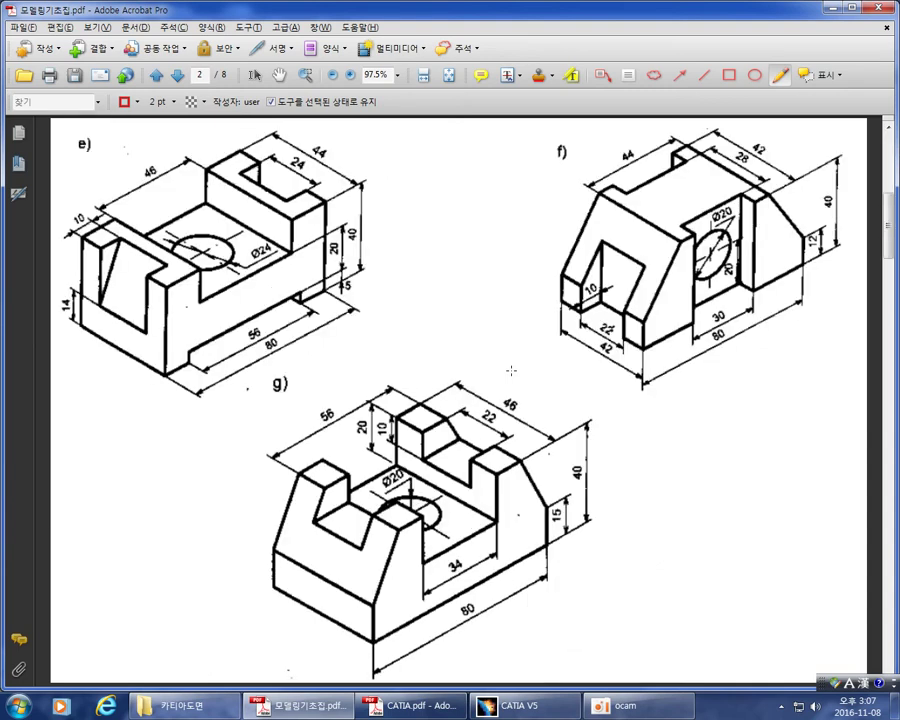
{"action": "scroll", "coordinate": [511, 370], "scroll_direction": "down", "scroll_amount": 3}
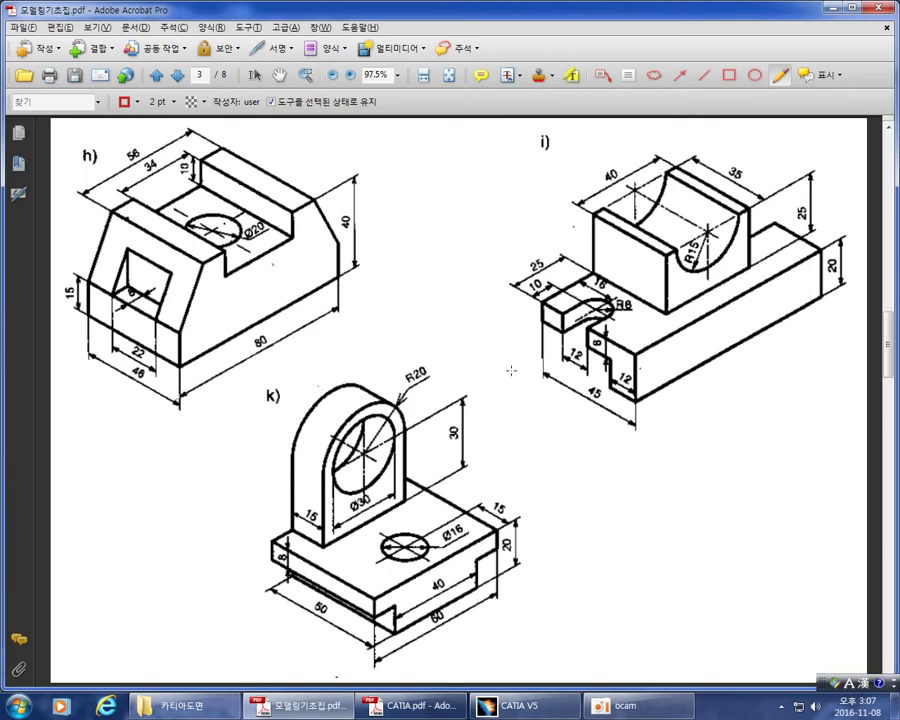
{"action": "scroll", "coordinate": [511, 371], "scroll_direction": "down", "scroll_amount": 2}
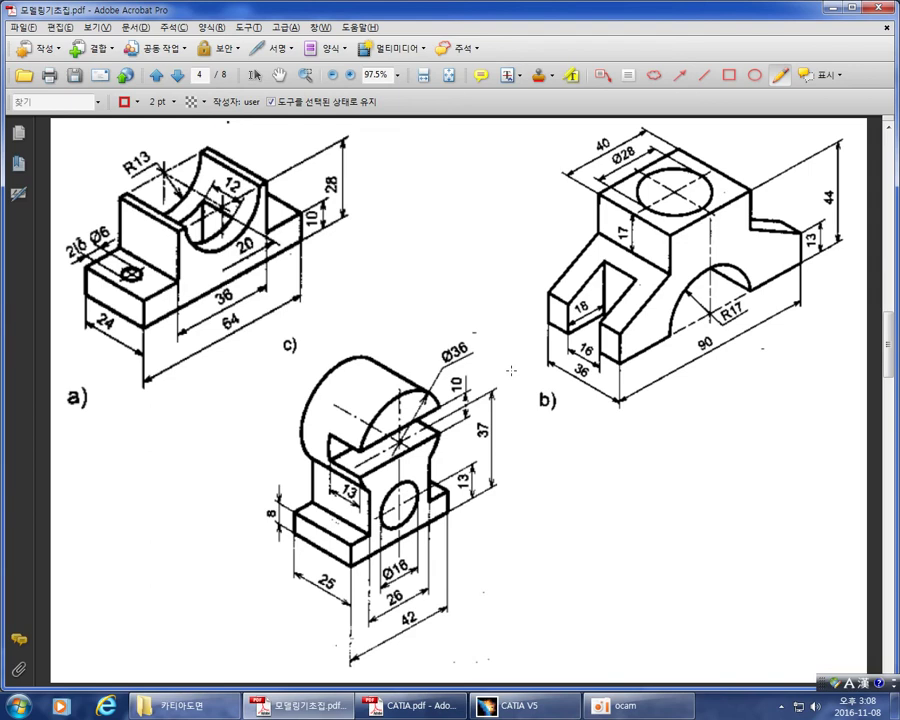
{"action": "scroll", "coordinate": [511, 370], "scroll_direction": "down", "scroll_amount": 1}
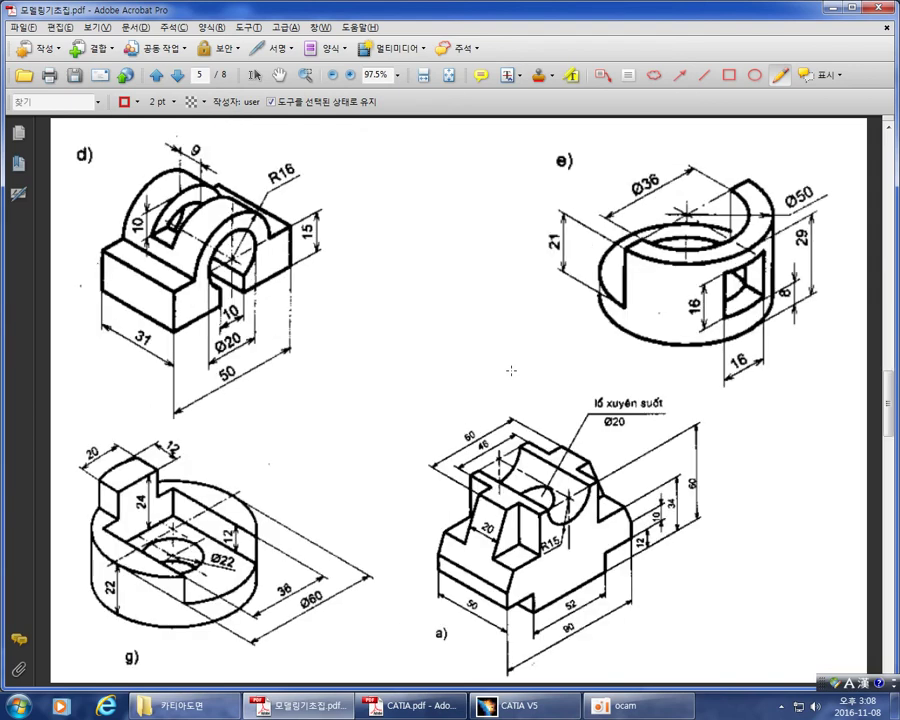
{"action": "scroll", "coordinate": [511, 370], "scroll_direction": "down", "scroll_amount": 1}
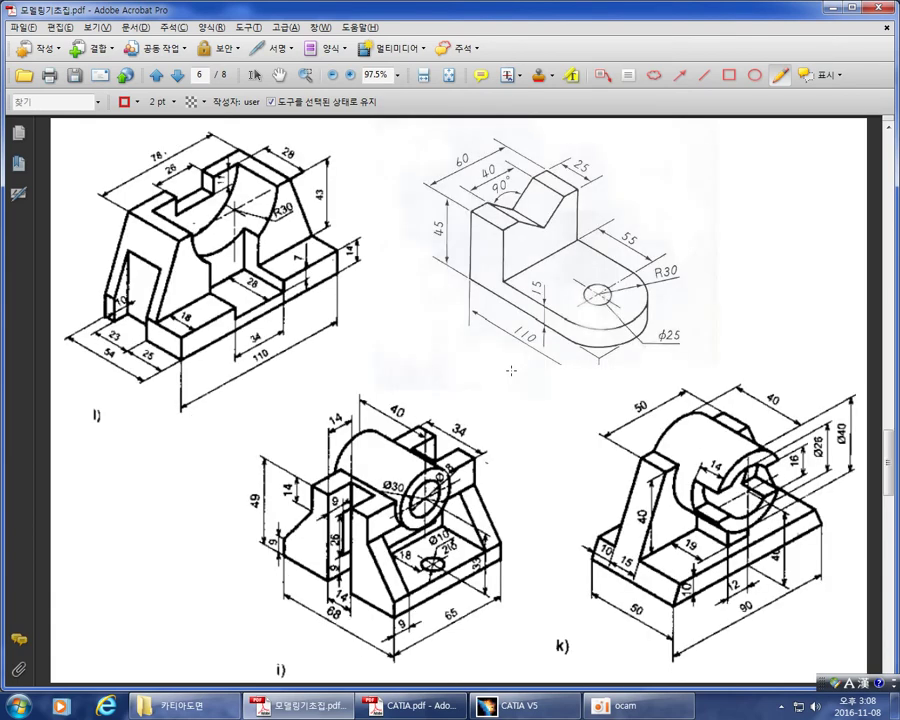
{"action": "scroll", "coordinate": [511, 370], "scroll_direction": "down", "scroll_amount": 1}
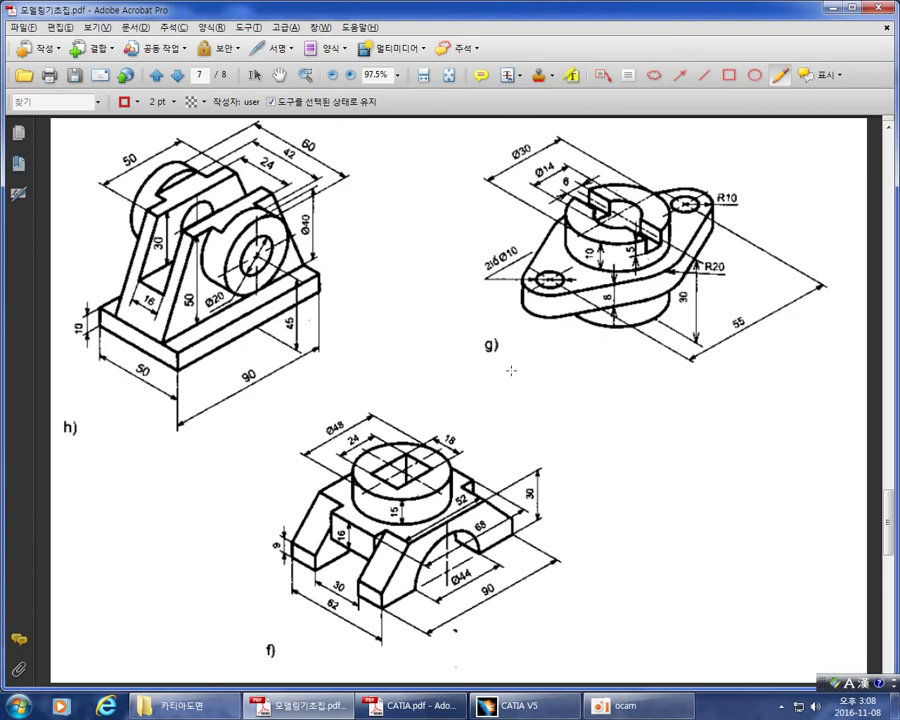
{"action": "scroll", "coordinate": [511, 370], "scroll_direction": "down", "scroll_amount": 1}
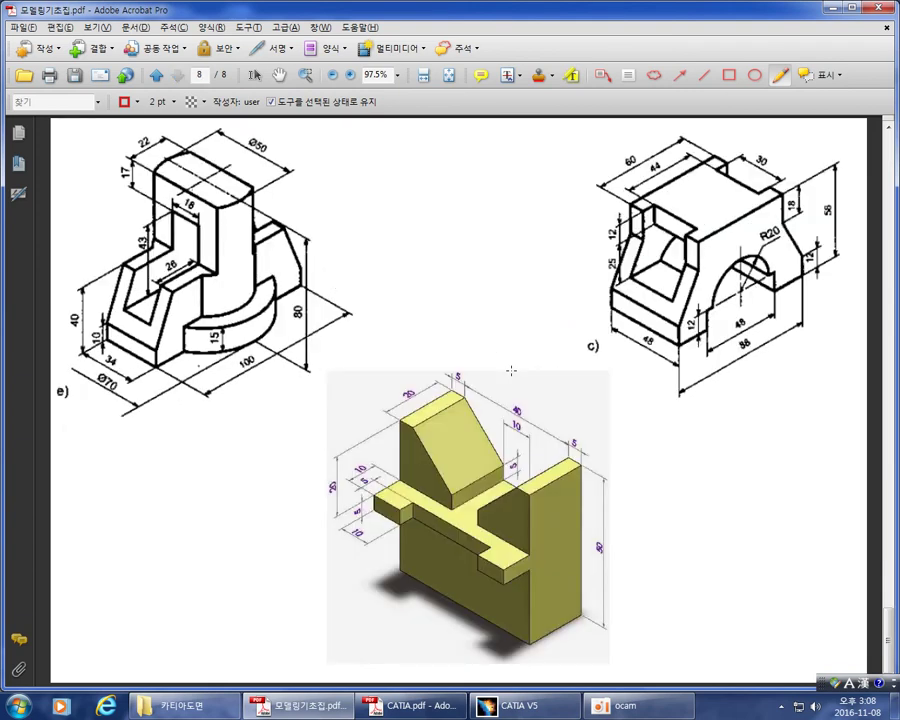
Look back through the exercise drawings from page 8 to page 3, comparing the drawings on pages 3 and 4
{"action": "scroll", "coordinate": [511, 370], "scroll_direction": "up", "scroll_amount": 1}
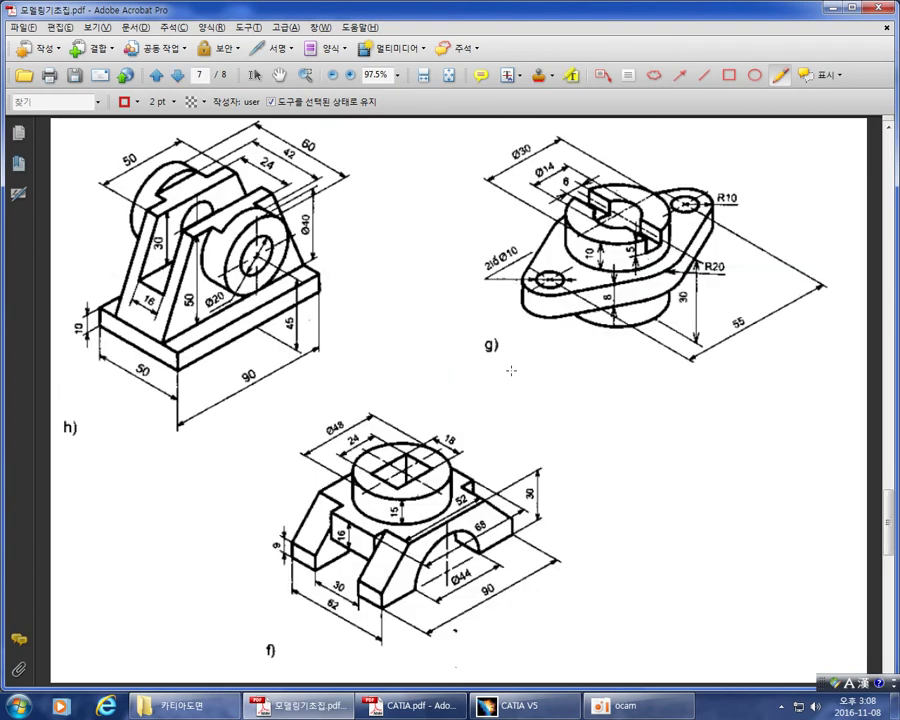
{"action": "scroll", "coordinate": [511, 370], "scroll_direction": "up", "scroll_amount": 1}
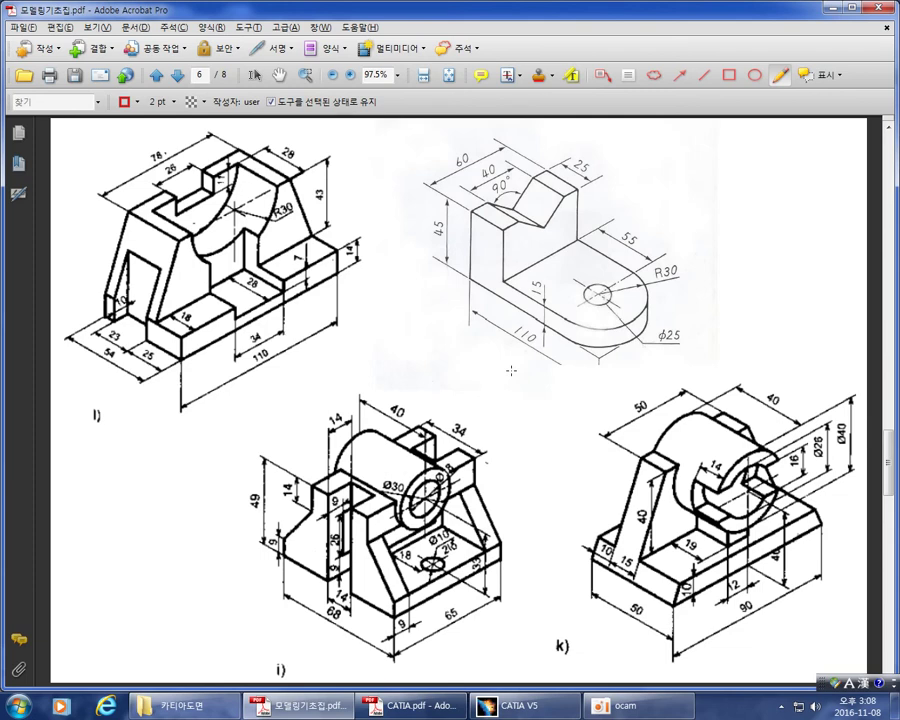
{"action": "scroll", "coordinate": [511, 370], "scroll_direction": "up", "scroll_amount": 1}
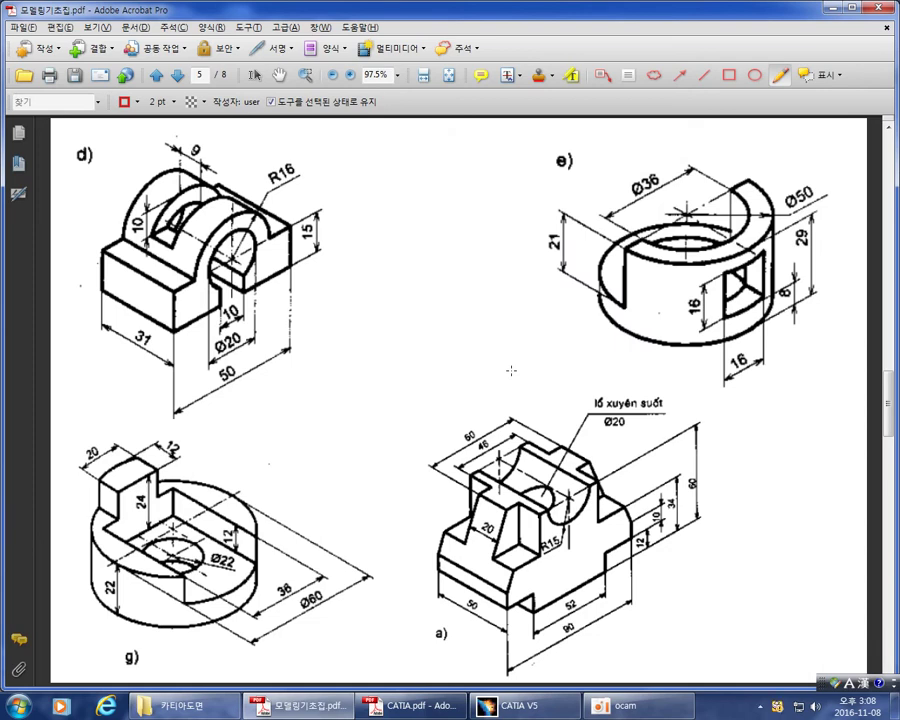
{"action": "scroll", "coordinate": [511, 370], "scroll_direction": "up", "scroll_amount": 1}
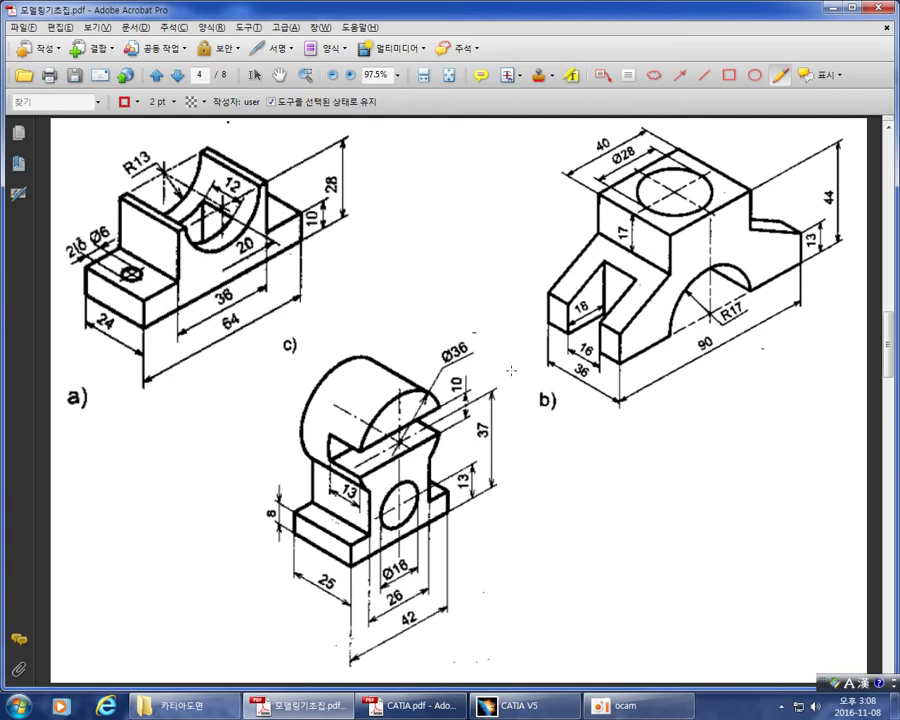
{"action": "scroll", "coordinate": [511, 370], "scroll_direction": "up", "scroll_amount": 1}
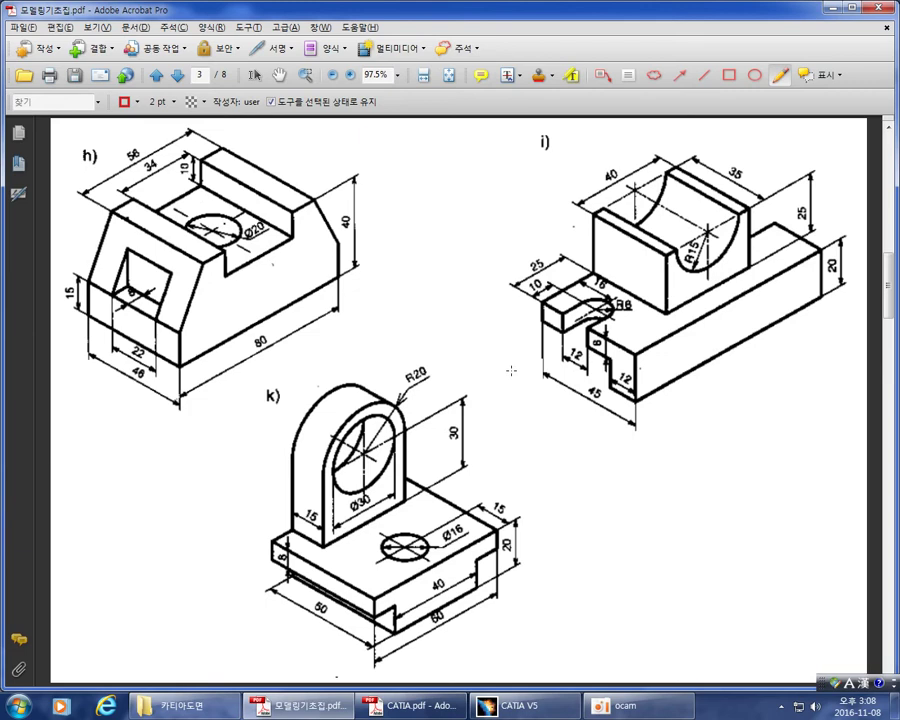
{"action": "scroll", "coordinate": [490, 400], "scroll_direction": "down", "scroll_amount": 1}
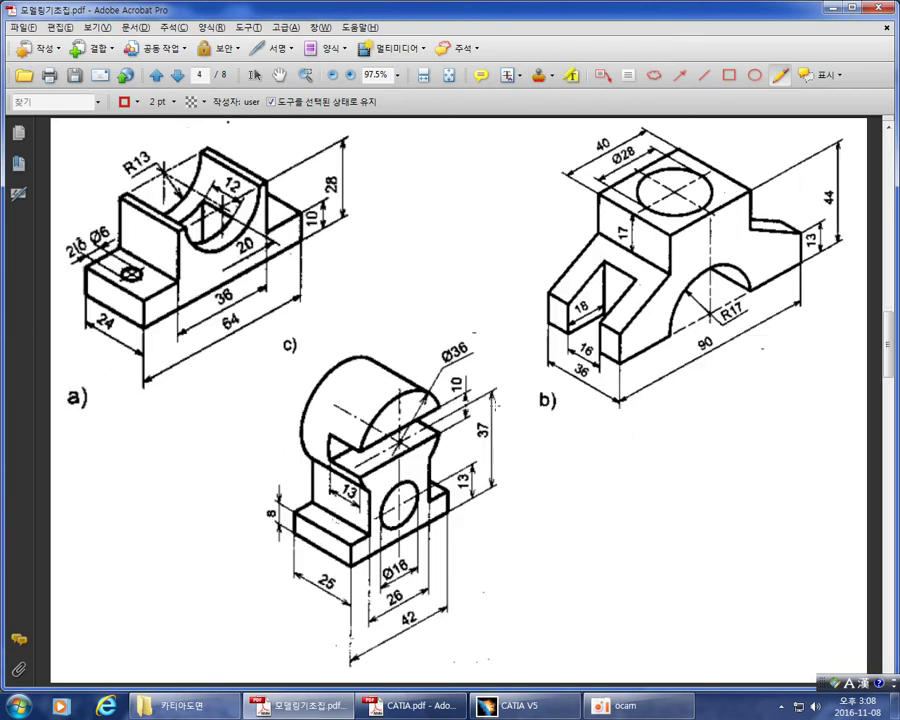
{"action": "scroll", "coordinate": [494, 405], "scroll_direction": "up", "scroll_amount": 1}
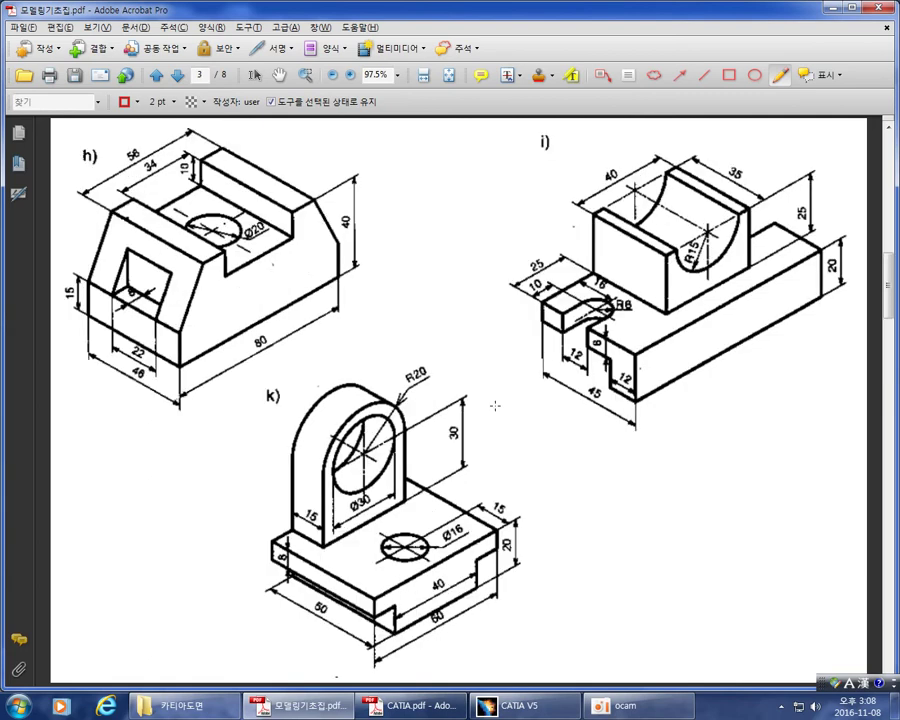
{"action": "scroll", "coordinate": [494, 405], "scroll_direction": "down", "scroll_amount": 1}
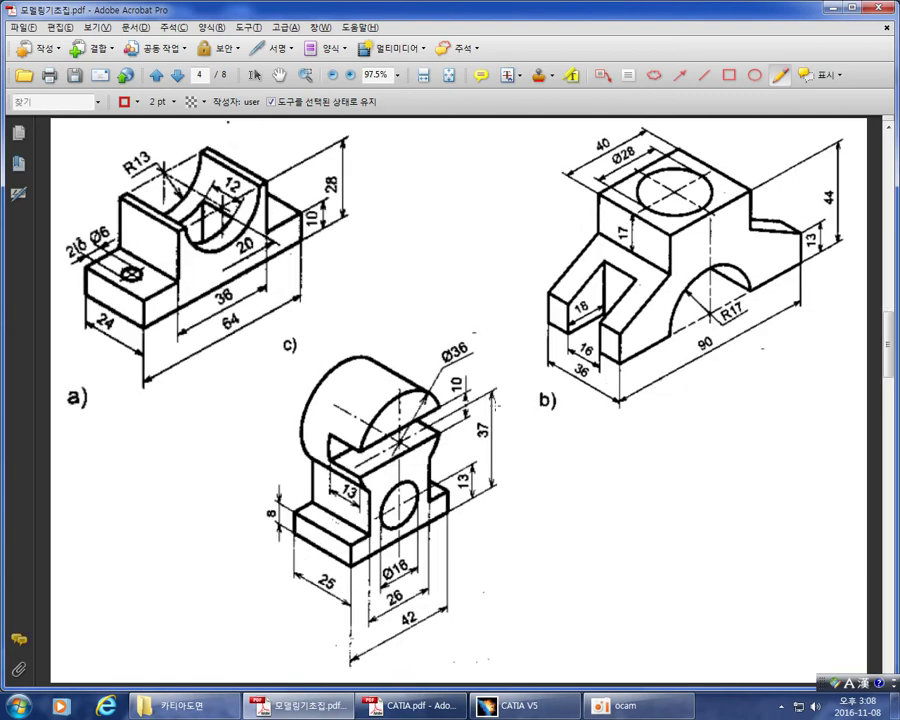
{"action": "scroll", "coordinate": [496, 404], "scroll_direction": "up", "scroll_amount": 1}
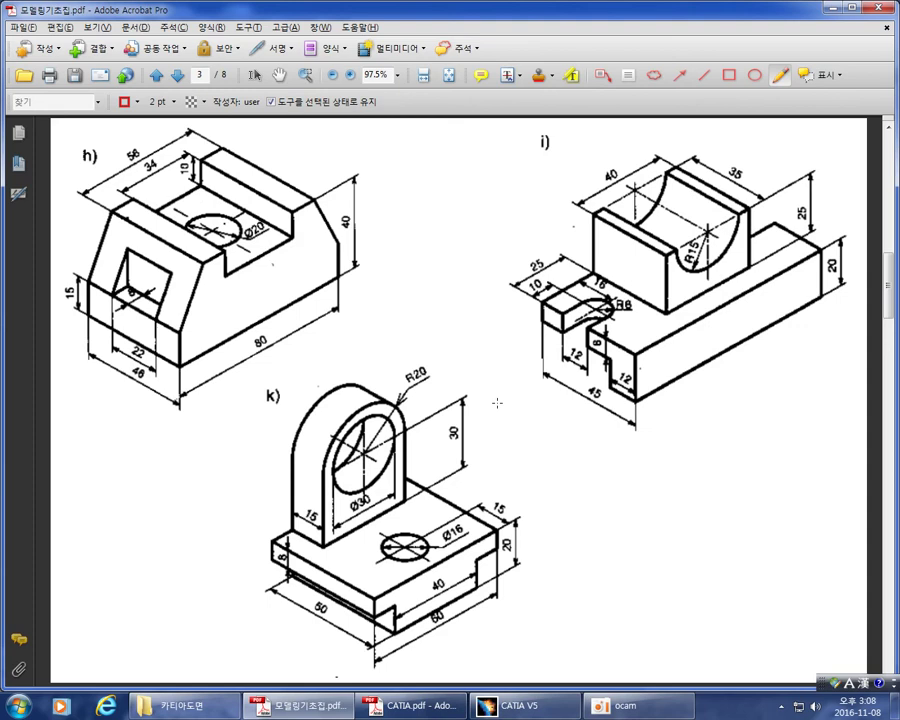
{"action": "scroll", "coordinate": [497, 403], "scroll_direction": "down", "scroll_amount": 1}
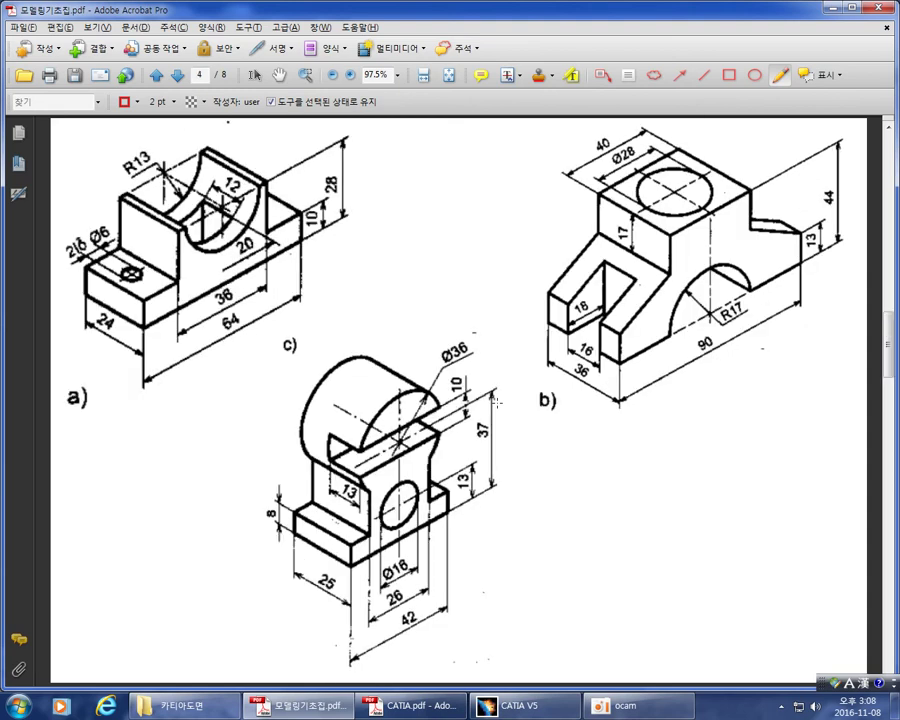
{"action": "scroll", "coordinate": [496, 402], "scroll_direction": "up", "scroll_amount": 1}
{"action": "scroll", "coordinate": [497, 403], "scroll_direction": "down", "scroll_amount": 1}
{"action": "scroll", "coordinate": [497, 403], "scroll_direction": "up", "scroll_amount": 1}
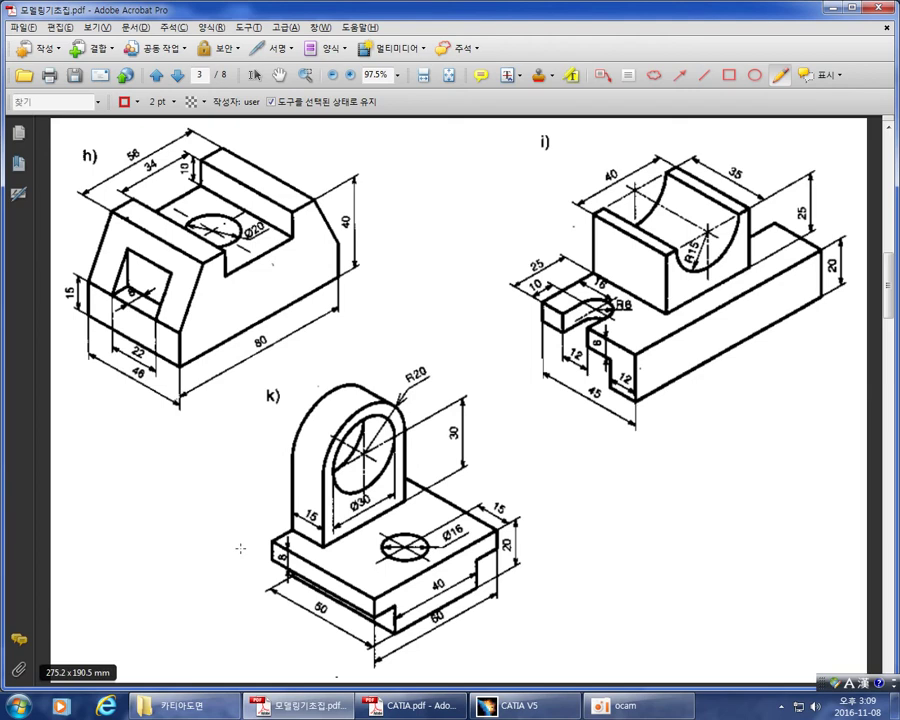
Circle drawings k, i and h on page 3 with red pencil marks, undoing each mark
{"action": "mouse_move", "coordinate": [428, 376]}
{"action": "left_mouse_down"}
{"action": "mouse_move", "coordinate": [344, 361]}
{"action": "mouse_move", "coordinate": [264, 566]}
{"action": "mouse_move", "coordinate": [515, 576]}
{"action": "left_mouse_up"}
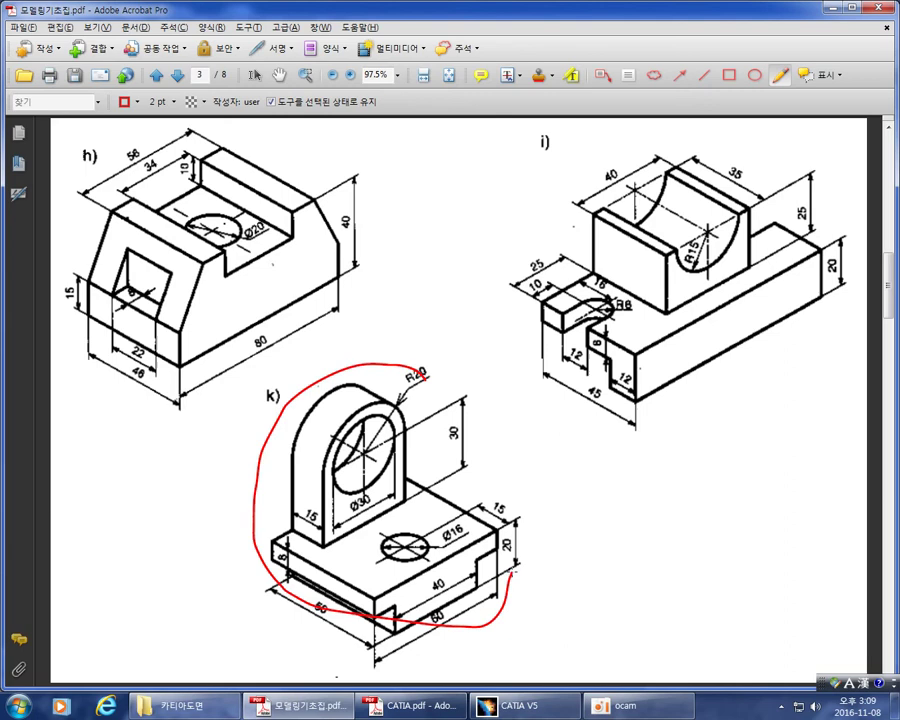
{"action": "key", "text": "ctrl+z"}
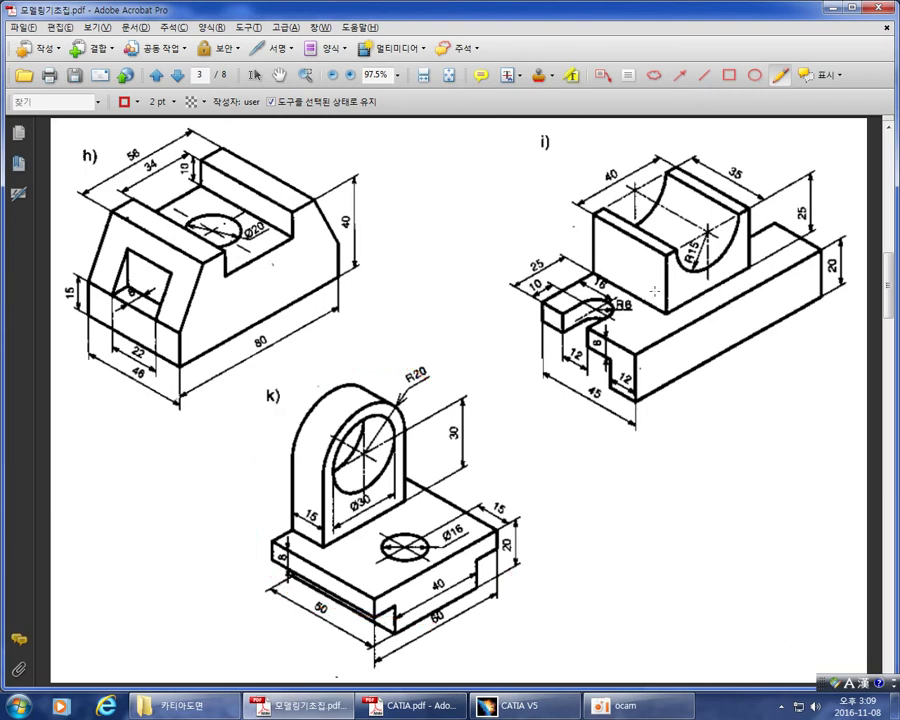
{"action": "mouse_move", "coordinate": [588, 180]}
{"action": "left_mouse_down"}
{"action": "mouse_move", "coordinate": [770, 183]}
{"action": "mouse_move", "coordinate": [598, 398]}
{"action": "mouse_move", "coordinate": [765, 268]}
{"action": "left_mouse_up"}
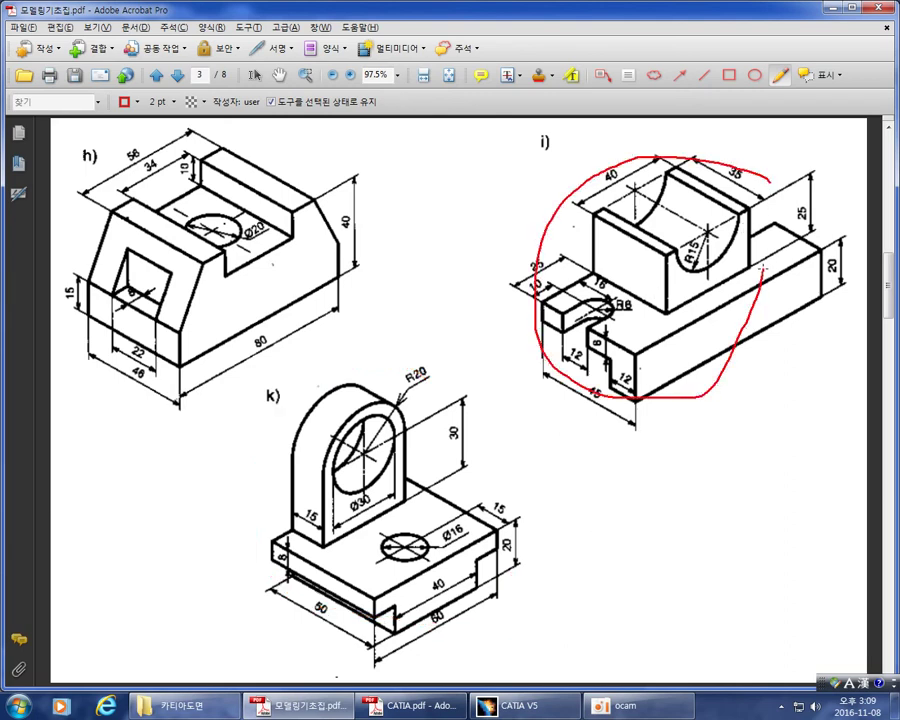
{"action": "key", "text": "ctrl+z"}
{"action": "mouse_move", "coordinate": [262, 148]}
{"action": "left_mouse_down"}
{"action": "mouse_move", "coordinate": [180, 152]}
{"action": "mouse_move", "coordinate": [120, 322]}
{"action": "left_mouse_up"}
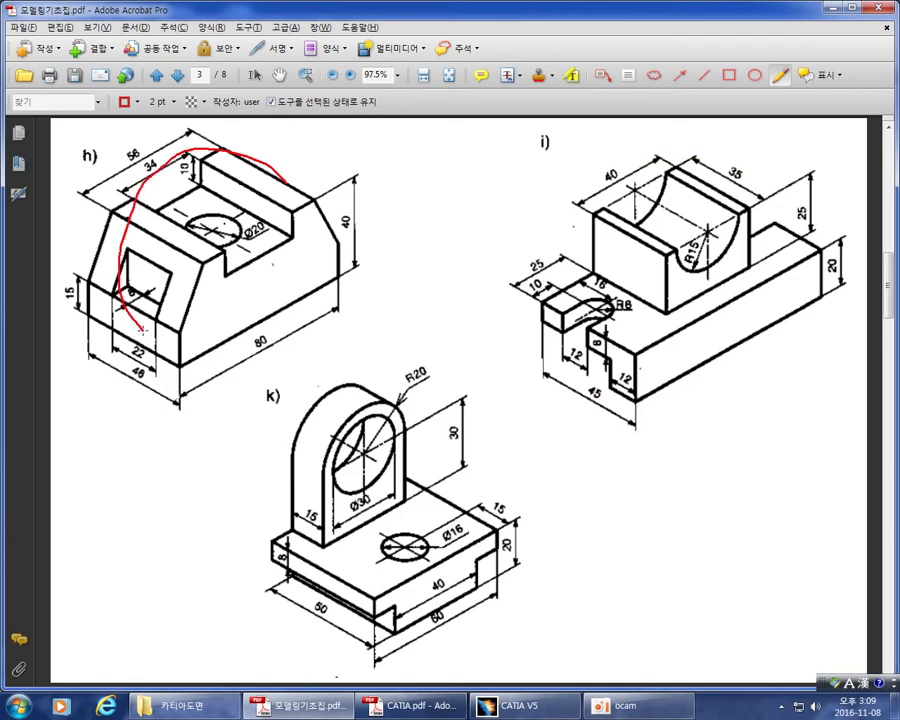
{"action": "key", "text": "ctrl+z"}
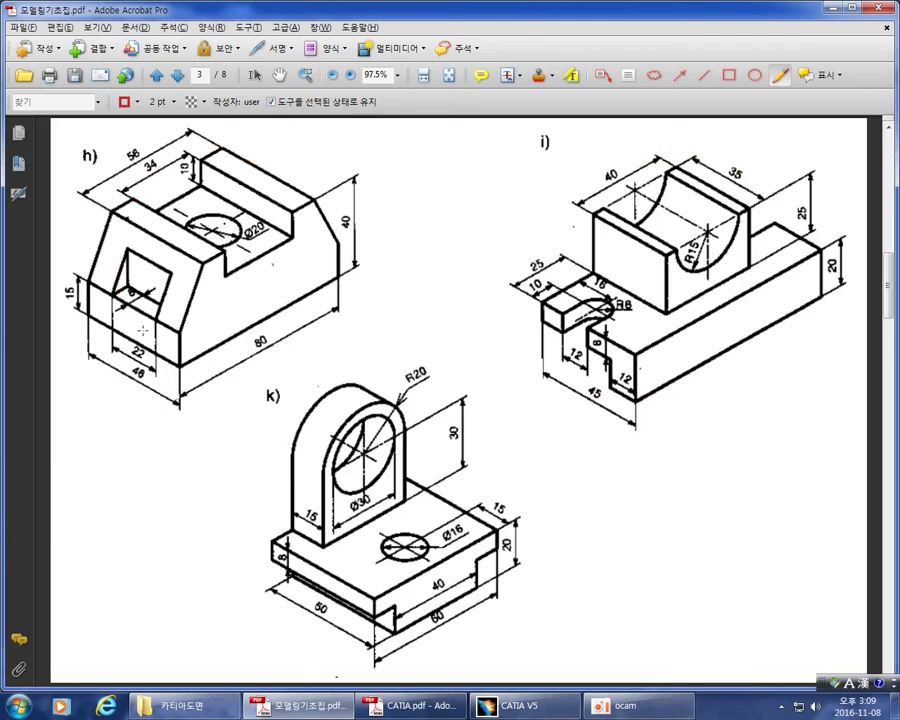
{"action": "mouse_move", "coordinate": [288, 212]}
{"action": "left_mouse_down"}
{"action": "mouse_move", "coordinate": [204, 152]}
{"action": "mouse_move", "coordinate": [90, 300]}
{"action": "mouse_move", "coordinate": [284, 287]}
{"action": "left_mouse_up"}
{"action": "key", "text": "ctrl+z"}
Write a red 12 with a lead-in stroke beside drawing h, and undo these pencil marks
{"action": "left_click_drag", "start_coordinate": [316, 253], "coordinate": [418, 240]}
{"action": "left_click_drag", "start_coordinate": [440, 200], "coordinate": [440, 258]}
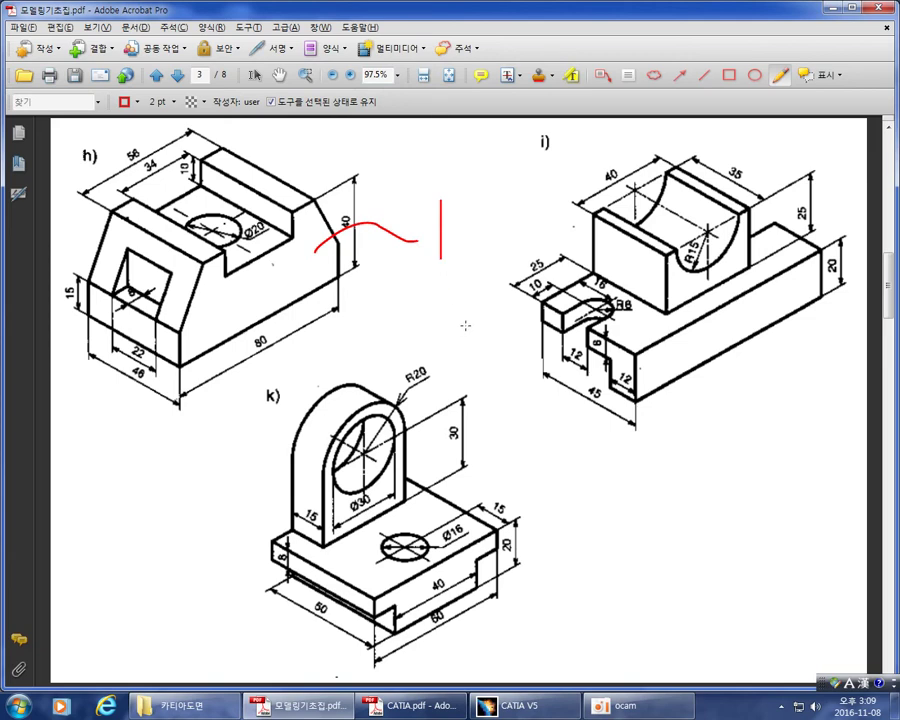
{"action": "mouse_move", "coordinate": [482, 208]}
{"action": "left_mouse_down"}
{"action": "mouse_move", "coordinate": [498, 203]}
{"action": "mouse_move", "coordinate": [498, 240]}
{"action": "mouse_move", "coordinate": [521, 258]}
{"action": "left_mouse_up"}
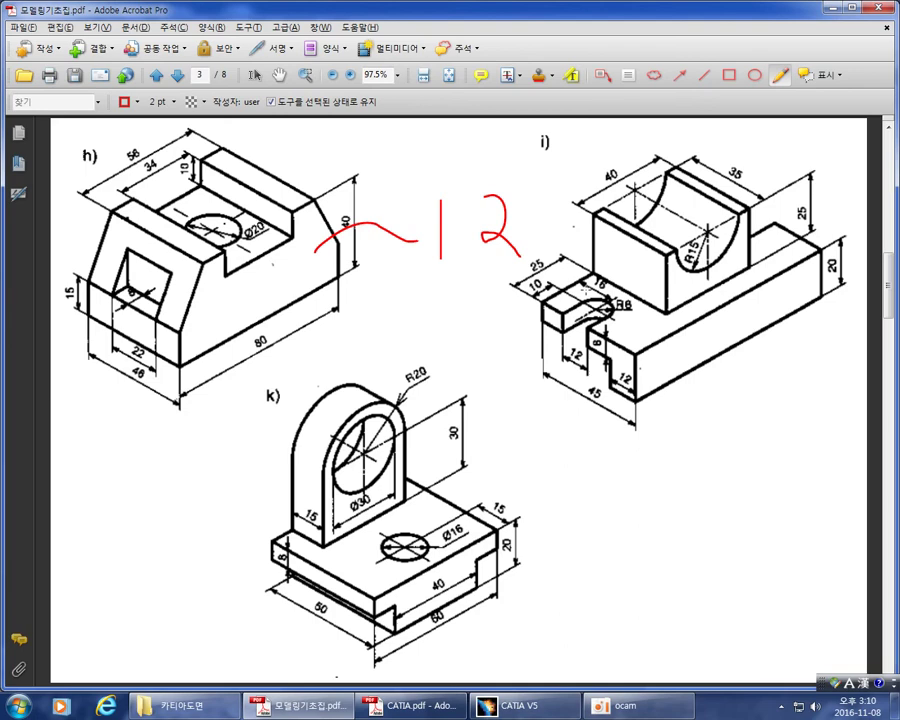
{"action": "key", "text": "ctrl+z"}
{"action": "key", "text": "ctrl+z"}
{"action": "key", "text": "ctrl+z"}
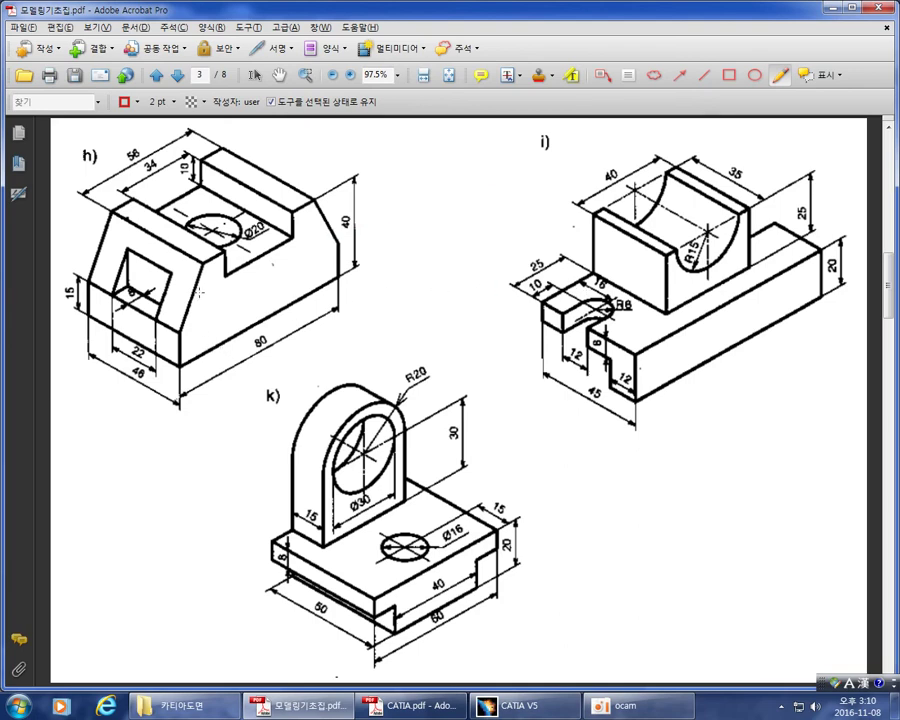
Mark three viewing directions on drawing h with red arrows, and trace its side profile, top and end pocket
{"action": "left_click_drag", "start_coordinate": [72, 403], "coordinate": [91, 350]}
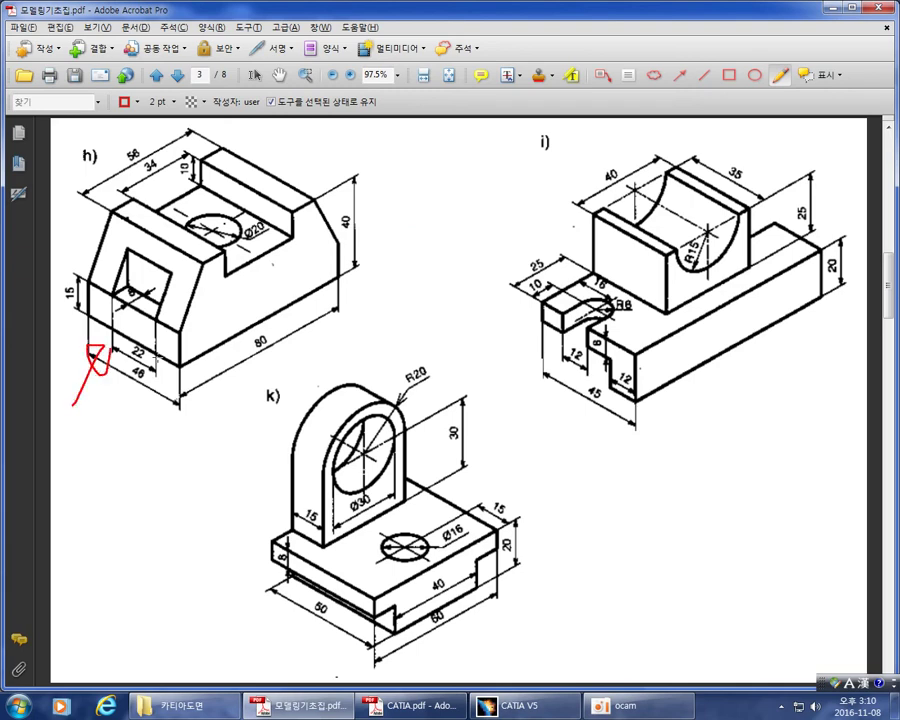
{"action": "mouse_move", "coordinate": [328, 394]}
{"action": "left_mouse_down"}
{"action": "mouse_move", "coordinate": [287, 345]}
{"action": "mouse_move", "coordinate": [291, 366]}
{"action": "left_mouse_up"}
{"action": "left_click_drag", "start_coordinate": [251, 120], "coordinate": [253, 148]}
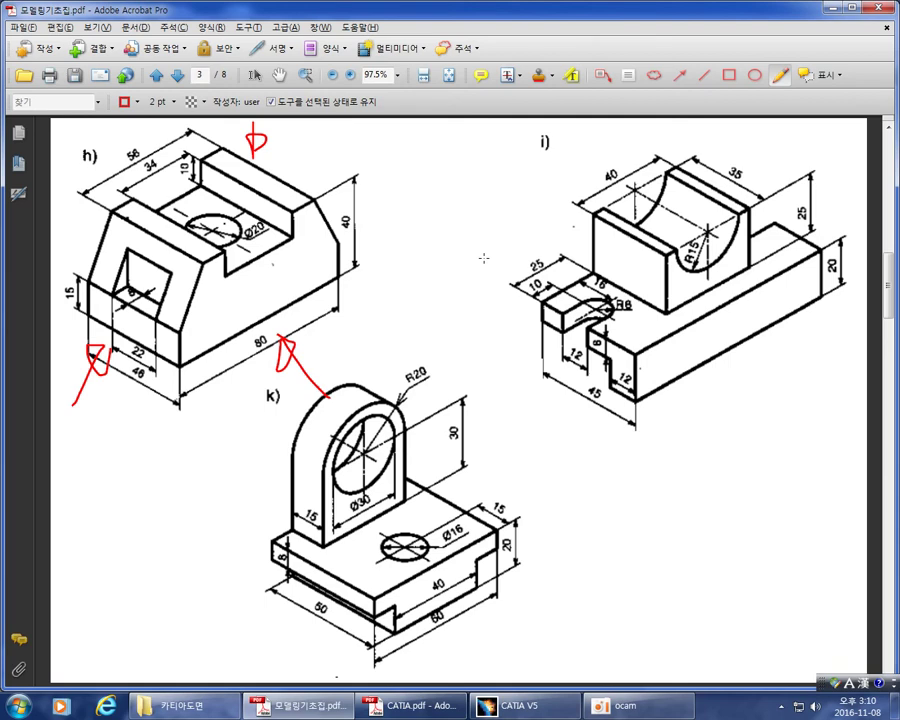
{"action": "mouse_move", "coordinate": [297, 207]}
{"action": "left_mouse_down"}
{"action": "mouse_move", "coordinate": [311, 198]}
{"action": "mouse_move", "coordinate": [268, 240]}
{"action": "mouse_move", "coordinate": [222, 254]}
{"action": "mouse_move", "coordinate": [172, 336]}
{"action": "mouse_move", "coordinate": [255, 345]}
{"action": "mouse_move", "coordinate": [335, 305]}
{"action": "mouse_move", "coordinate": [350, 240]}
{"action": "mouse_move", "coordinate": [315, 198]}
{"action": "mouse_move", "coordinate": [218, 150]}
{"action": "left_mouse_up"}
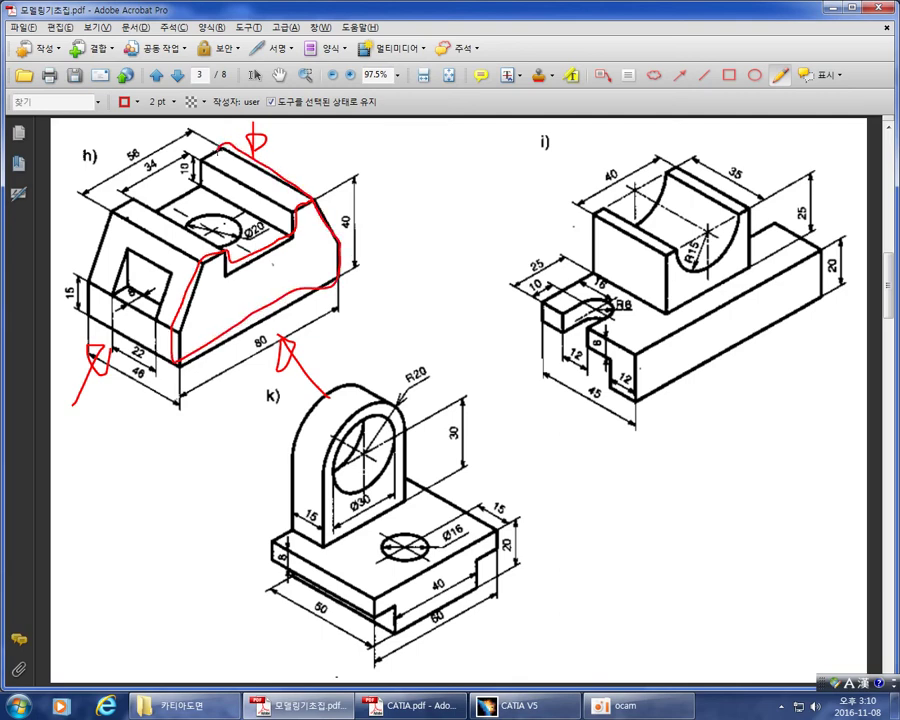
{"action": "left_click_drag", "start_coordinate": [203, 173], "coordinate": [214, 250]}
{"action": "mouse_move", "coordinate": [127, 251]}
{"action": "left_mouse_down"}
{"action": "mouse_move", "coordinate": [118, 277]}
{"action": "mouse_move", "coordinate": [160, 317]}
{"action": "mouse_move", "coordinate": [131, 271]}
{"action": "mouse_move", "coordinate": [144, 290]}
{"action": "left_mouse_up"}
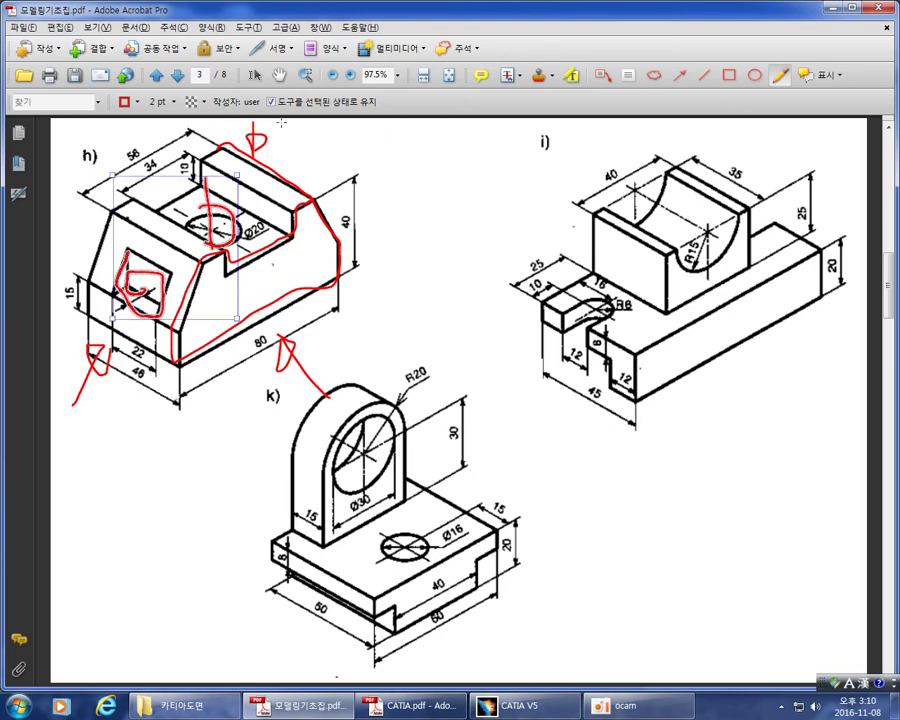
Undo all the red pencil marks on drawing h
{"action": "key", "text": "ctrl+z"}
{"action": "key", "text": "ctrl+z"}
{"action": "key", "text": "ctrl+z"}
{"action": "key", "text": "ctrl+z"}
{"action": "key", "text": "ctrl+z"}
{"action": "key", "text": "ctrl+z"}
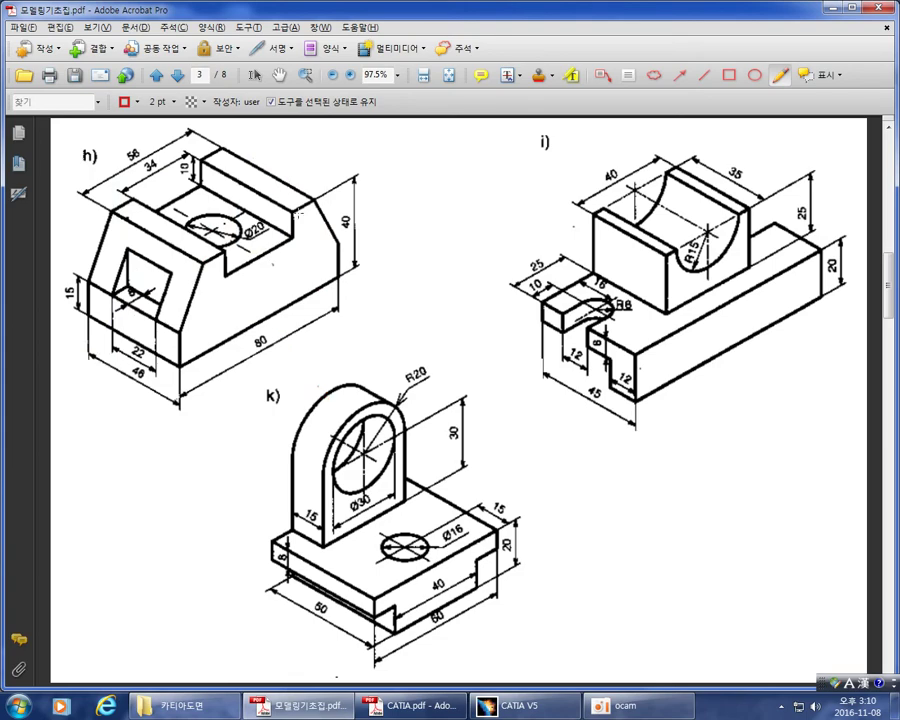
Switch to CATIA and create a new part named Simple04
{"action": "left_click", "coordinate": [515, 706]}
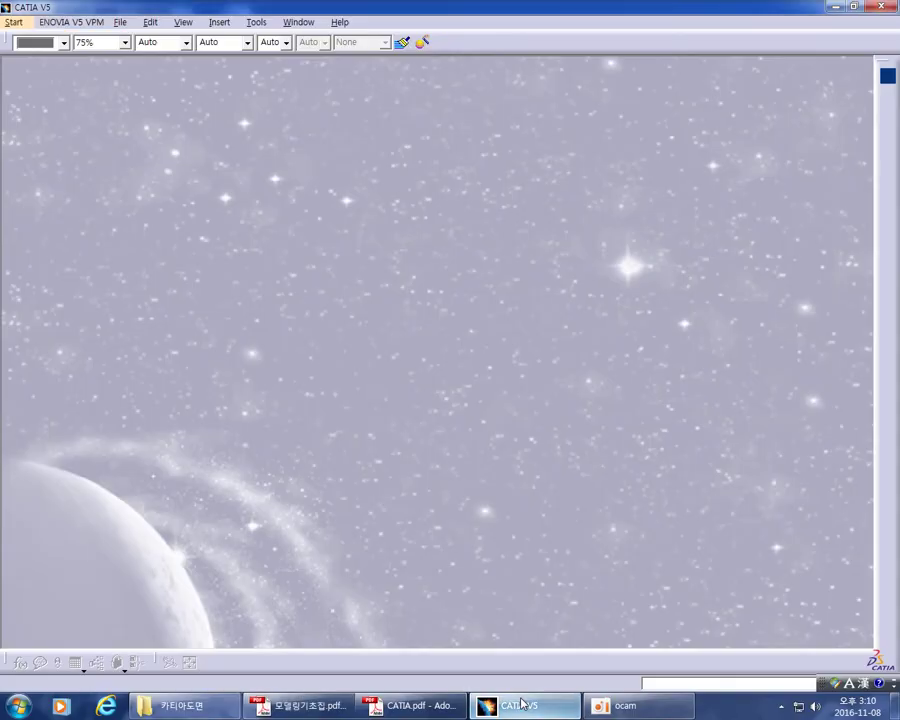
{"action": "left_click", "coordinate": [120, 22]}
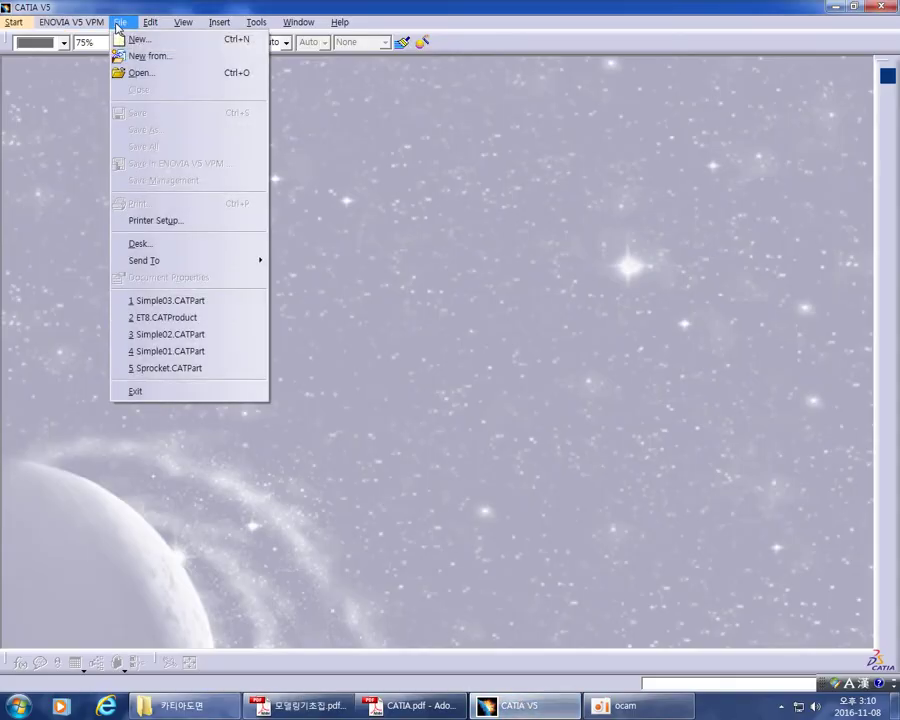
{"action": "left_click", "coordinate": [140, 40]}
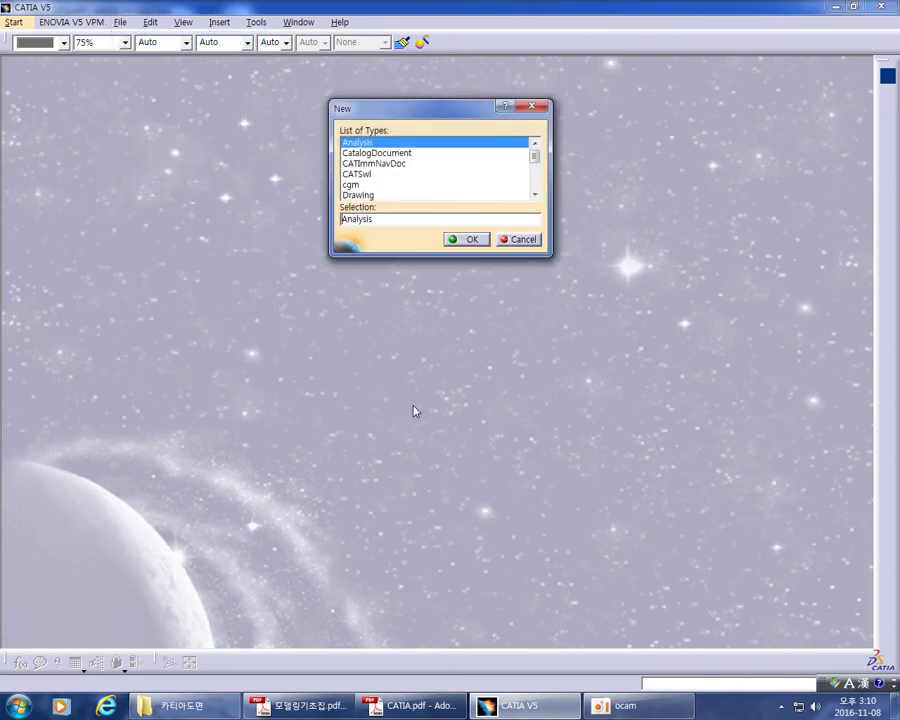
{"action": "key", "text": "p"}
{"action": "key", "text": "Return"}
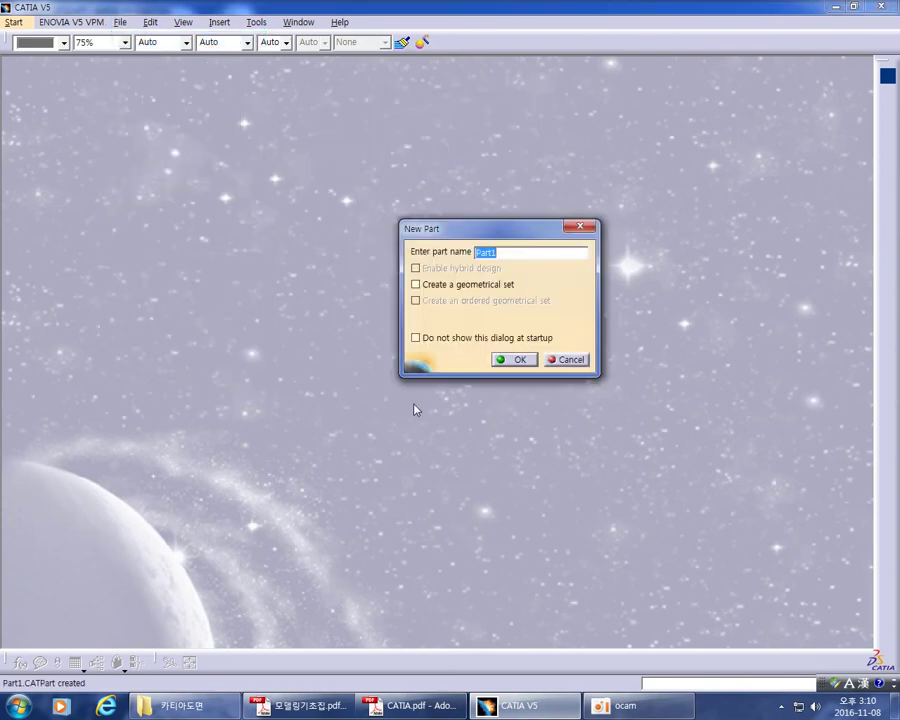
{"action": "type", "text": "Somplie"}
{"action": "key", "text": "BackSpace"}
{"action": "key", "text": "BackSpace"}
{"action": "type", "text": "i"}
{"action": "left_click", "coordinate": [509, 254]}
{"action": "type", "text": "04"}
{"action": "key", "text": "Return"}
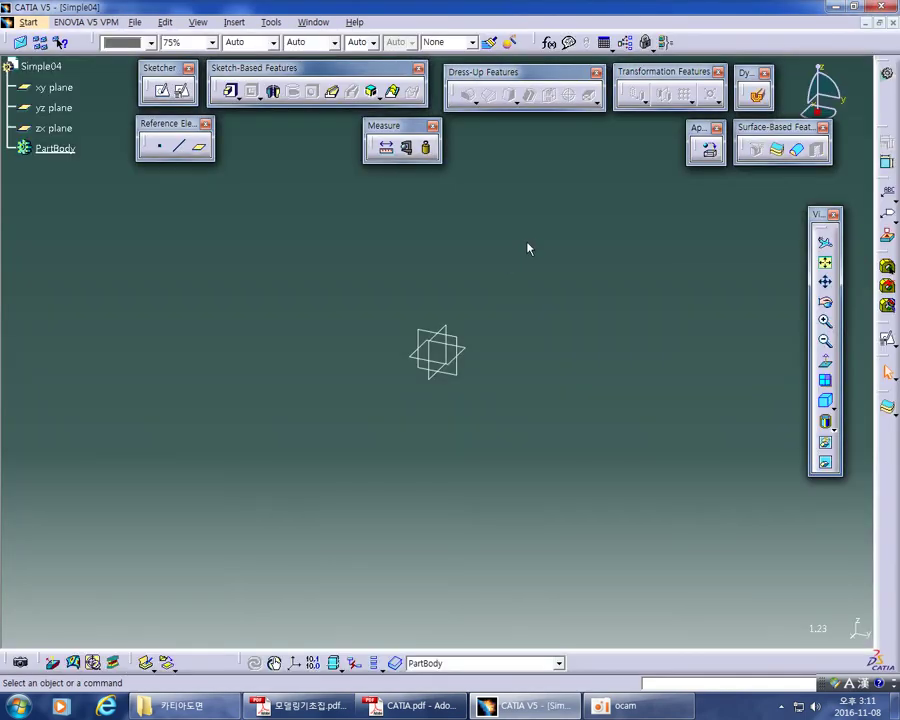
Start a positioned sketch on the yz plane with implicit origin and orientation, viewing that plane face-on
{"action": "left_click", "coordinate": [826, 383]}
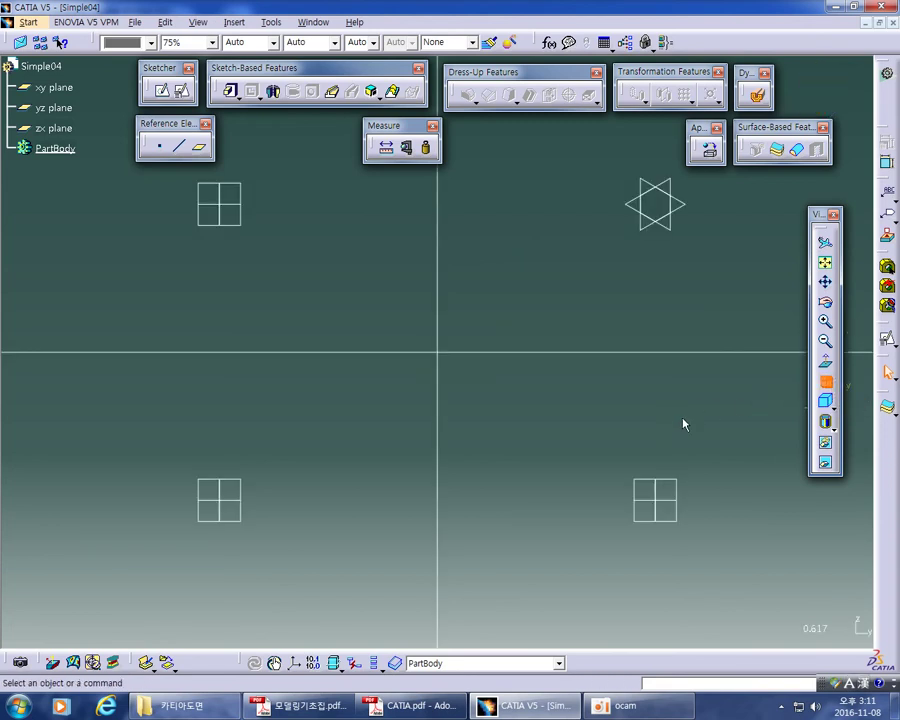
{"action": "left_click", "coordinate": [826, 381]}
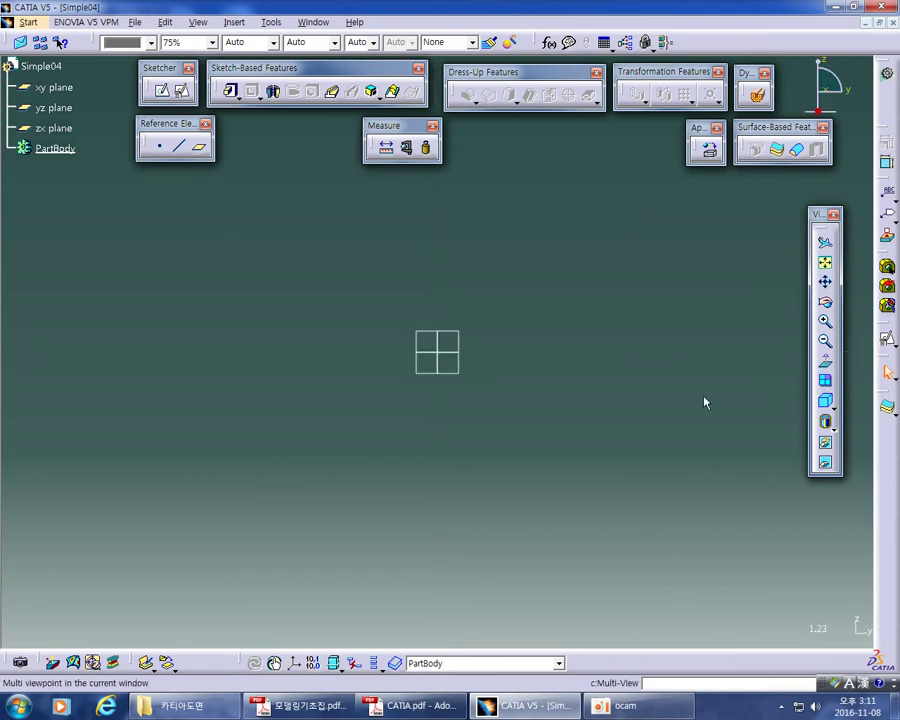
{"action": "middle_click_drag", "start_coordinate": [549, 430], "coordinate": [532, 396]}
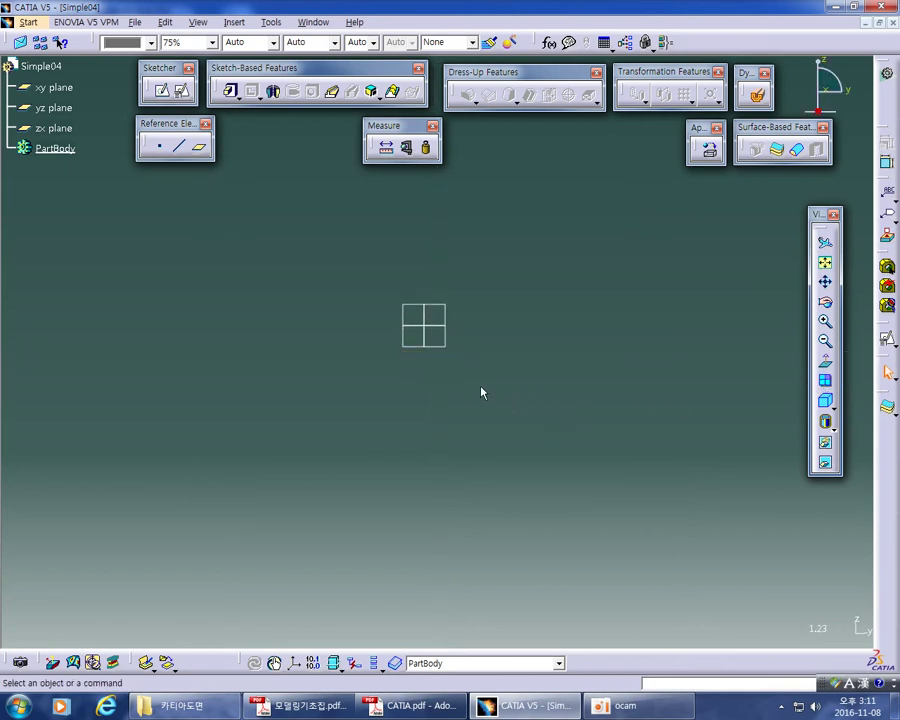
{"action": "left_click", "coordinate": [447, 346]}
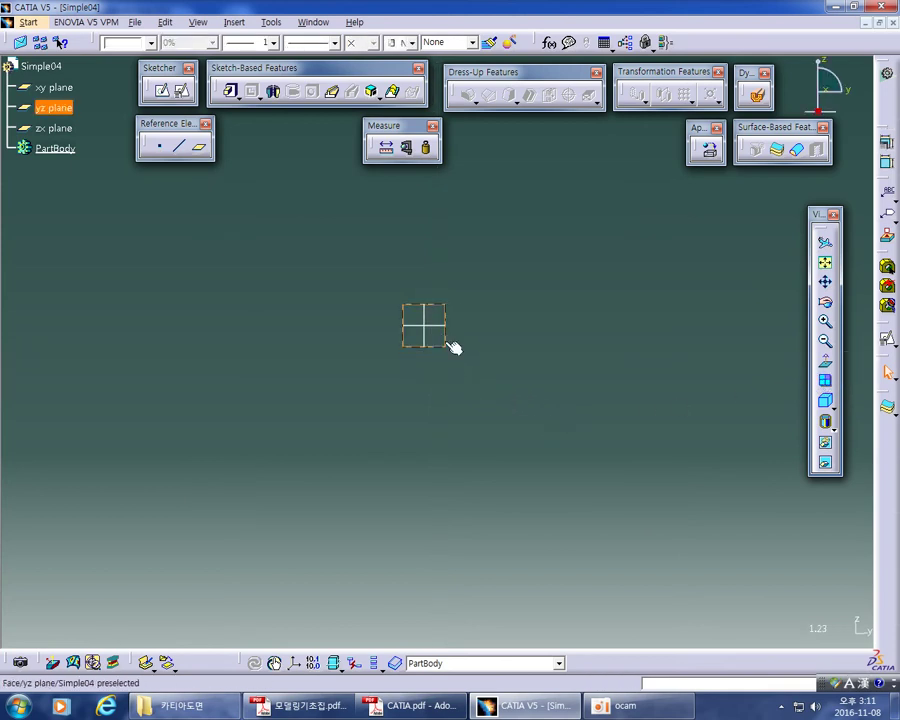
{"action": "left_click", "coordinate": [183, 92]}
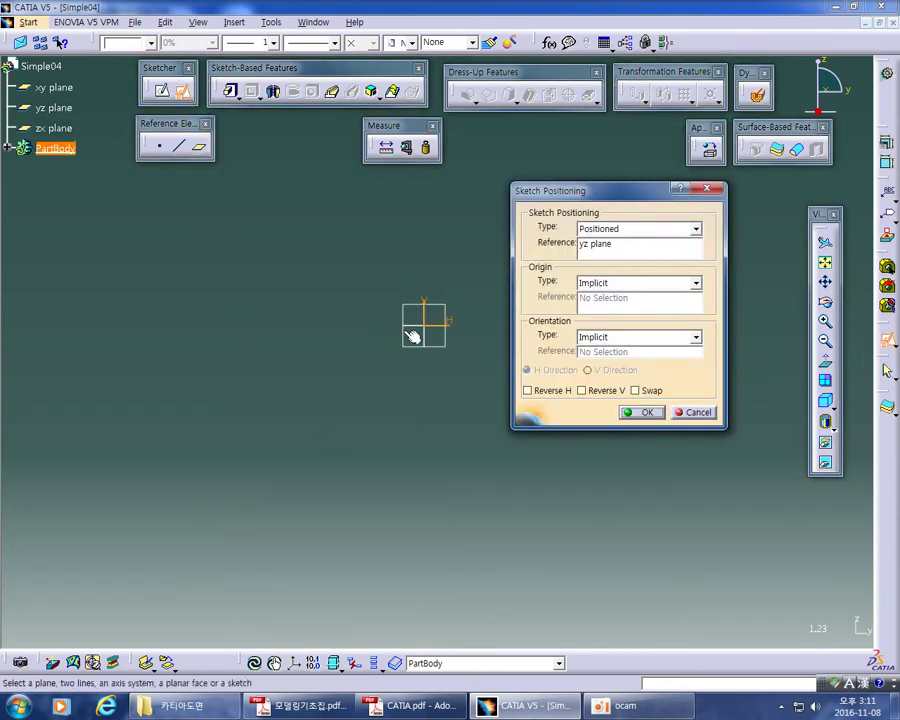
{"action": "left_click", "coordinate": [636, 413]}
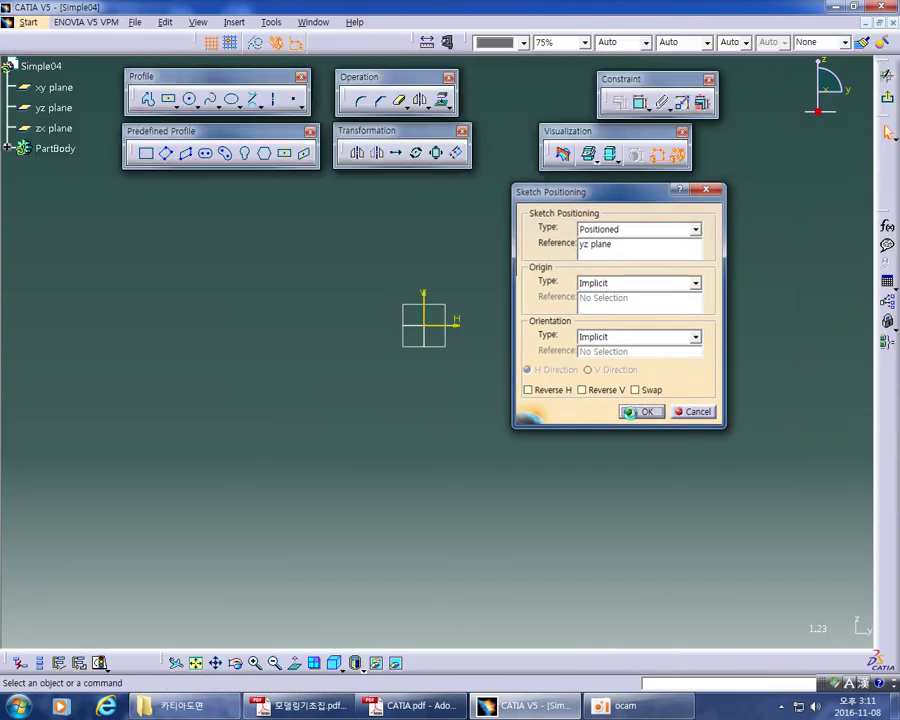
Switch to the PDF and mark the sketch axes in red as two arrows from the Ø20 hole's centre on drawing h
{"action": "key", "text": "alt+Tab"}
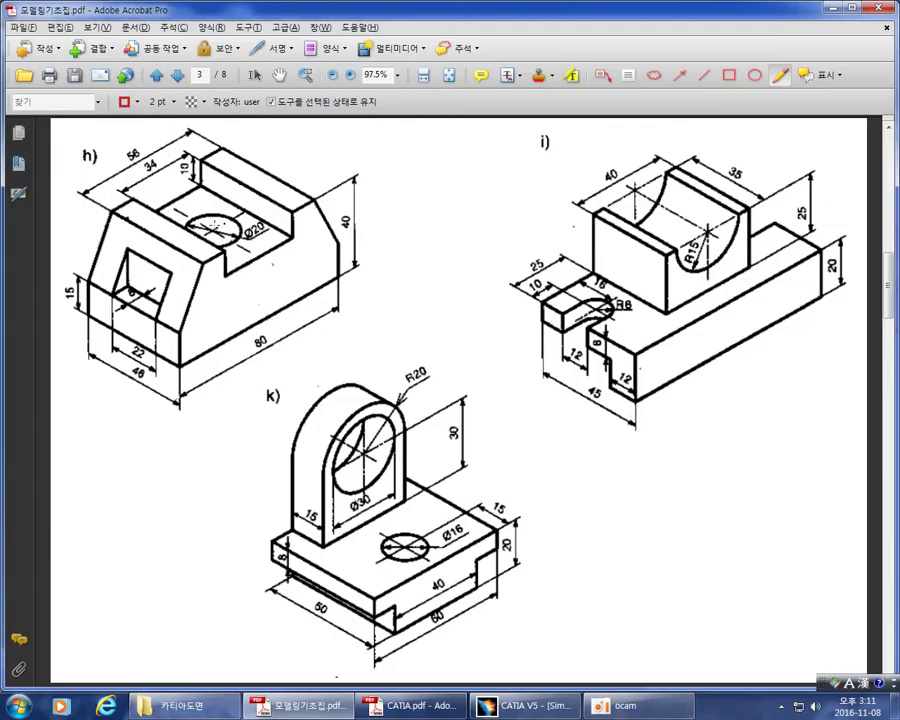
{"action": "mouse_move", "coordinate": [212, 231]}
{"action": "left_mouse_down"}
{"action": "mouse_move", "coordinate": [212, 204]}
{"action": "mouse_move", "coordinate": [230, 219]}
{"action": "mouse_move", "coordinate": [228, 230]}
{"action": "mouse_move", "coordinate": [212, 202]}
{"action": "mouse_move", "coordinate": [224, 212]}
{"action": "left_mouse_up"}
{"action": "key", "text": "Escape"}
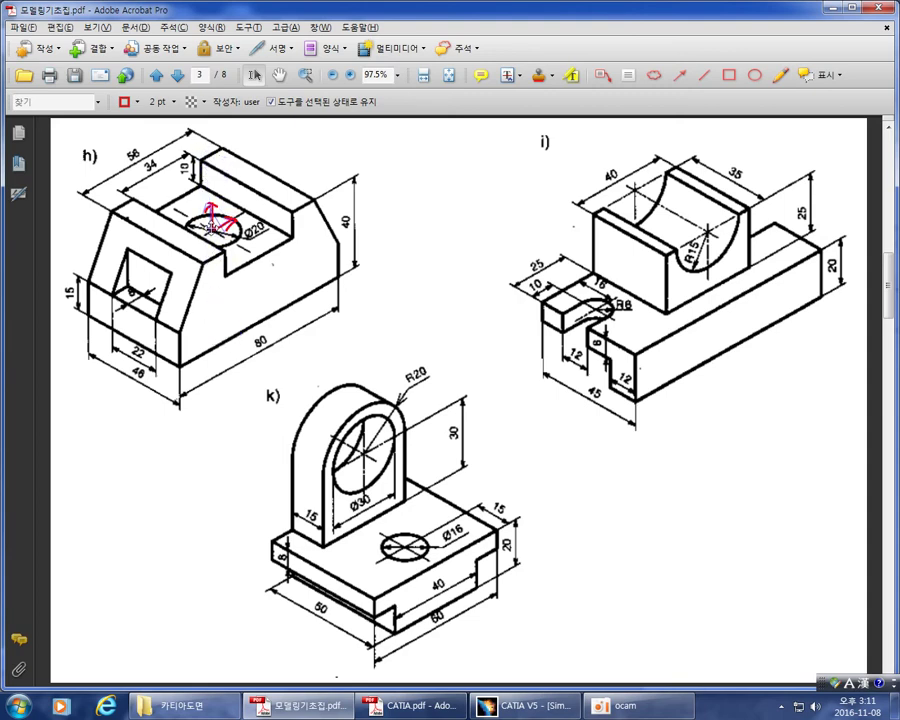
{"action": "left_click", "coordinate": [211, 226]}
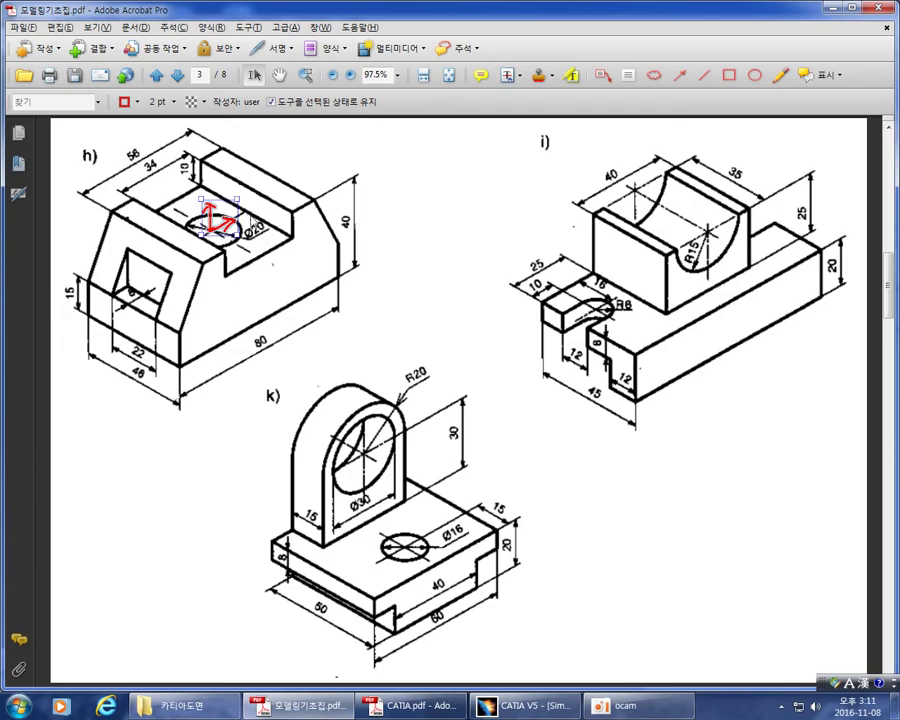
{"action": "key", "text": "alt+Tab"}
{"action": "middle_click_drag", "start_coordinate": [548, 301], "coordinate": [546, 290]}
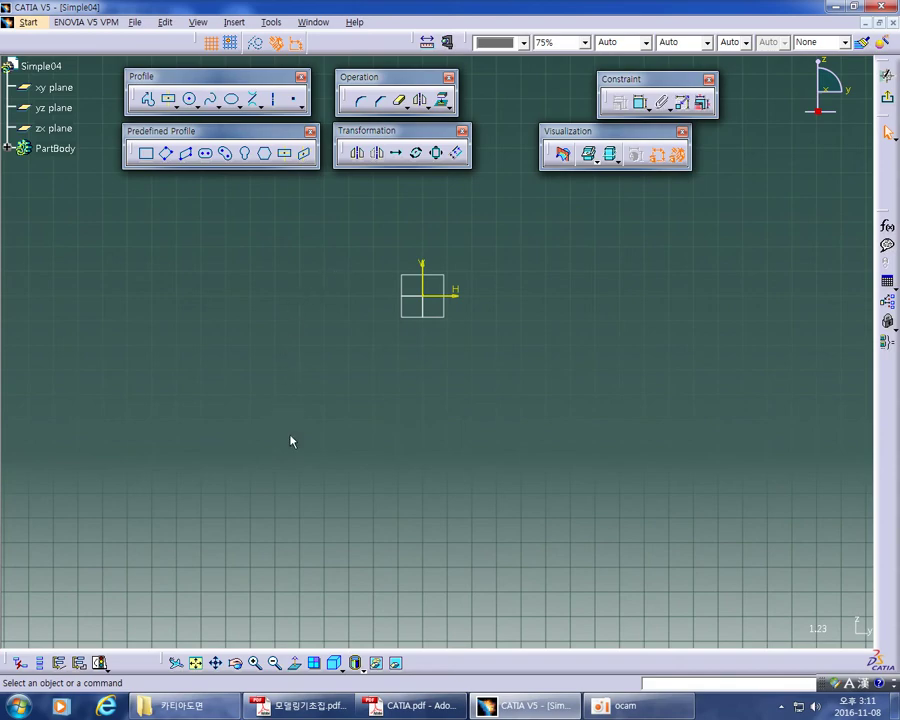
Mark the centre dividing line and both halves of the block on drawing h in red pencil, and undo those marks
{"action": "key", "text": "alt+Tab"}
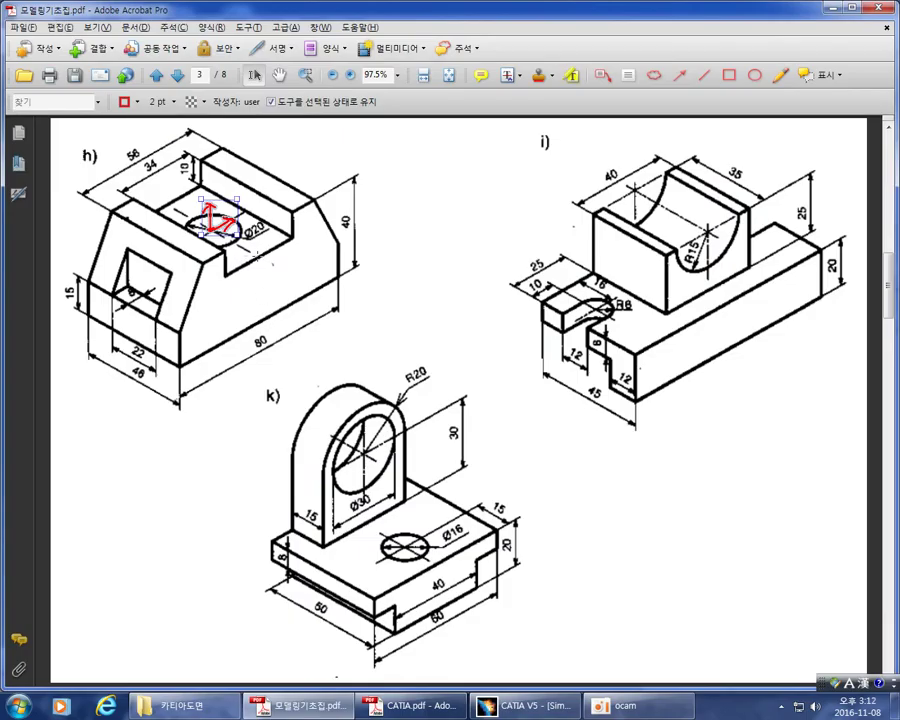
{"action": "left_click_drag", "start_coordinate": [257, 257], "coordinate": [284, 242]}
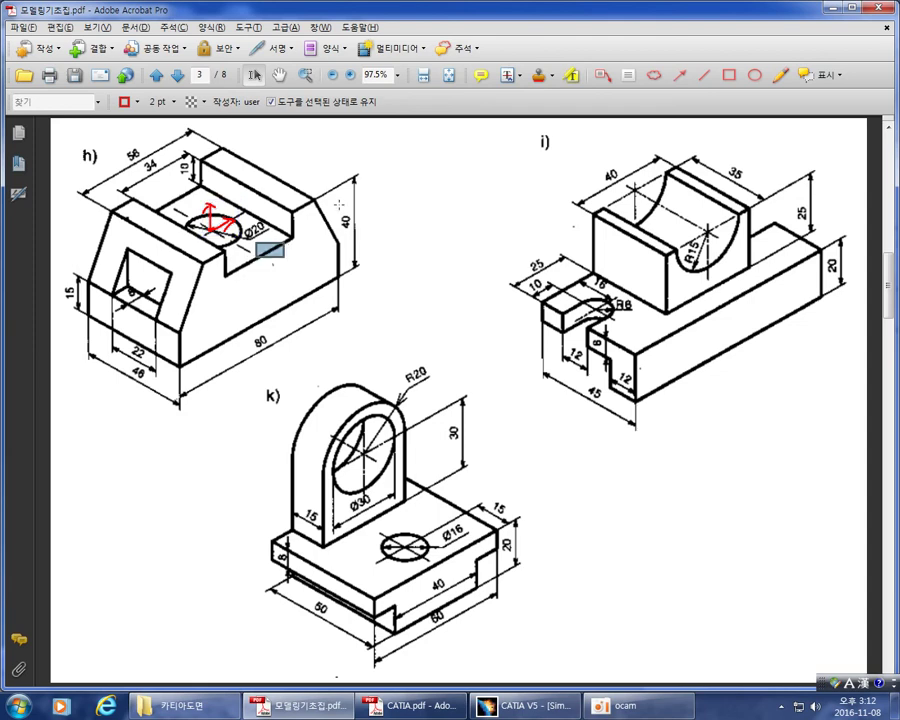
{"action": "left_click", "coordinate": [775, 80]}
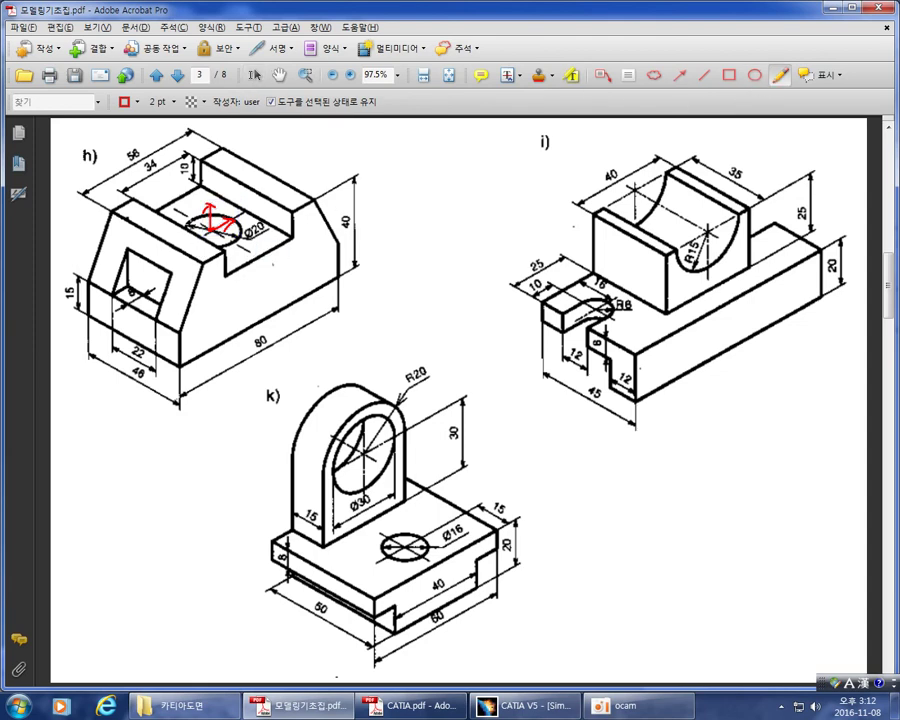
{"action": "left_click_drag", "start_coordinate": [195, 146], "coordinate": [255, 366]}
{"action": "key", "text": "ctrl+z"}
{"action": "mouse_move", "coordinate": [345, 333]}
{"action": "left_mouse_down"}
{"action": "mouse_move", "coordinate": [256, 280]}
{"action": "mouse_move", "coordinate": [176, 196]}
{"action": "mouse_move", "coordinate": [138, 172]}
{"action": "left_mouse_up"}
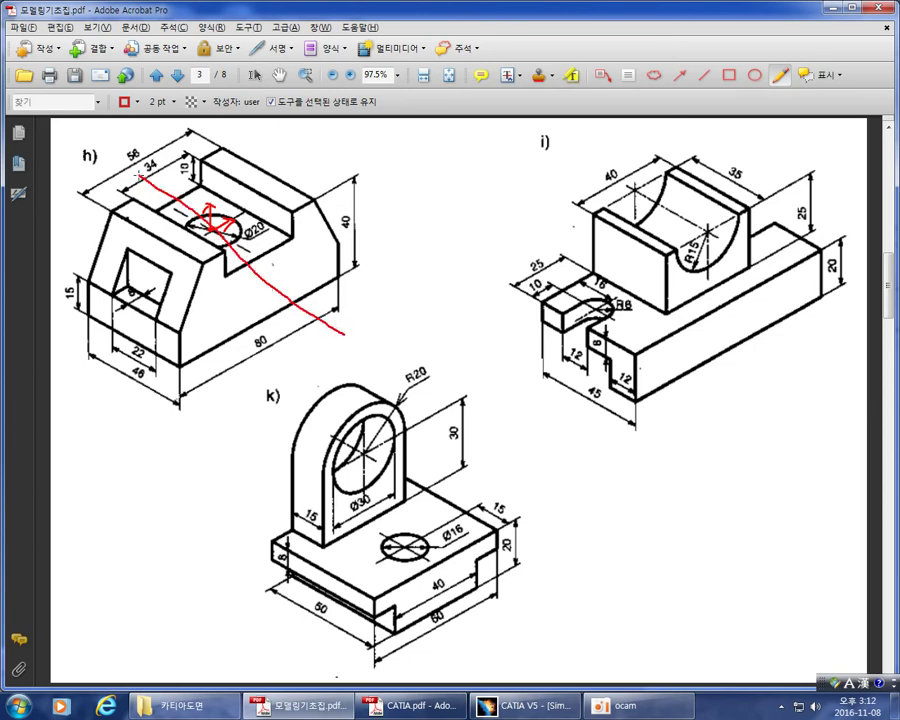
{"action": "left_click_drag", "start_coordinate": [305, 219], "coordinate": [312, 222]}
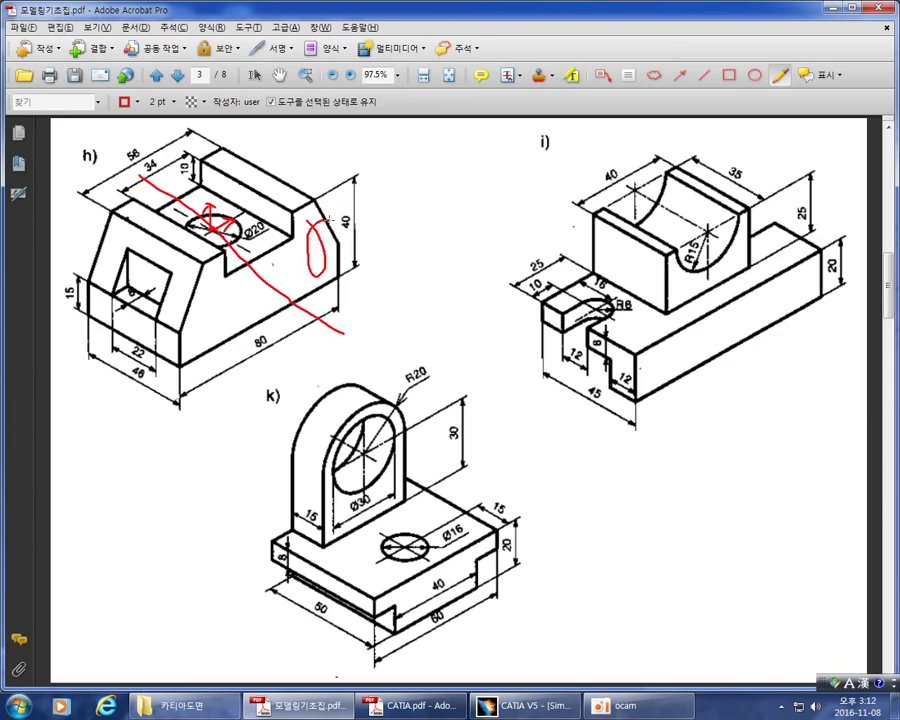
{"action": "left_click_drag", "start_coordinate": [236, 296], "coordinate": [245, 346]}
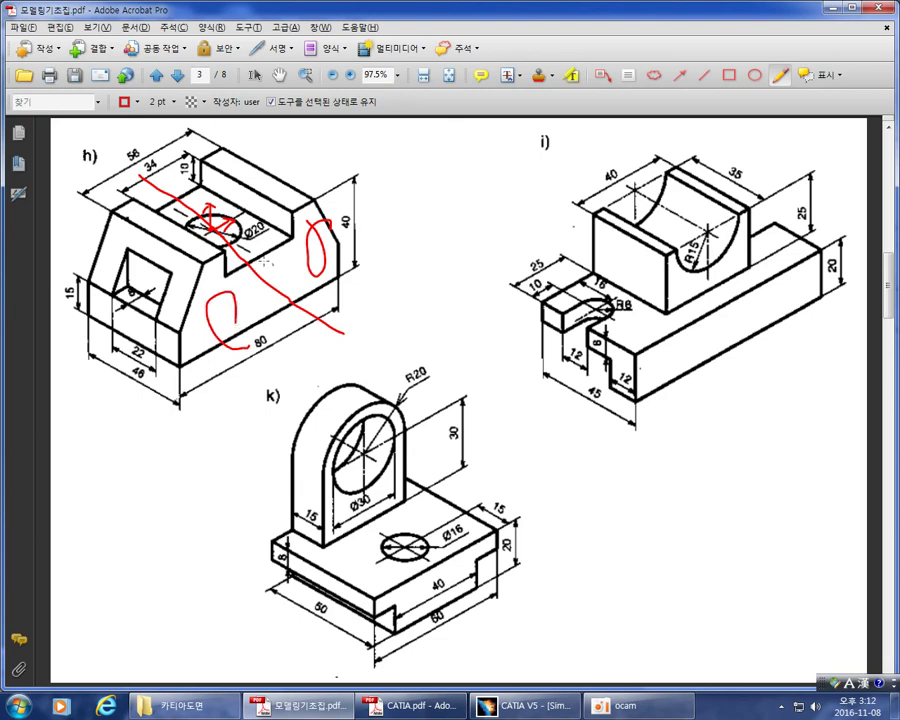
{"action": "key", "text": "ctrl+z"}
{"action": "key", "text": "ctrl+z"}
{"action": "key", "text": "ctrl+z"}
Trace half of the block's side profile on drawing h in red, from mid slot floor around to mid base
{"action": "mouse_move", "coordinate": [258, 258]}
{"action": "left_mouse_down"}
{"action": "mouse_move", "coordinate": [290, 236]}
{"action": "mouse_move", "coordinate": [292, 208]}
{"action": "left_mouse_up"}
{"action": "mouse_move", "coordinate": [253, 255]}
{"action": "left_mouse_down"}
{"action": "mouse_move", "coordinate": [256, 262]}
{"action": "mouse_move", "coordinate": [289, 230]}
{"action": "mouse_move", "coordinate": [302, 202]}
{"action": "mouse_move", "coordinate": [343, 245]}
{"action": "mouse_move", "coordinate": [330, 280]}
{"action": "mouse_move", "coordinate": [260, 306]}
{"action": "left_mouse_up"}
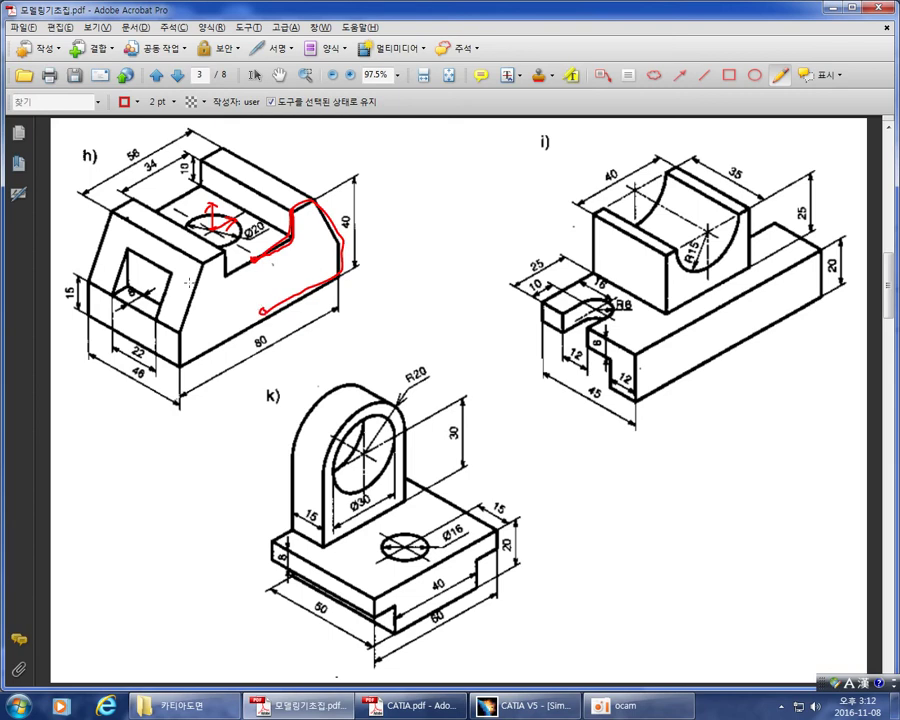
Switch to CATIA and start a Profile at the sketch origin
{"action": "key", "text": "alt+Tab"}
{"action": "mouse_move", "coordinate": [505, 398]}
{"action": "middle_mouse_down"}
{"action": "mouse_move", "coordinate": [468, 404]}
{"action": "mouse_move", "coordinate": [472, 350]}
{"action": "middle_mouse_up"}
{"action": "middle_click_drag", "start_coordinate": [389, 366], "coordinate": [409, 412]}
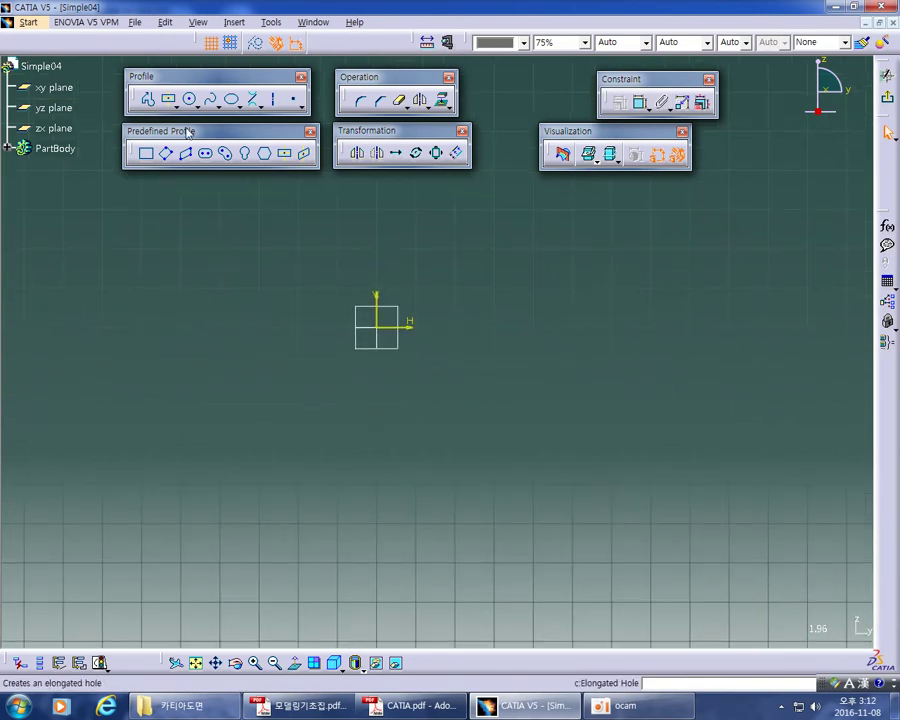
{"action": "left_click", "coordinate": [148, 99]}
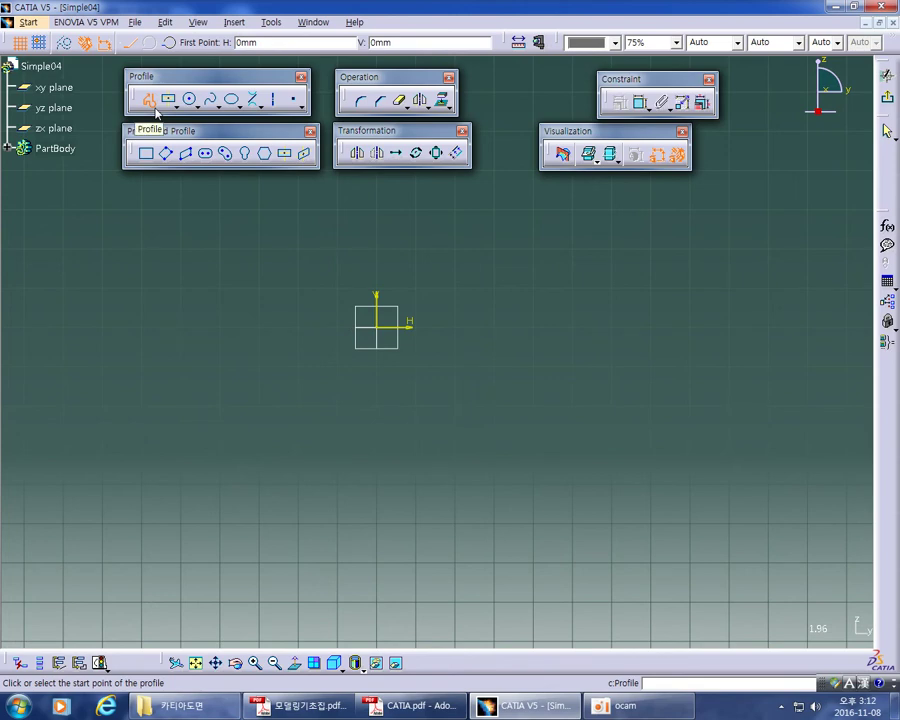
{"action": "key", "text": "alt+Tab"}
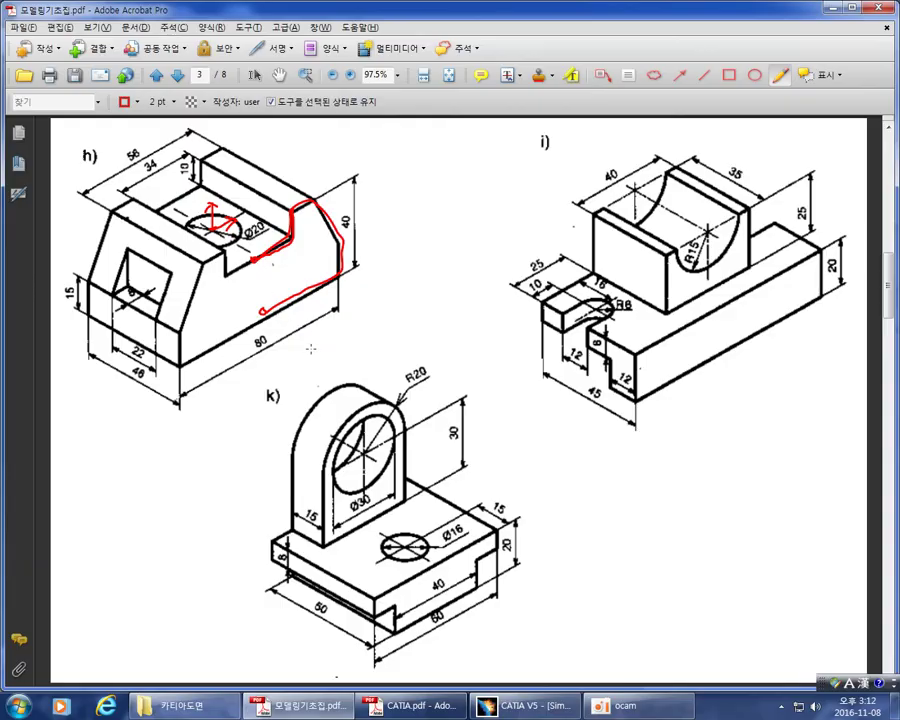
{"action": "key", "text": "alt+Tab"}
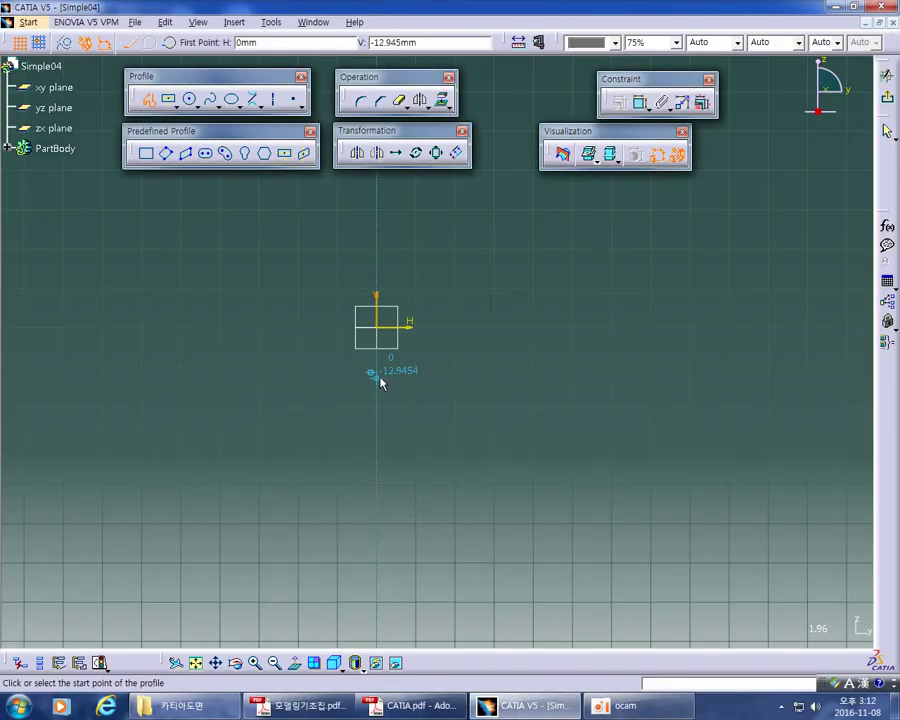
{"action": "left_click", "coordinate": [376, 321]}
{"action": "scroll", "coordinate": [430, 400], "scroll_direction": "up", "scroll_amount": 2}
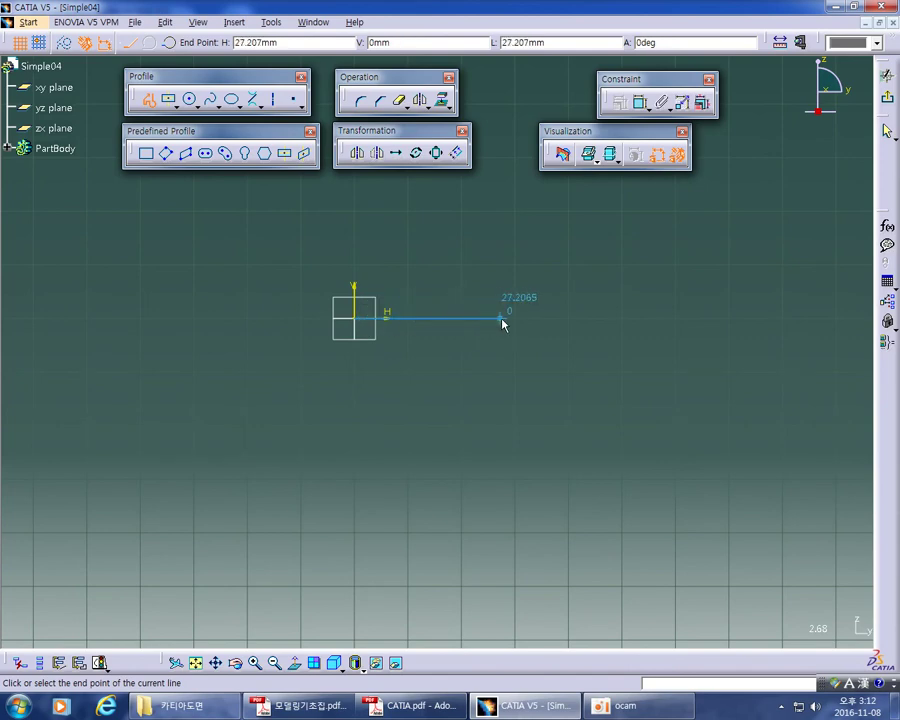
Undo the half-profile trace in the PDF, and mark half of the slot's floor edge and the 34 dimension on drawing h
{"action": "key", "text": "alt+Tab"}
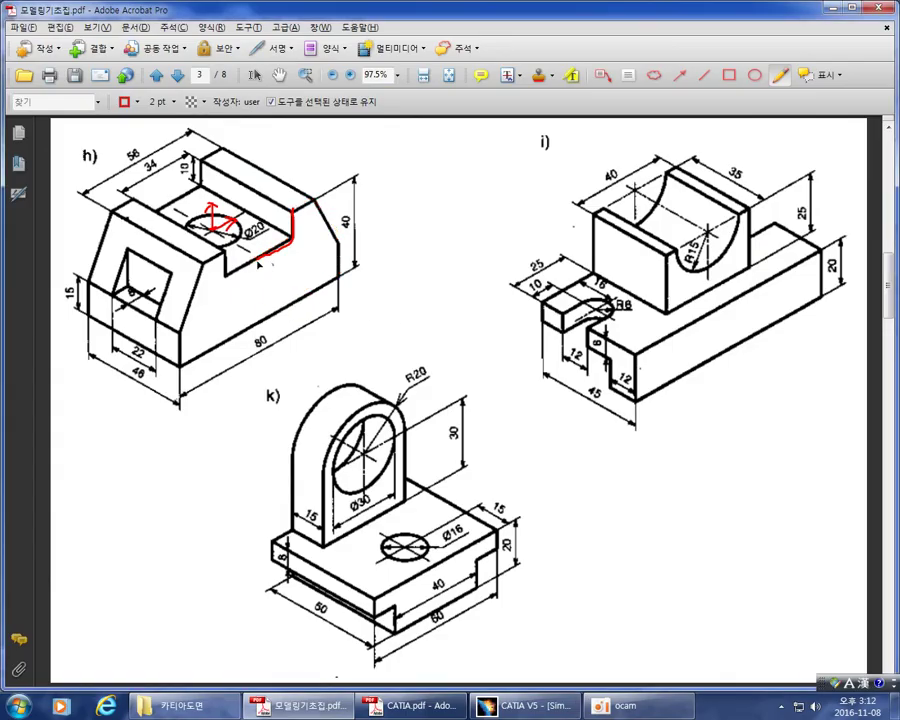
{"action": "key", "text": "ctrl+z"}
{"action": "left_click_drag", "start_coordinate": [257, 258], "coordinate": [293, 240]}
{"action": "mouse_move", "coordinate": [144, 180]}
{"action": "left_mouse_down"}
{"action": "mouse_move", "coordinate": [138, 168]}
{"action": "mouse_move", "coordinate": [158, 155]}
{"action": "mouse_move", "coordinate": [155, 176]}
{"action": "left_mouse_up"}
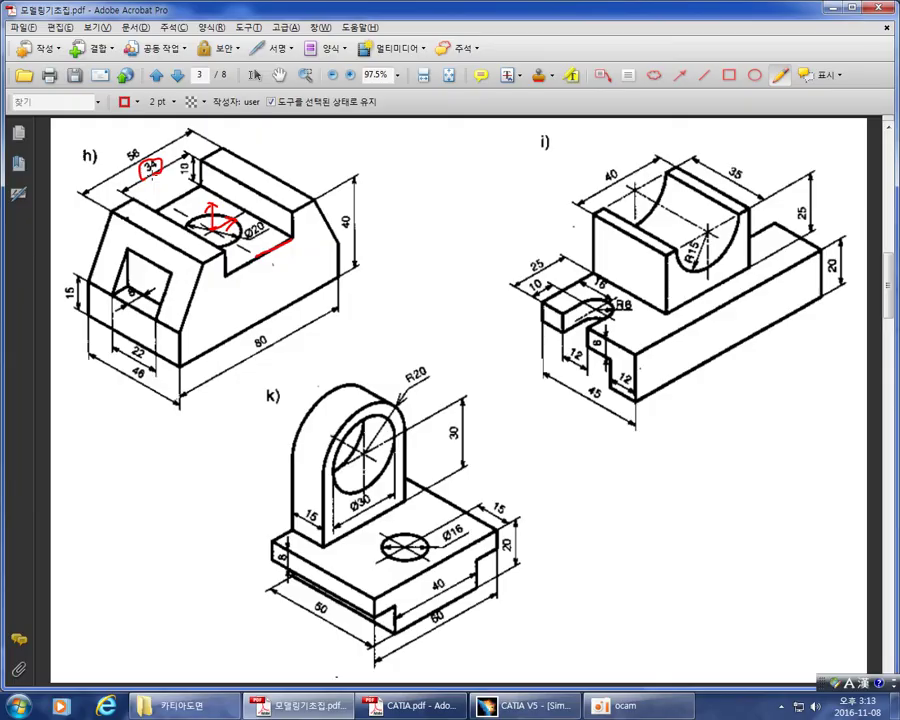
Draw the profile's first segment in CATIA horizontally from the origin, about 17.6 mm along the positive H axis
{"action": "key", "text": "alt+Tab"}
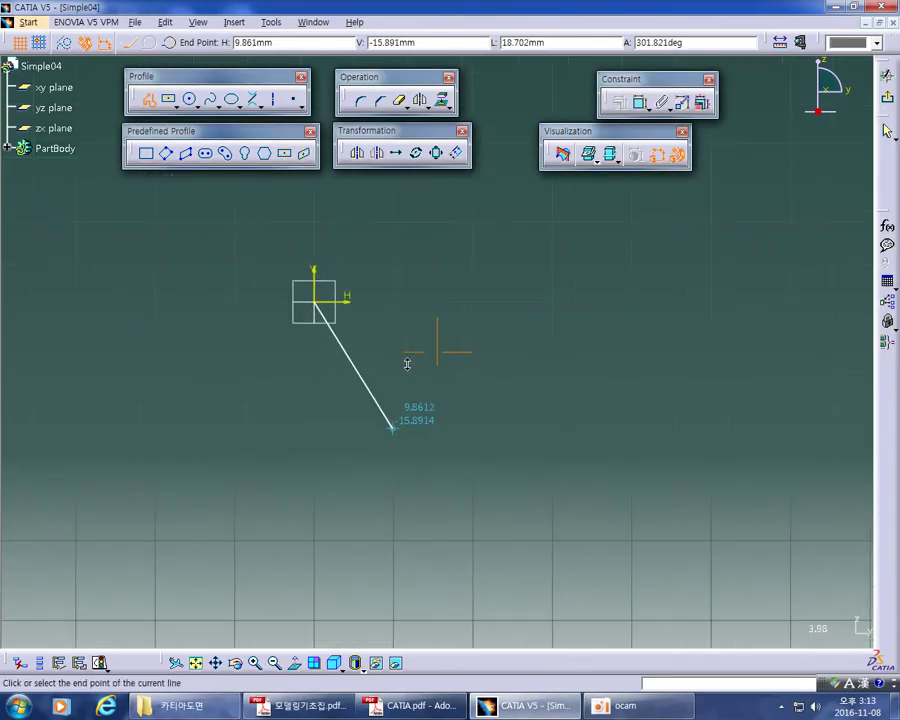
{"action": "left_click", "coordinate": [455, 307]}
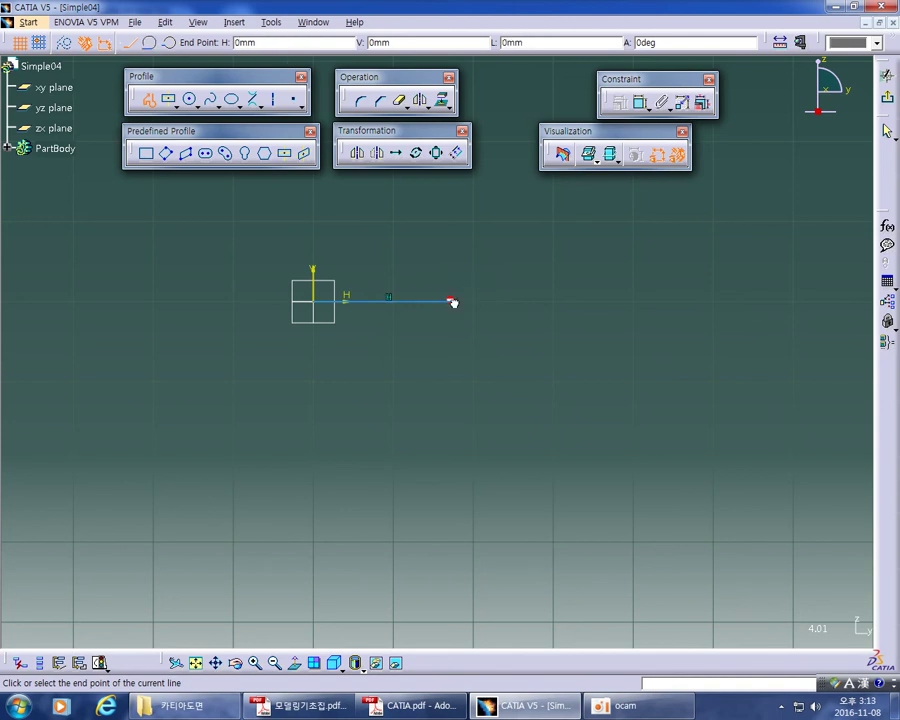
{"action": "middle_click_drag", "start_coordinate": [455, 307], "coordinate": [455, 372]}
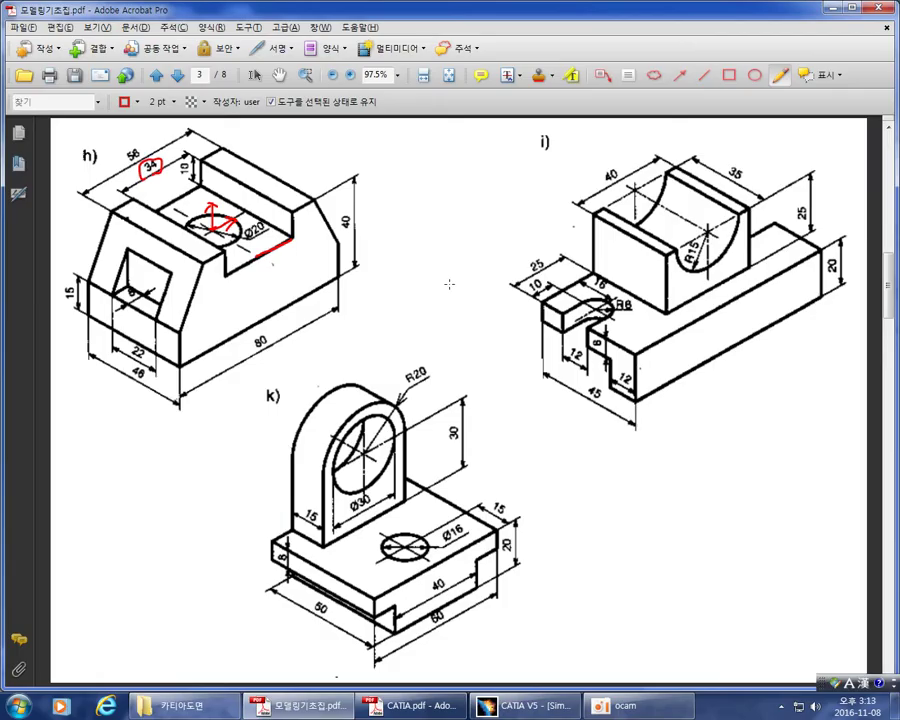
Mark the slot wall and the 40 and 10 dimensions on drawing h, and draw the wall in CATIA as a vertical segment about 10.2 mm high
{"action": "key", "text": "alt+Tab"}
{"action": "left_click_drag", "start_coordinate": [292, 212], "coordinate": [293, 239]}
{"action": "mouse_move", "coordinate": [351, 234]}
{"action": "left_mouse_down"}
{"action": "mouse_move", "coordinate": [343, 239]}
{"action": "mouse_move", "coordinate": [334, 222]}
{"action": "mouse_move", "coordinate": [348, 211]}
{"action": "mouse_move", "coordinate": [358, 230]}
{"action": "mouse_move", "coordinate": [350, 238]}
{"action": "left_mouse_up"}
{"action": "left_click_drag", "start_coordinate": [289, 210], "coordinate": [284, 238]}
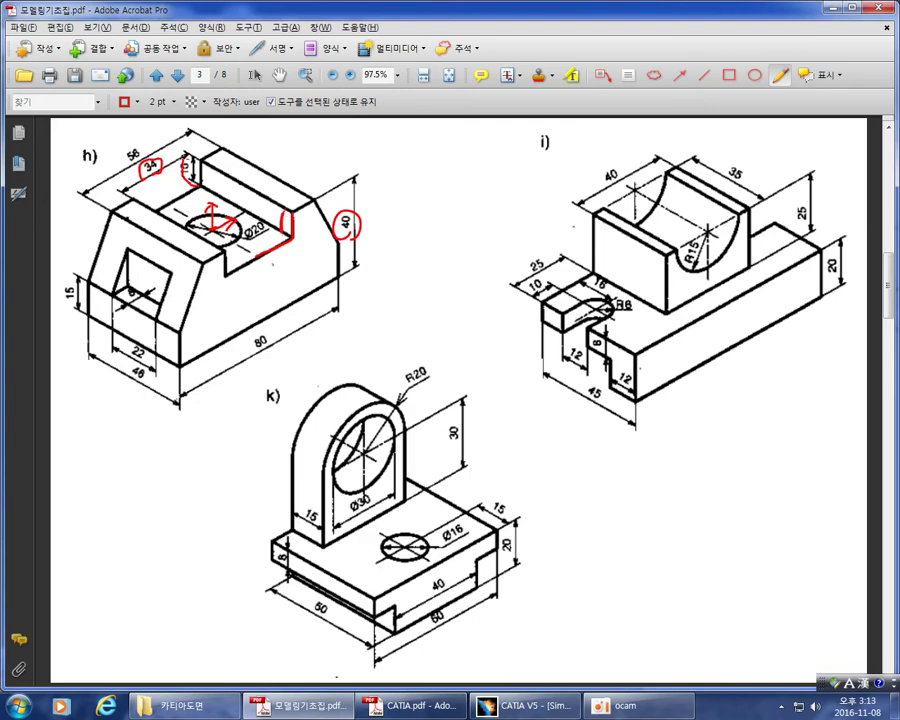
{"action": "key", "text": "alt+Tab"}
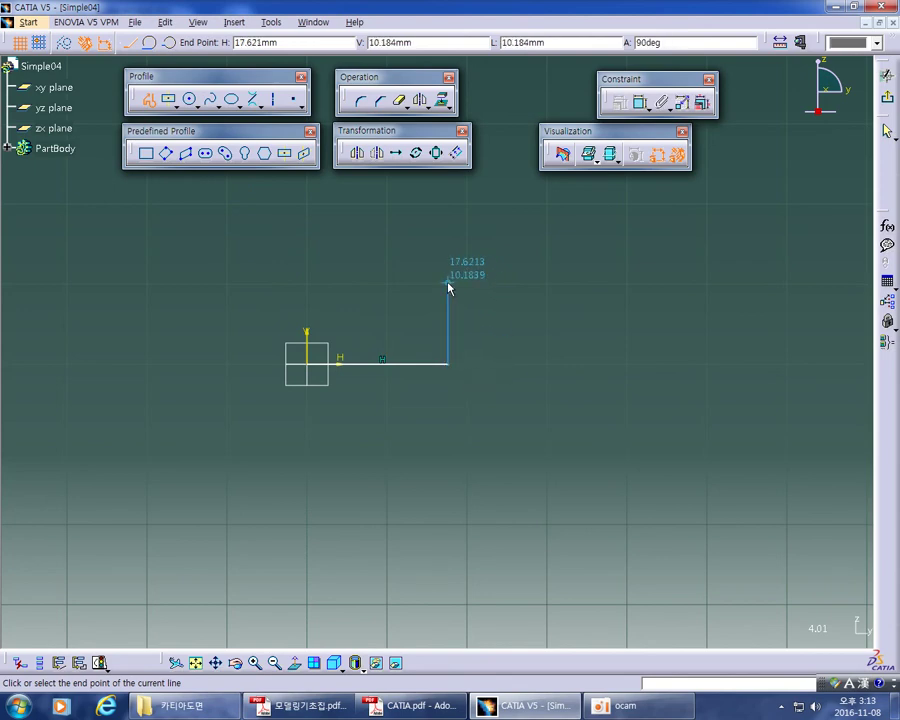
{"action": "left_click", "coordinate": [448, 284]}
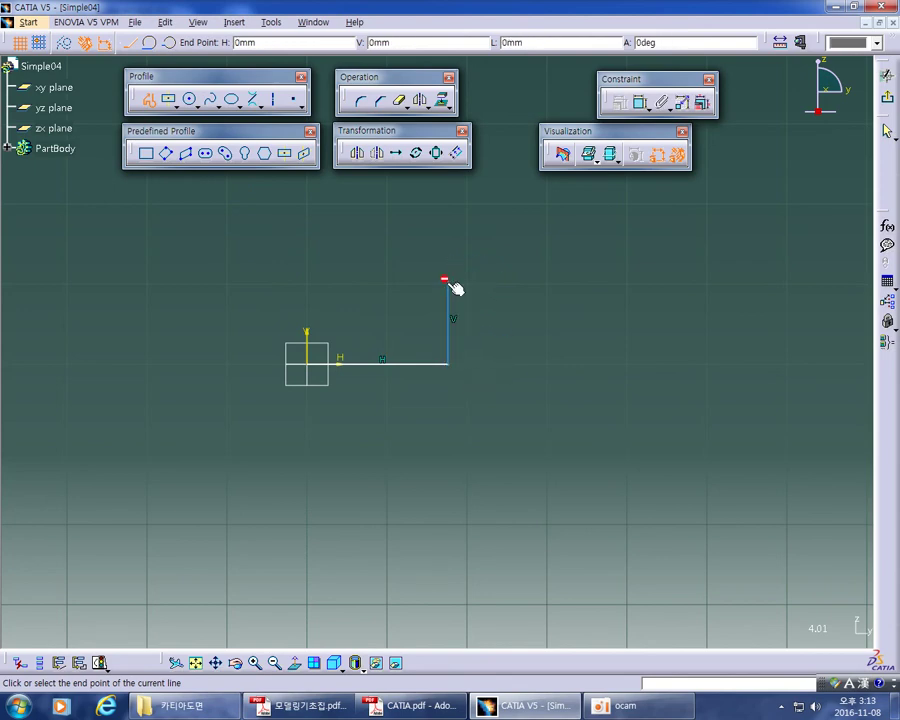
Undo the slot-depth marks on drawing h in the PDF and trace the block's top edge to its outer corner in red
{"action": "key", "text": "alt+Tab"}
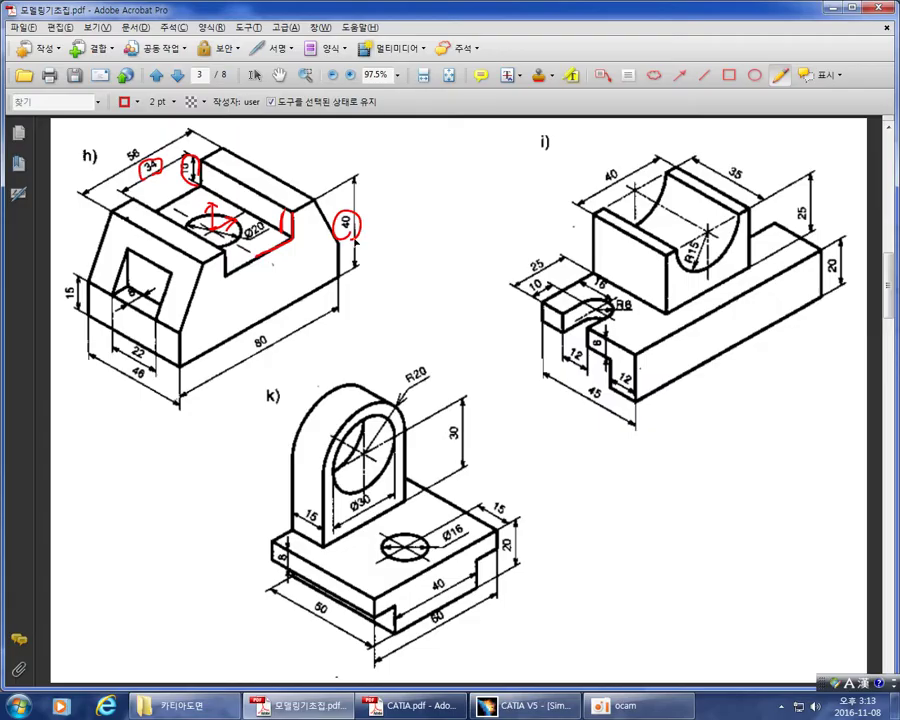
{"action": "key", "text": "ctrl+z"}
{"action": "key", "text": "ctrl+z"}
{"action": "left_click_drag", "start_coordinate": [277, 216], "coordinate": [316, 200]}
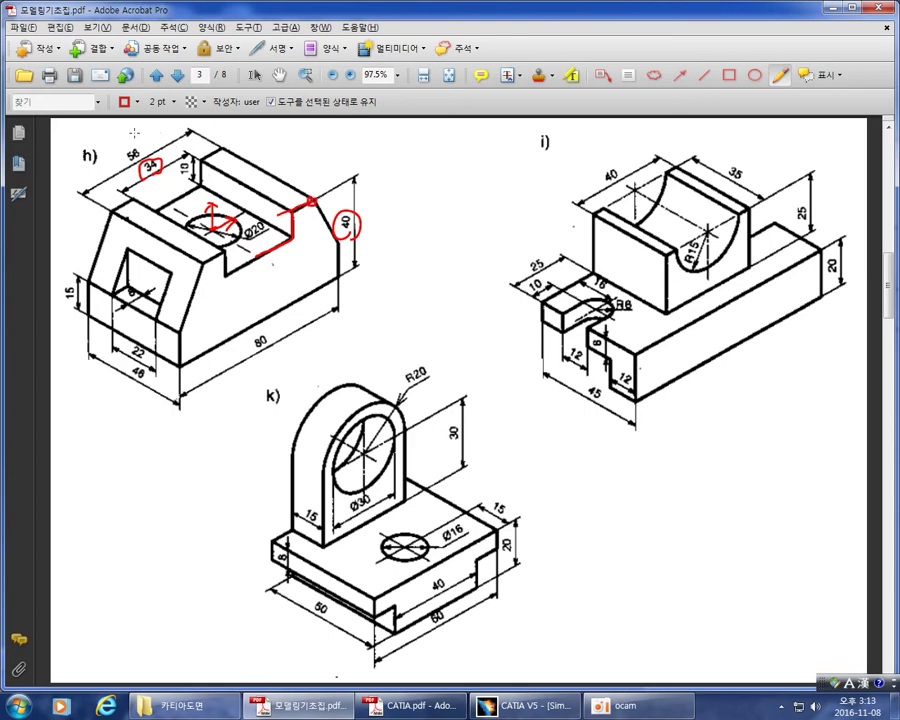
{"action": "scroll", "coordinate": [118, 135], "scroll_direction": "up", "scroll_amount": 2, "text": "ctrl"}
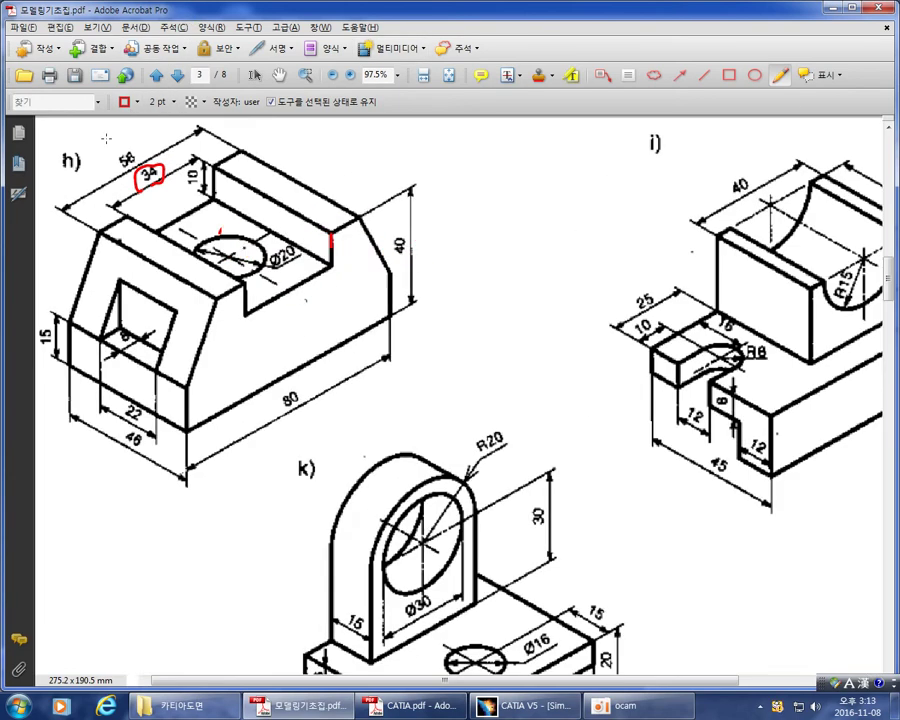
{"action": "scroll", "coordinate": [112, 145], "scroll_direction": "up", "scroll_amount": 2, "text": "ctrl"}
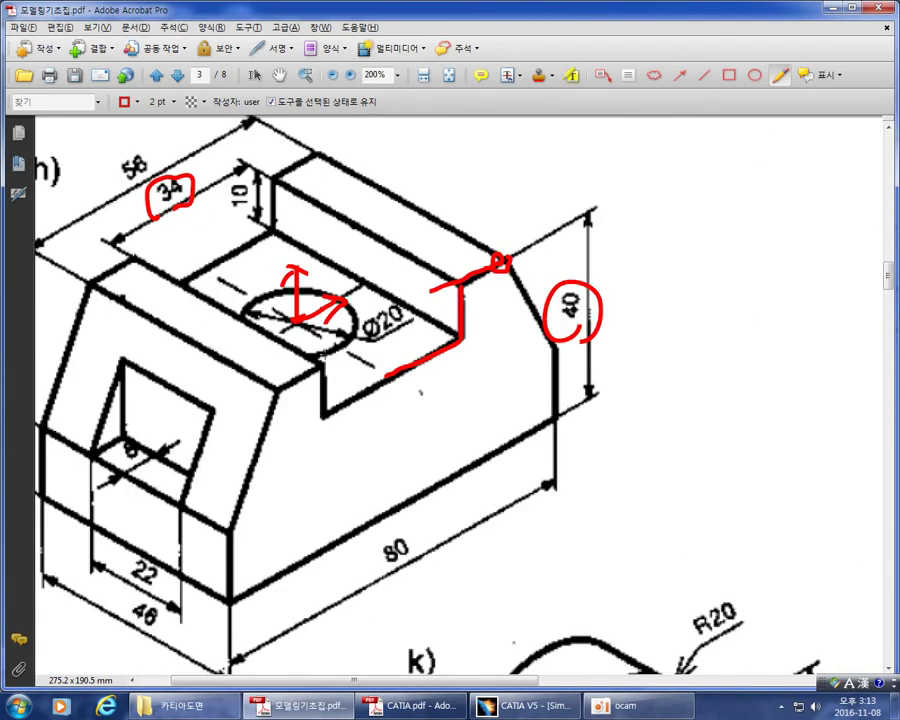
{"action": "left_click_drag", "start_coordinate": [374, 557], "coordinate": [404, 565]}
{"action": "key", "text": "ctrl+z"}
Continue the profile in CATIA with a horizontal top-edge segment about 11.3 mm long, heading outward from the slot wall
{"action": "key", "text": "alt+Tab"}
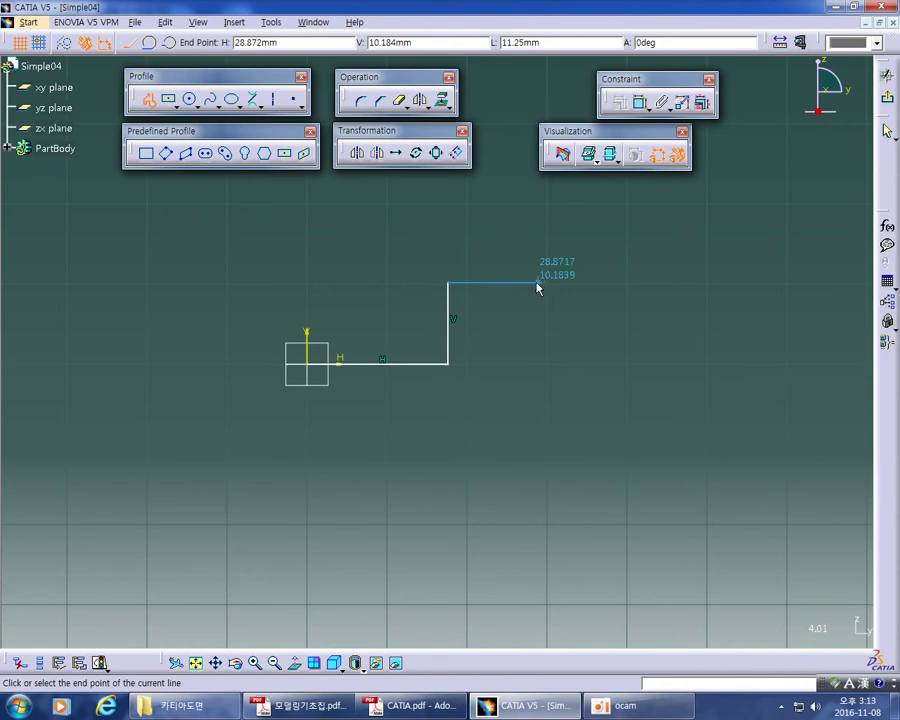
{"action": "key", "text": "alt+Tab"}
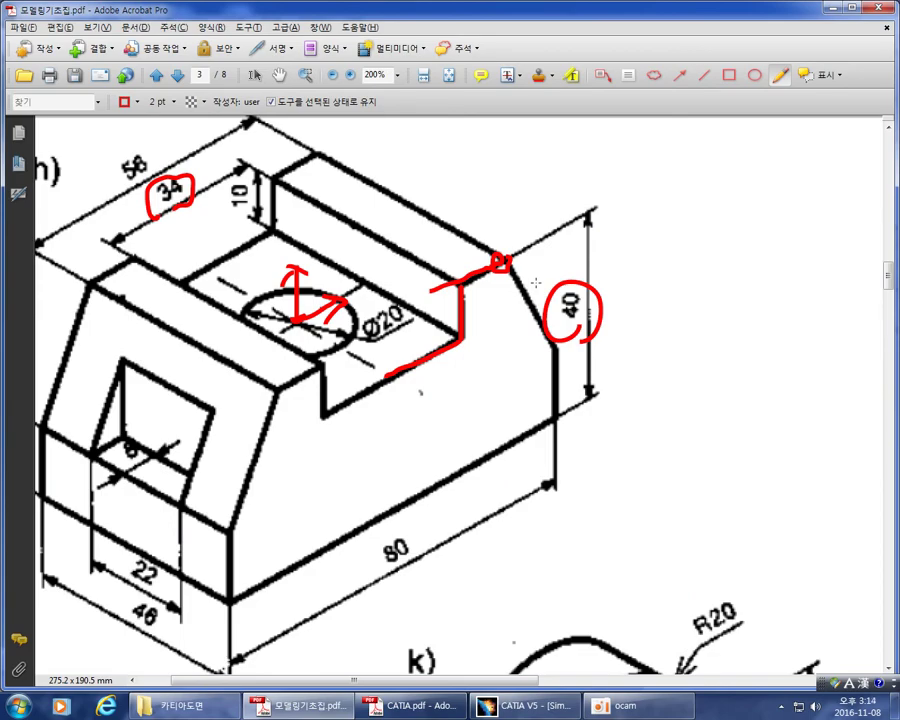
{"action": "key", "text": "alt+Tab"}
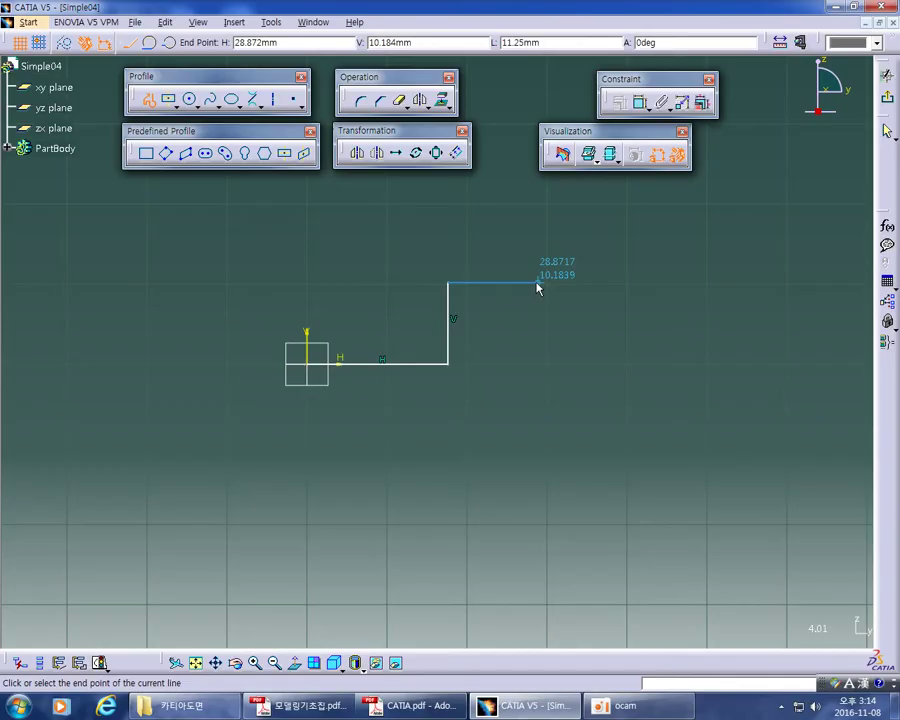
{"action": "left_click", "coordinate": [537, 285]}
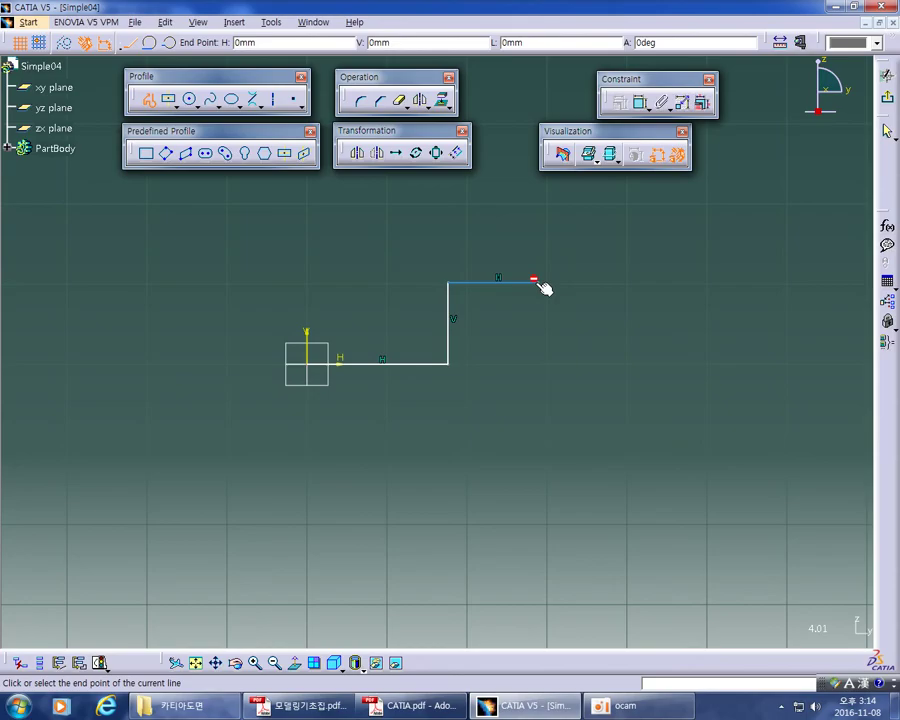
Check the sloped edge on drawing h, and add it to the CATIA profile as an outward-sloping downward segment about 16.9 mm long
{"action": "key", "text": "alt+Tab"}
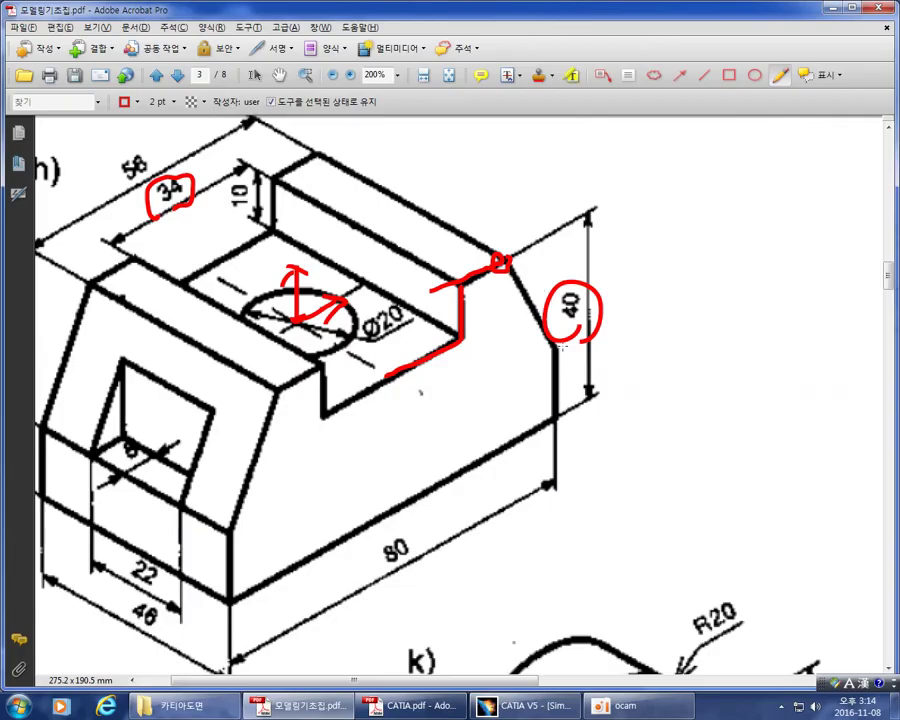
{"action": "key", "text": "alt+Tab"}
{"action": "mouse_move", "coordinate": [579, 364]}
{"action": "middle_mouse_down"}
{"action": "mouse_move", "coordinate": [531, 281]}
{"action": "mouse_move", "coordinate": [538, 307]}
{"action": "middle_mouse_up"}
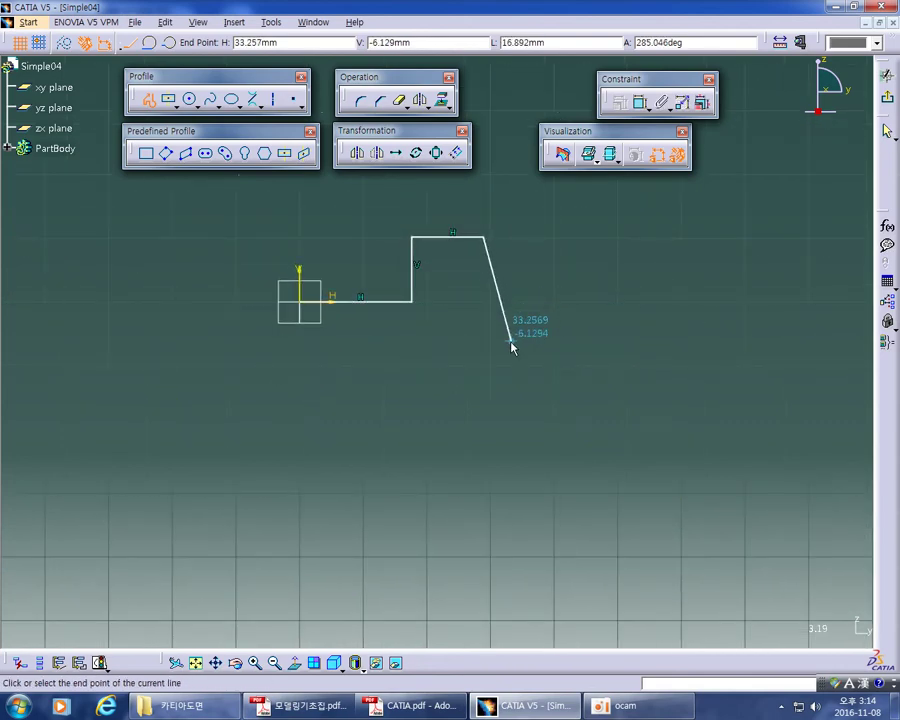
{"action": "left_click", "coordinate": [511, 344]}
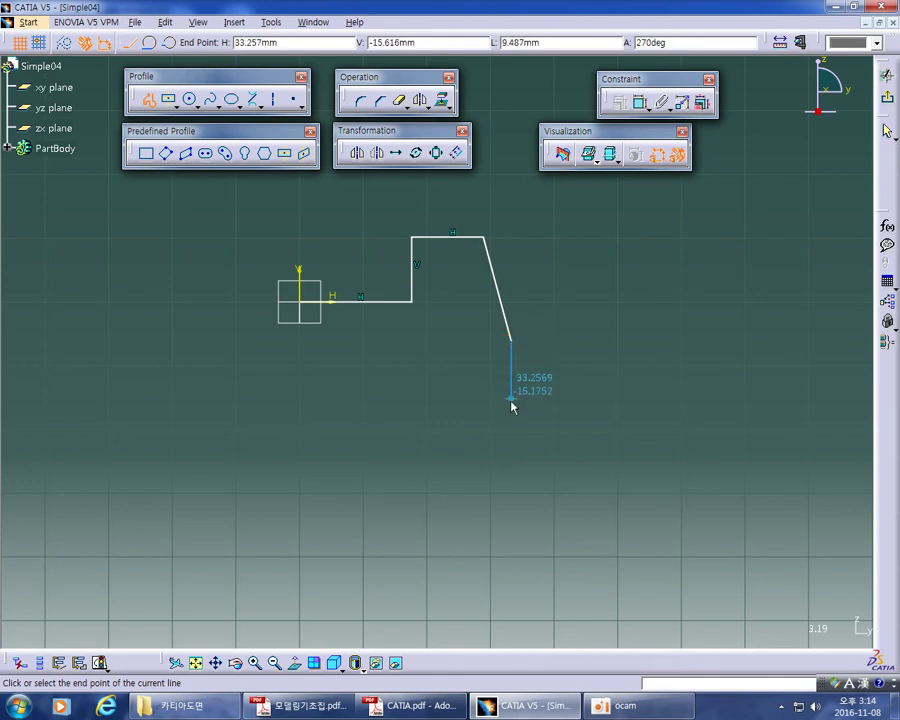
Finish the half profile with a vertical outer edge about 22 mm long and a horizontal bottom edge about 33.3 mm long ending on the vertical axis
{"action": "left_click", "coordinate": [512, 482]}
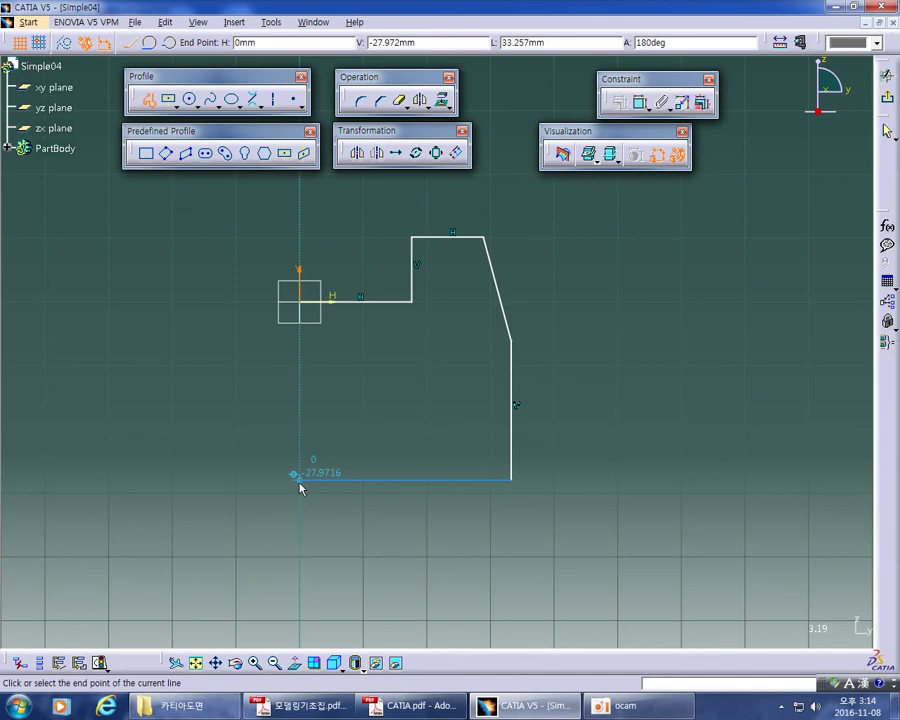
{"action": "left_click", "coordinate": [299, 484]}
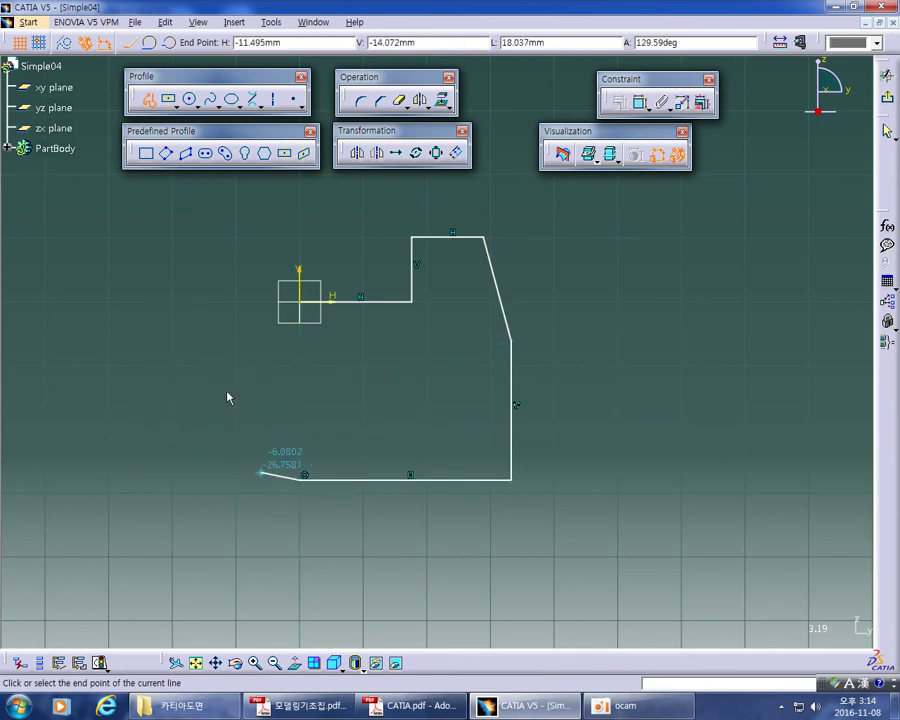
{"action": "key", "text": "ctrl+z"}
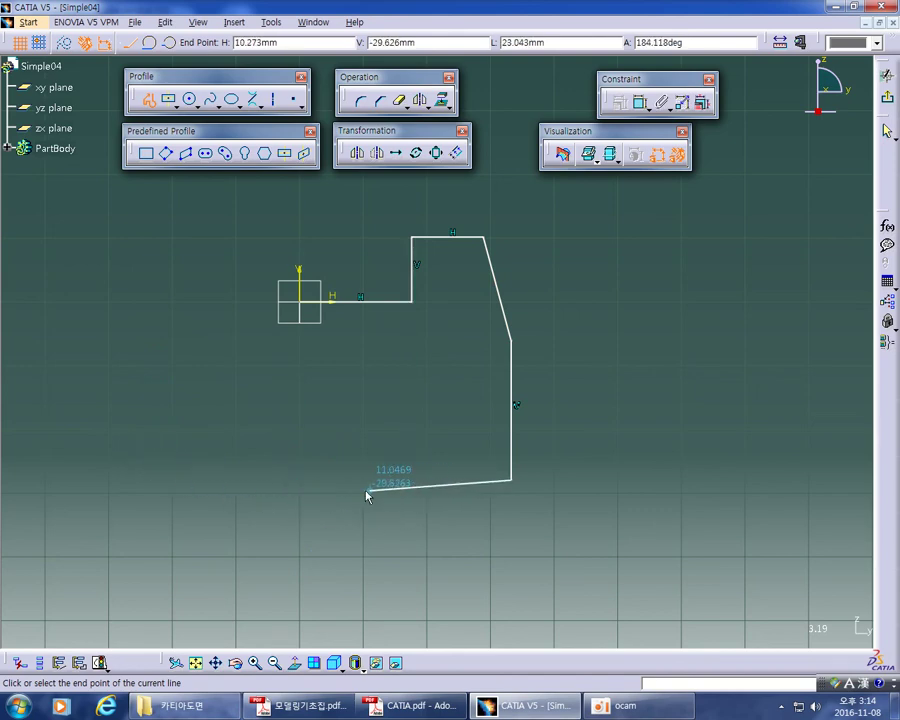
{"action": "double_click", "coordinate": [300, 482]}
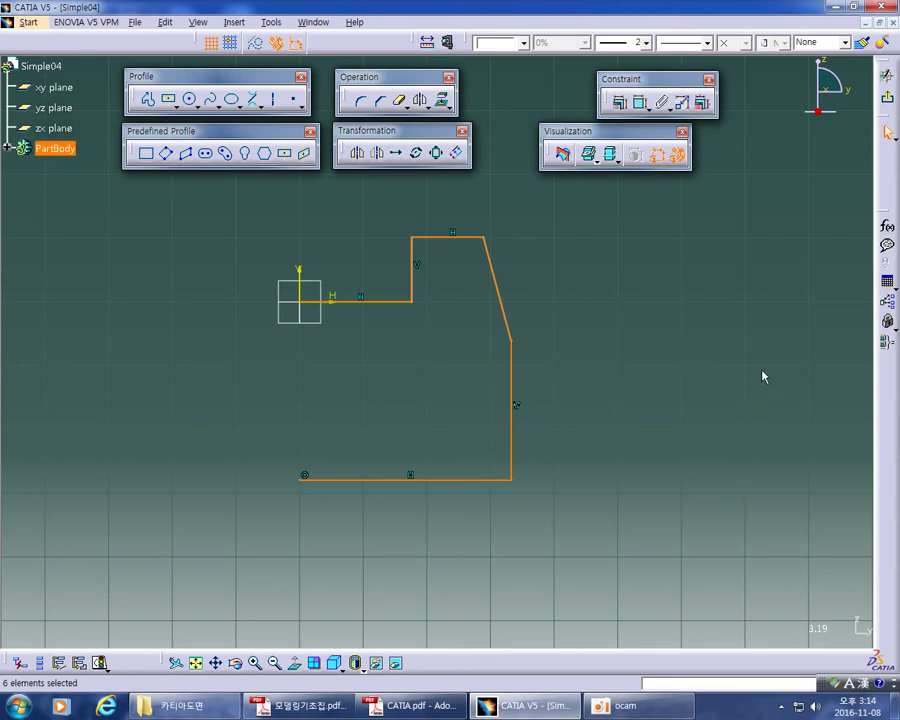
Draw a closed rectangular practice profile about 15 mm wide and 14 mm high in the empty area beside the block outline, and delete it
{"action": "middle_click_drag", "start_coordinate": [763, 377], "coordinate": [458, 378]}
{"action": "left_click", "coordinate": [478, 246]}
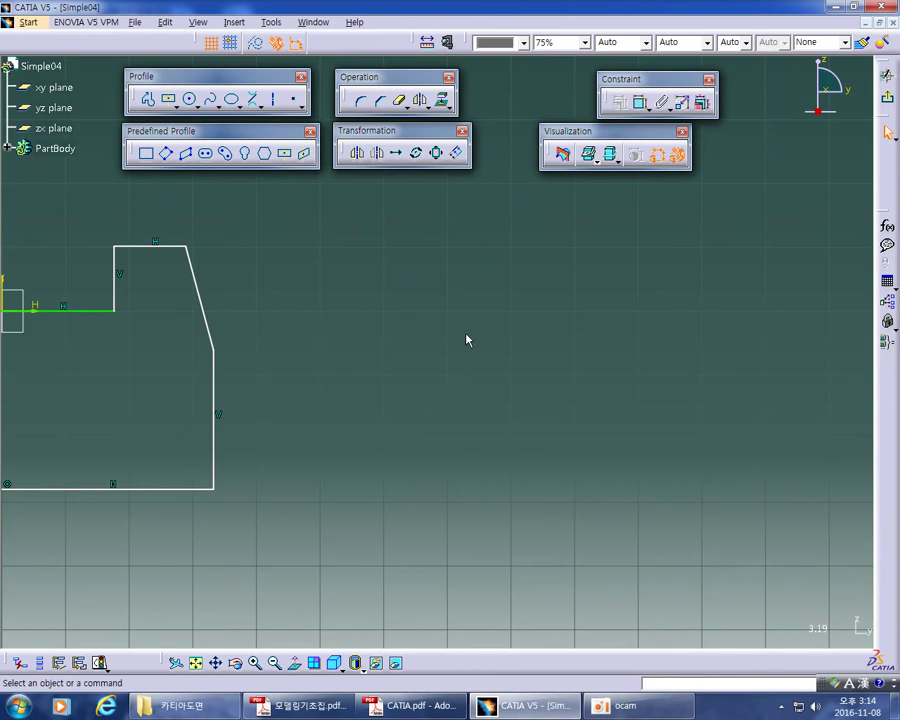
{"action": "left_click", "coordinate": [148, 101]}
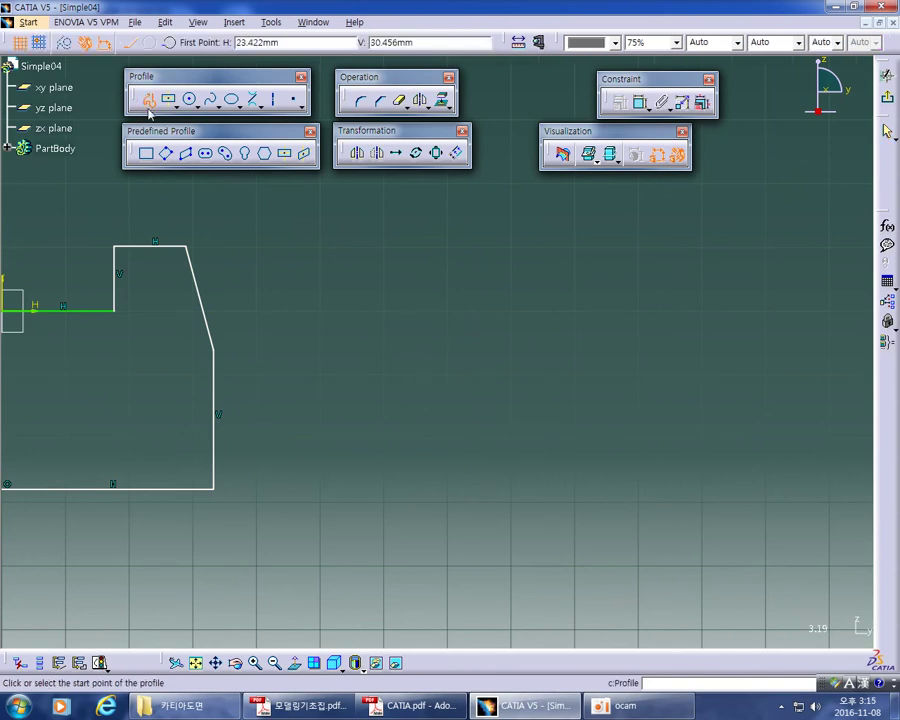
{"action": "left_click", "coordinate": [459, 243]}
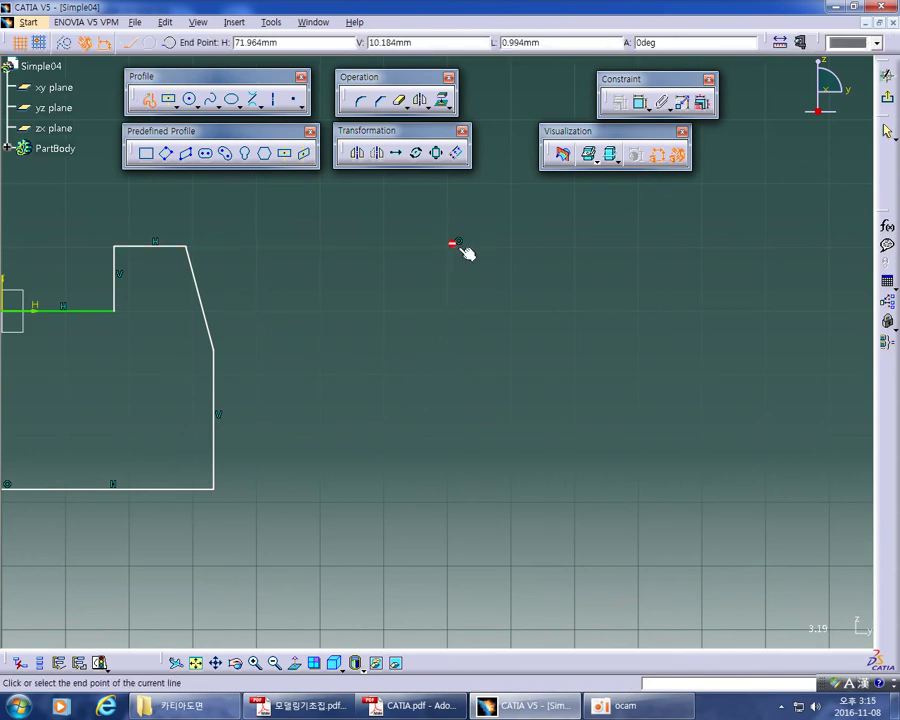
{"action": "left_click", "coordinate": [549, 247]}
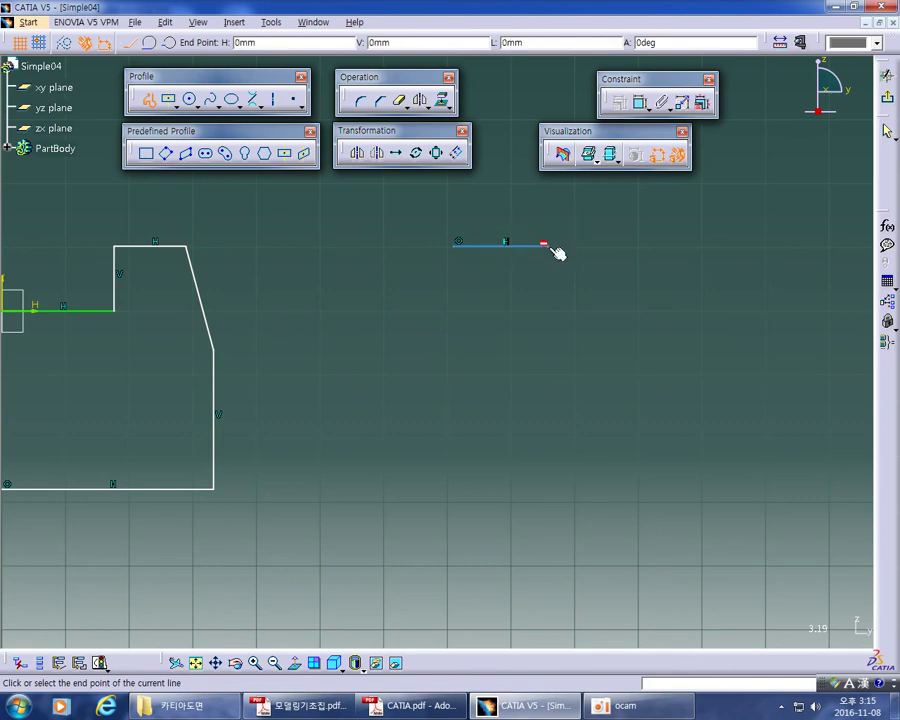
{"action": "left_click", "coordinate": [551, 338]}
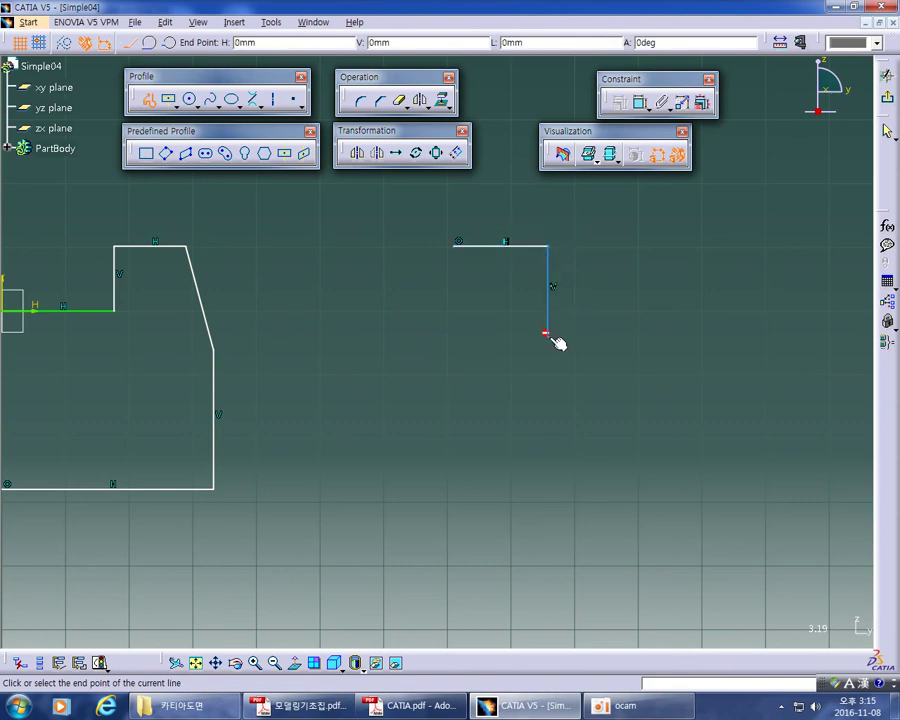
{"action": "left_click", "coordinate": [454, 336]}
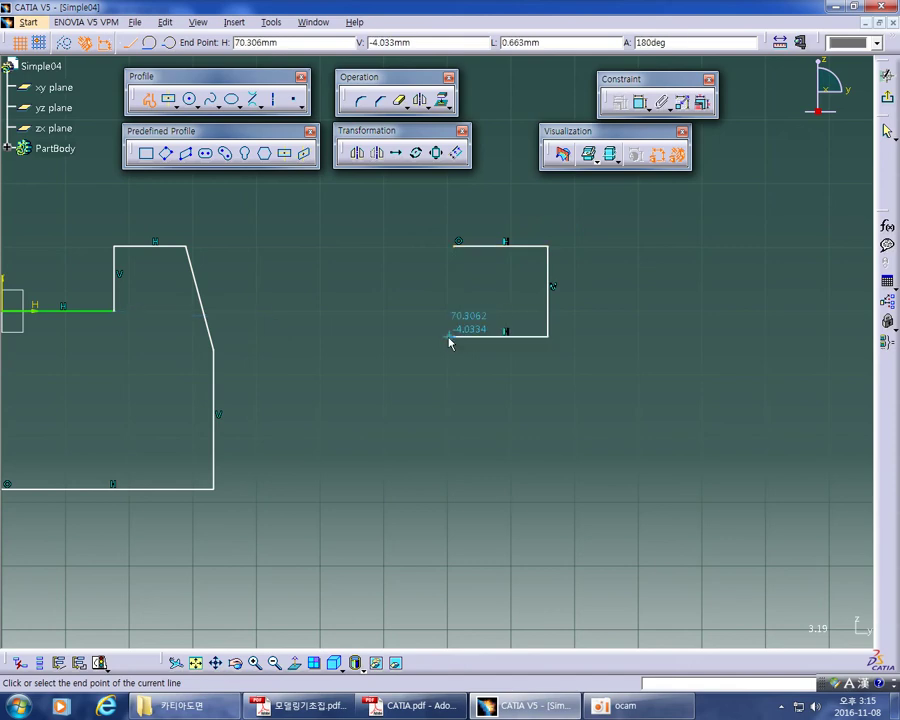
{"action": "mouse_move", "coordinate": [398, 347]}
{"action": "middle_mouse_down"}
{"action": "mouse_move", "coordinate": [346, 378]}
{"action": "mouse_move", "coordinate": [342, 397]}
{"action": "mouse_move", "coordinate": [344, 334]}
{"action": "middle_mouse_up"}
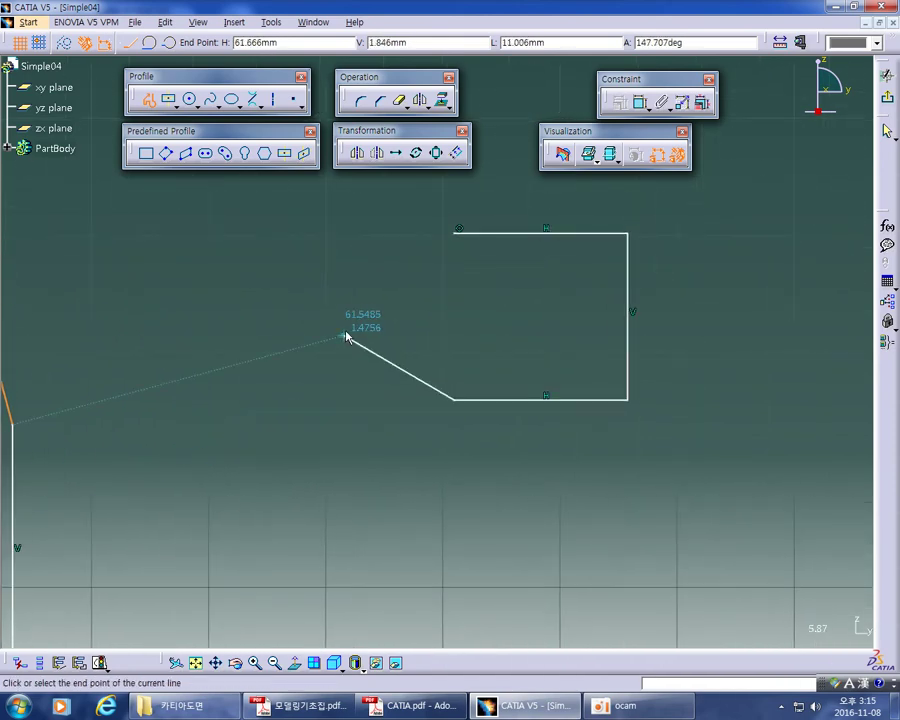
{"action": "left_click", "coordinate": [459, 231]}
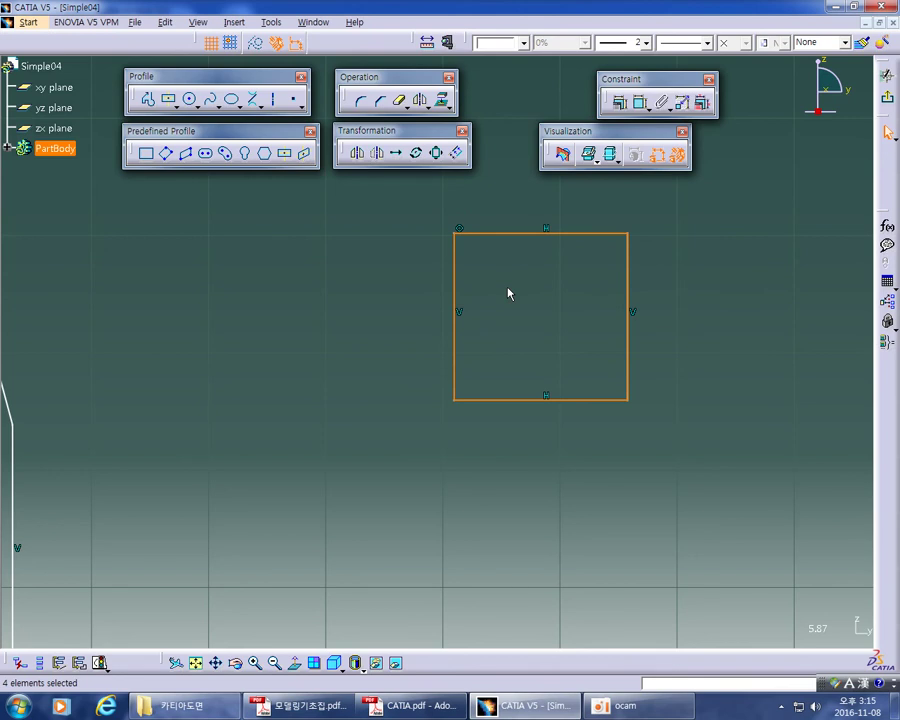
{"action": "key", "text": "Delete"}
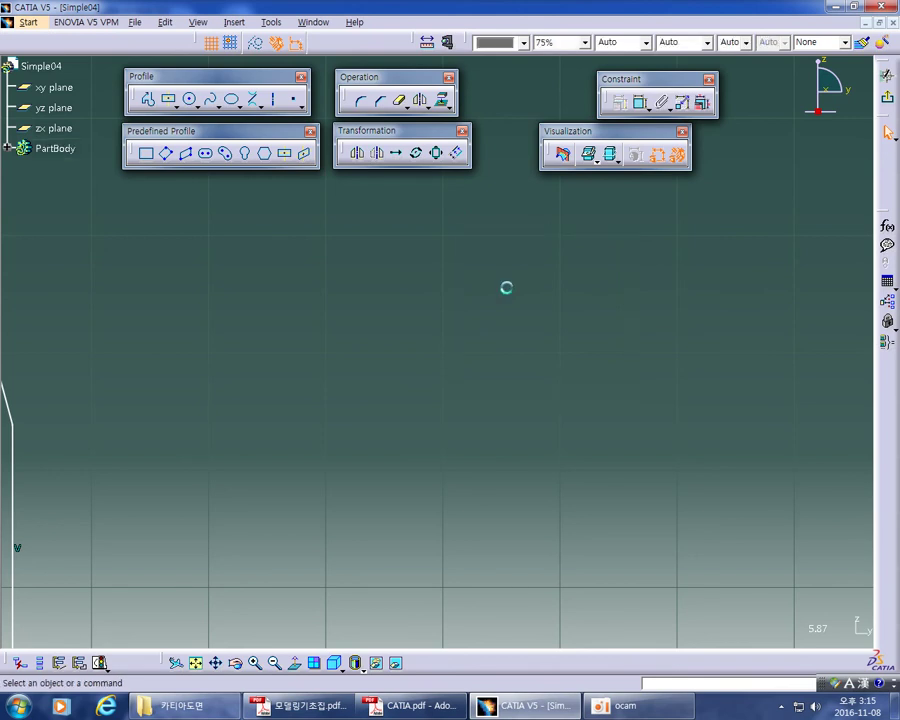
Draw an open practice profile of two slanted segments in the empty area beside the block outline, ending it at its last point
{"action": "left_click", "coordinate": [189, 98]}
{"action": "left_click", "coordinate": [383, 246]}
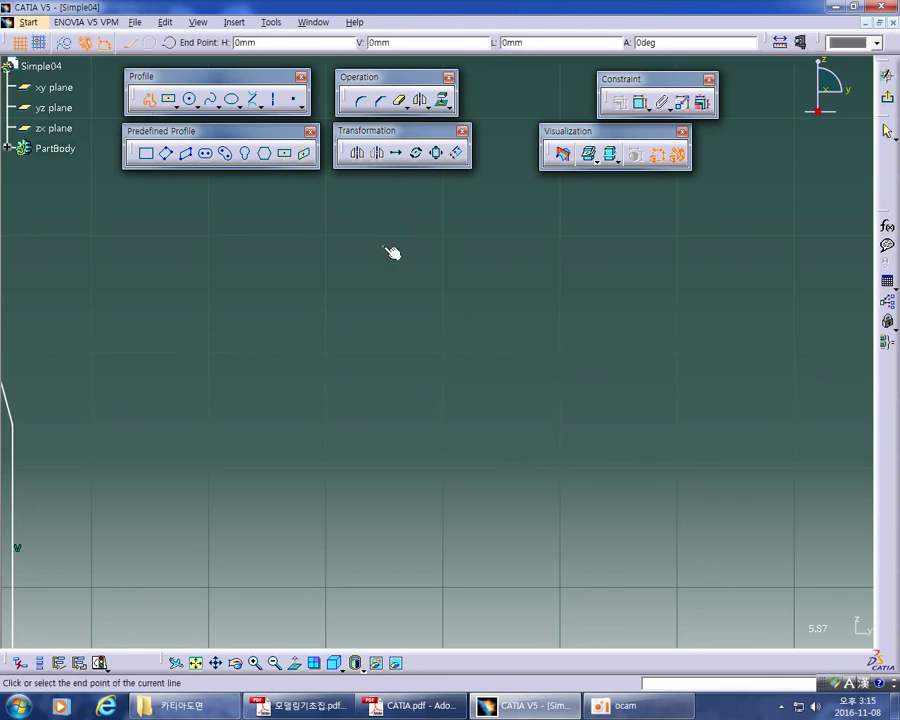
{"action": "left_click", "coordinate": [554, 214]}
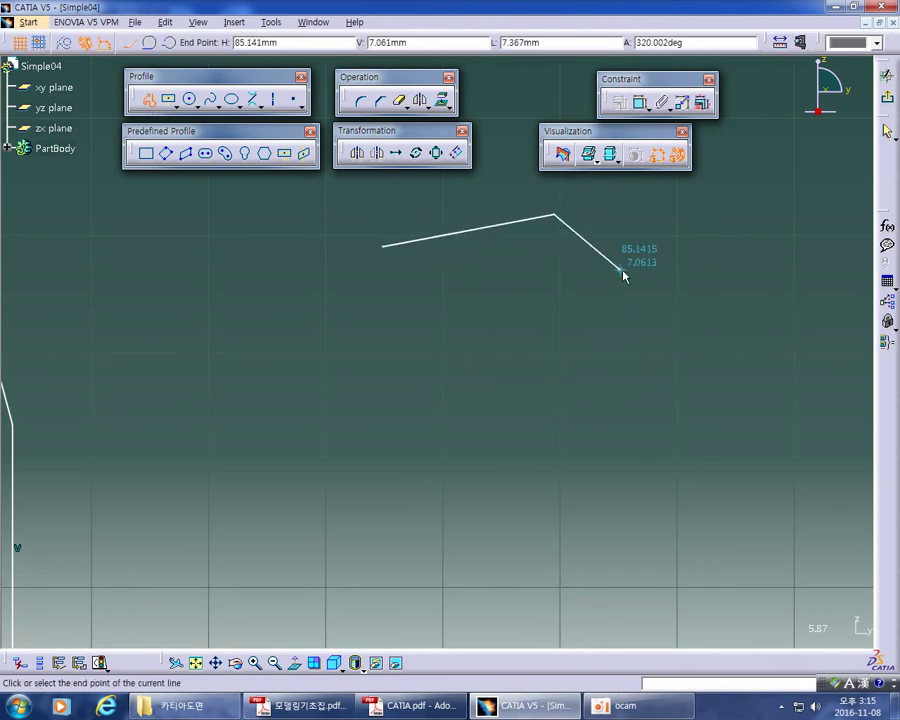
{"action": "double_click", "coordinate": [645, 283]}
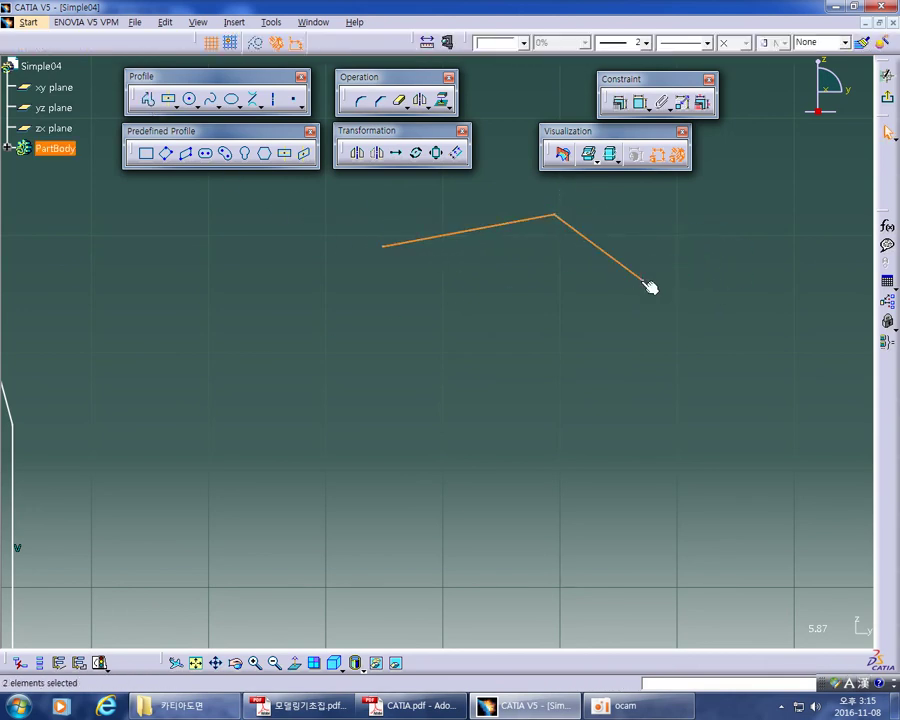
{"action": "left_click", "coordinate": [704, 322]}
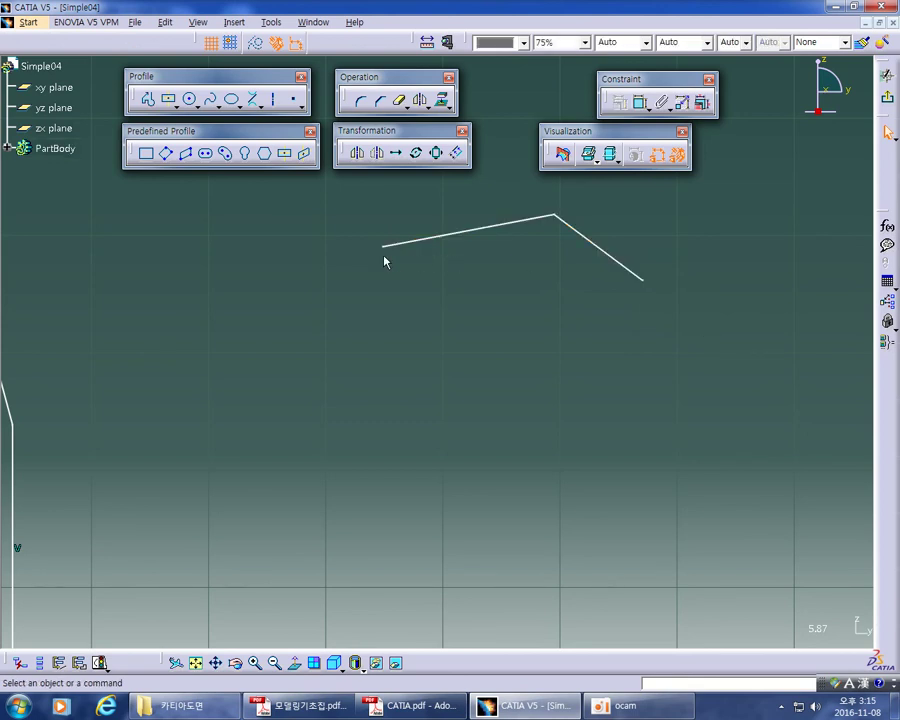
Continue from the open practice chain's end with two more Profile segments, closing it into a quadrilateral at its starting point
{"action": "left_click", "coordinate": [148, 99]}
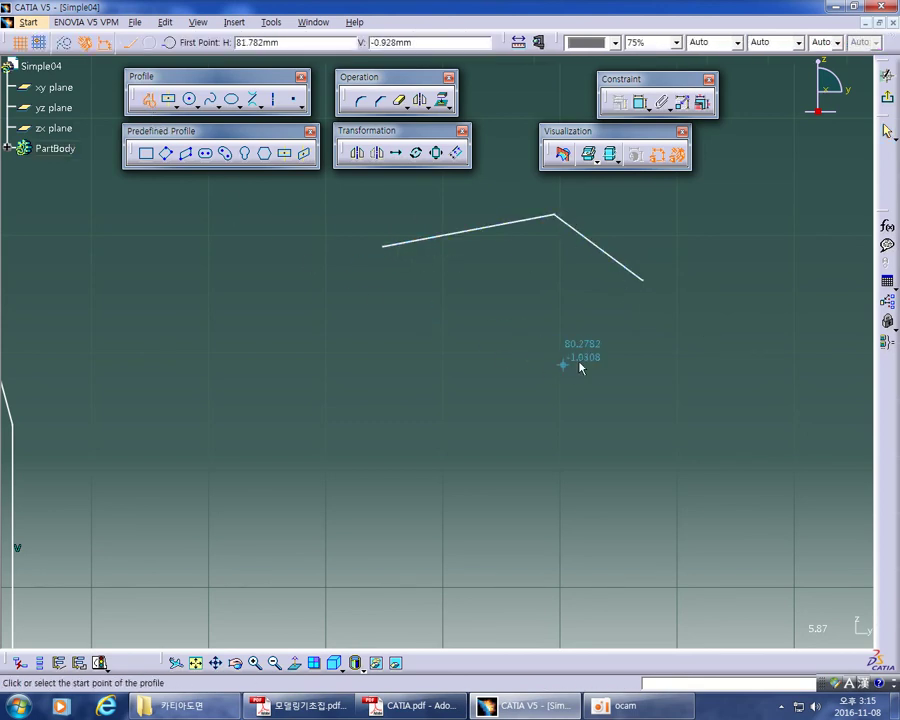
{"action": "left_click", "coordinate": [644, 281]}
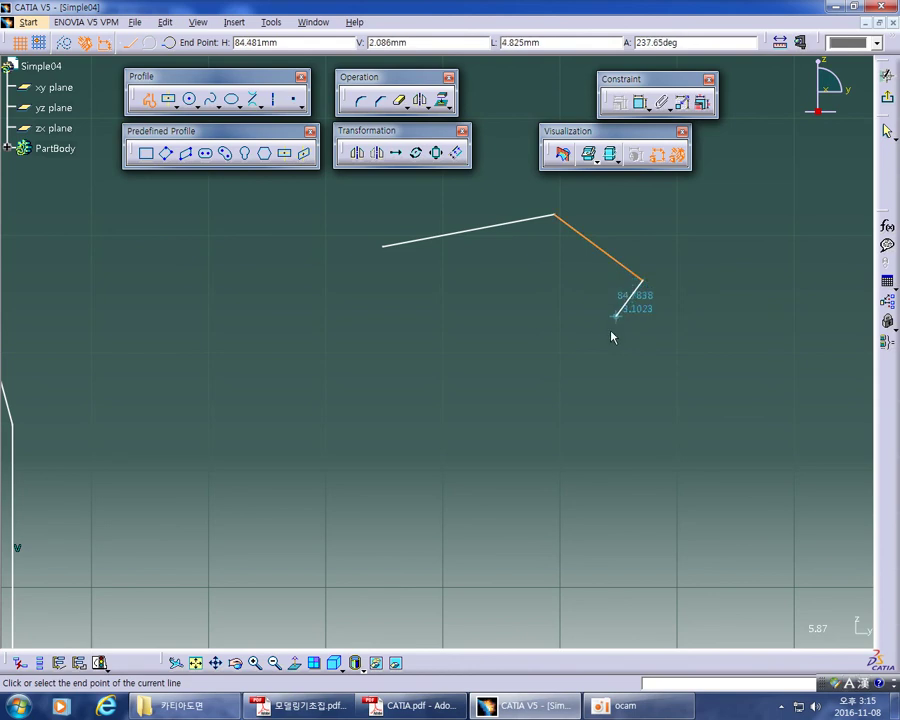
{"action": "left_click", "coordinate": [453, 390]}
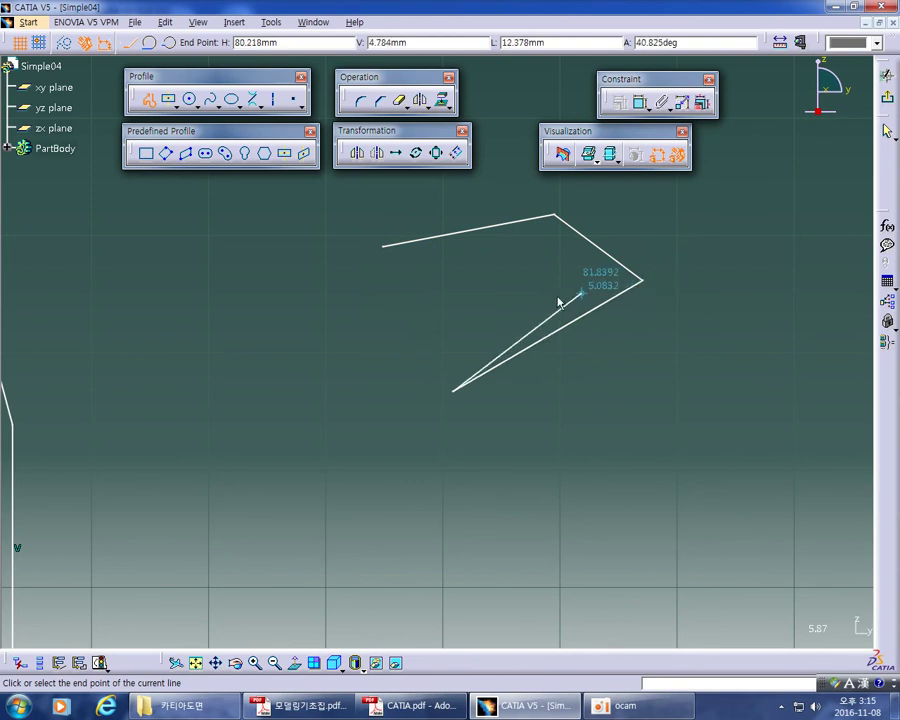
{"action": "left_click", "coordinate": [383, 247]}
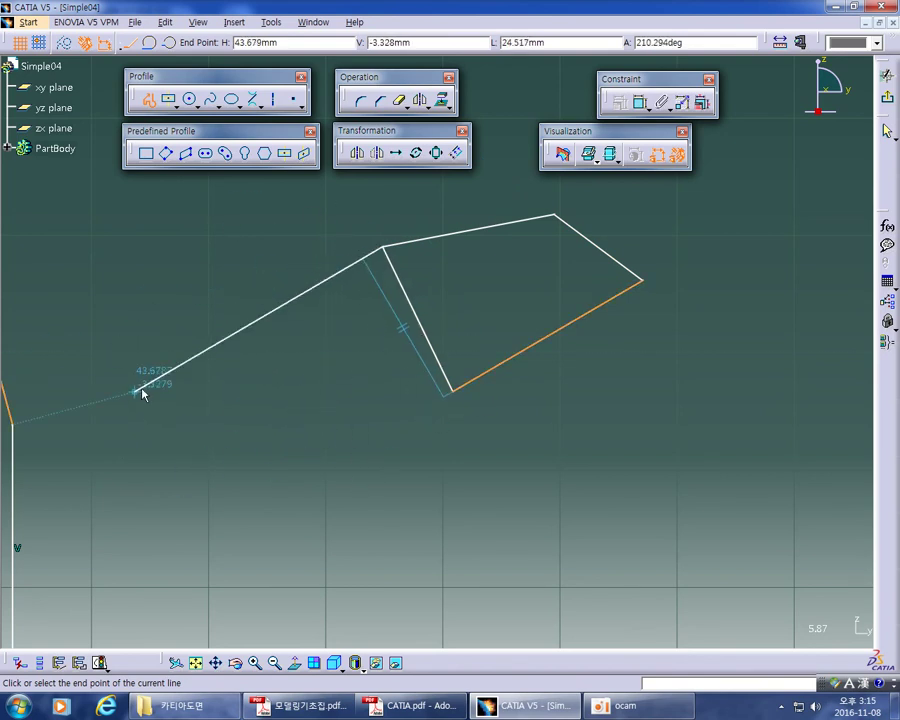
{"action": "left_click", "coordinate": [198, 409]}
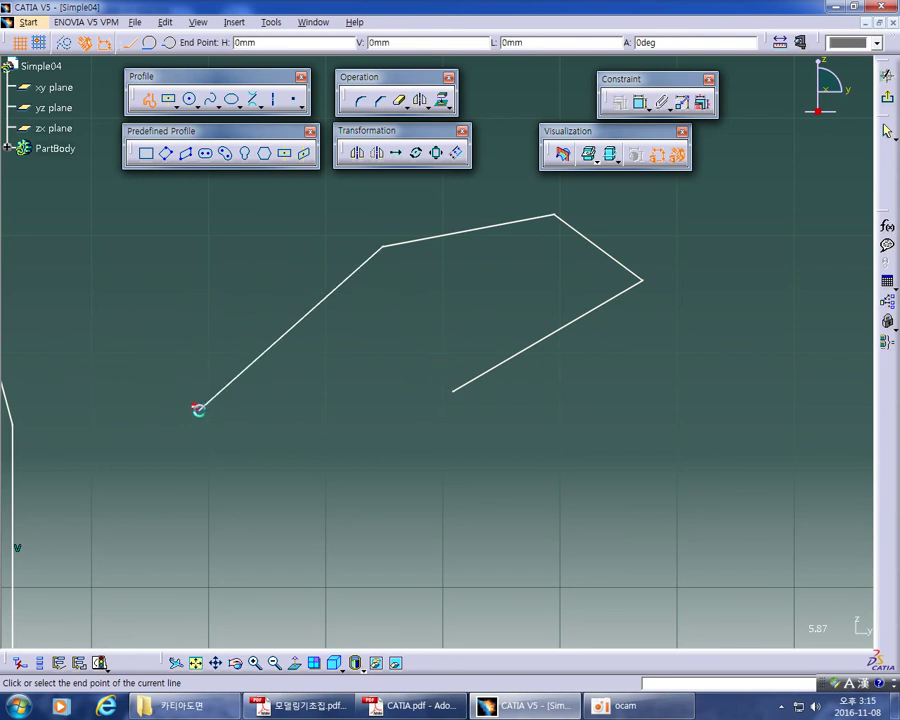
{"action": "left_click", "coordinate": [385, 248]}
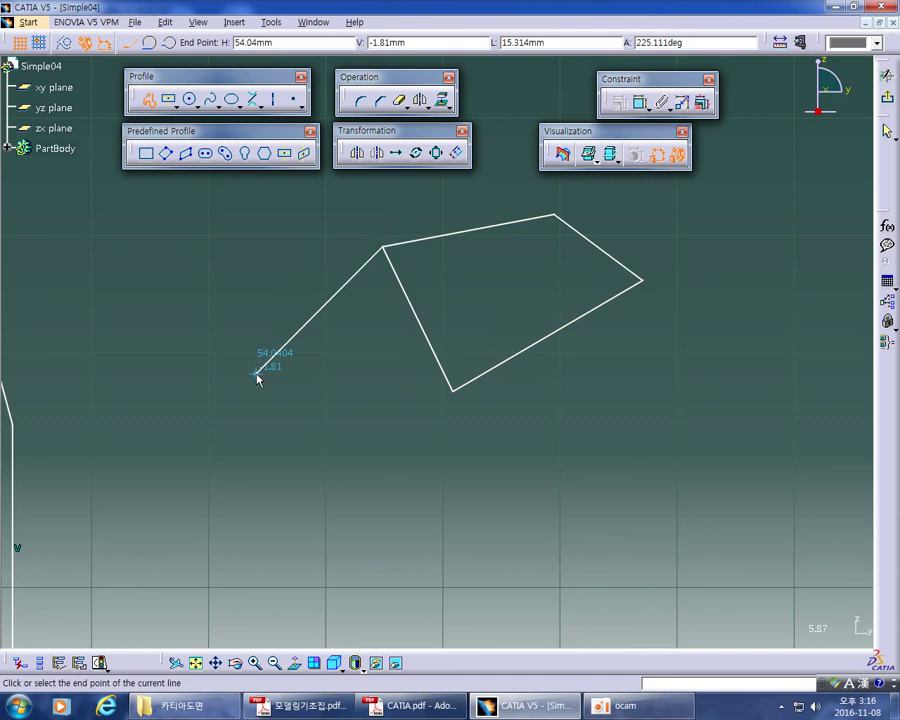
{"action": "key", "text": "Escape"}
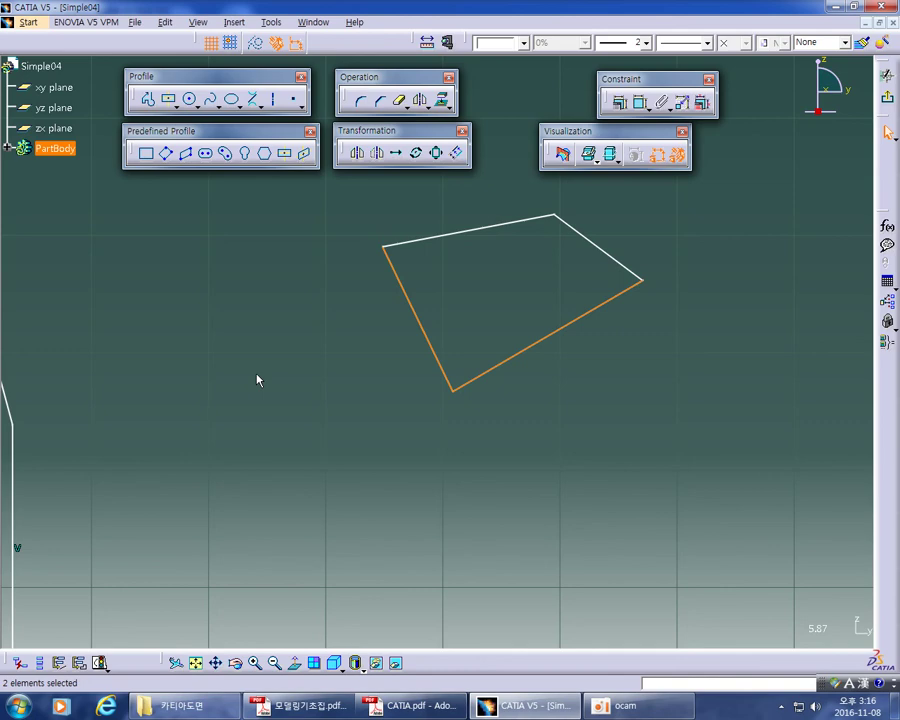
Delete all four segments of the practice quadrilateral
{"action": "middle_click_drag", "start_coordinate": [341, 293], "coordinate": [345, 370], "text": "ctrl"}
{"action": "left_click_drag", "start_coordinate": [347, 239], "coordinate": [690, 454]}
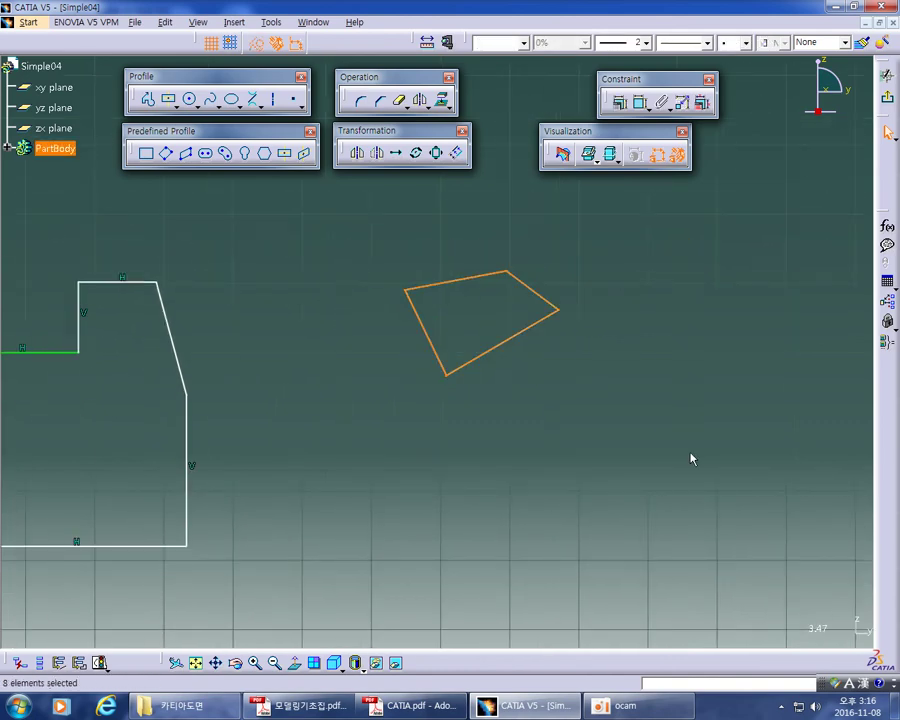
{"action": "key", "text": "Delete"}
Select the six lines of the block's half profile together, one after another, and clear the selection
{"action": "middle_click_drag", "start_coordinate": [348, 458], "coordinate": [640, 421]}
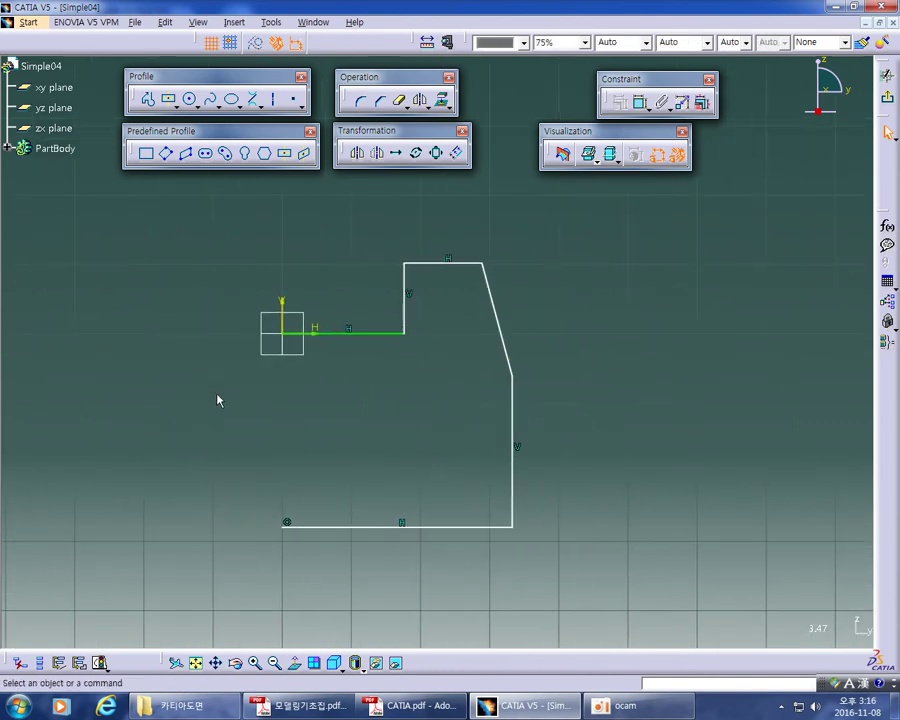
{"action": "mouse_move", "coordinate": [287, 567]}
{"action": "middle_mouse_down"}
{"action": "mouse_move", "coordinate": [360, 536]}
{"action": "mouse_move", "coordinate": [378, 512]}
{"action": "middle_mouse_up"}
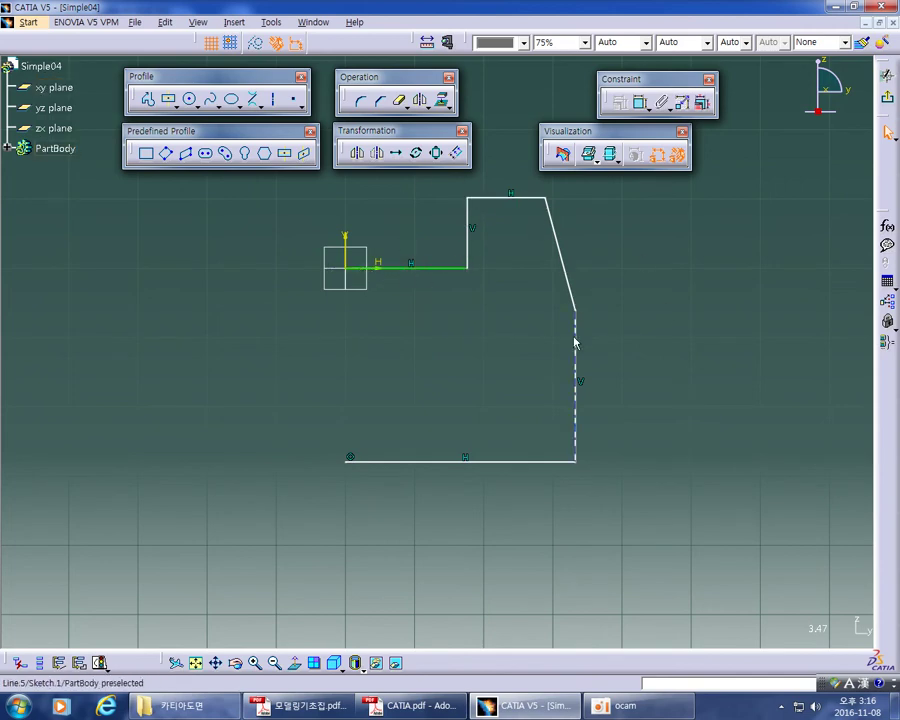
{"action": "middle_click_drag", "start_coordinate": [688, 384], "coordinate": [694, 415]}
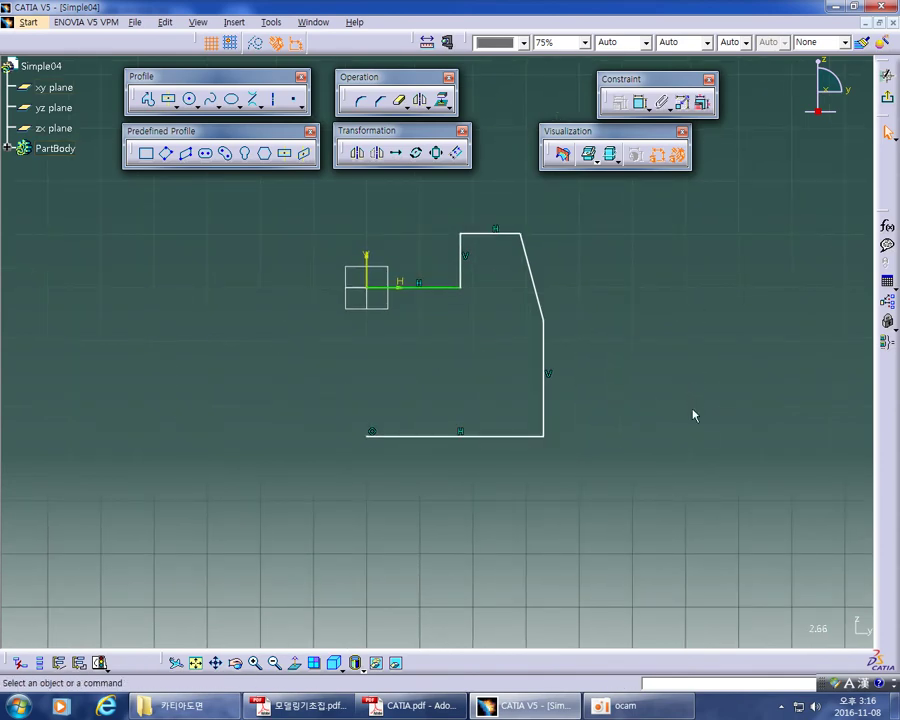
{"action": "left_click", "coordinate": [447, 288]}
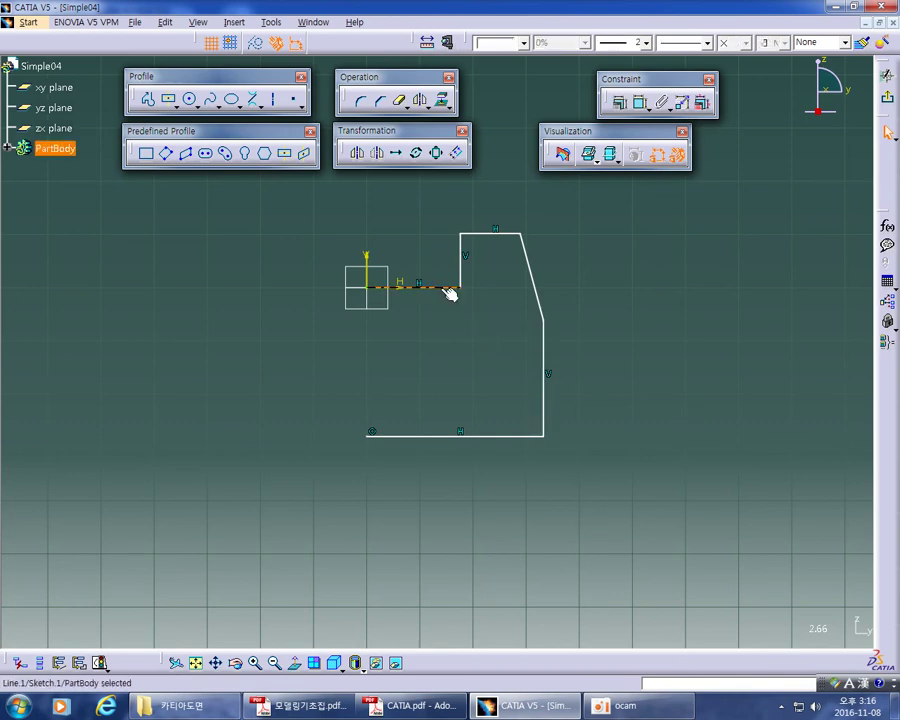
{"action": "left_click", "coordinate": [462, 252], "text": "ctrl"}
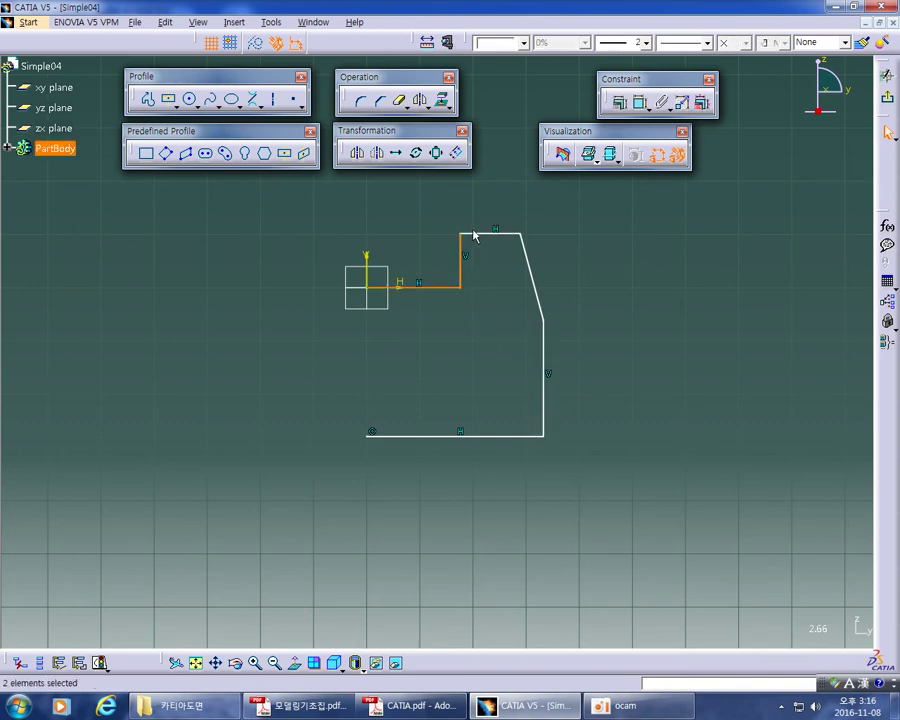
{"action": "left_click", "coordinate": [484, 233], "text": "ctrl"}
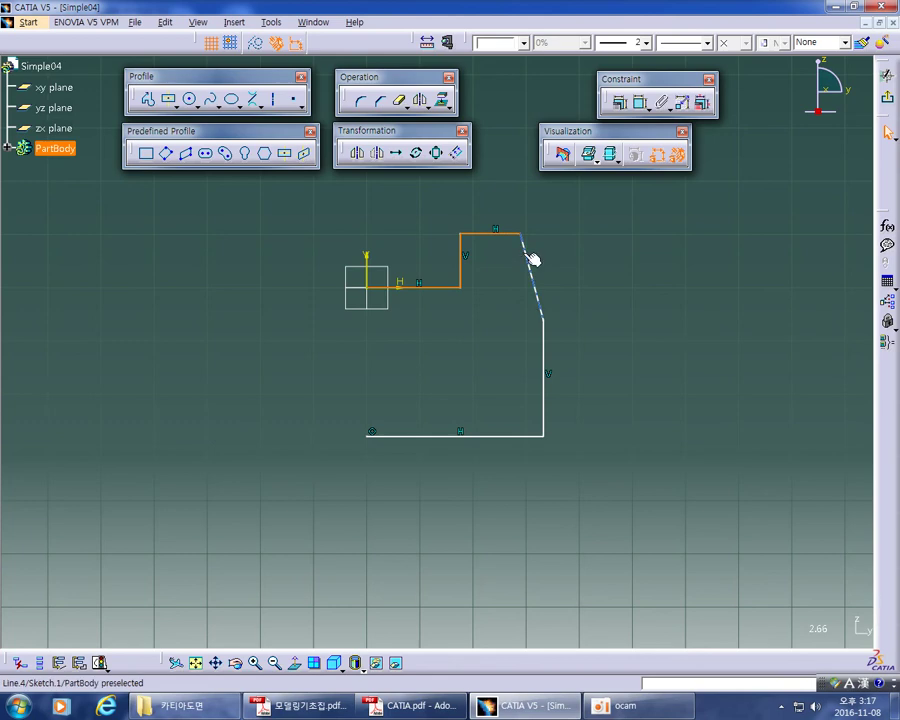
{"action": "left_click", "coordinate": [532, 259], "text": "ctrl"}
{"action": "left_click", "coordinate": [543, 345], "text": "ctrl"}
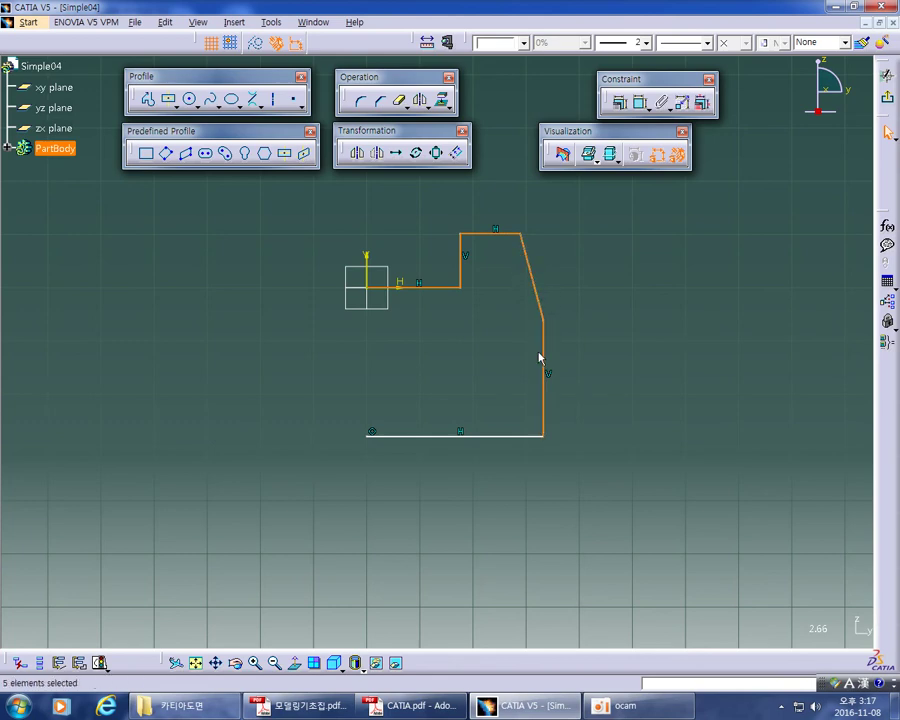
{"action": "left_click", "coordinate": [518, 436], "text": "ctrl"}
{"action": "left_click", "coordinate": [640, 457]}
Window-select the profile lines outside the slot floor, add the bottom line to the selection, and clear it
{"action": "left_click_drag", "start_coordinate": [639, 506], "coordinate": [438, 203]}
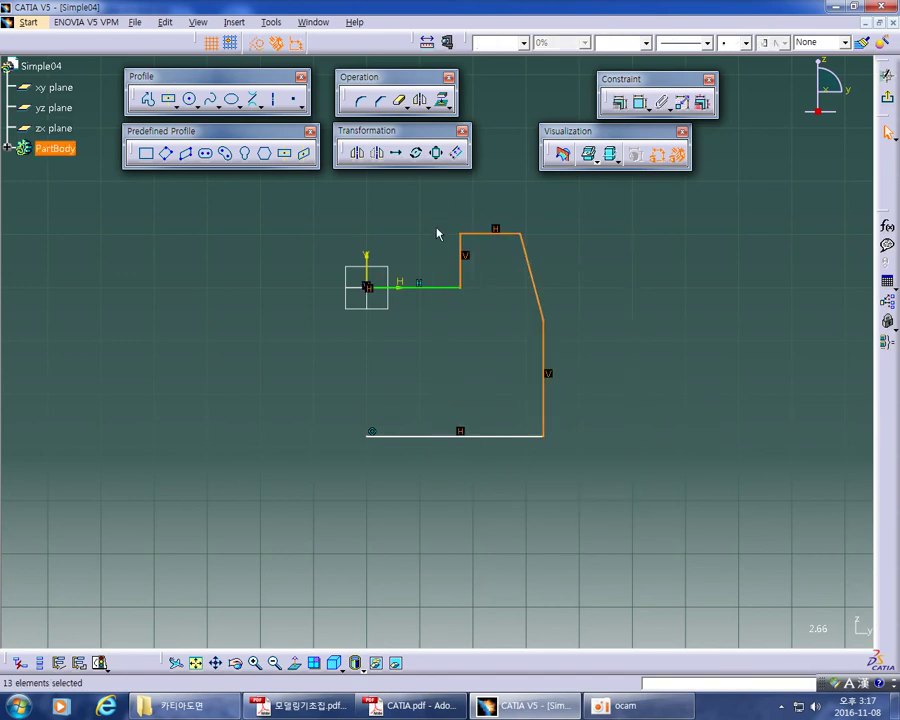
{"action": "left_click", "coordinate": [448, 436], "text": "ctrl"}
{"action": "left_click", "coordinate": [677, 493]}
Select the whole connected half profile with Auto Search and mirror it about the sketch's vertical axis
{"action": "middle_click_drag", "start_coordinate": [676, 476], "coordinate": [665, 463]}
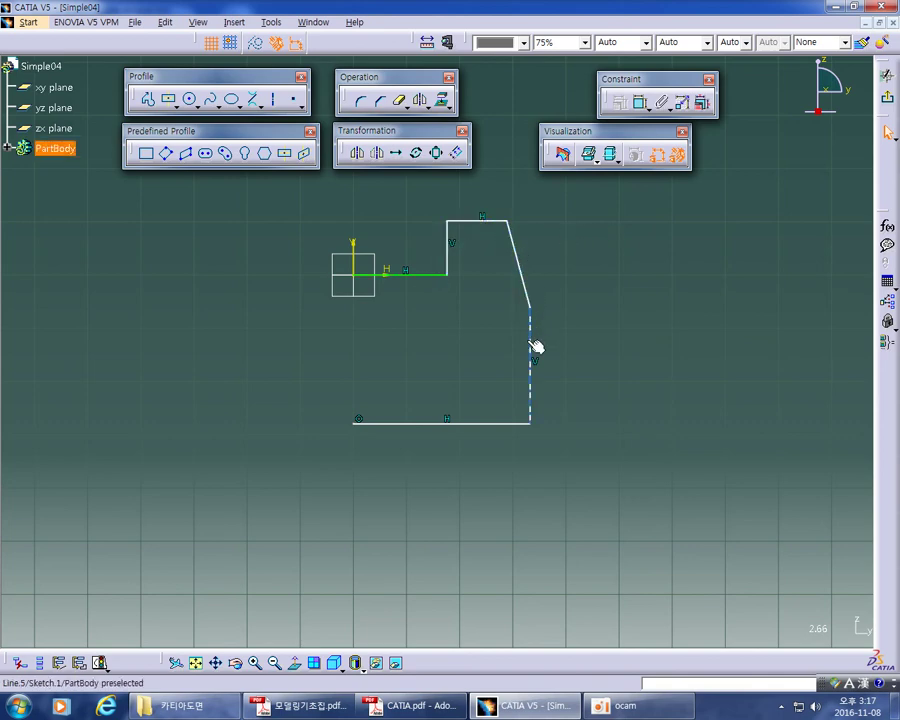
{"action": "right_click", "coordinate": [518, 263]}
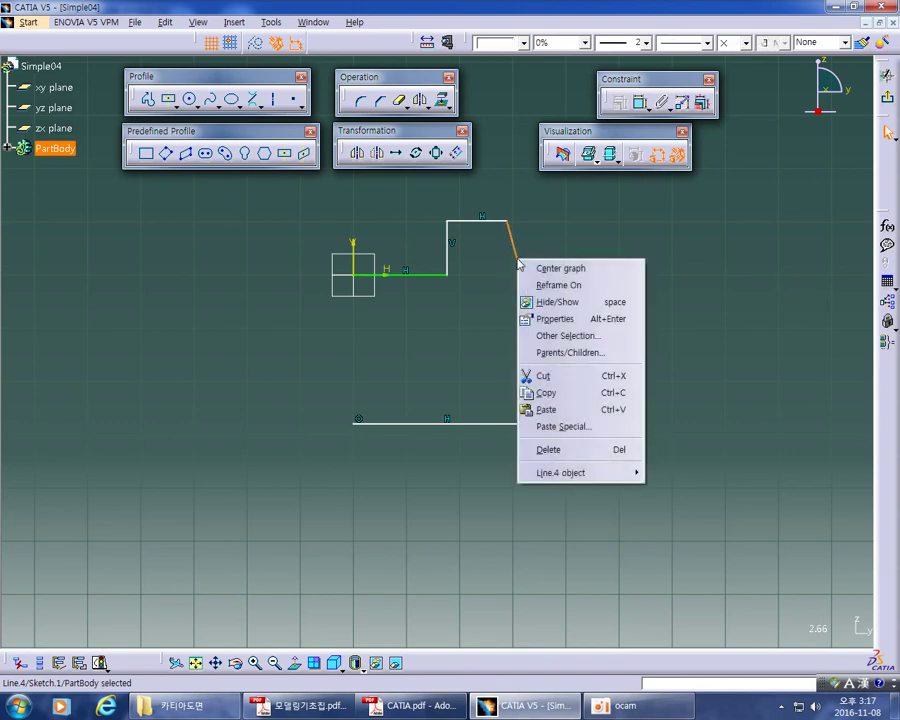
{"action": "mouse_move", "coordinate": [543, 478]}
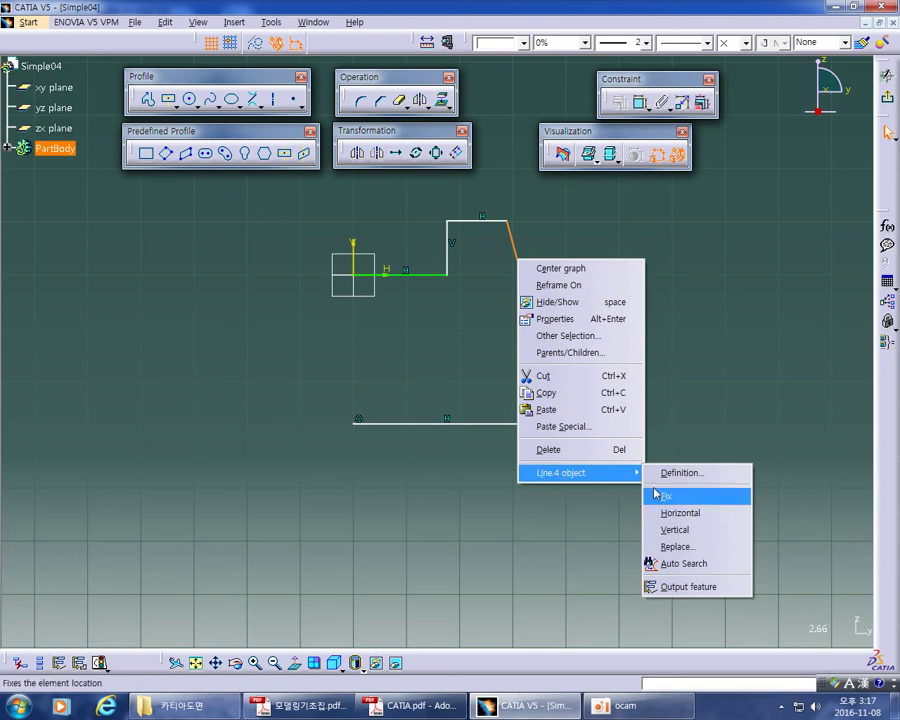
{"action": "left_click", "coordinate": [670, 566]}
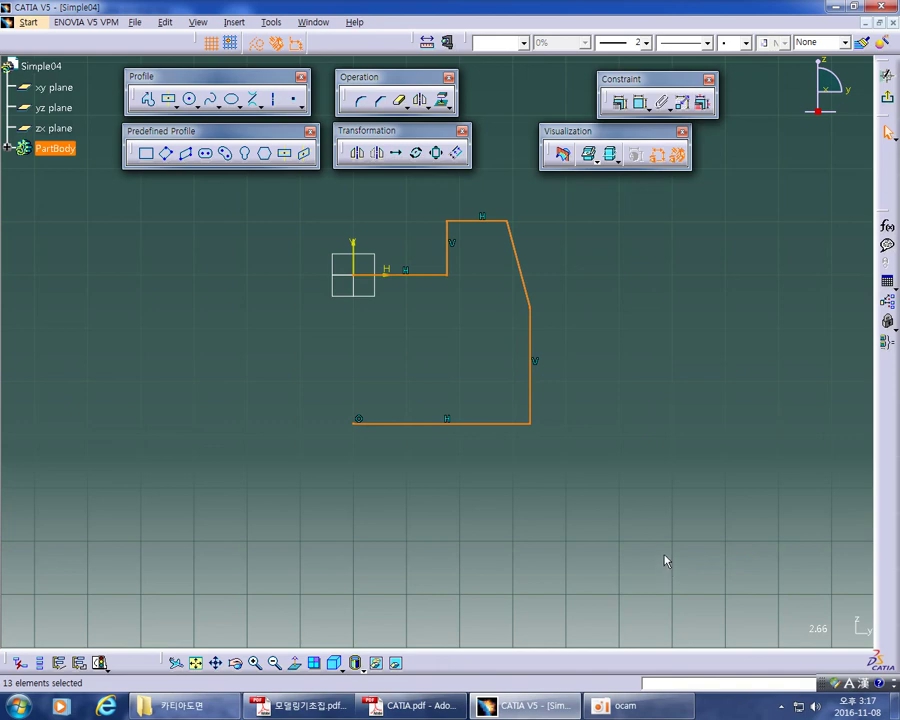
{"action": "left_click", "coordinate": [357, 152]}
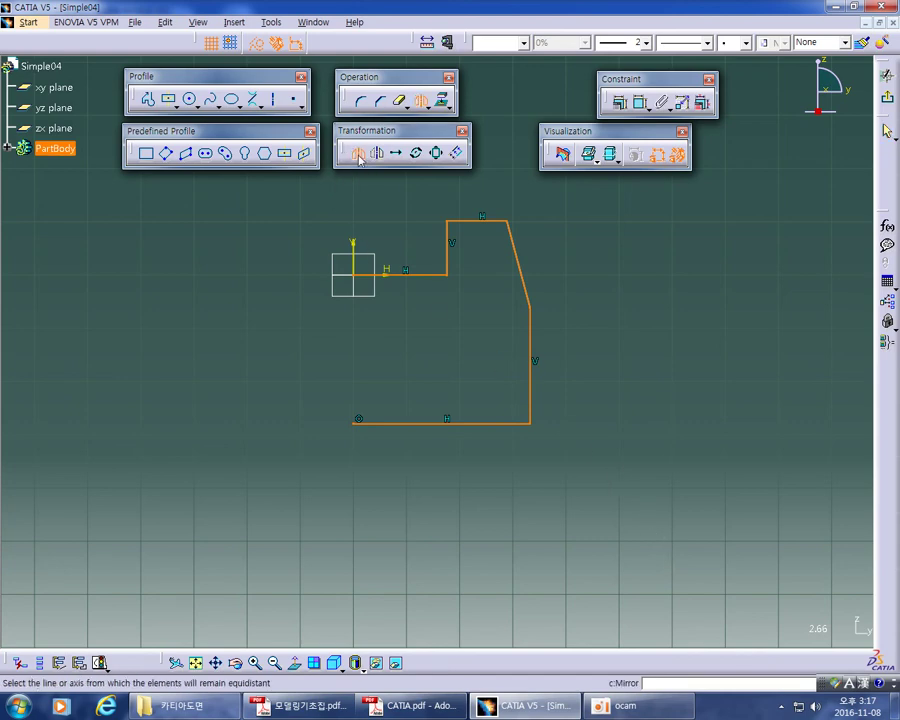
{"action": "left_click", "coordinate": [362, 248]}
{"action": "mouse_move", "coordinate": [485, 396]}
{"action": "middle_mouse_down"}
{"action": "mouse_move", "coordinate": [534, 386]}
{"action": "mouse_move", "coordinate": [545, 396]}
{"action": "middle_mouse_up"}
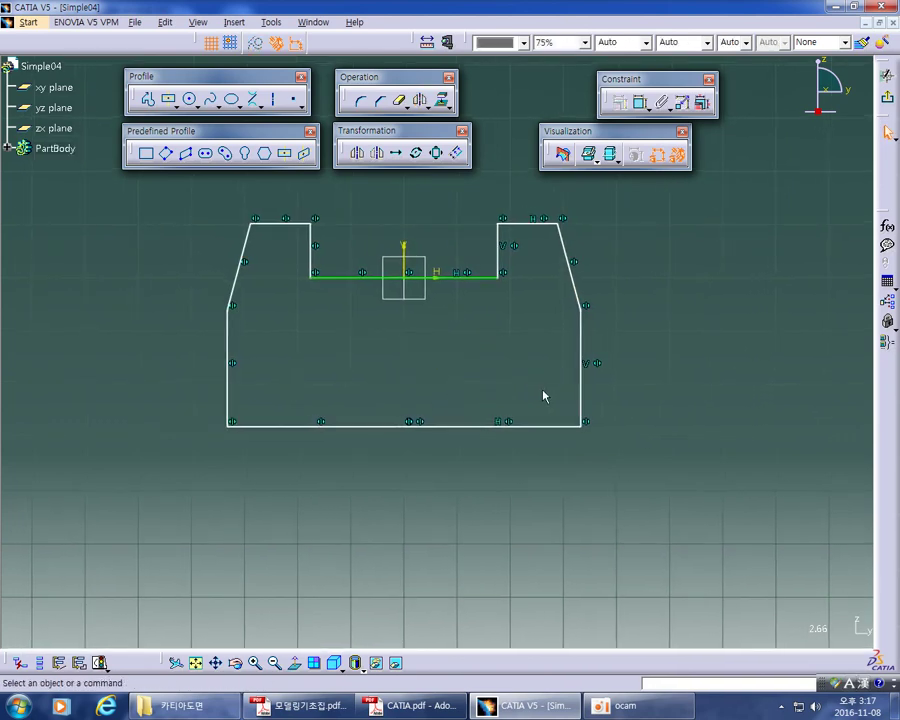
{"action": "middle_click_drag", "start_coordinate": [500, 400], "coordinate": [532, 384]}
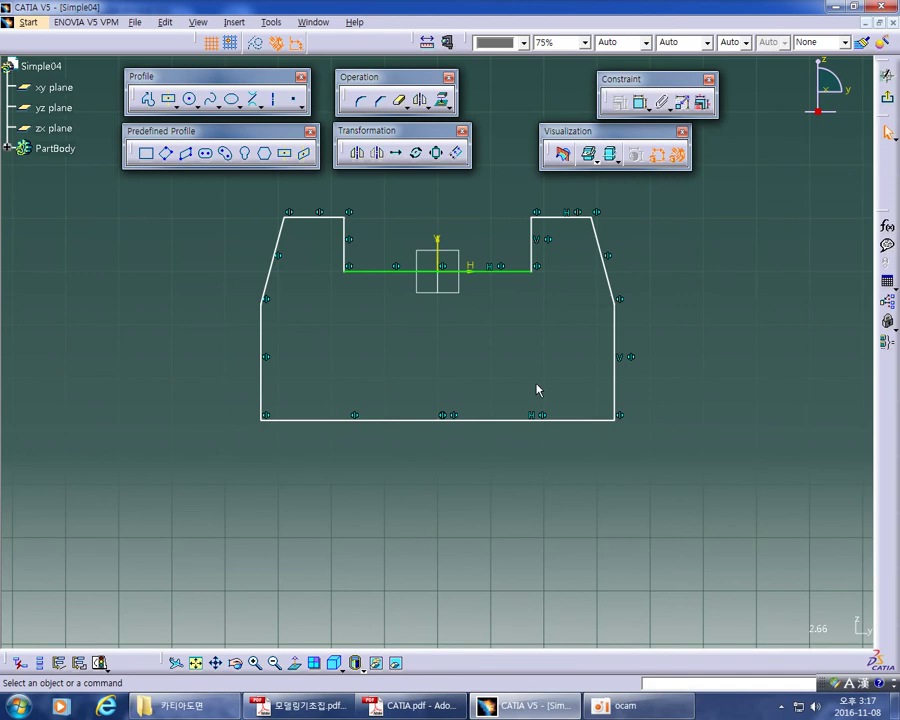
Exit the sketch and pad the mirrored profile to a length of 20 mm
{"action": "left_click", "coordinate": [888, 102]}
{"action": "middle_click_drag", "start_coordinate": [713, 259], "coordinate": [540, 370]}
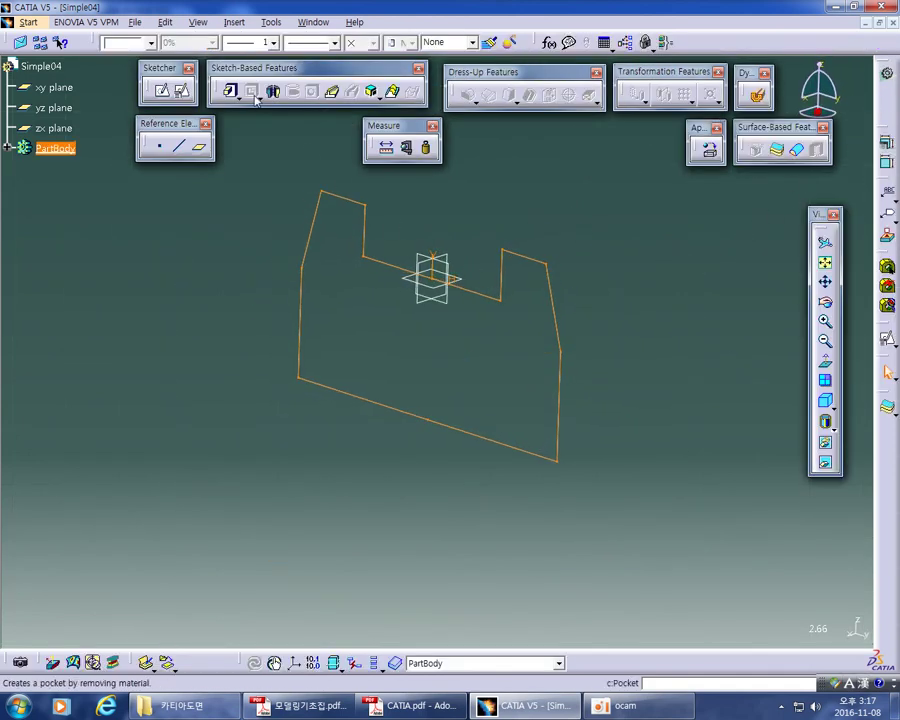
{"action": "left_click", "coordinate": [231, 91]}
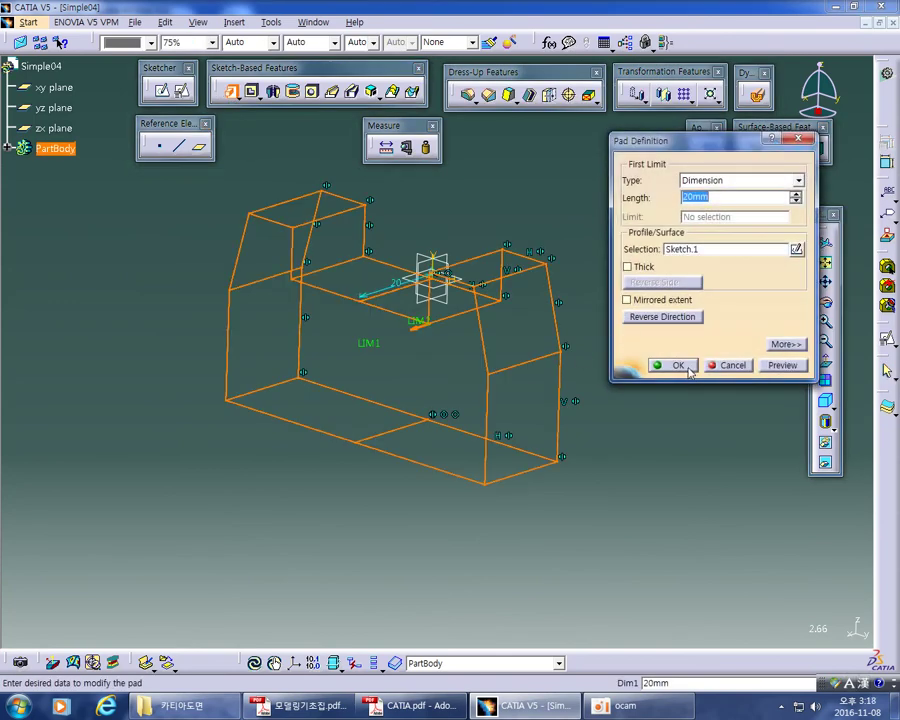
{"action": "left_click", "coordinate": [688, 366]}
{"action": "middle_click_drag", "start_coordinate": [661, 422], "coordinate": [421, 429]}
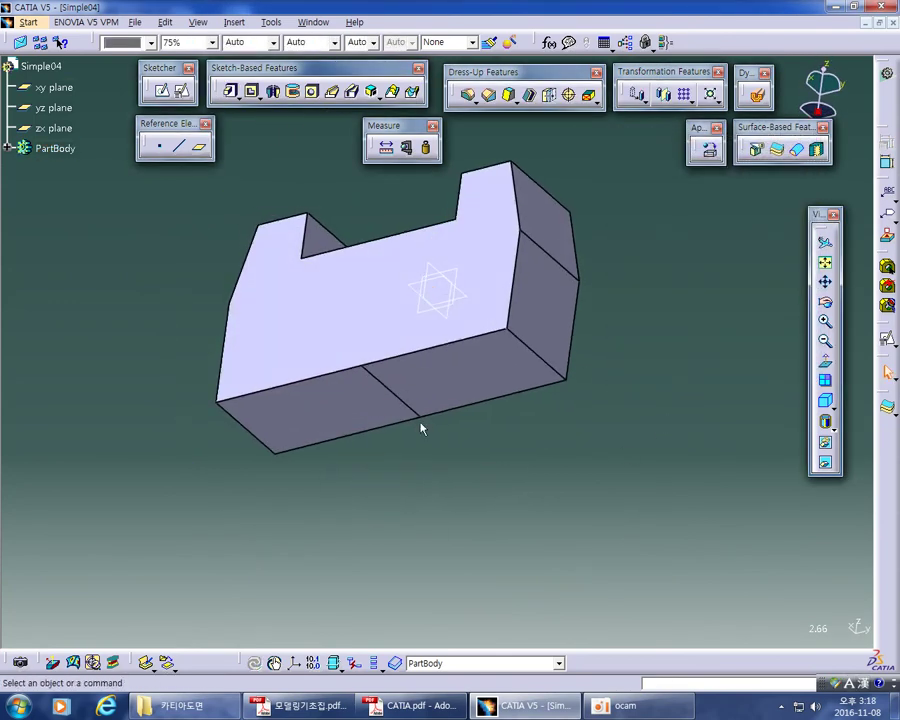
{"action": "middle_click_drag", "start_coordinate": [418, 374], "coordinate": [430, 560]}
Highlight the seam edge across the slot floor and a top outer edge of the block, and undo the pad
{"action": "left_click", "coordinate": [404, 316]}
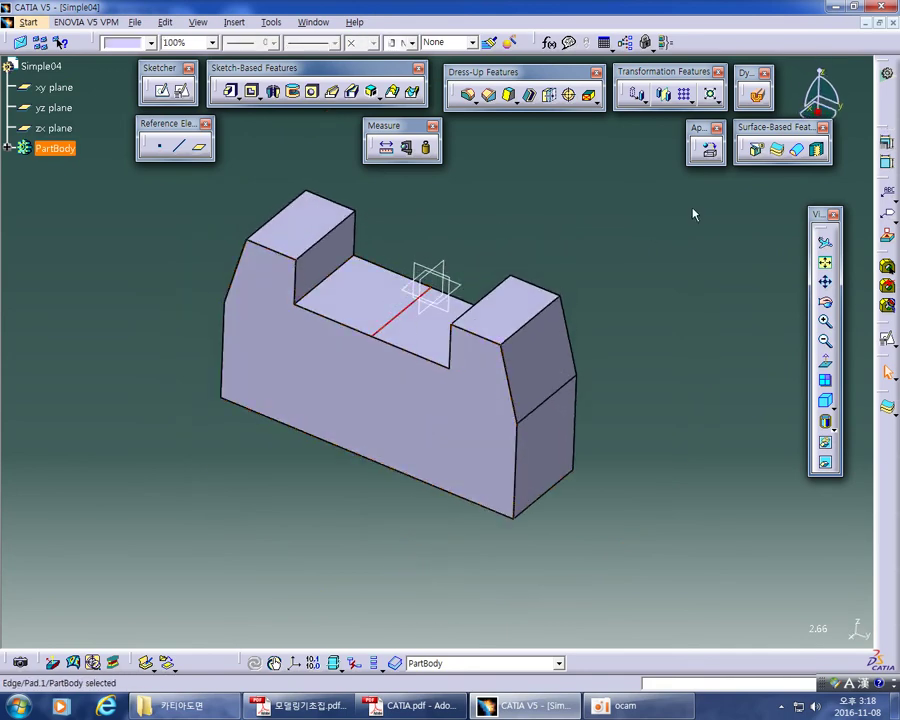
{"action": "left_click", "coordinate": [636, 228]}
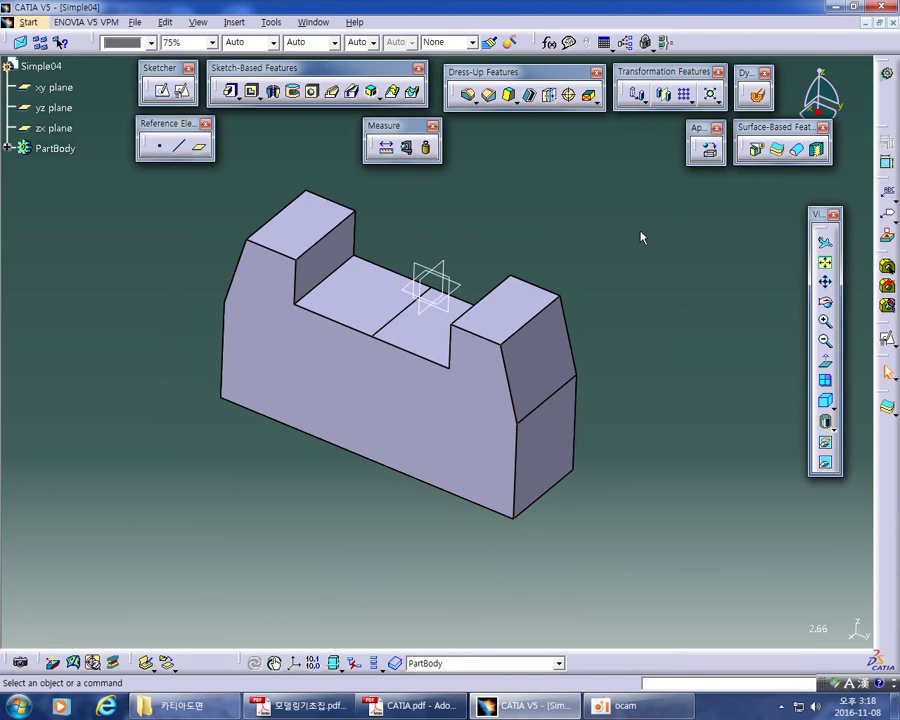
{"action": "left_click", "coordinate": [547, 303]}
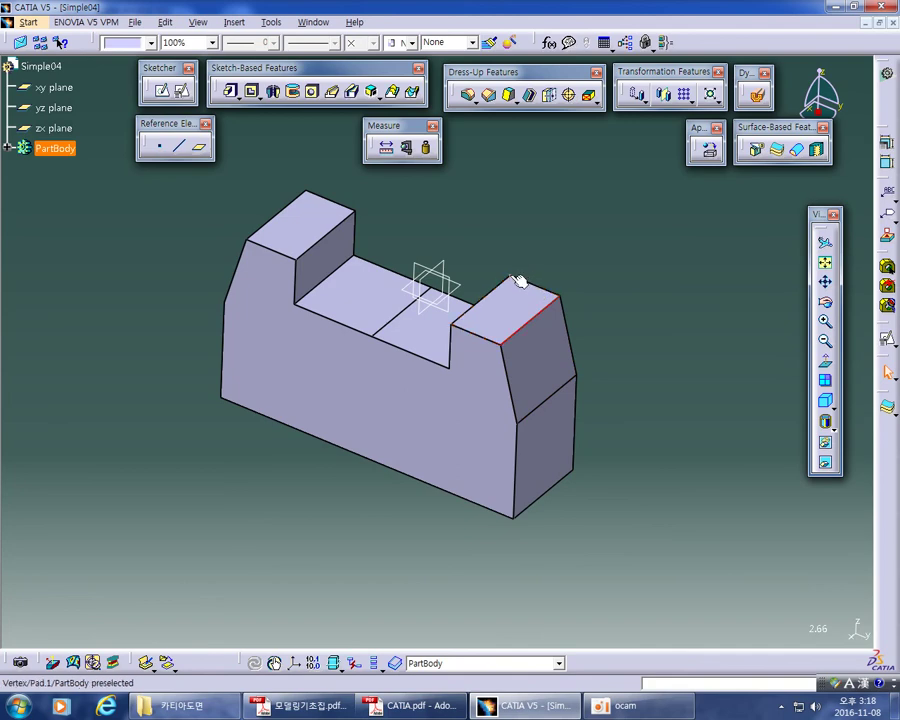
{"action": "left_click", "coordinate": [544, 255]}
{"action": "key", "text": "ctrl+z"}
{"action": "key", "text": "ctrl+z"}
{"action": "key", "text": "ctrl+z"}
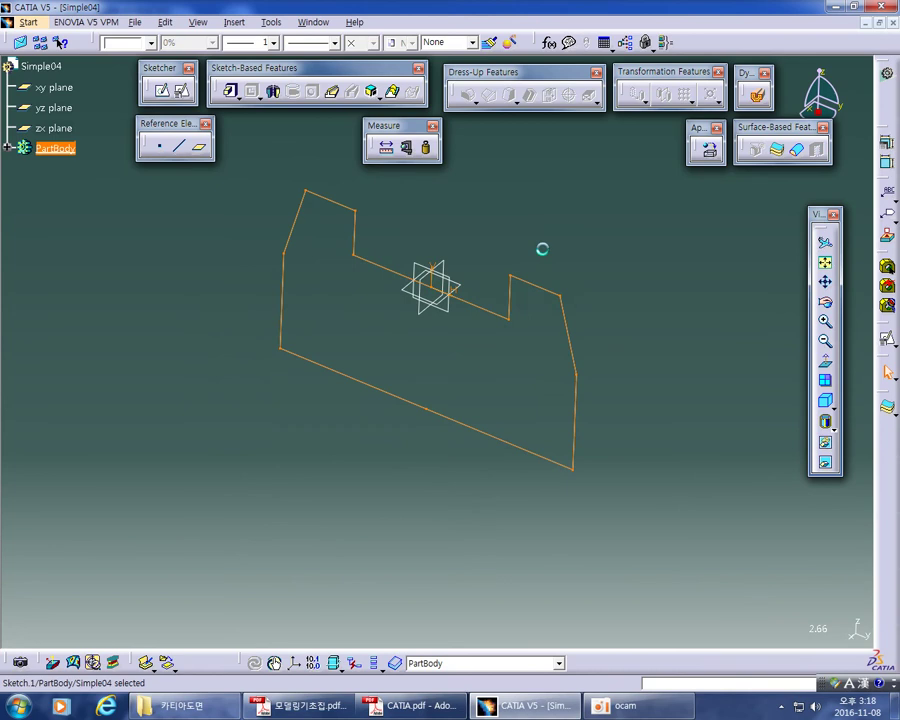
Examine the sketch's vertices at the slot corner and in the middle of its bottom side
{"action": "left_click", "coordinate": [521, 353]}
{"action": "left_click", "coordinate": [516, 325]}
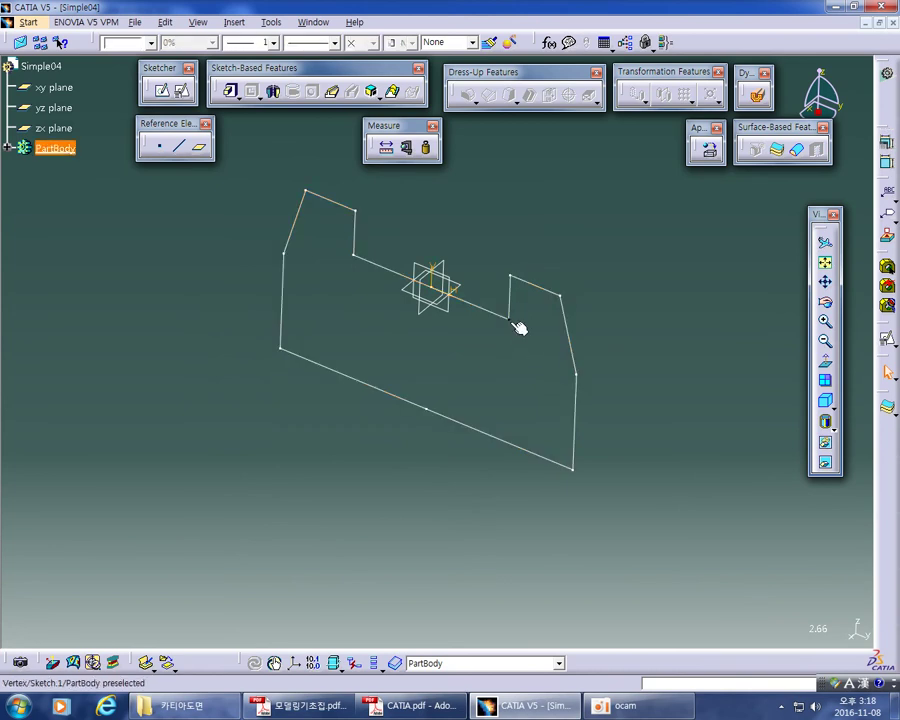
{"action": "left_click", "coordinate": [513, 271]}
{"action": "mouse_move", "coordinate": [446, 332]}
{"action": "middle_mouse_down"}
{"action": "mouse_move", "coordinate": [452, 360]}
{"action": "mouse_move", "coordinate": [452, 297]}
{"action": "mouse_move", "coordinate": [440, 262]}
{"action": "middle_mouse_up"}
{"action": "middle_click_drag", "start_coordinate": [427, 453], "coordinate": [434, 358]}
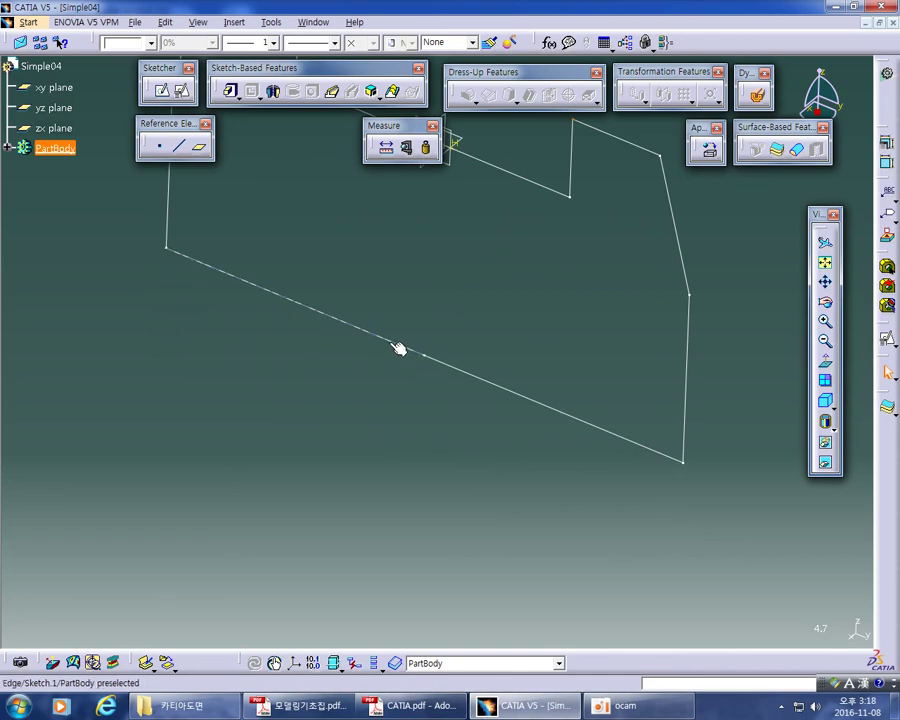
Switch to the PDF in Acrobat and pencil a plain square and a square split into four pieces beside drawing h
{"action": "key", "text": "alt+Tab"}
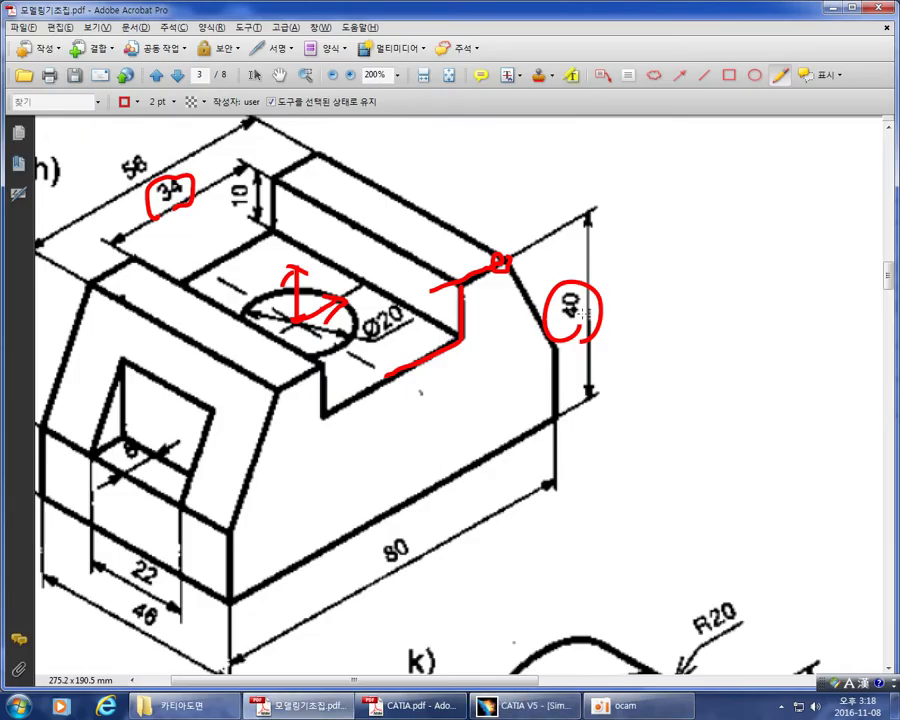
{"action": "scroll", "coordinate": [467, 441], "scroll_direction": "down", "scroll_amount": 3, "text": "ctrl"}
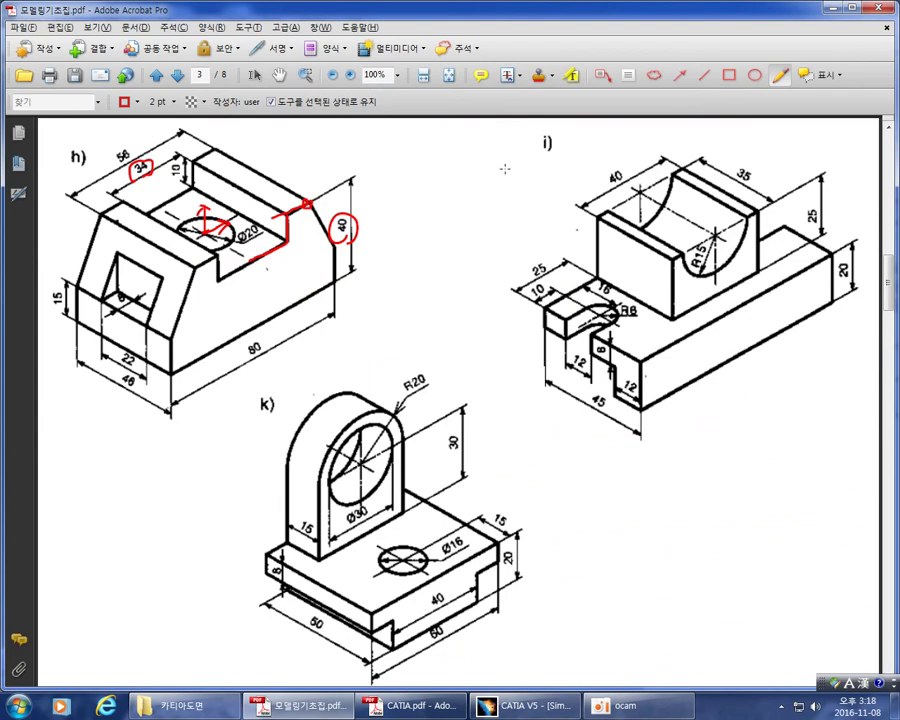
{"action": "mouse_move", "coordinate": [418, 146]}
{"action": "left_mouse_down"}
{"action": "mouse_move", "coordinate": [417, 233]}
{"action": "mouse_move", "coordinate": [496, 237]}
{"action": "mouse_move", "coordinate": [501, 143]}
{"action": "mouse_move", "coordinate": [416, 143]}
{"action": "left_mouse_up"}
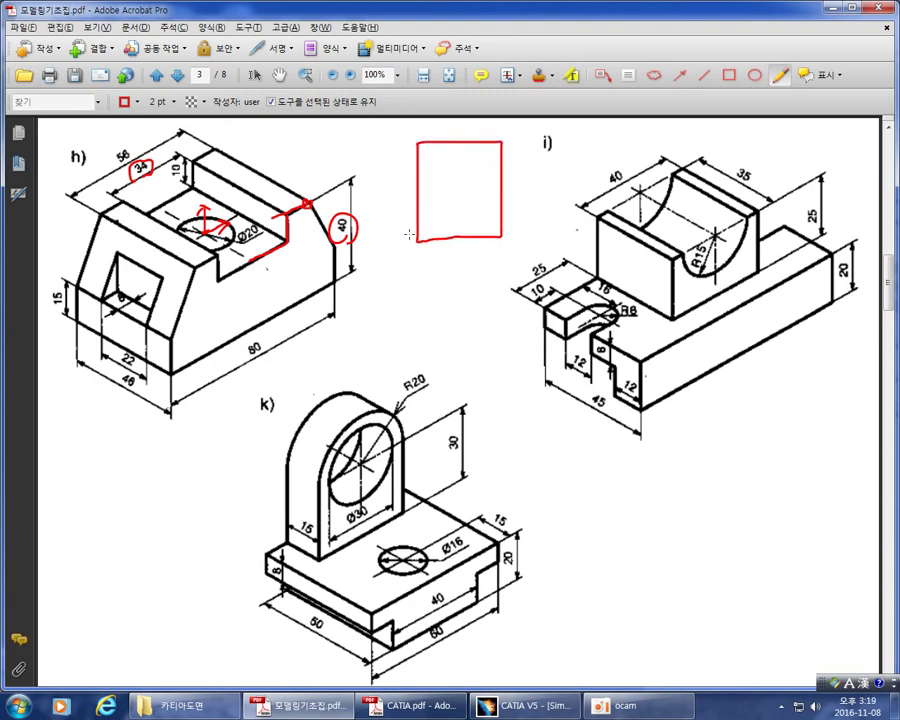
{"action": "mouse_move", "coordinate": [524, 143]}
{"action": "left_mouse_down"}
{"action": "mouse_move", "coordinate": [525, 188]}
{"action": "mouse_move", "coordinate": [568, 174]}
{"action": "mouse_move", "coordinate": [553, 143]}
{"action": "mouse_move", "coordinate": [528, 145]}
{"action": "mouse_move", "coordinate": [590, 143]}
{"action": "mouse_move", "coordinate": [598, 185]}
{"action": "mouse_move", "coordinate": [563, 198]}
{"action": "mouse_move", "coordinate": [521, 196]}
{"action": "mouse_move", "coordinate": [522, 240]}
{"action": "mouse_move", "coordinate": [565, 226]}
{"action": "mouse_move", "coordinate": [564, 199]}
{"action": "mouse_move", "coordinate": [596, 197]}
{"action": "mouse_move", "coordinate": [599, 236]}
{"action": "mouse_move", "coordinate": [598, 212]}
{"action": "left_mouse_up"}
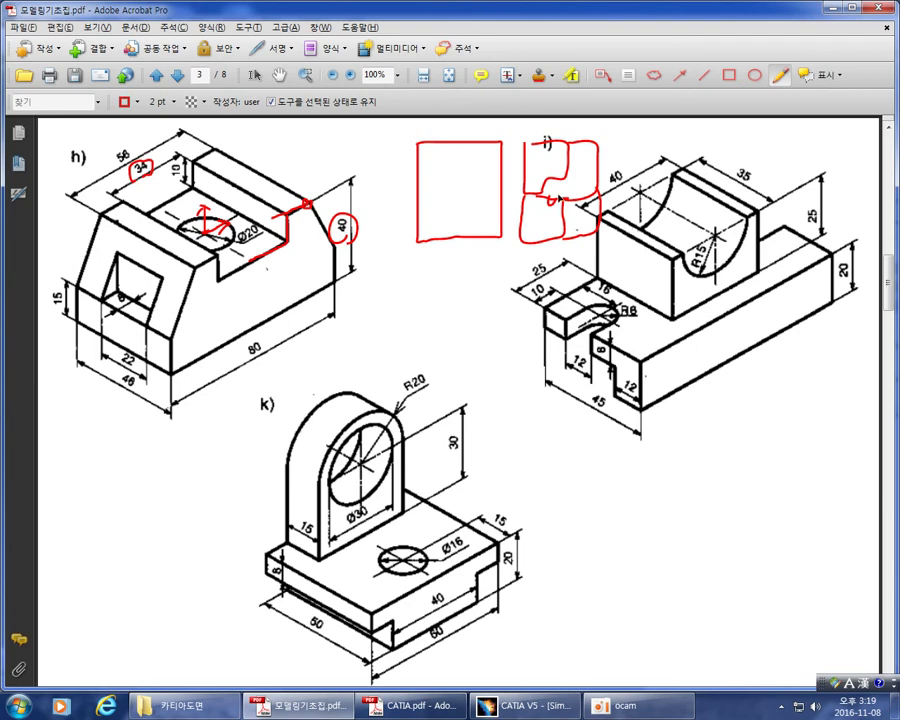
{"action": "left_click_drag", "start_coordinate": [476, 177], "coordinate": [456, 192]}
{"action": "left_click_drag", "start_coordinate": [543, 157], "coordinate": [577, 199]}
Undo the pencil strokes of the split square on the PDF page
{"action": "key", "text": "ctrl+z"}
{"action": "key", "text": "ctrl+z"}
{"action": "key", "text": "ctrl+z"}
{"action": "key", "text": "ctrl+z"}
{"action": "key", "text": "ctrl+z"}
{"action": "key", "text": "ctrl+z"}
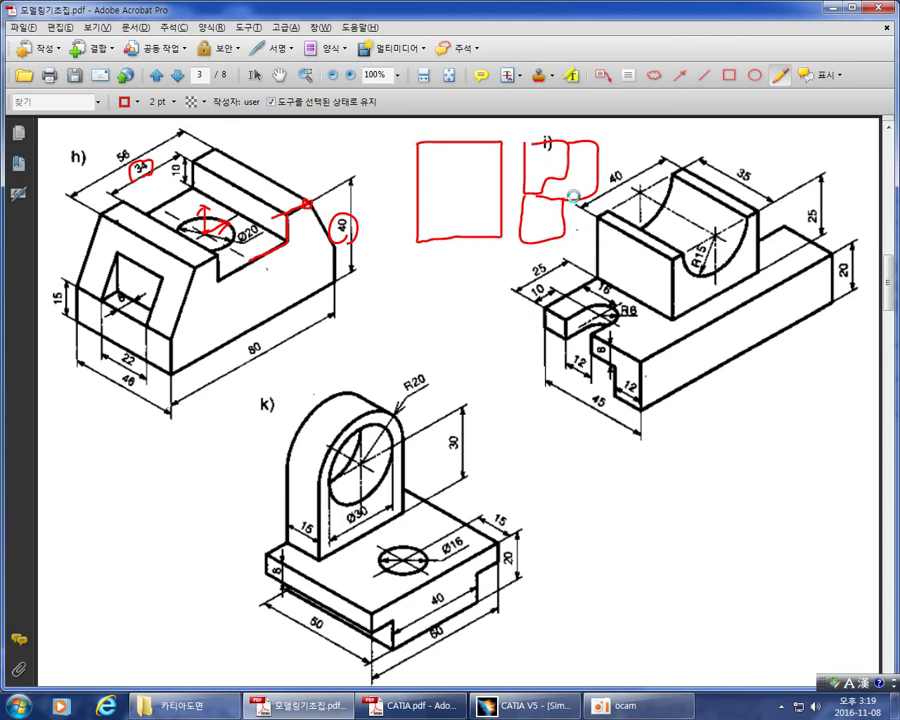
Switch back to CATIA and reopen the profile sketch for editing
{"action": "key", "text": "alt+Tab"}
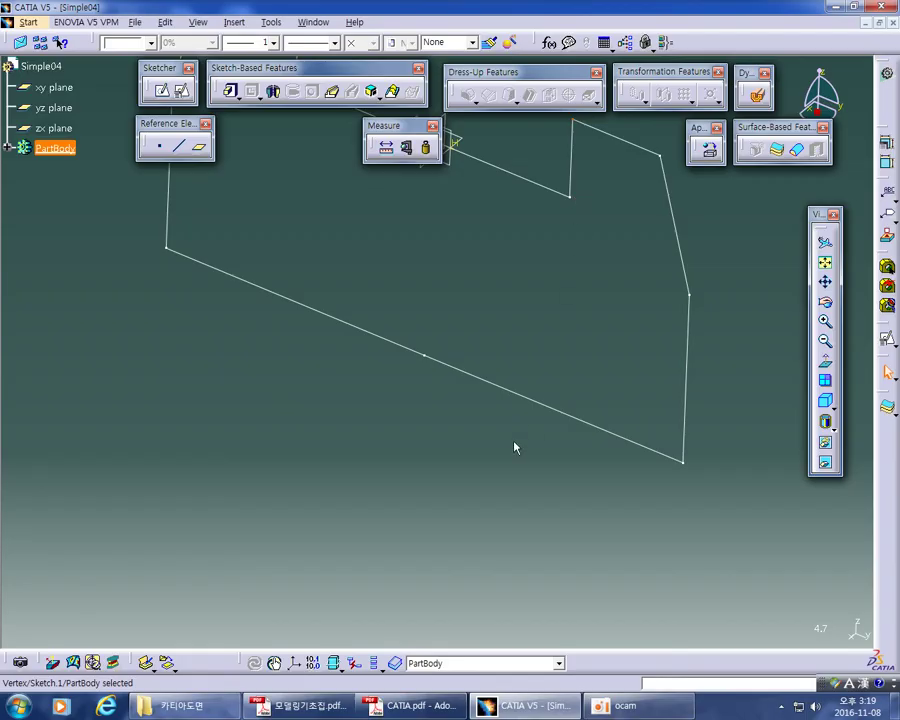
{"action": "middle_click_drag", "start_coordinate": [444, 329], "coordinate": [452, 388]}
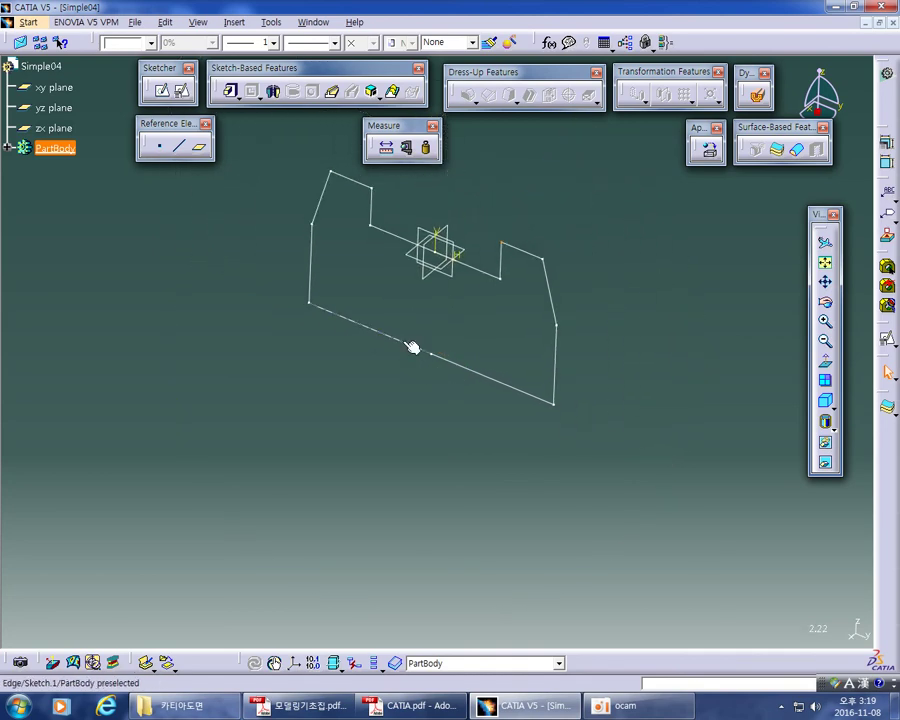
{"action": "double_click", "coordinate": [411, 346]}
{"action": "middle_click_drag", "start_coordinate": [460, 336], "coordinate": [464, 372]}
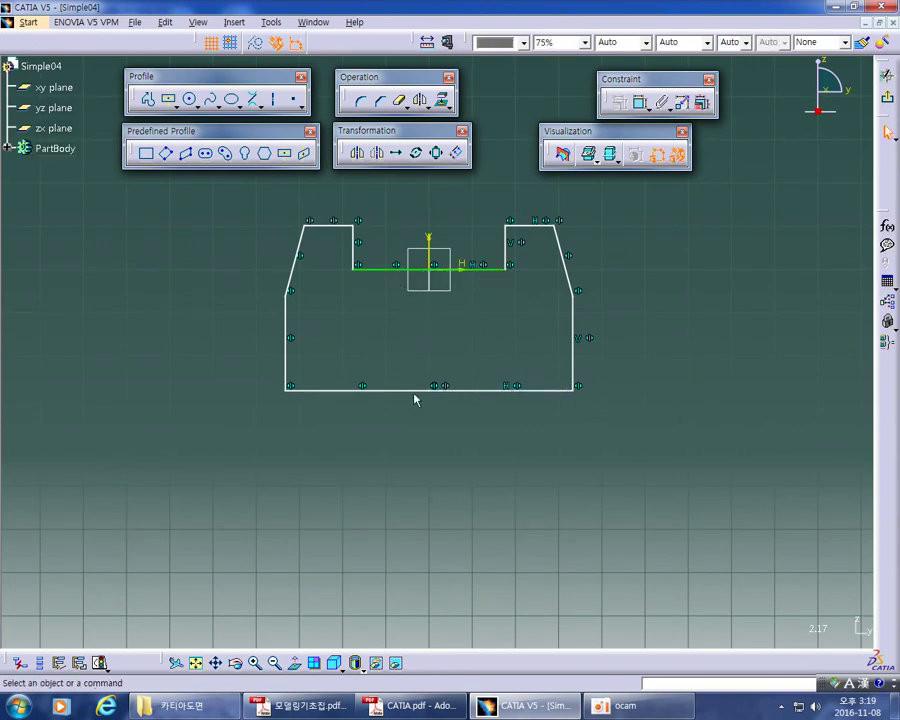
Try deleting the original halves of the slot floor and bottom line, and undo both deletions
{"action": "left_click", "coordinate": [486, 273]}
{"action": "key", "text": "Delete"}
{"action": "left_click", "coordinate": [490, 390]}
{"action": "key", "text": "Delete"}
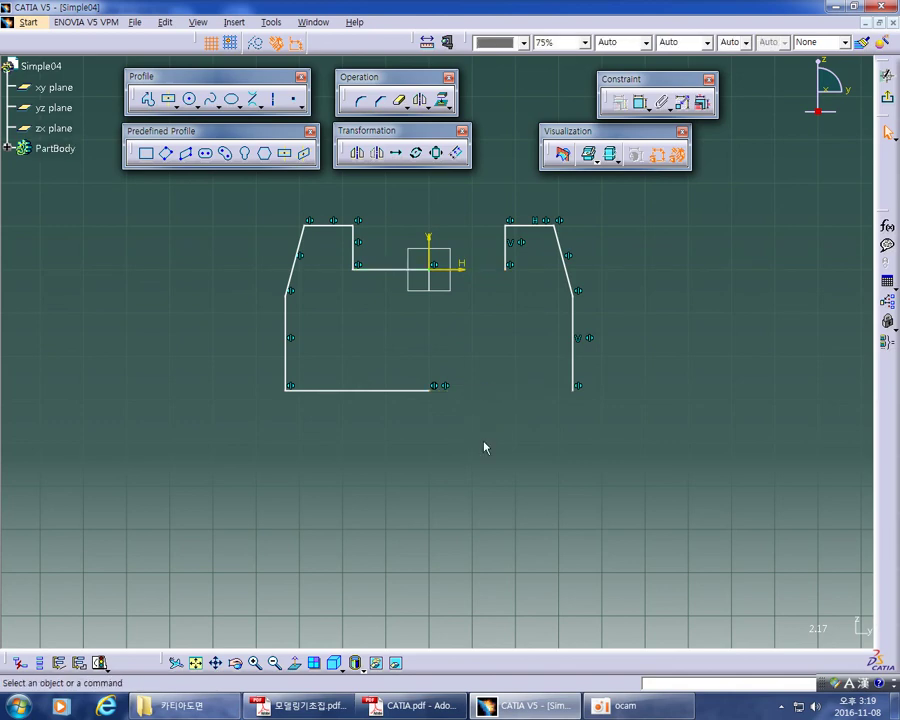
{"action": "key", "text": "ctrl+z"}
{"action": "key", "text": "ctrl+z"}
{"action": "left_click", "coordinate": [497, 347]}
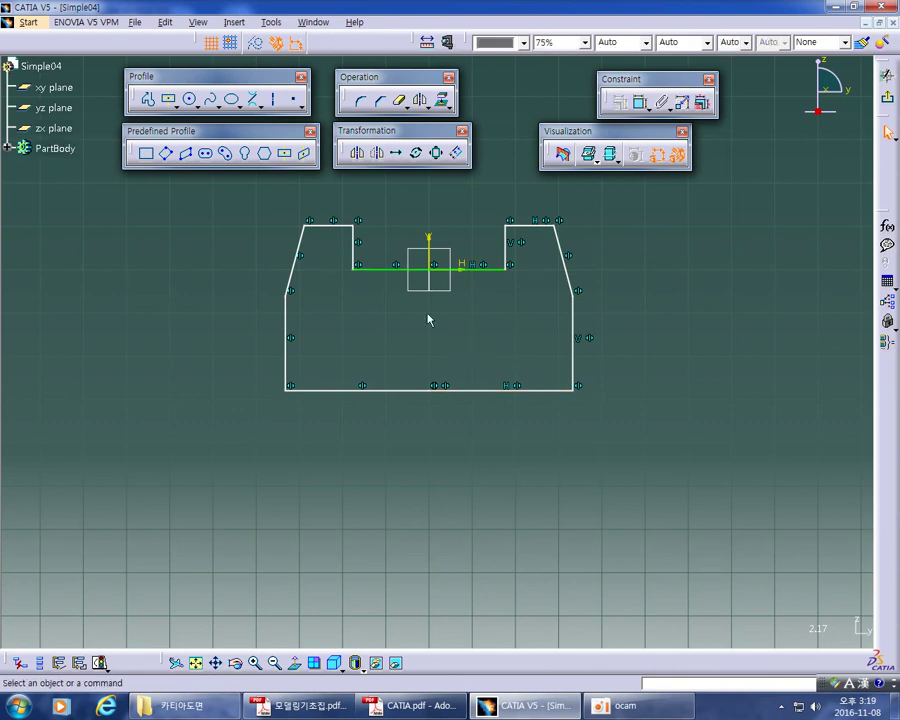
Delete the mirrored halves of the slot floor and bottom line on the negative H side
{"action": "left_click", "coordinate": [379, 270]}
{"action": "key", "text": "Delete"}
{"action": "left_click", "coordinate": [401, 391]}
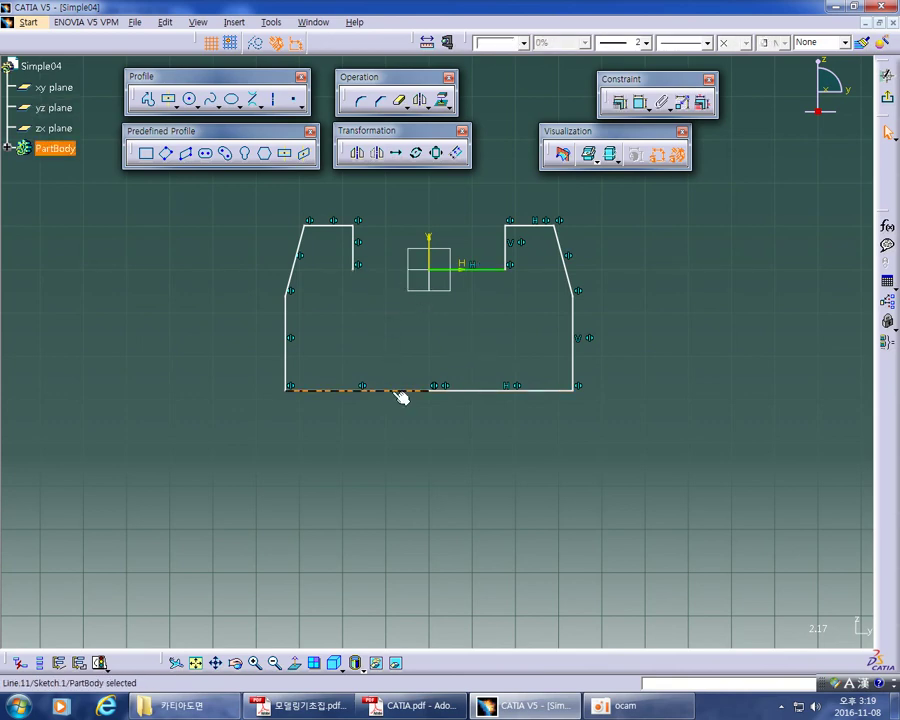
{"action": "key", "text": "Delete"}
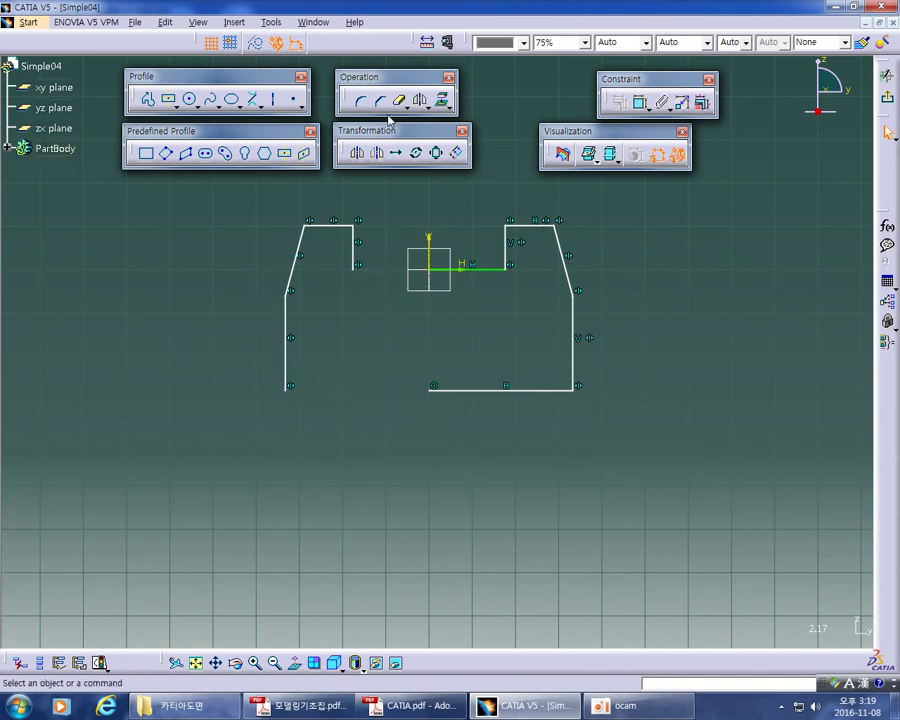
Trim the remaining slot floor line and the mirrored slot wall to each other, making the floor one continuous line
{"action": "left_click", "coordinate": [424, 106]}
{"action": "left_click", "coordinate": [421, 127]}
{"action": "mouse_move", "coordinate": [489, 361]}
{"action": "middle_mouse_down", "text": "ctrl"}
{"action": "mouse_move", "coordinate": [487, 391]}
{"action": "mouse_move", "coordinate": [499, 353]}
{"action": "middle_mouse_up", "text": "ctrl"}
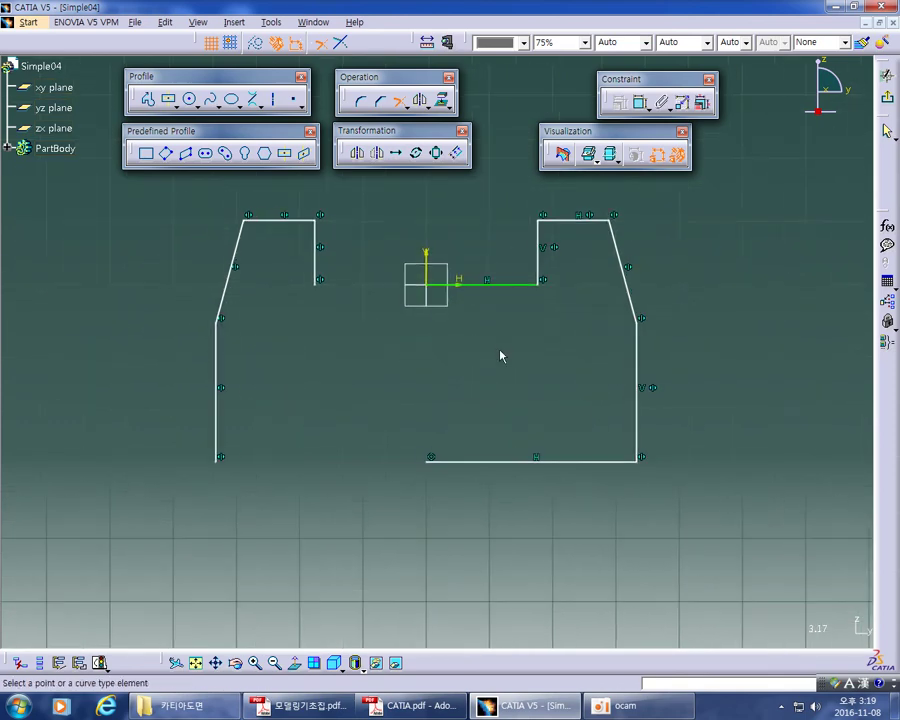
{"action": "left_click", "coordinate": [485, 283]}
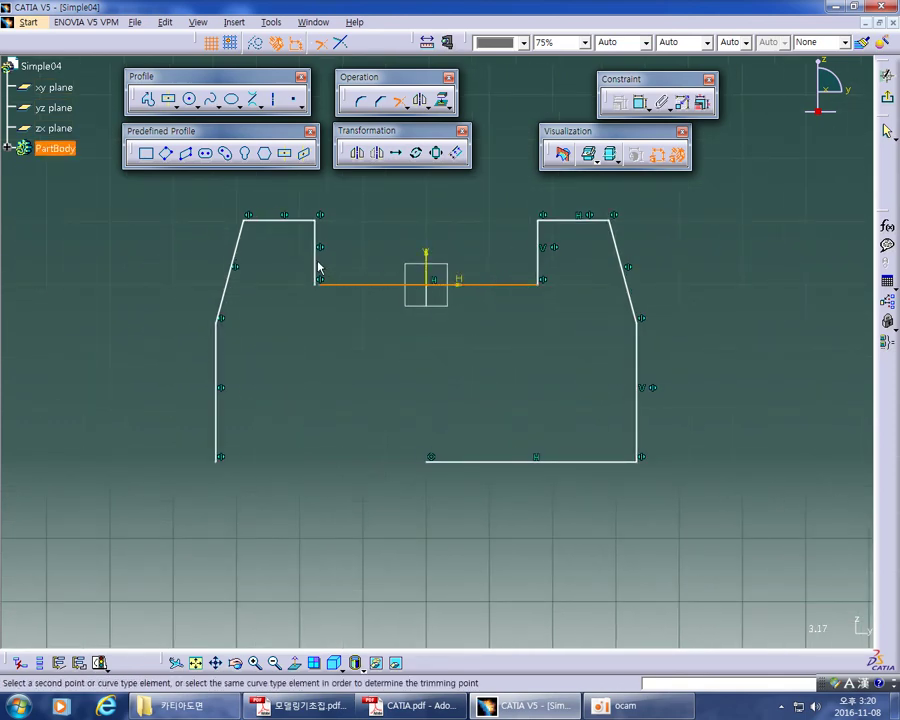
{"action": "left_click", "coordinate": [317, 262]}
{"action": "middle_click_drag", "start_coordinate": [440, 354], "coordinate": [457, 306]}
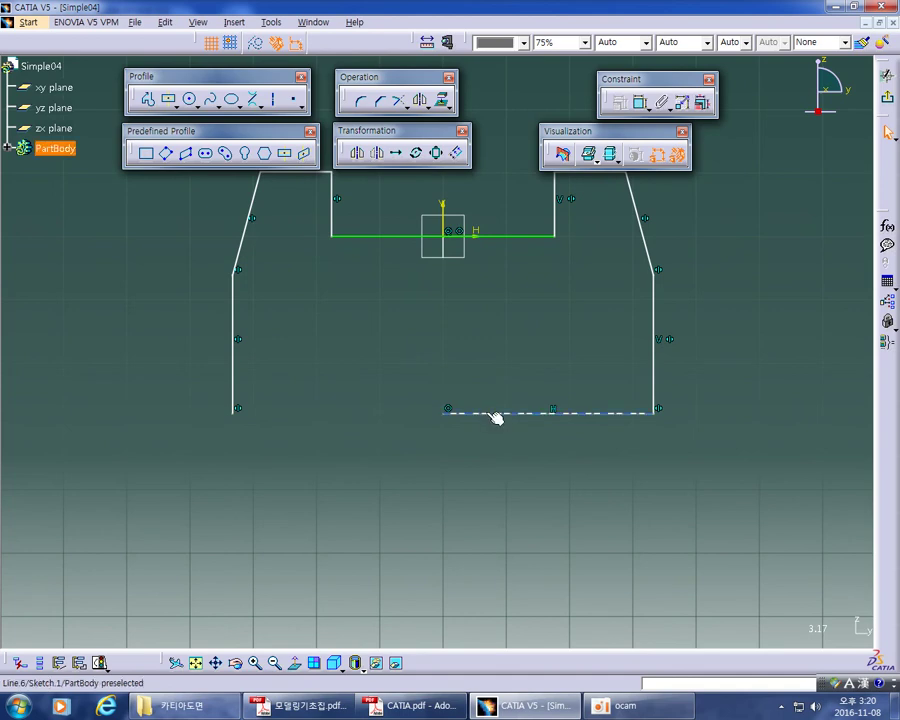
Trim the remaining bottom line and the mirrored outer vertical line to each other, closing the profile
{"action": "left_click", "coordinate": [494, 413]}
{"action": "left_click", "coordinate": [399, 100]}
{"action": "left_click", "coordinate": [242, 369]}
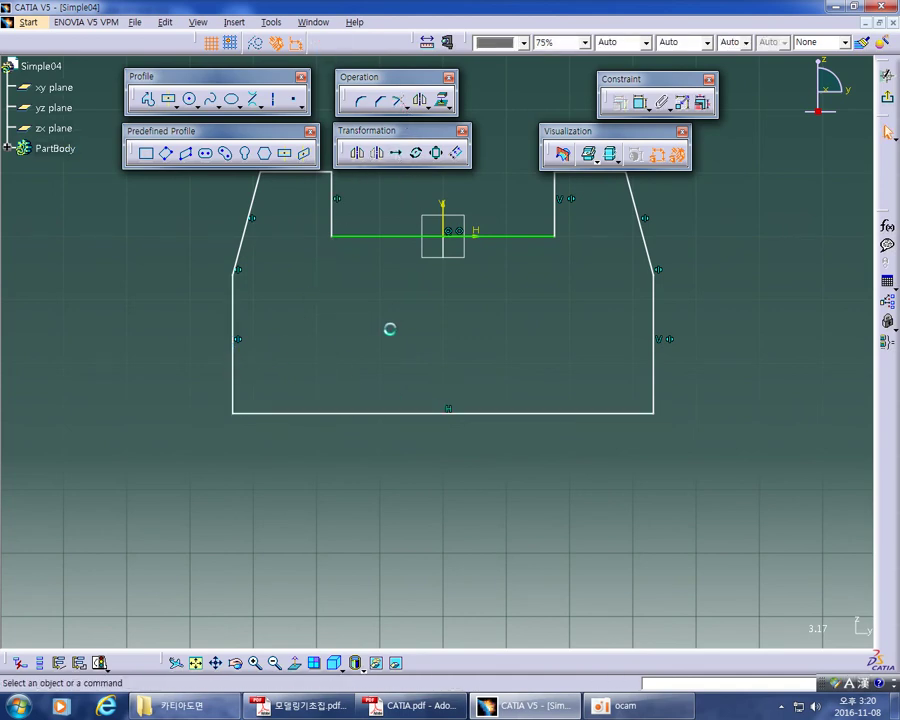
{"action": "middle_click_drag", "start_coordinate": [401, 332], "coordinate": [418, 368], "text": "ctrl"}
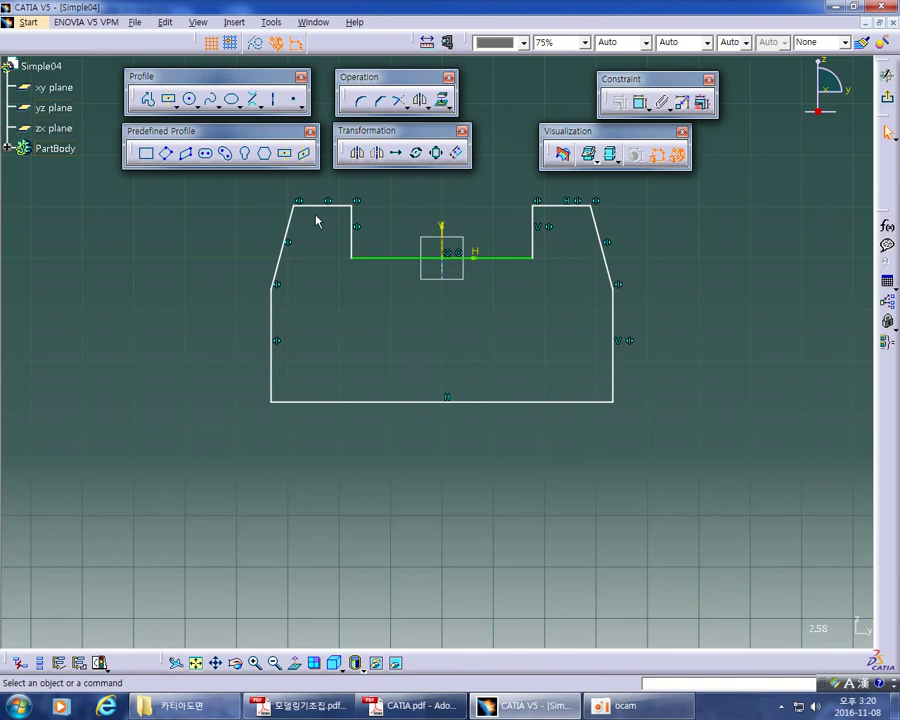
Expand PartBody in the specification tree to show its sketch
{"action": "left_click", "coordinate": [8, 148]}
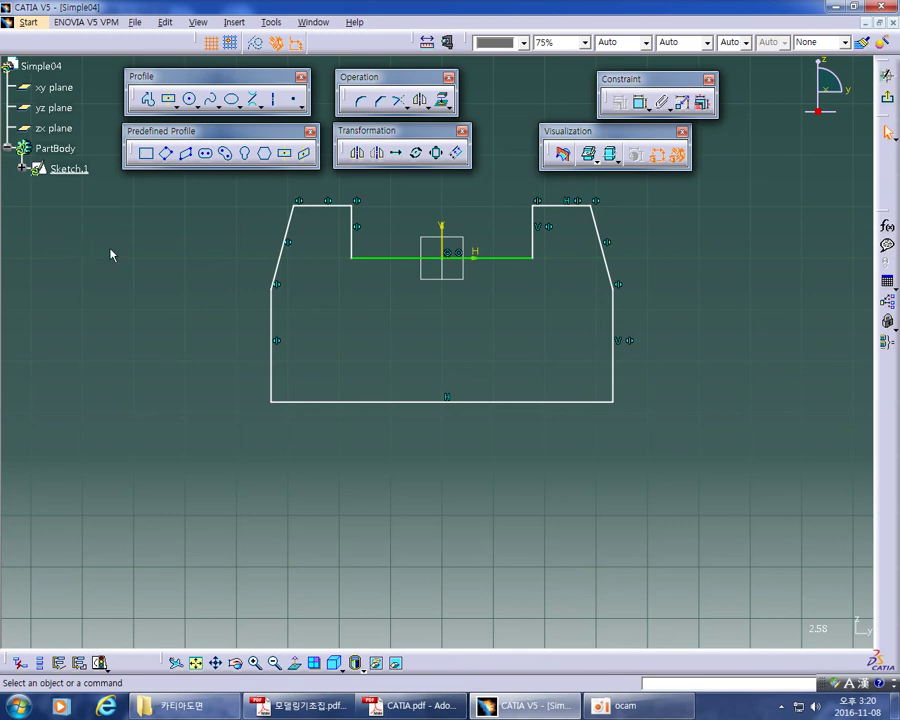
{"action": "middle_click_drag", "start_coordinate": [381, 307], "coordinate": [382, 325], "text": "ctrl"}
{"action": "mouse_move", "coordinate": [458, 350]}
{"action": "middle_mouse_down"}
{"action": "mouse_move", "coordinate": [446, 388]}
{"action": "mouse_move", "coordinate": [448, 377]}
{"action": "middle_mouse_up"}
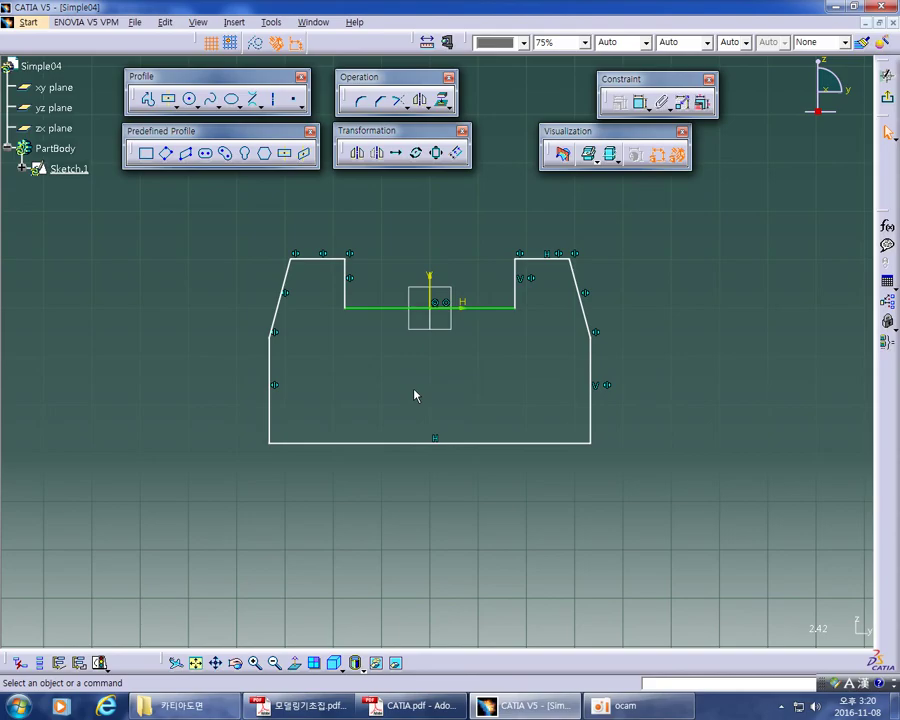
Mark the slot width 34 on drawing h in the PDF, and in CATIA constrain the distance between the two slot walls to 34 mm
{"action": "key", "text": "alt+Tab"}
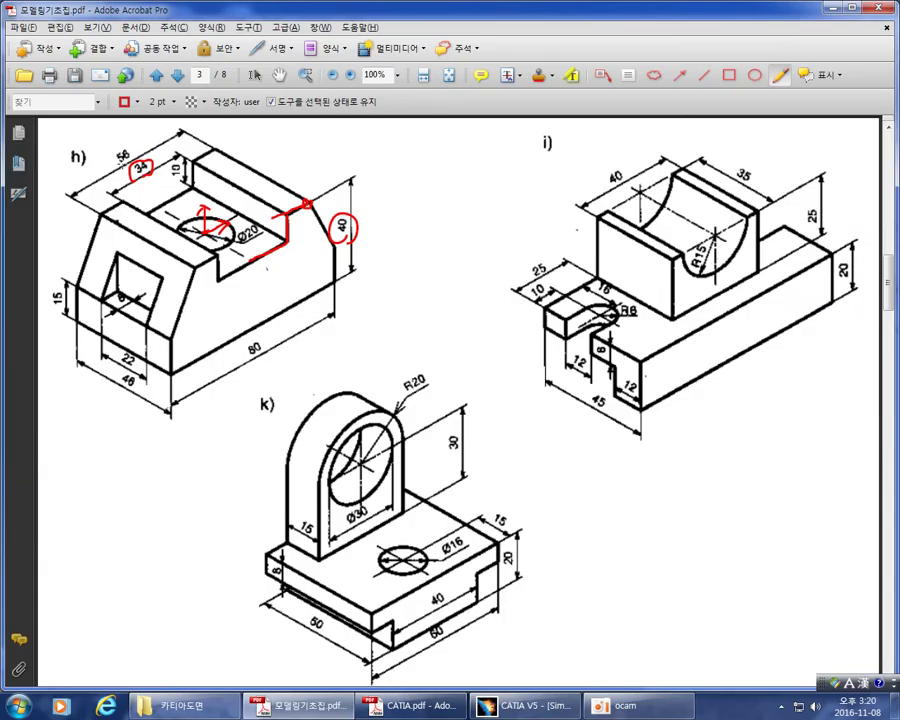
{"action": "left_click_drag", "start_coordinate": [139, 160], "coordinate": [143, 163]}
{"action": "key", "text": "alt+Tab"}
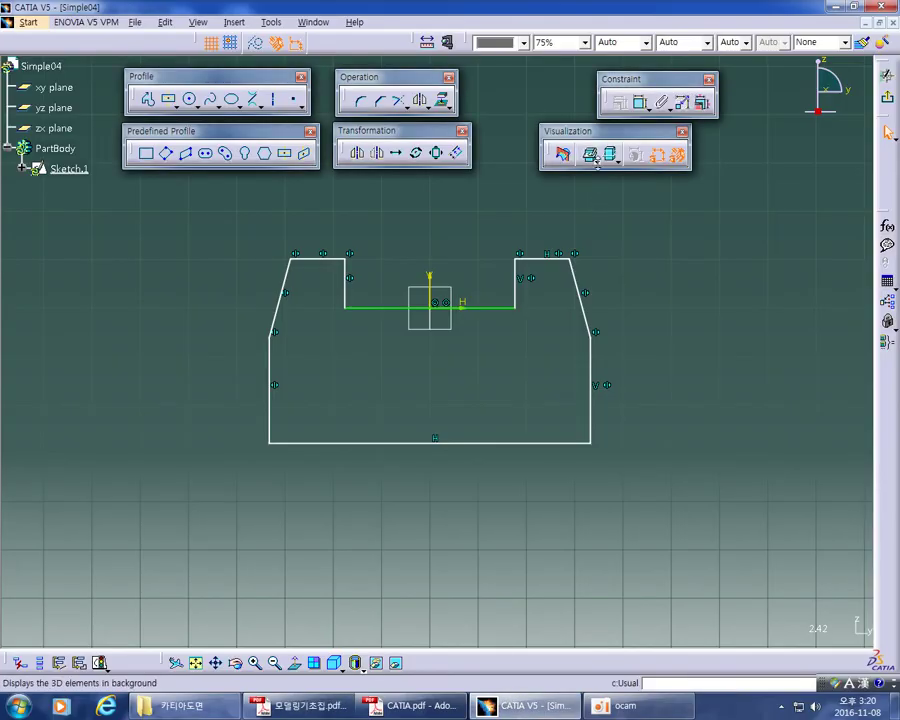
{"action": "left_click", "coordinate": [641, 102]}
{"action": "left_click", "coordinate": [347, 290]}
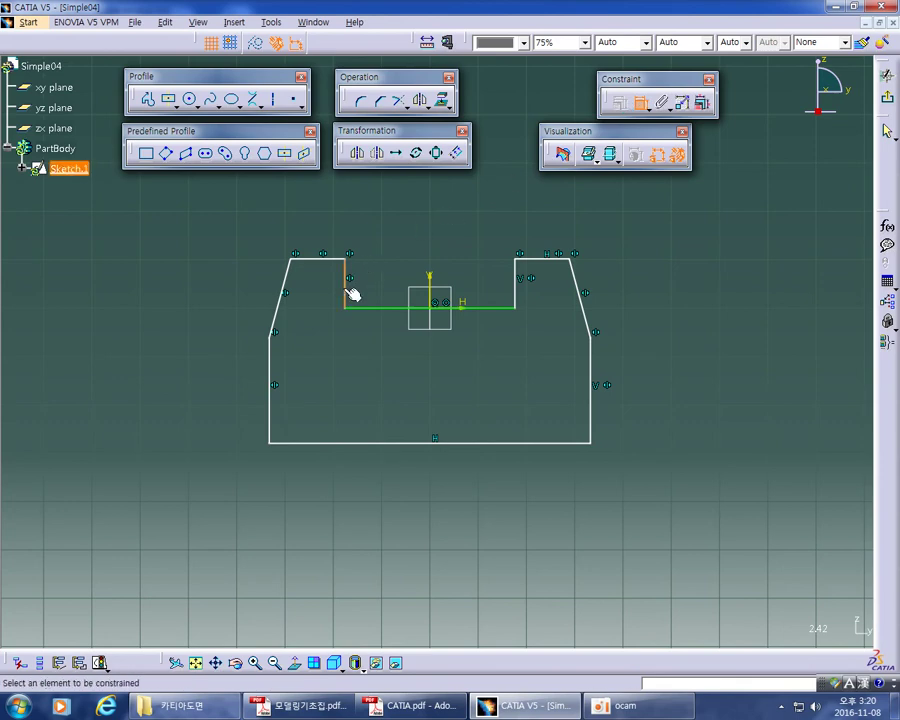
{"action": "left_click", "coordinate": [517, 290]}
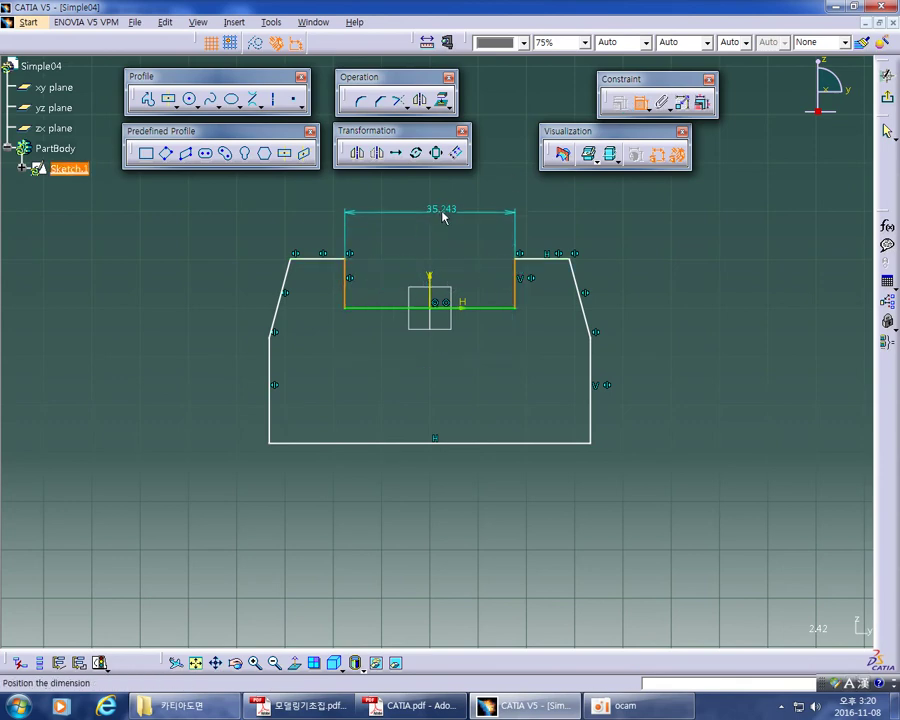
{"action": "left_click", "coordinate": [440, 203]}
{"action": "double_click", "coordinate": [438, 205]}
{"action": "type", "text": "34"}
{"action": "key", "text": "Return"}
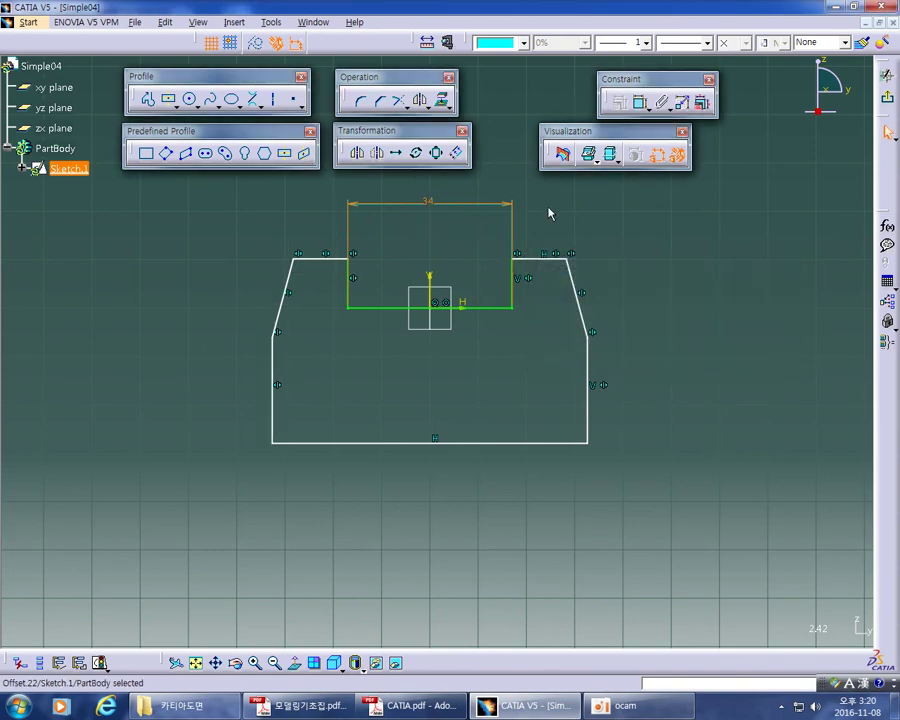
Consult drawing h in the PDF, and in CATIA constrain the distance between the two outer top corners to 56 mm
{"action": "key", "text": "alt+Tab"}
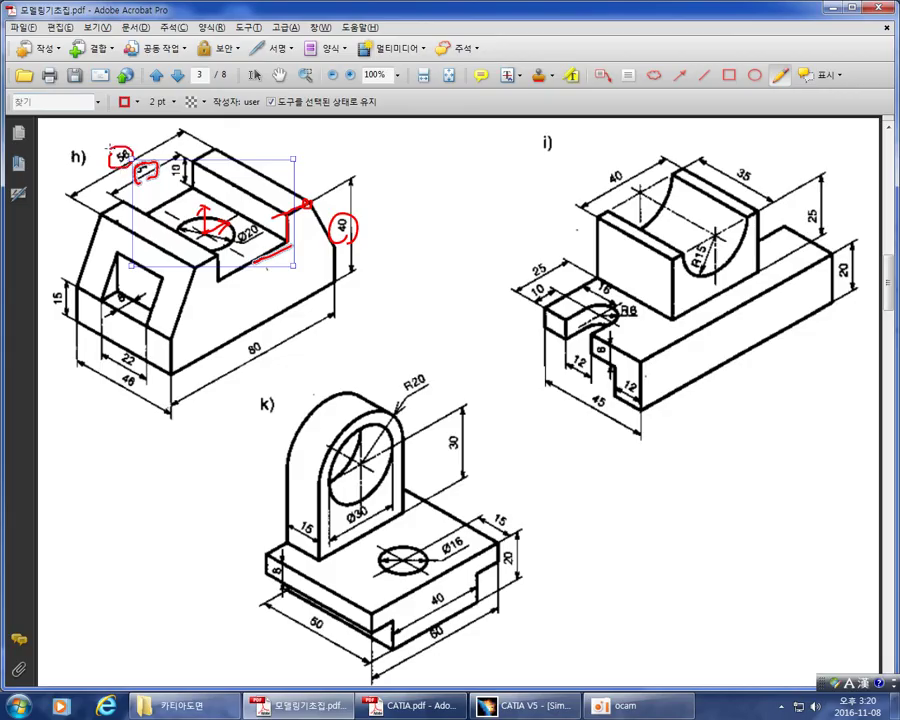
{"action": "key", "text": "alt+Tab"}
{"action": "left_click", "coordinate": [641, 104]}
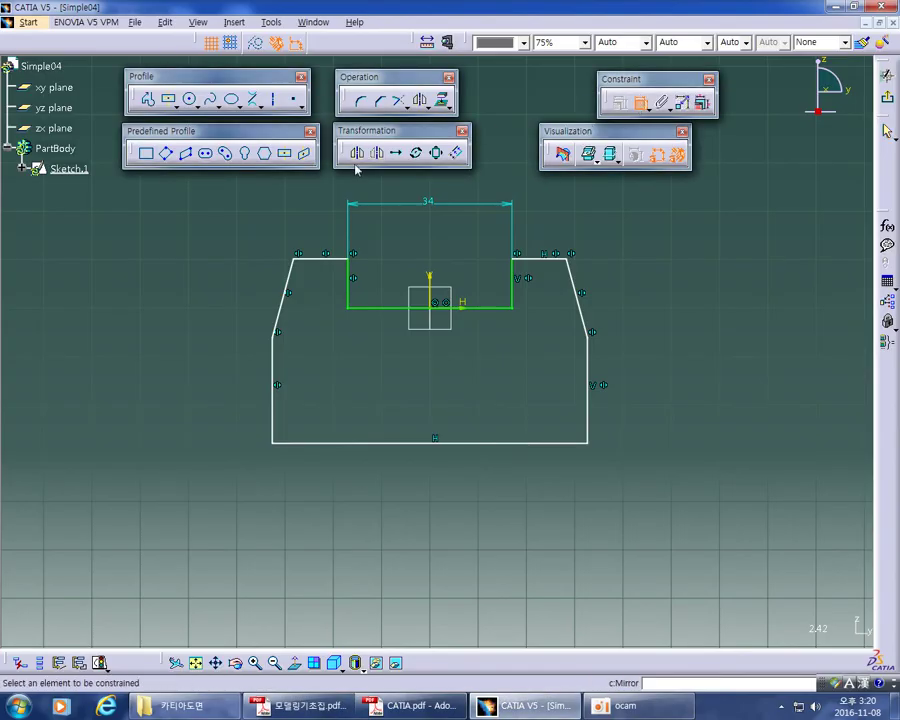
{"action": "left_click", "coordinate": [292, 259]}
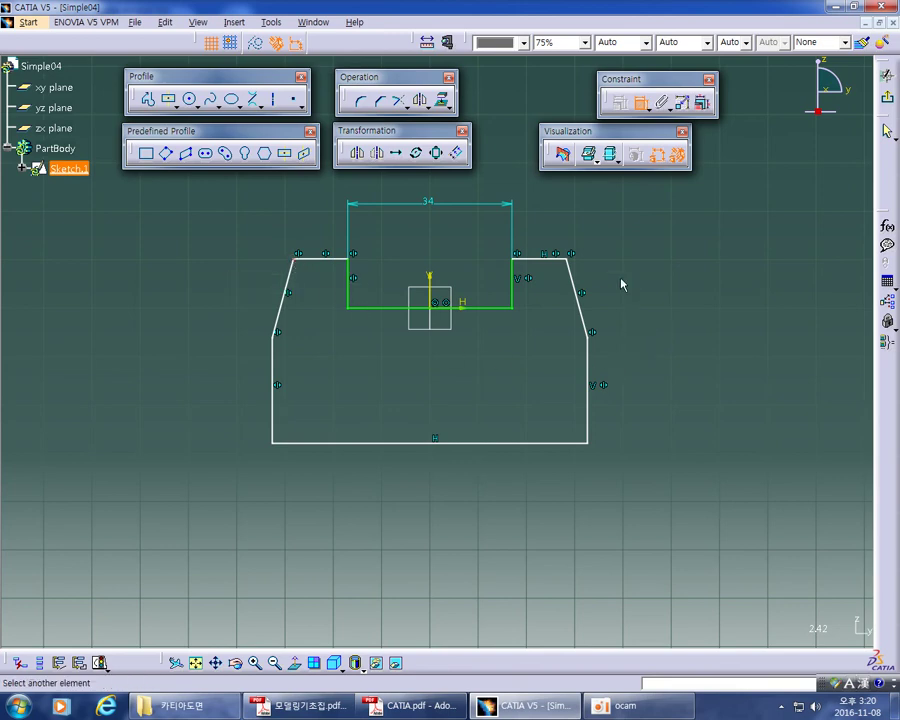
{"action": "left_click", "coordinate": [572, 259]}
{"action": "middle_click_drag", "start_coordinate": [551, 242], "coordinate": [522, 335]}
{"action": "left_click", "coordinate": [437, 295]}
{"action": "double_click", "coordinate": [437, 290]}
{"action": "type", "text": "56mm"}
{"action": "key", "text": "Return"}
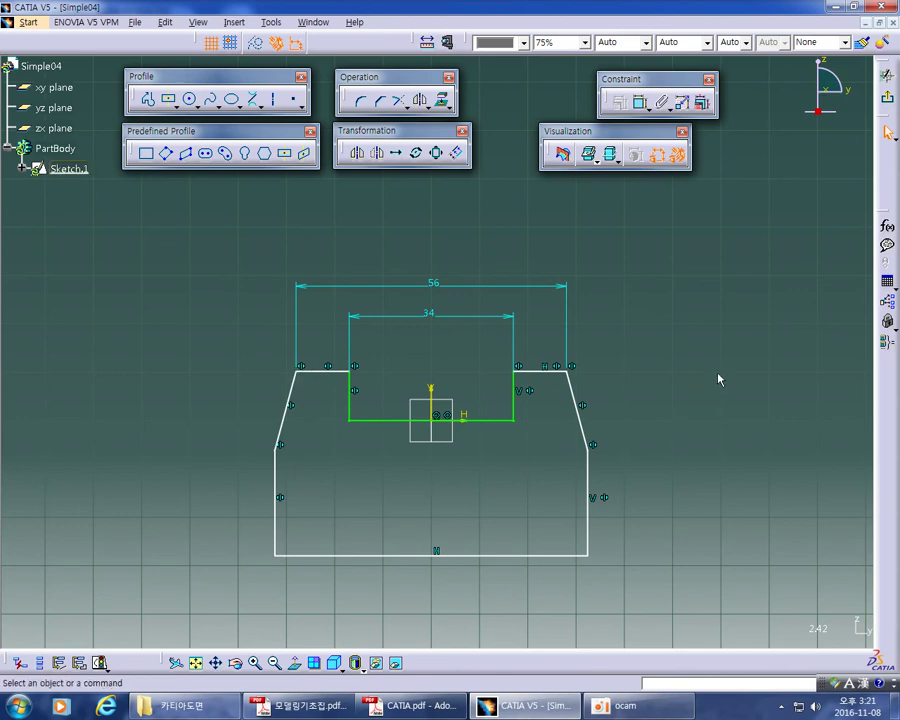
{"action": "middle_click_drag", "start_coordinate": [714, 368], "coordinate": [716, 318]}
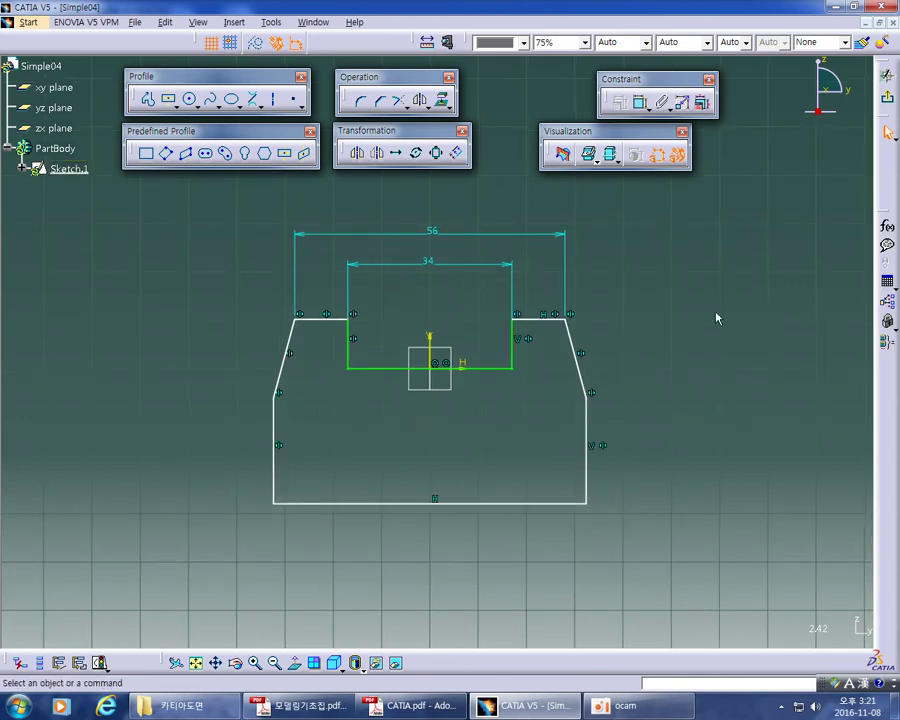
Mark the overall length 80 on drawing h in the PDF, and in CATIA constrain the distance between the outer vertical lines to 80 mm
{"action": "key", "text": "alt+Tab"}
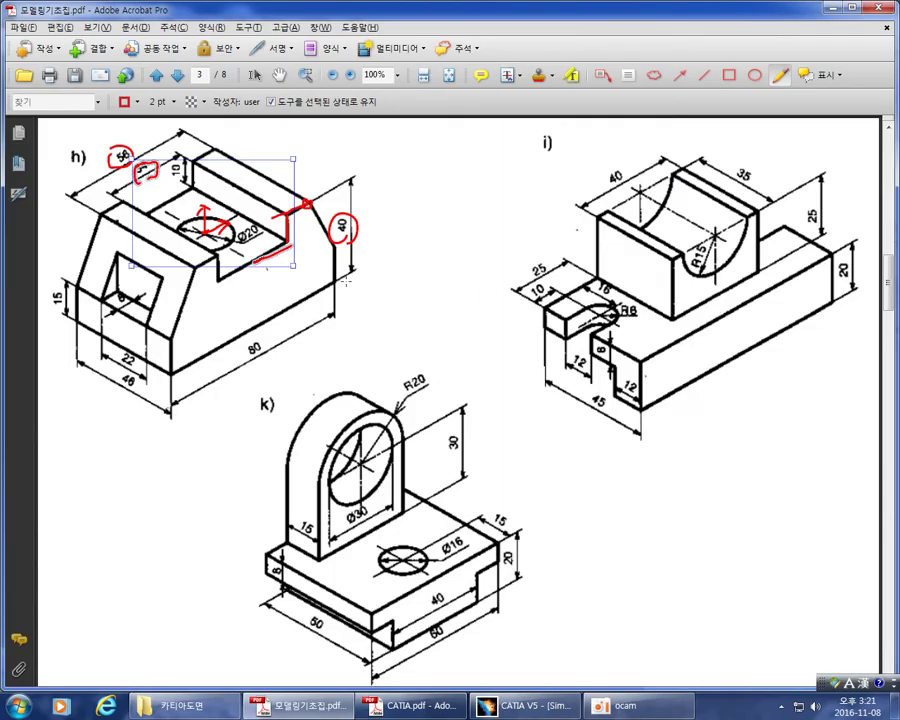
{"action": "mouse_move", "coordinate": [249, 372]}
{"action": "left_mouse_down"}
{"action": "mouse_move", "coordinate": [236, 332]}
{"action": "mouse_move", "coordinate": [270, 338]}
{"action": "mouse_move", "coordinate": [255, 368]}
{"action": "left_mouse_up"}
{"action": "key", "text": "alt+Tab"}
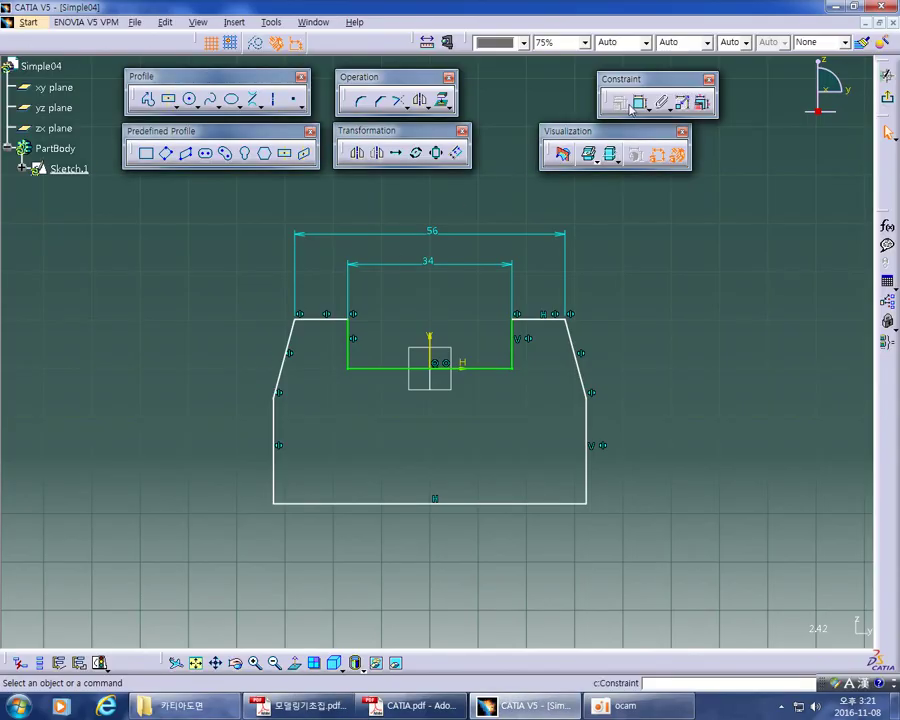
{"action": "left_click", "coordinate": [277, 414]}
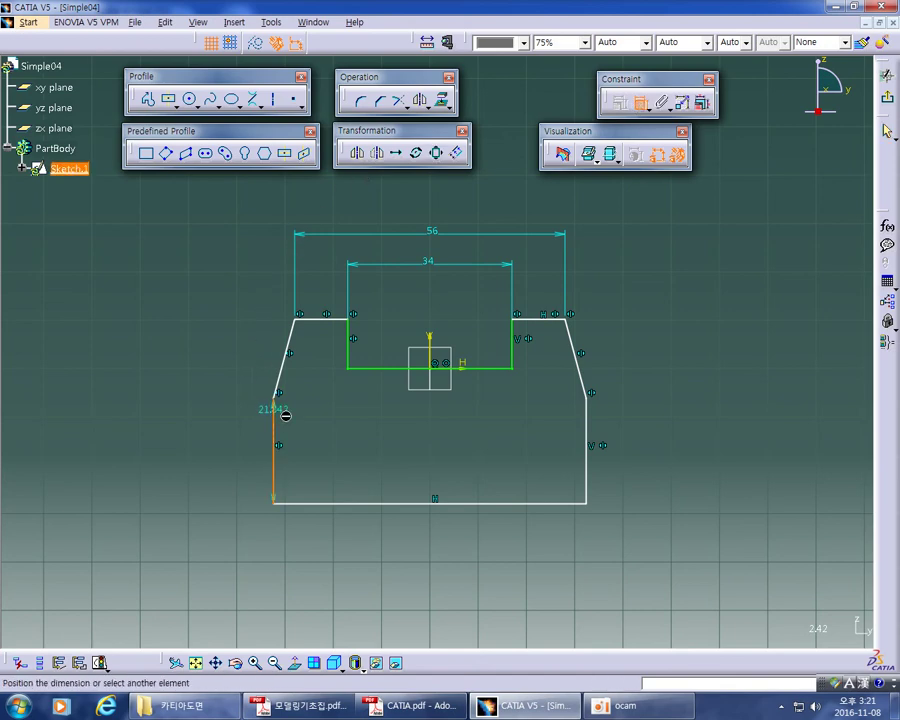
{"action": "left_click", "coordinate": [587, 436]}
{"action": "middle_click_drag", "start_coordinate": [460, 224], "coordinate": [457, 306]}
{"action": "left_click", "coordinate": [431, 289]}
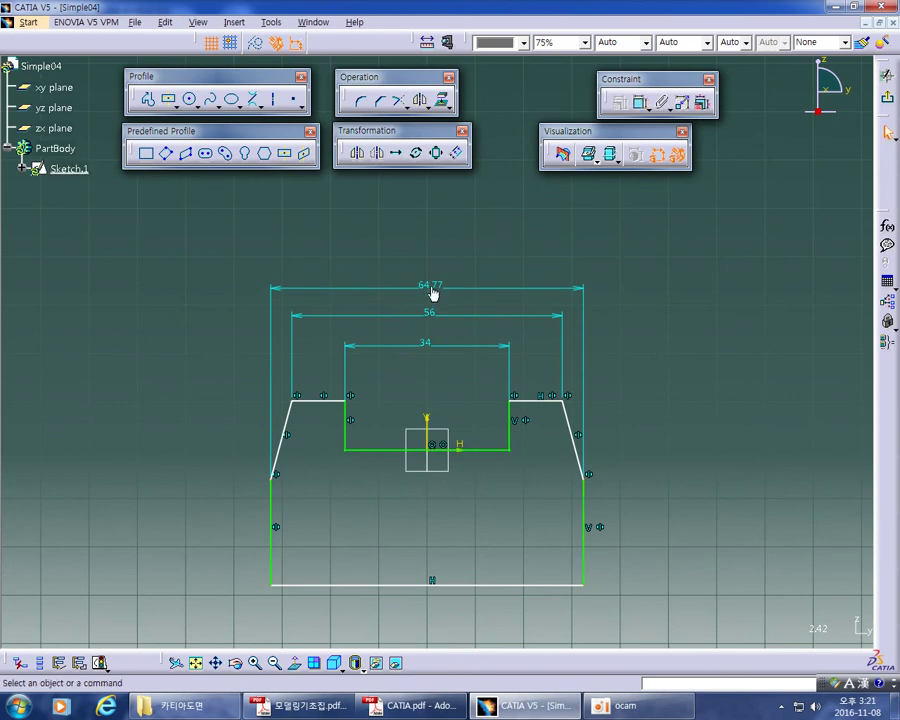
{"action": "double_click", "coordinate": [433, 288]}
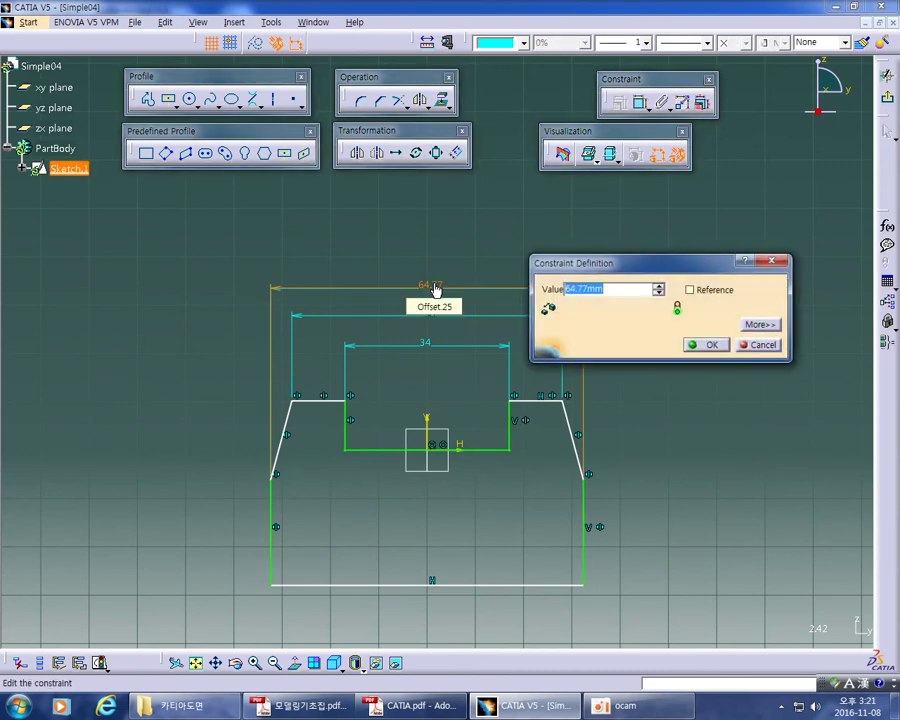
{"action": "type", "text": "80"}
{"action": "key", "text": "Return"}
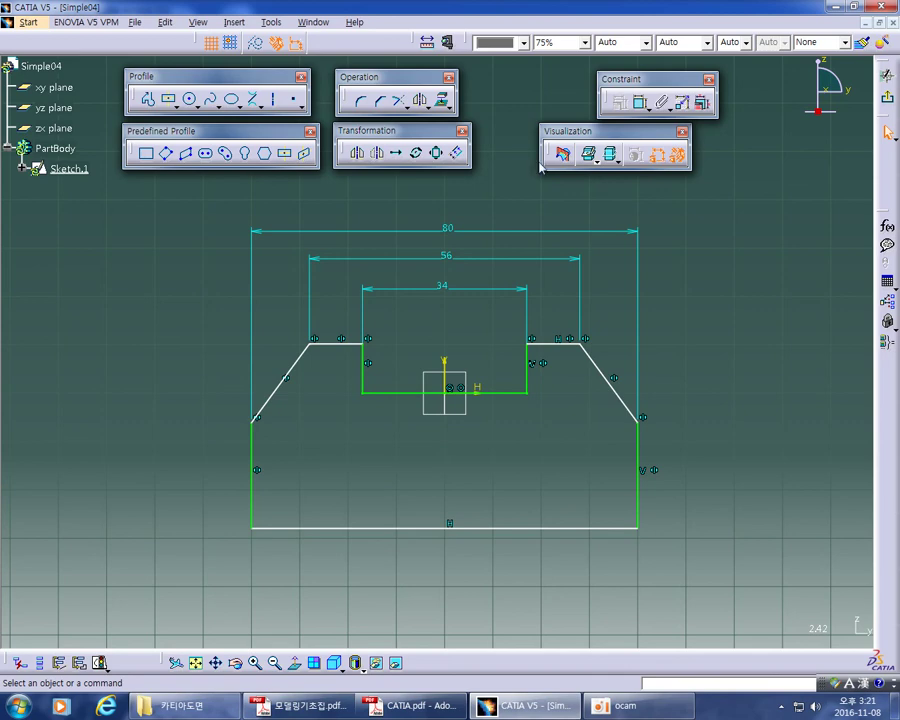
Constrain the slot depth between the slot floor and the top line on the positive H side to 10 mm
{"action": "left_click", "coordinate": [640, 102]}
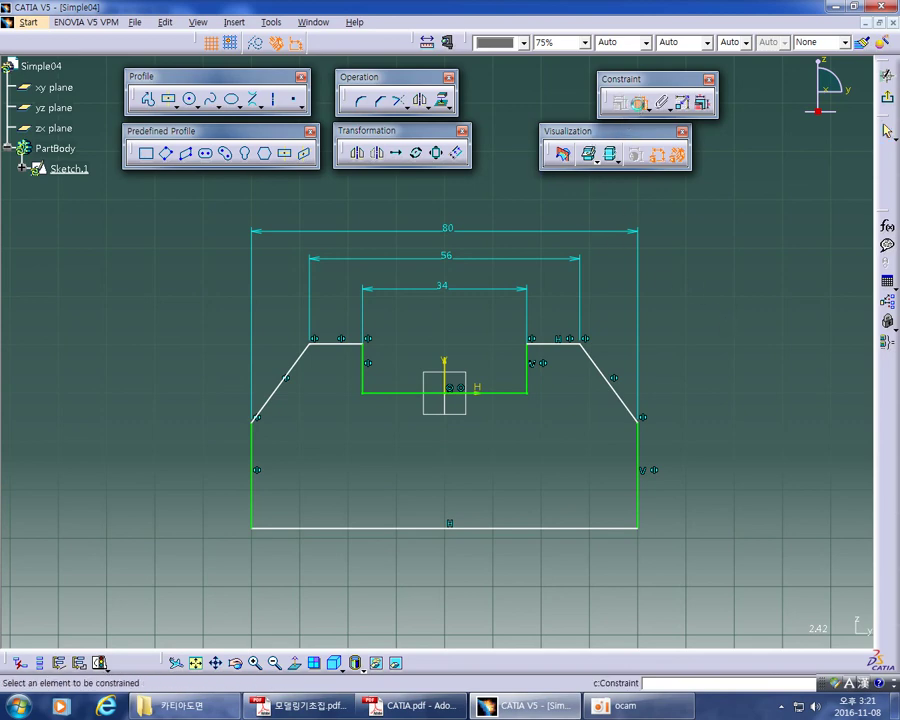
{"action": "left_click", "coordinate": [514, 394]}
{"action": "left_click", "coordinate": [548, 344]}
{"action": "left_click", "coordinate": [496, 368]}
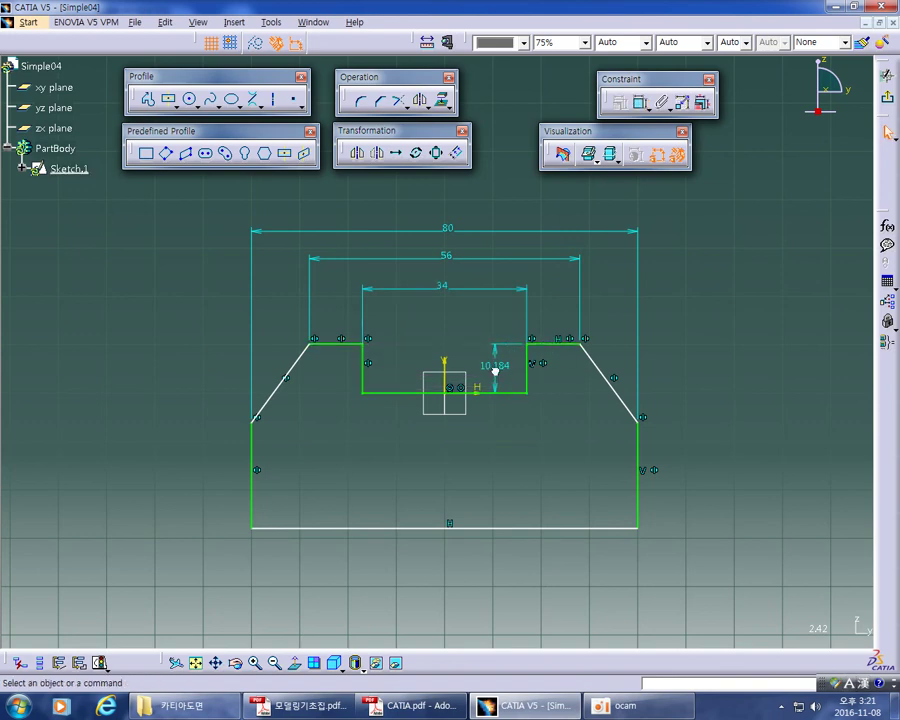
{"action": "double_click", "coordinate": [508, 370]}
{"action": "type", "text": "10"}
{"action": "key", "text": "Return"}
{"action": "mouse_move", "coordinate": [572, 381]}
{"action": "middle_mouse_down"}
{"action": "mouse_move", "coordinate": [588, 429]}
{"action": "mouse_move", "coordinate": [583, 389]}
{"action": "middle_mouse_up"}
{"action": "left_click", "coordinate": [704, 377]}
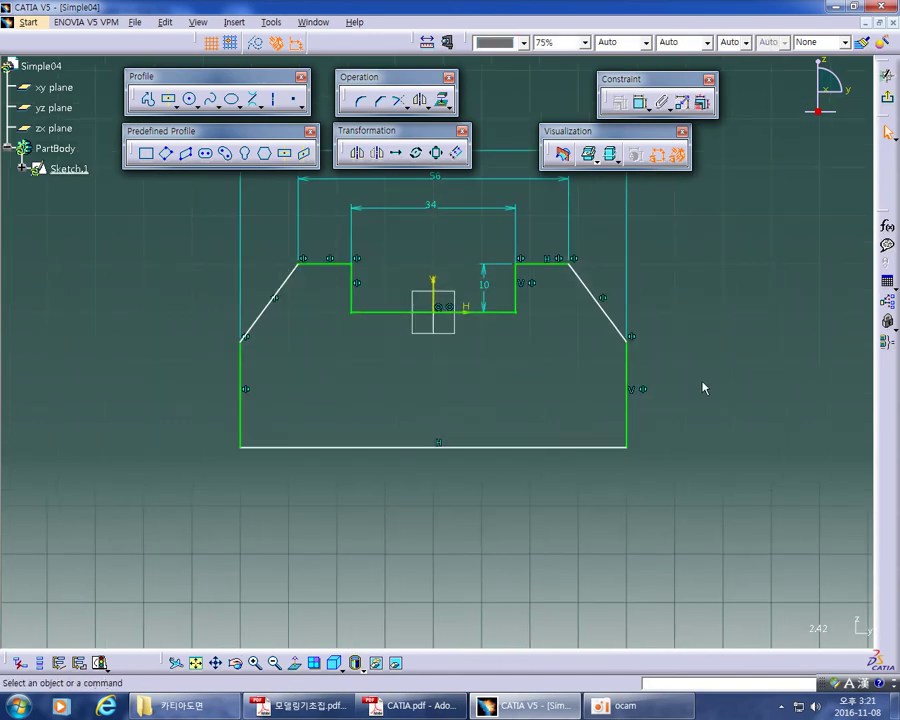
Constrain the profile's overall height between the top line and the bottom line to 40 mm, checking drawing h in the PDF
{"action": "left_click", "coordinate": [640, 101]}
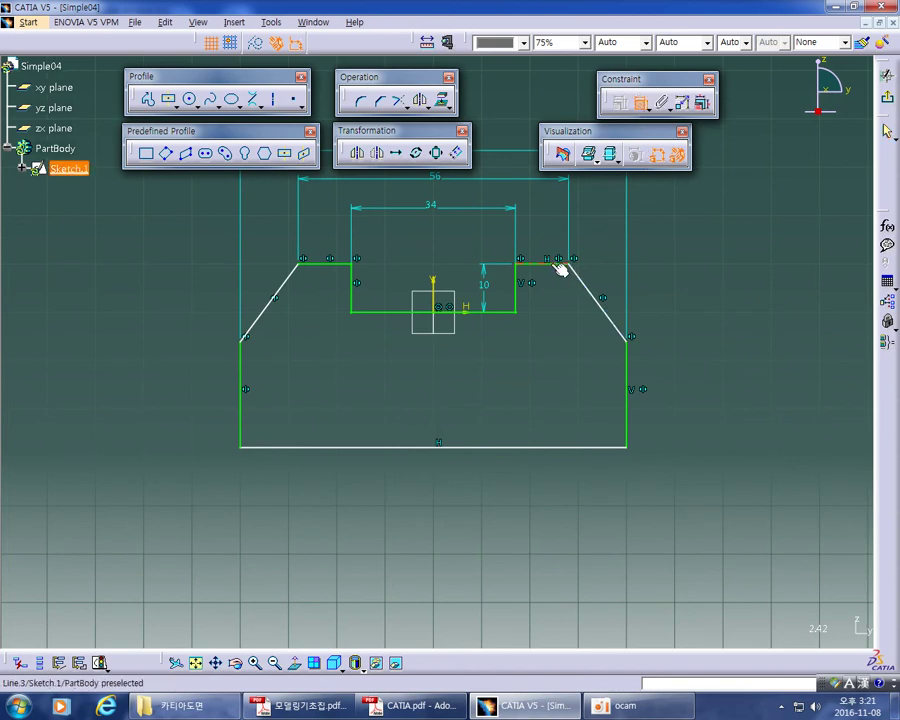
{"action": "left_click", "coordinate": [556, 264]}
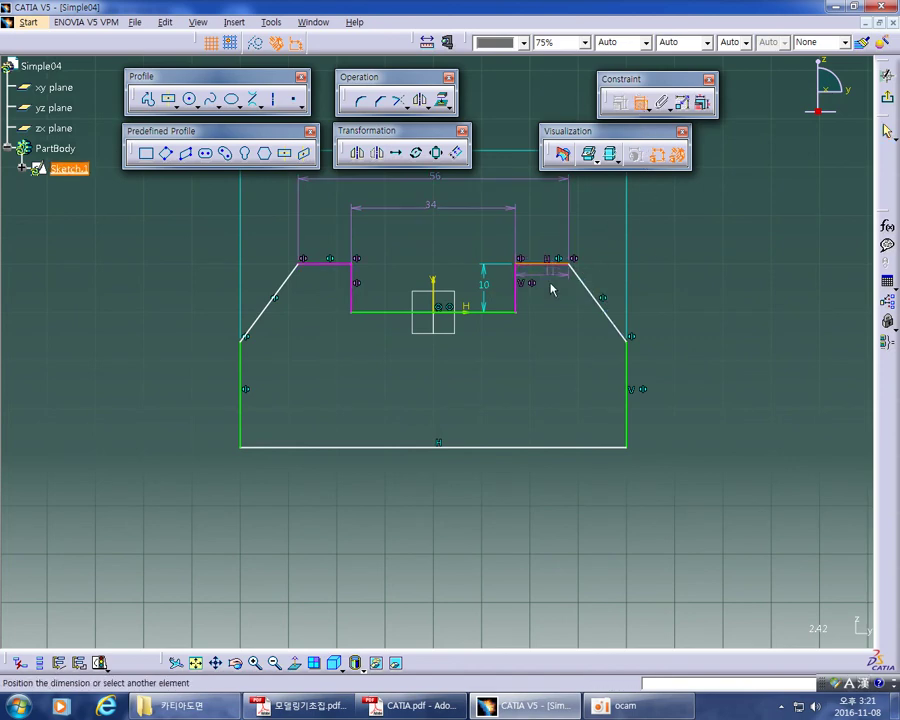
{"action": "left_click", "coordinate": [562, 447]}
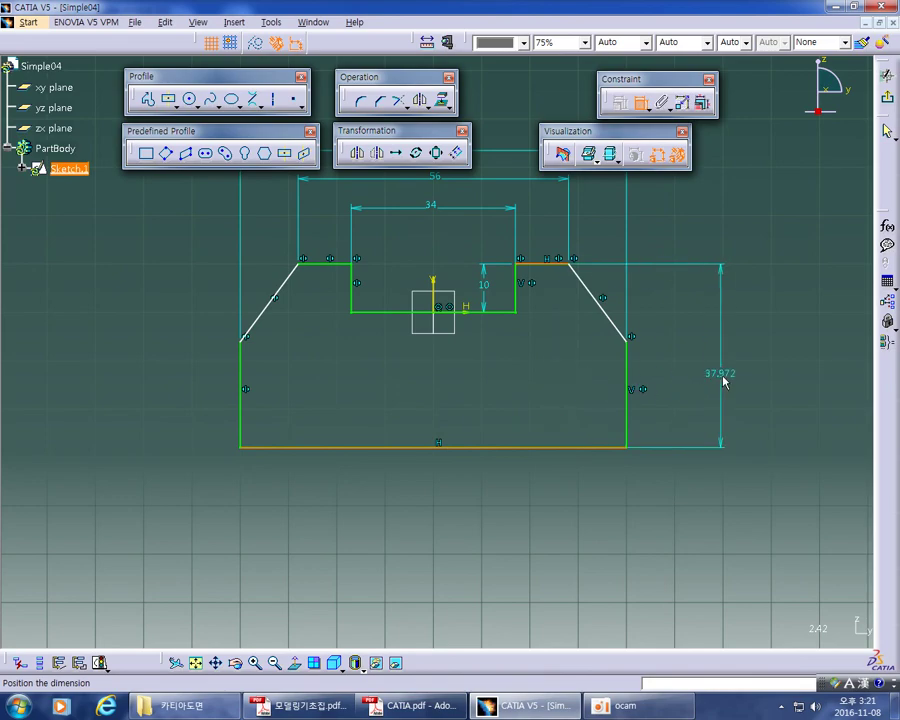
{"action": "left_click", "coordinate": [722, 379]}
{"action": "key", "text": "alt+Tab"}
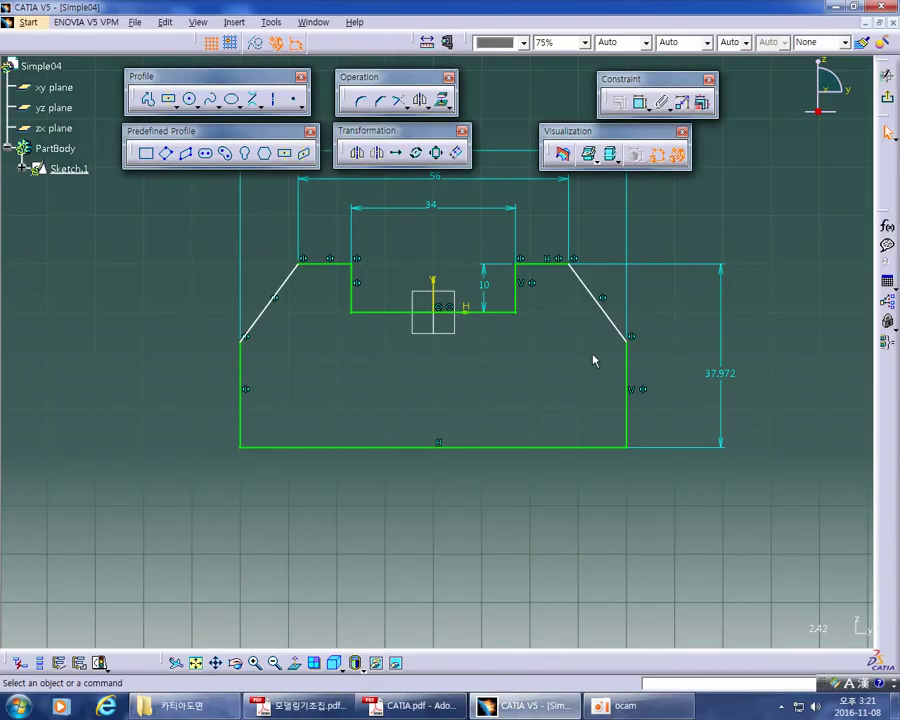
{"action": "key", "text": "alt+Tab"}
{"action": "double_click", "coordinate": [735, 381]}
{"action": "type", "text": "40"}
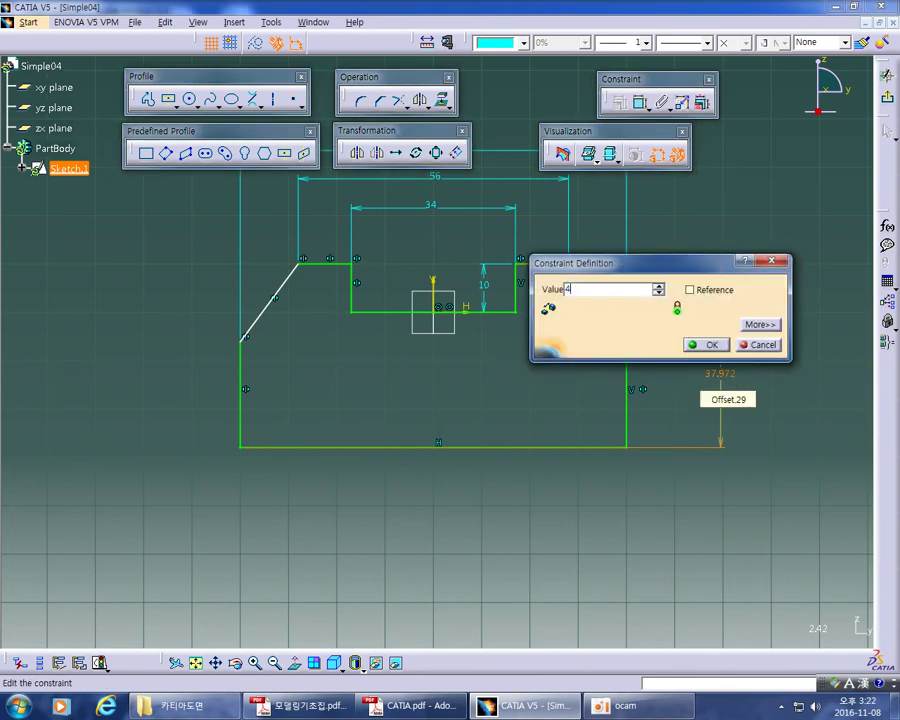
{"action": "key", "text": "Return"}
{"action": "left_click", "coordinate": [650, 320]}
{"action": "mouse_move", "coordinate": [658, 322]}
{"action": "middle_mouse_down"}
{"action": "mouse_move", "coordinate": [663, 305]}
{"action": "mouse_move", "coordinate": [661, 340]}
{"action": "middle_mouse_up"}
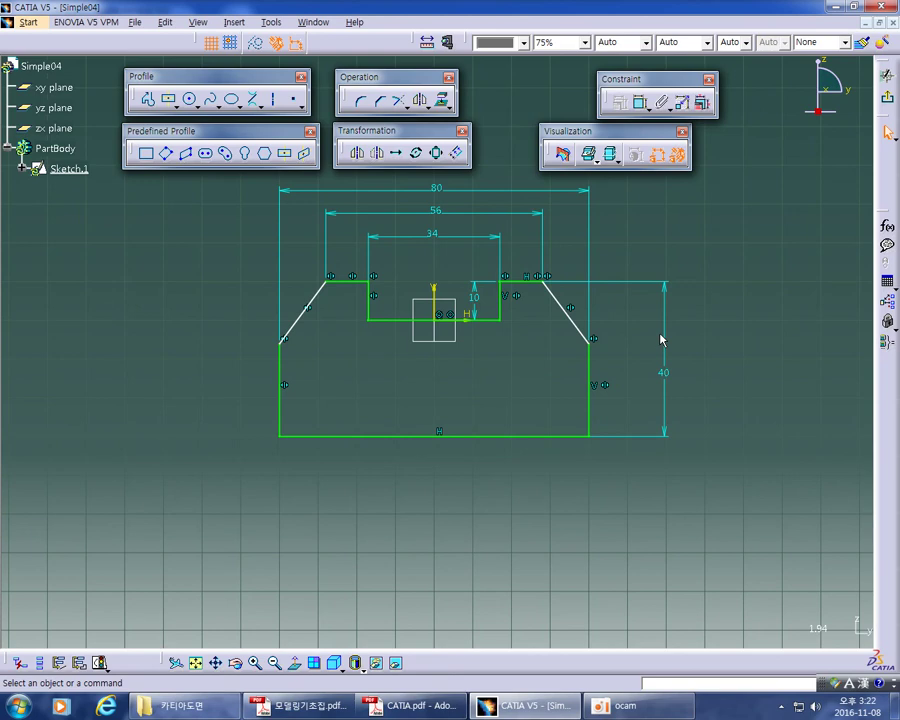
Shift the sloped line's lower endpoint up and down along the outer vertical line to test its remaining freedom
{"action": "middle_click_drag", "start_coordinate": [648, 330], "coordinate": [643, 350]}
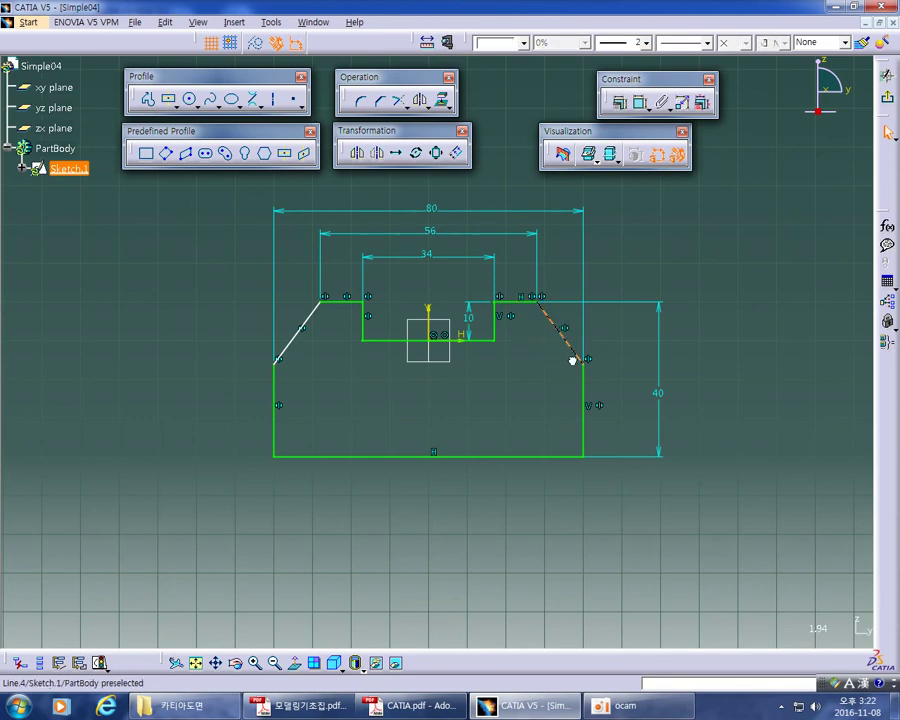
{"action": "mouse_move", "coordinate": [586, 359]}
{"action": "left_mouse_down"}
{"action": "mouse_move", "coordinate": [583, 410]}
{"action": "mouse_move", "coordinate": [583, 315]}
{"action": "mouse_move", "coordinate": [583, 401]}
{"action": "mouse_move", "coordinate": [584, 338]}
{"action": "left_mouse_up"}
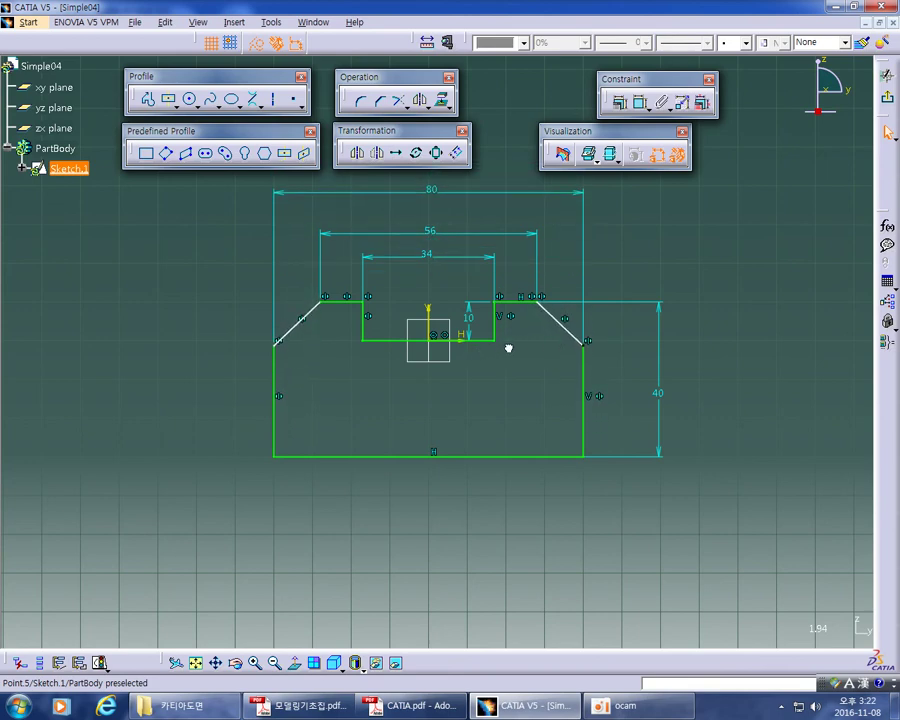
{"action": "left_click_drag", "start_coordinate": [574, 340], "coordinate": [578, 366]}
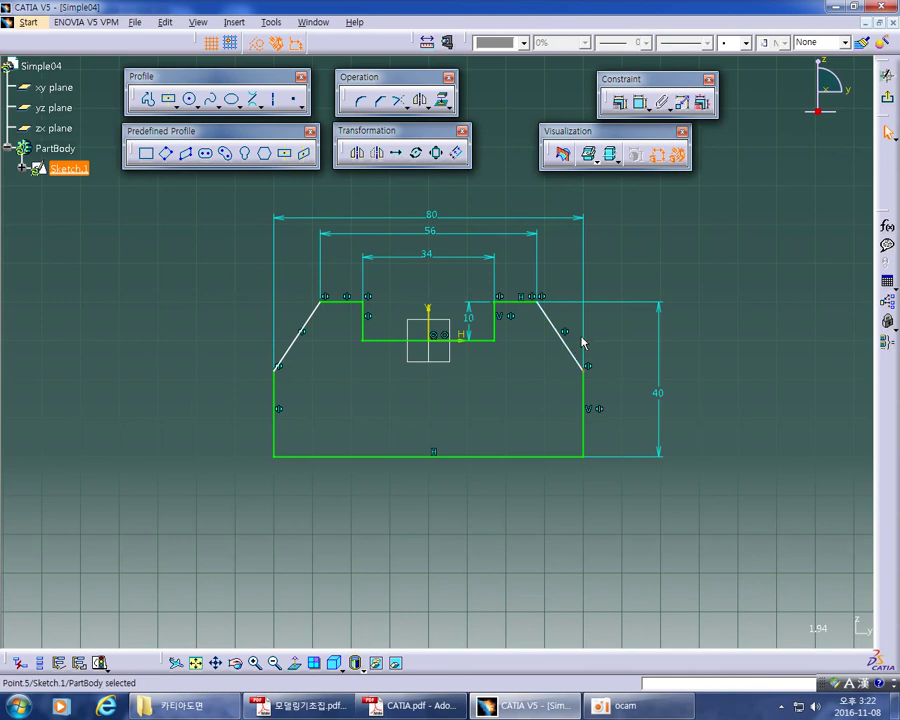
{"action": "mouse_move", "coordinate": [585, 371]}
{"action": "left_mouse_down"}
{"action": "mouse_move", "coordinate": [585, 313]}
{"action": "mouse_move", "coordinate": [584, 375]}
{"action": "mouse_move", "coordinate": [574, 344]}
{"action": "mouse_move", "coordinate": [588, 378]}
{"action": "left_mouse_up"}
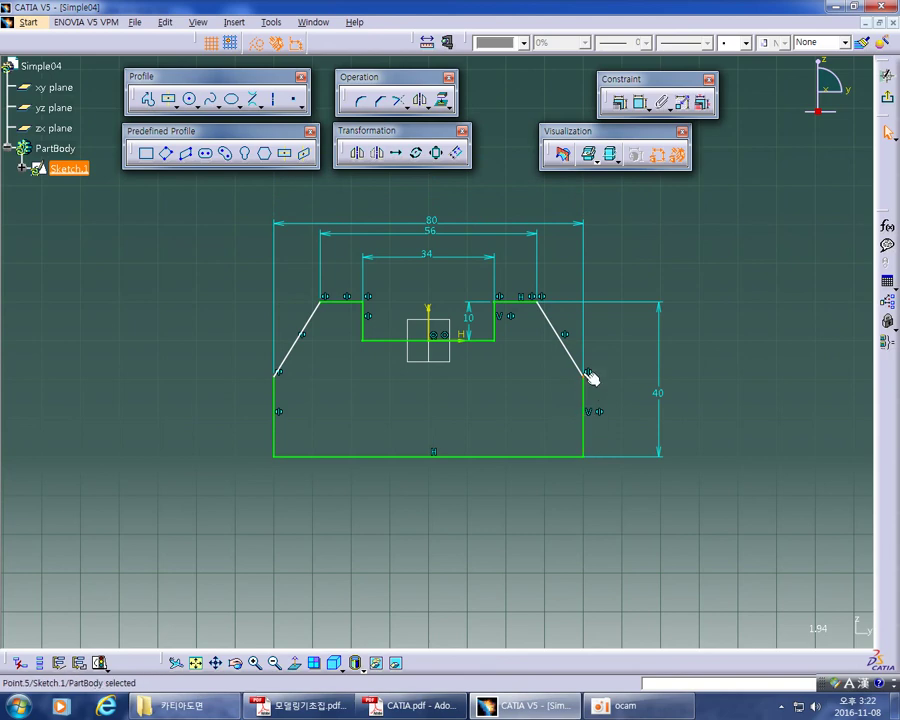
{"action": "mouse_move", "coordinate": [595, 376]}
{"action": "left_mouse_down"}
{"action": "mouse_move", "coordinate": [585, 318]}
{"action": "mouse_move", "coordinate": [585, 412]}
{"action": "mouse_move", "coordinate": [585, 315]}
{"action": "mouse_move", "coordinate": [581, 434]}
{"action": "mouse_move", "coordinate": [582, 336]}
{"action": "mouse_move", "coordinate": [583, 422]}
{"action": "mouse_move", "coordinate": [584, 356]}
{"action": "left_mouse_up"}
{"action": "left_click", "coordinate": [610, 358]}
Check drawing h in the PDF, and in CATIA constrain the outer vertical line on the positive H side to a length of 15 mm
{"action": "key", "text": "alt+Tab"}
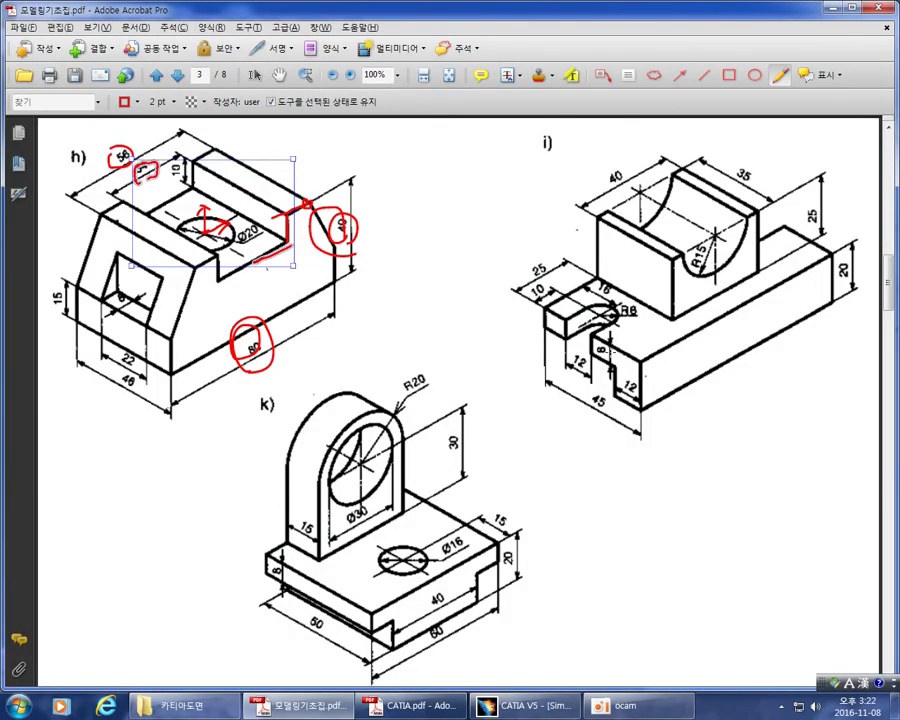
{"action": "key", "text": "alt+Tab"}
{"action": "key", "text": "alt+Tab"}
{"action": "key", "text": "alt+Tab"}
{"action": "left_click", "coordinate": [637, 104]}
{"action": "middle_click_drag", "start_coordinate": [635, 331], "coordinate": [578, 376]}
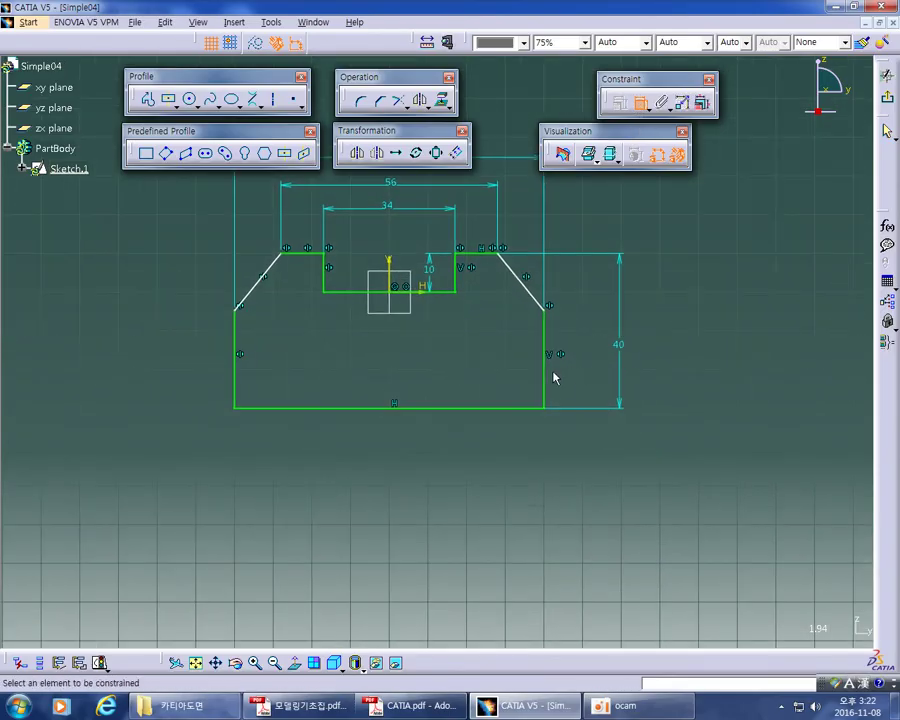
{"action": "left_click", "coordinate": [545, 374]}
{"action": "left_click", "coordinate": [585, 365]}
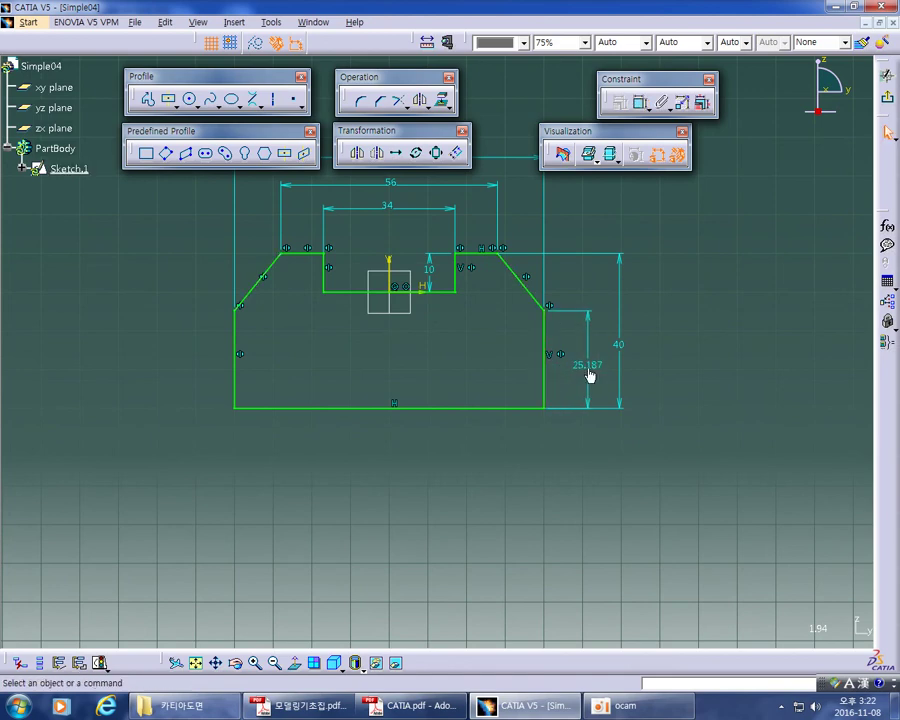
{"action": "double_click", "coordinate": [589, 365]}
{"action": "type", "text": "15"}
{"action": "key", "text": "Return"}
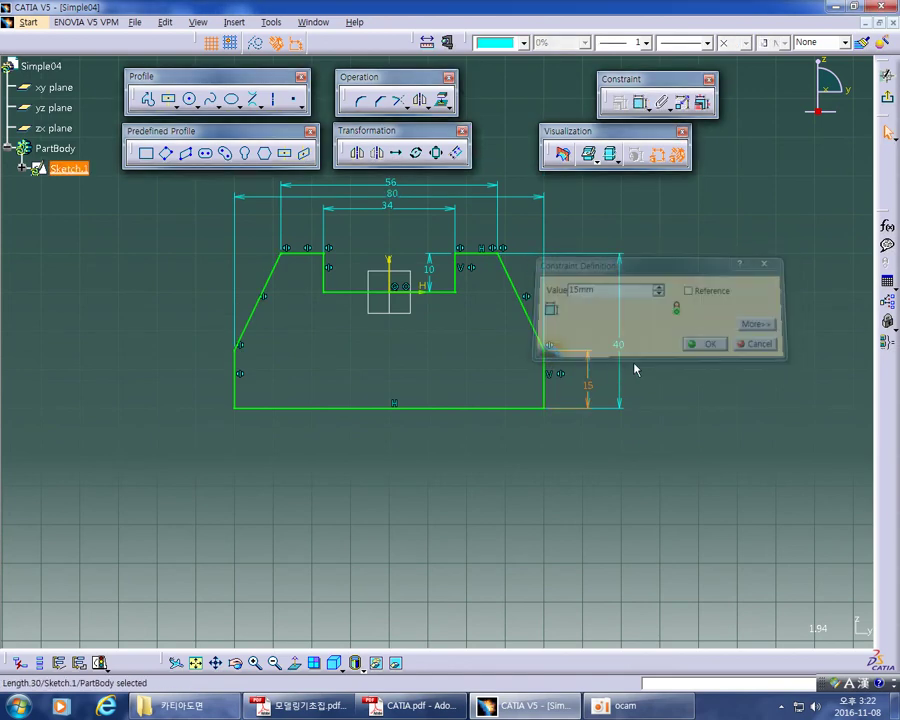
Reposition the 80 mm dimension above the 56 mm dimension so the width dimensions are stacked in order
{"action": "middle_click_drag", "start_coordinate": [687, 385], "coordinate": [688, 450]}
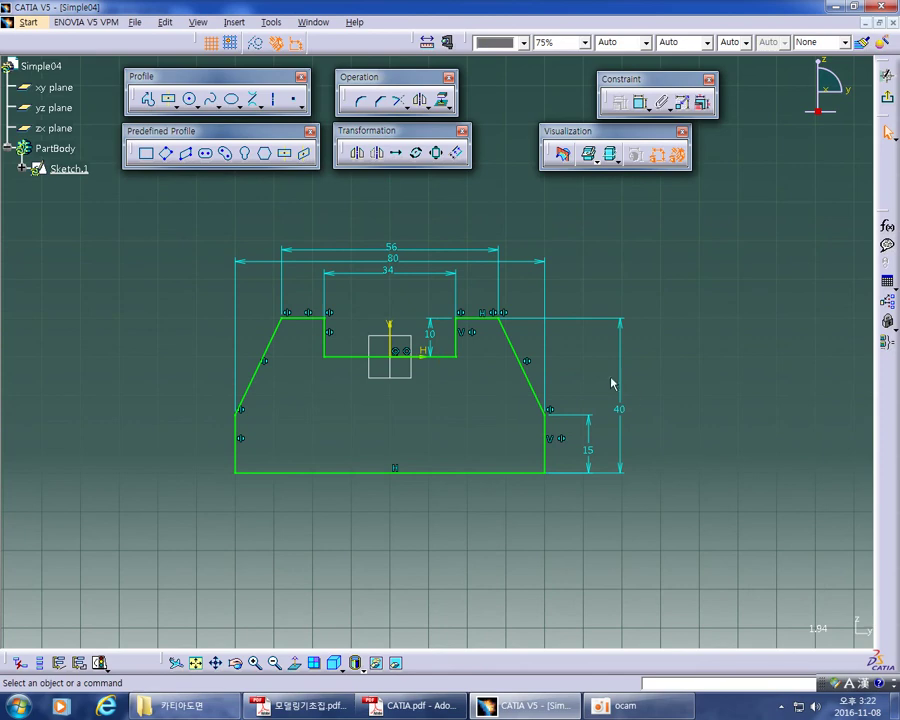
{"action": "left_click_drag", "start_coordinate": [526, 262], "coordinate": [549, 216]}
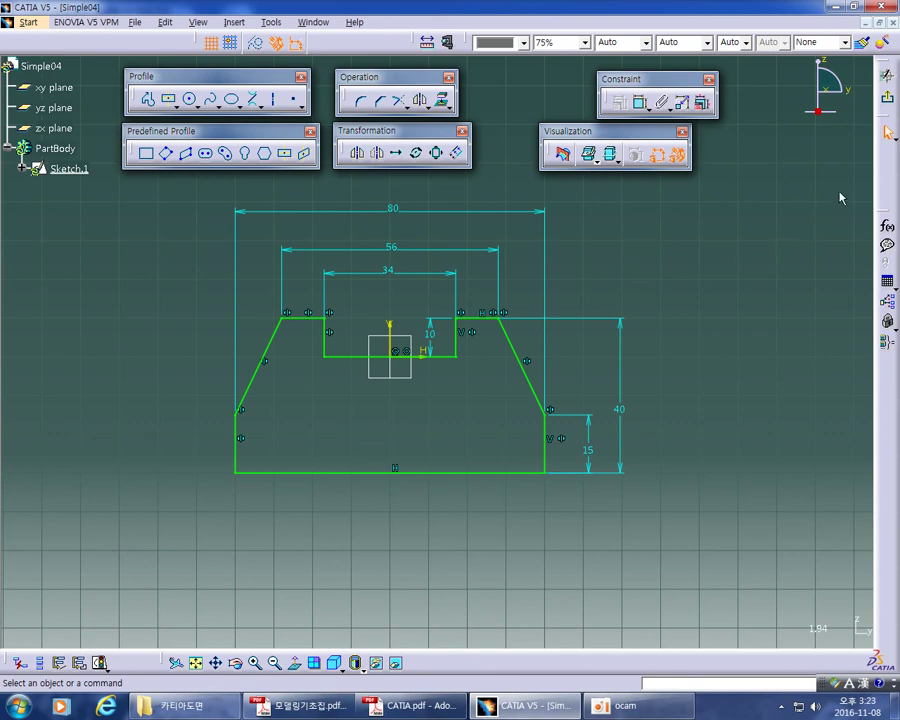
Exit the profile sketch, and in the PDF undo the latest red markups on drawing h and circle its 46 dimension
{"action": "left_click", "coordinate": [886, 96]}
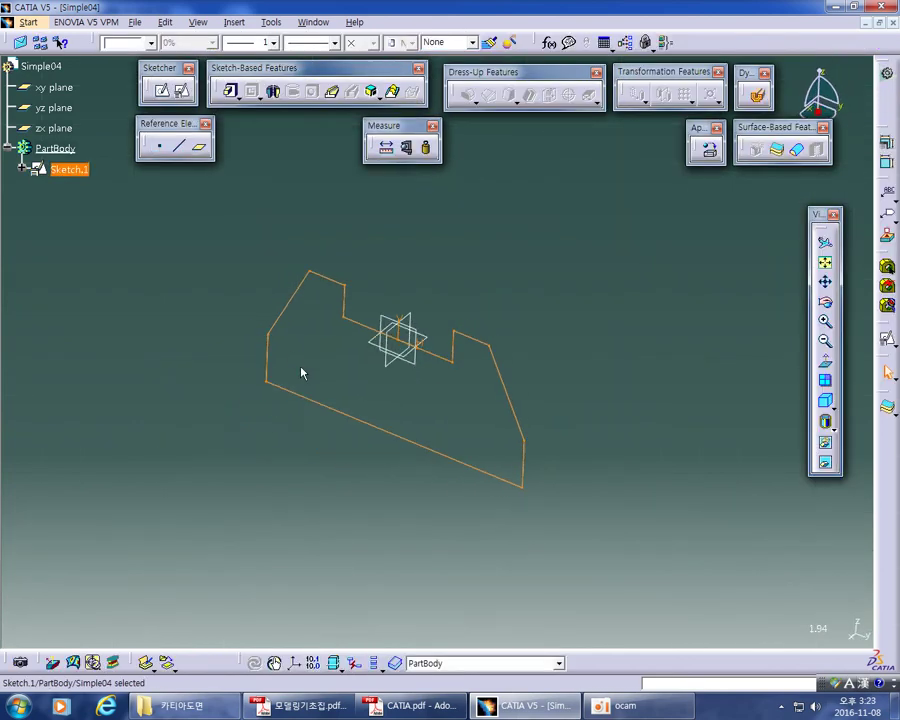
{"action": "mouse_move", "coordinate": [565, 444]}
{"action": "middle_mouse_down"}
{"action": "mouse_move", "coordinate": [418, 412]}
{"action": "mouse_move", "coordinate": [592, 404]}
{"action": "mouse_move", "coordinate": [324, 345]}
{"action": "mouse_move", "coordinate": [665, 436]}
{"action": "mouse_move", "coordinate": [629, 406]}
{"action": "mouse_move", "coordinate": [587, 402]}
{"action": "middle_mouse_up"}
{"action": "key", "text": "alt+Tab"}
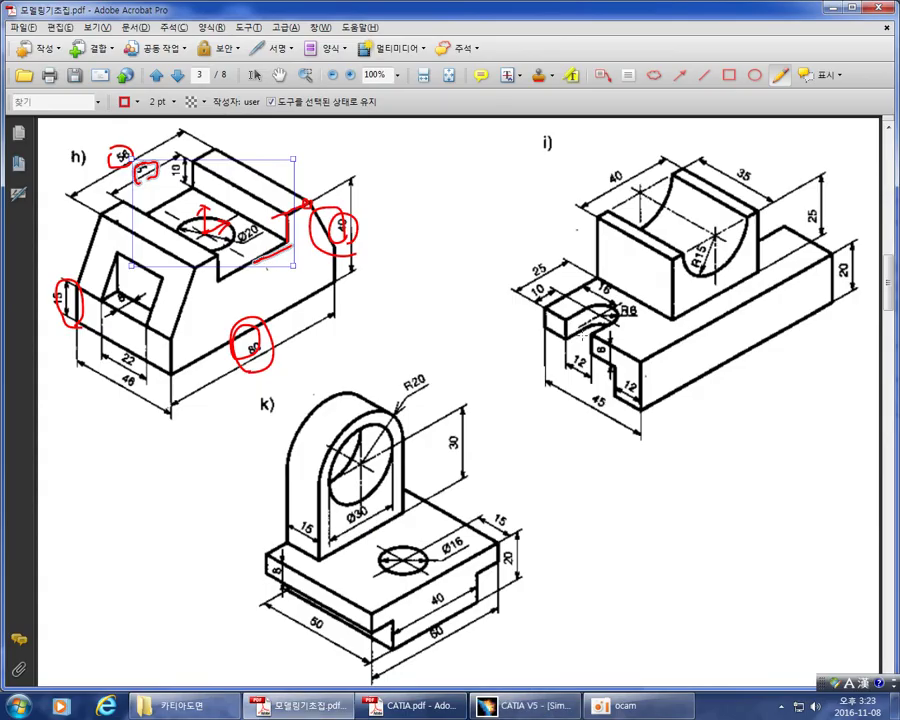
{"action": "key", "text": "ctrl+z"}
{"action": "key", "text": "ctrl+z"}
{"action": "key", "text": "ctrl+z"}
{"action": "key", "text": "ctrl+z"}
{"action": "key", "text": "ctrl+z"}
{"action": "mouse_move", "coordinate": [210, 258]}
{"action": "left_mouse_down"}
{"action": "mouse_move", "coordinate": [172, 368]}
{"action": "mouse_move", "coordinate": [100, 386]}
{"action": "mouse_move", "coordinate": [137, 406]}
{"action": "left_mouse_up"}
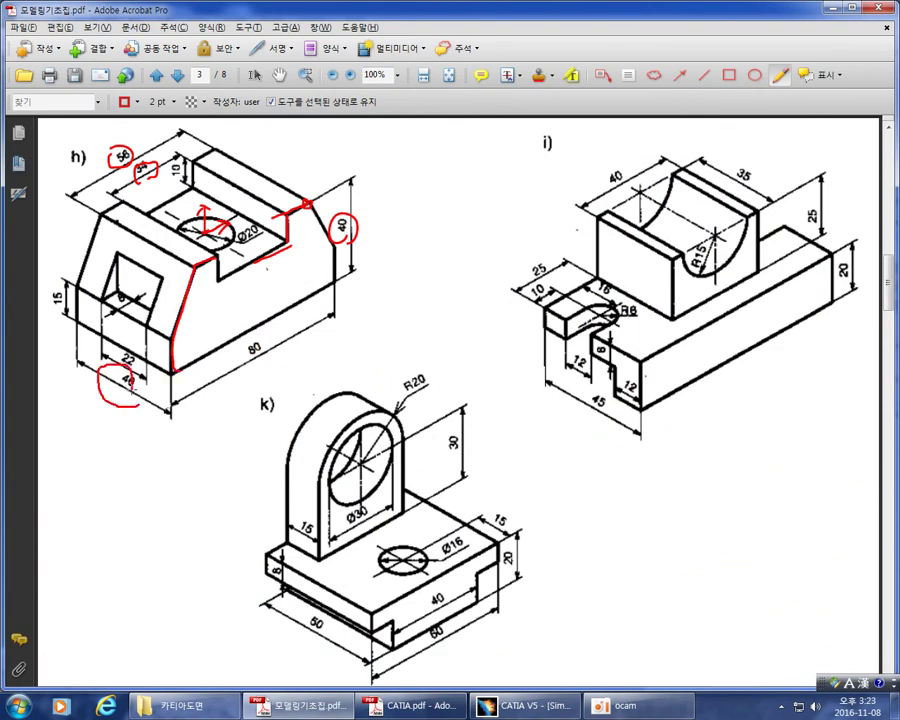
Back in CATIA, pad the profile sketch with a length of 23 mm and mirrored extent to form the solid block
{"action": "key", "text": "alt+Tab"}
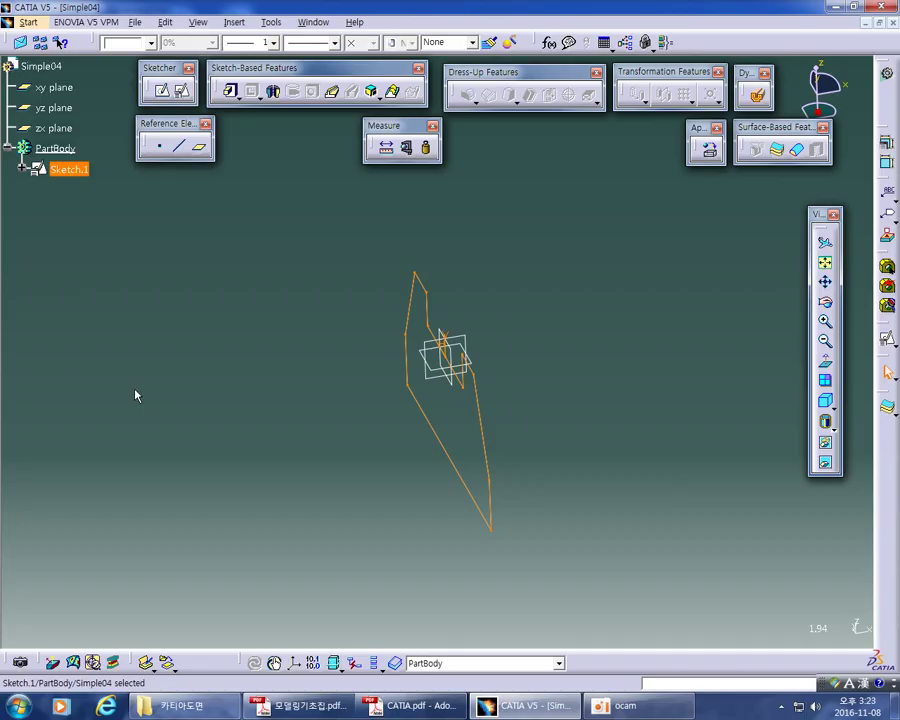
{"action": "left_click", "coordinate": [231, 93]}
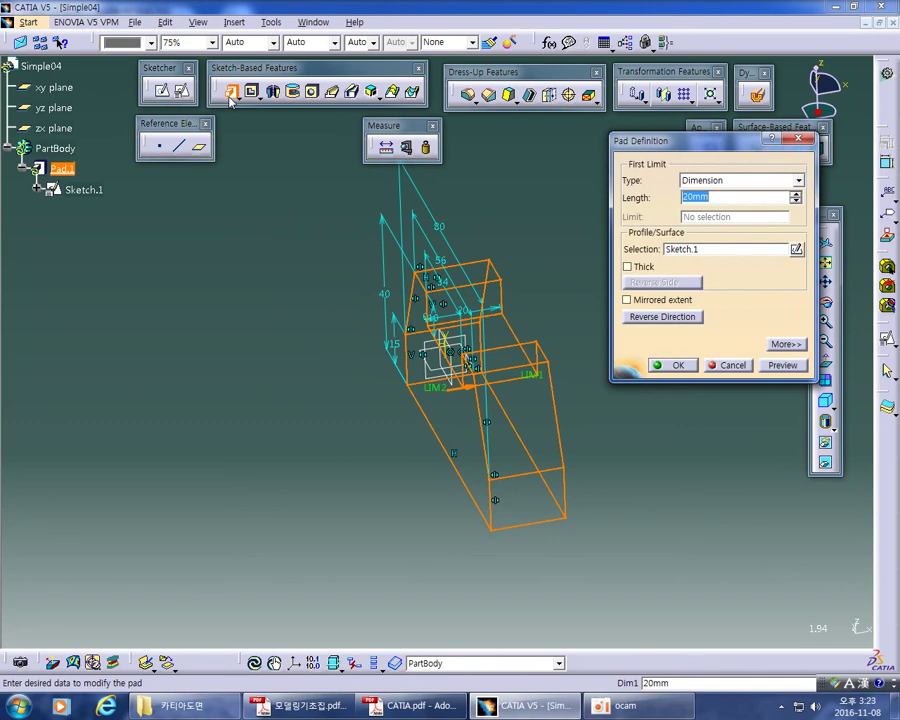
{"action": "type", "text": "23"}
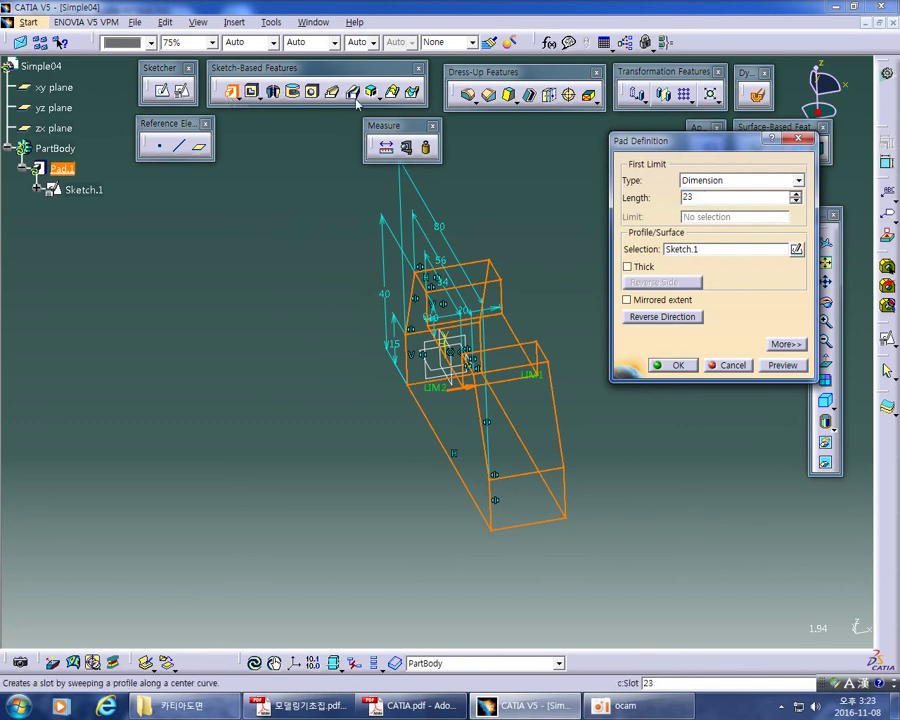
{"action": "key", "text": "Return"}
{"action": "left_click", "coordinate": [660, 299]}
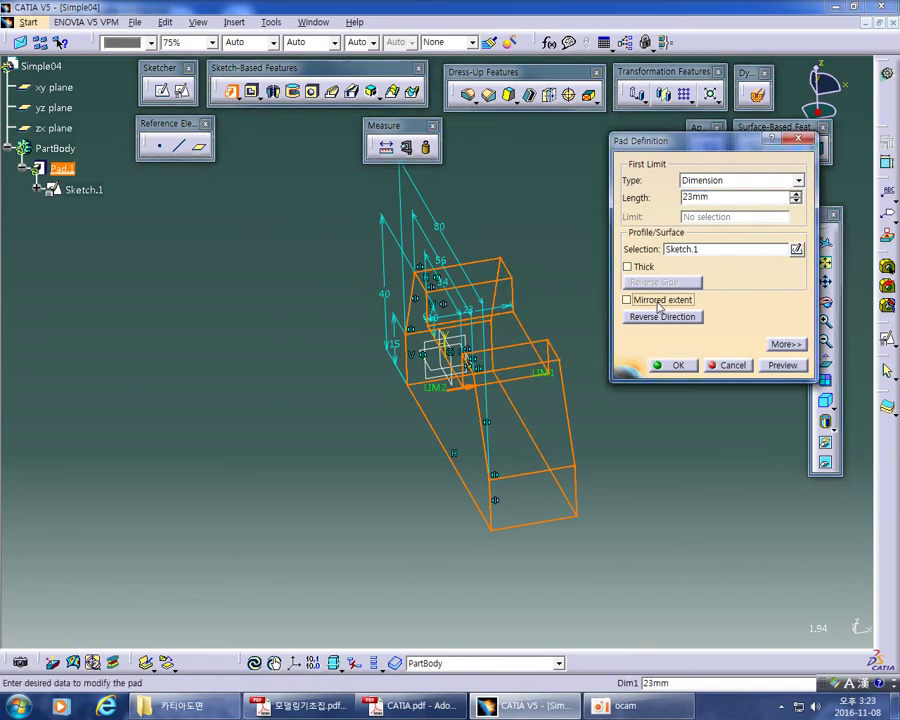
{"action": "middle_click_drag", "start_coordinate": [690, 597], "coordinate": [509, 516]}
{"action": "left_click", "coordinate": [670, 365]}
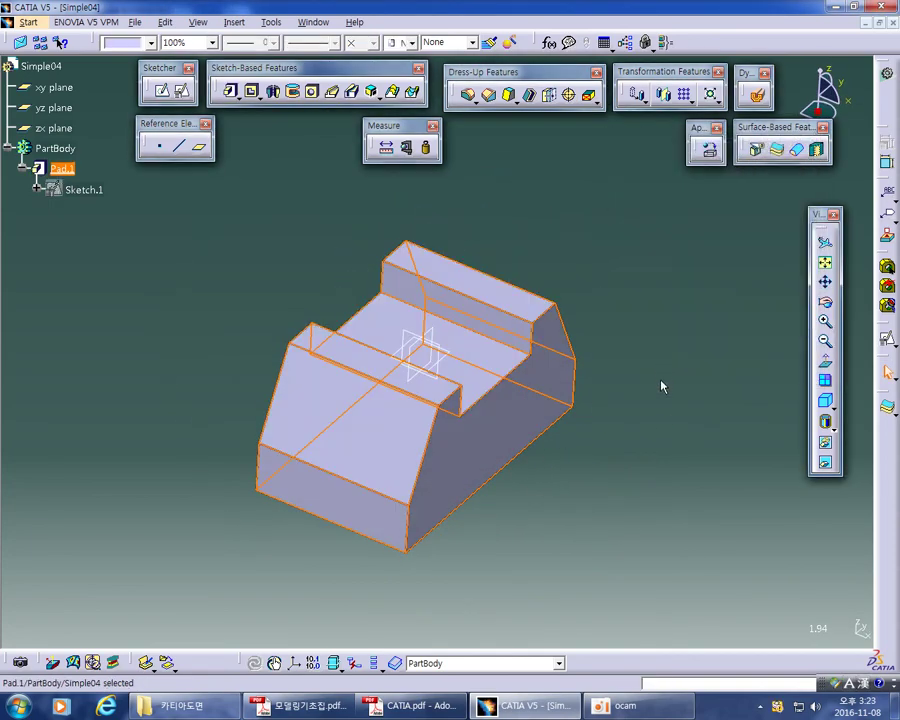
{"action": "middle_click_drag", "start_coordinate": [582, 473], "coordinate": [522, 460]}
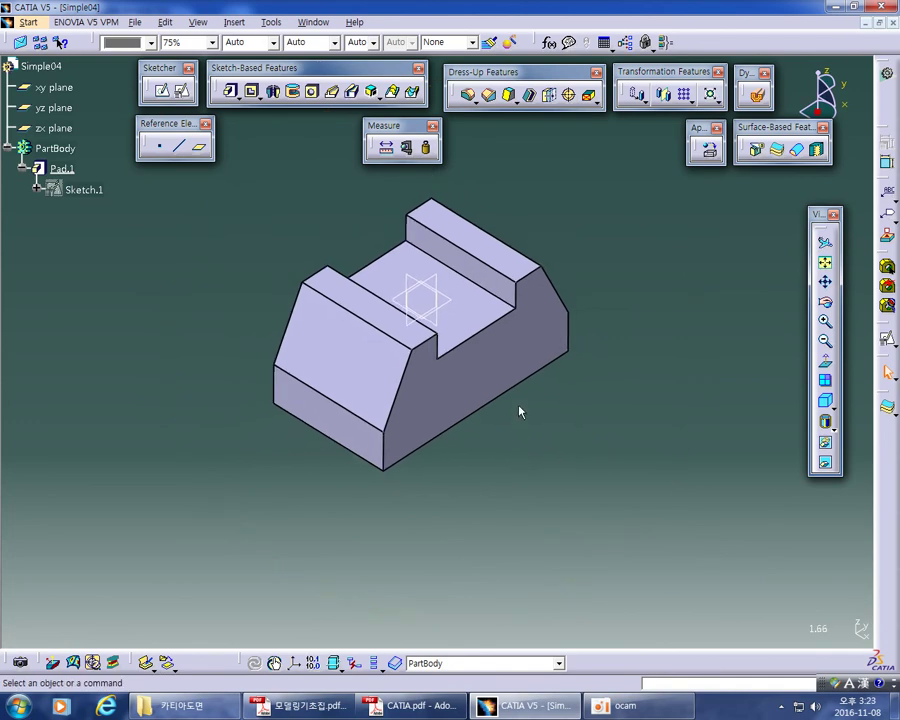
{"action": "middle_click_drag", "start_coordinate": [555, 552], "coordinate": [533, 531]}
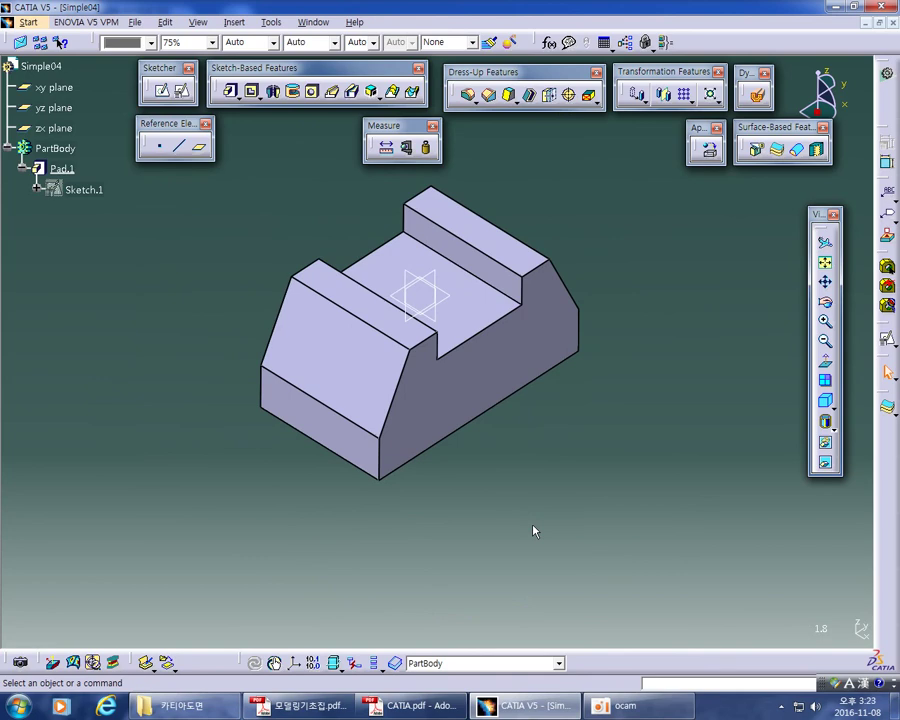